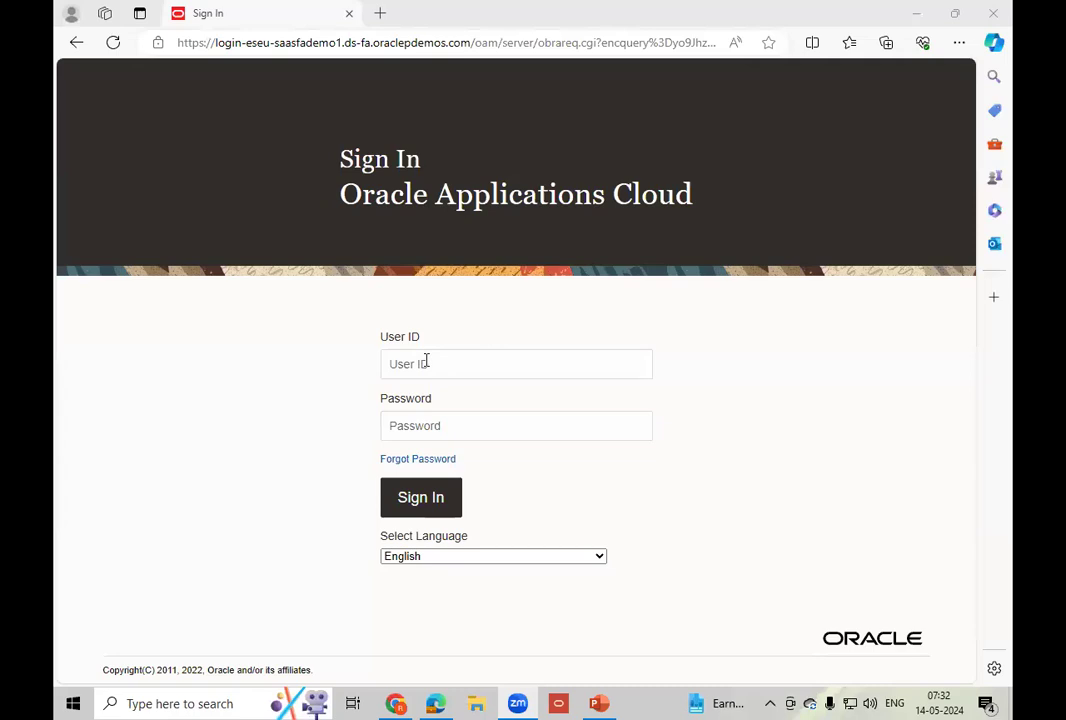
- Sign in to Oracle Applications Cloud with the user ID scm_impl and the account password
left_click(426, 361)
type("scm_i")
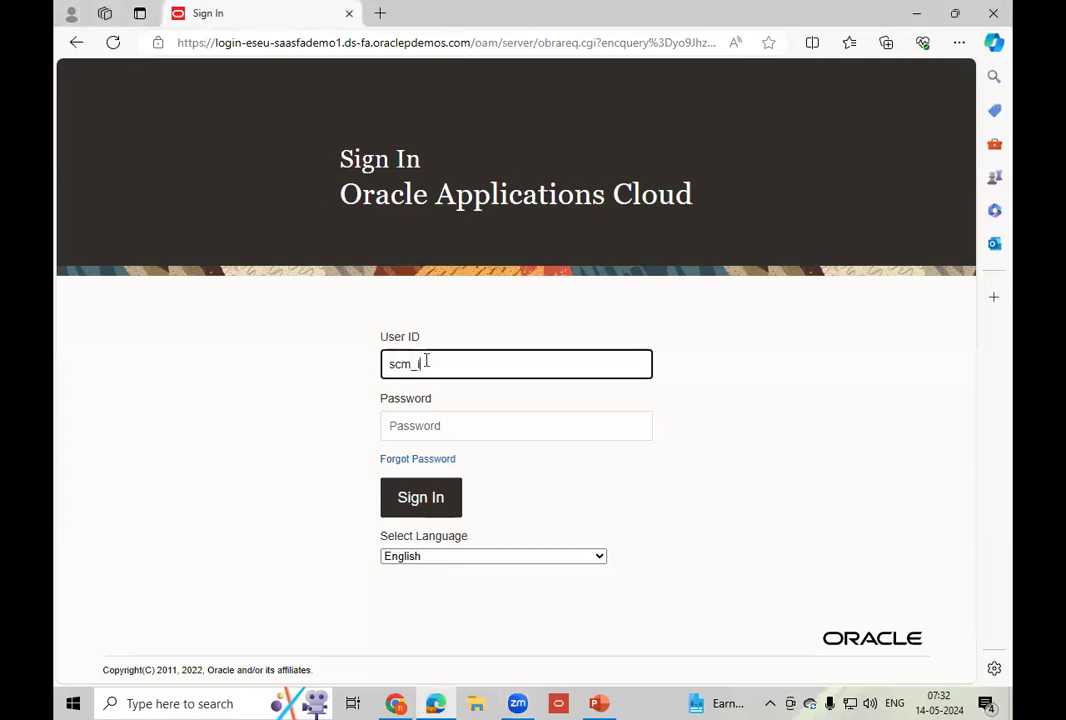
type("mpl")
key("Tab")
type("********")
left_click(432, 508)
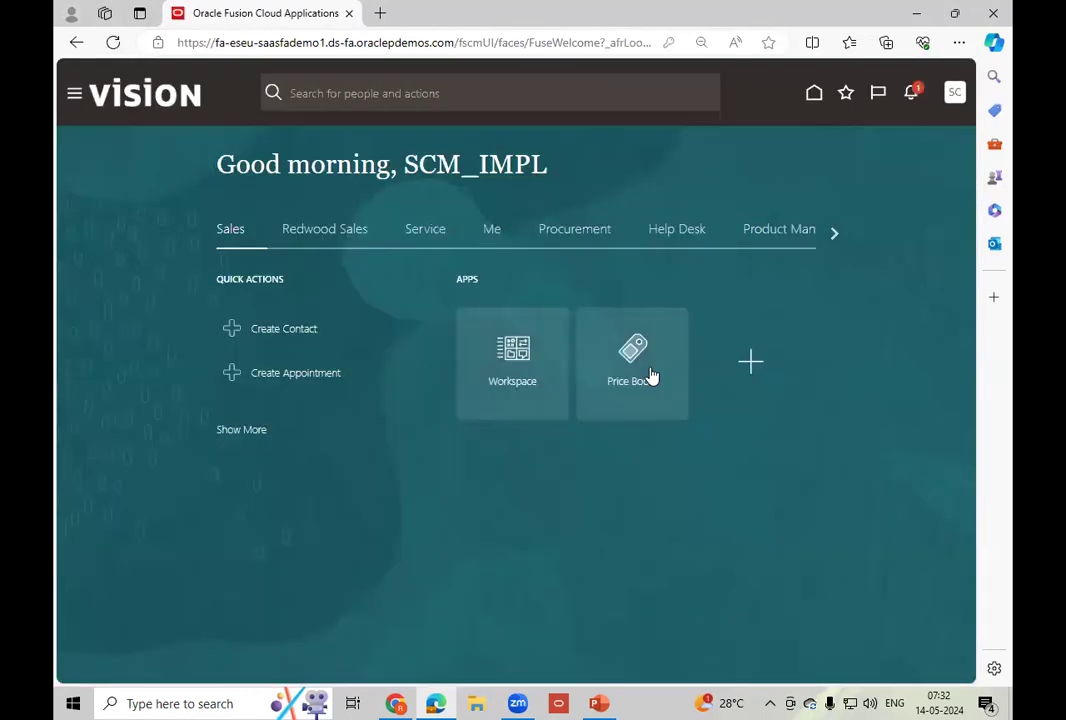
- Open the Order Management work area from the home page and start creating a new order
left_click(827, 233)
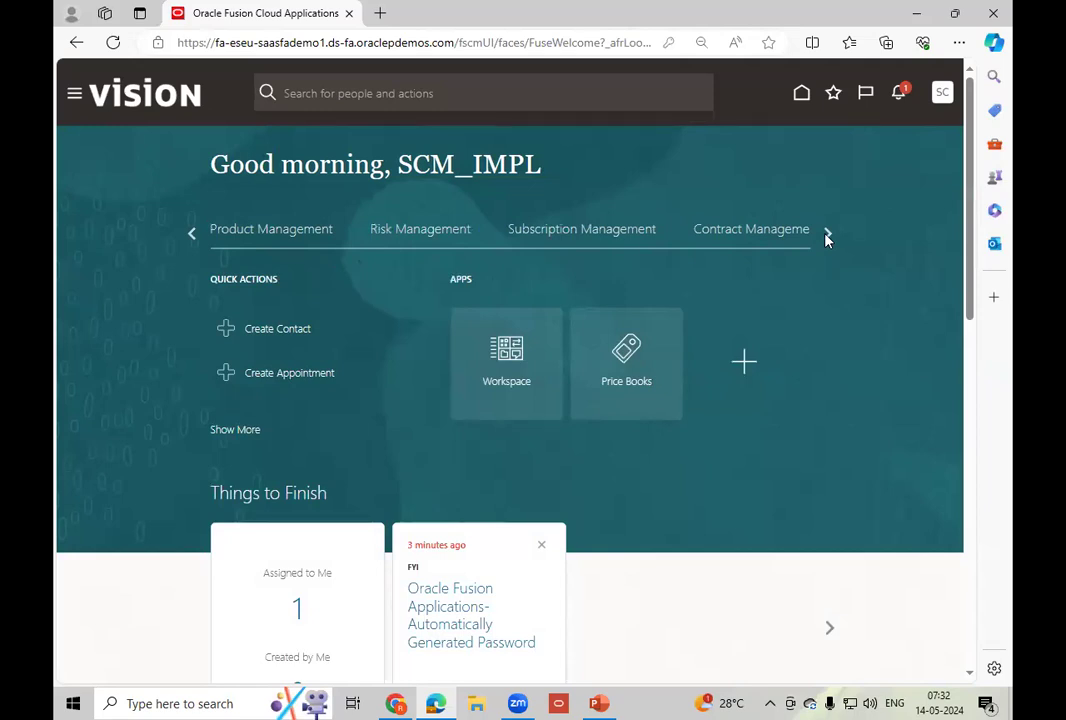
left_click(827, 235)
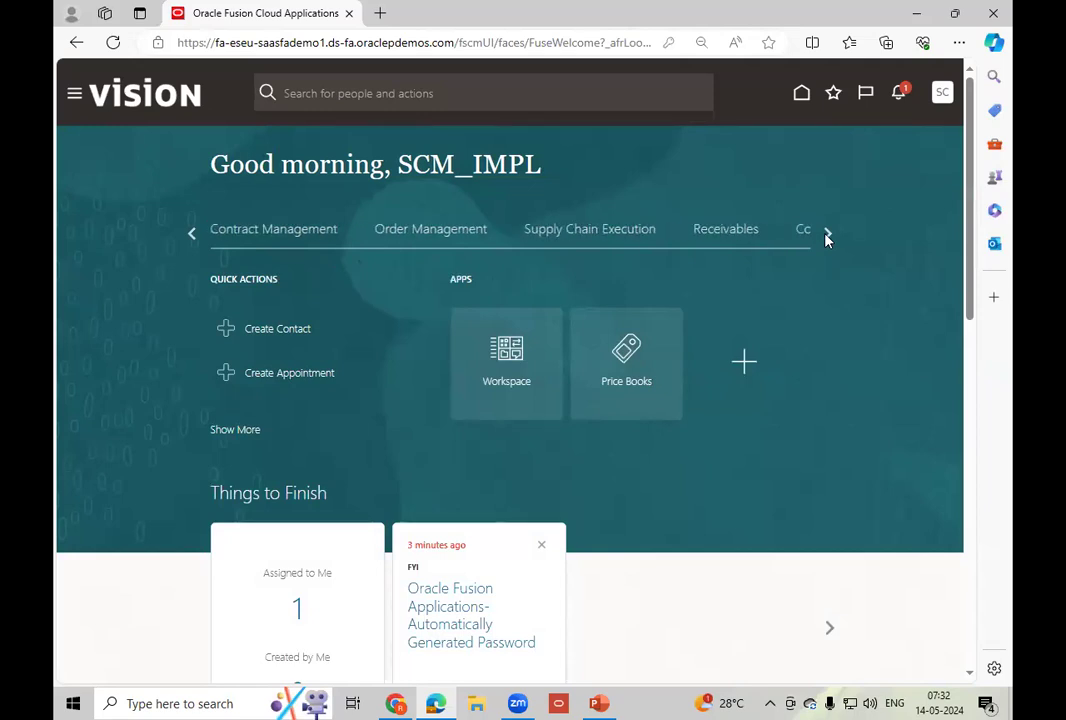
left_click(428, 231)
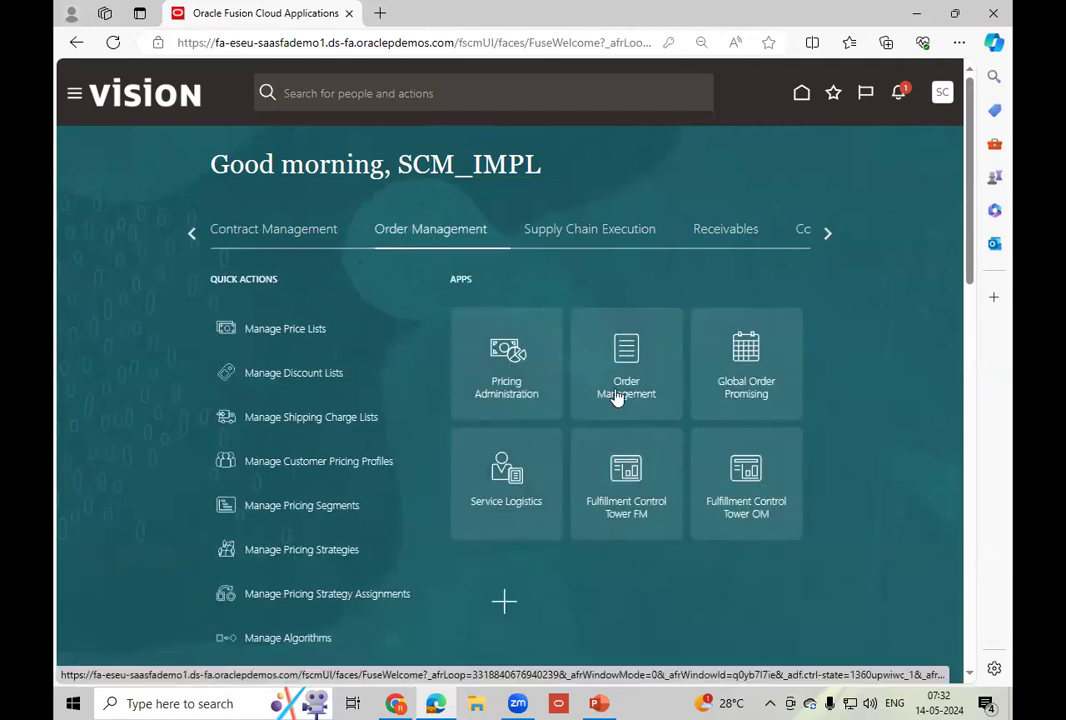
left_click(759, 358)
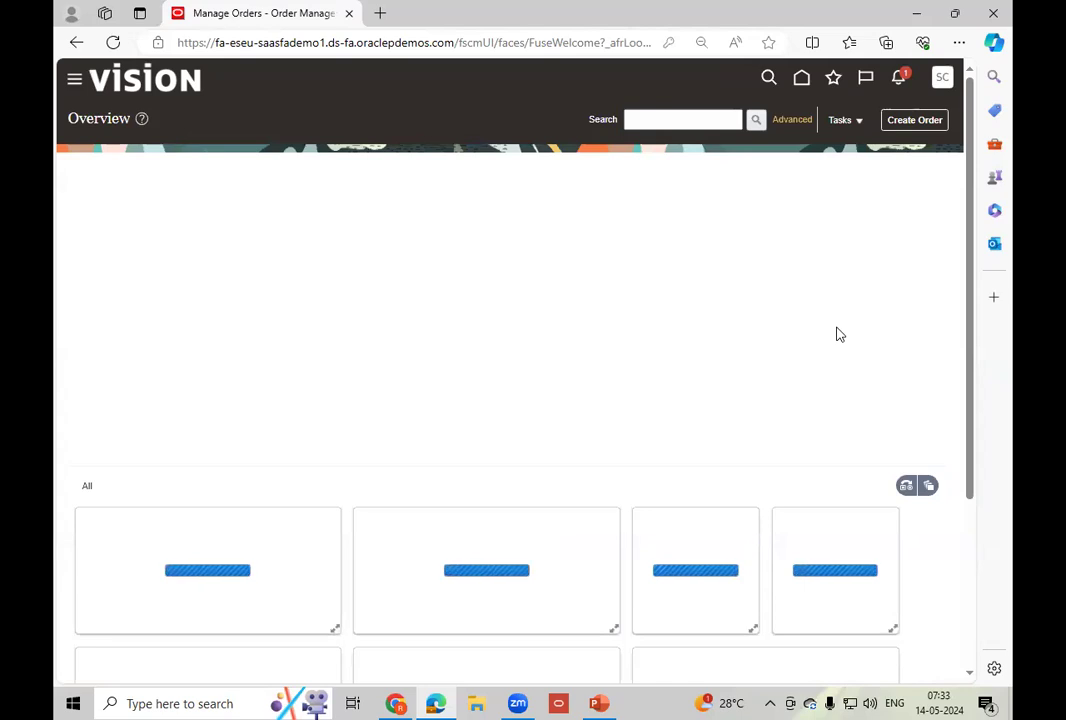
left_click(917, 122)
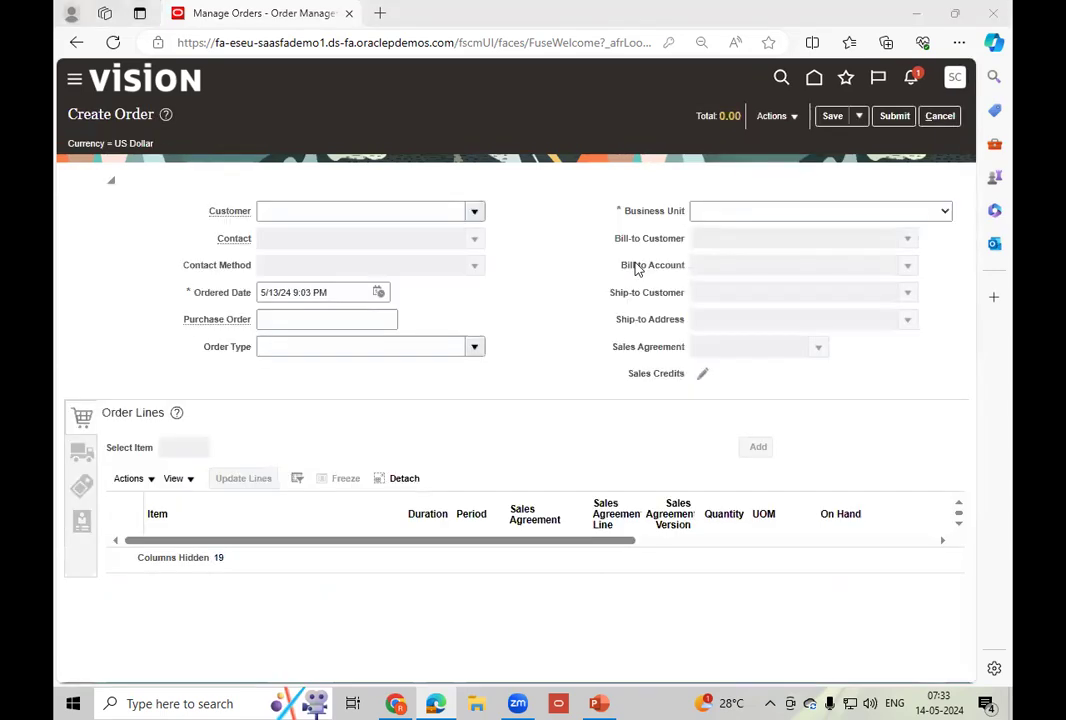
- Set the order's customer to Business World
left_click(321, 209)
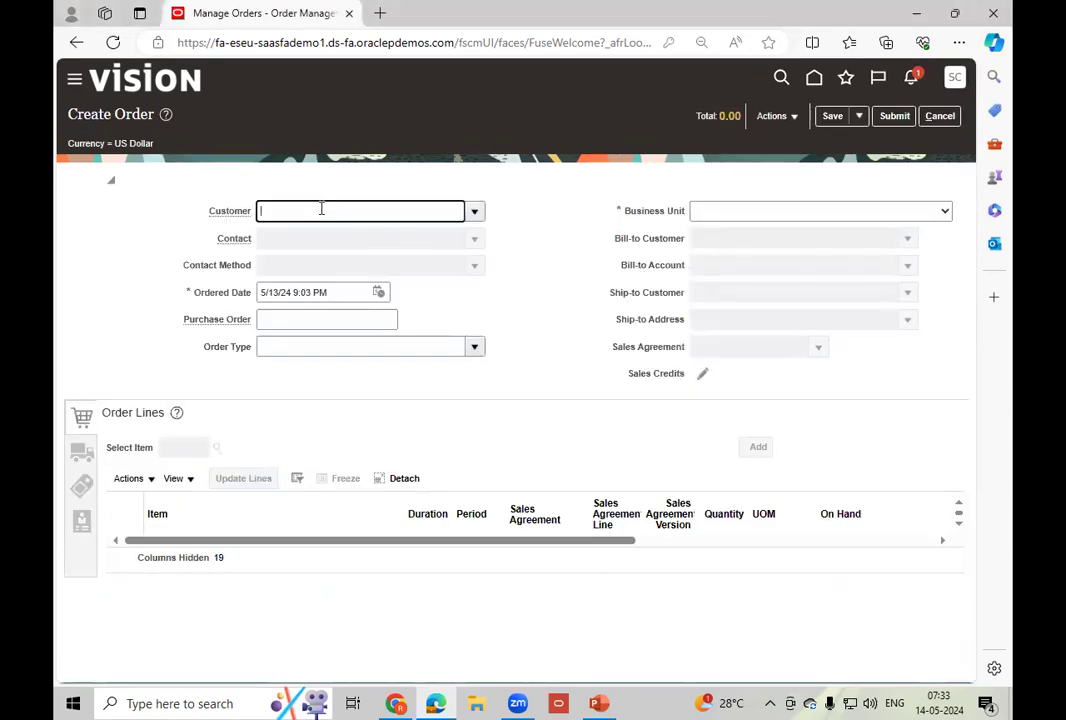
type("bus")
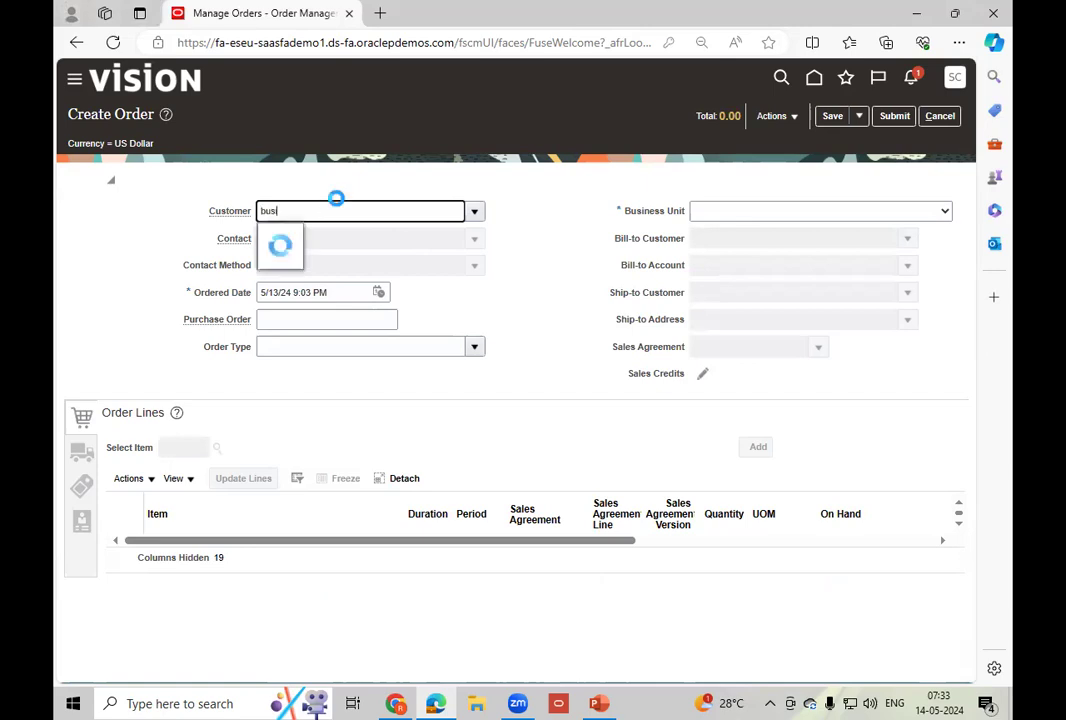
key("Down")
key("Return")
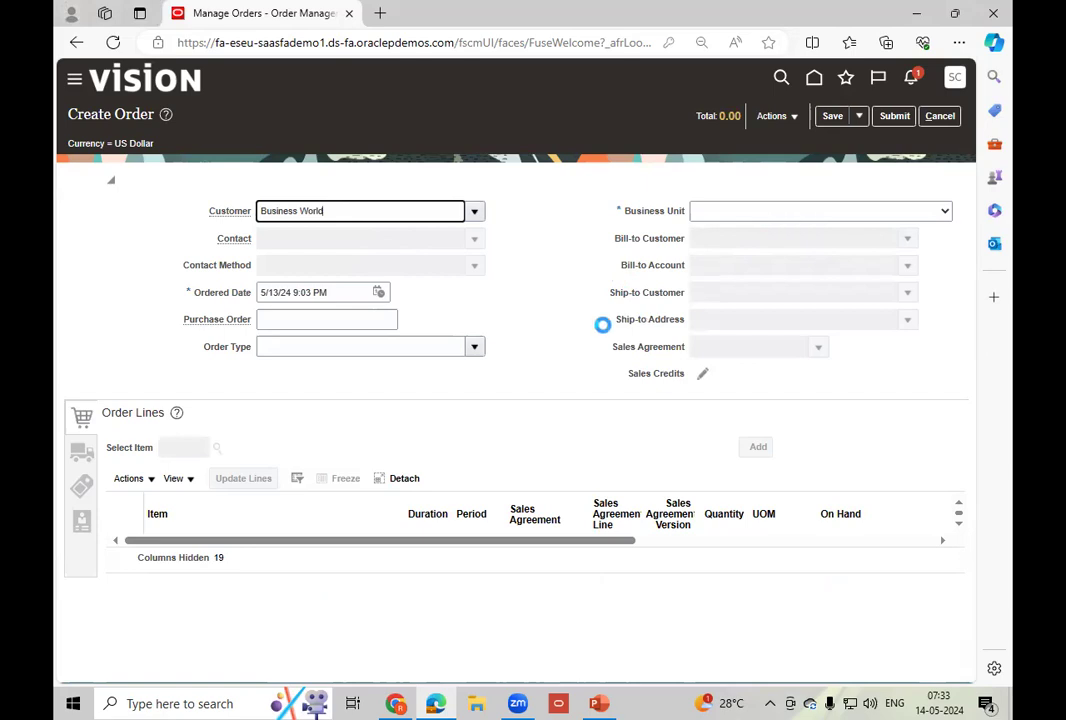
- Set the business unit to US1 Business Unit and select the Business World bill-to account
left_click(810, 210)
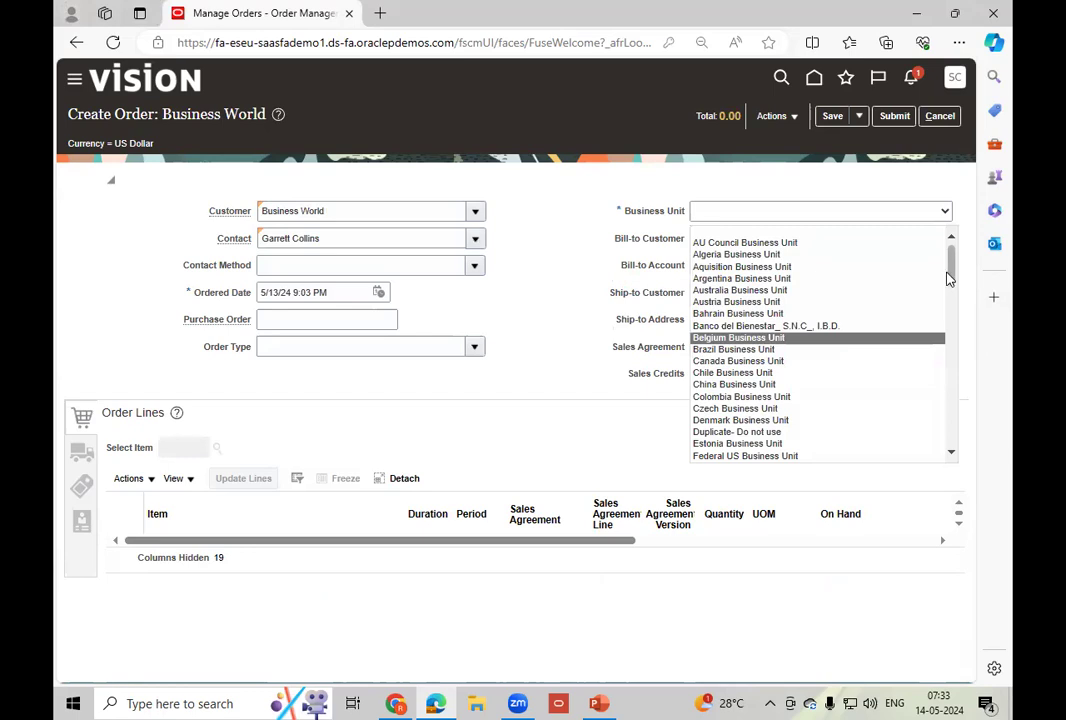
left_click_drag(949, 278, 942, 428)
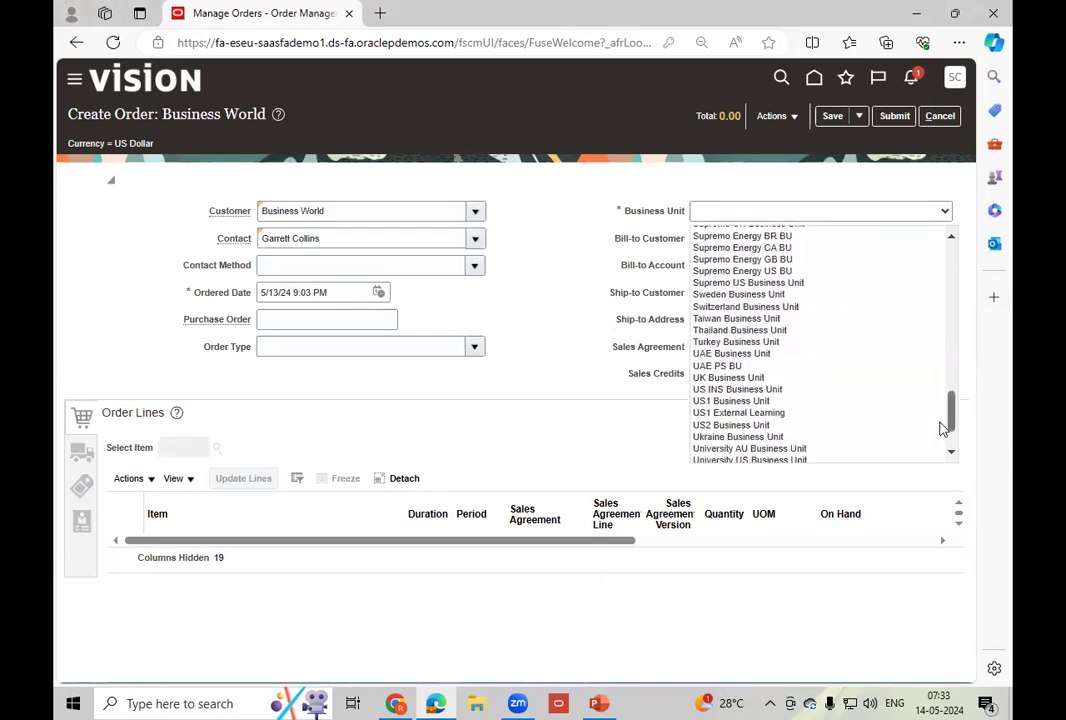
left_click(742, 375)
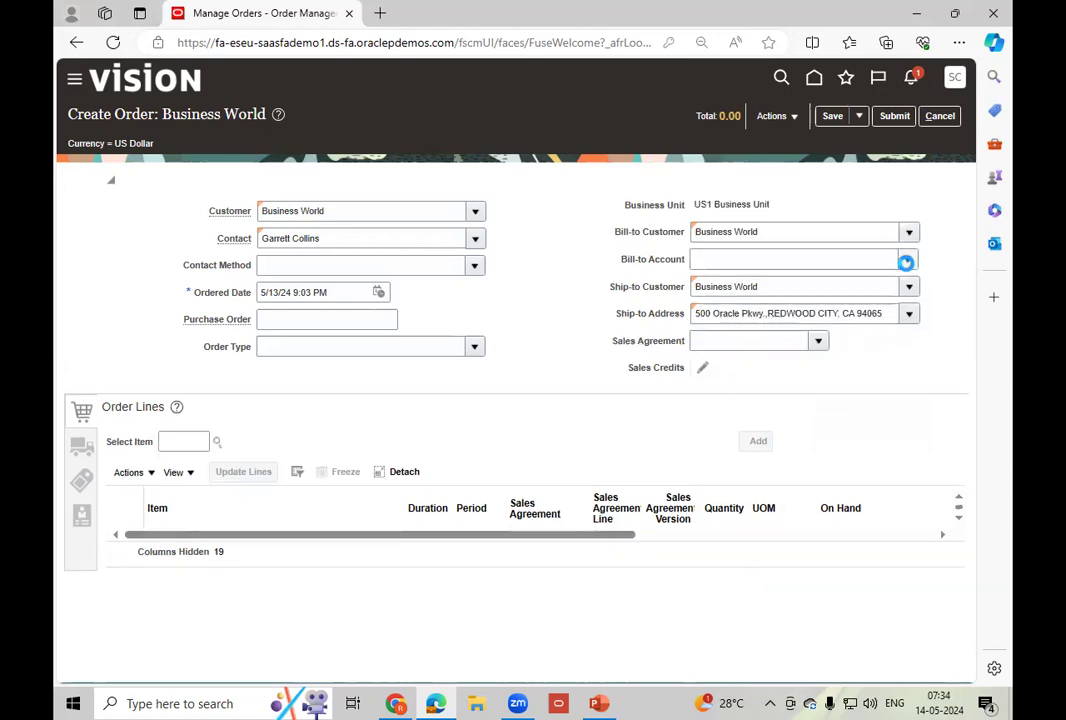
left_click(906, 261)
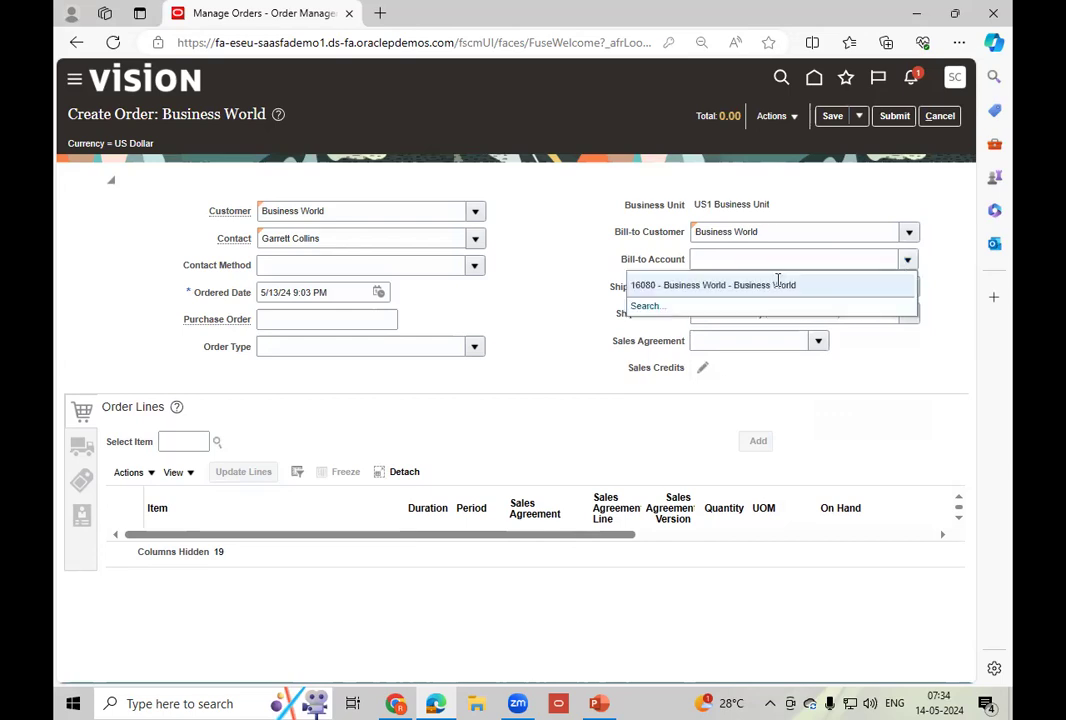
left_click(778, 284)
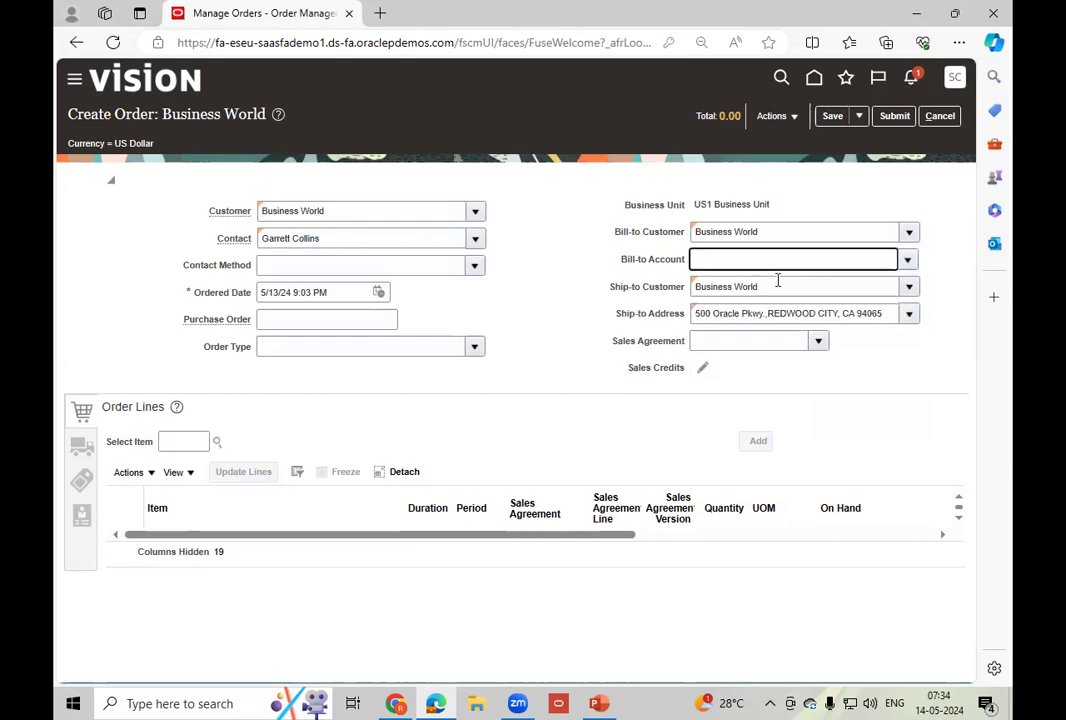
- Add item AS00101 to the order lines with a quantity of 10
left_click(184, 444)
type("A")
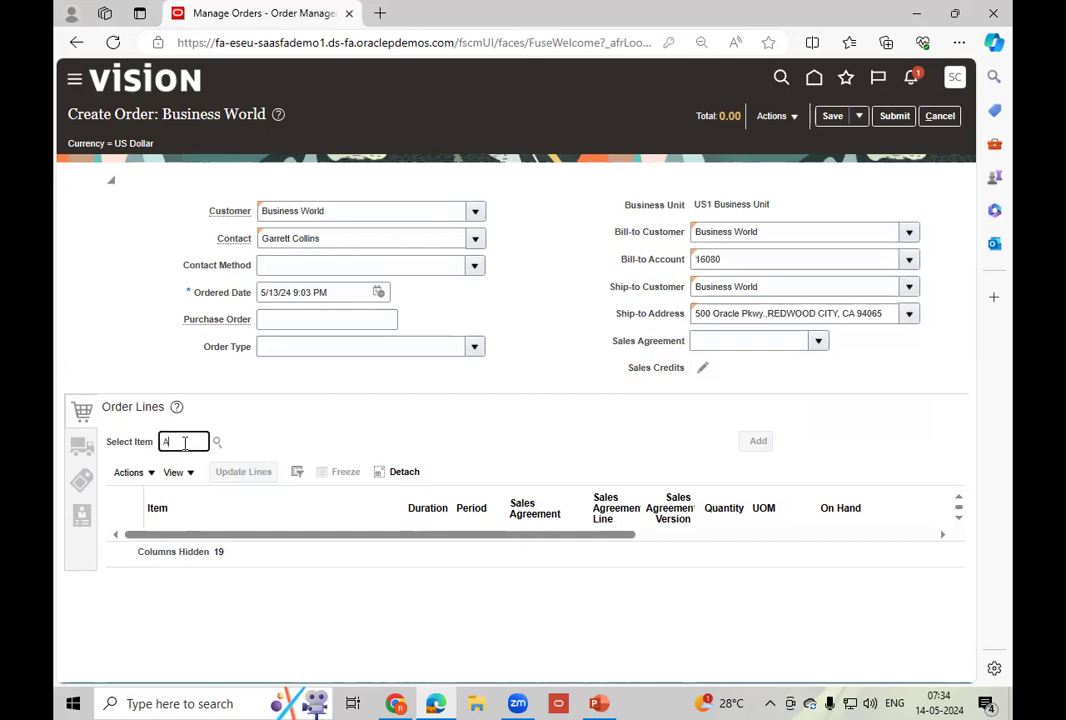
type("S00101")
key("Tab")
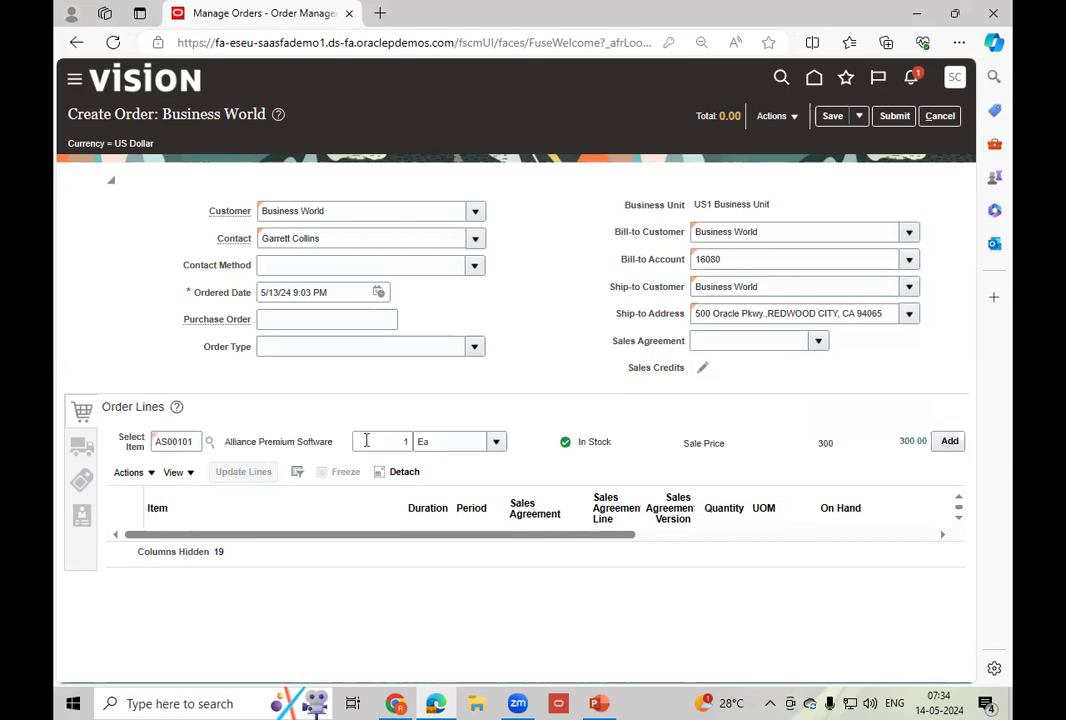
left_click(409, 441)
type("0")
key("Tab")
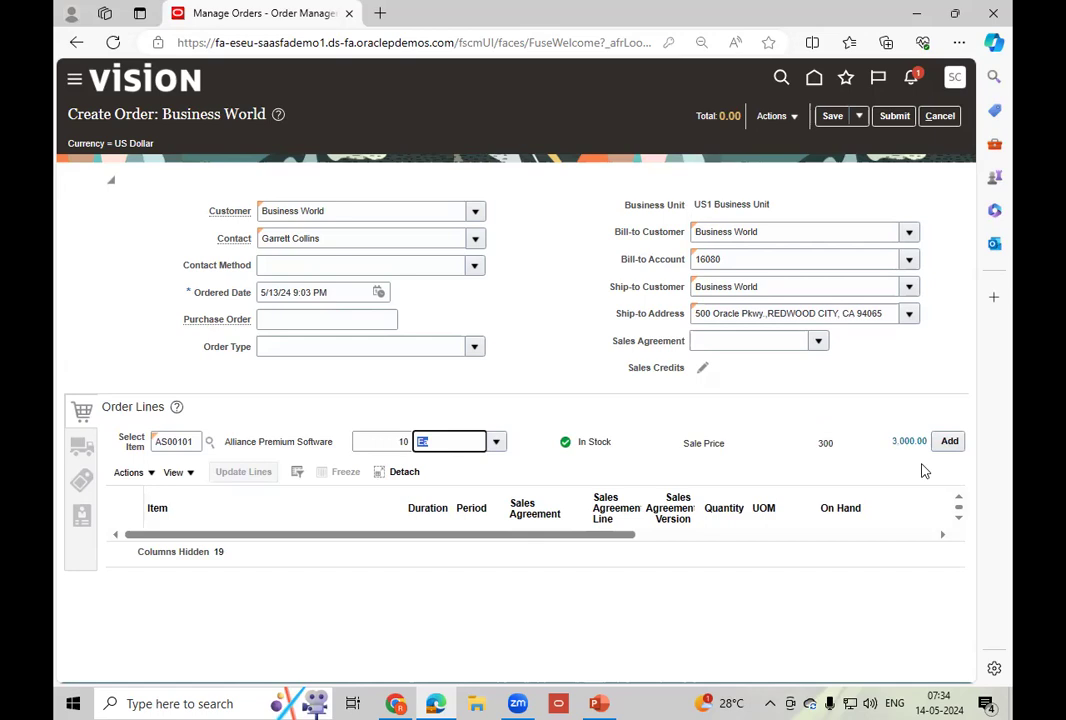
left_click(949, 442)
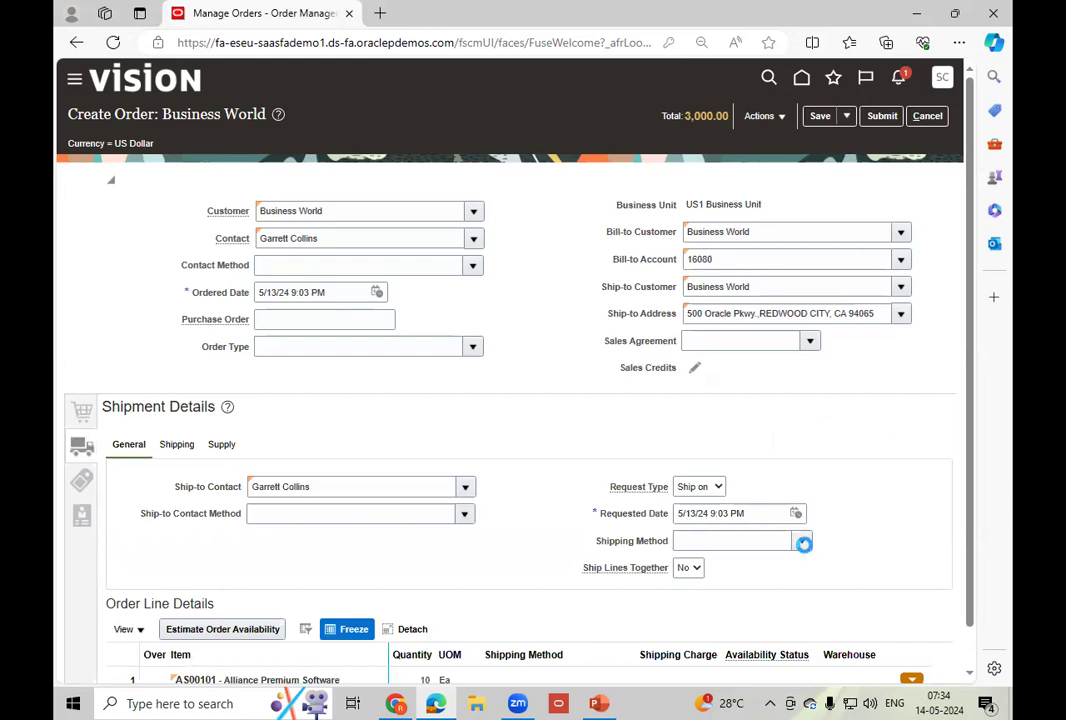
- In the shipment details, set the shipping method to DHL Air Next day air and the warehouse to 002 - Atlanta
left_click(802, 541)
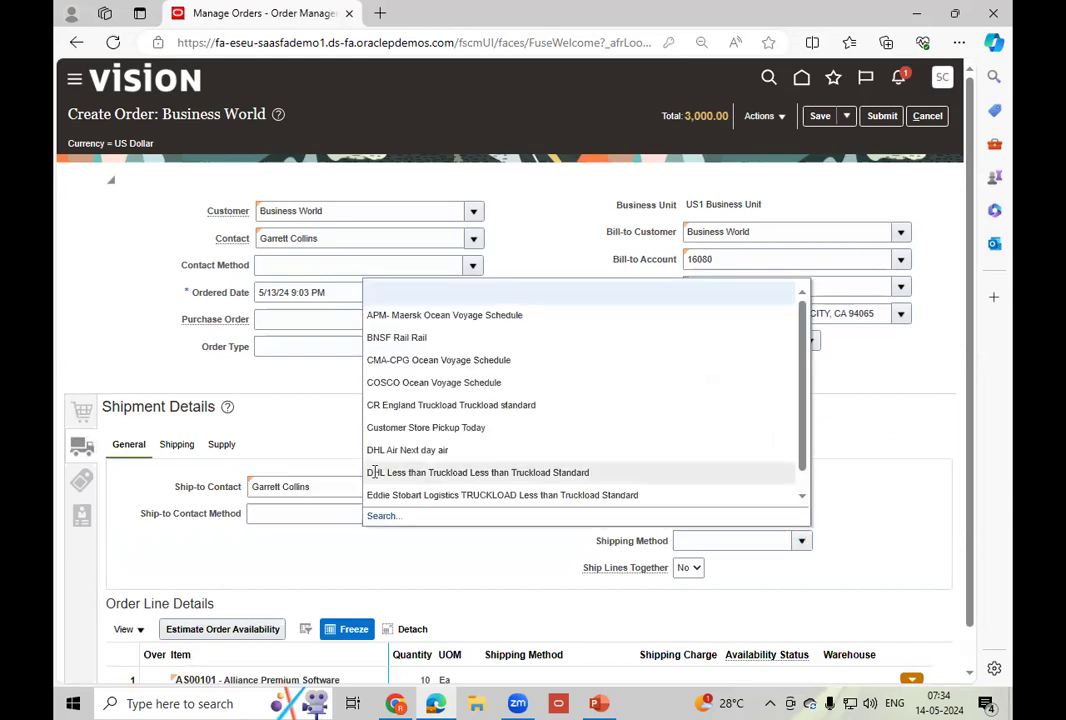
left_click(430, 451)
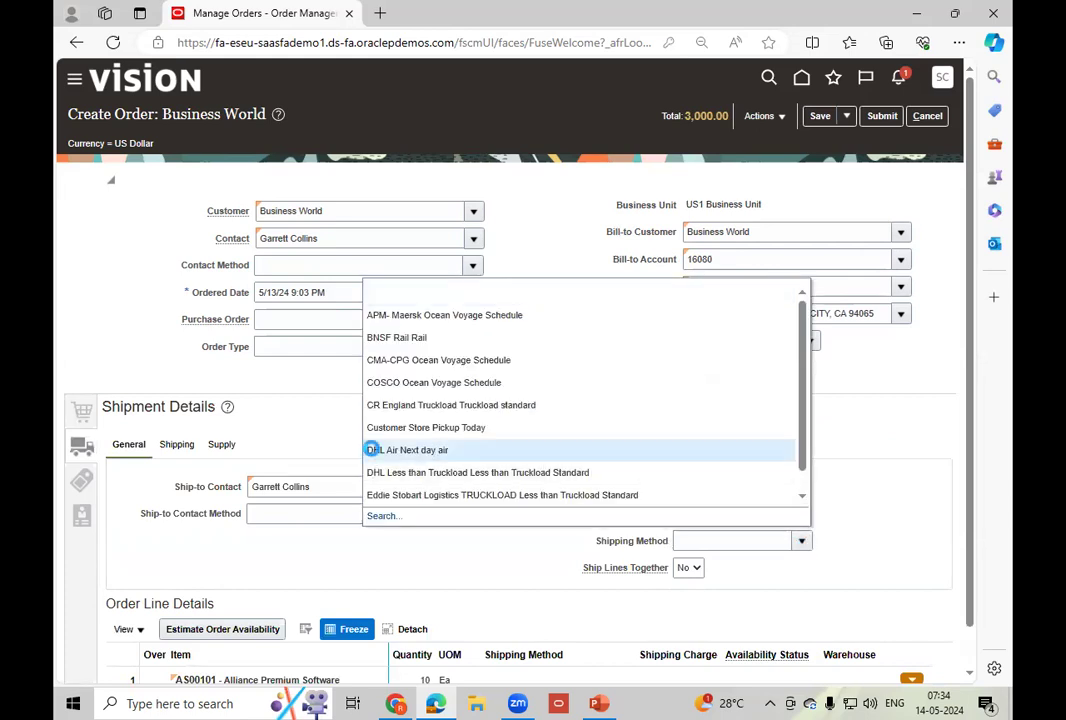
left_click(223, 447)
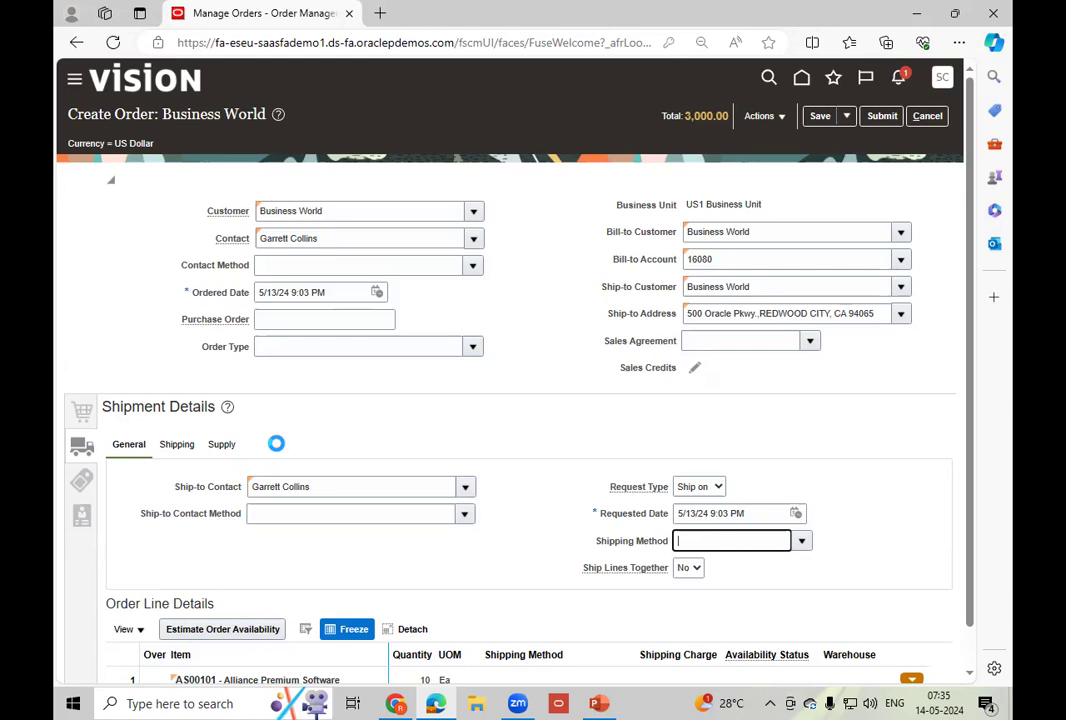
left_click(220, 446)
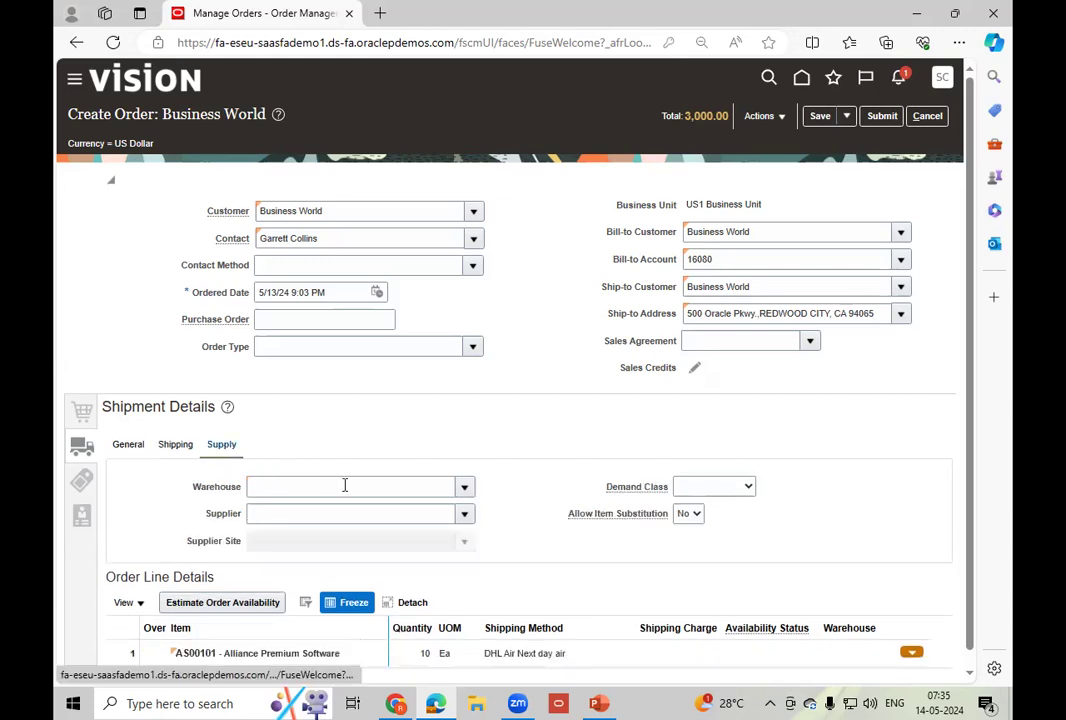
left_click(344, 488)
type("00")
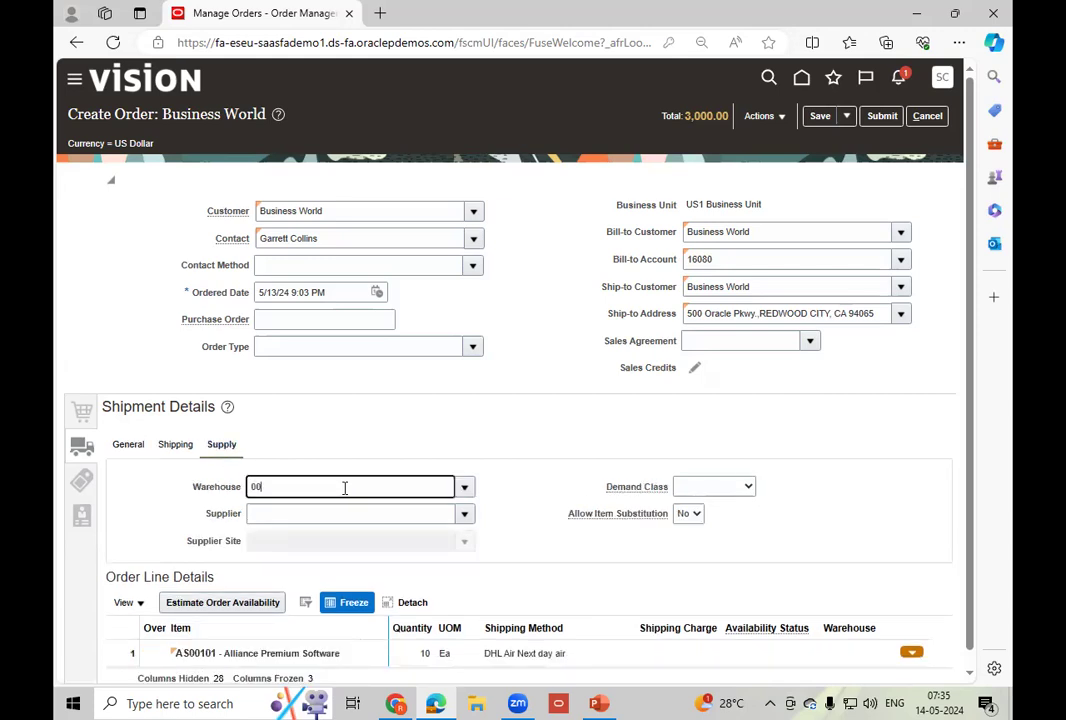
type("2")
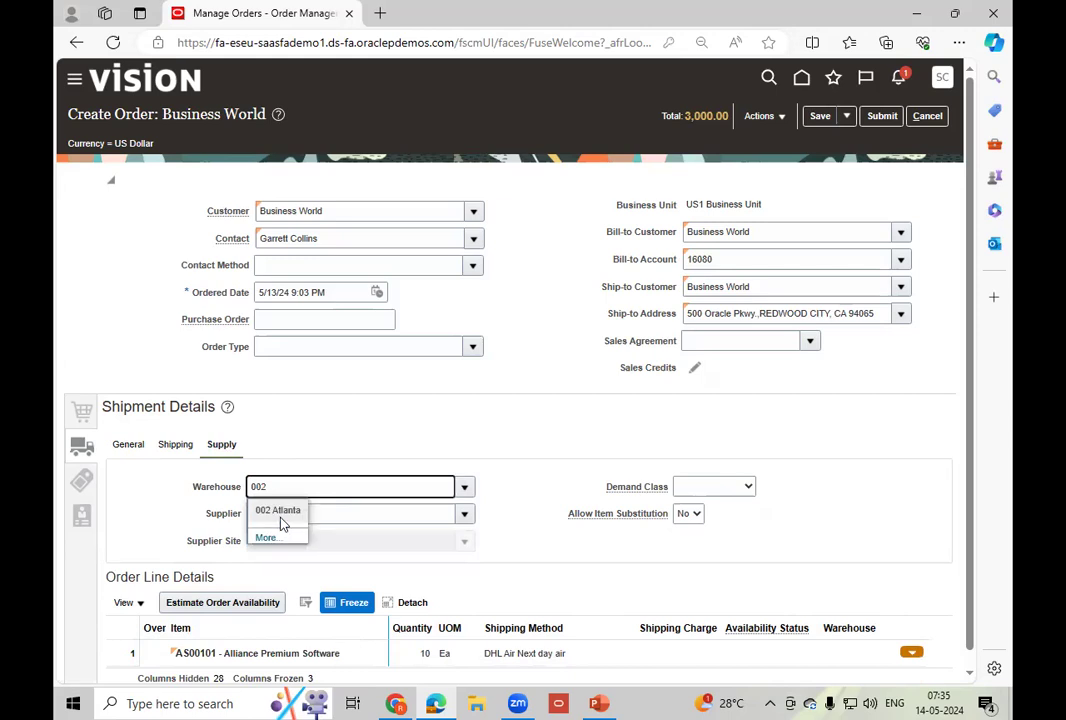
left_click(290, 511)
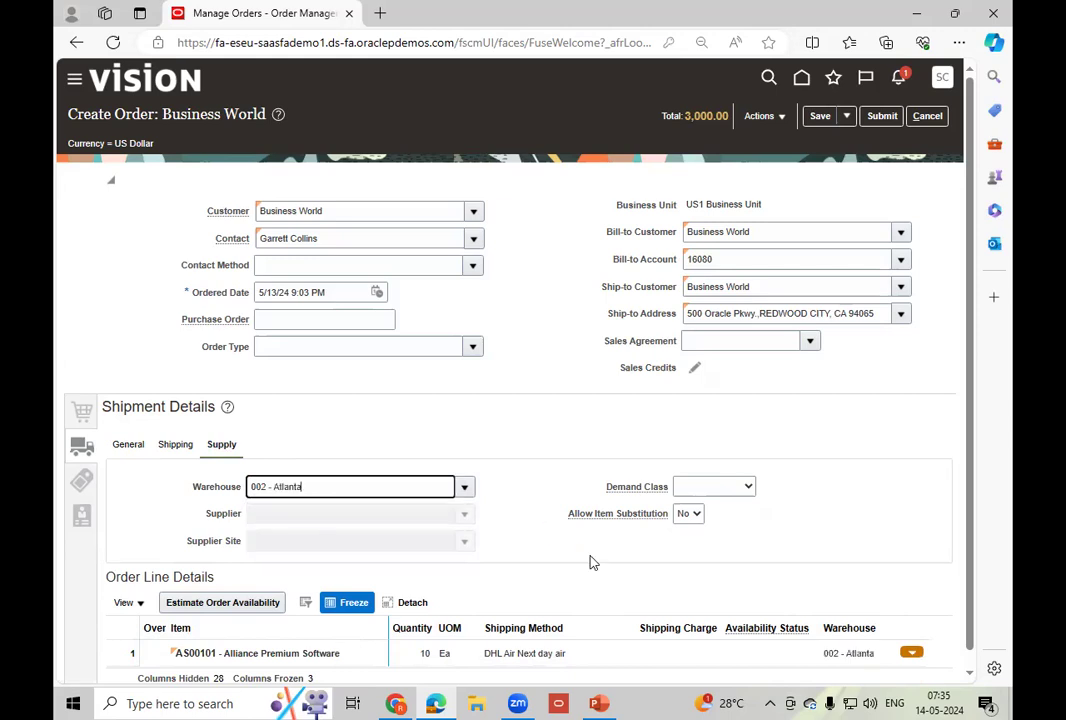
- Save the order and validate it
left_click(820, 116)
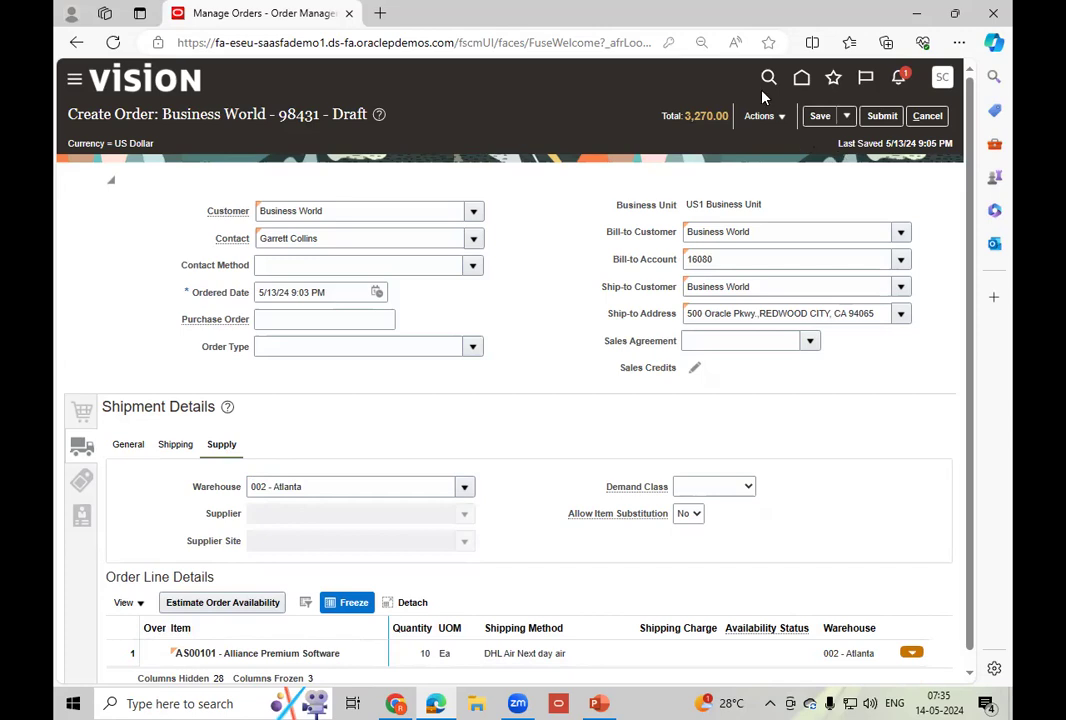
left_click(772, 119)
left_click(786, 159)
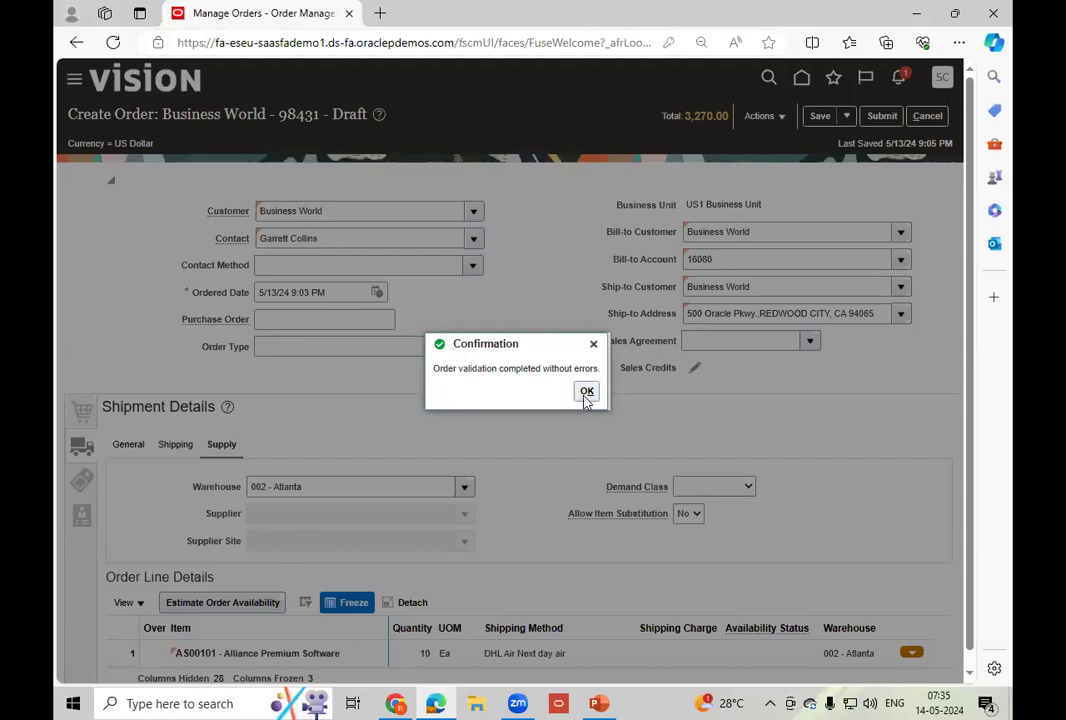
left_click(586, 392)
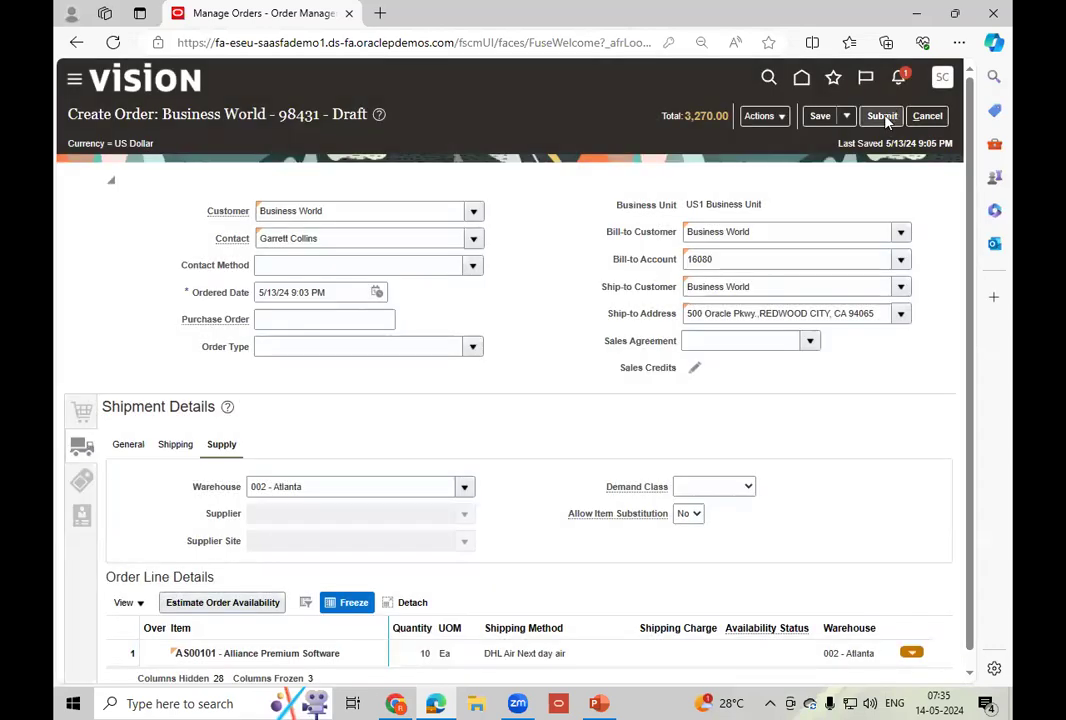
- Submit the sales order and copy its order number from the confirmation message
left_click(884, 117)
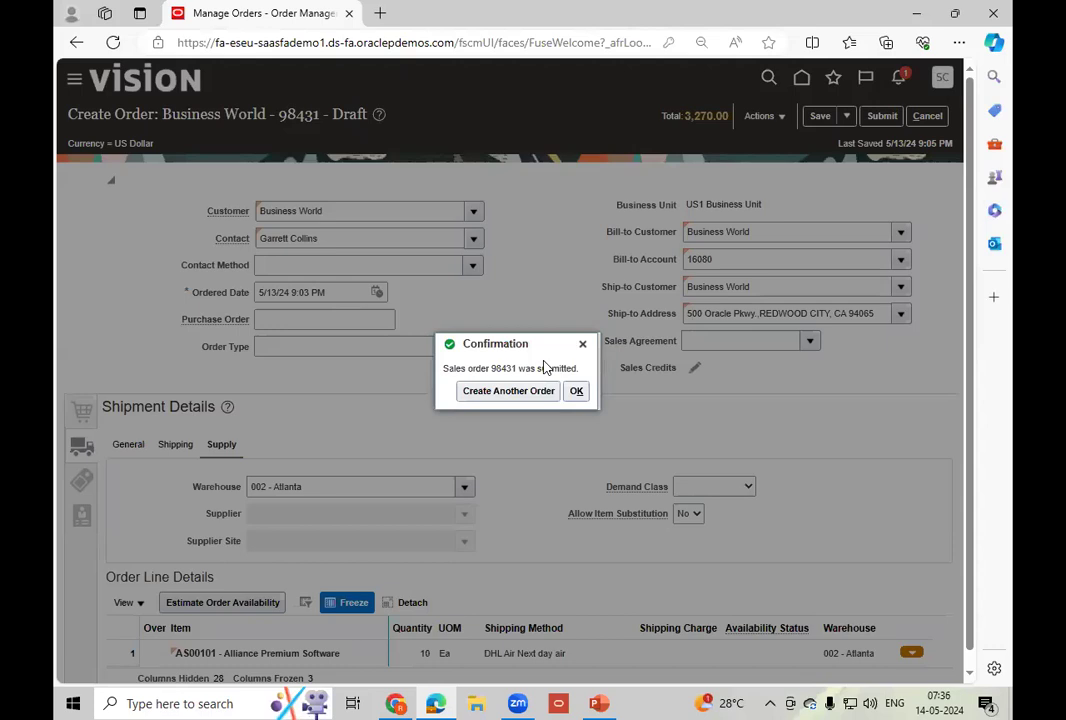
double_click(505, 368)
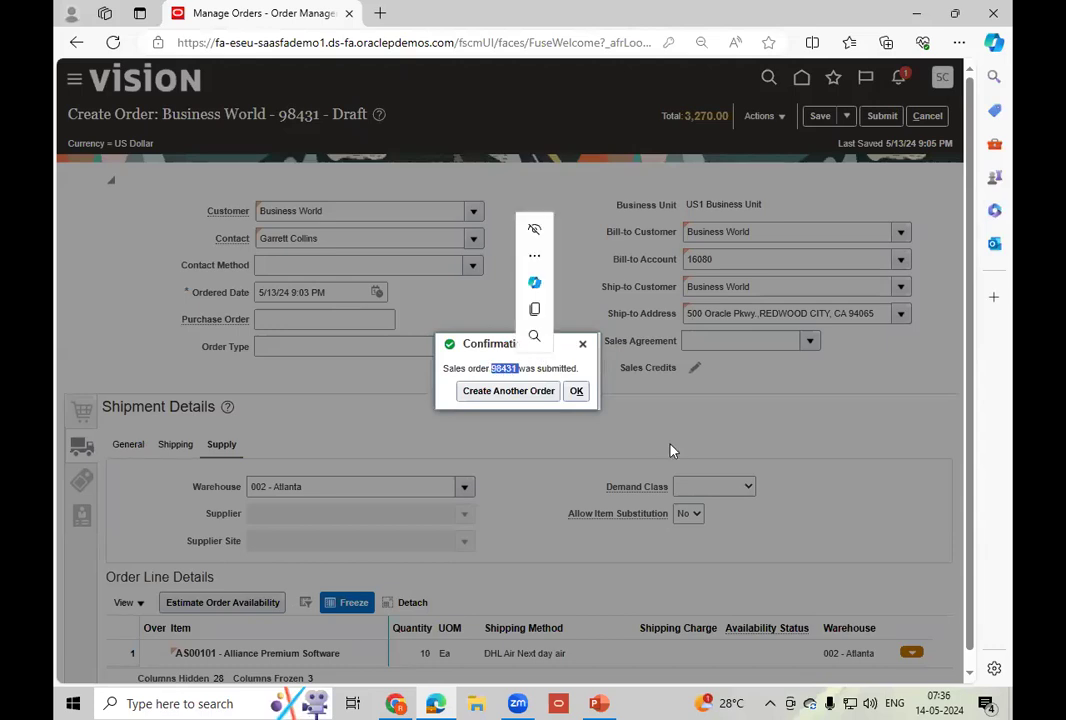
key("ctrl+c")
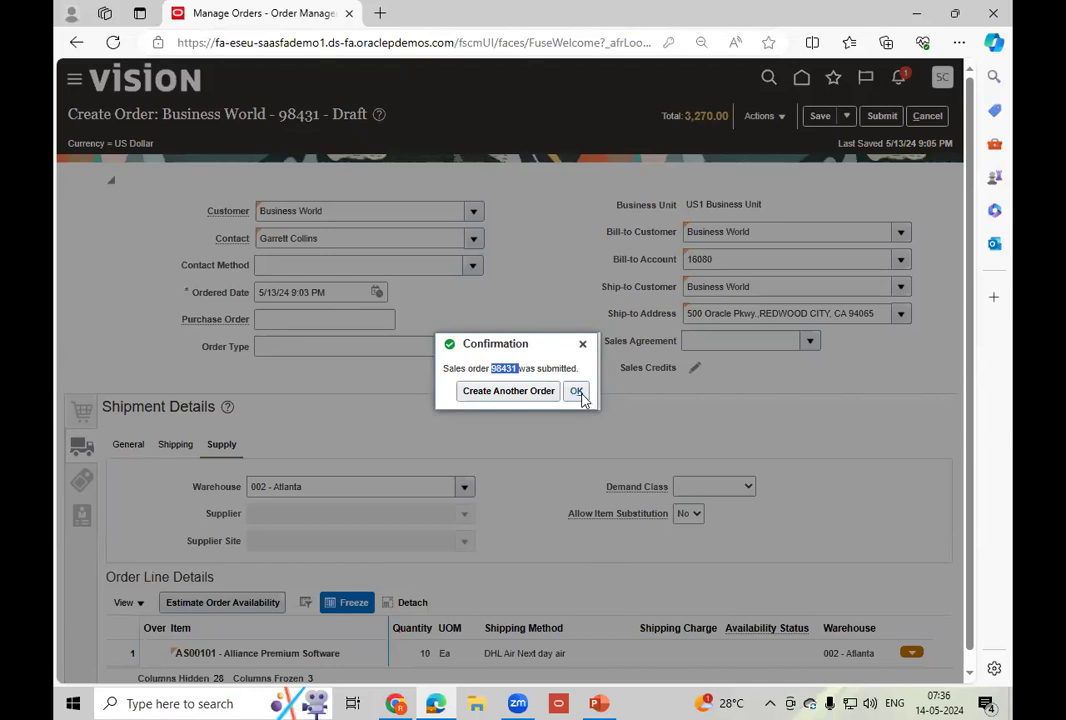
- Record the copied sales order number in a new Notepad note, minimize Notepad and dismiss the order submission confirmation
left_click(155, 699)
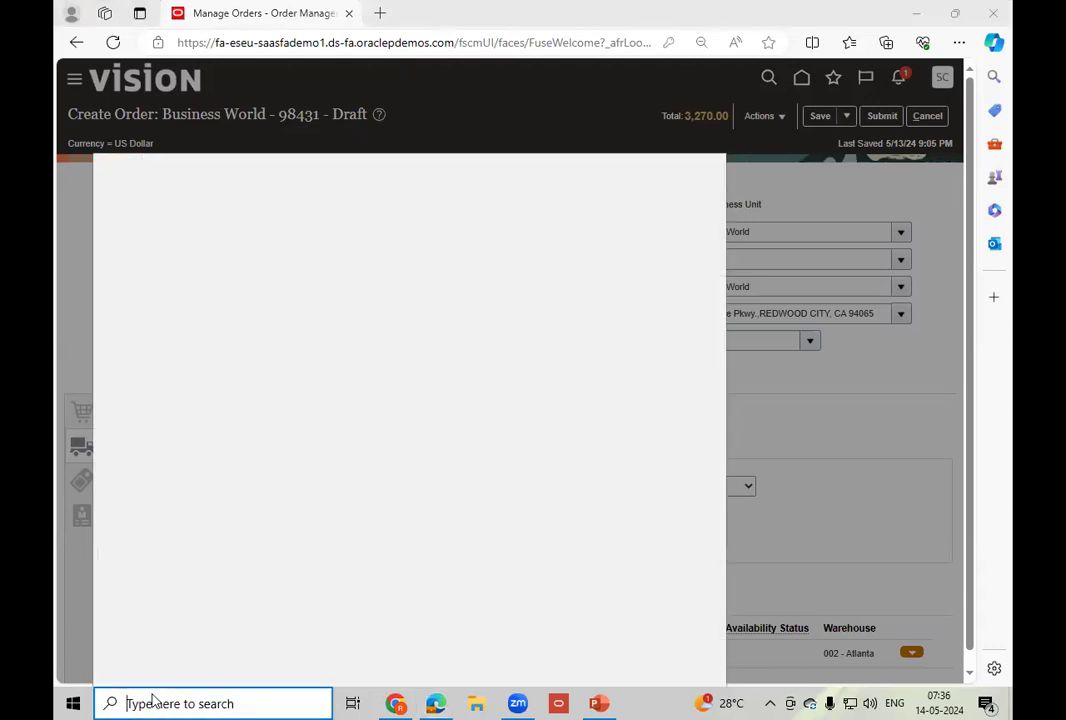
type("note")
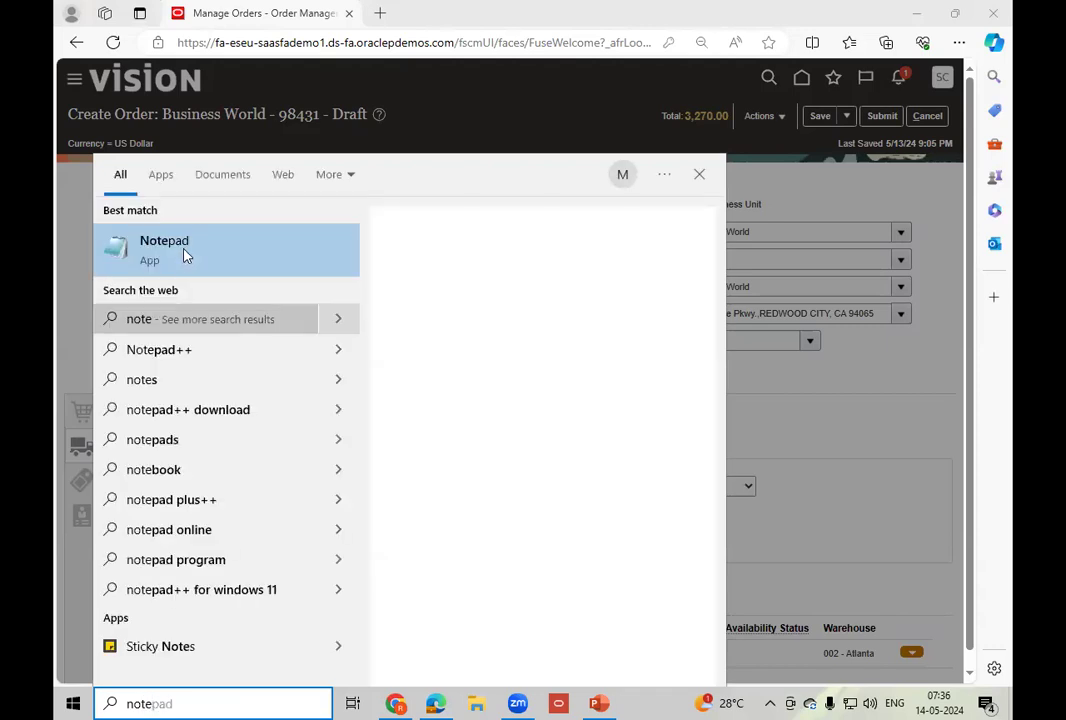
left_click(185, 255)
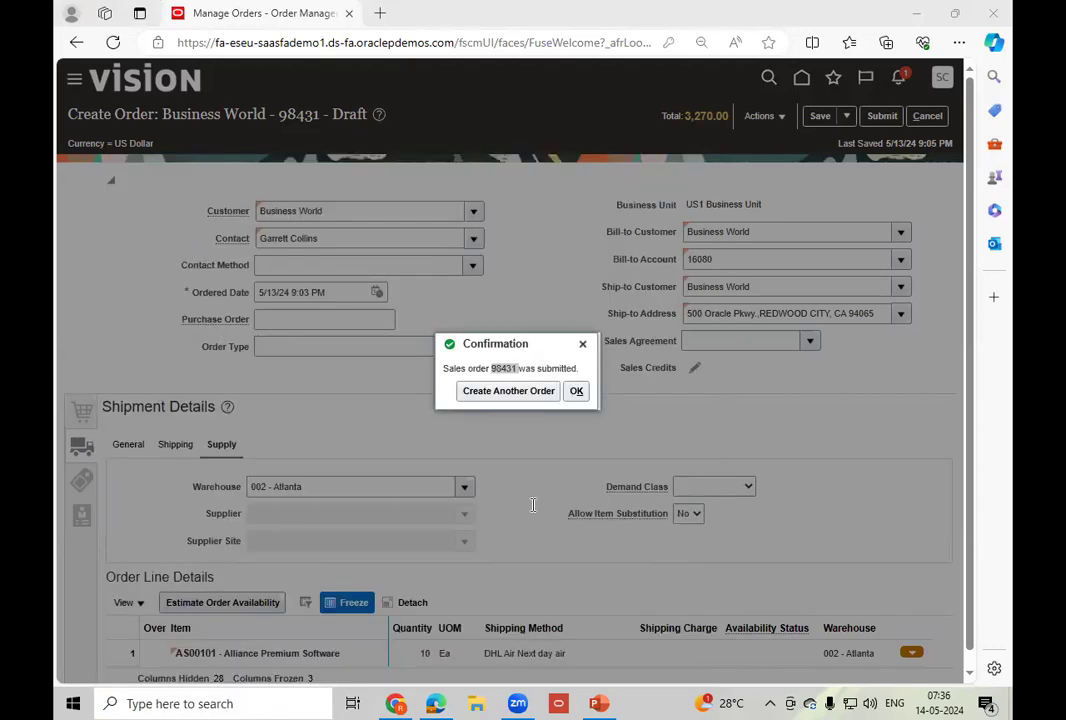
type("98431")
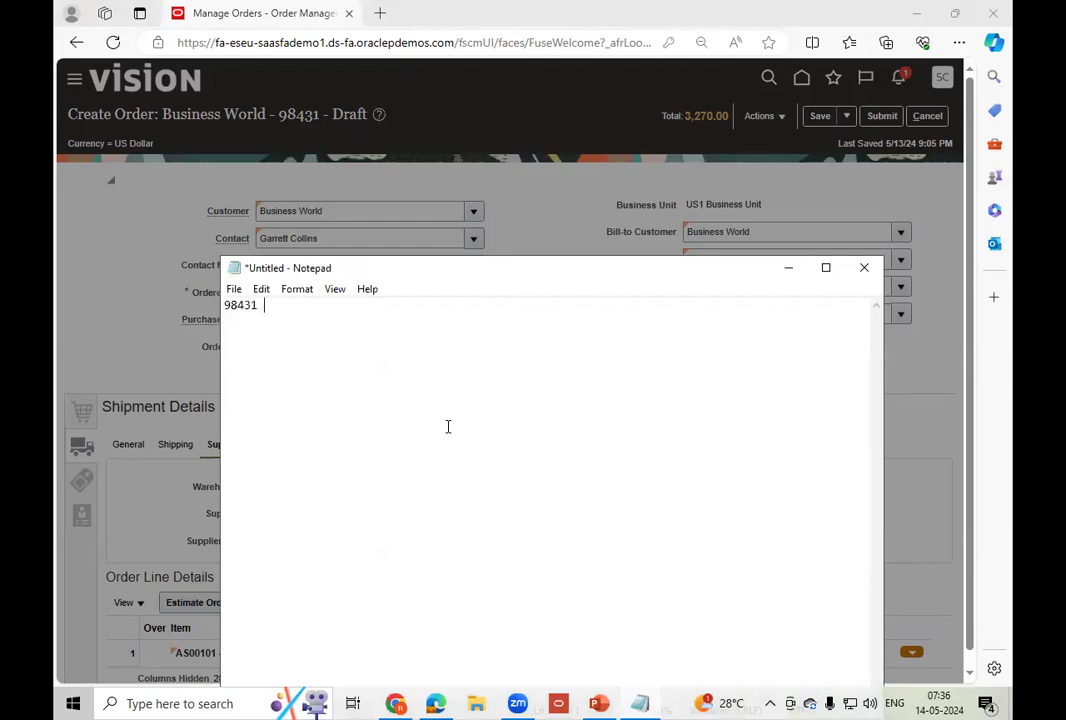
double_click(242, 306)
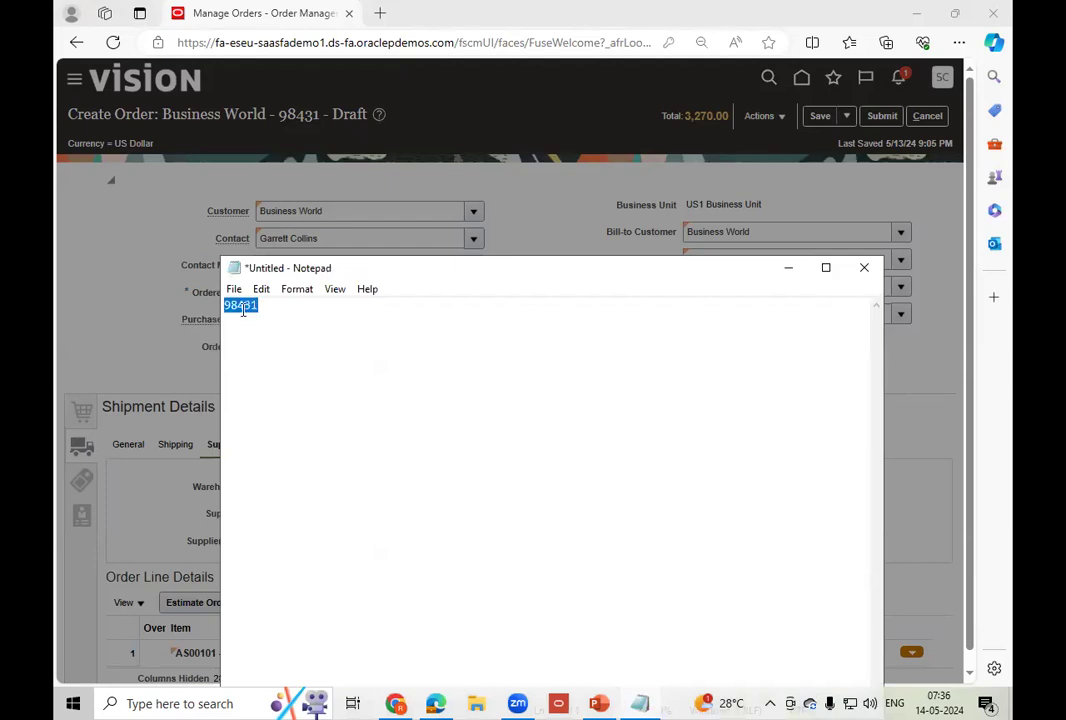
left_click(789, 270)
left_click(577, 392)
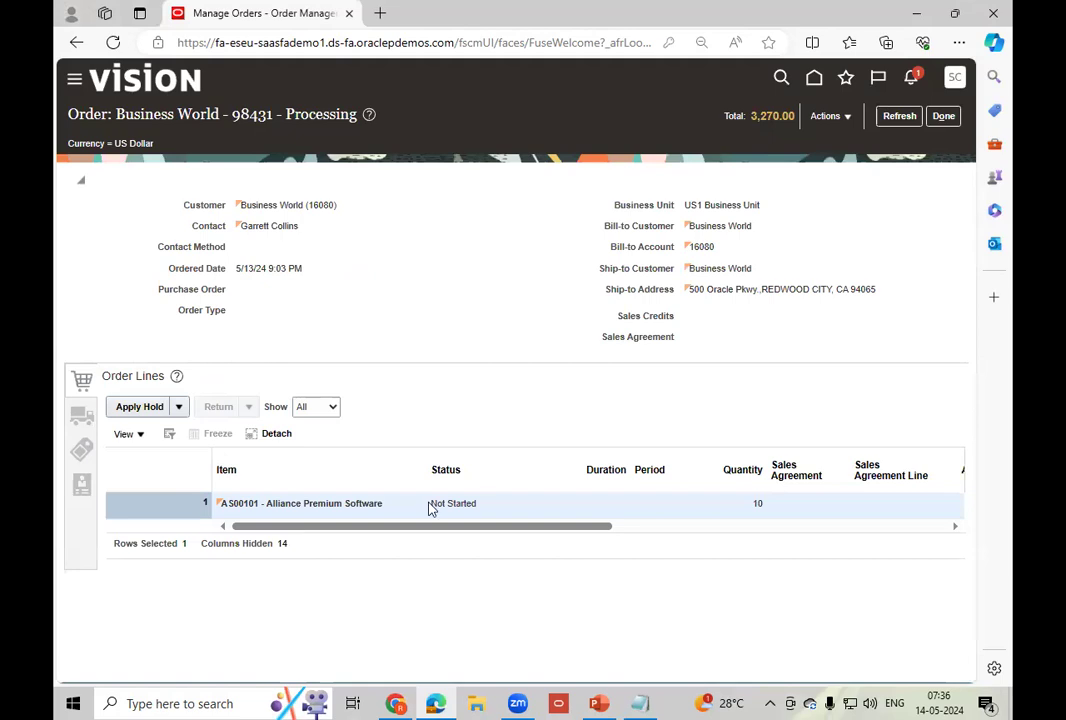
- Refresh the submitted order repeatedly to check the status of its AS00101 line, and finish viewing the order
left_click(898, 118)
left_click(903, 120)
left_click(905, 118)
left_click(893, 124)
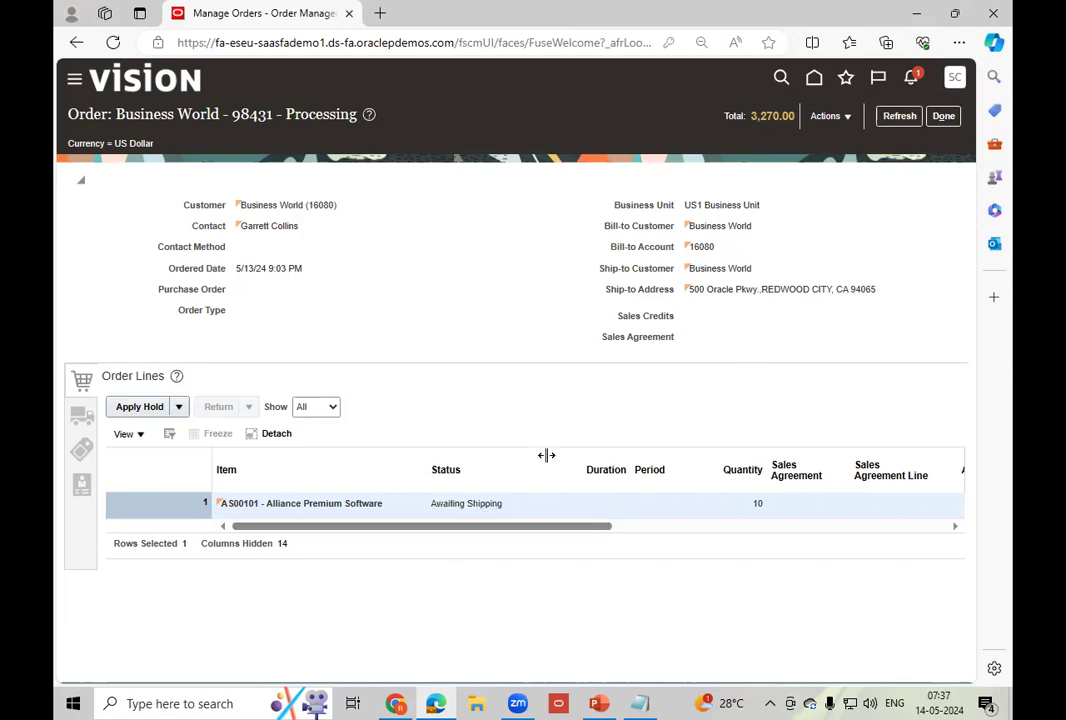
left_click(897, 124)
left_click(943, 116)
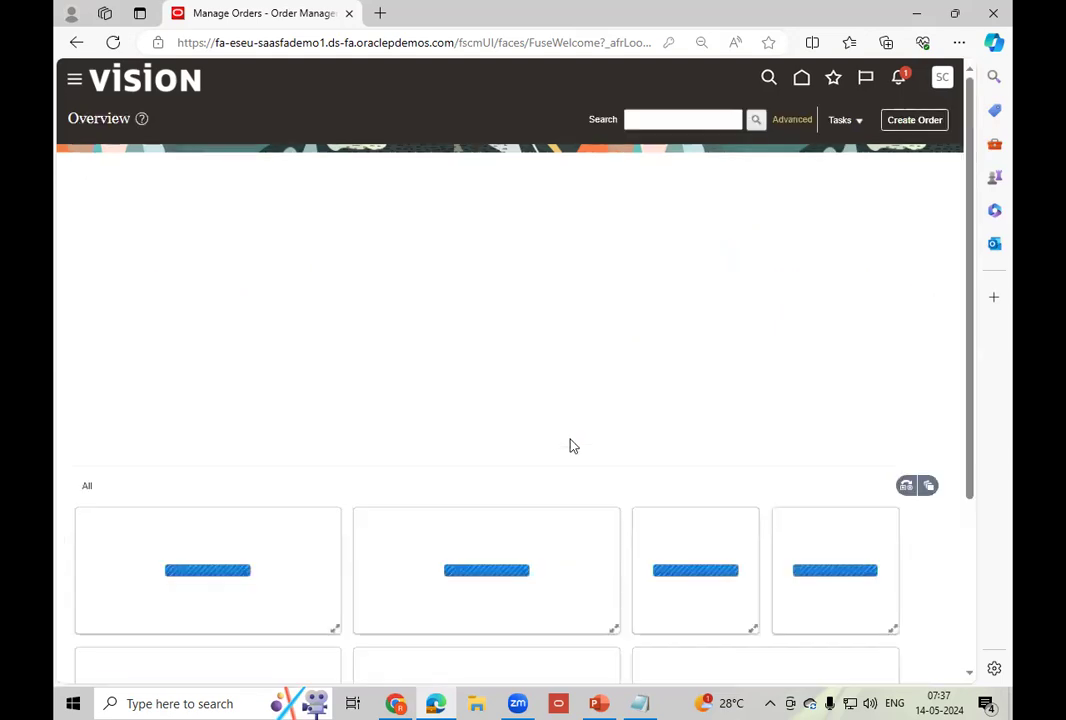
- Go to Inventory Management under Supply Chain Execution and set the inventory organization to 002
left_click(802, 80)
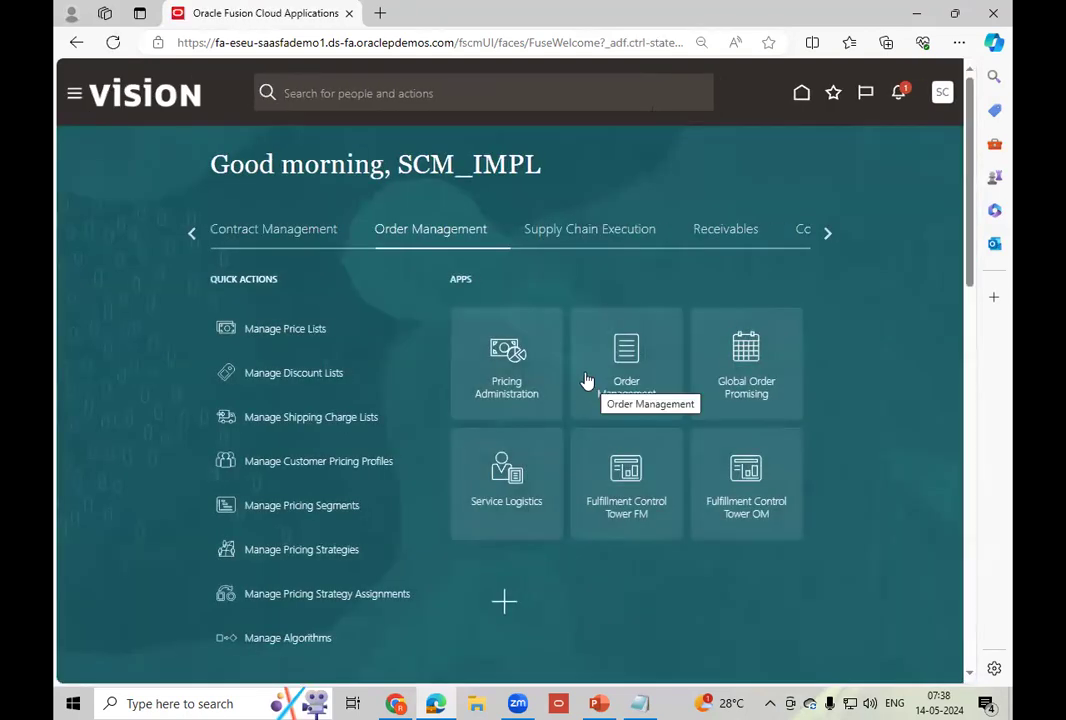
left_click(594, 237)
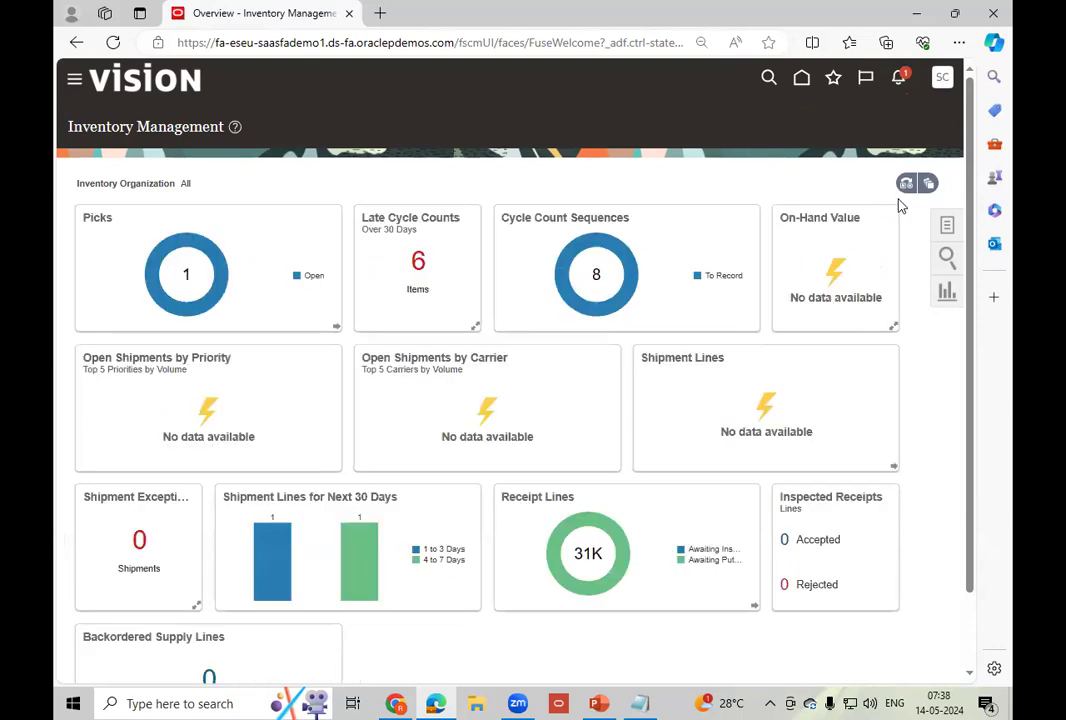
left_click(906, 183)
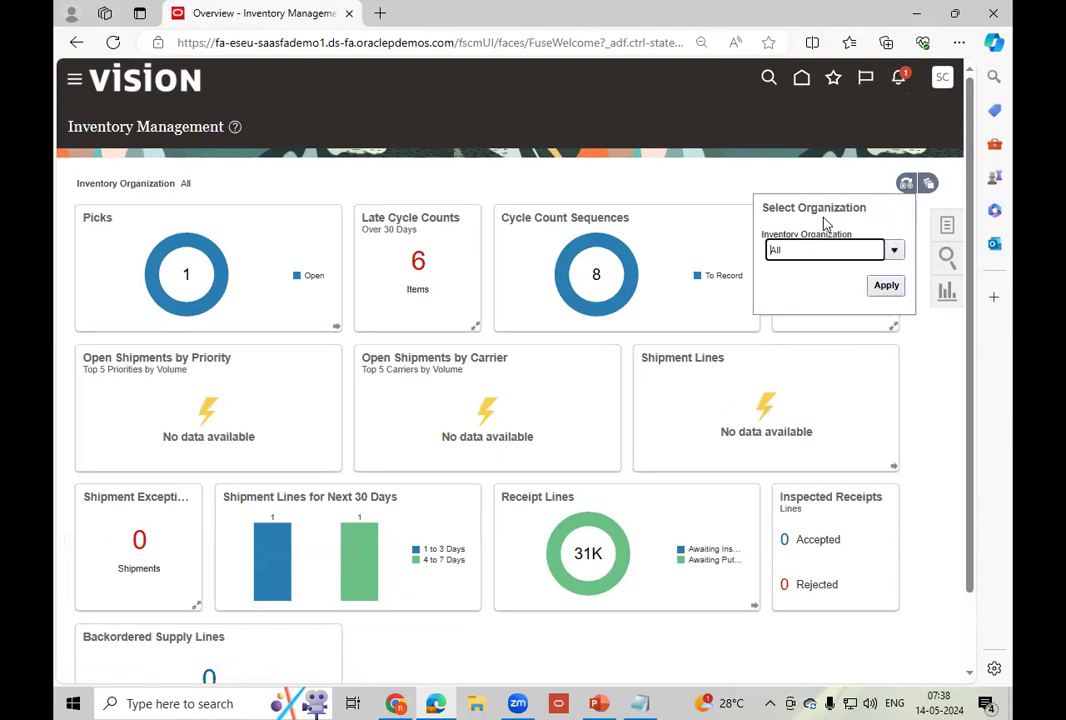
left_click(894, 250)
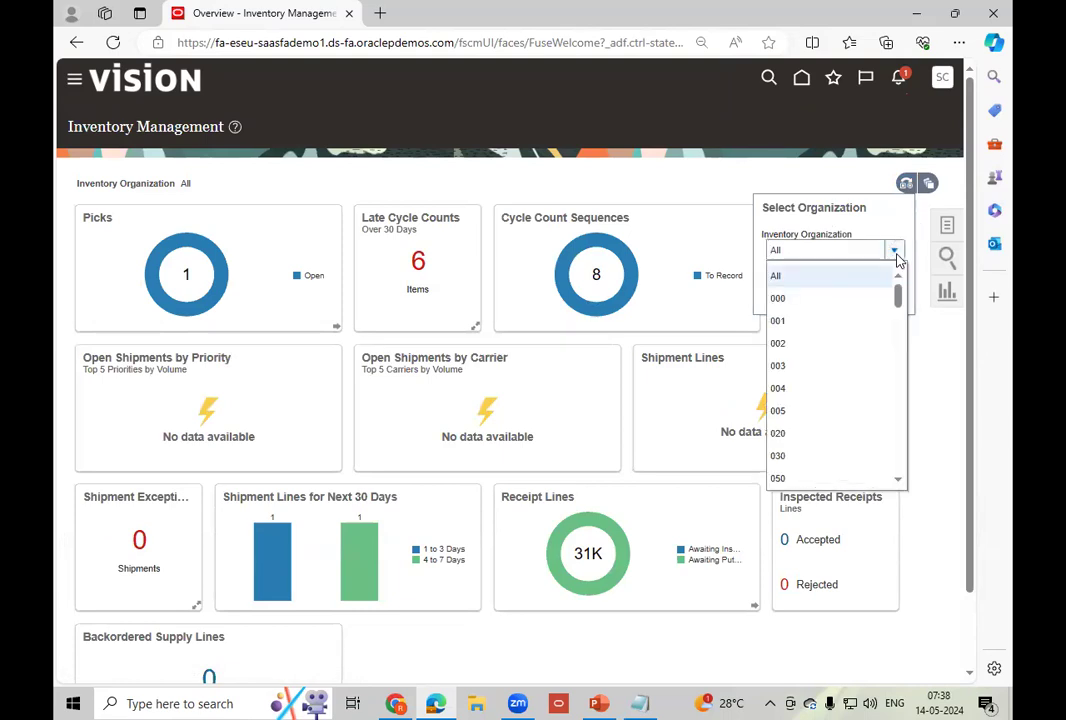
left_click(801, 343)
left_click(886, 285)
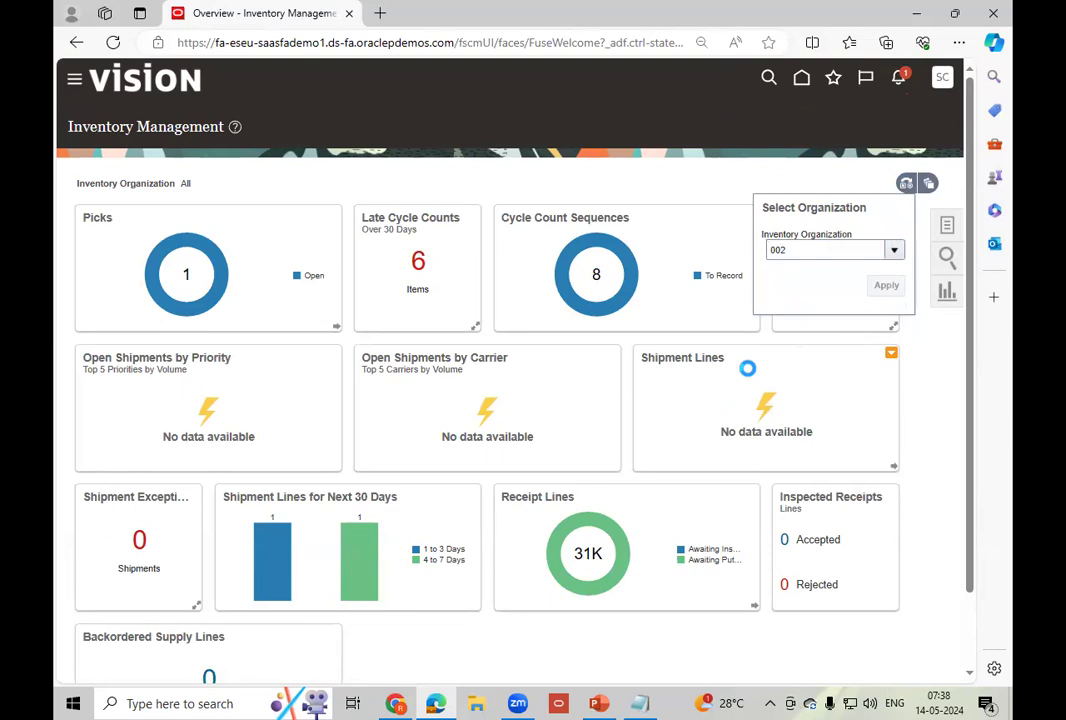
- Show the Picks tasks for the organization and open the Create Pick Wave task
left_click(945, 227)
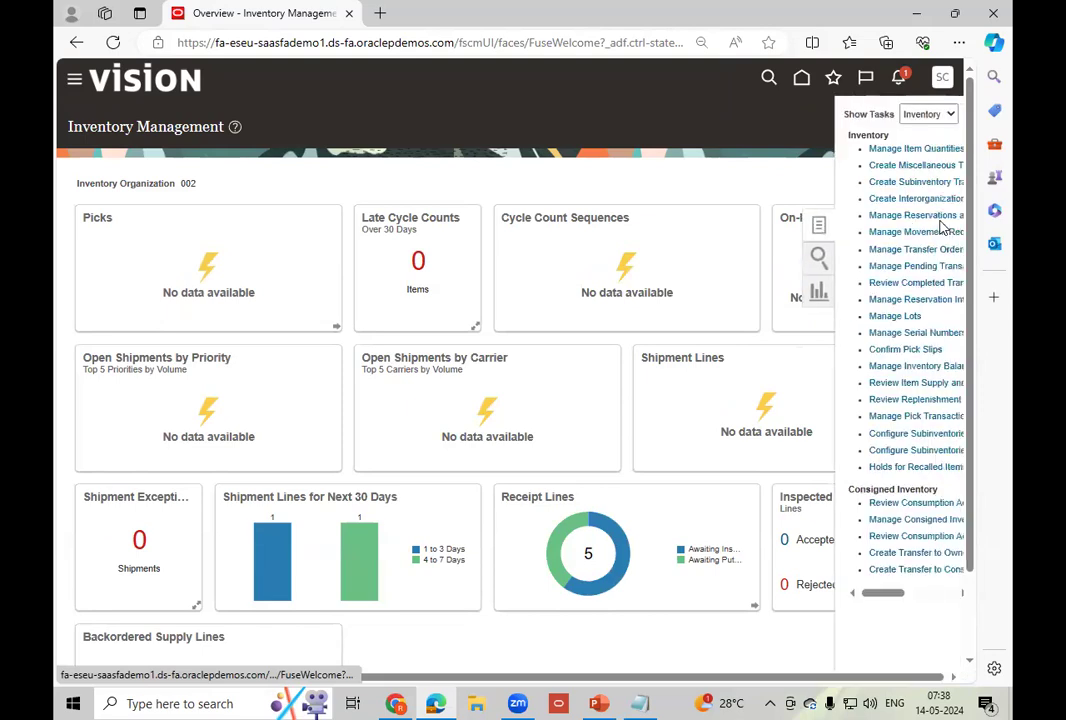
left_click(910, 113)
left_click(900, 170)
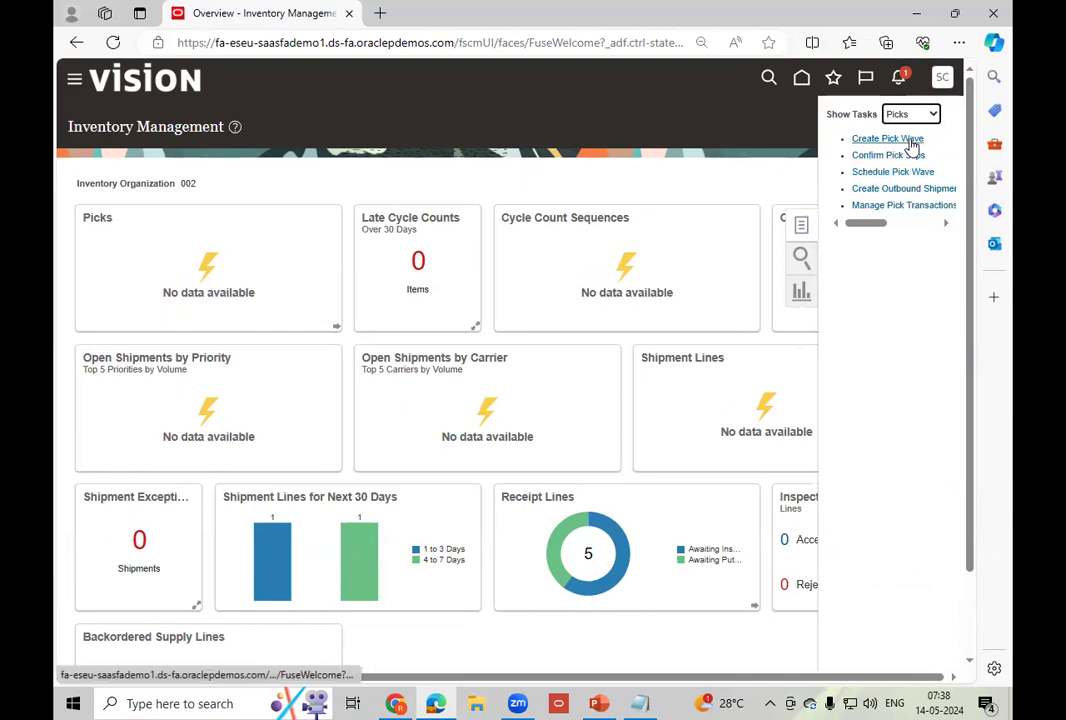
left_click(884, 139)
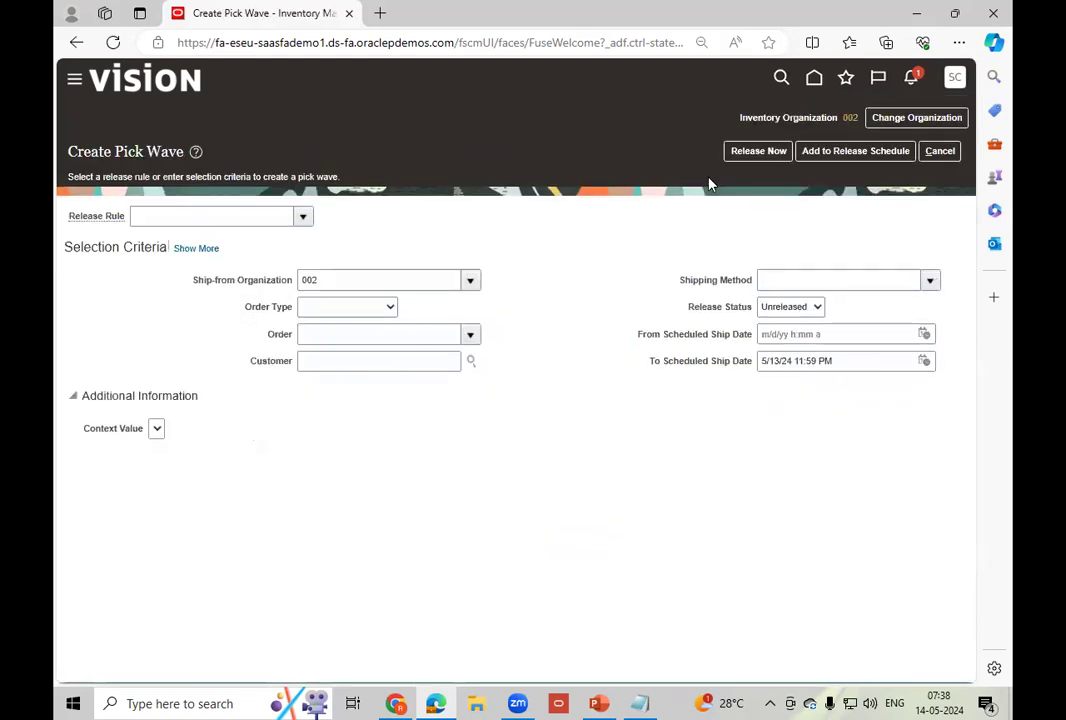
- Enter the sales order number as pick wave criterion, clear the To Scheduled Ship Date and release the wave immediately
left_click(333, 337)
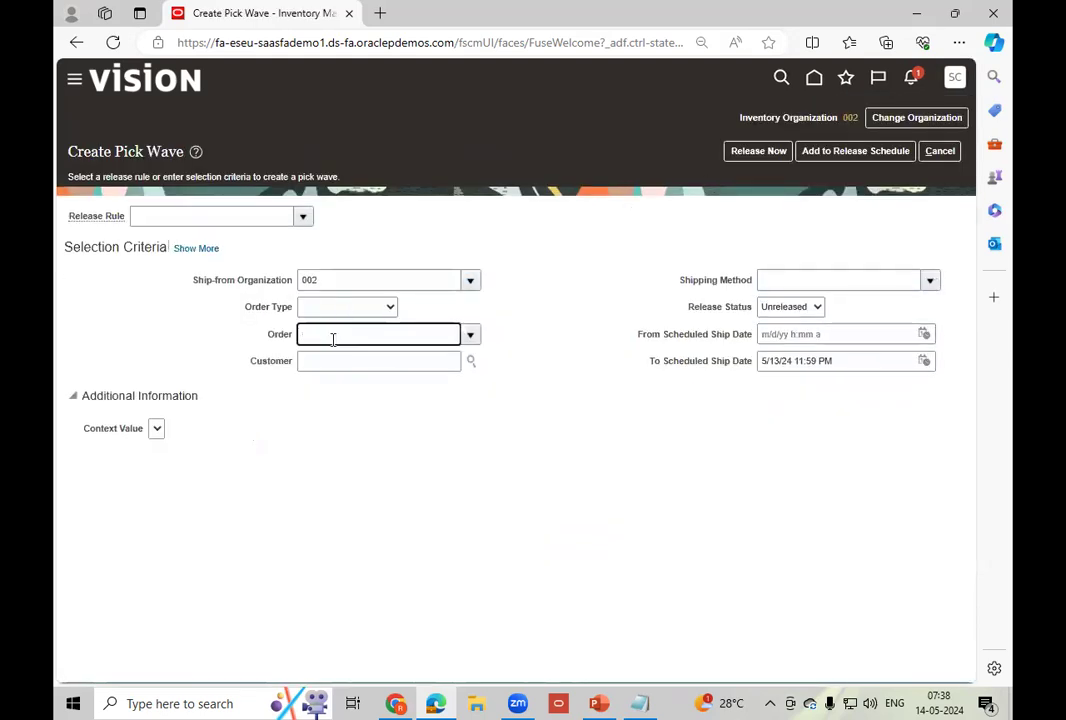
type("98431")
key("Tab")
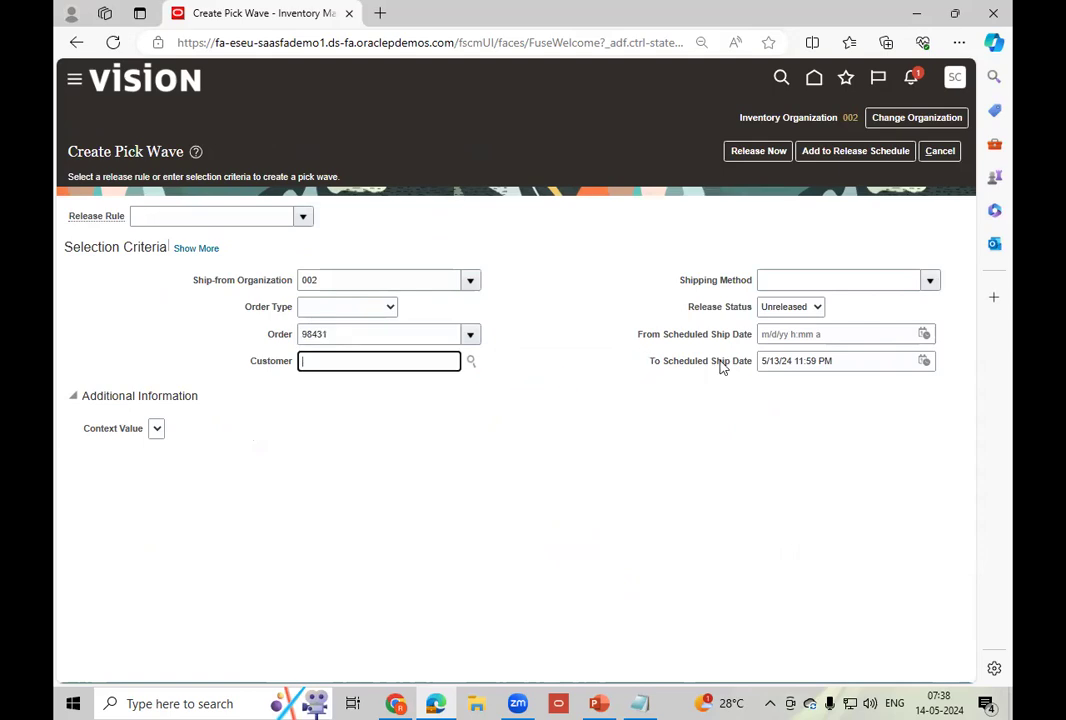
left_click(847, 368)
triple_click(847, 368)
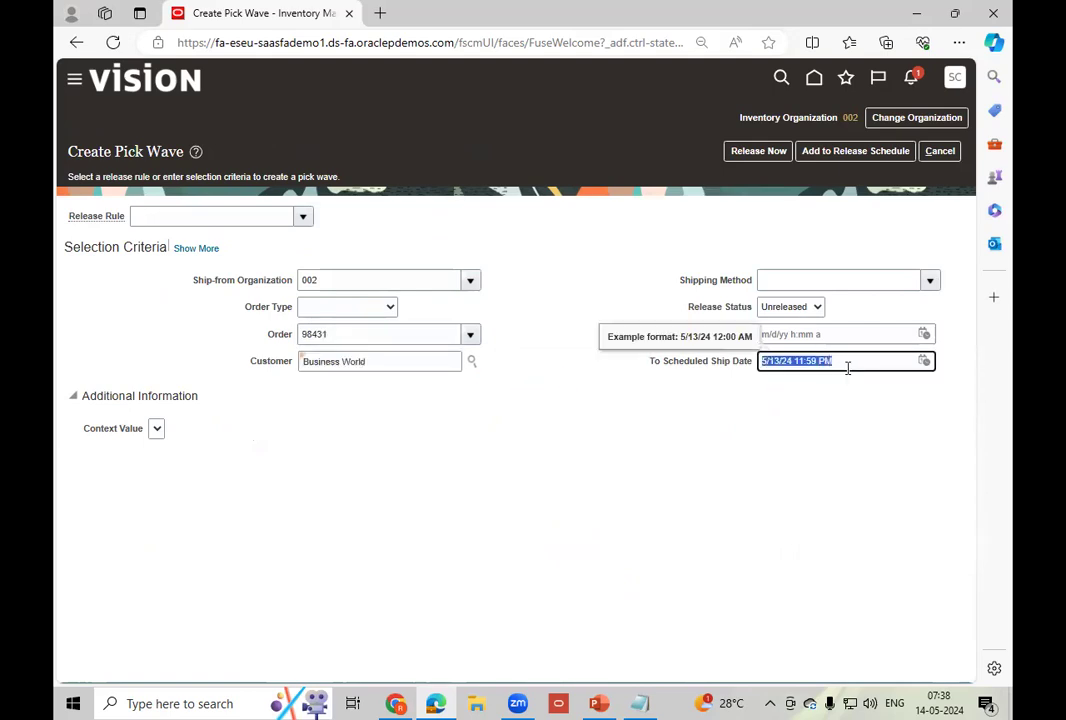
key("BackSpace")
left_click(568, 313)
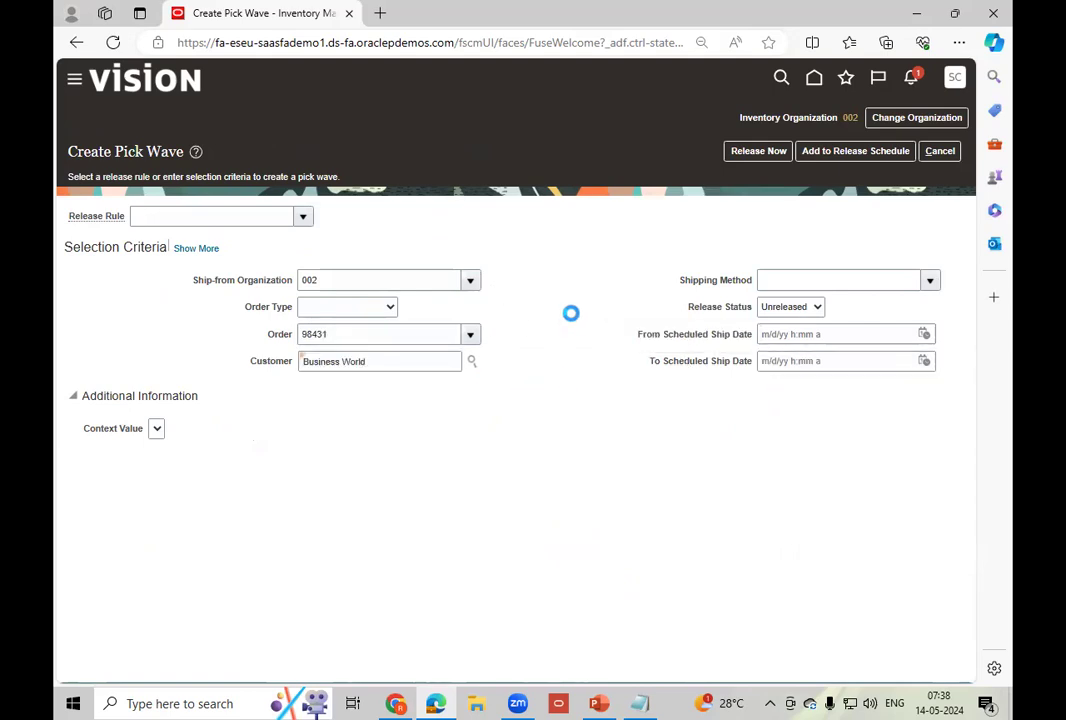
left_click(756, 152)
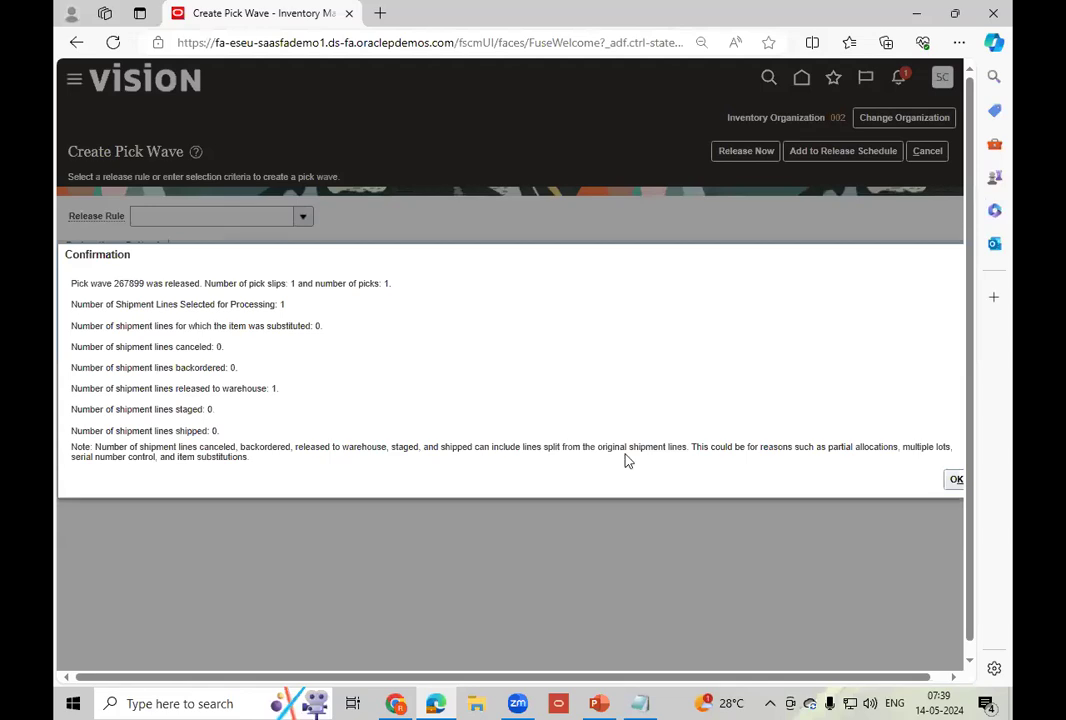
left_click(953, 479)
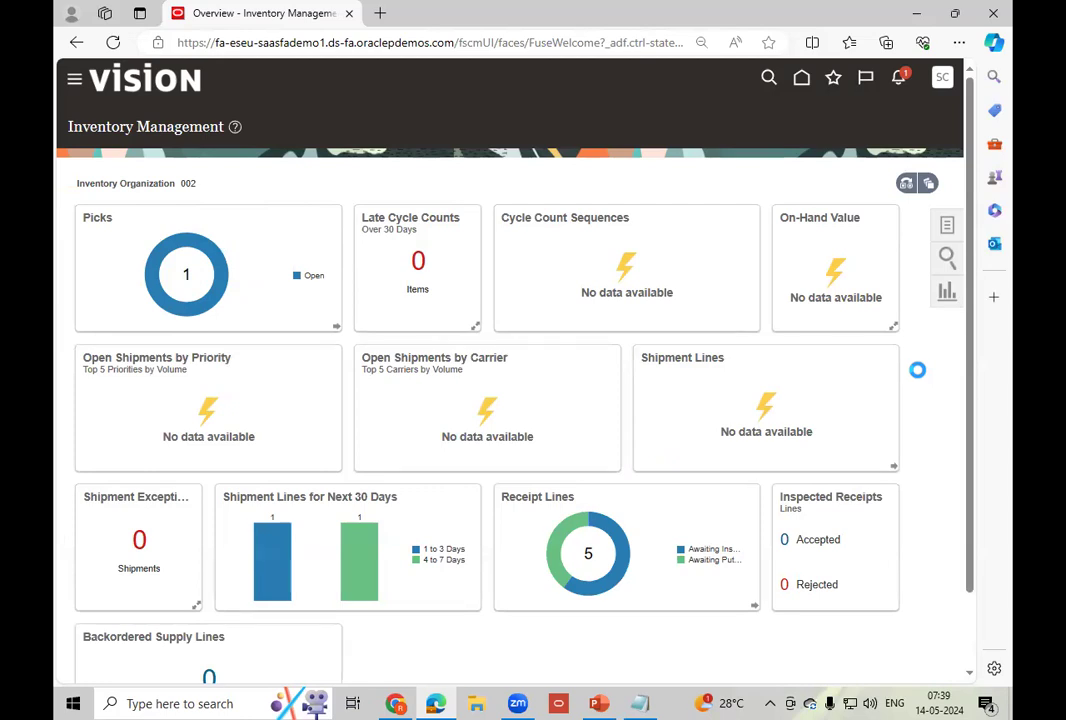
- Mark the AS00101 pick line as ready to confirm and confirm the pick slip, continuing to ship confirm
left_click(87, 341)
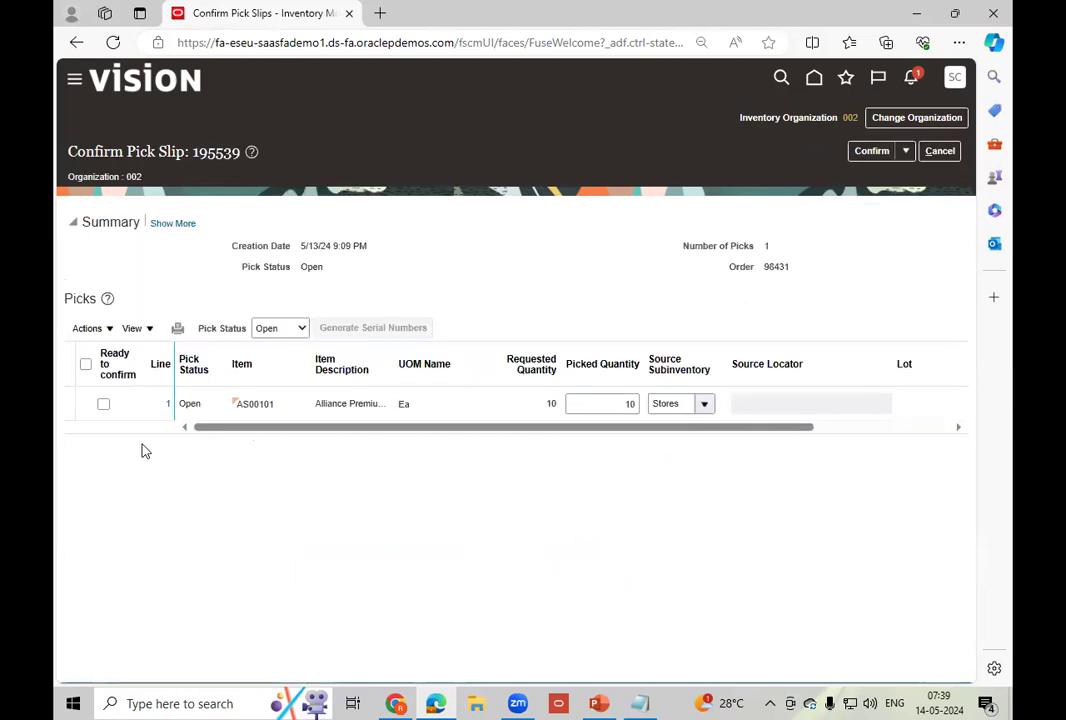
left_click(103, 404)
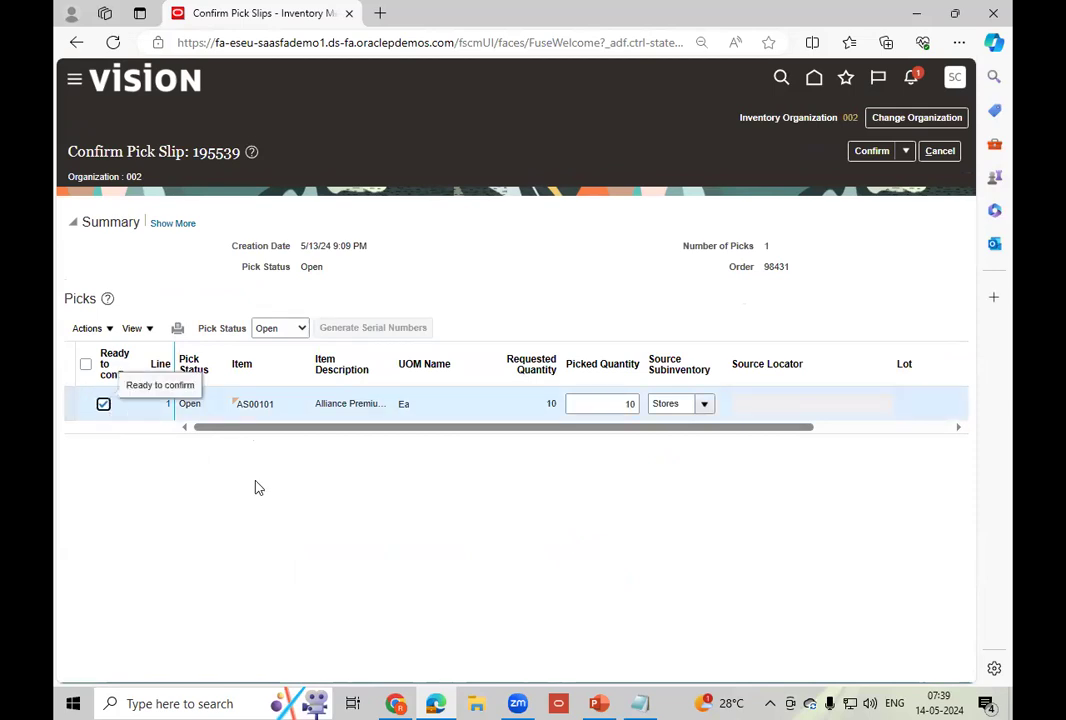
left_click(905, 152)
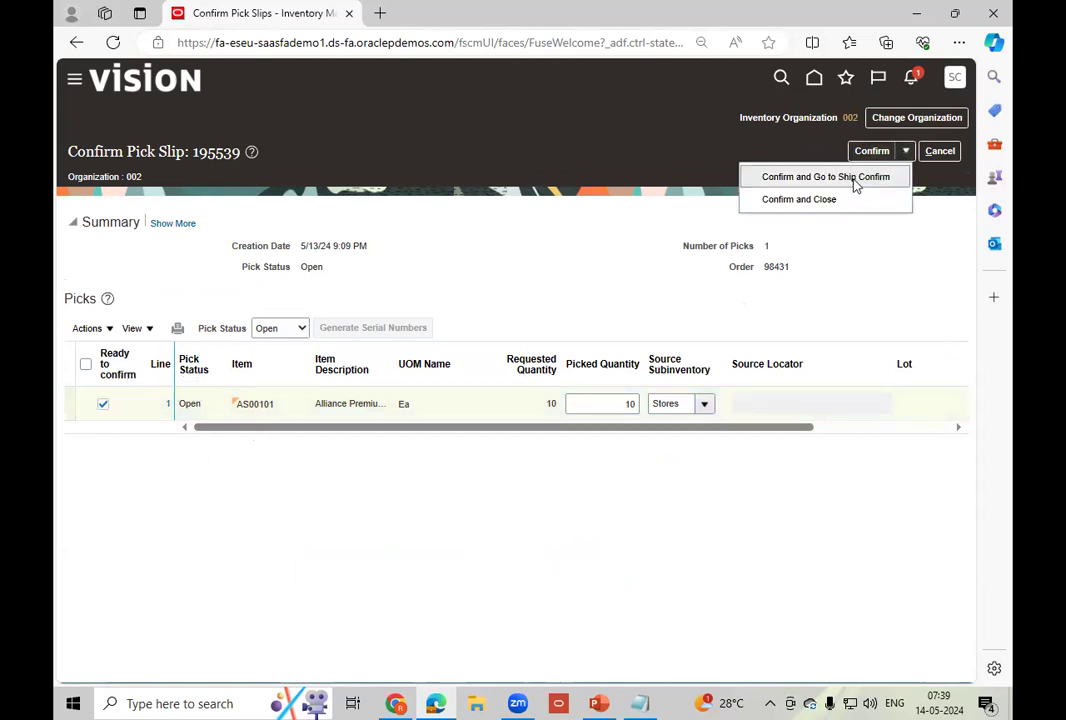
left_click(855, 180)
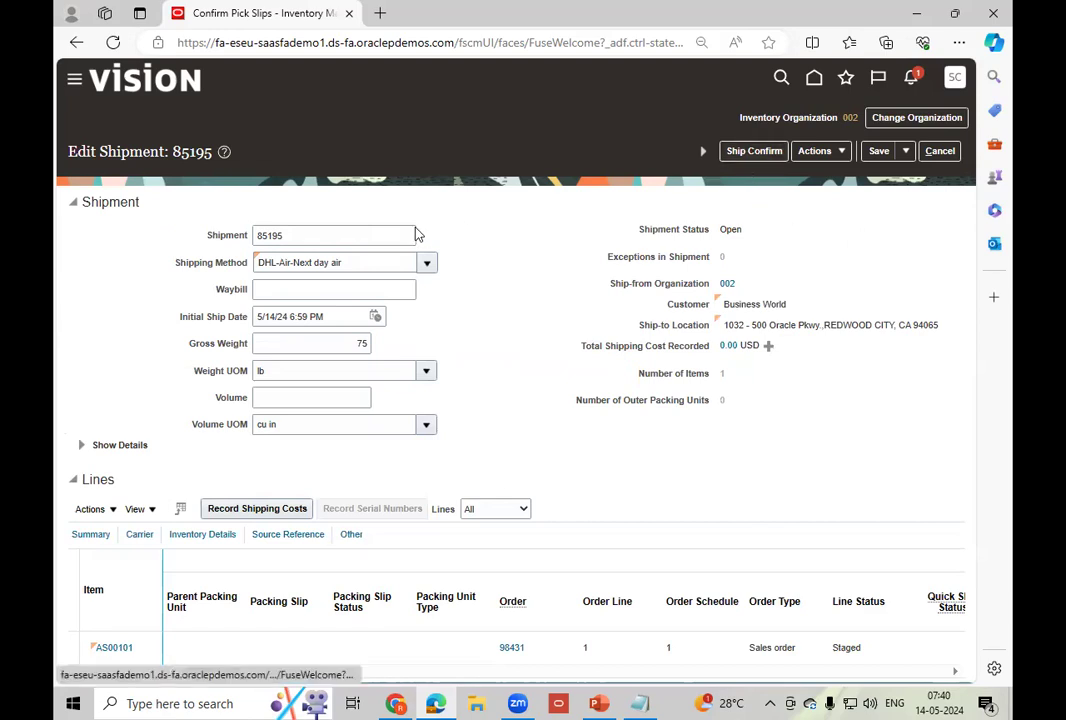
- Copy the shipment number into the Notepad note below the order number and minimize Notepad
double_click(301, 236)
key("ctrl+c")
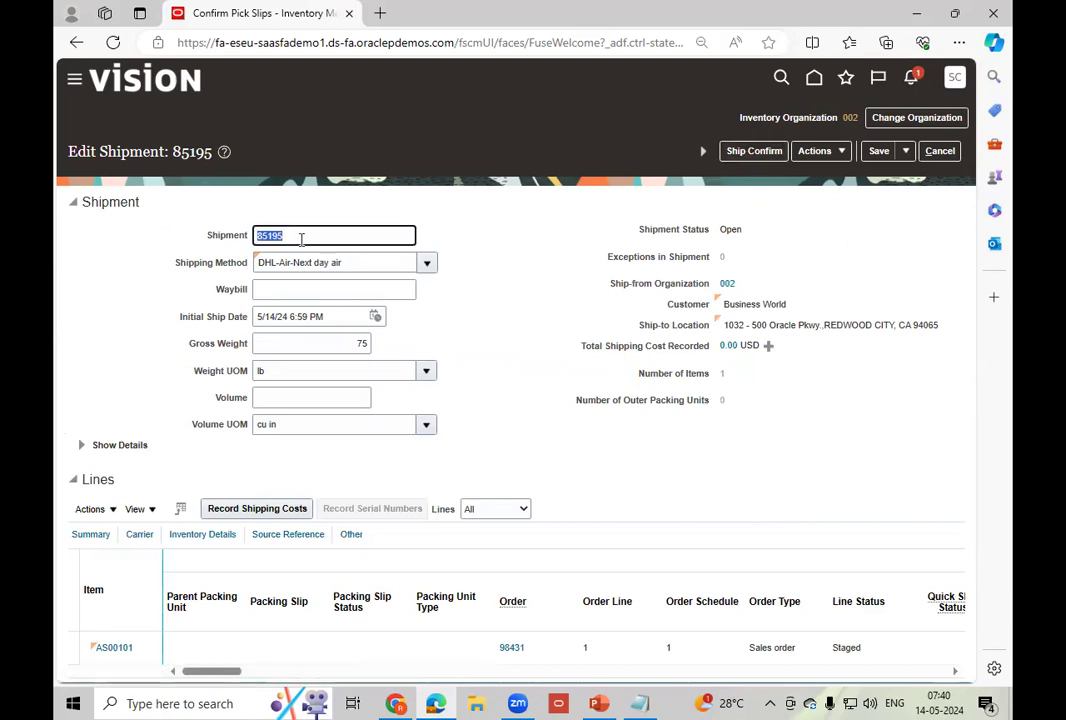
left_click(643, 703)
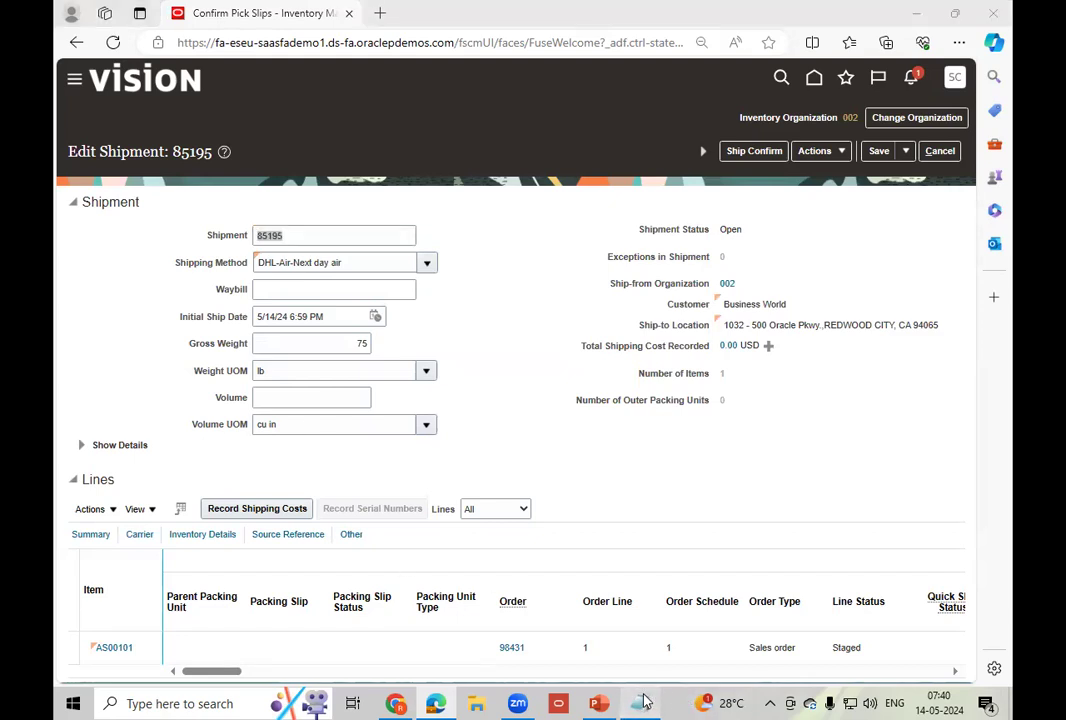
left_click(392, 350)
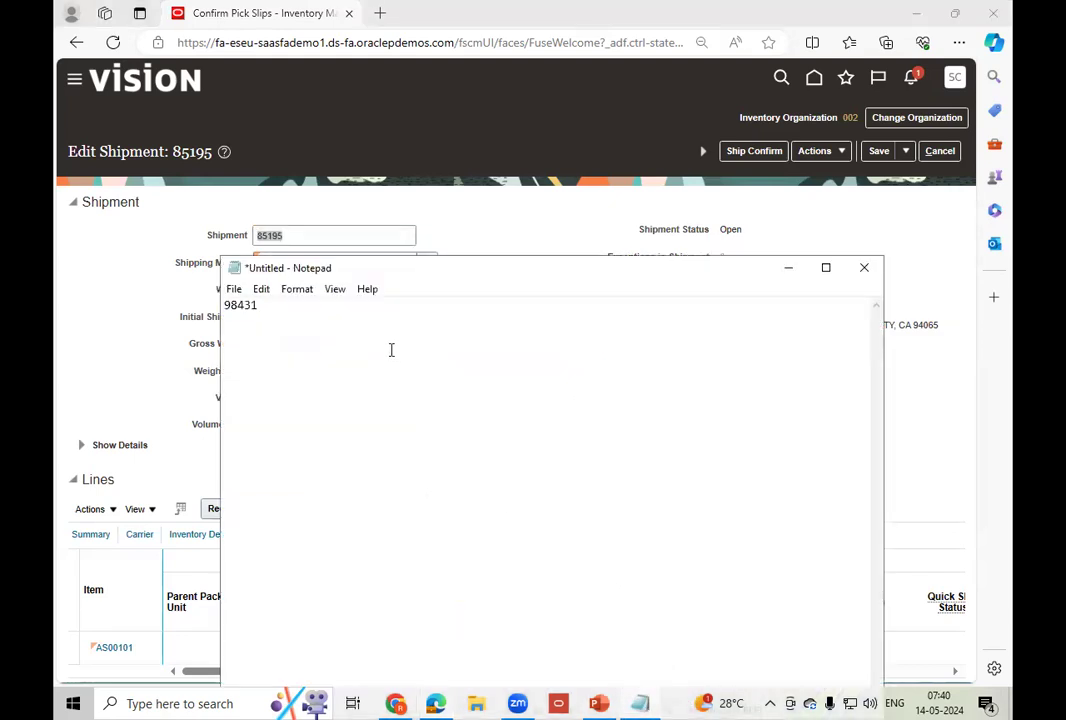
key("Return")
key("Return")
key("ctrl+v")
key("ctrl+minus")
left_click(789, 268)
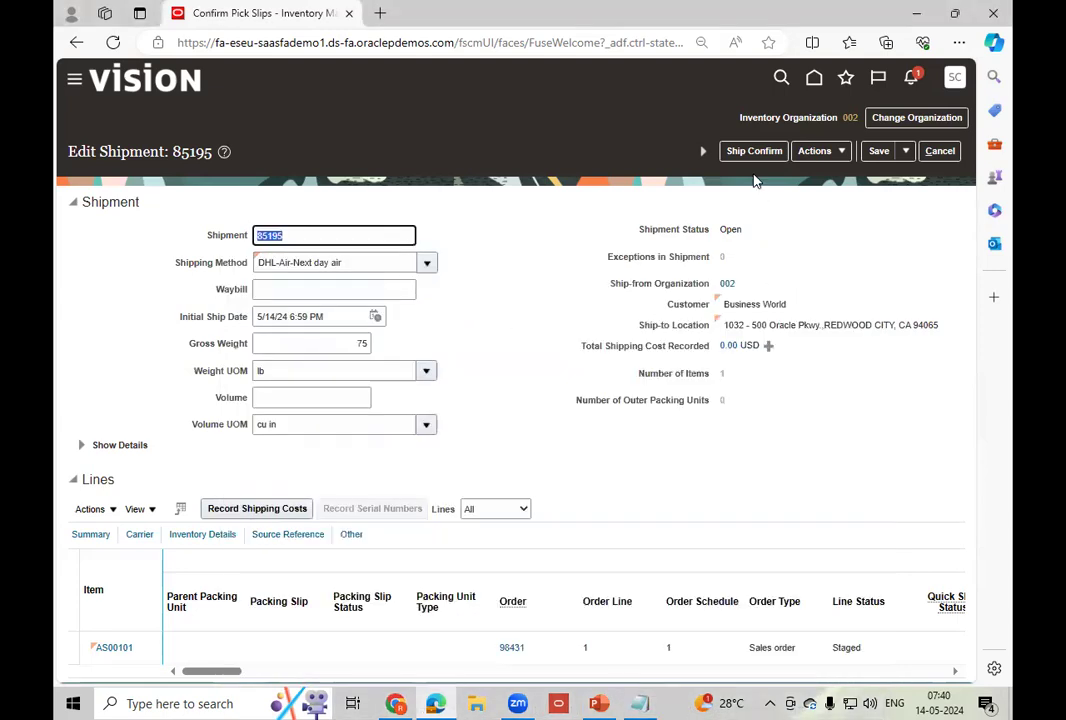
- Ship confirm the Business World shipment and acknowledge the confirmation
left_click(753, 151)
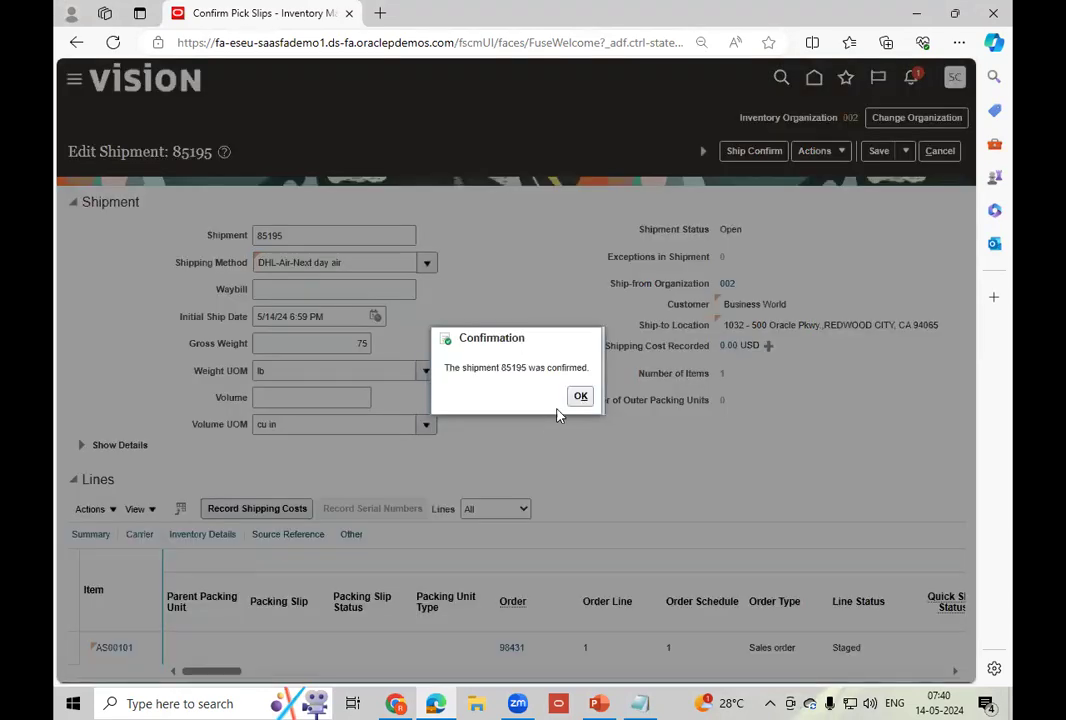
left_click(581, 396)
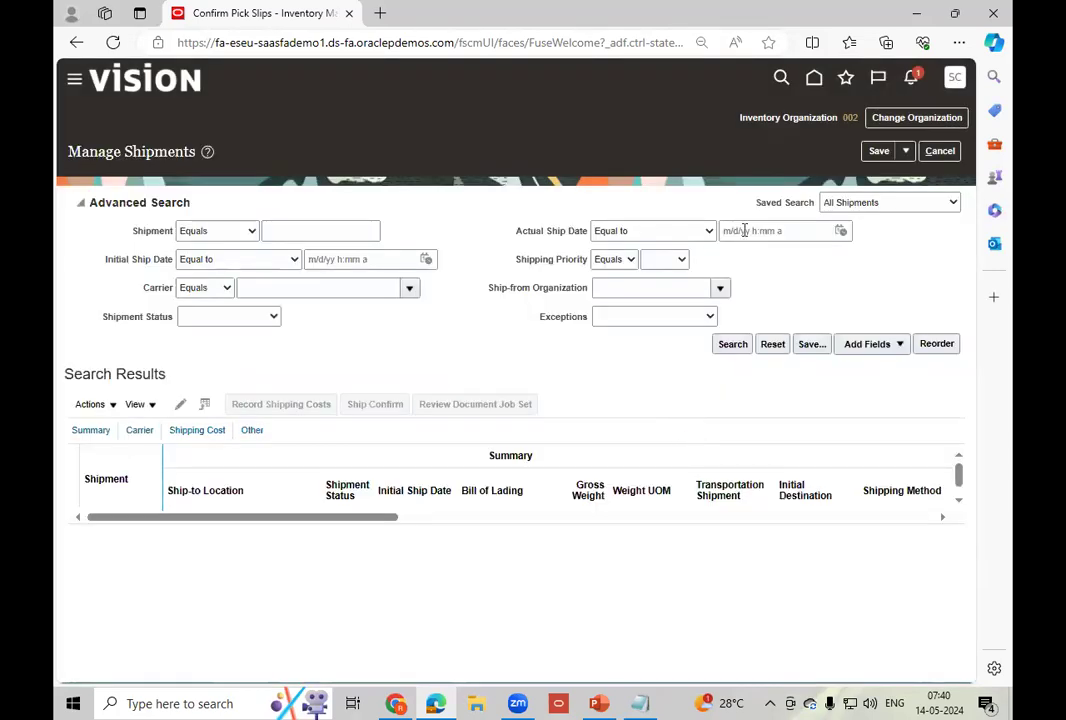
- Return to the home page and open the Scheduled Processes overview
left_click(815, 78)
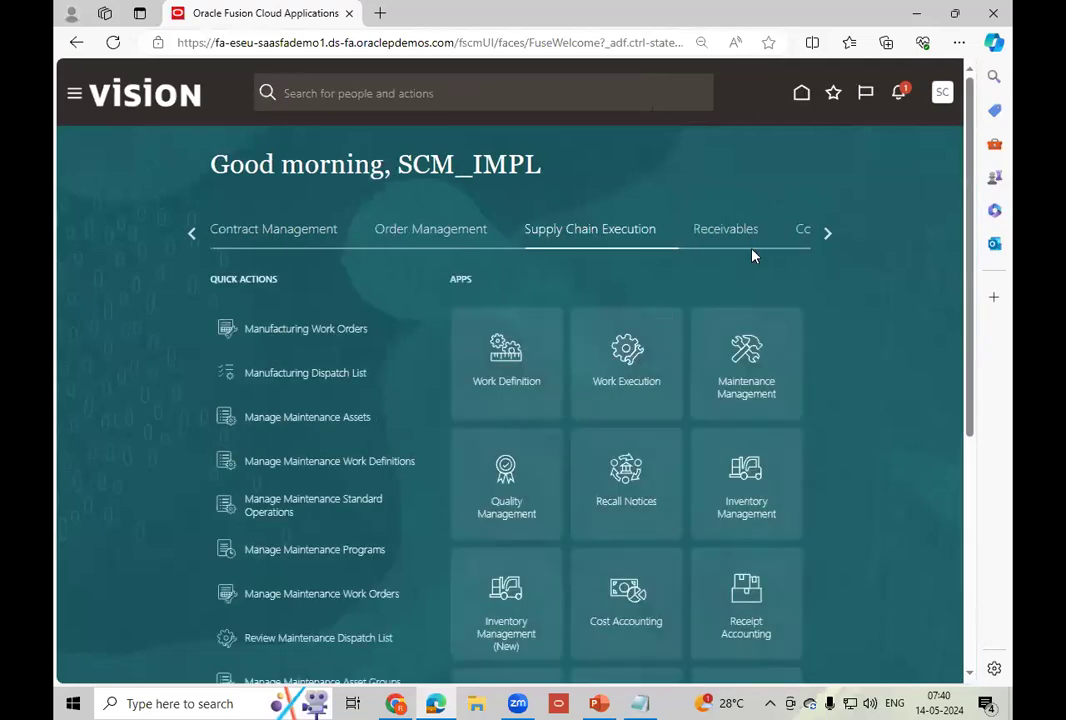
left_click(828, 237)
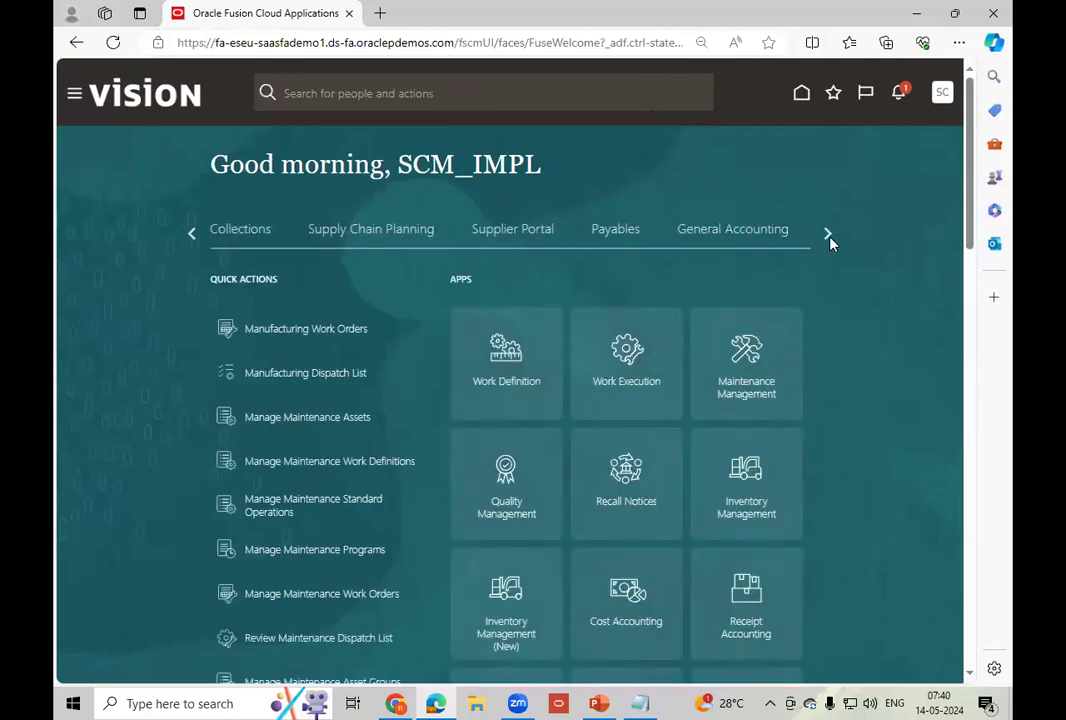
left_click(828, 237)
left_click(828, 237)
left_click(337, 233)
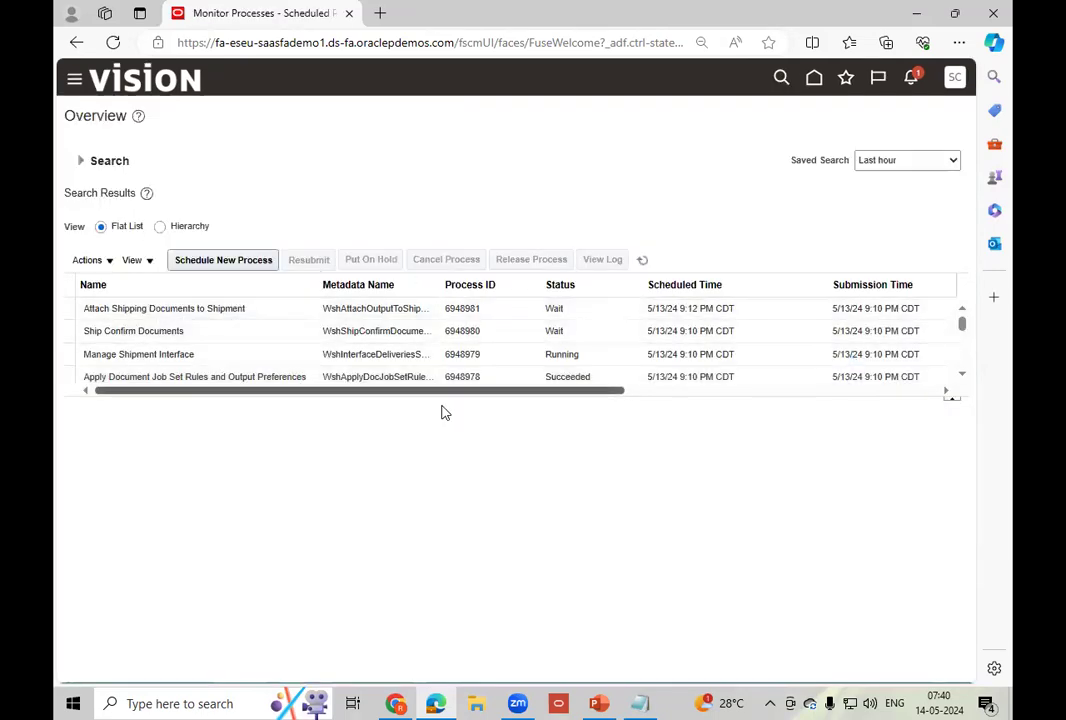
- Enlarge and refresh the scheduled process list, and view the details of Manage Shipment Interface and Print Packing Slip Report
left_click_drag(633, 399, 638, 448)
left_click(237, 355)
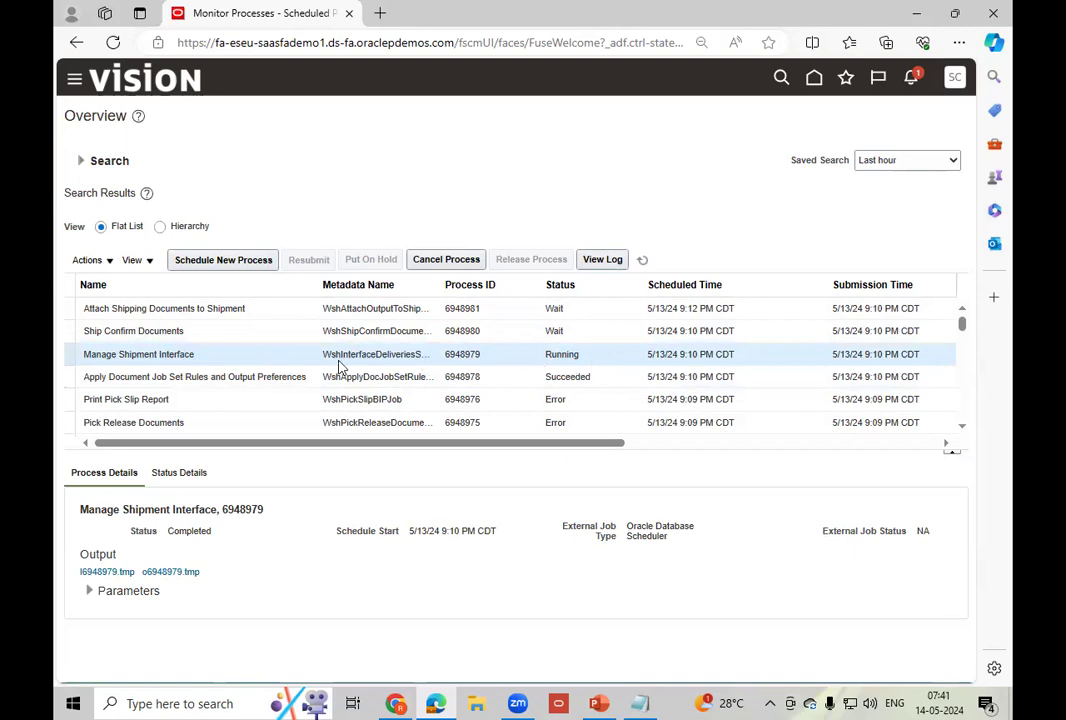
left_click(642, 260)
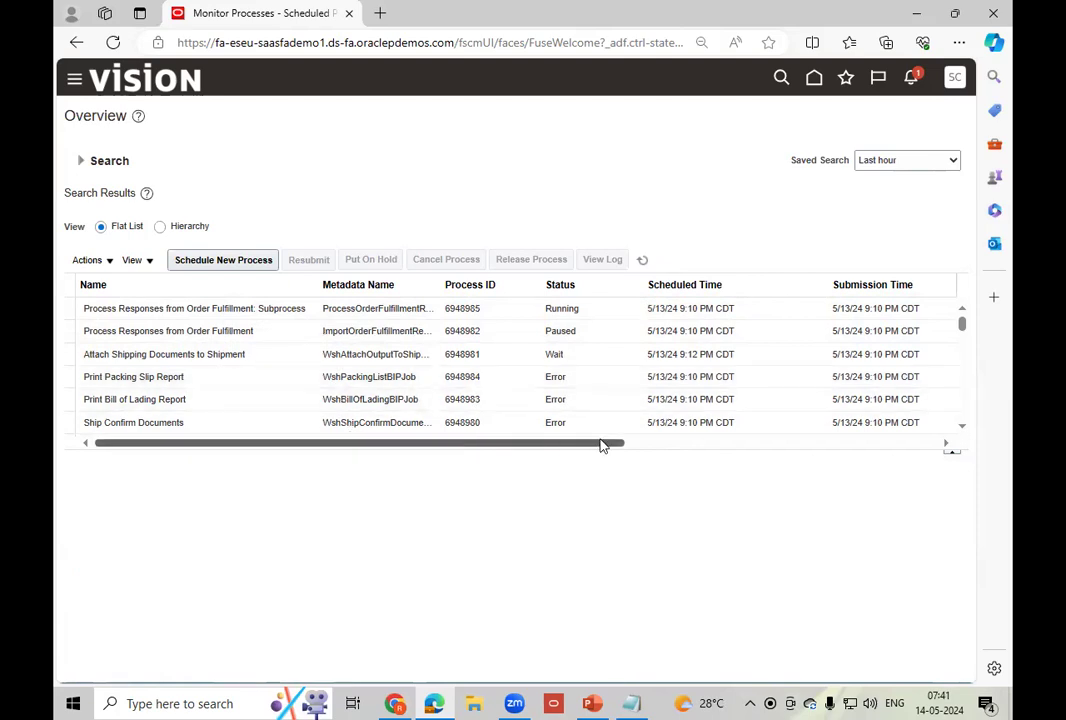
left_click_drag(654, 452, 646, 522)
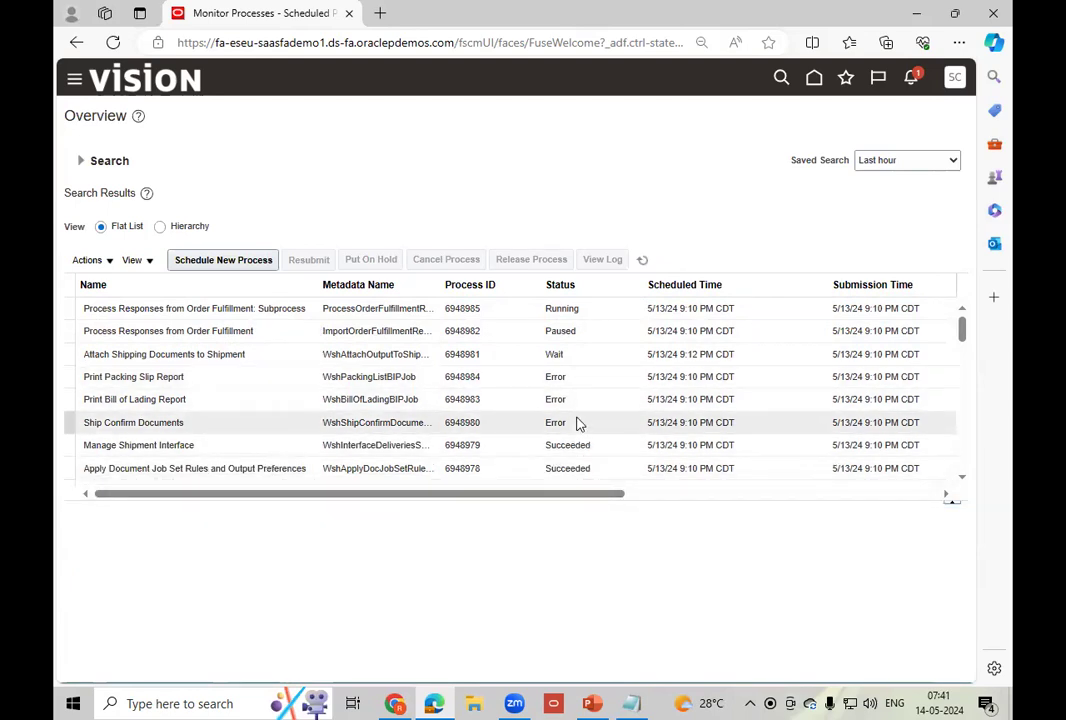
left_click(592, 378)
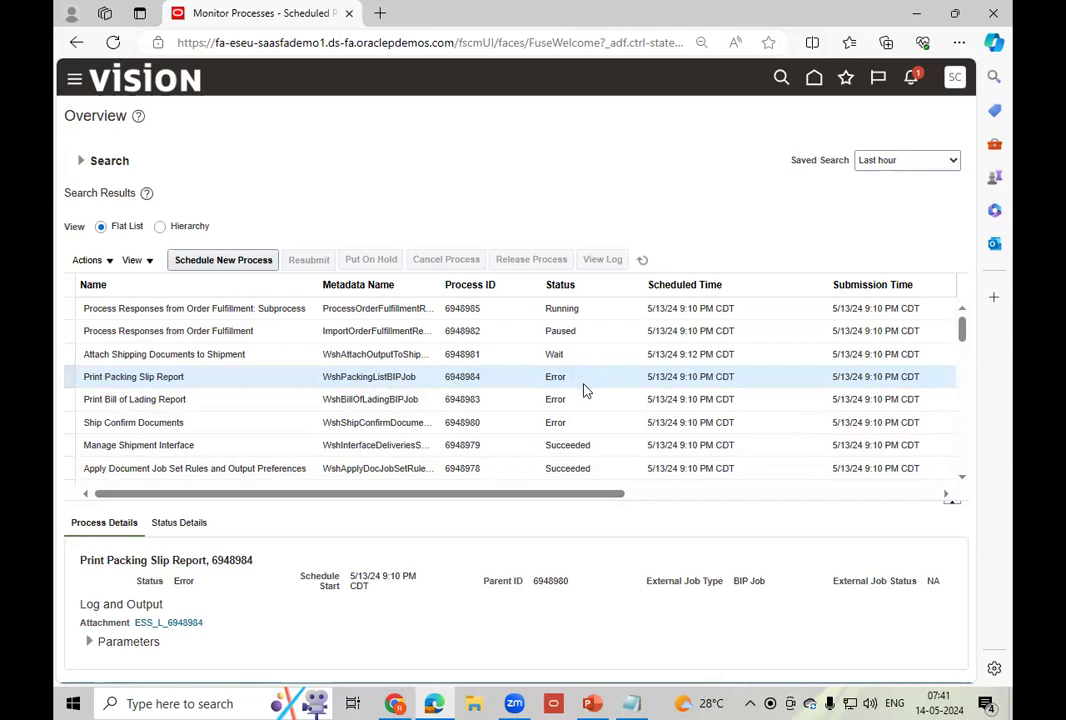
- Return to the home page and copy the order number from the Notepad note, minimizing Notepad again
left_click(814, 78)
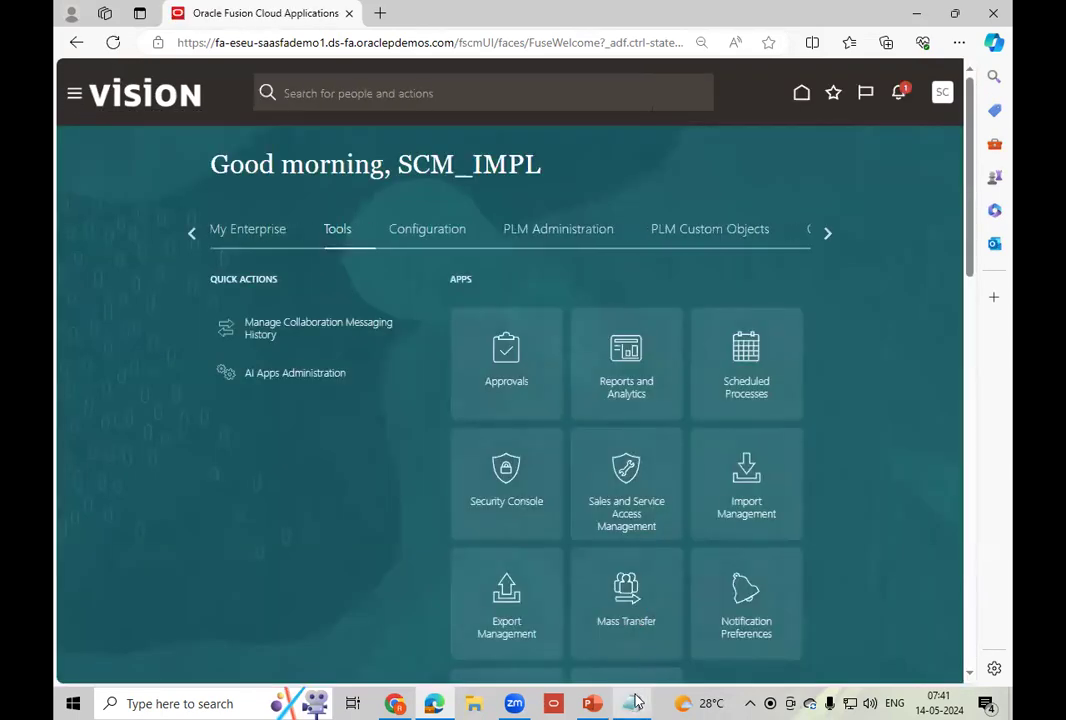
left_click(636, 703)
double_click(235, 303)
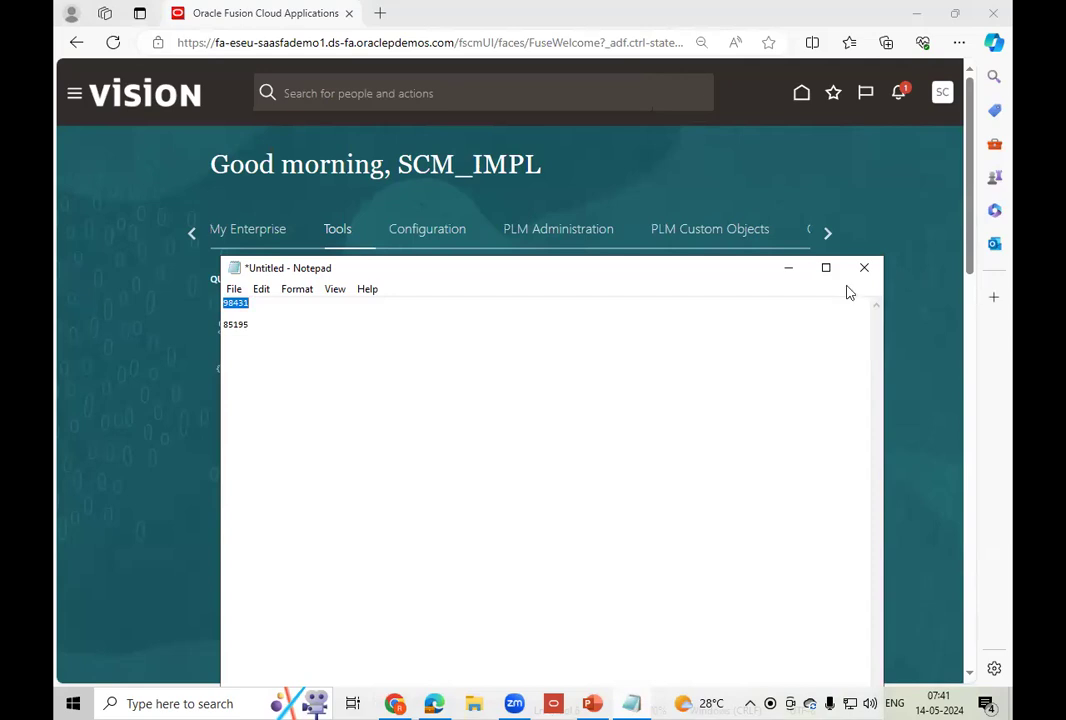
left_click(789, 268)
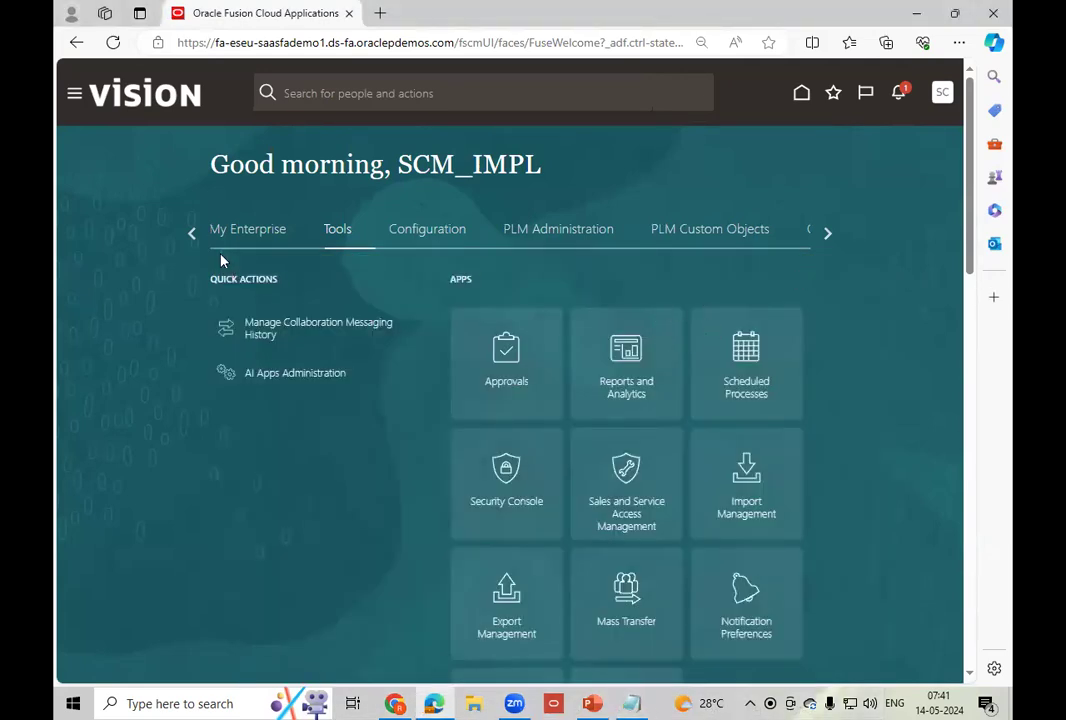
- Open the Order Management work area and search for the Business World sales order by its copied order number
left_click(191, 235)
left_click(191, 235)
left_click(191, 235)
left_click(191, 235)
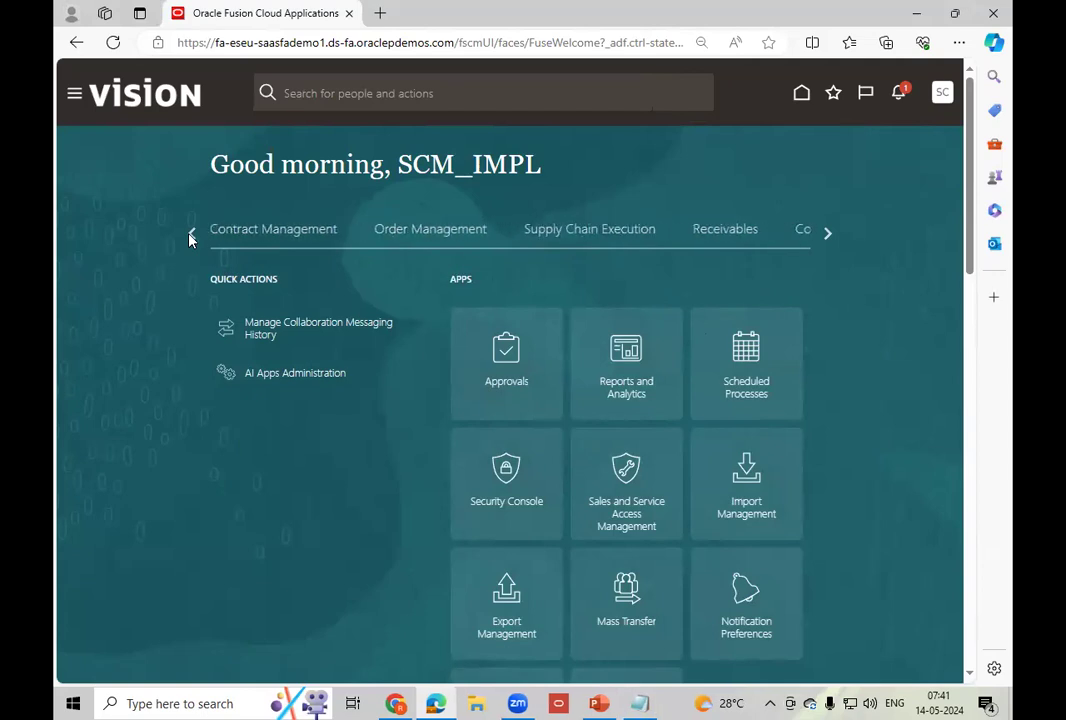
left_click(447, 229)
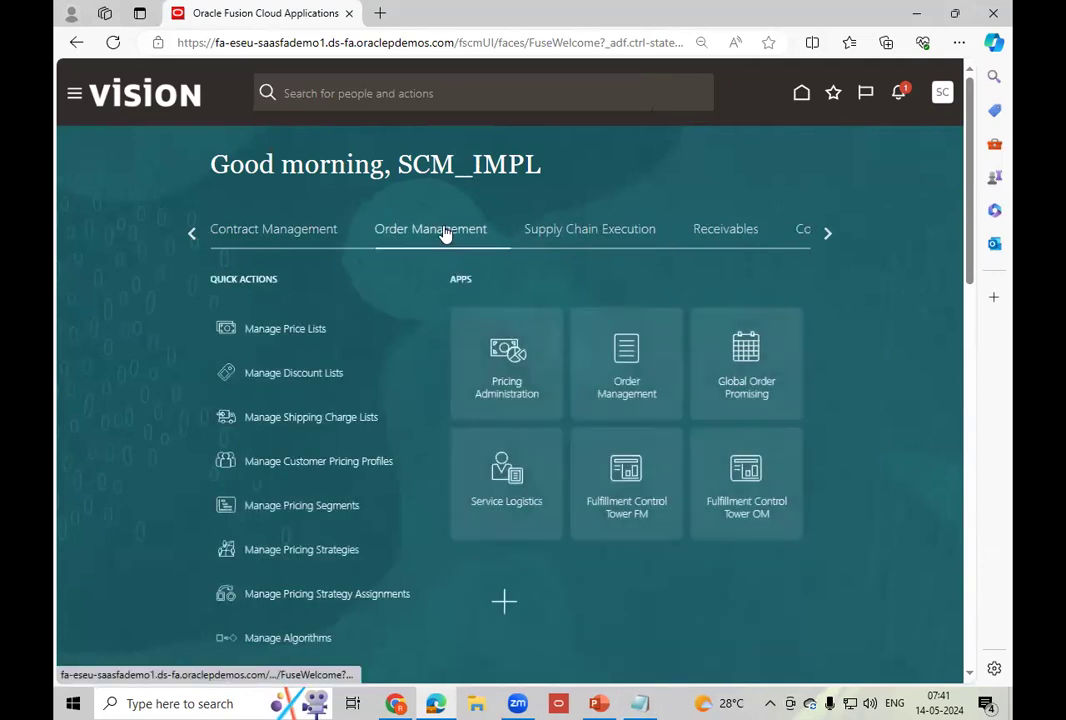
left_click(643, 396)
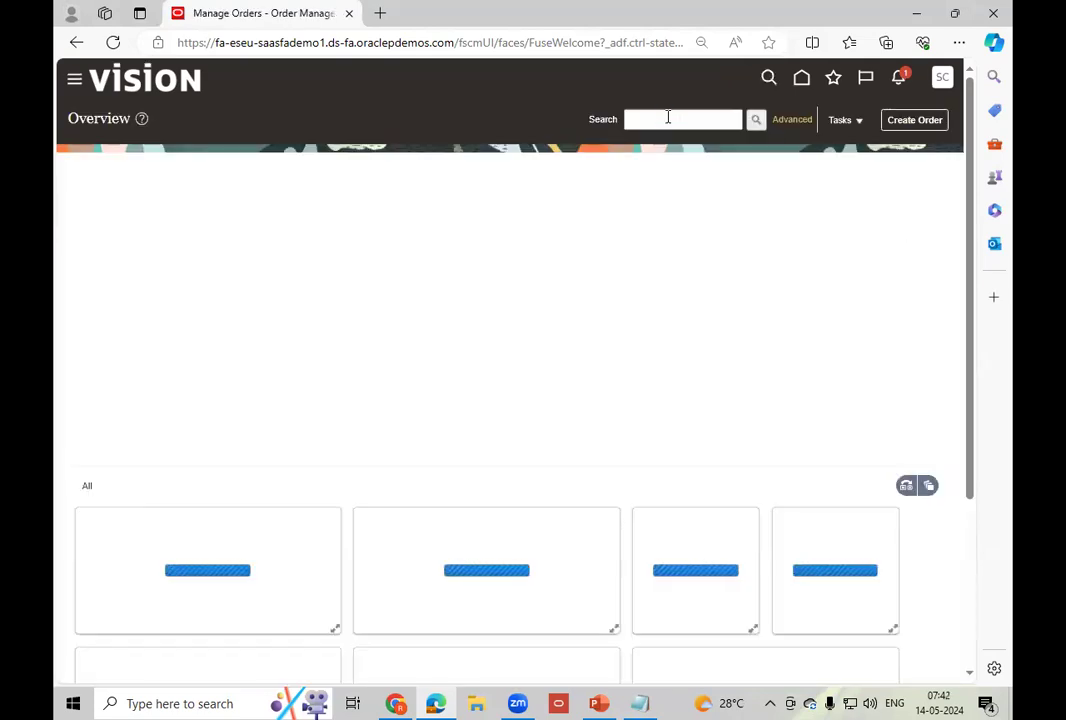
type("98431")
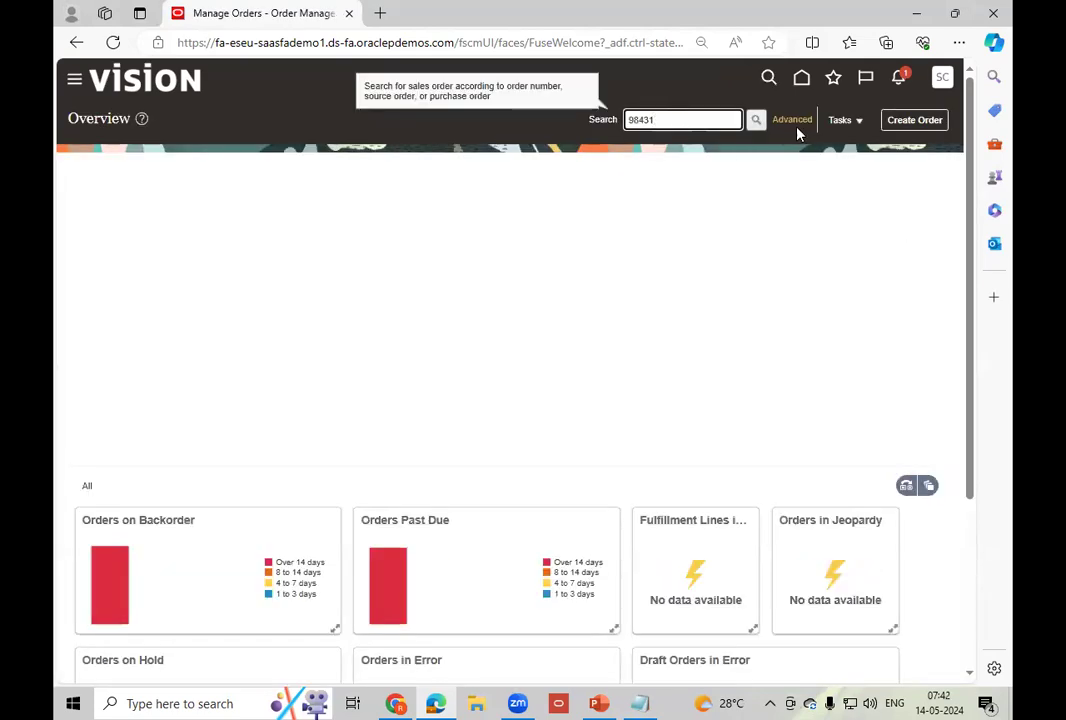
left_click(758, 122)
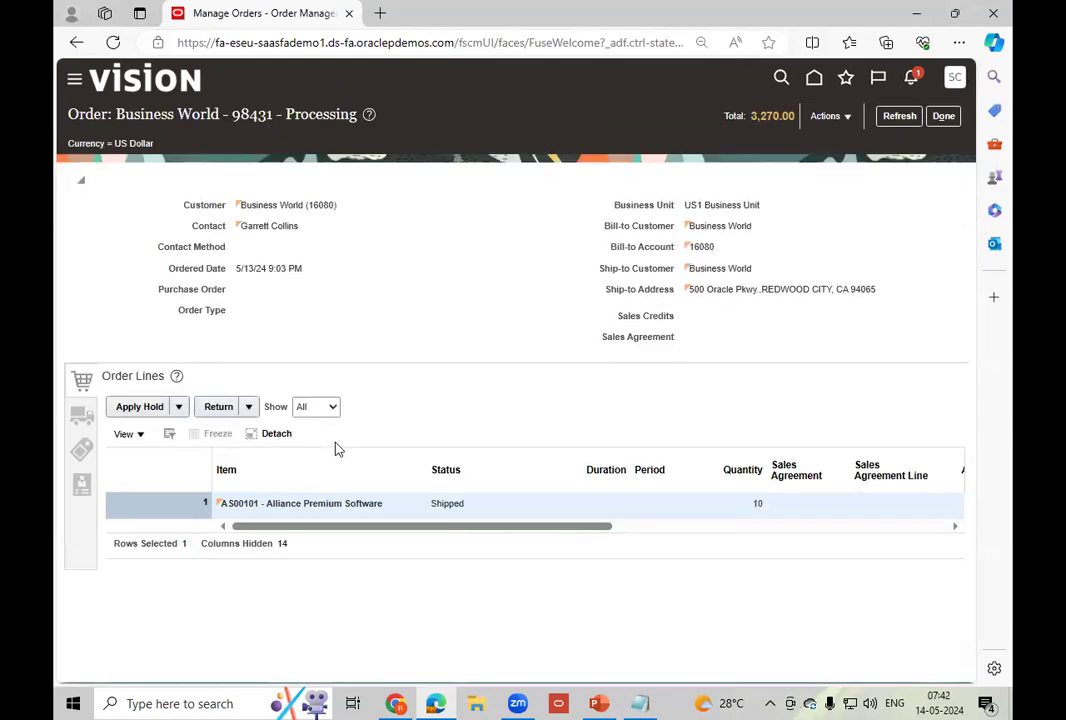
- Refresh the Business World order repeatedly to check the status of the AS00101 order line
left_click(892, 118)
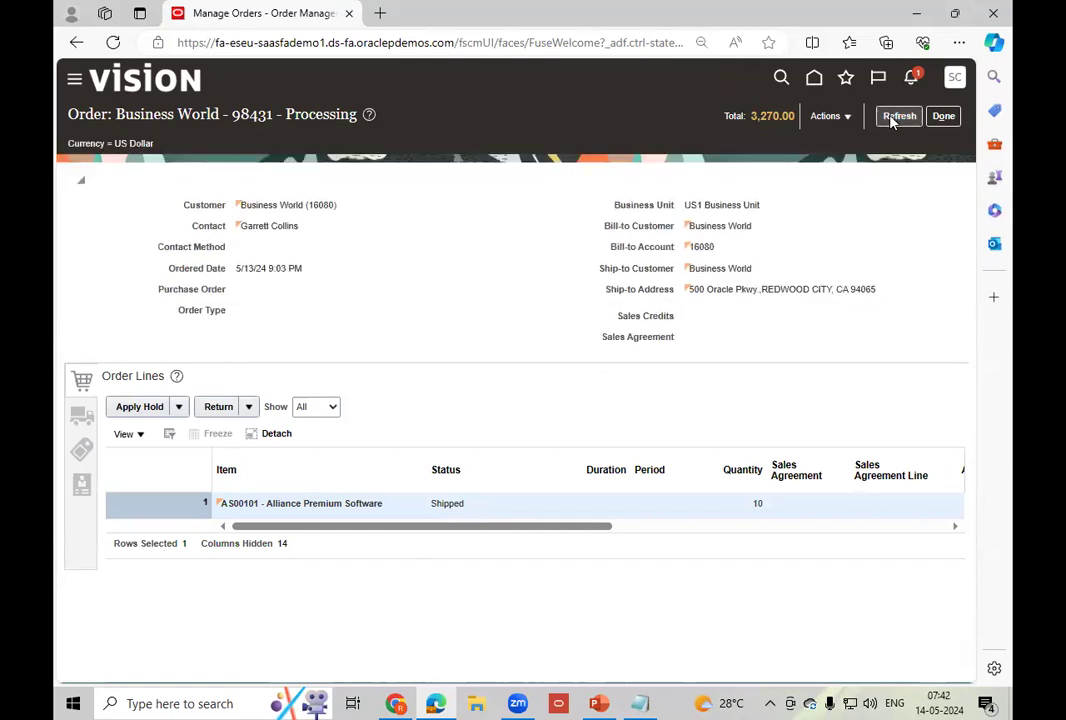
left_click(894, 119)
left_click(896, 120)
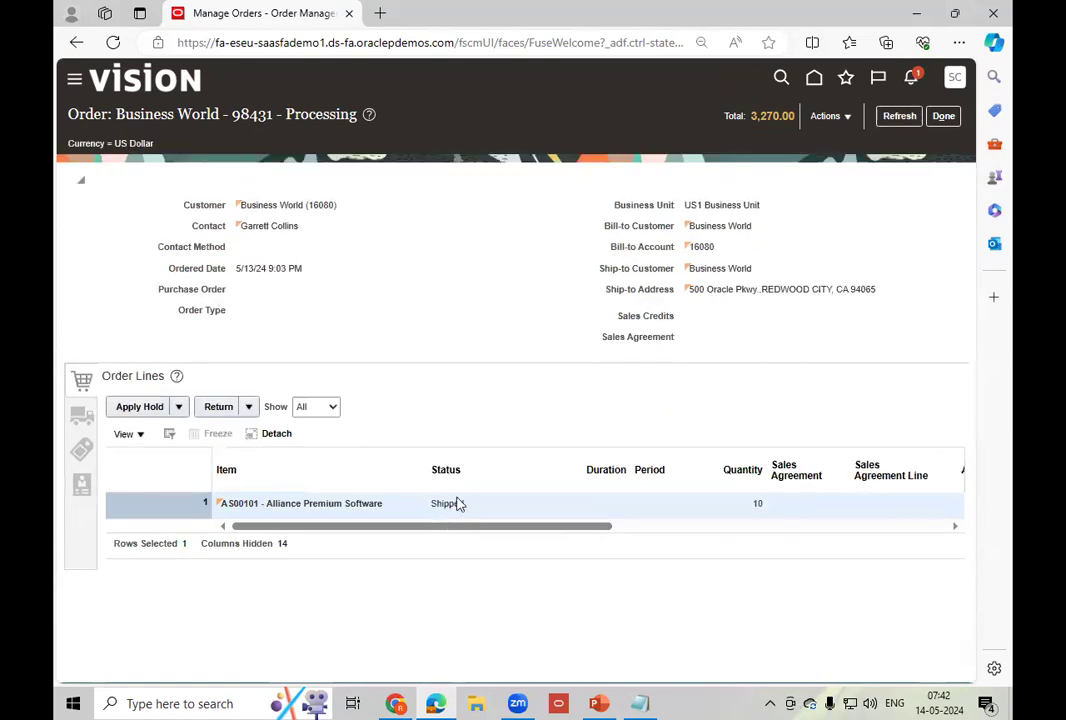
left_click(898, 117)
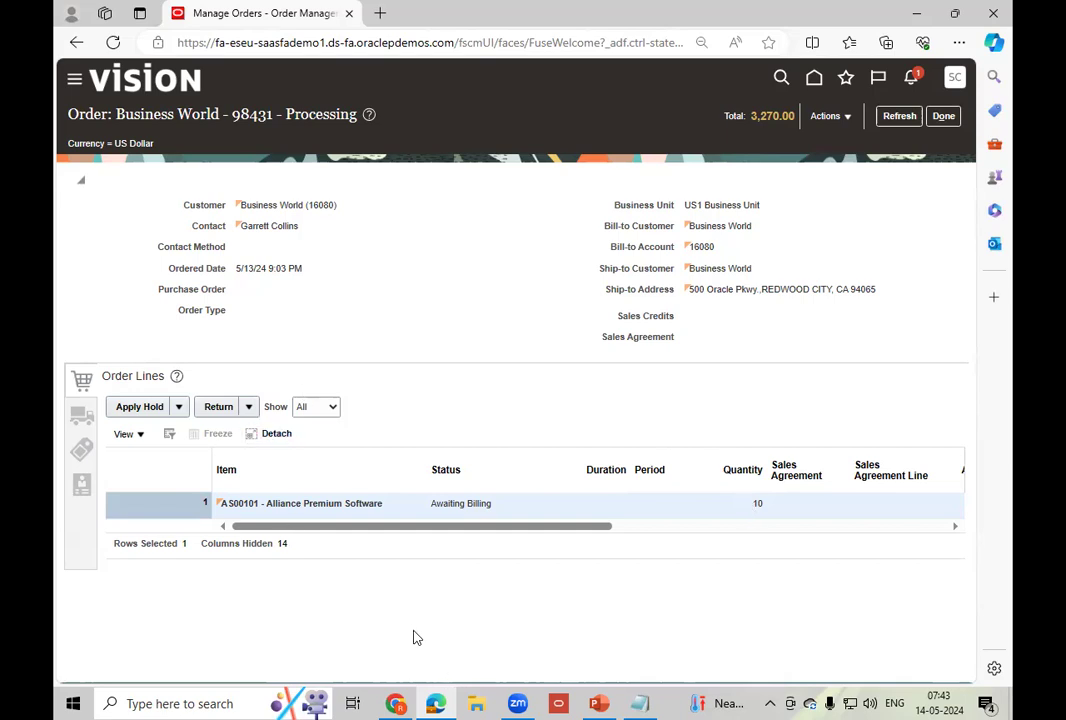
- Switch to Chrome and copy only the account password from Instance Access.txt in MEGA
mouse_move(406, 703)
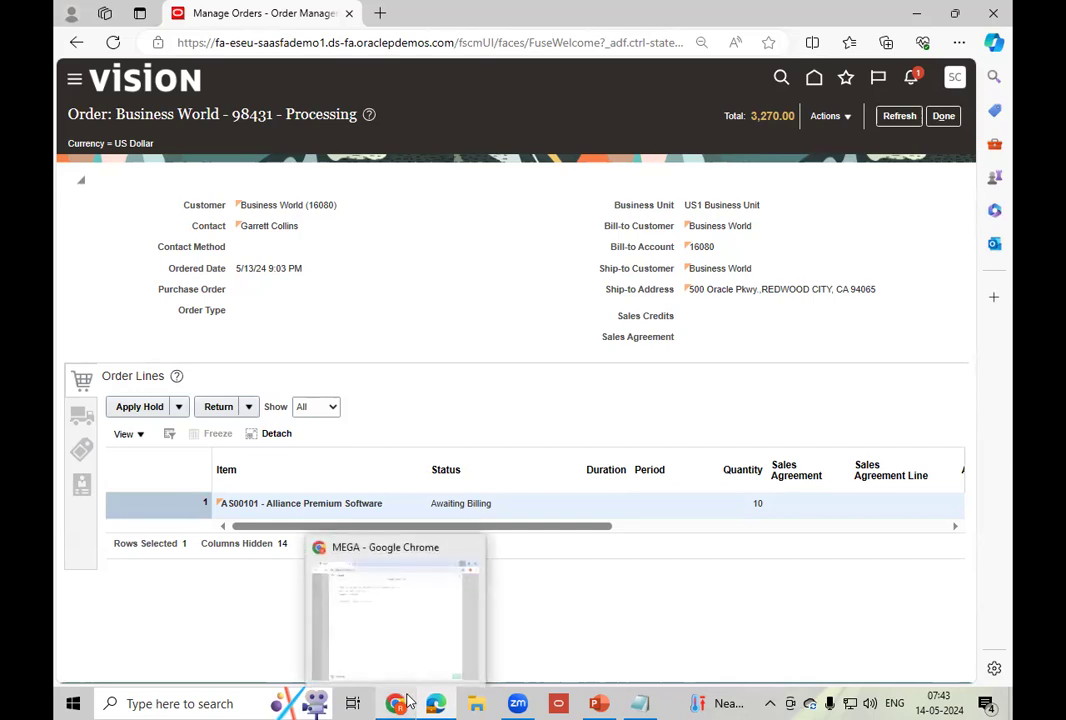
left_click(406, 703)
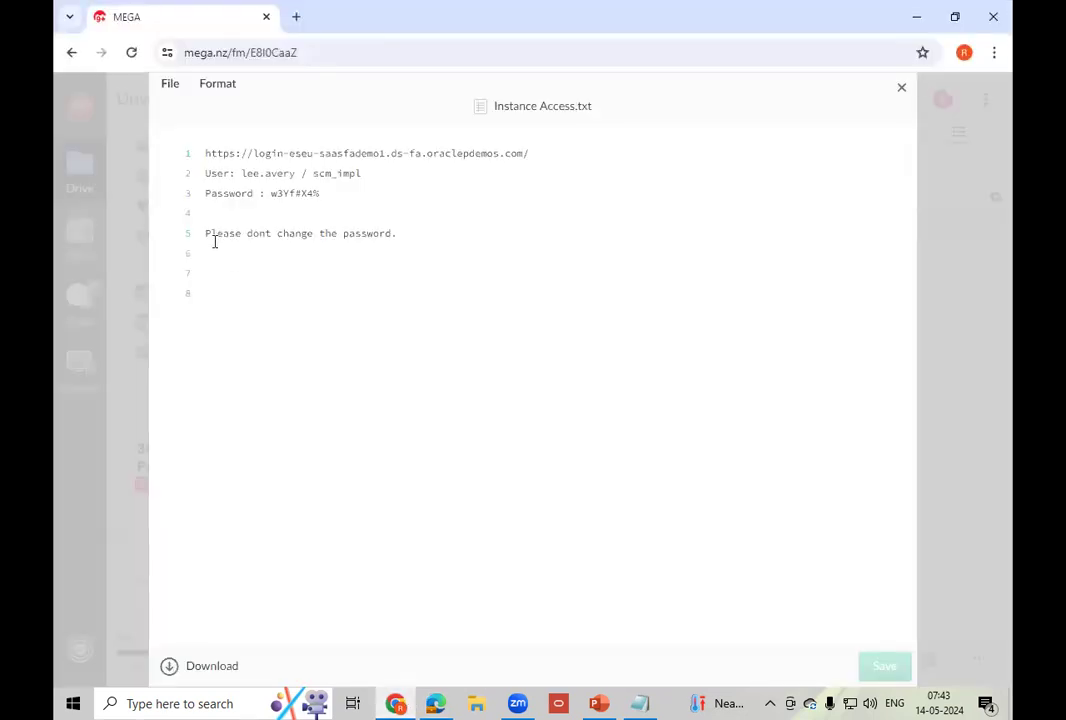
triple_click(290, 197)
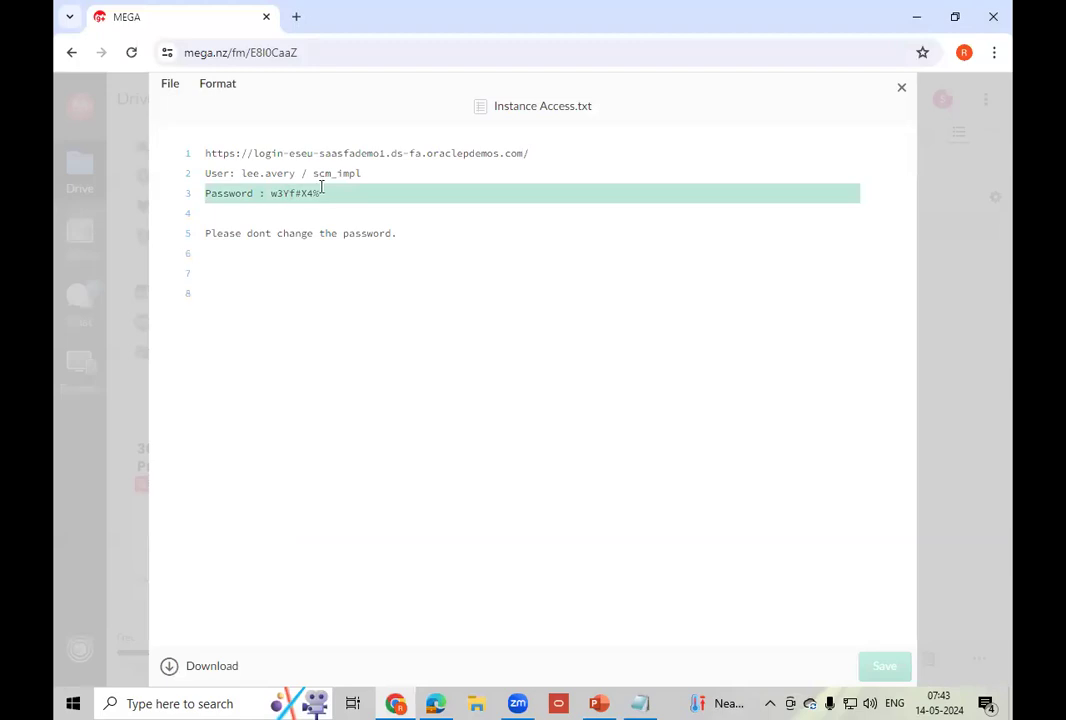
left_click(355, 276)
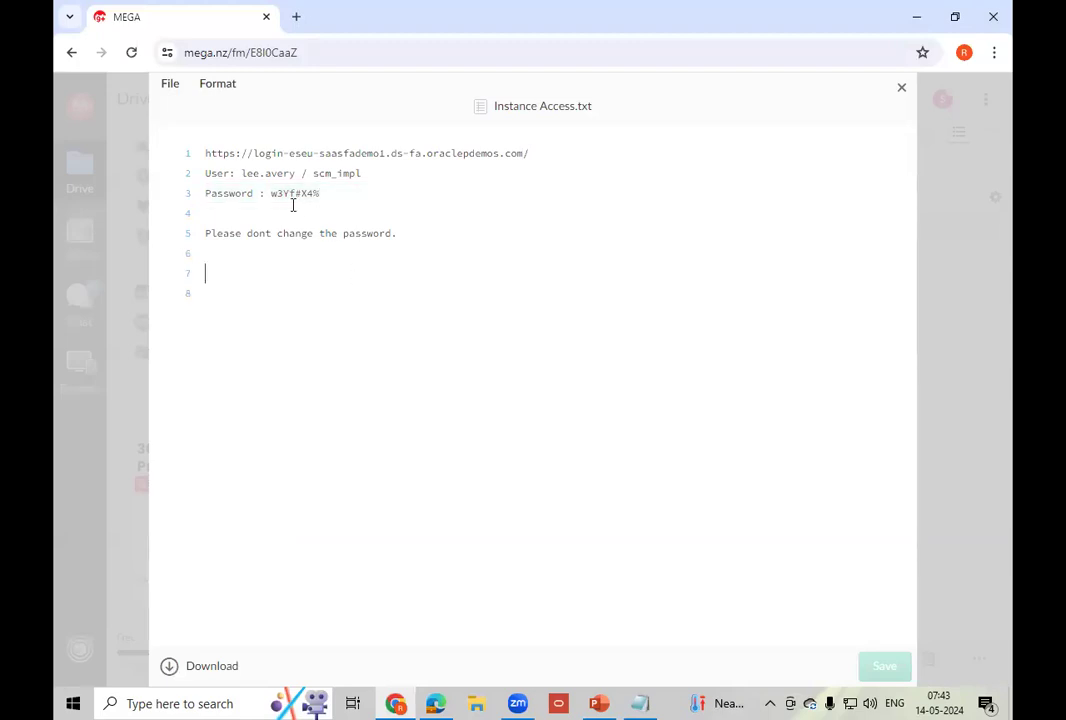
left_click_drag(270, 195, 319, 194)
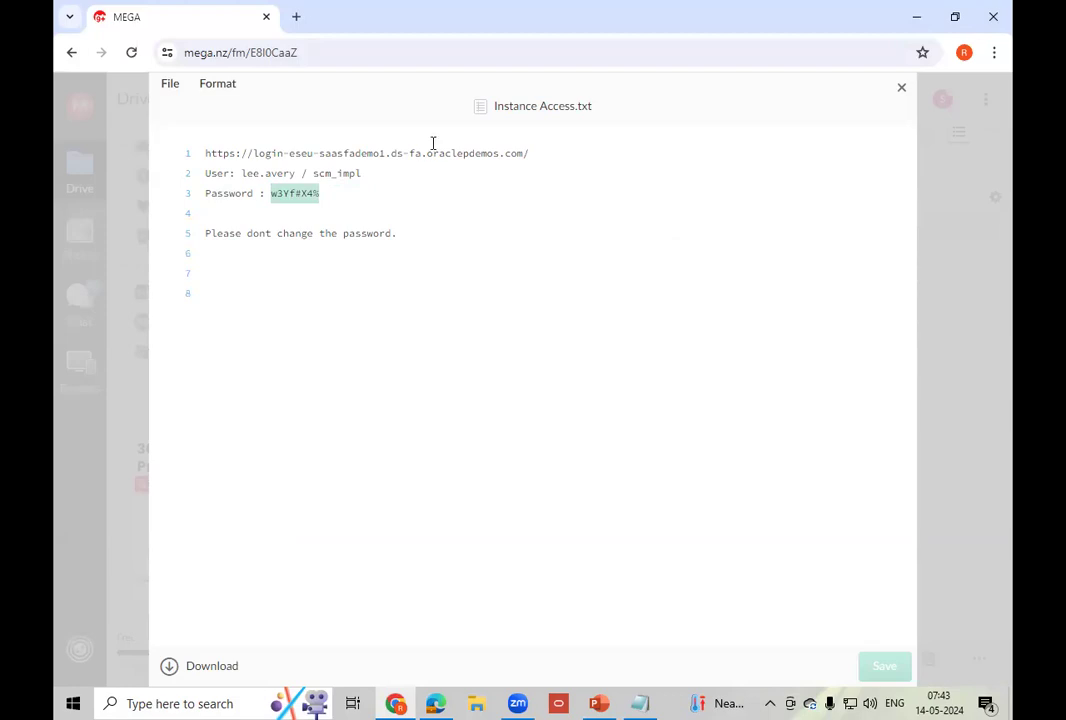
- Open the login-eseu-saasfademo1 Oracle sign-in page in a new browser tab and sign in with the finance user's ID and account password
left_click(309, 28)
type("eseu")
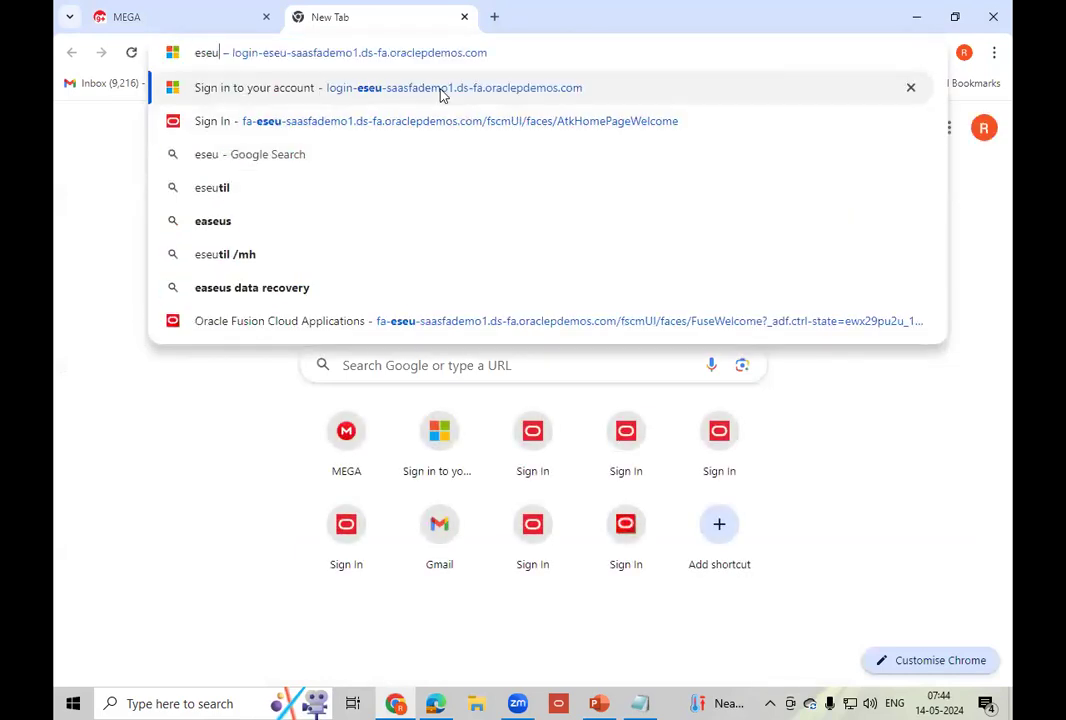
left_click(440, 95)
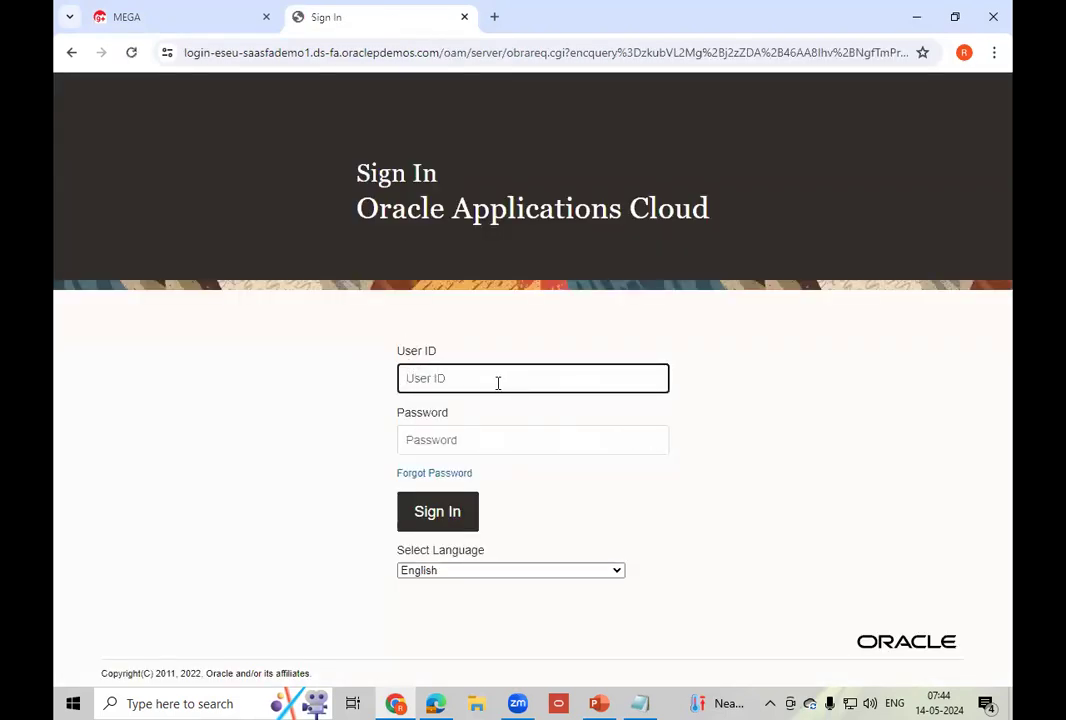
type("casey.brown")
key("Tab")
type("********")
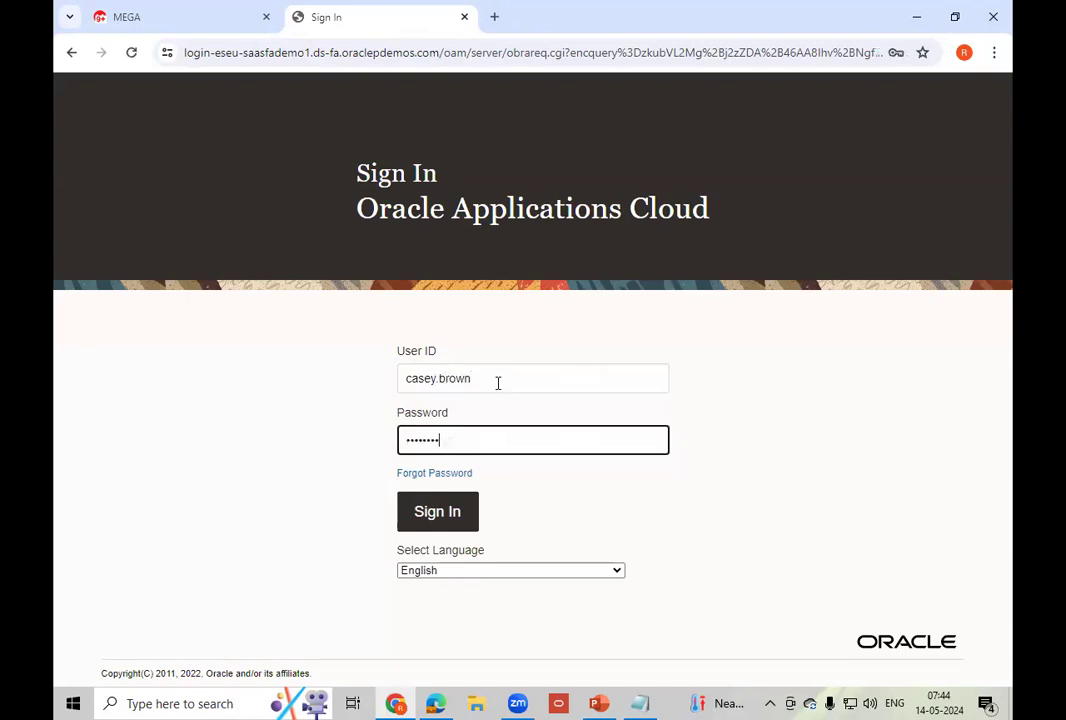
left_click(418, 517)
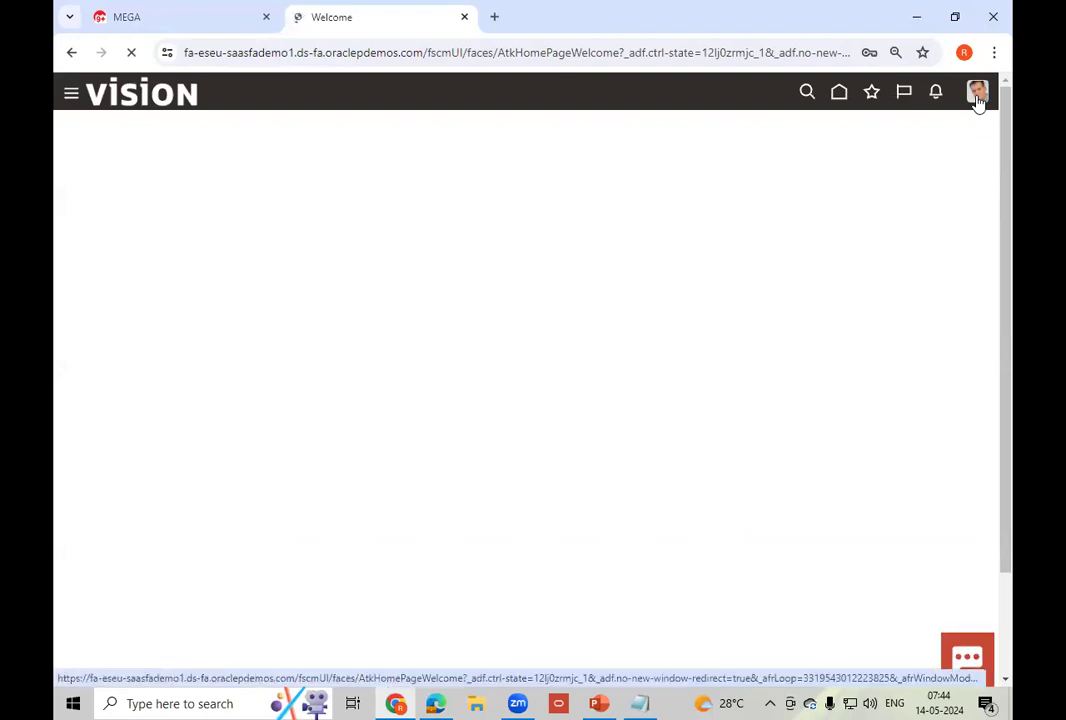
- Go to the home page and open the Scheduled Processes overview from the Tools apps
left_click(977, 96)
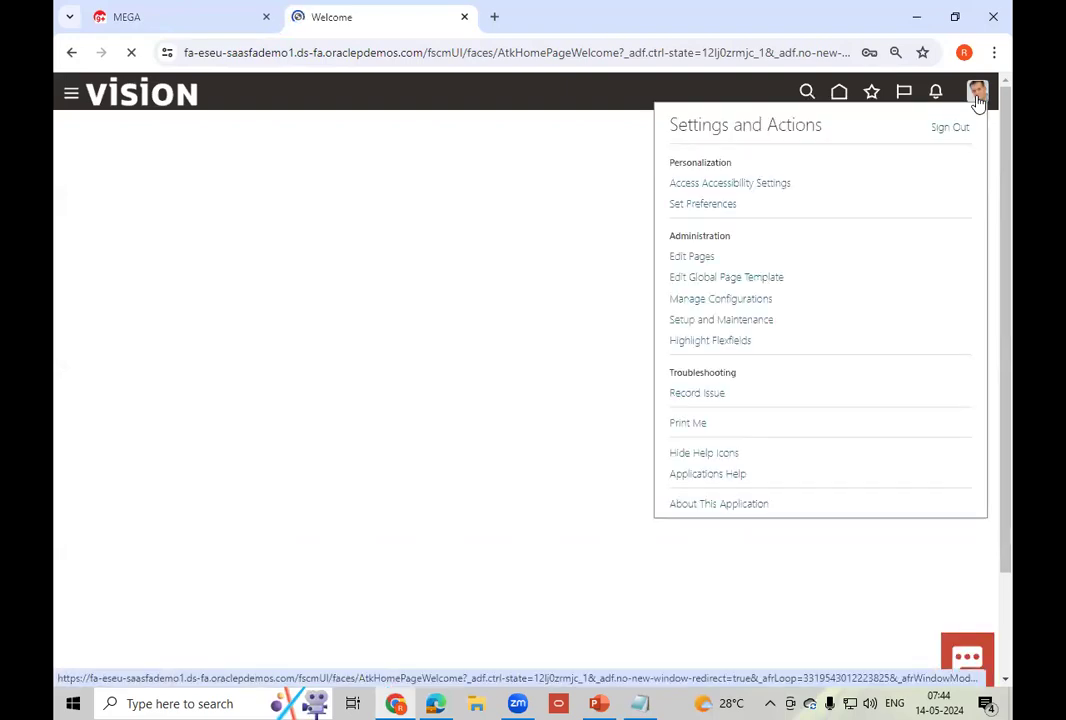
left_click(839, 91)
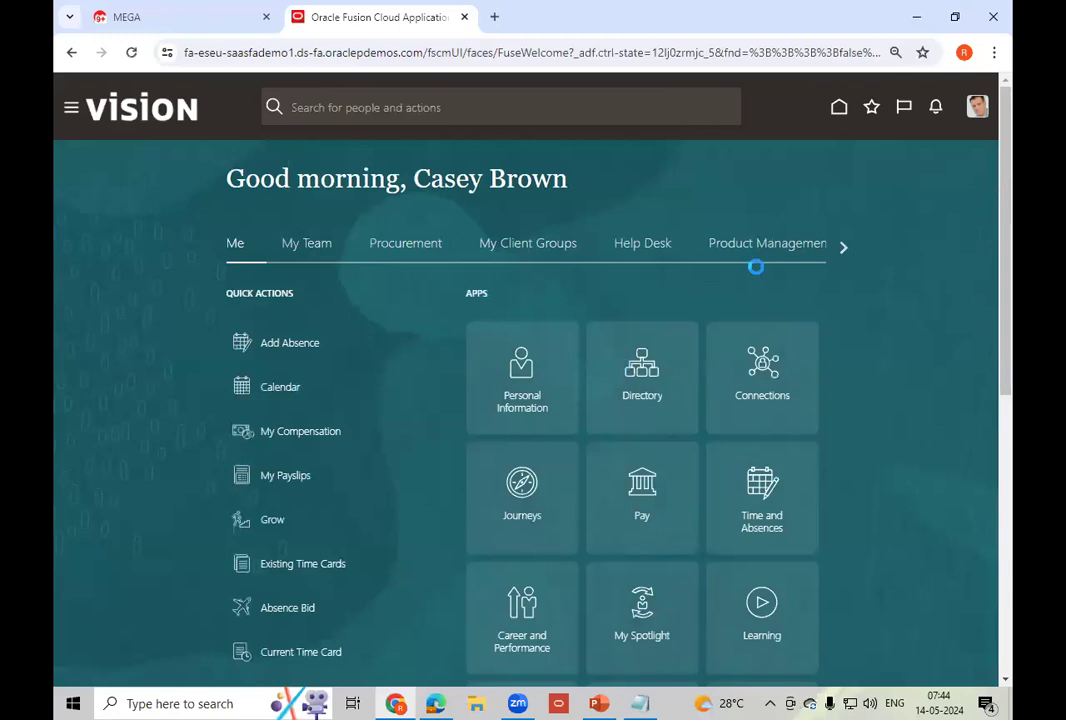
left_click(841, 249)
left_click(841, 249)
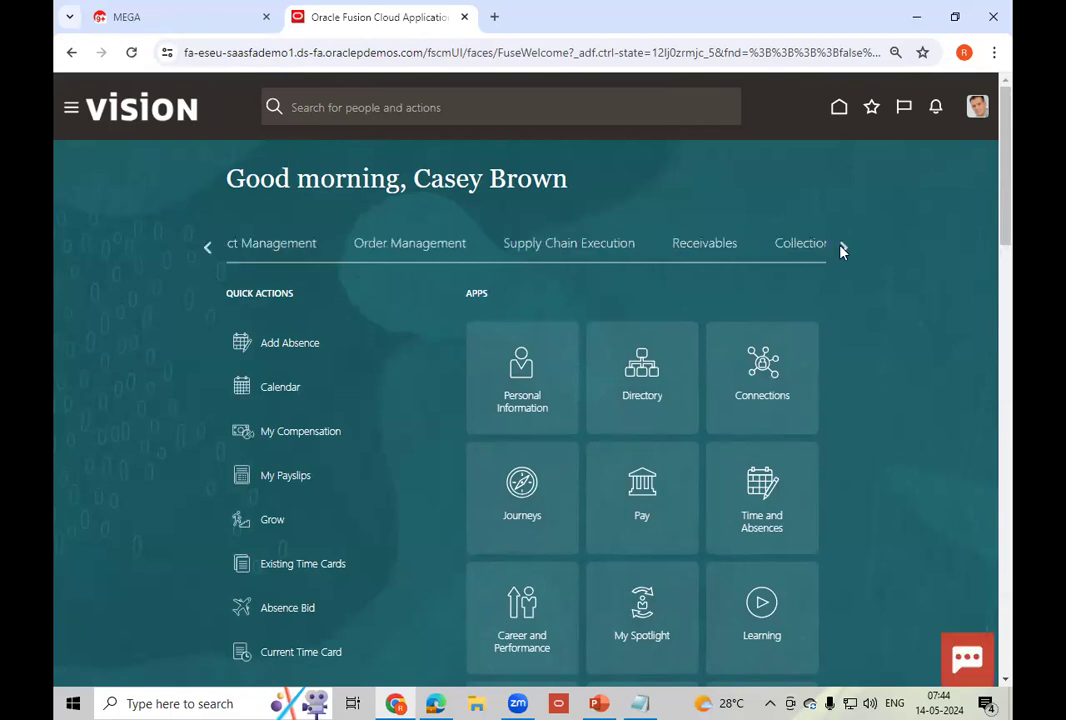
left_click(841, 249)
left_click(841, 249)
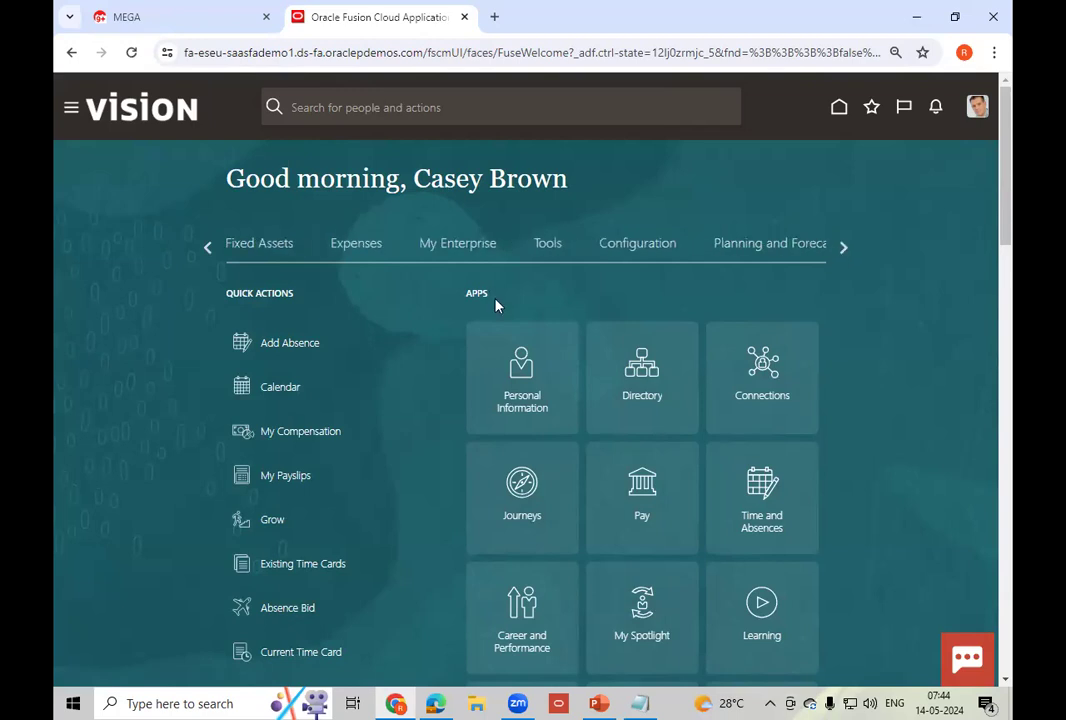
left_click(545, 243)
left_click(528, 532)
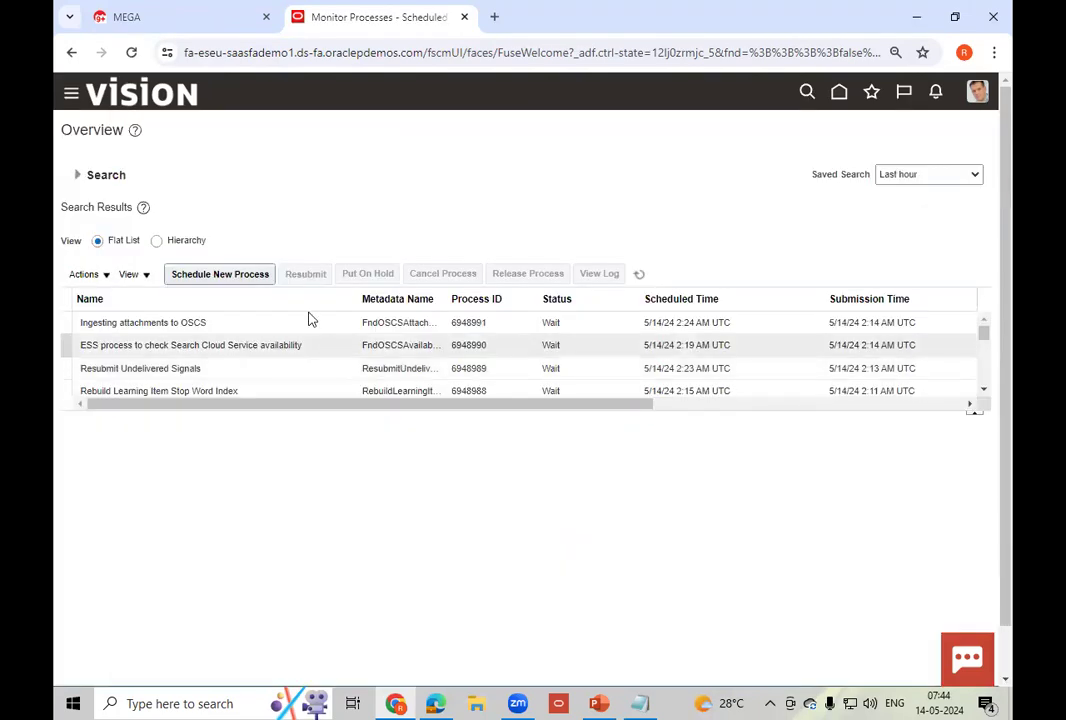
- Schedule a new process, searching job names for %Auto%Invoi% and choosing the Import AutoInvoice job
left_click(205, 276)
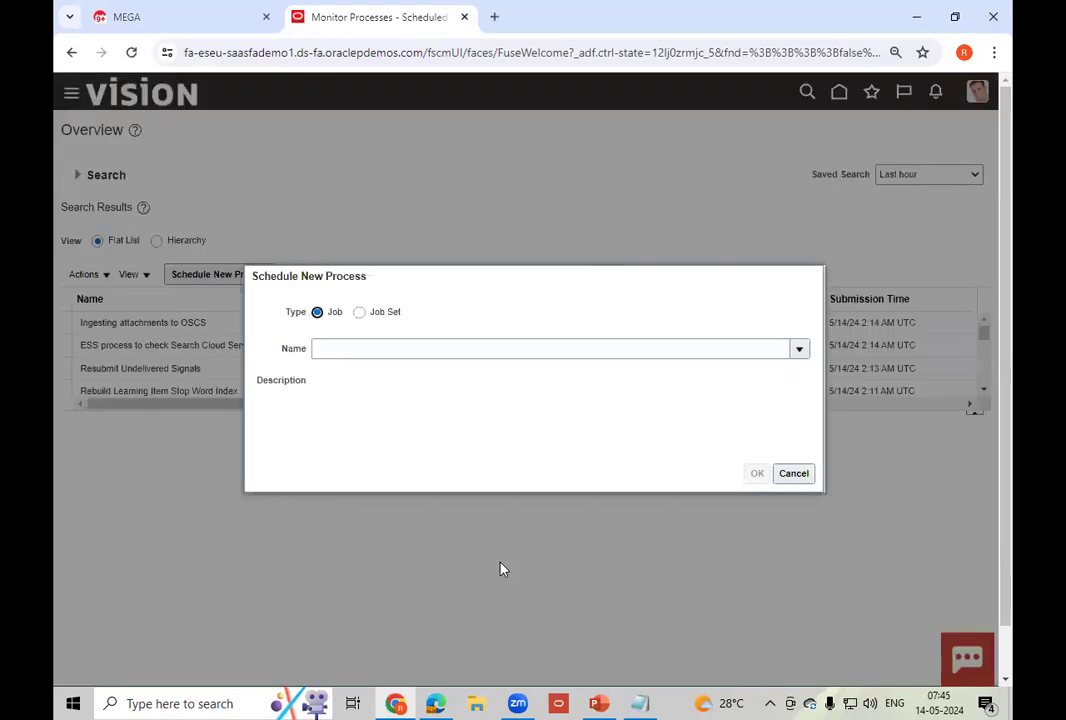
left_click(346, 352)
type("%")
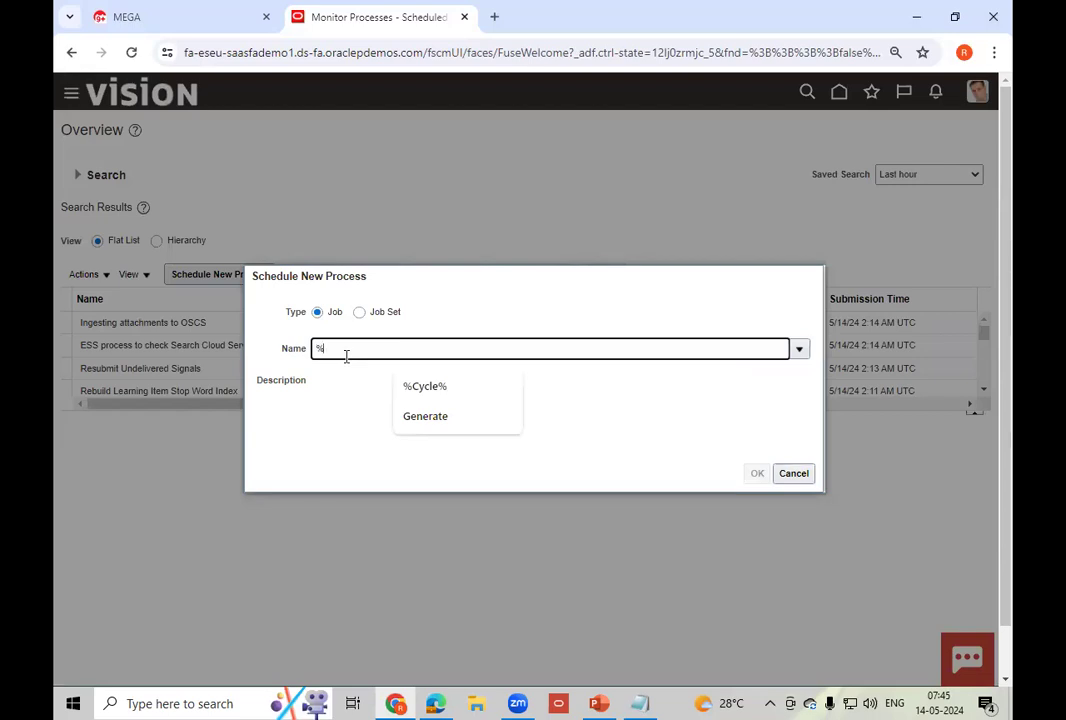
type("A")
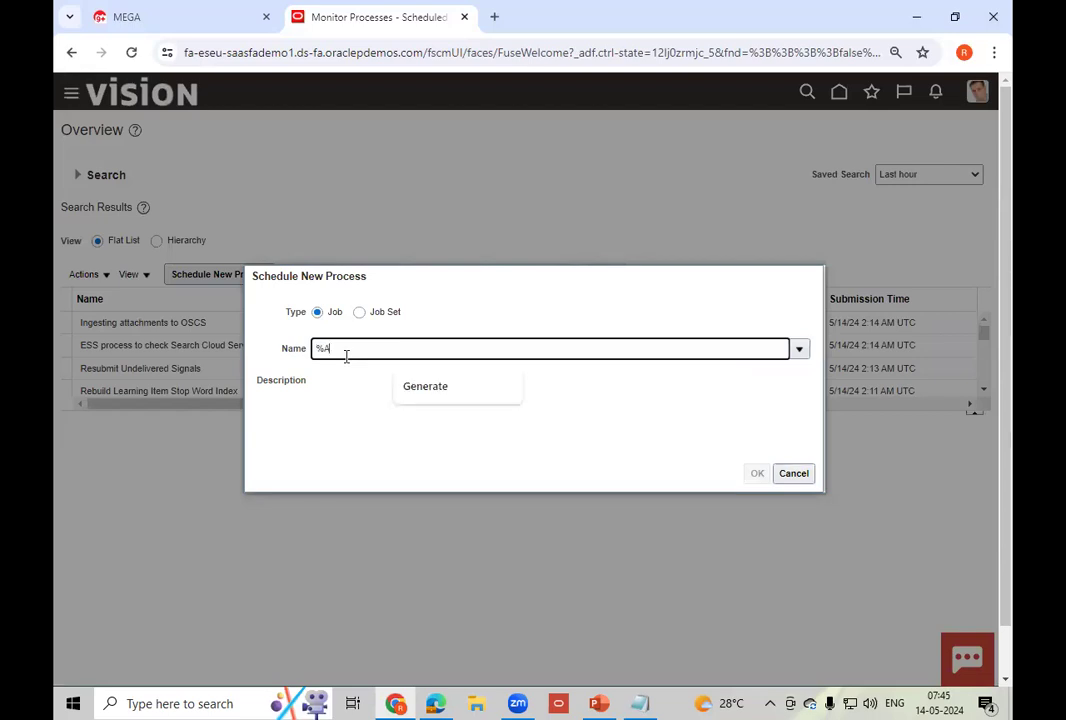
type("uto%")
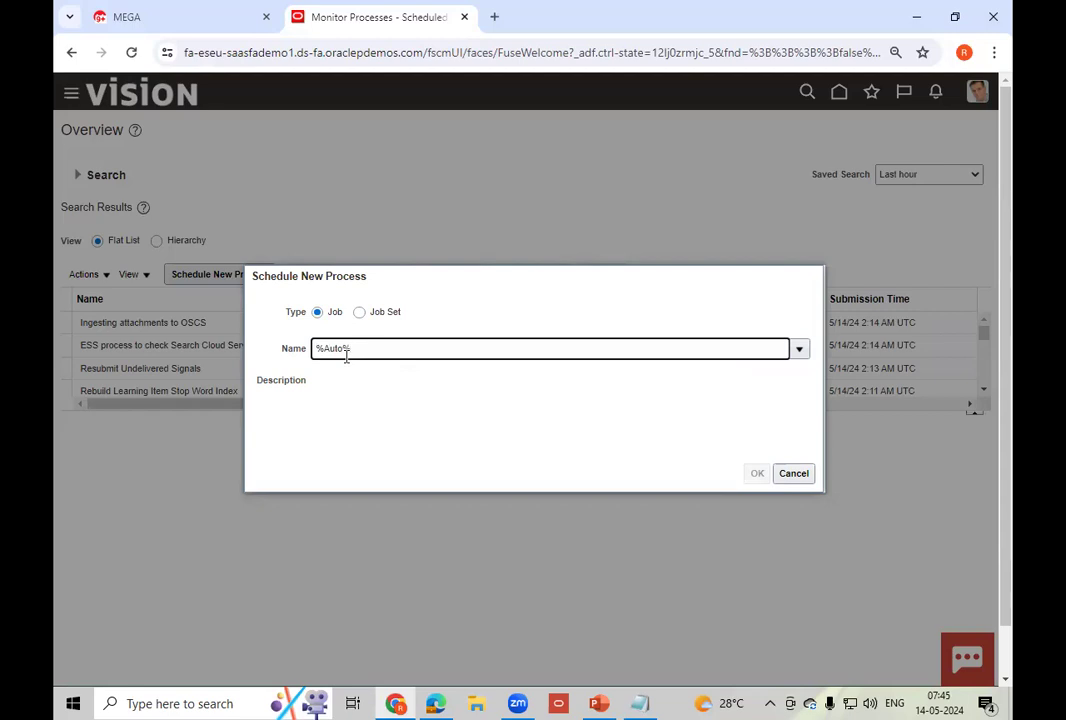
type("Invoi%")
key("Tab")
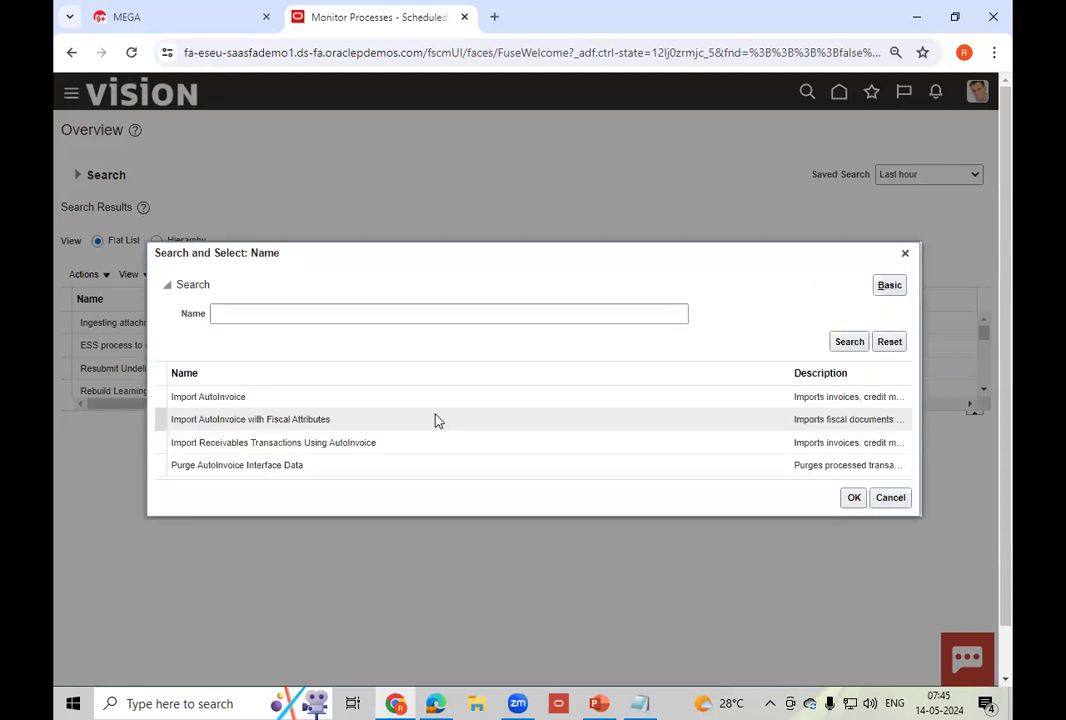
left_click(283, 401)
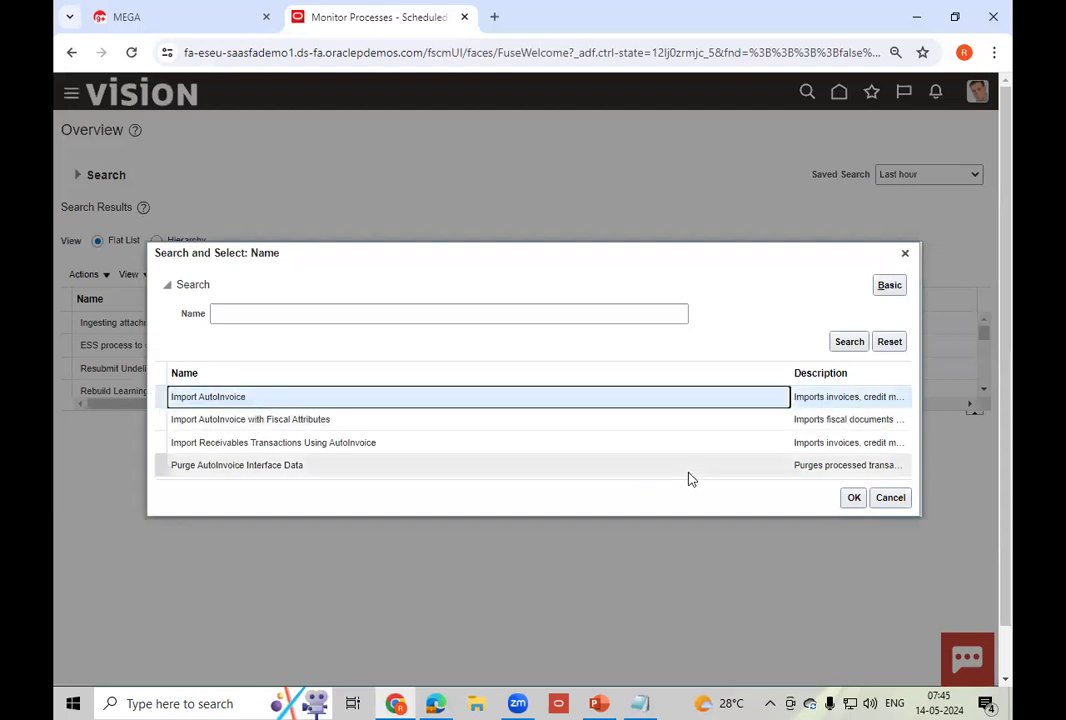
left_click(854, 497)
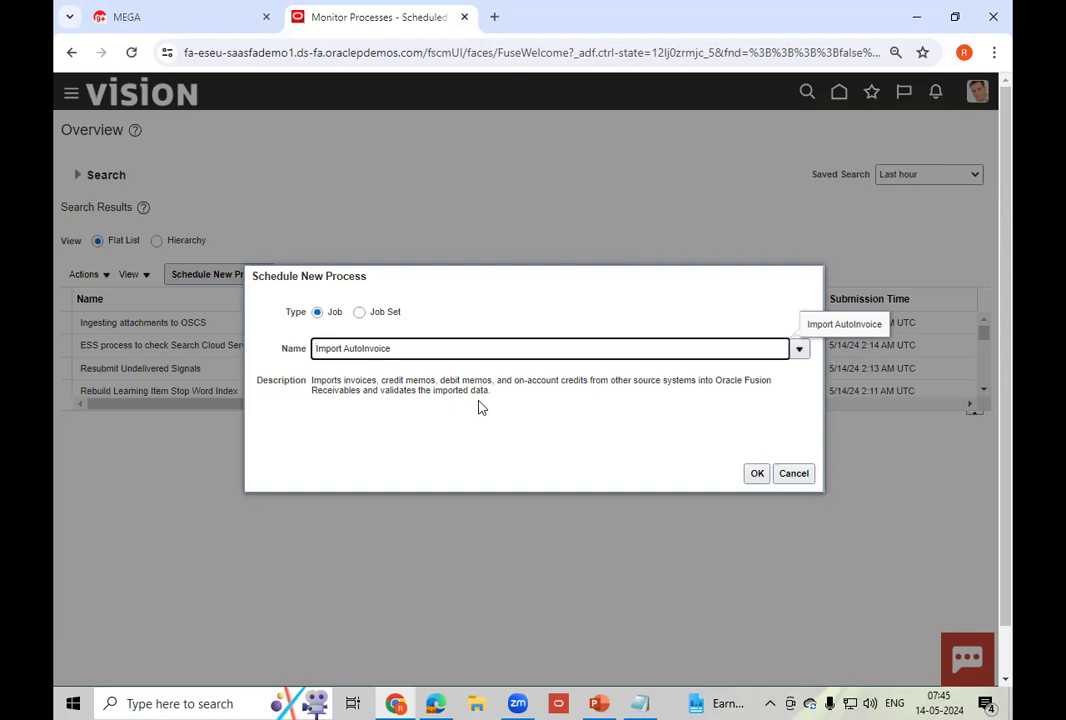
left_click(757, 475)
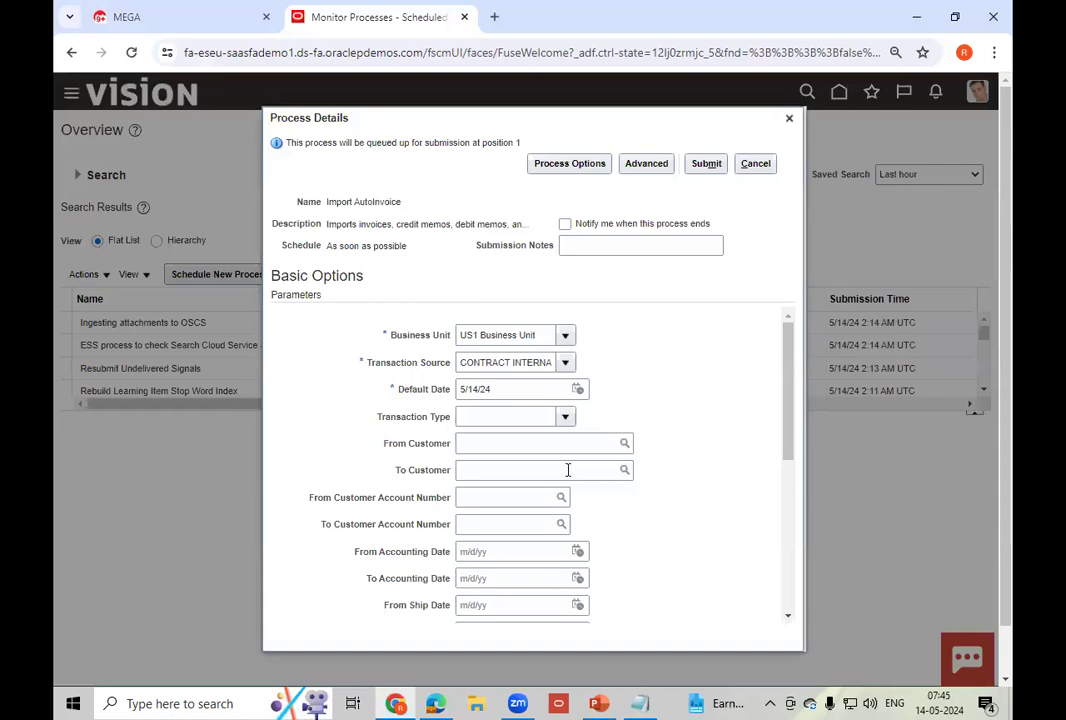
- Set the Transaction Source parameter of Import AutoInvoice to Distributed Order Orchestration
left_click(565, 362)
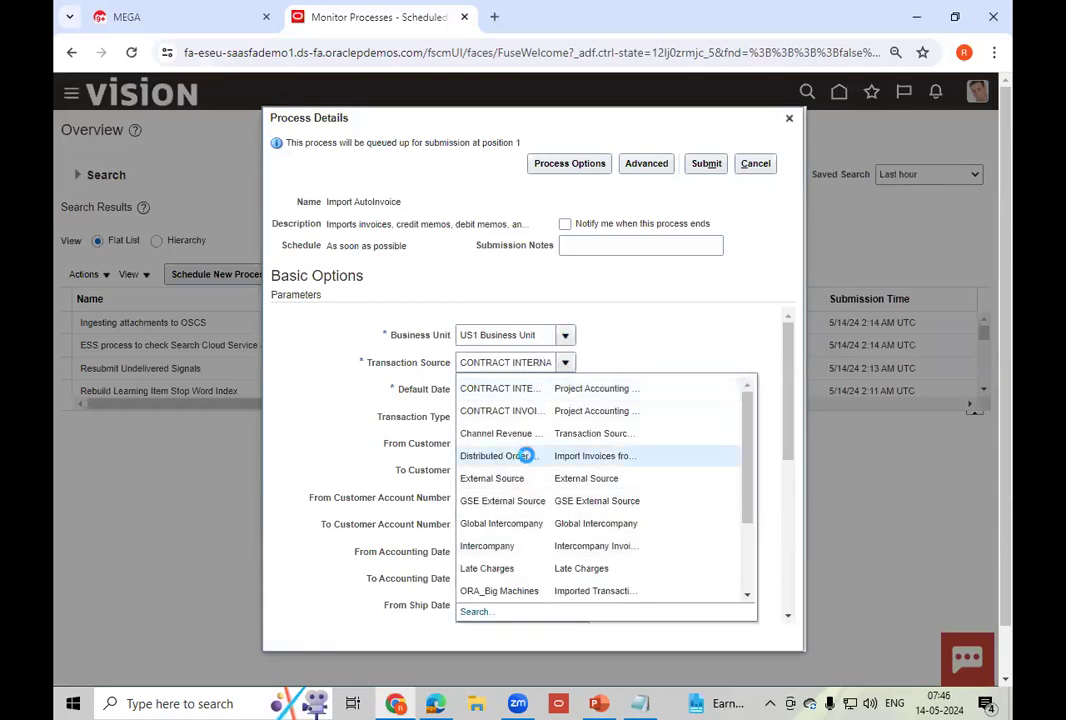
left_click(500, 456)
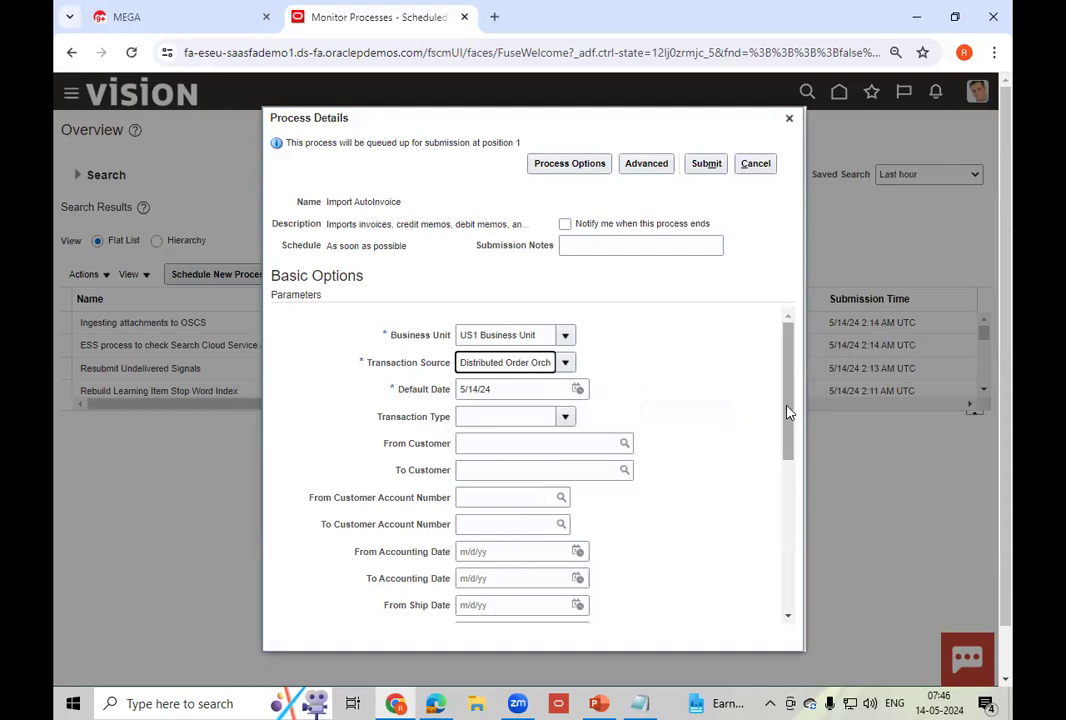
scroll(790, 420, "down", 2)
scroll(790, 420, "up", 2)
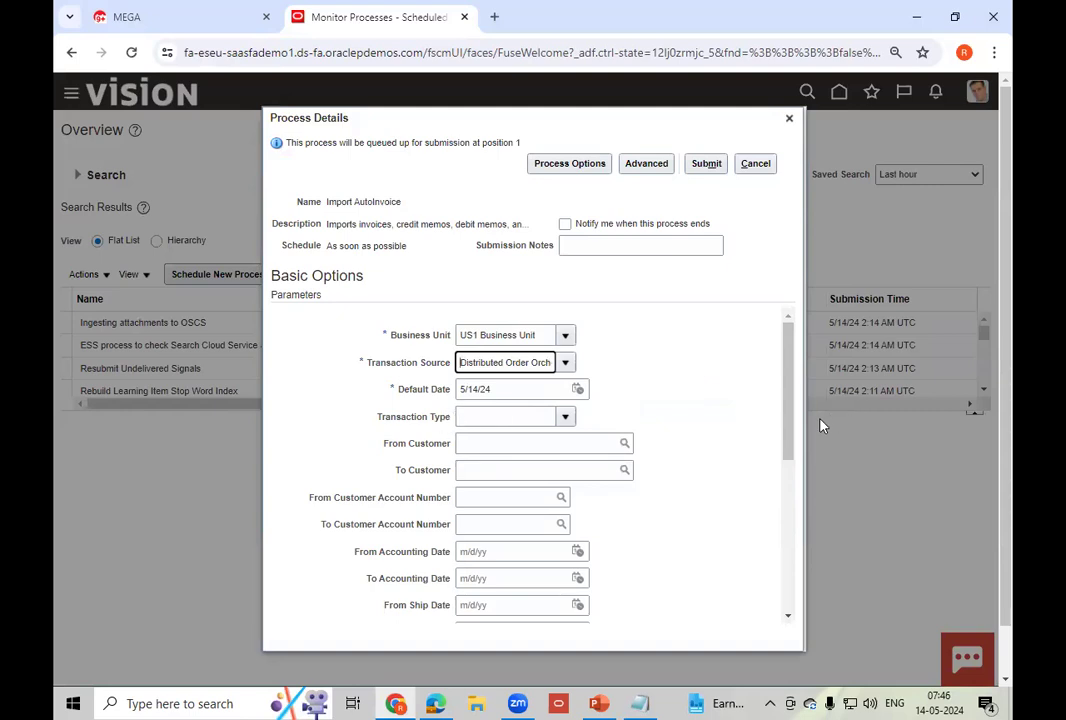
- Copy the sales order number from the Notepad notes into both the From and To Sales Order Number parameters
left_click_drag(787, 428, 791, 540)
left_click(473, 470)
left_click(671, 639)
left_click_drag(226, 302, 383, 307)
key("ctrl+c")
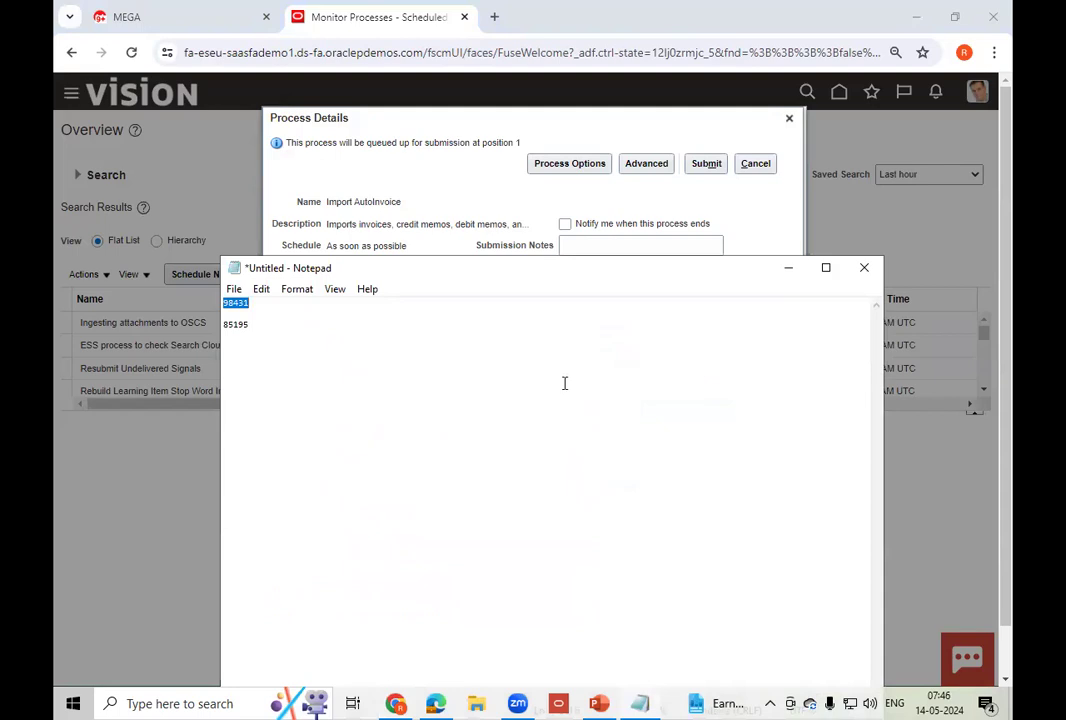
left_click(788, 268)
key("ctrl+v")
left_click(493, 496)
key("ctrl+v")
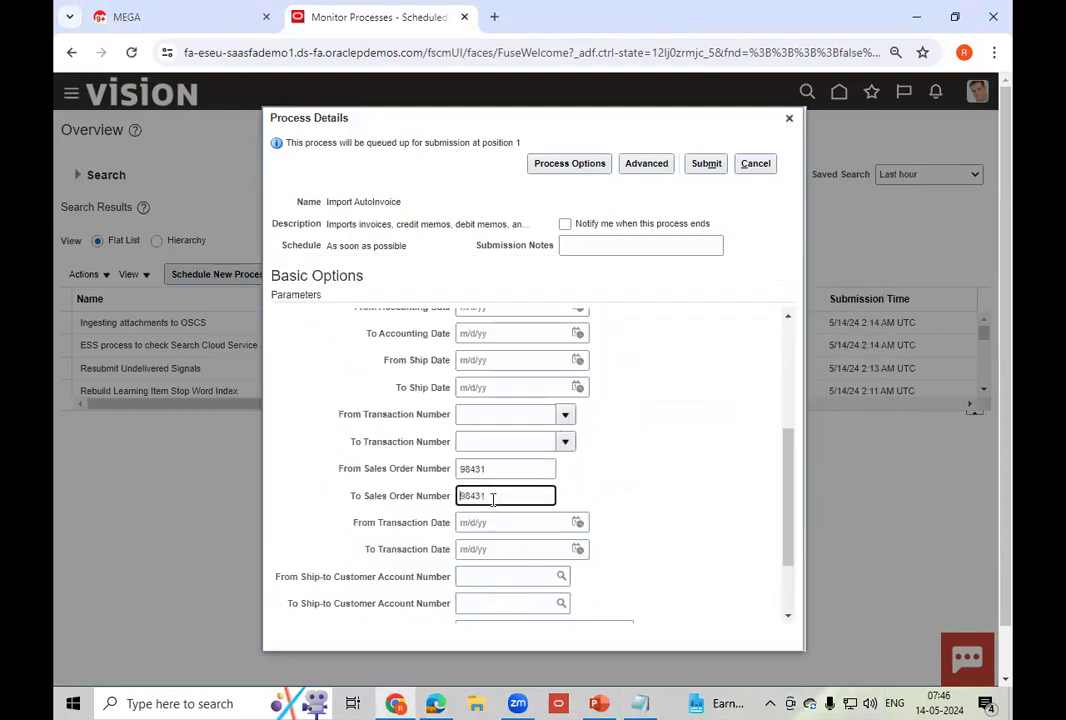
- Submit the Import AutoInvoice process and dismiss the submission confirmation
left_click(697, 414)
left_click(710, 167)
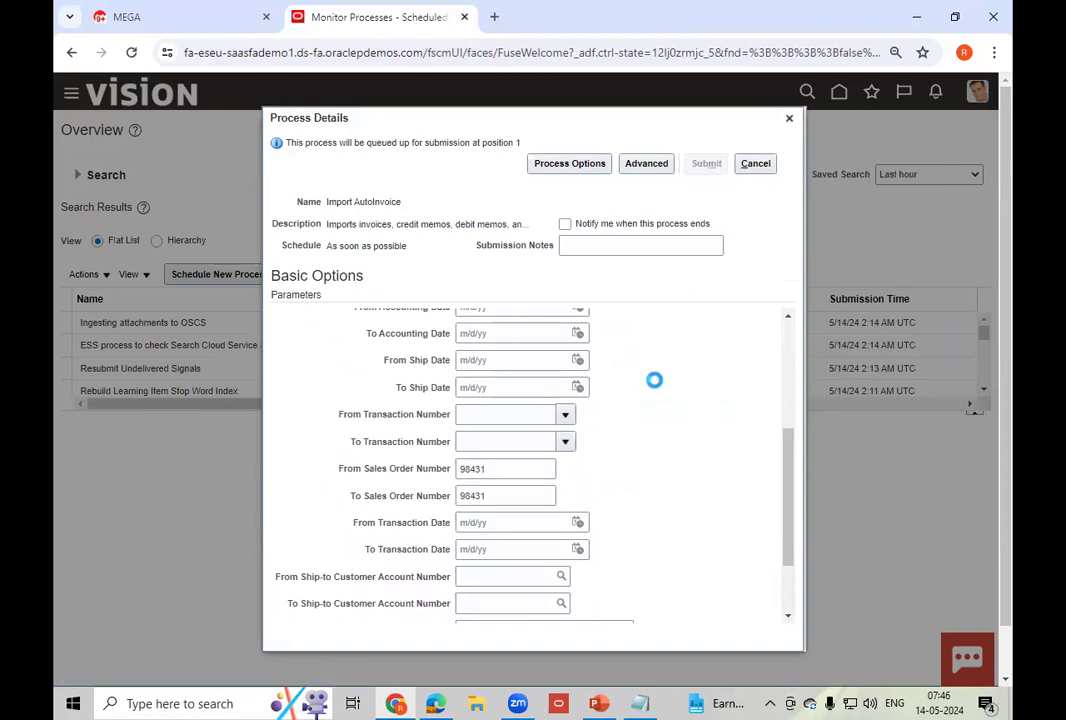
left_click(701, 265)
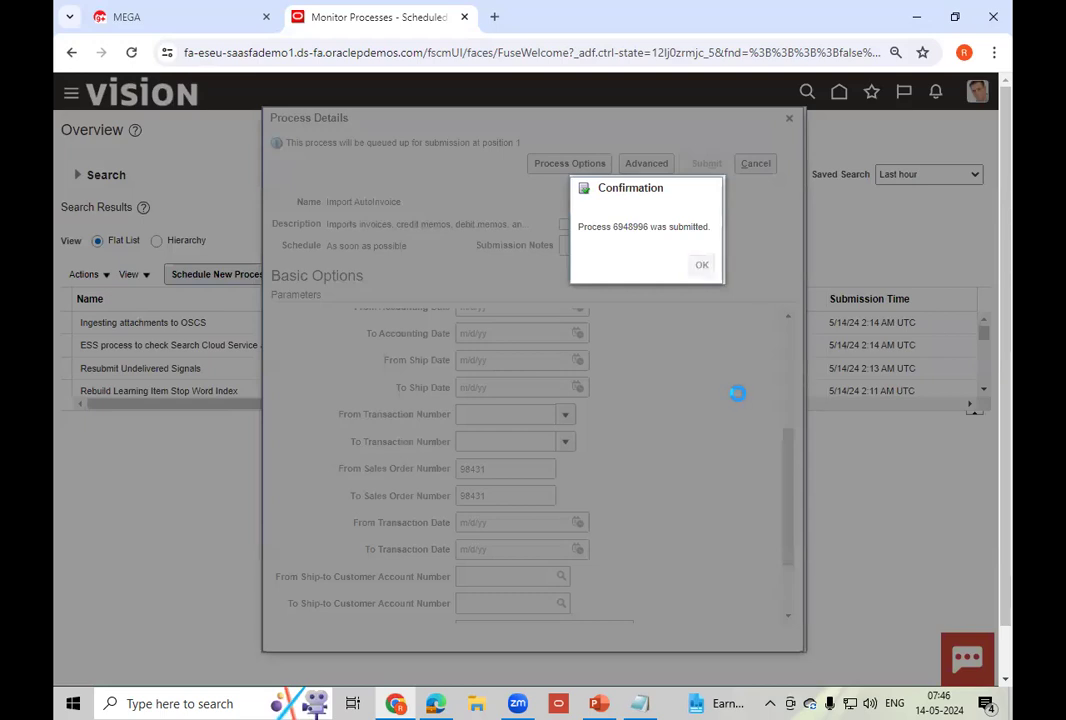
- Refresh the scheduled process list repeatedly to check the status of the submitted Import AutoInvoice process
left_click(640, 274)
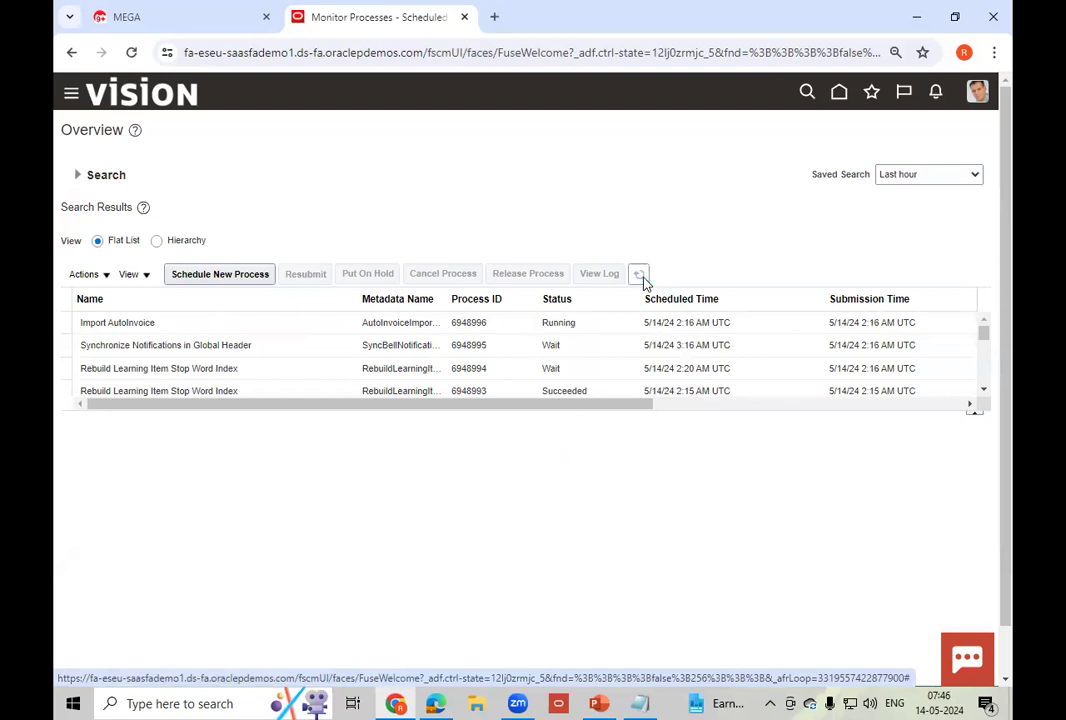
left_click(640, 276)
left_click(644, 280)
left_click(644, 280)
left_click(644, 280)
left_click(644, 280)
left_click(644, 280)
left_click(644, 280)
left_click(644, 280)
left_click(644, 280)
left_click(640, 275)
left_click(640, 275)
left_click(640, 278)
left_click(640, 278)
left_click(640, 278)
left_click(638, 274)
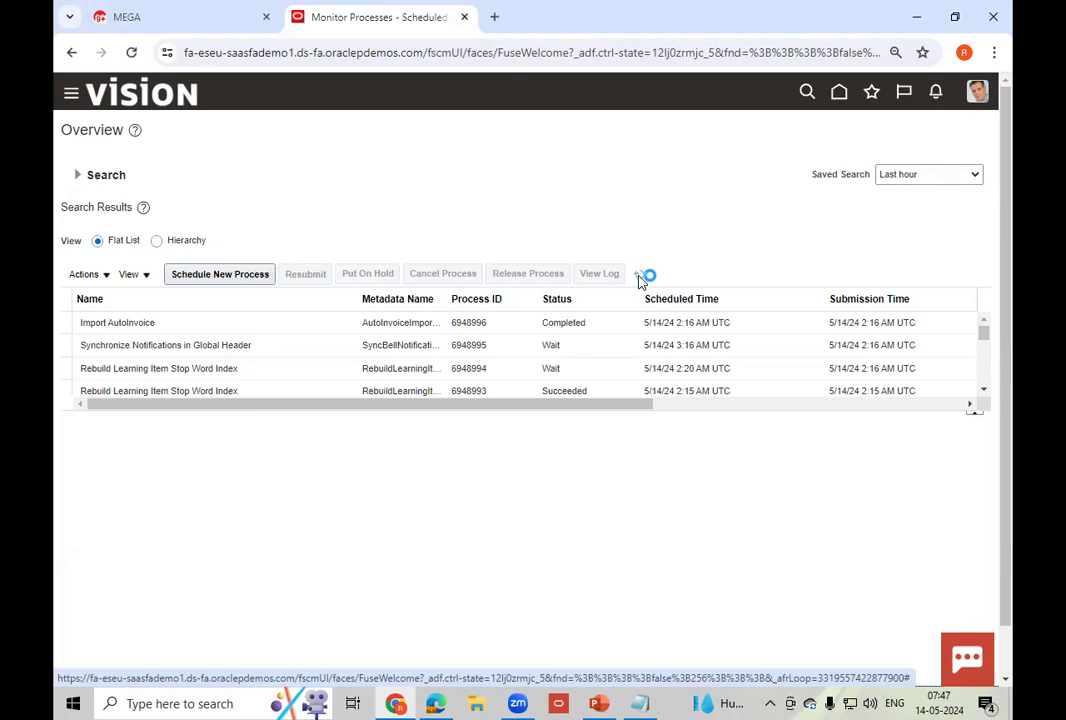
left_click(641, 278)
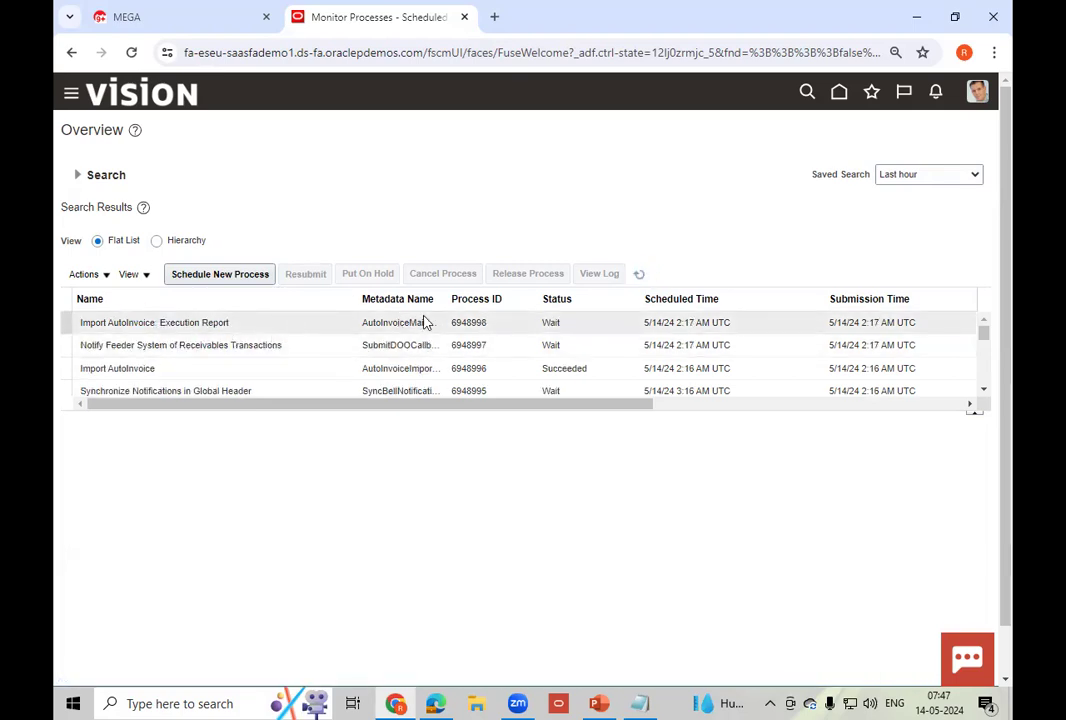
- Refresh the list to check the Import AutoInvoice: Execution Report process and display its process details
left_click(640, 277)
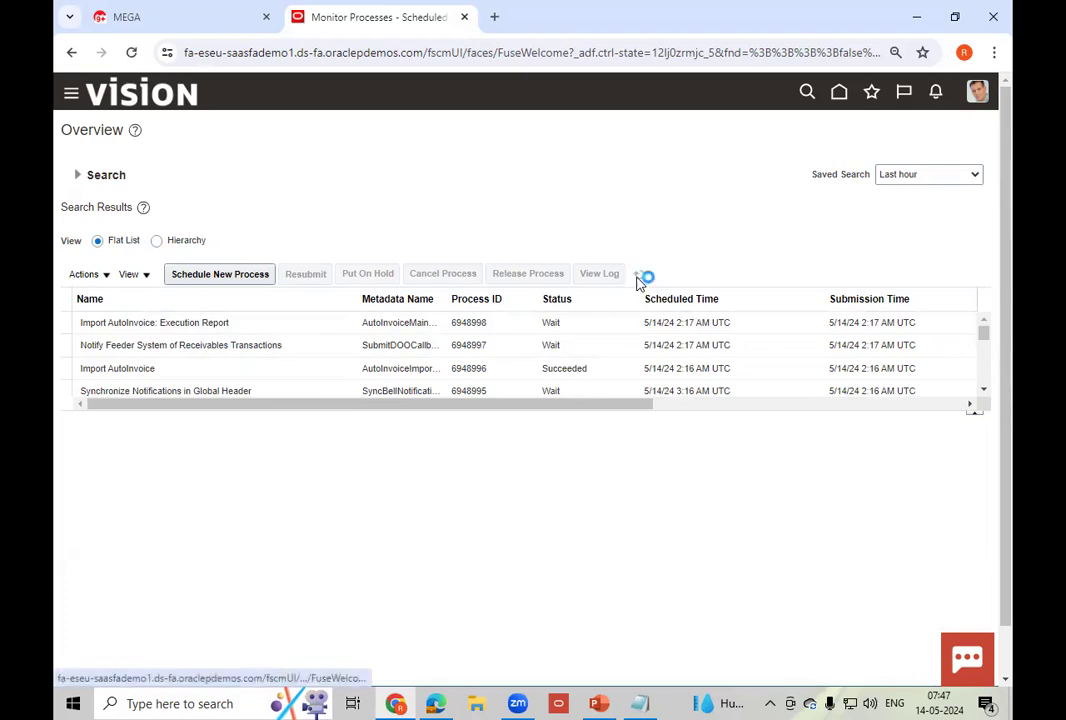
left_click(638, 279)
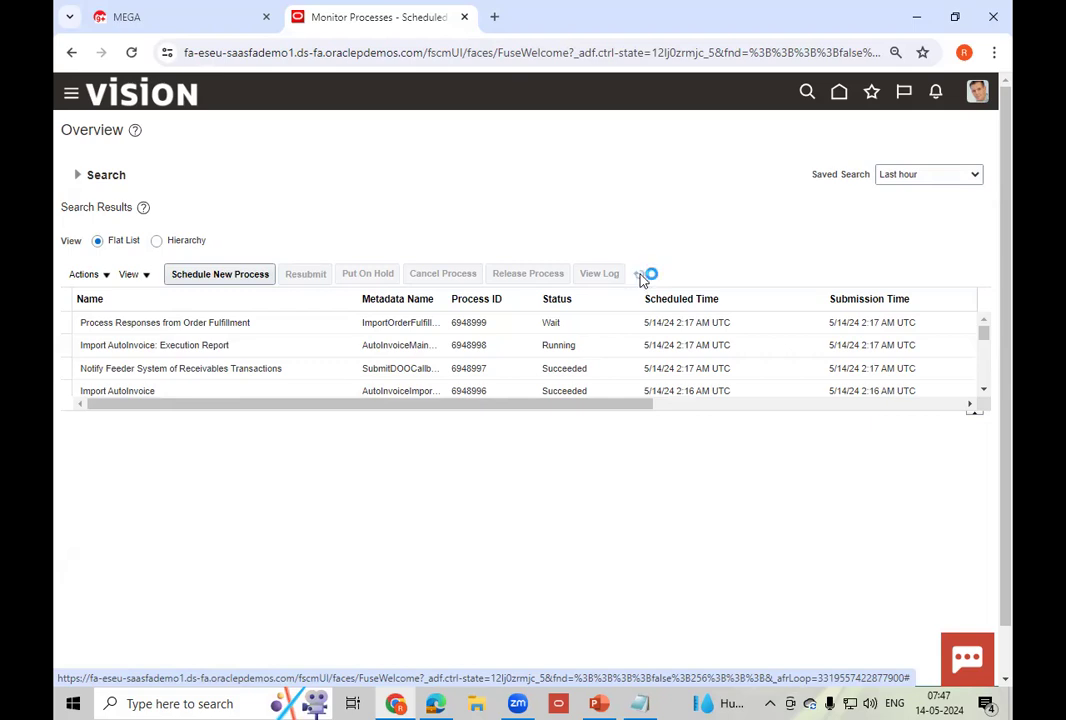
left_click(608, 343)
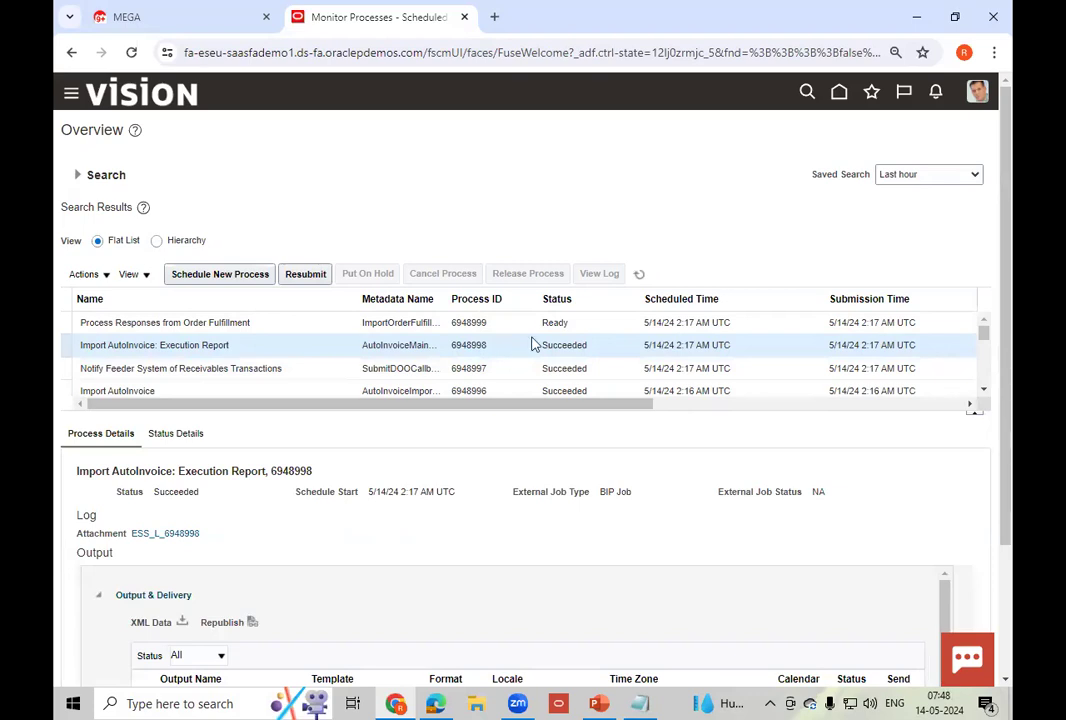
- Return to the home page and open the Billing work area from the Receivables apps
left_click(841, 95)
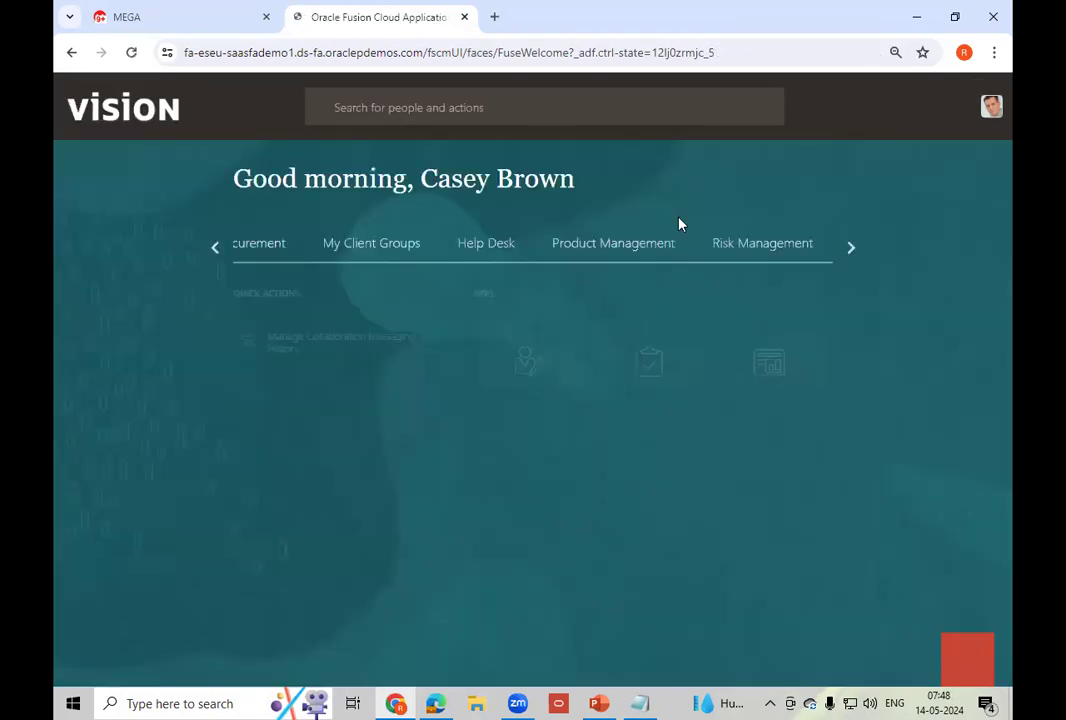
left_click(214, 257)
left_click(208, 248)
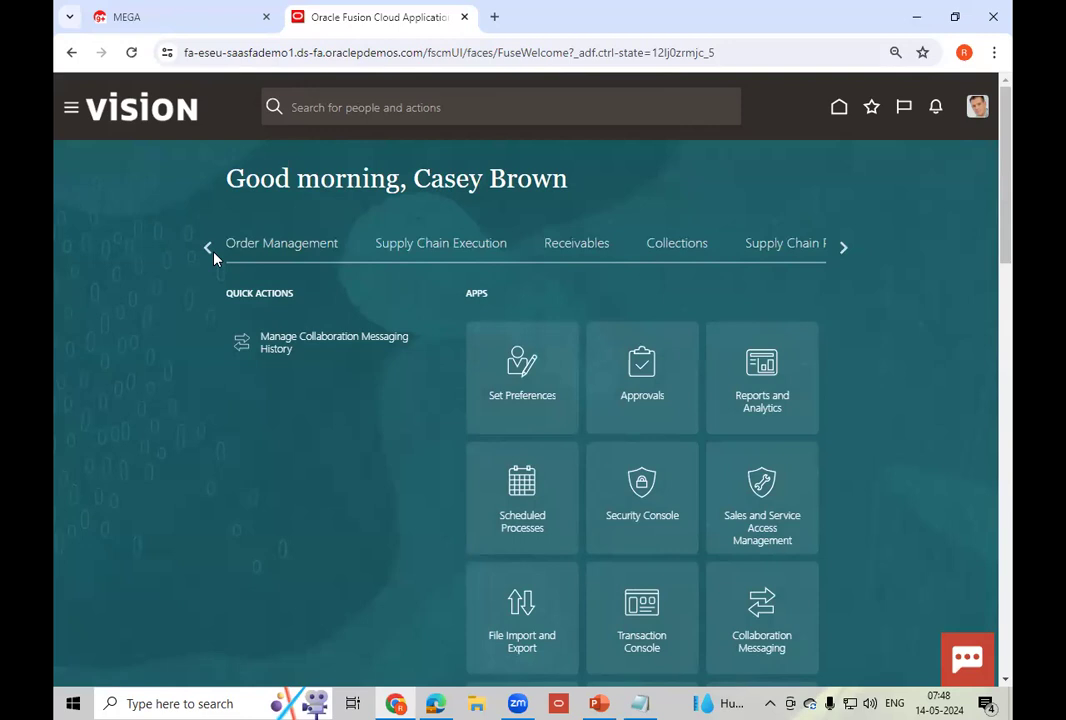
left_click(210, 250)
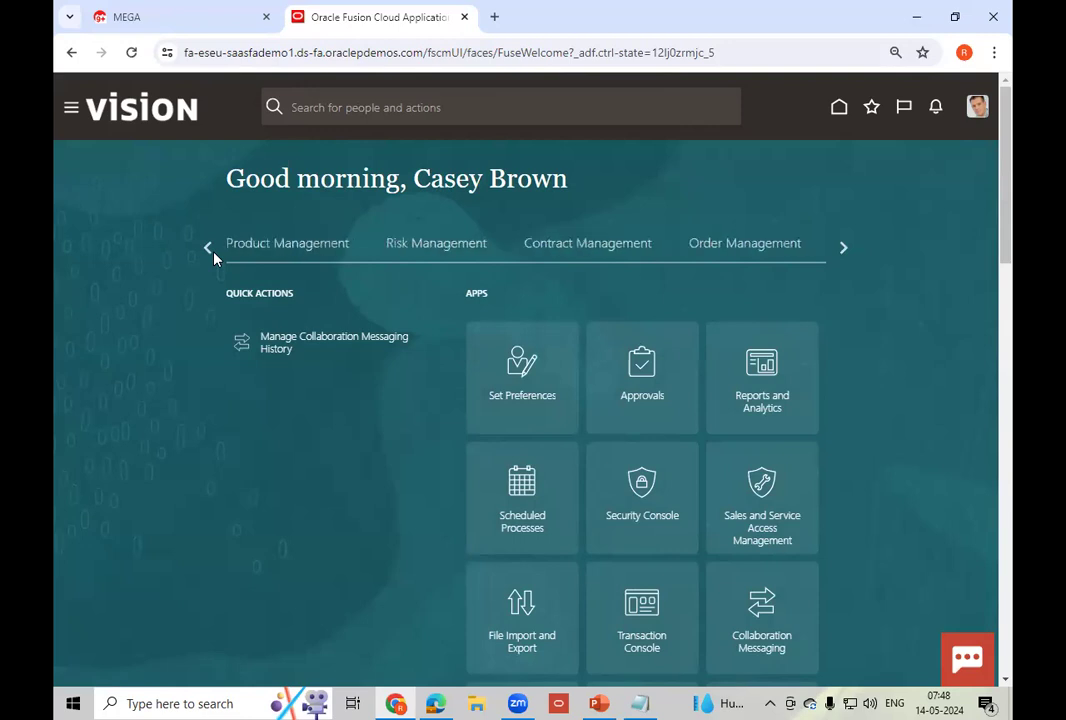
left_click(214, 257)
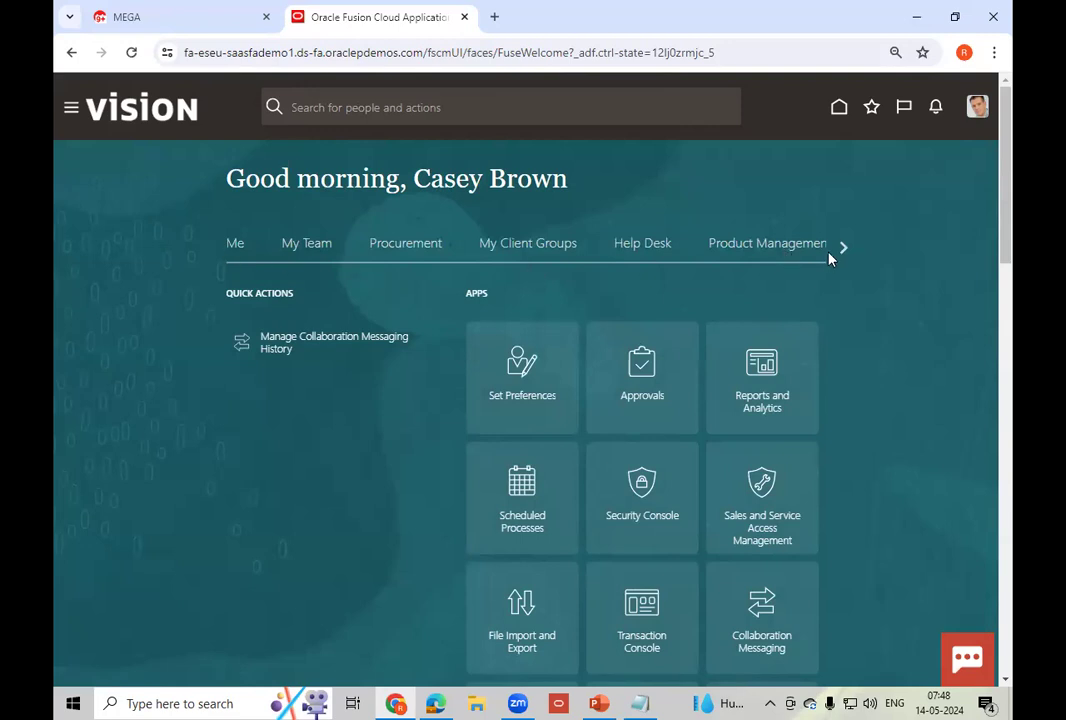
left_click(840, 250)
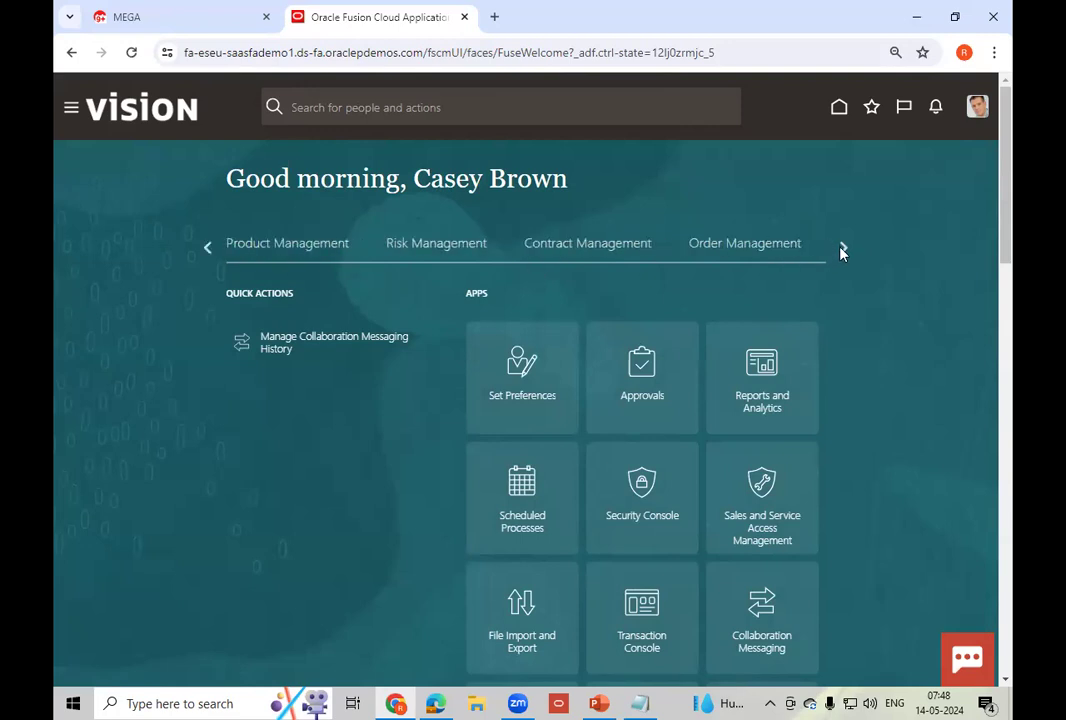
left_click(840, 250)
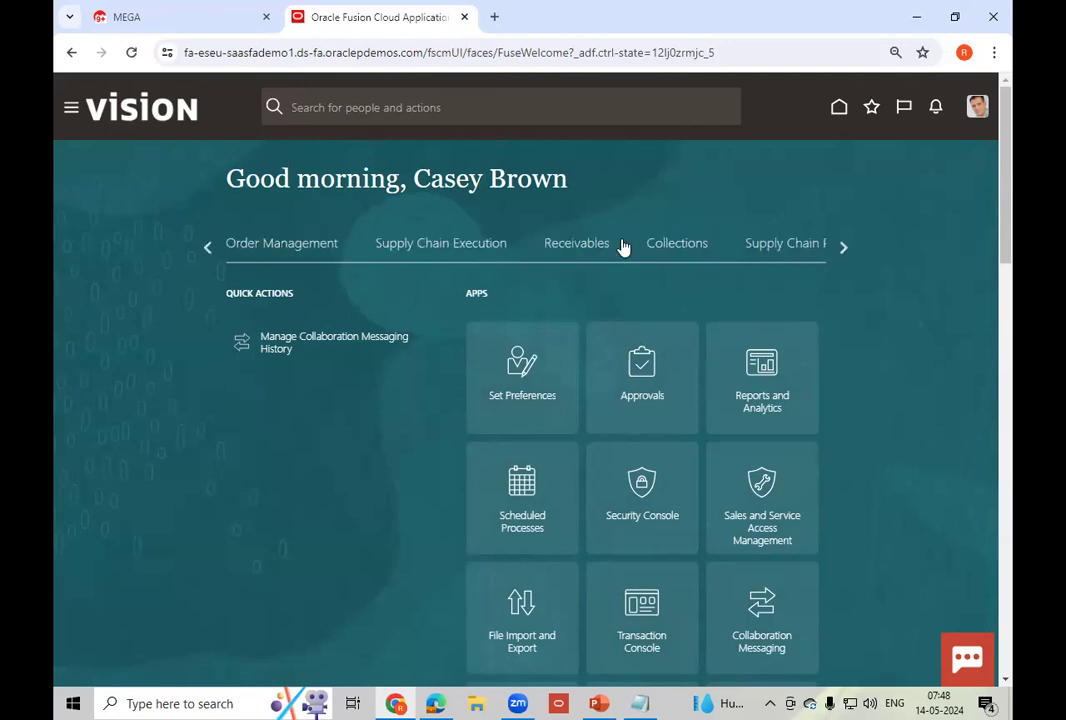
left_click(578, 250)
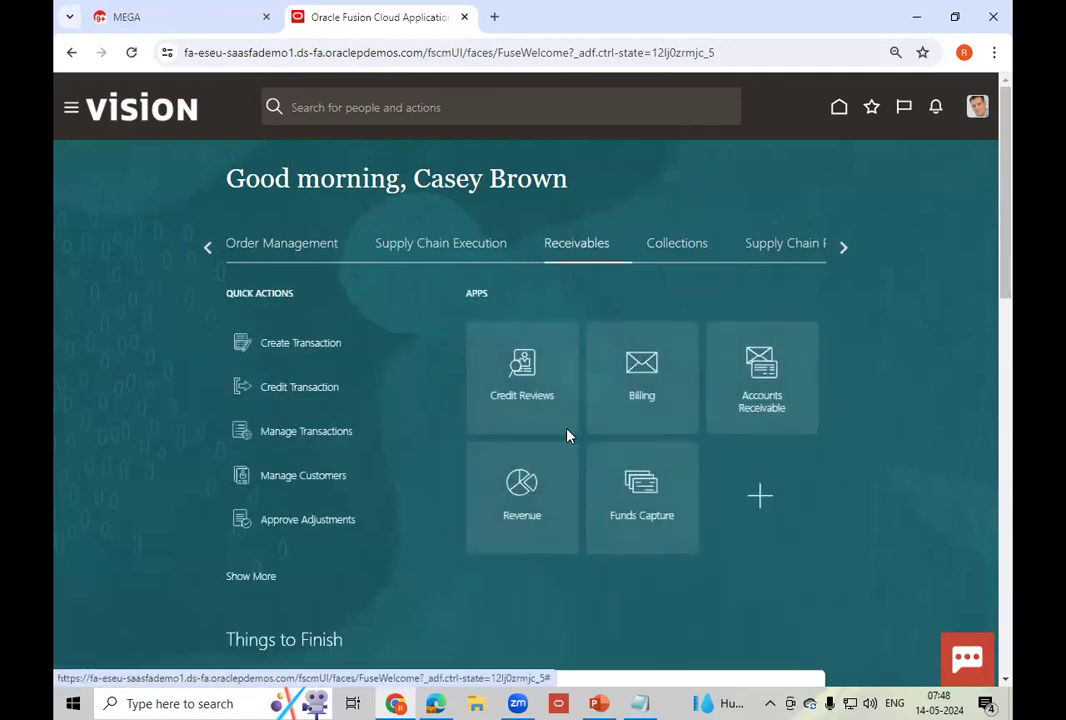
left_click(639, 400)
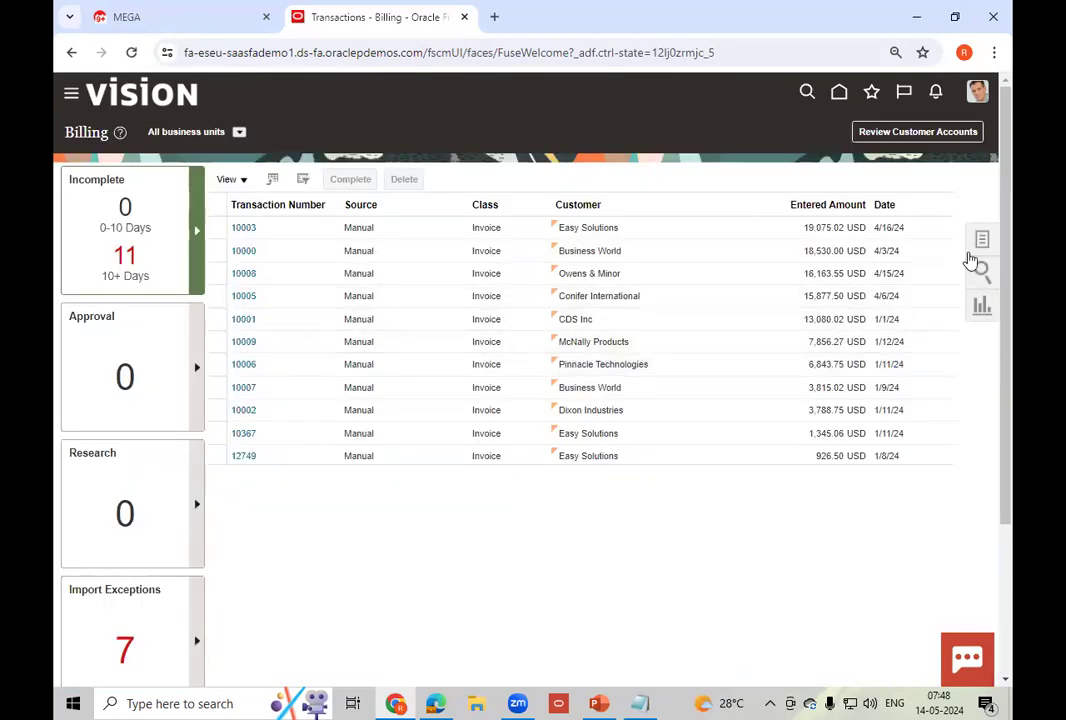
- In Manage Transactions, search by the sales order number as Reference with Distributed Order Orchestration as the transaction source
left_click(984, 240)
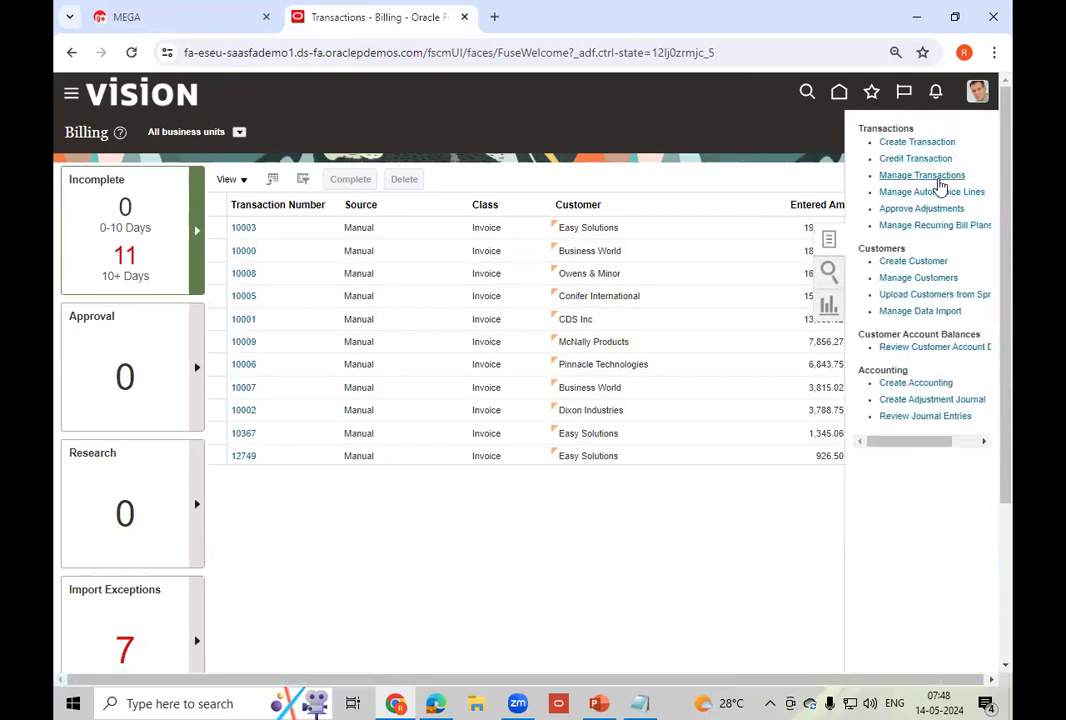
left_click(935, 177)
left_click(593, 306)
type("98431")
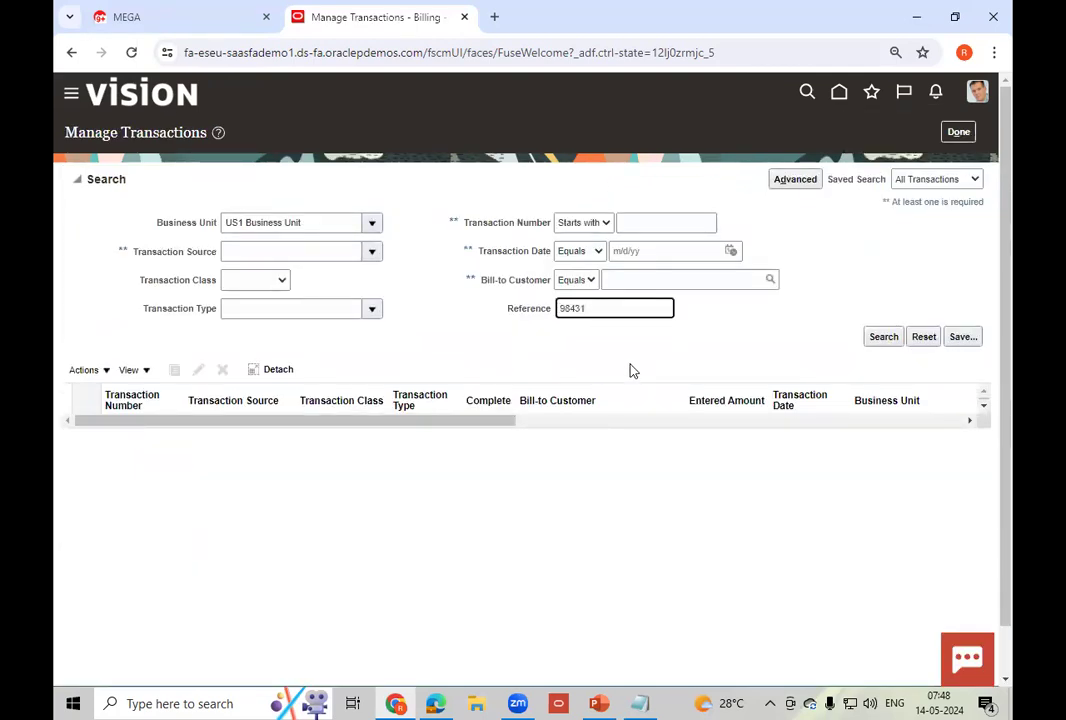
left_click(374, 256)
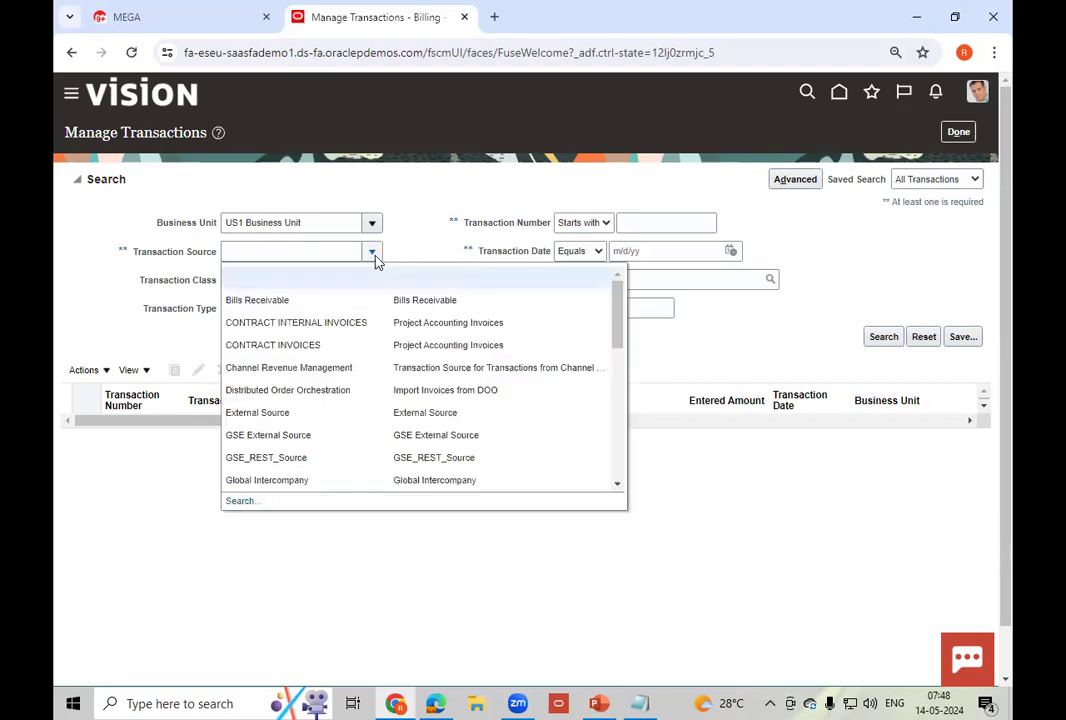
left_click(310, 390)
left_click(878, 339)
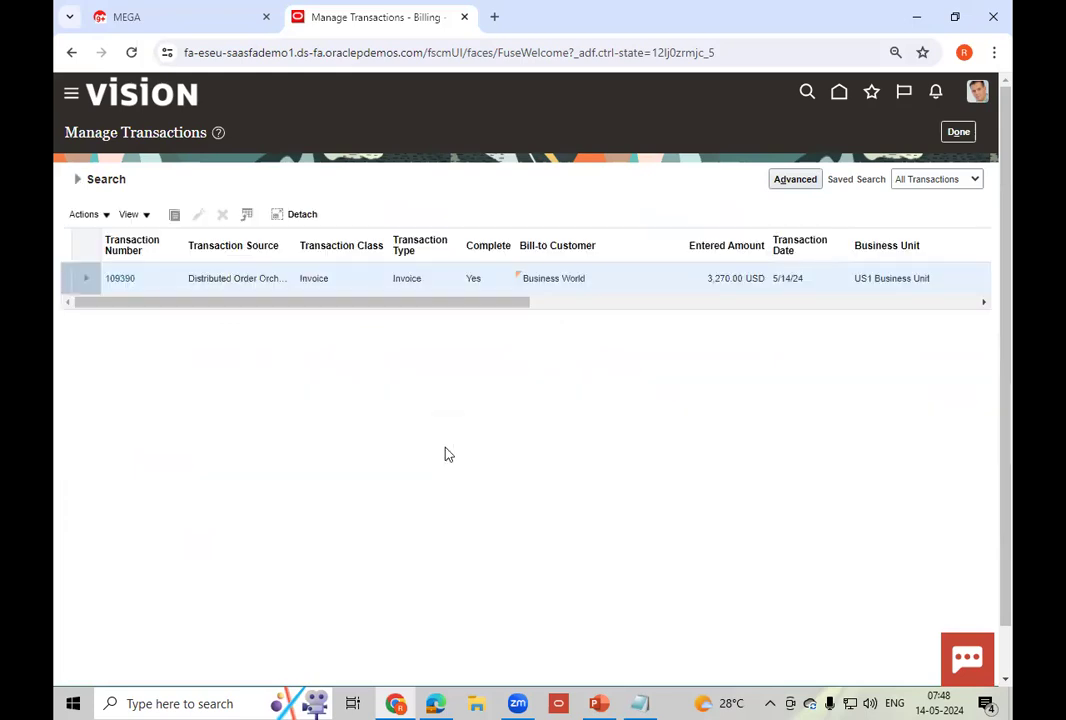
- Open the Business World invoice from the search results and copy its transaction number onto a new line in the Notepad notes
left_click(120, 282)
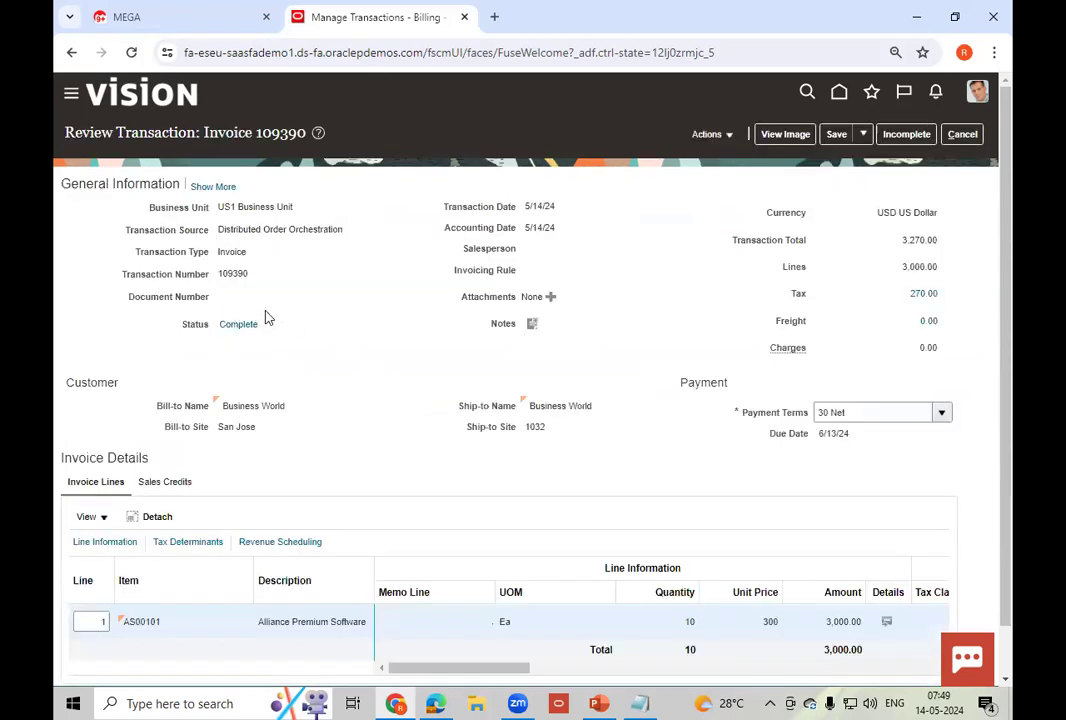
double_click(236, 278)
key("ctrl+c")
left_click(640, 703)
left_click(320, 361)
key("Return")
key("Return")
key("ctrl+v")
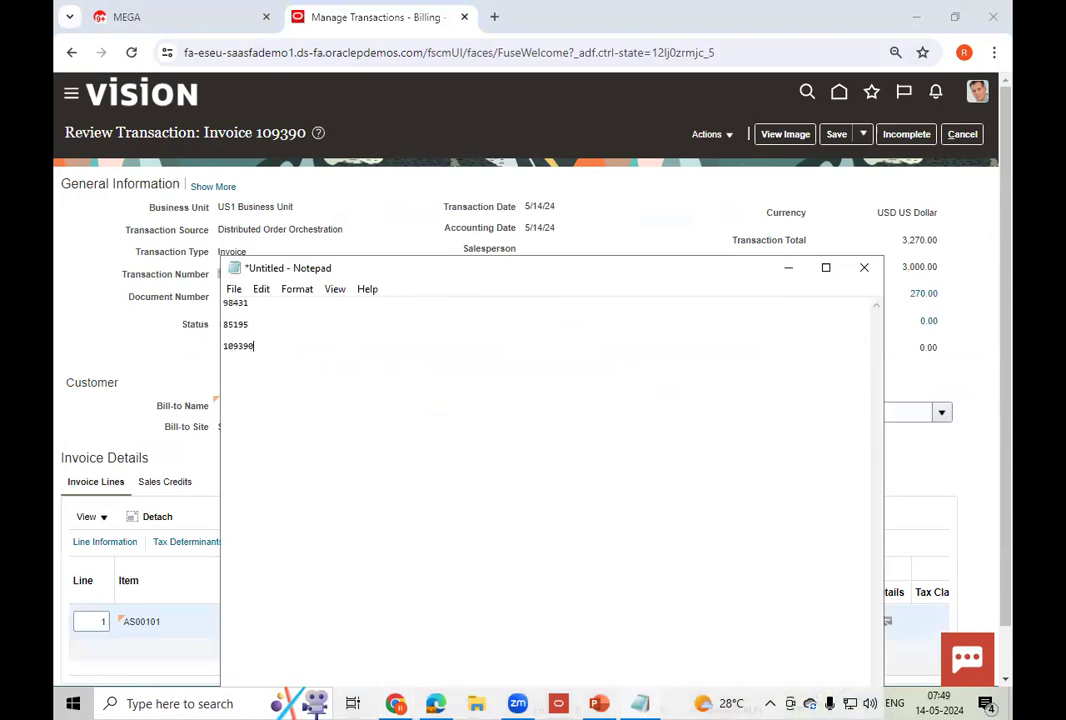
- Post the Business World invoice to the ledger and view its accounting lines
left_click(788, 268)
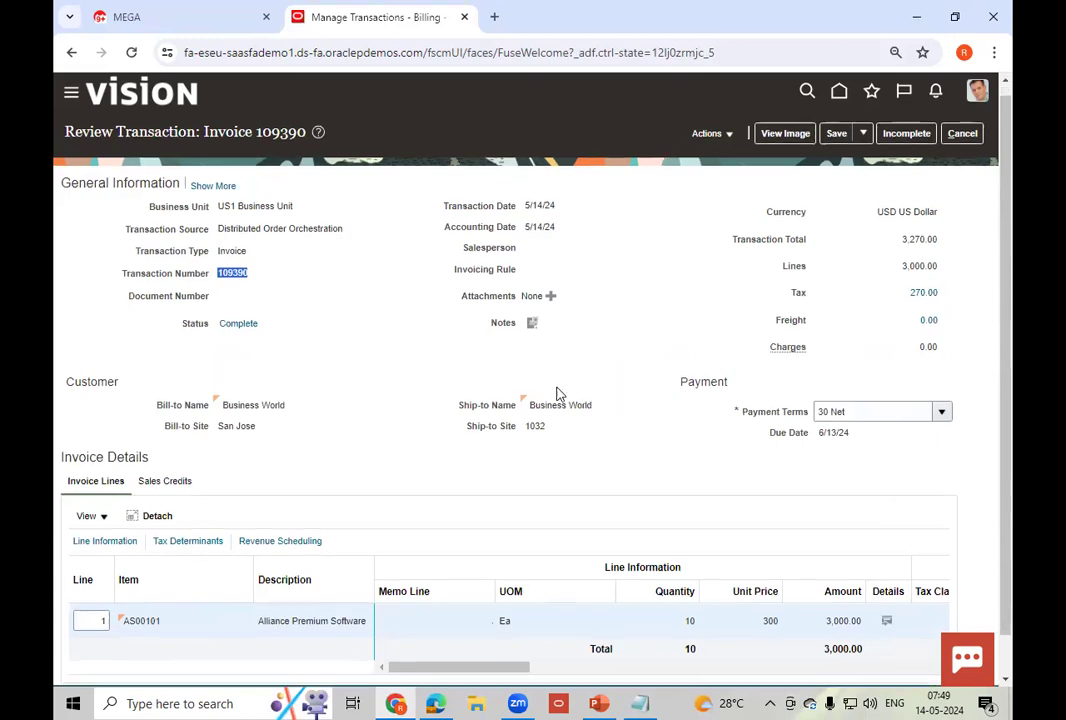
scroll(558, 393, "down", 1)
left_click_drag(452, 618, 207, 601)
left_click(158, 566)
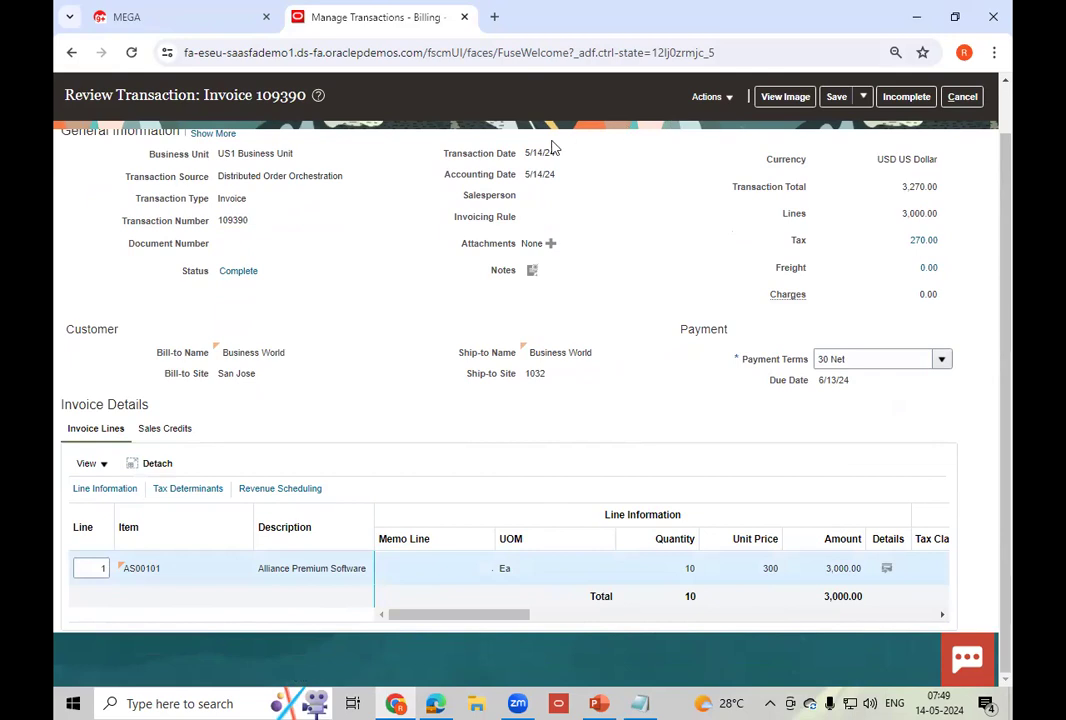
left_click(715, 96)
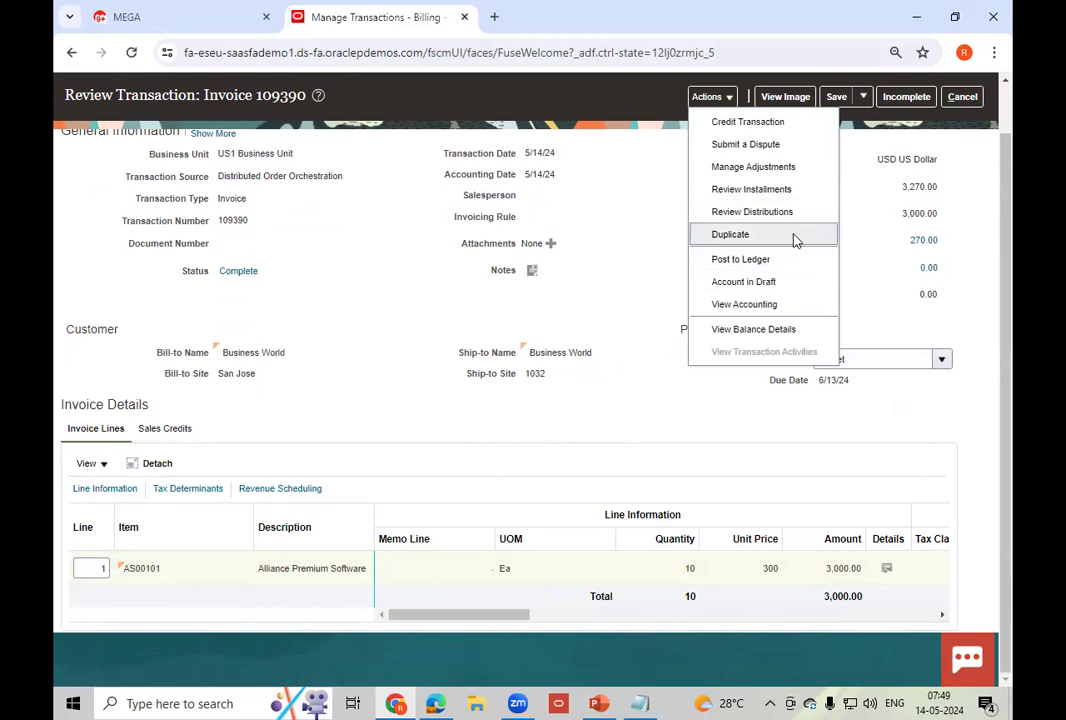
left_click(776, 259)
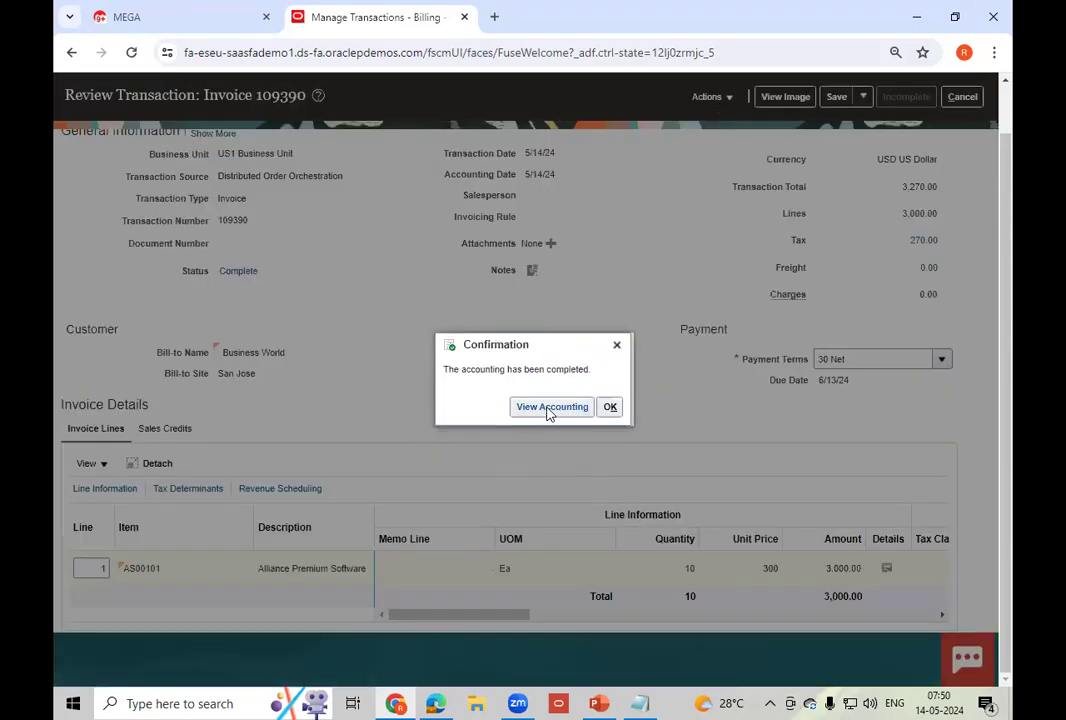
left_click(576, 407)
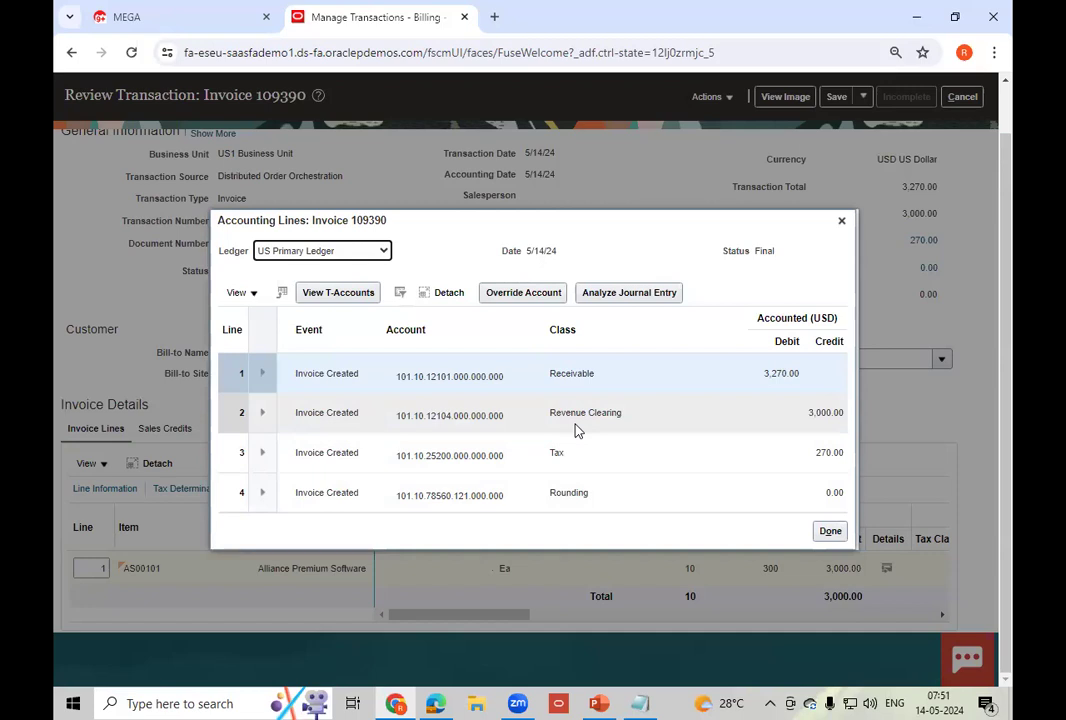
left_click(831, 532)
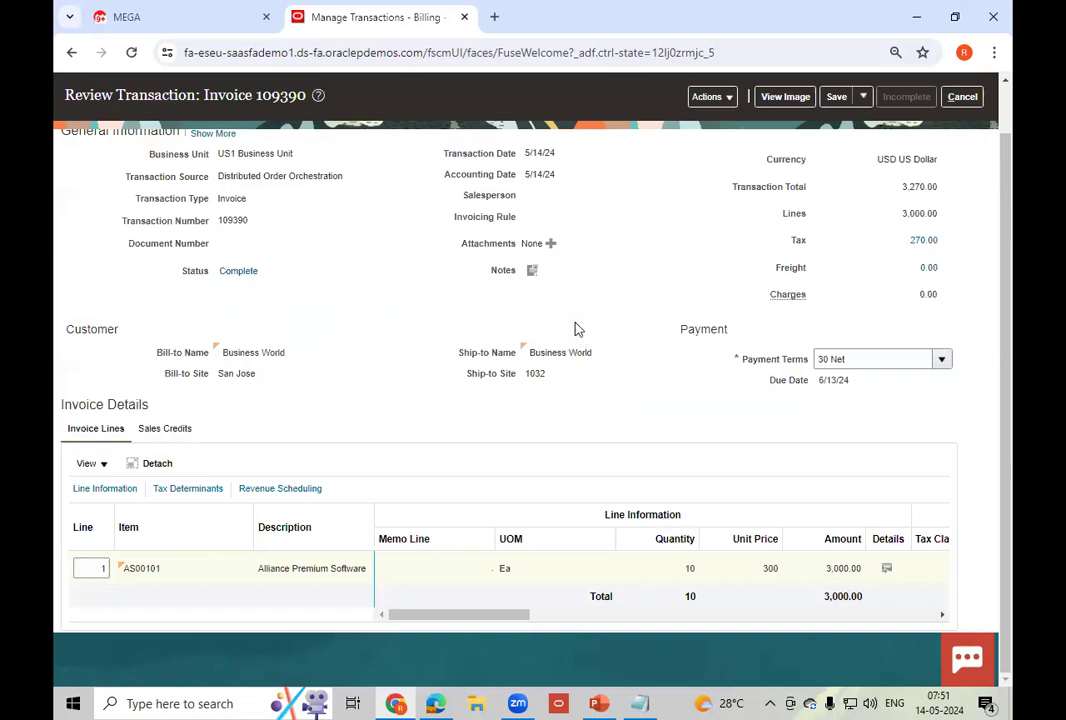
left_click(88, 463)
mouse_move(130, 511)
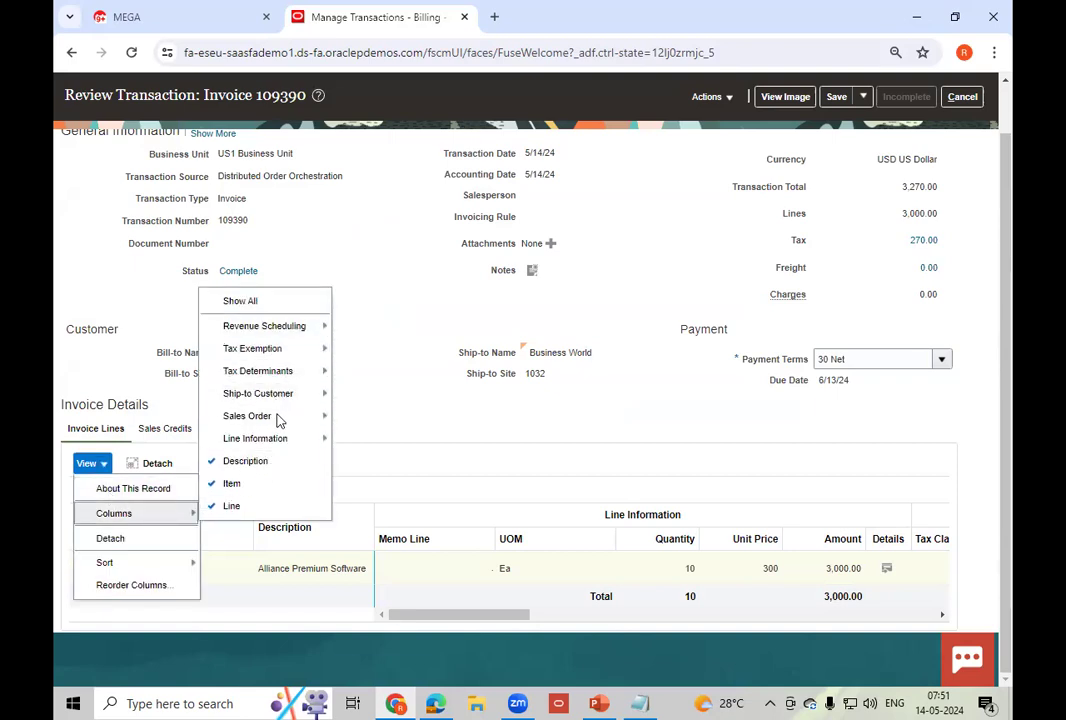
mouse_move(320, 415)
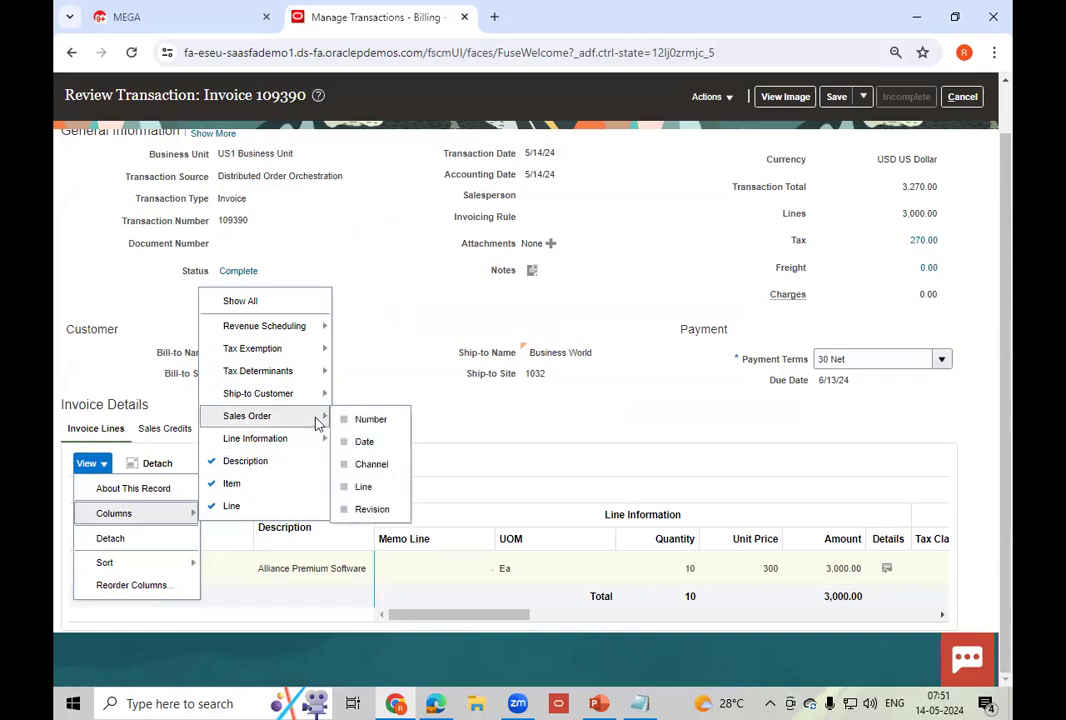
left_click(614, 422)
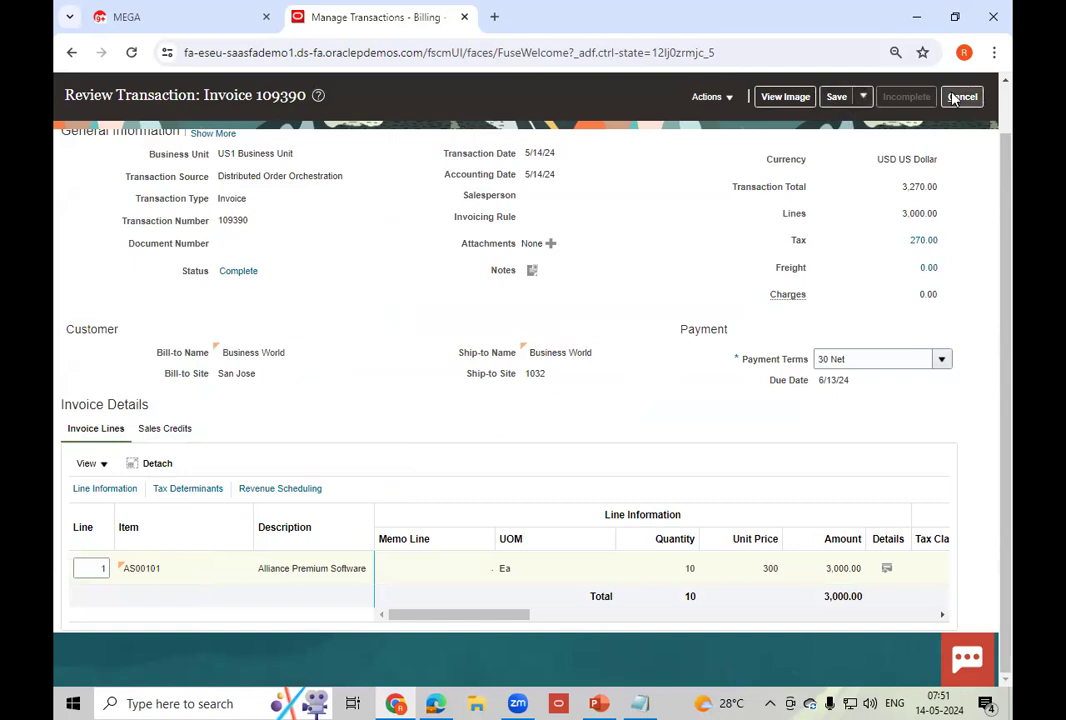
left_click(726, 100)
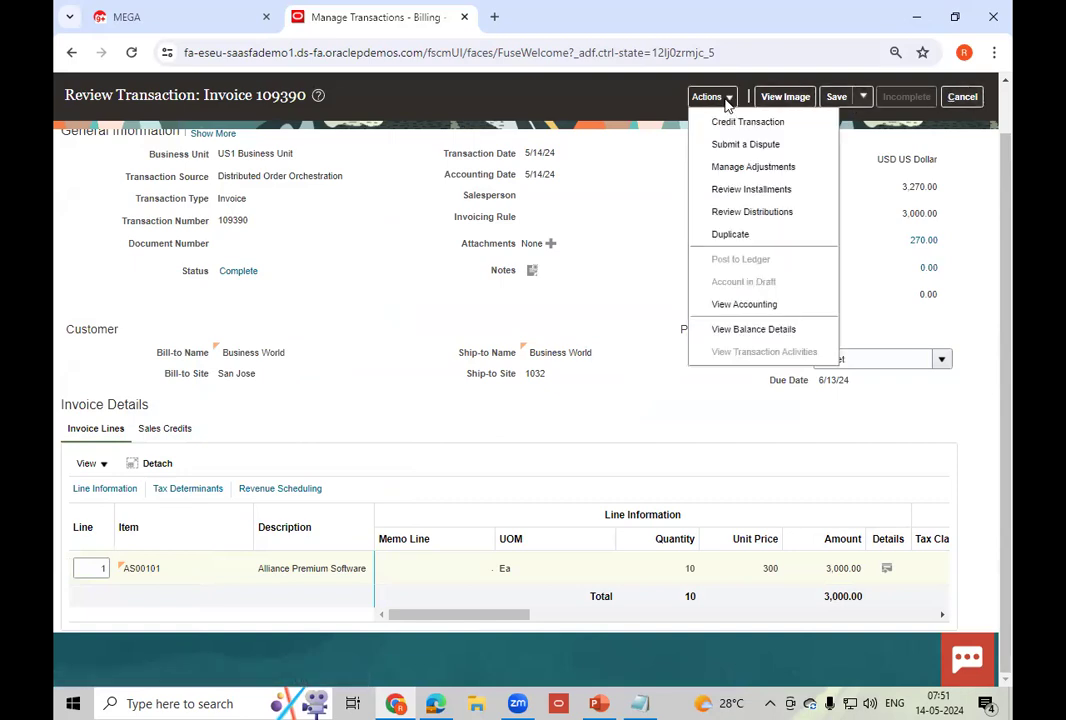
left_click(630, 206)
- Save and close the Business World invoice
left_click(860, 100)
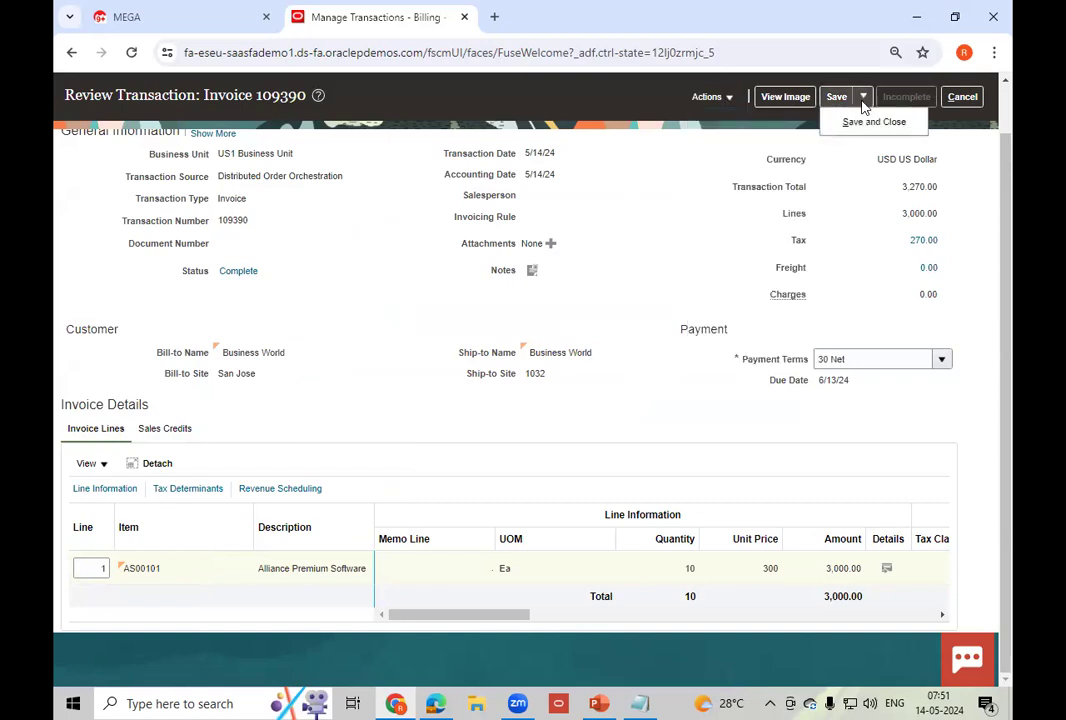
left_click(873, 119)
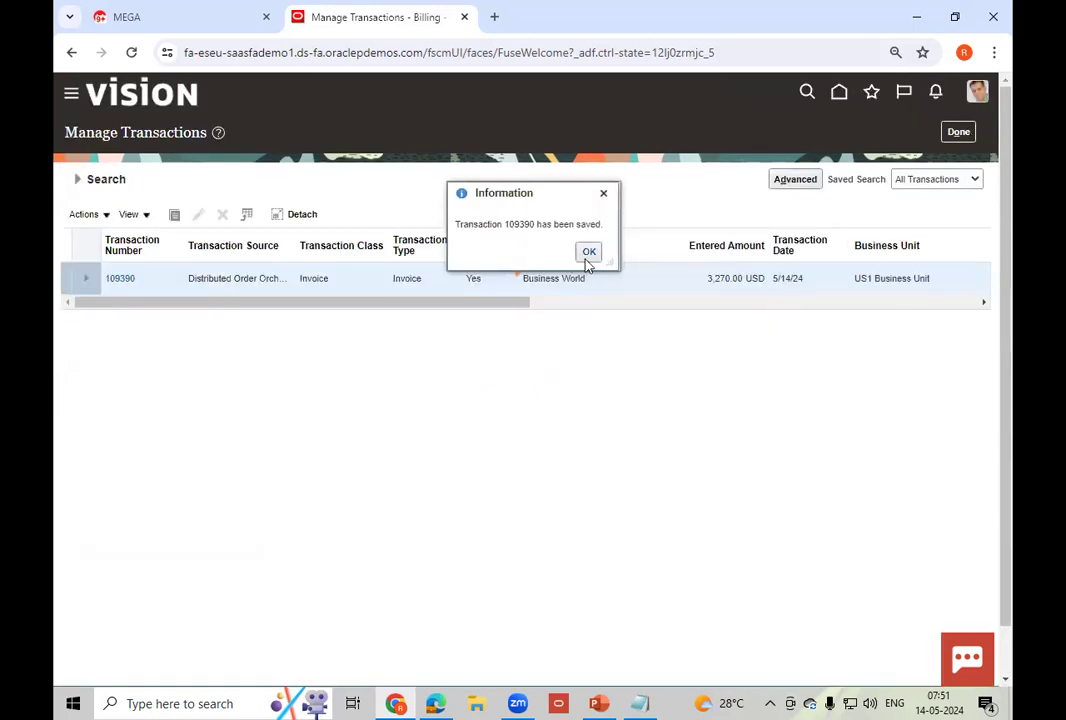
left_click(590, 253)
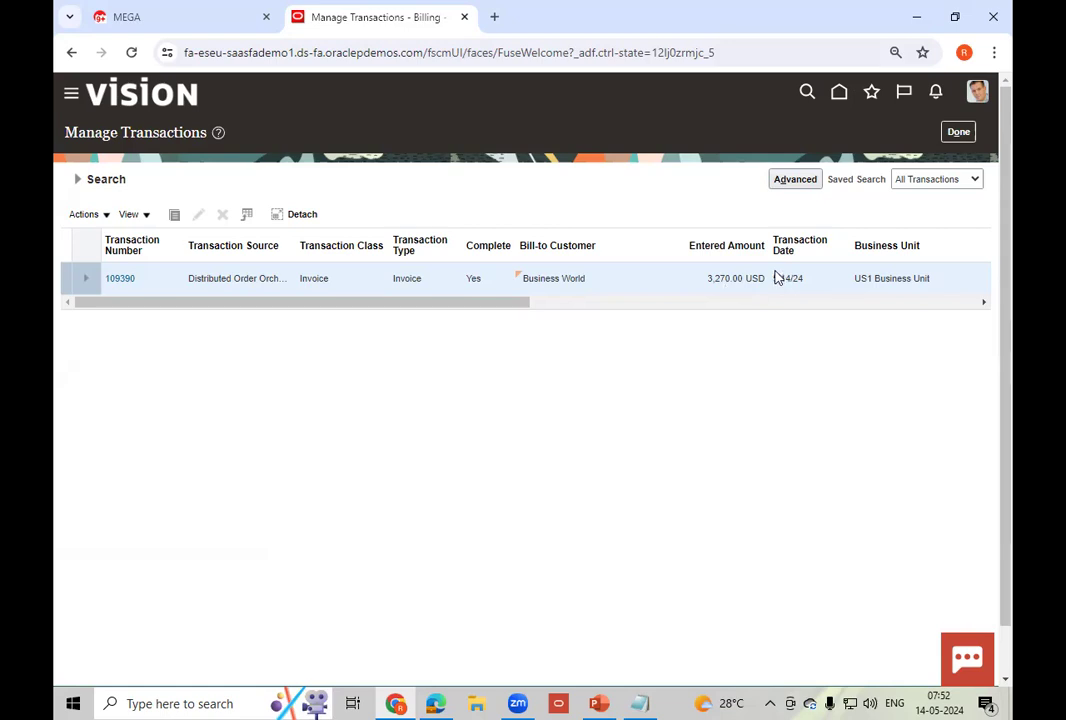
- Leave Manage Transactions and start creating a receipt in the Accounts Receivable work area
left_click(958, 132)
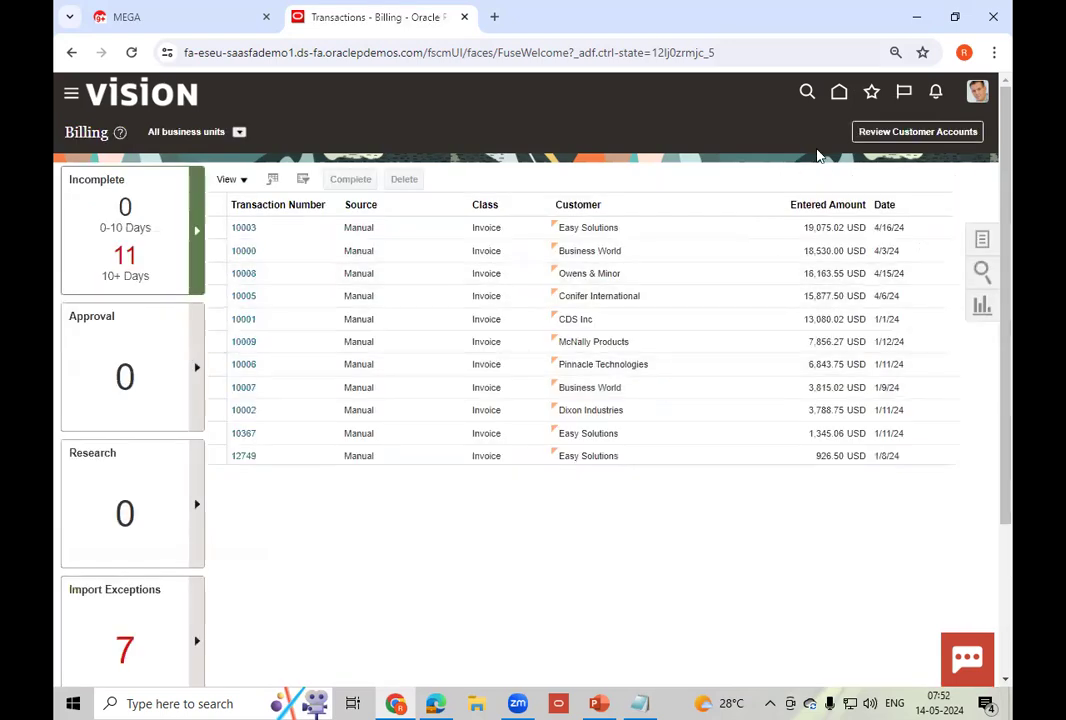
left_click(839, 92)
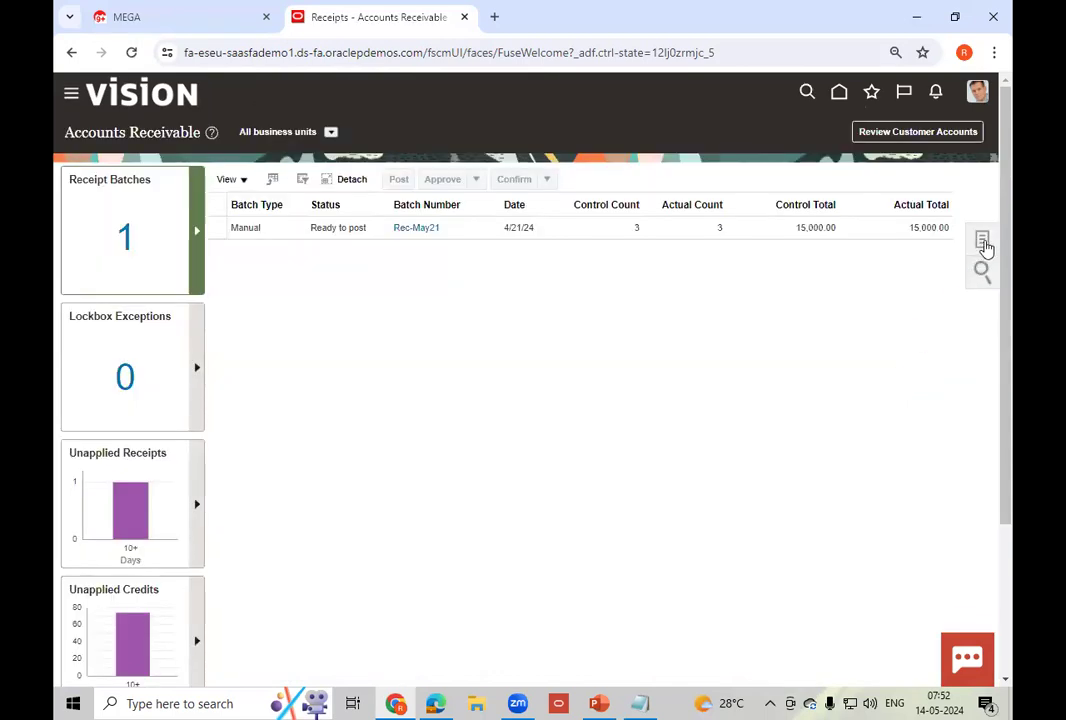
left_click(983, 243)
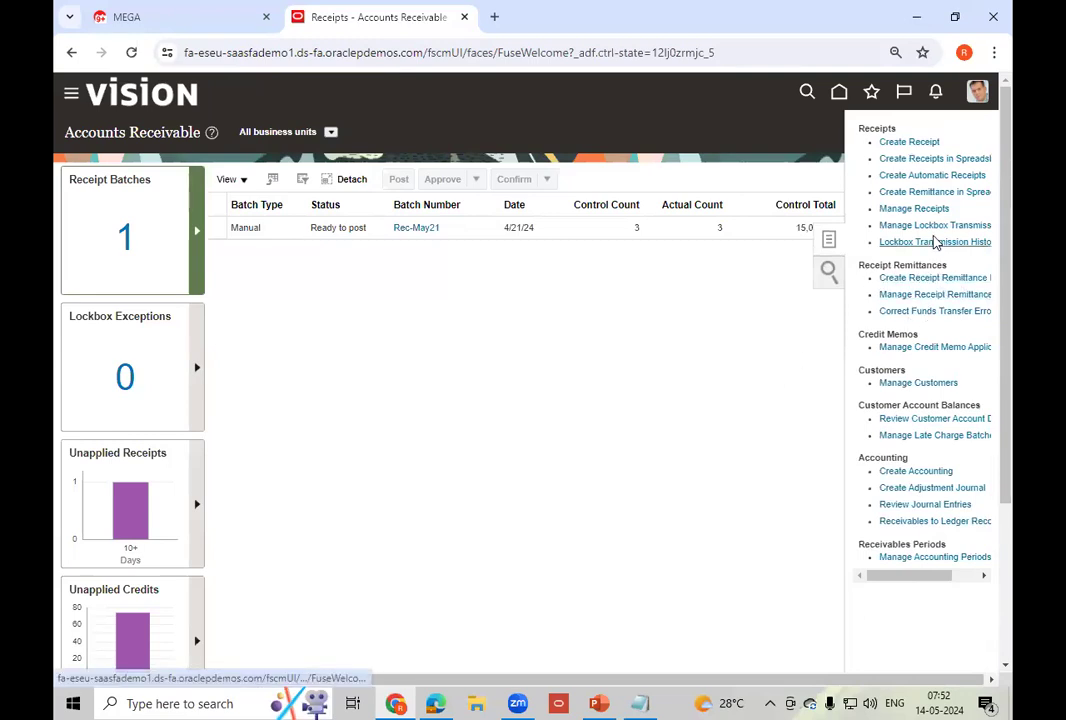
left_click(908, 145)
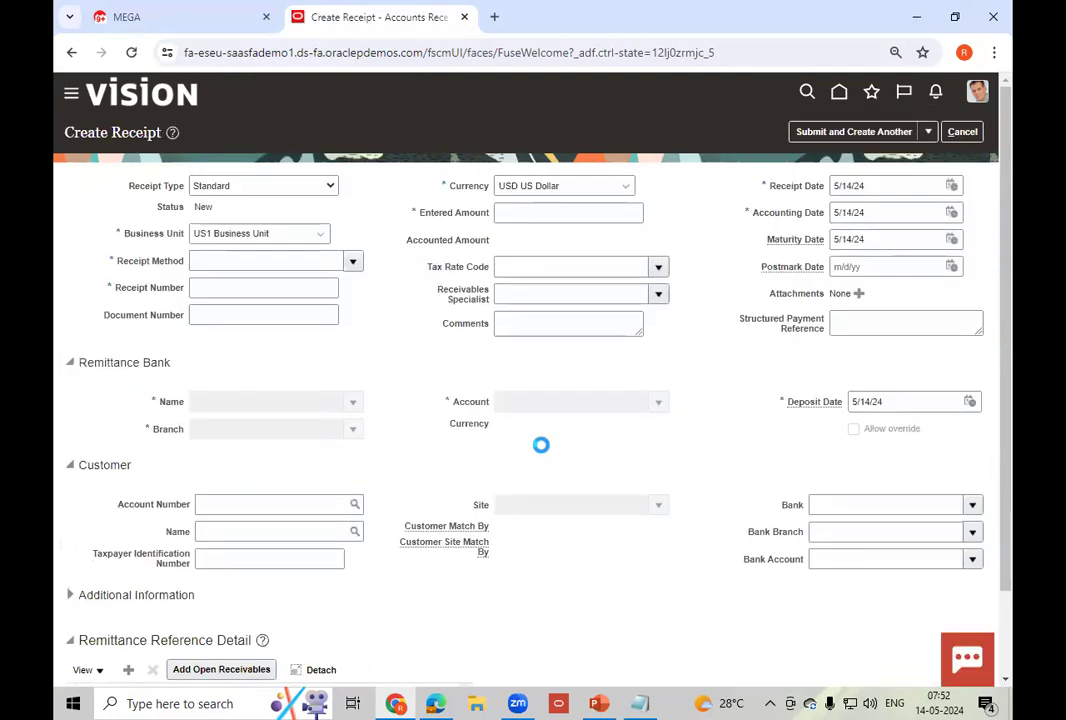
- Set the receipt method to Check (Directly/No Remit), the receipt number to 123 and the entered amount to 3,000.00 USD
left_click(353, 261)
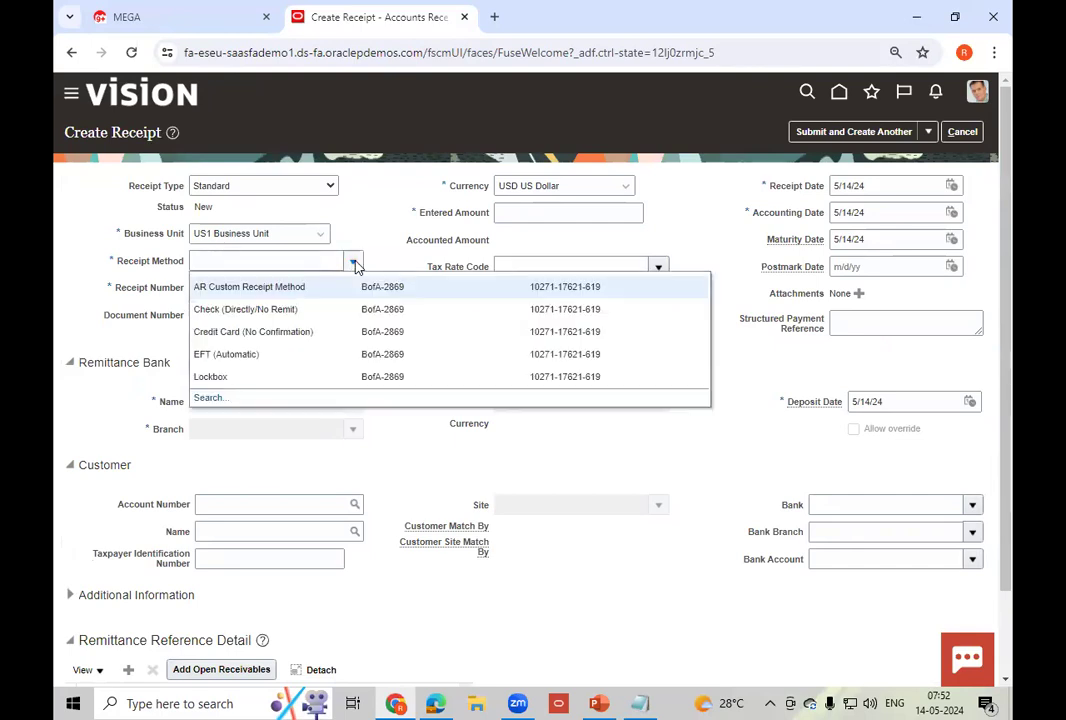
left_click(313, 312)
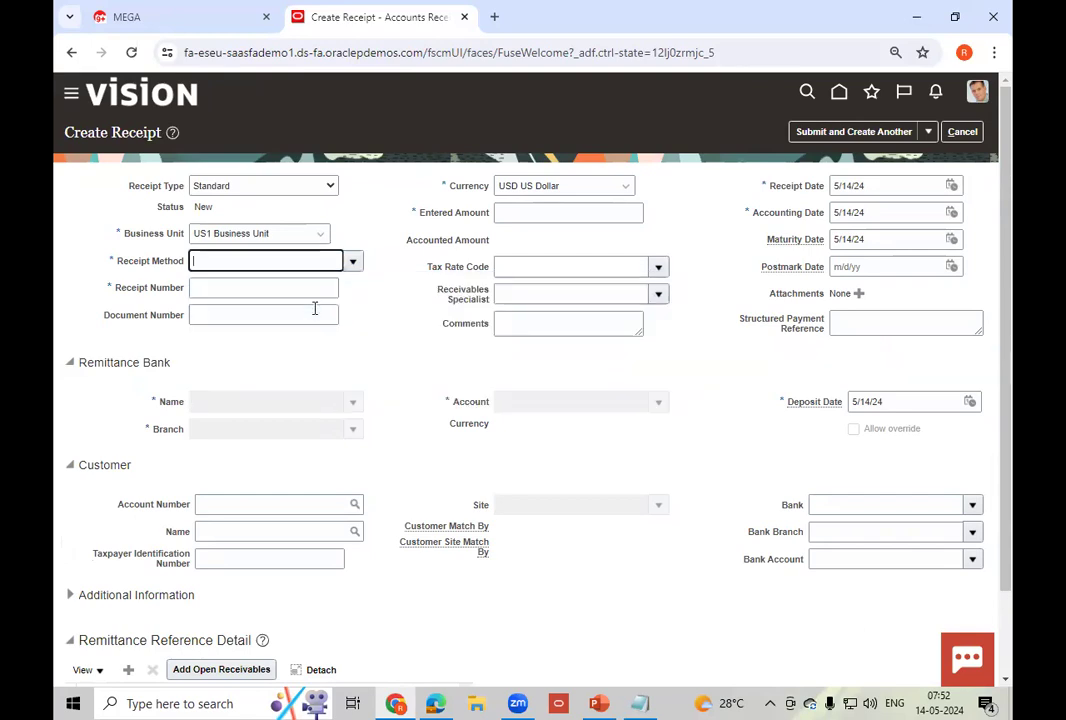
left_click(278, 294)
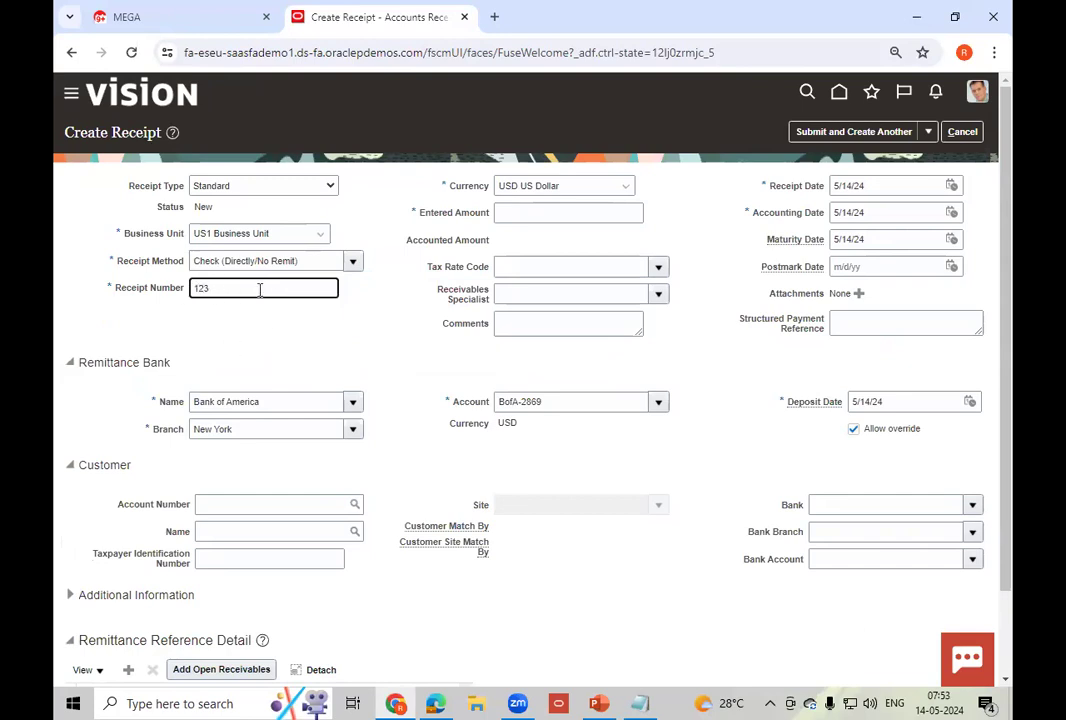
left_click(545, 215)
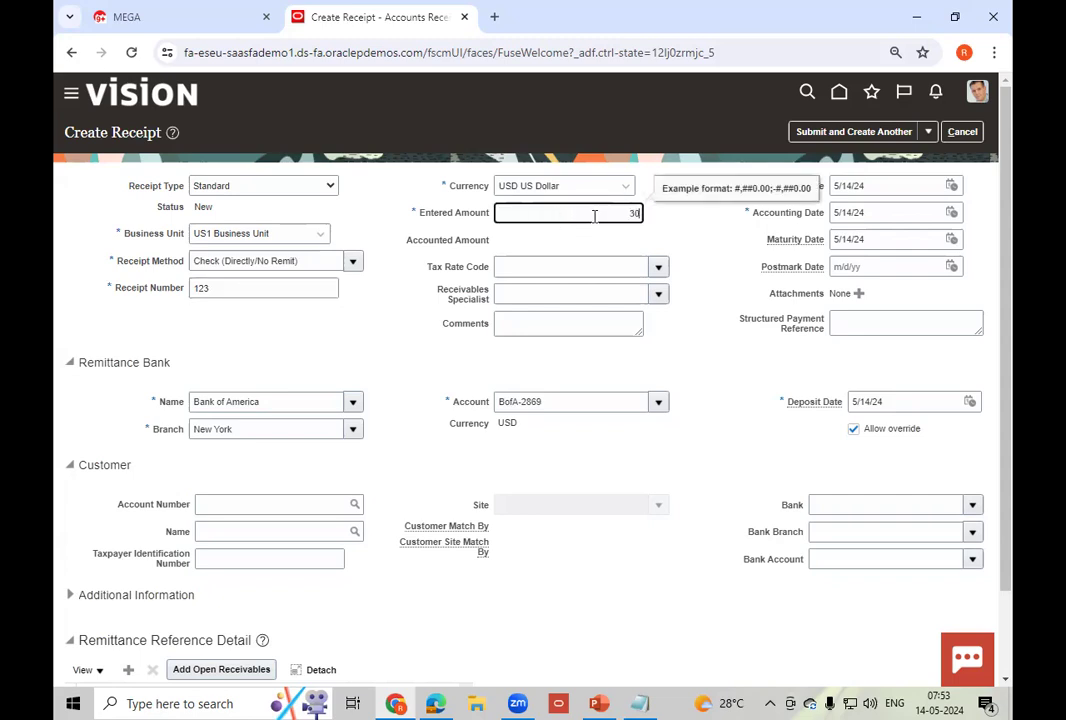
key("Tab")
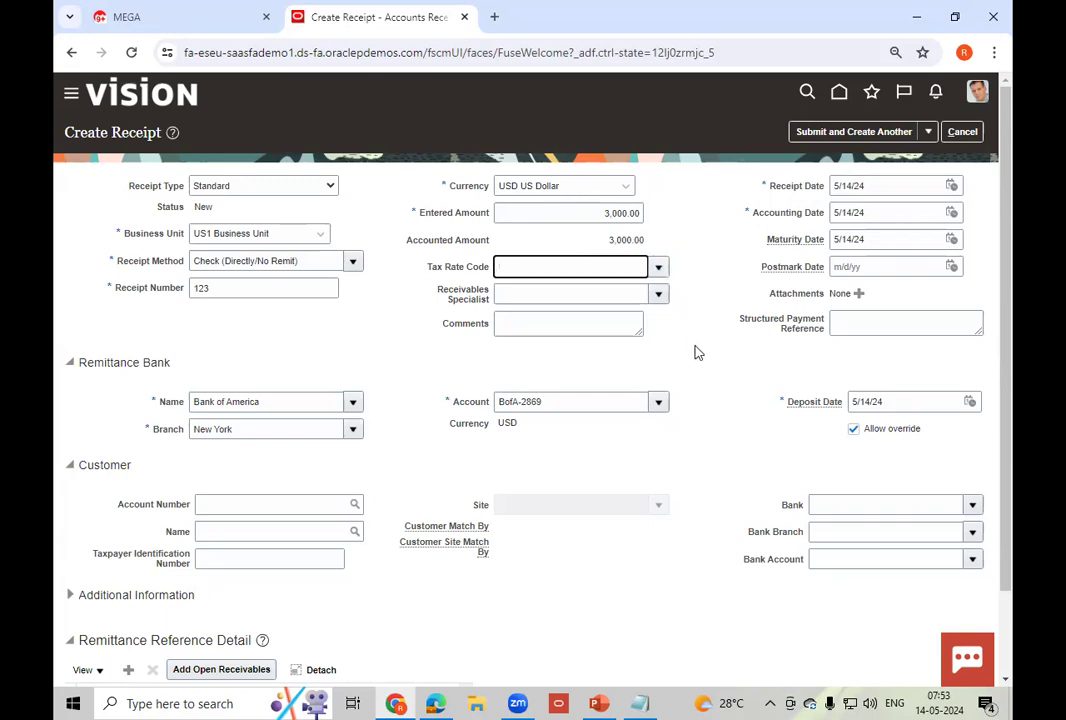
- Set the receipt's customer to Business World with San Jose as the site
left_click(241, 540)
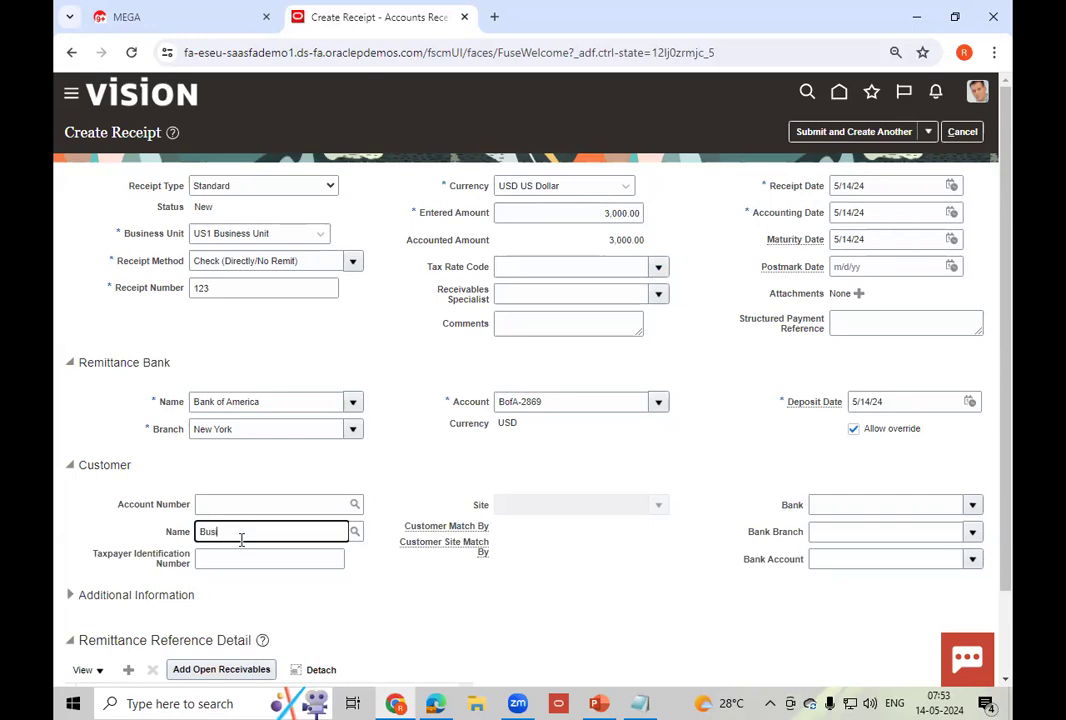
key("Tab")
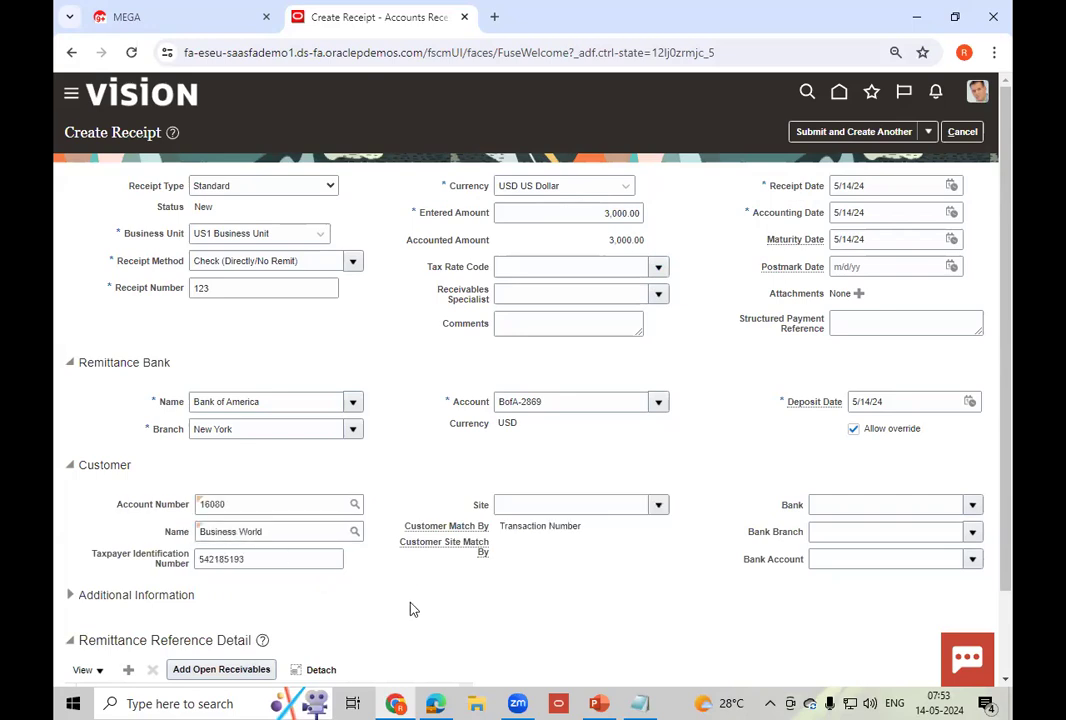
left_click(658, 505)
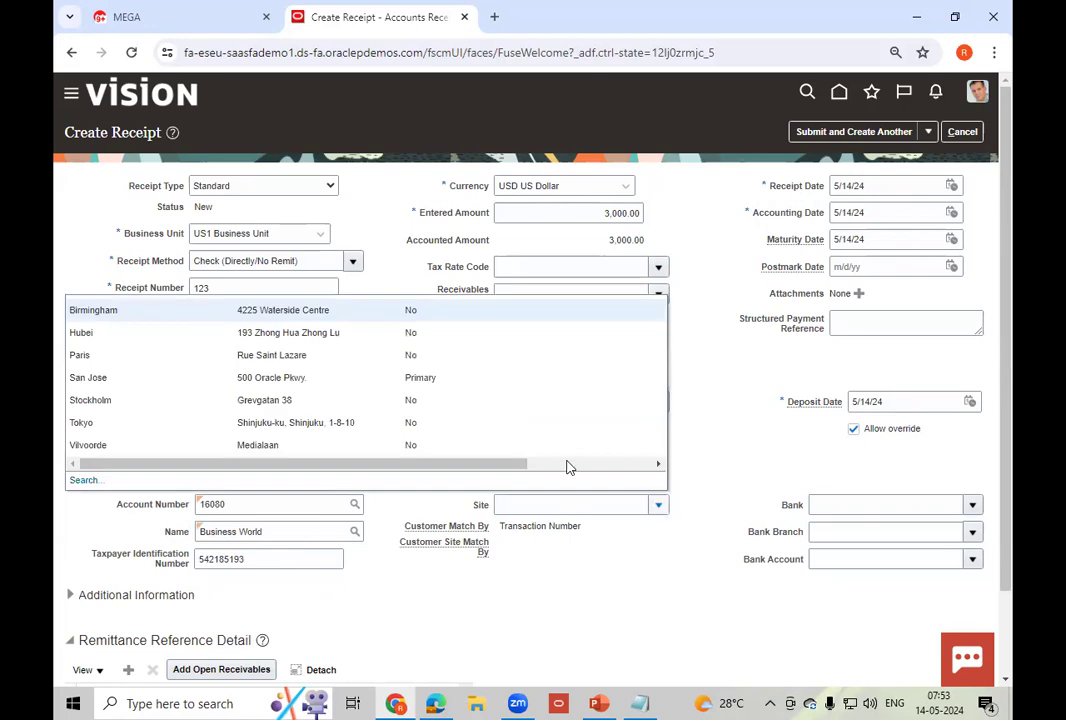
left_click(150, 377)
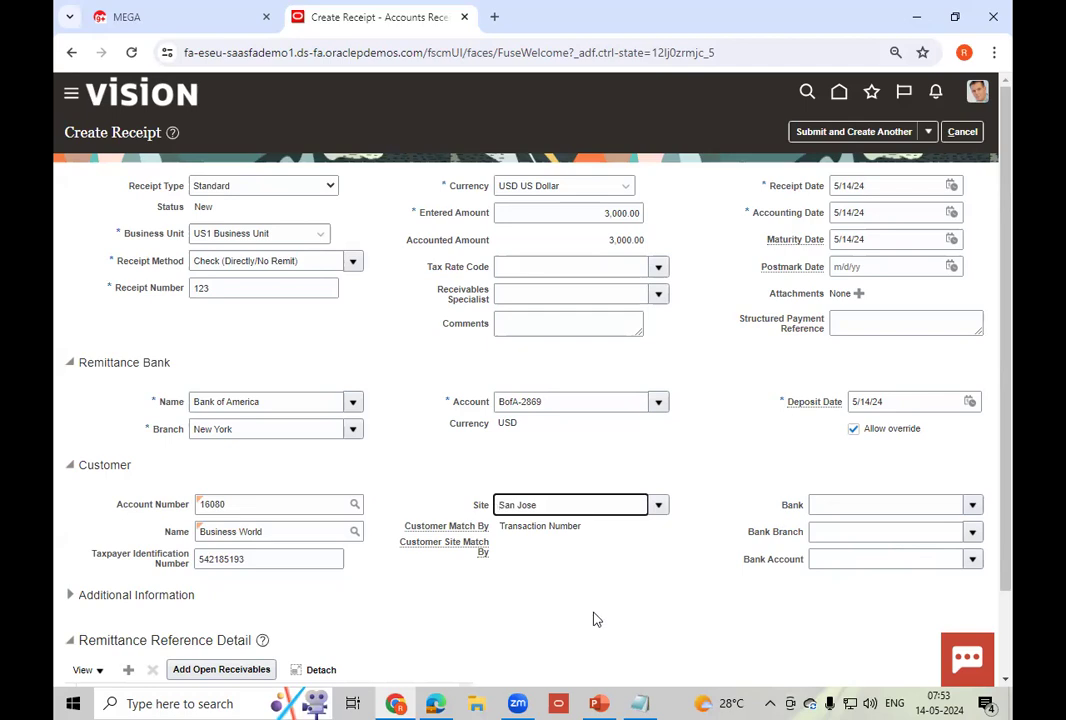
- Submit the receipt with the option to apply it manually
scroll(595, 619, "down", 2)
scroll(593, 619, "up", 2)
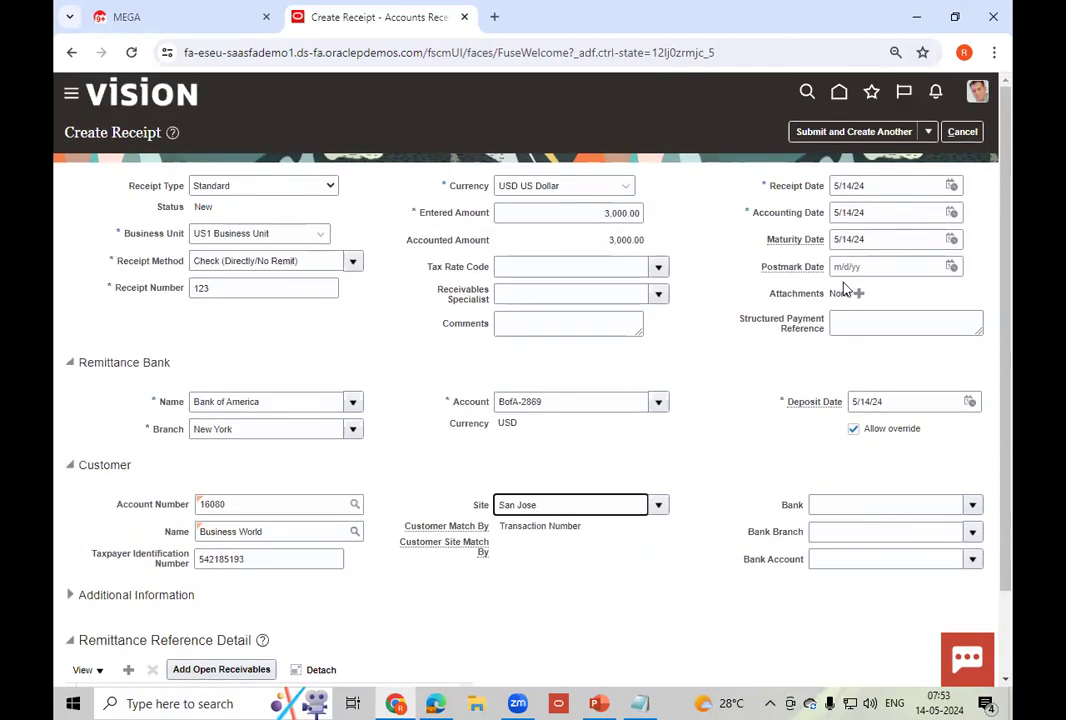
left_click(929, 134)
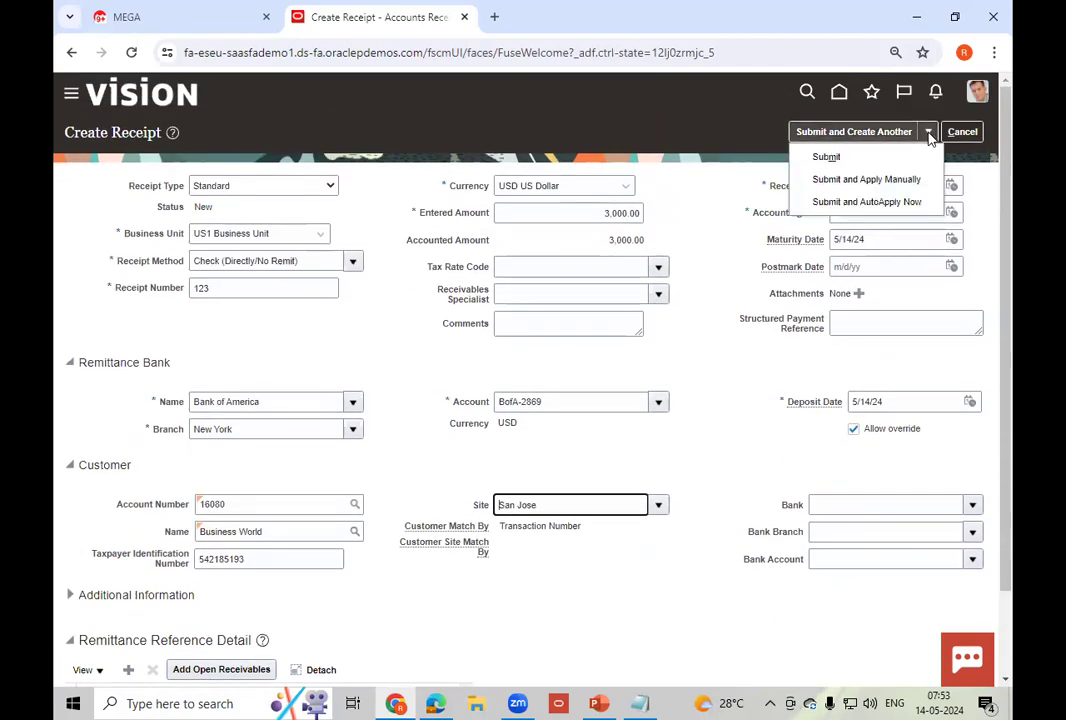
left_click(867, 181)
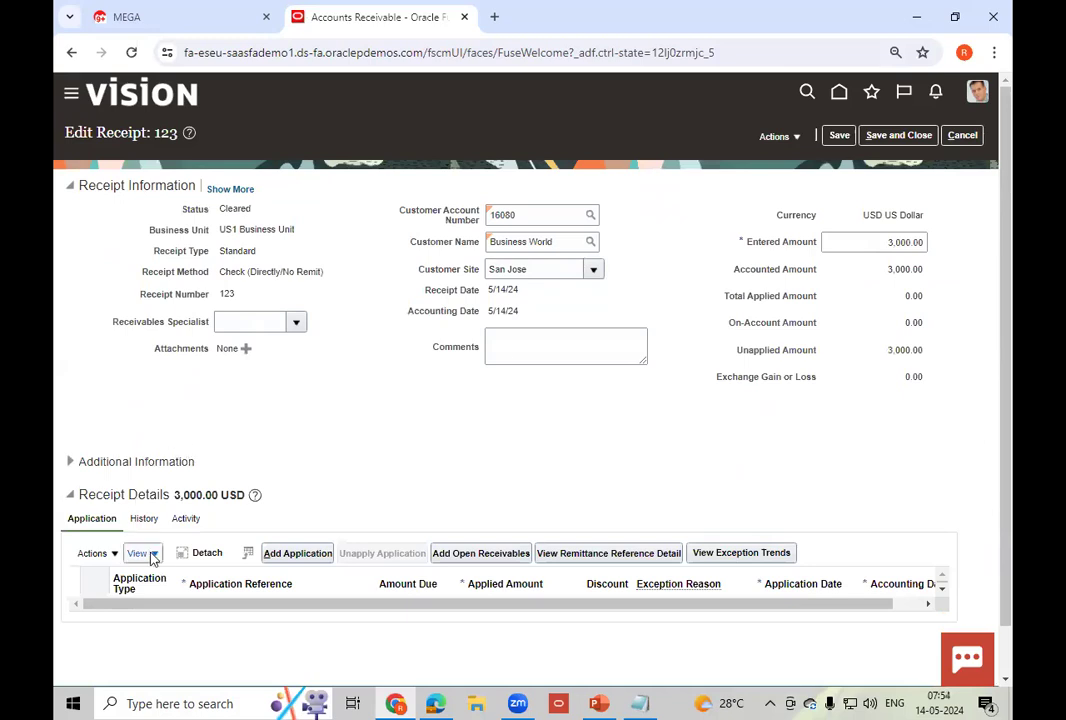
- Search the open receivables by the invoice's transaction number, copied from the Notepad notes, as the Receipt Reference Number
left_click(481, 553)
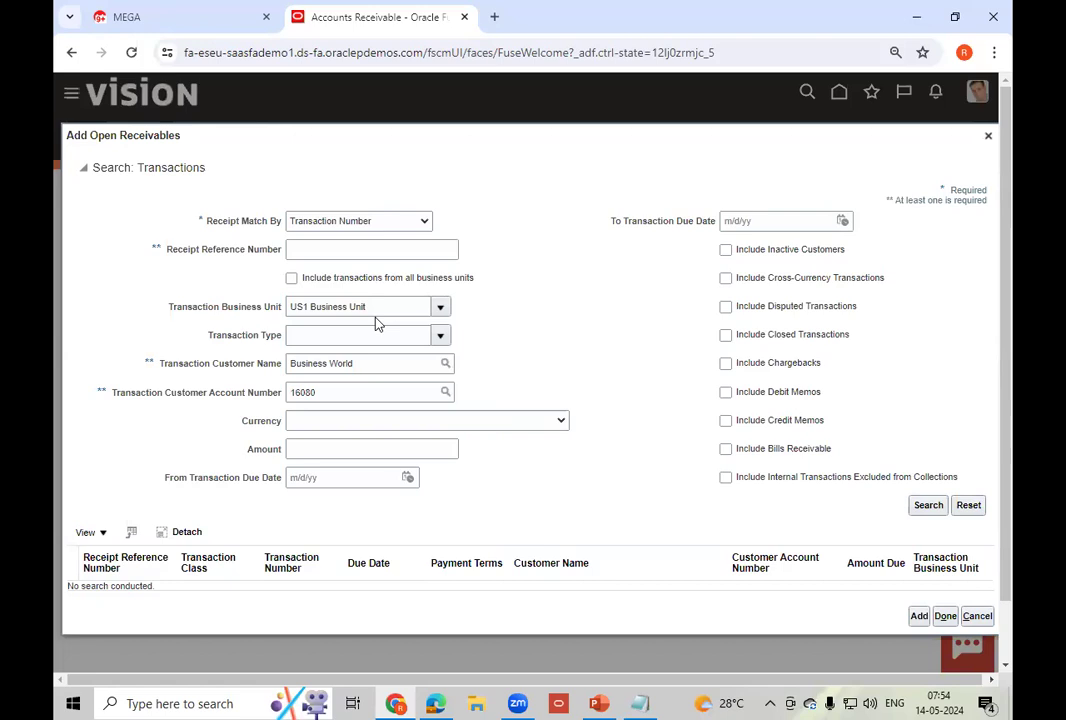
left_click(311, 250)
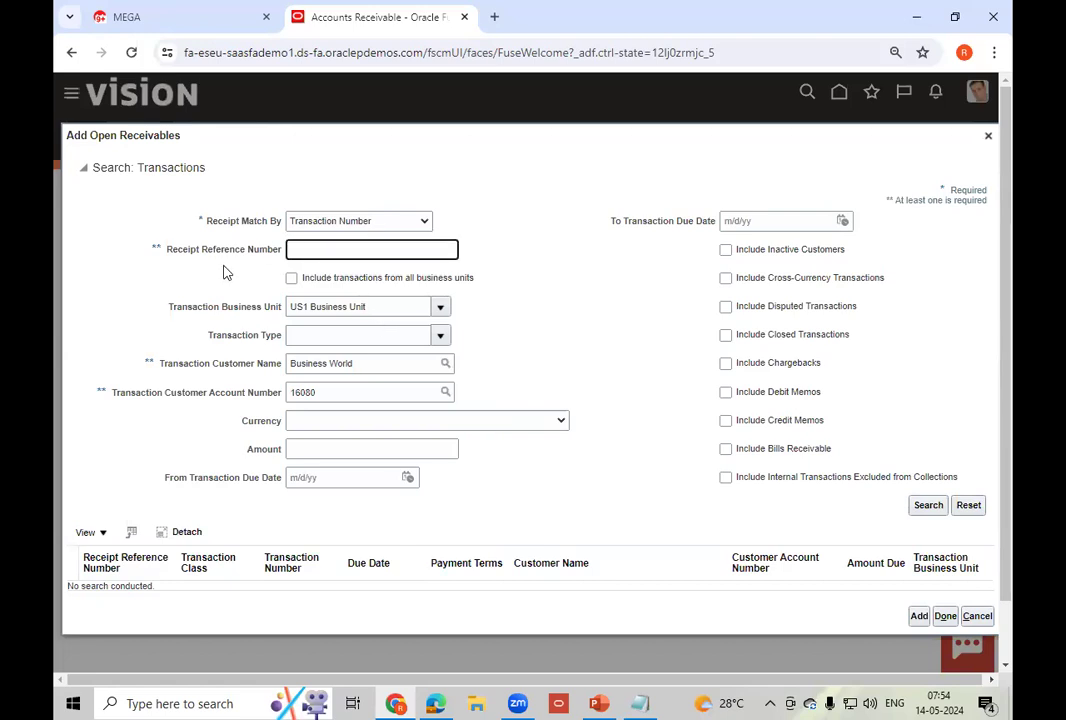
left_click(640, 704)
double_click(243, 347)
key("ctrl+c")
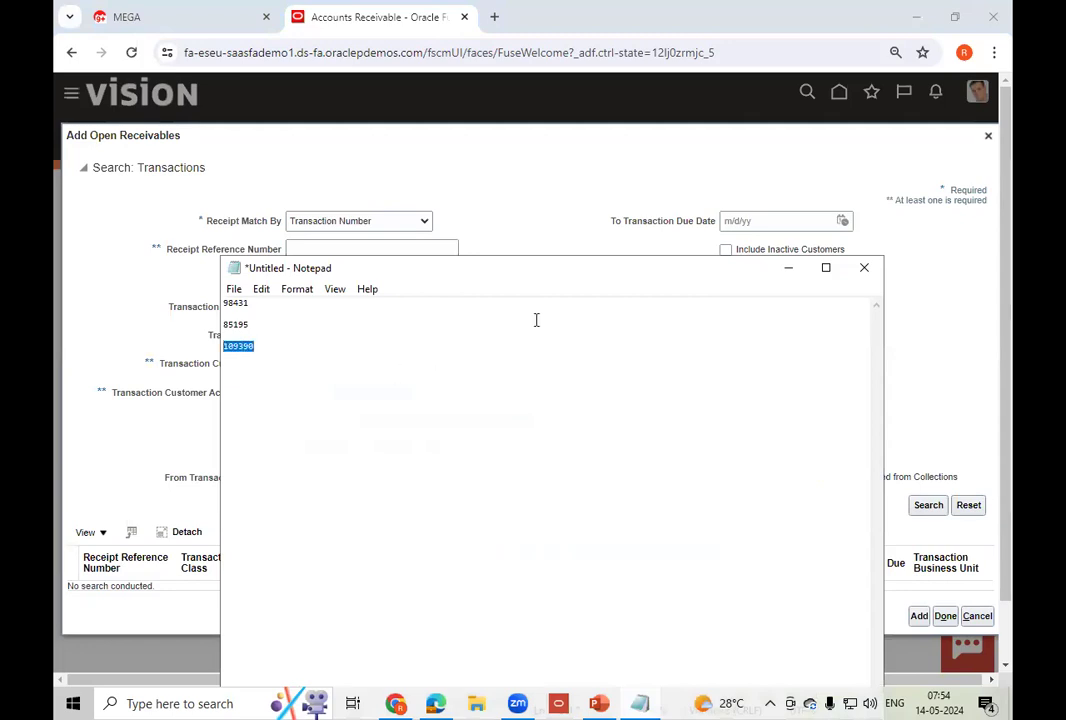
left_click(788, 268)
key("ctrl+v")
left_click(928, 505)
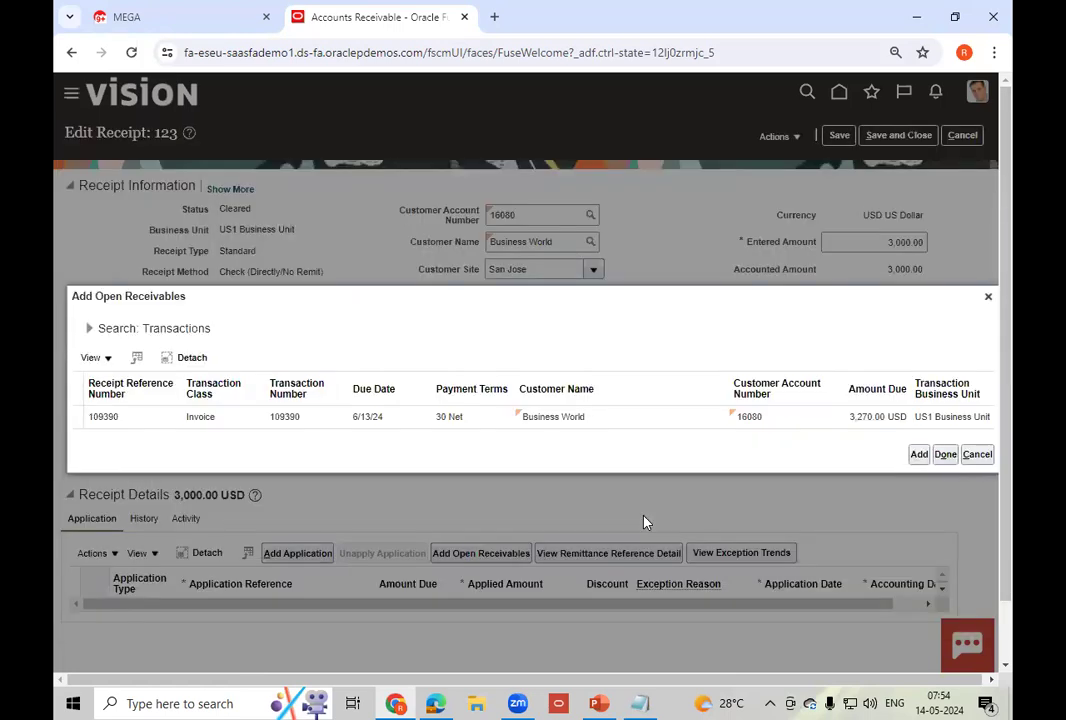
- Add the found Business World invoice to the receipt's applications and save the receipt
left_click(221, 419)
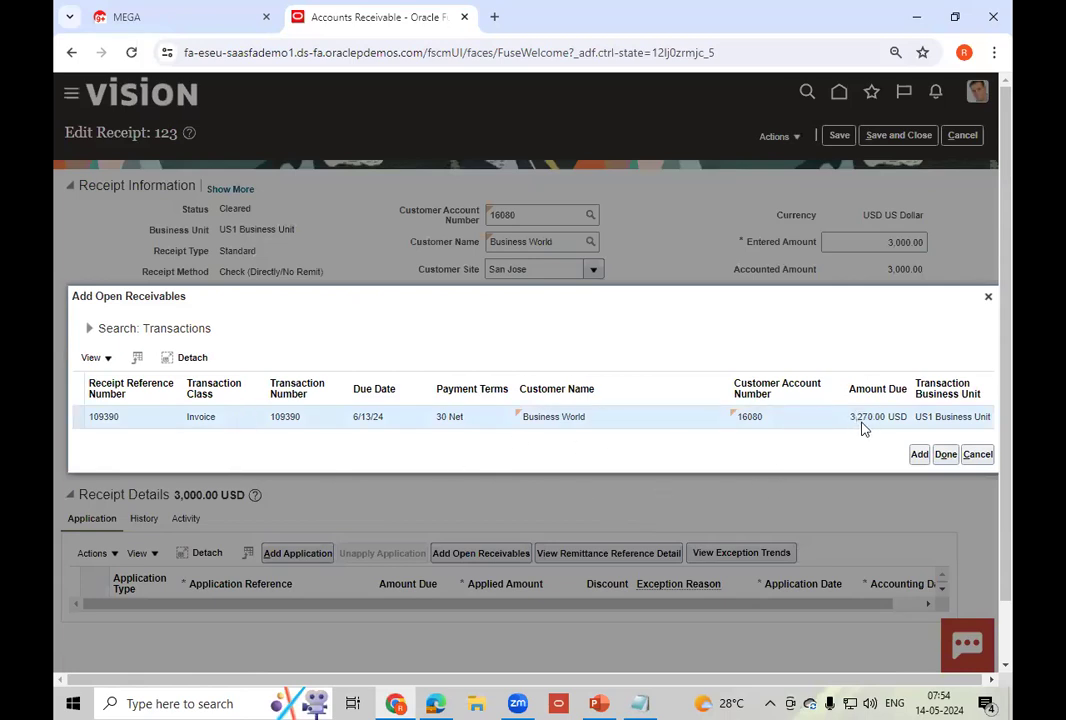
left_click(919, 454)
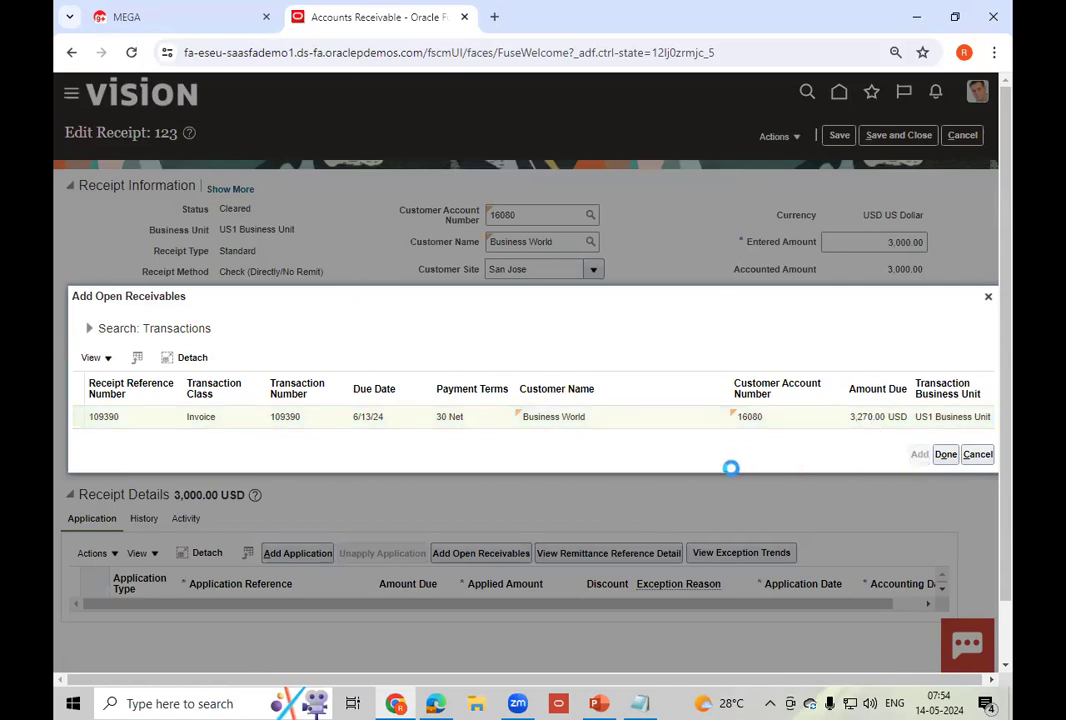
left_click(945, 455)
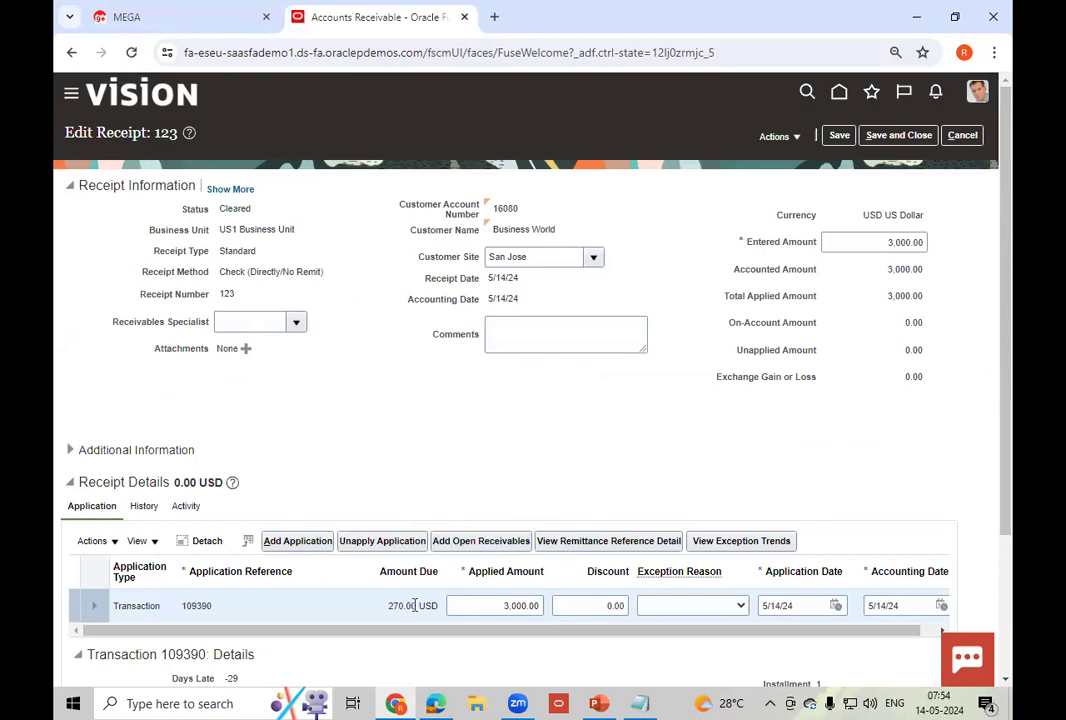
left_click(840, 136)
- Set the applied amount of the receipt's invoice application to 3,270.00 and dismiss the error
left_click(529, 605)
key("BackSpace")
key("BackSpace")
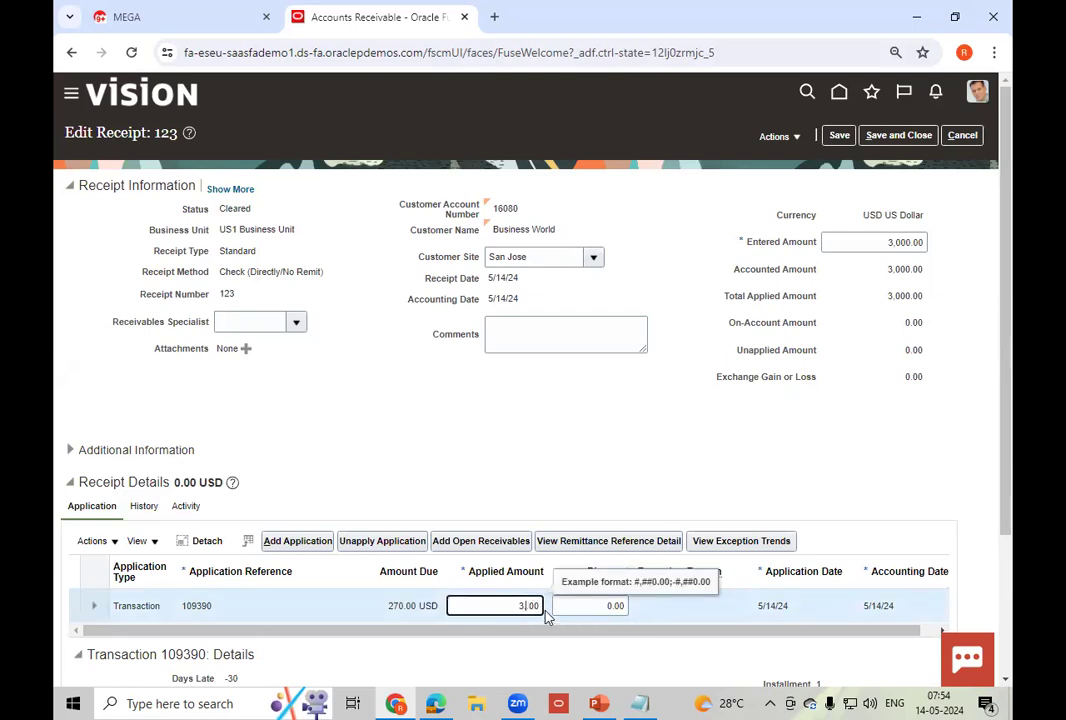
type("270")
left_click(563, 456)
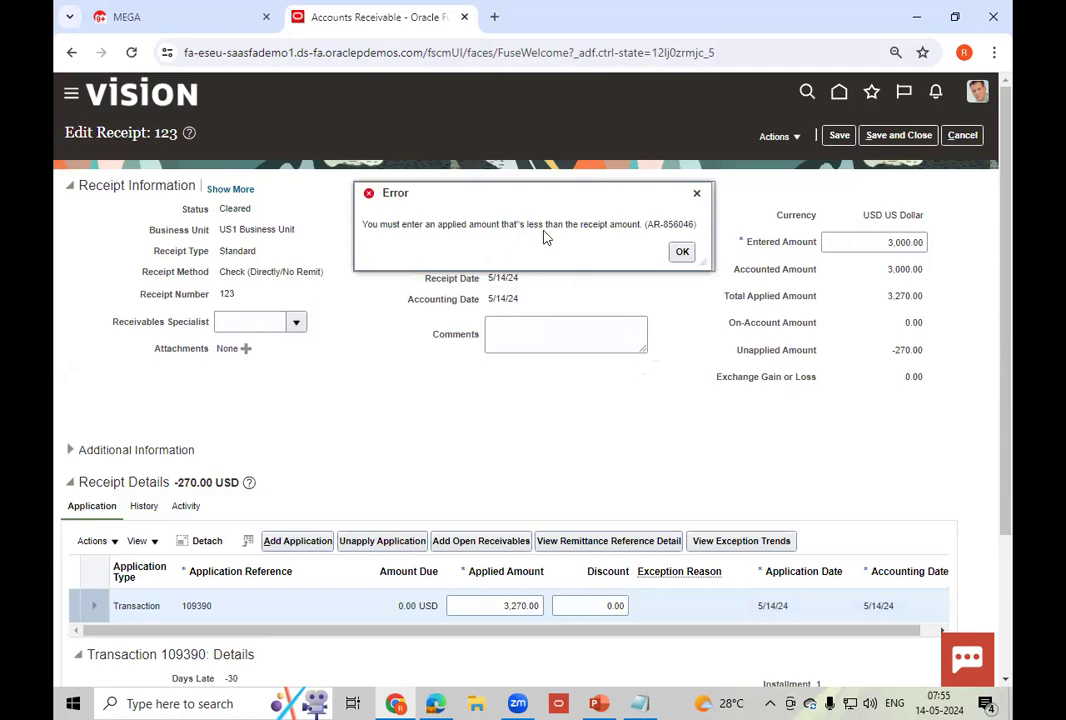
left_click(681, 251)
- Set the receipt's entered amount to 3,270.00 and save the receipt
left_click(908, 241)
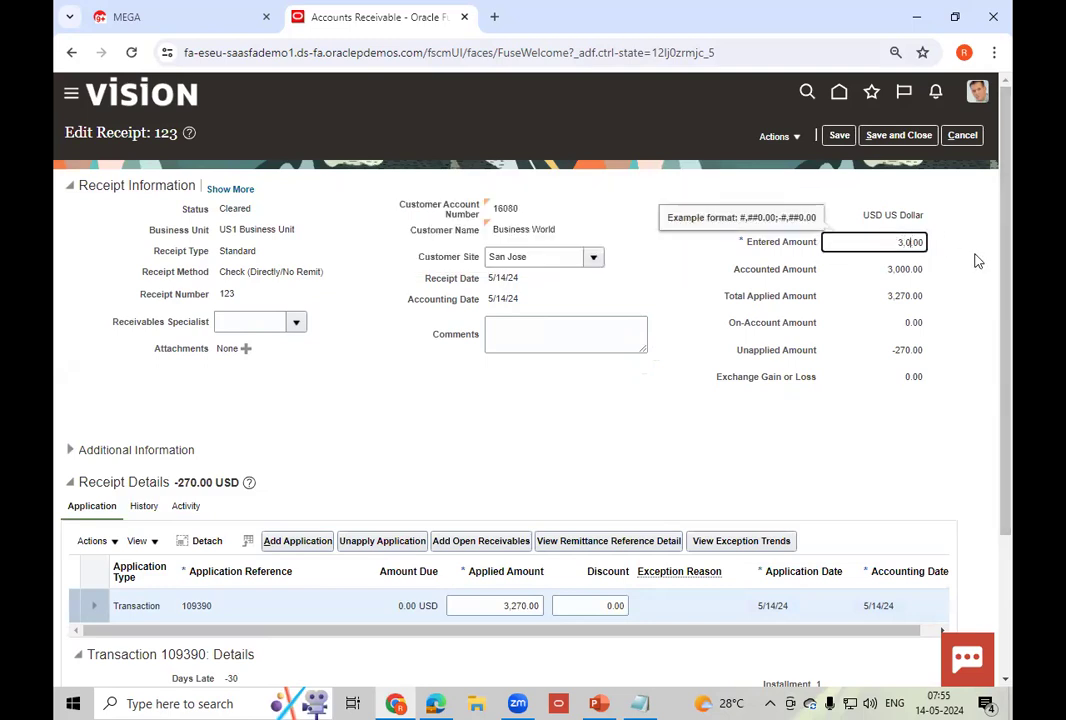
key("BackSpace")
key("BackSpace")
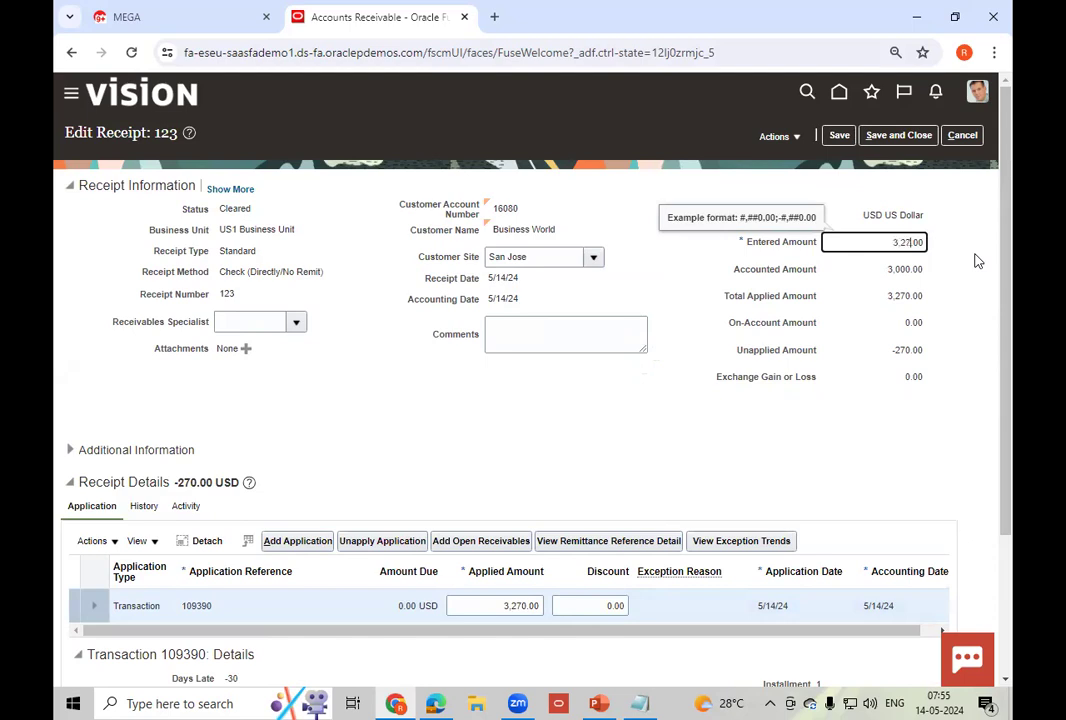
left_click(595, 401)
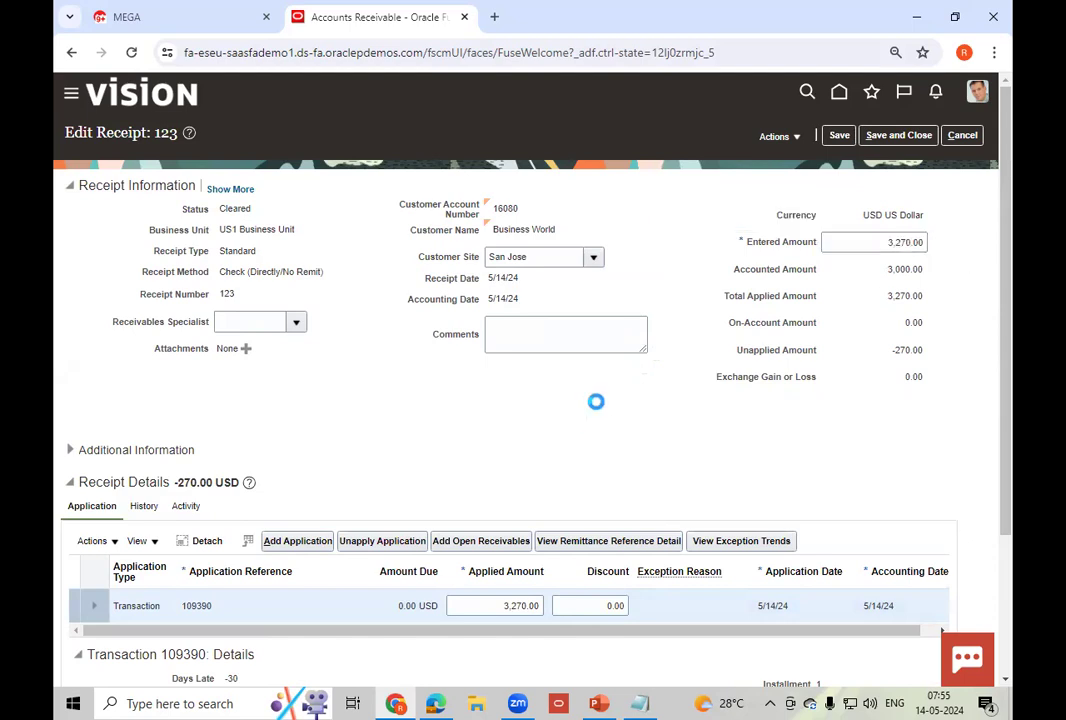
left_click(839, 135)
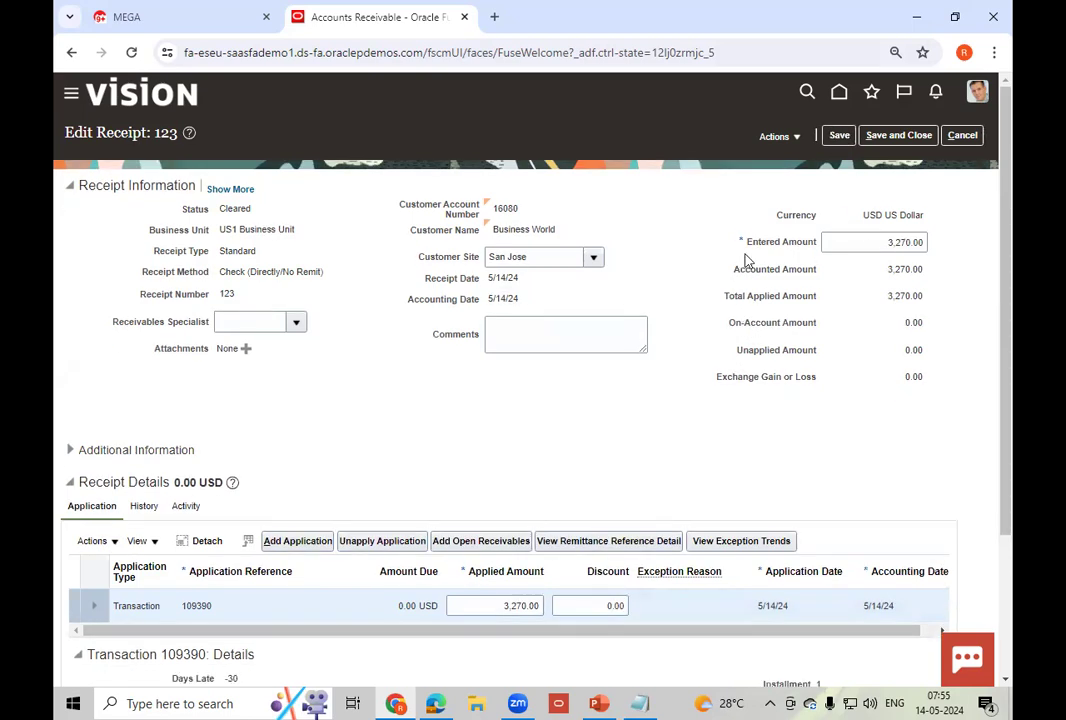
- Post the receipt to the ledger and review its accounting lines before saving and closing it
left_click(794, 137)
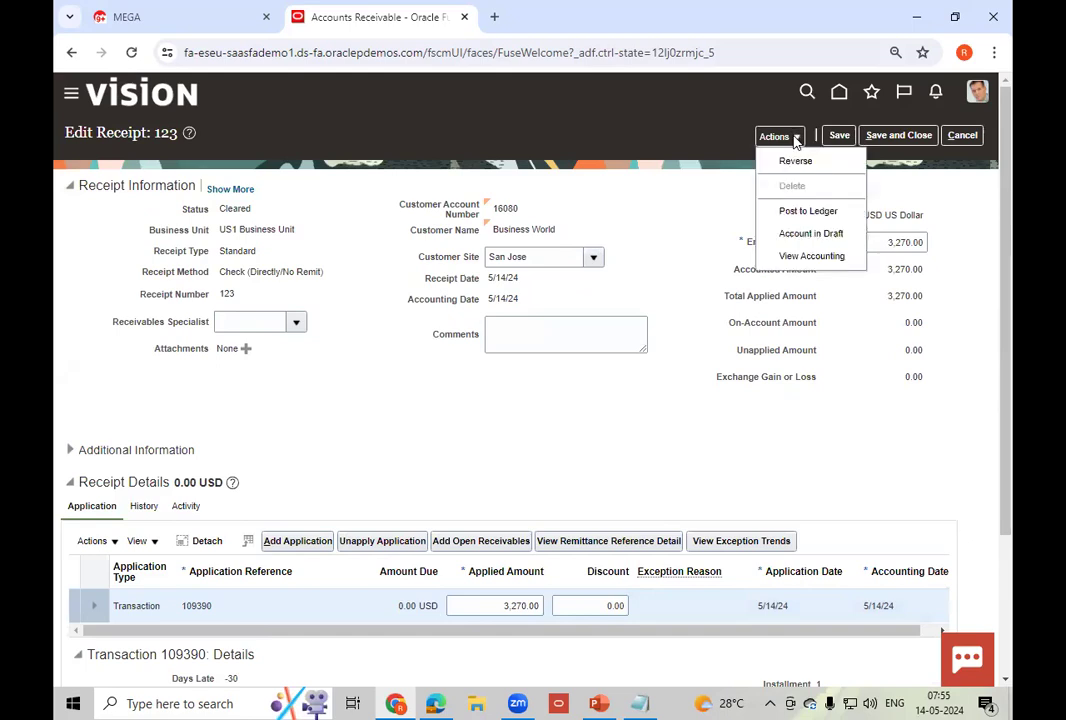
left_click(813, 213)
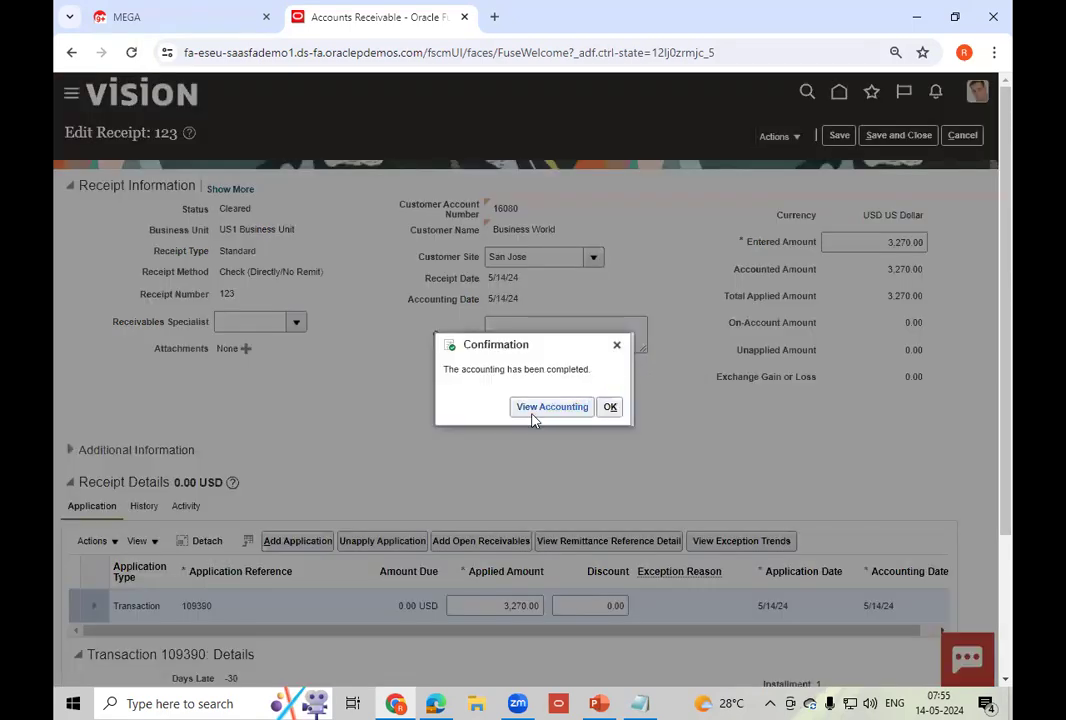
left_click(537, 412)
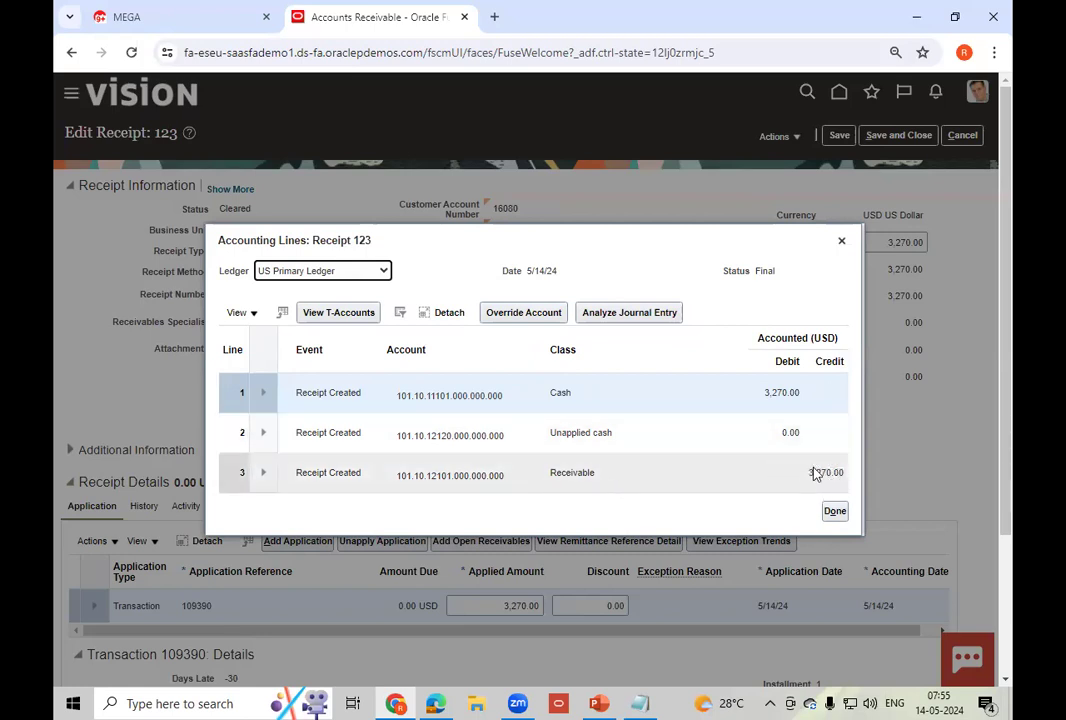
left_click(835, 512)
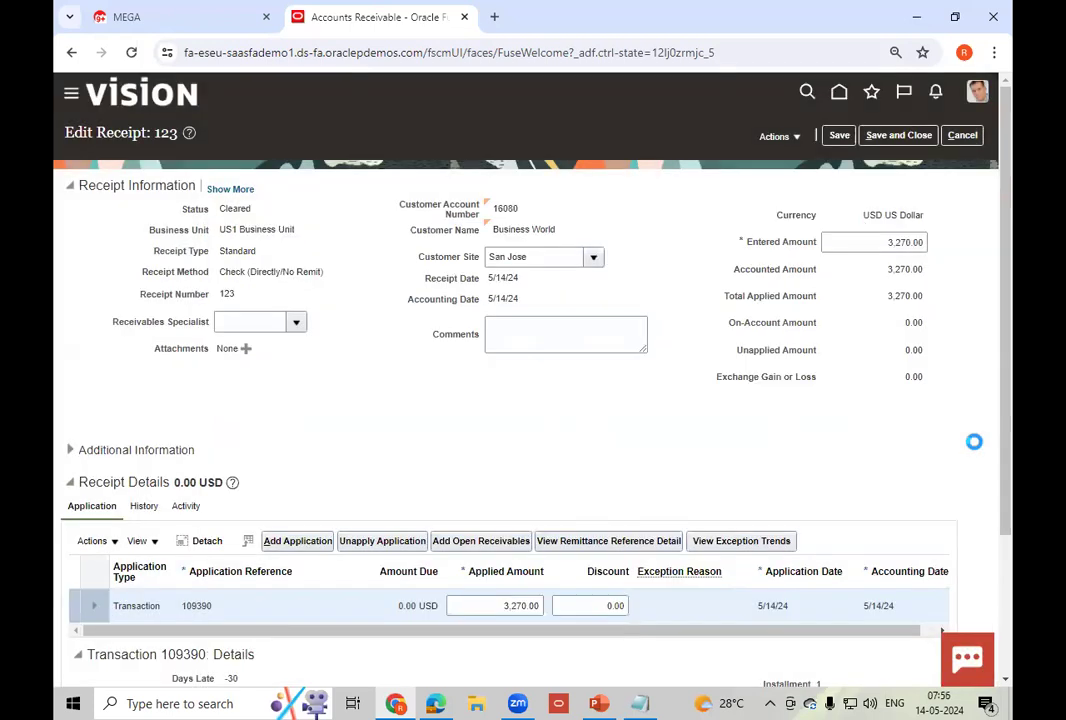
left_click(897, 140)
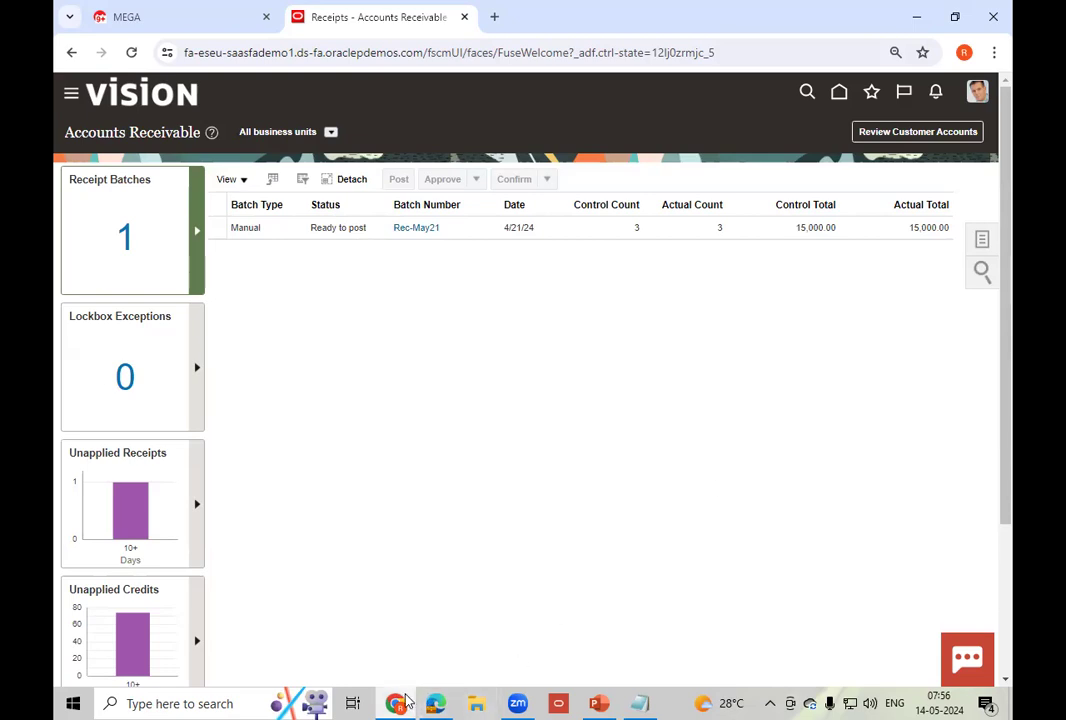
- Switch to the Edge window with the Business World sales order and refresh the order's status
mouse_move(400, 703)
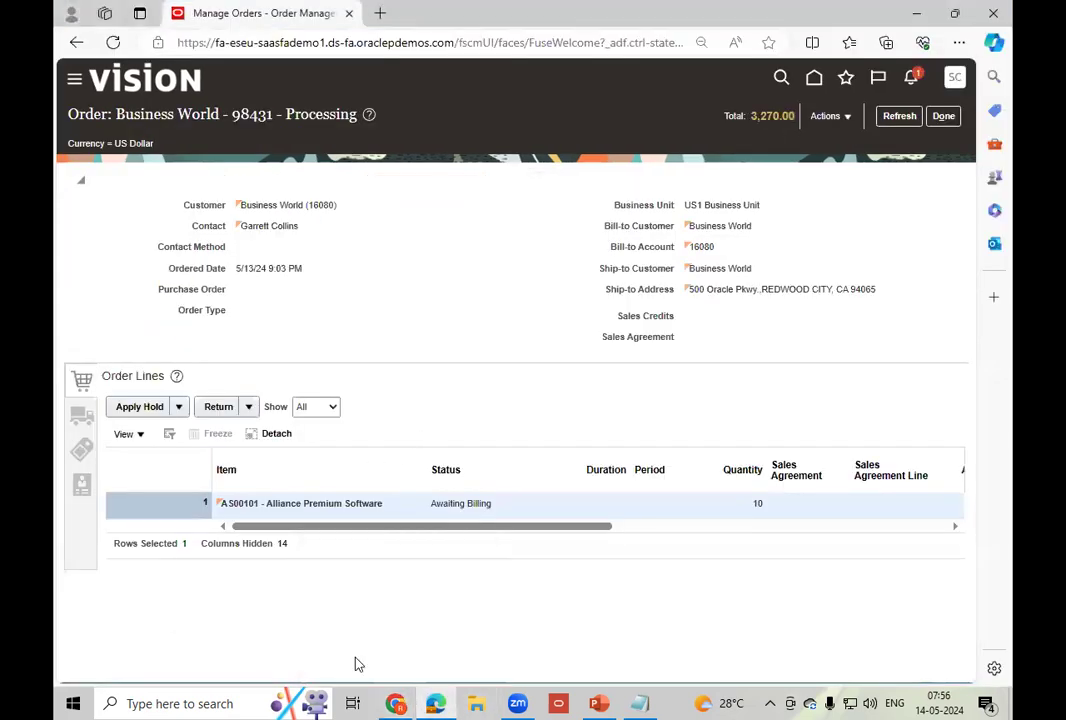
left_click(434, 703)
left_click(434, 703)
left_click(897, 117)
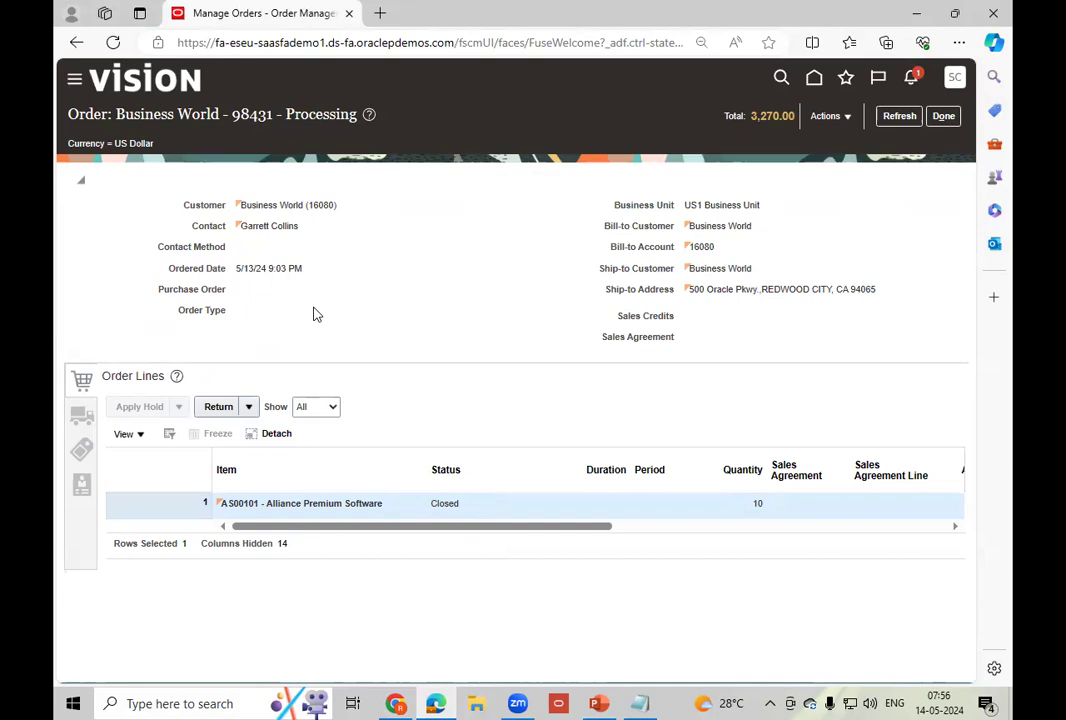
- Start a return for the AS00101 order line with a return quantity of 5
left_click(249, 410)
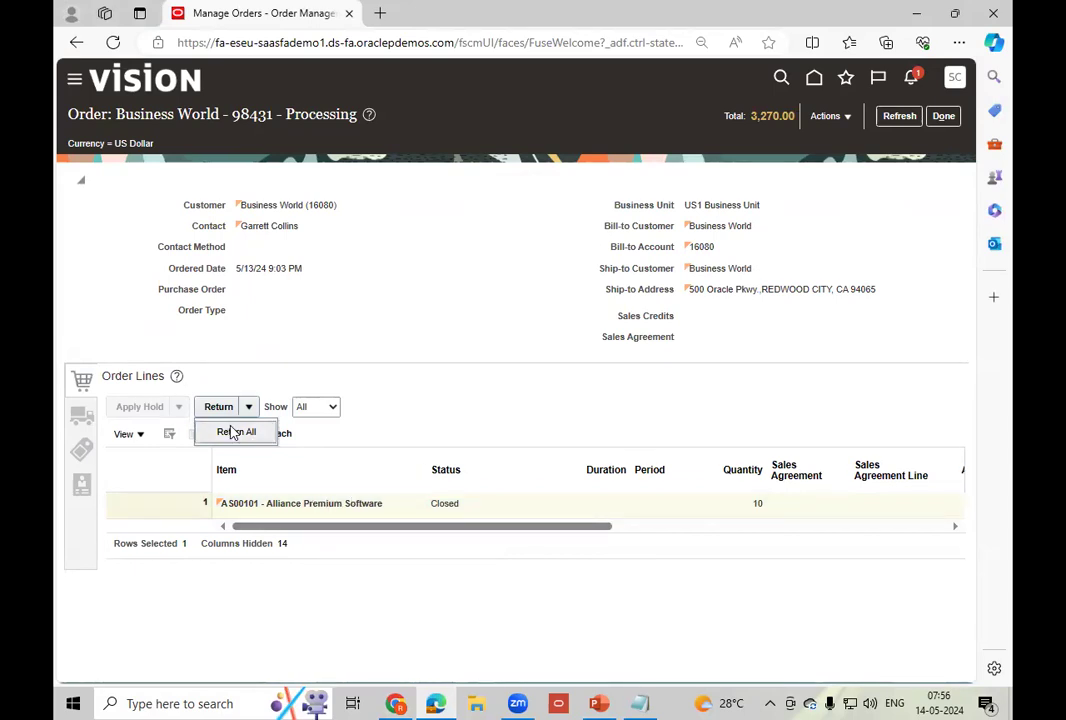
left_click(517, 514)
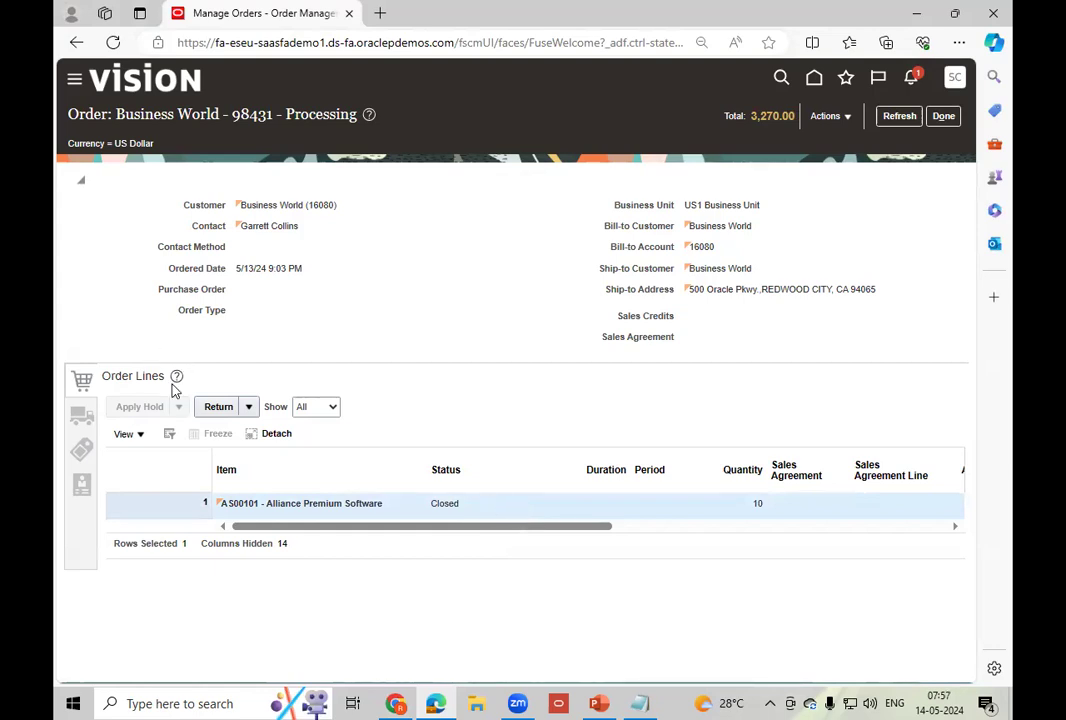
left_click(214, 408)
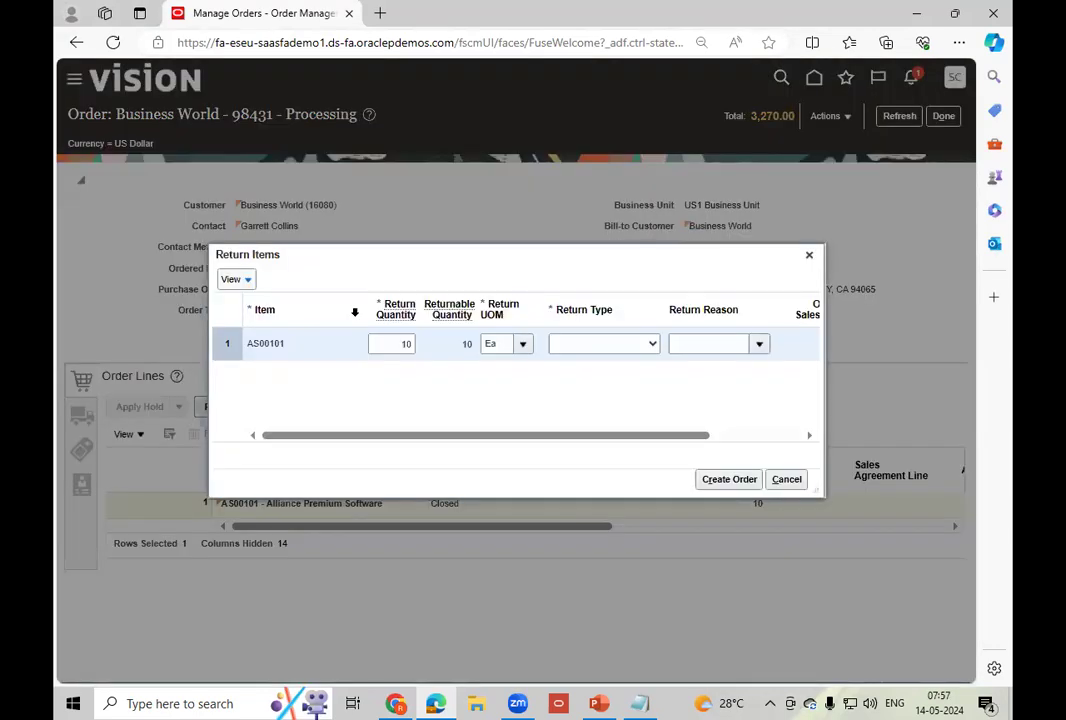
left_click(376, 344)
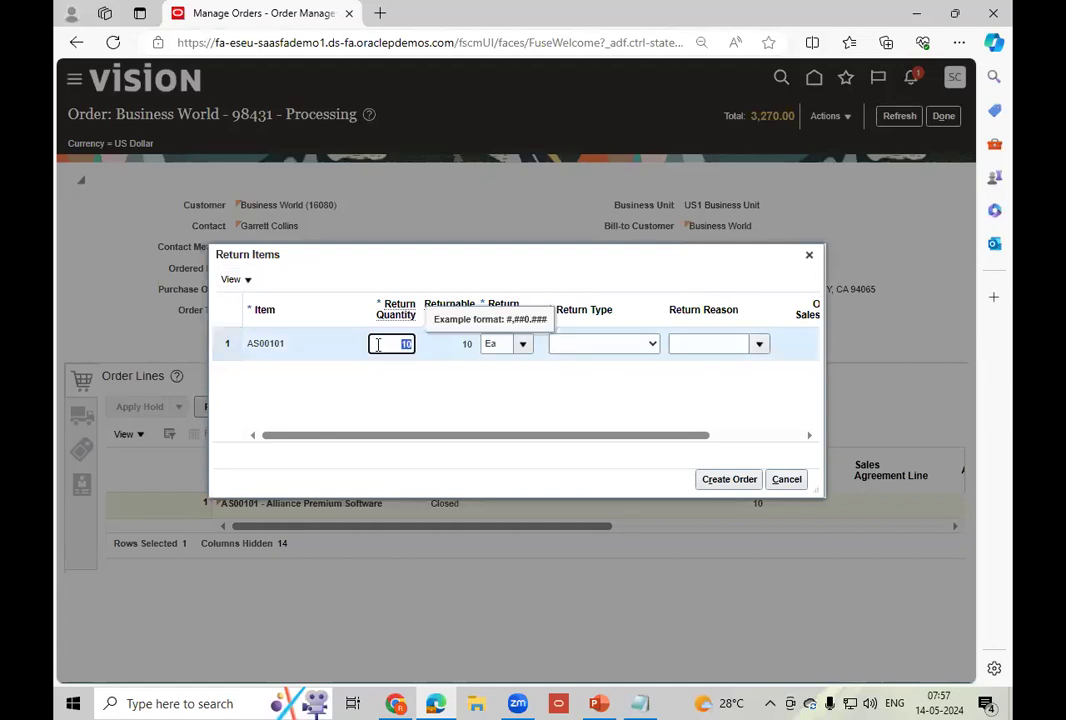
type("5")
key("Tab")
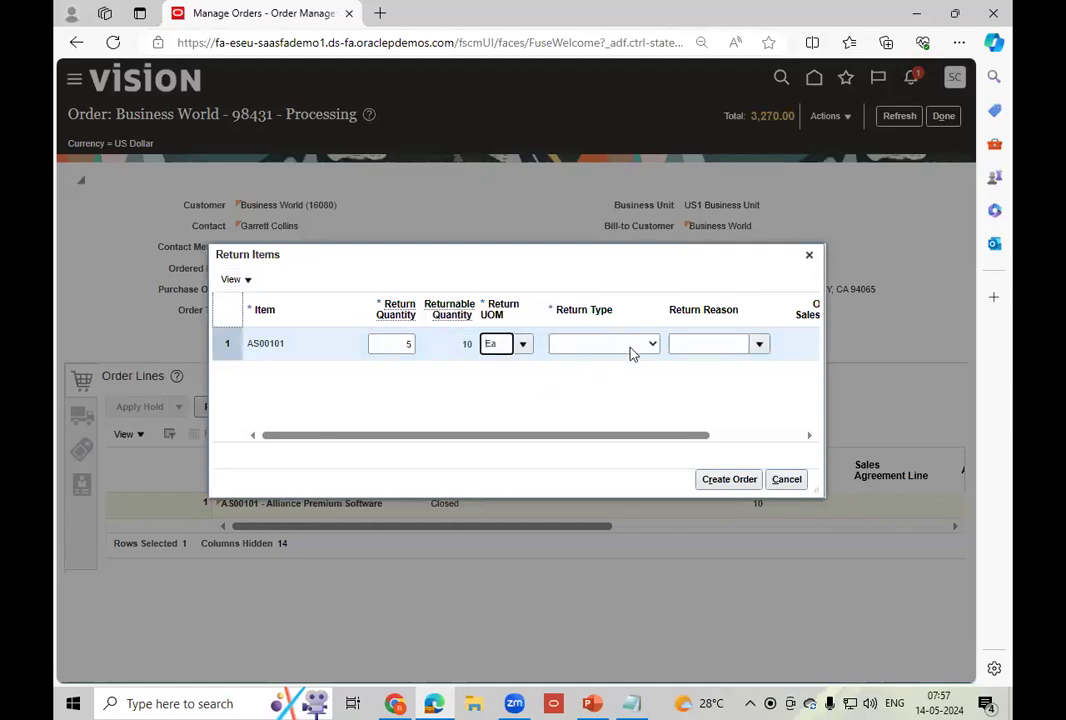
- Set the return reason to Product damaged and the type to Return for credit and return the item, and create the return order
left_click(631, 353)
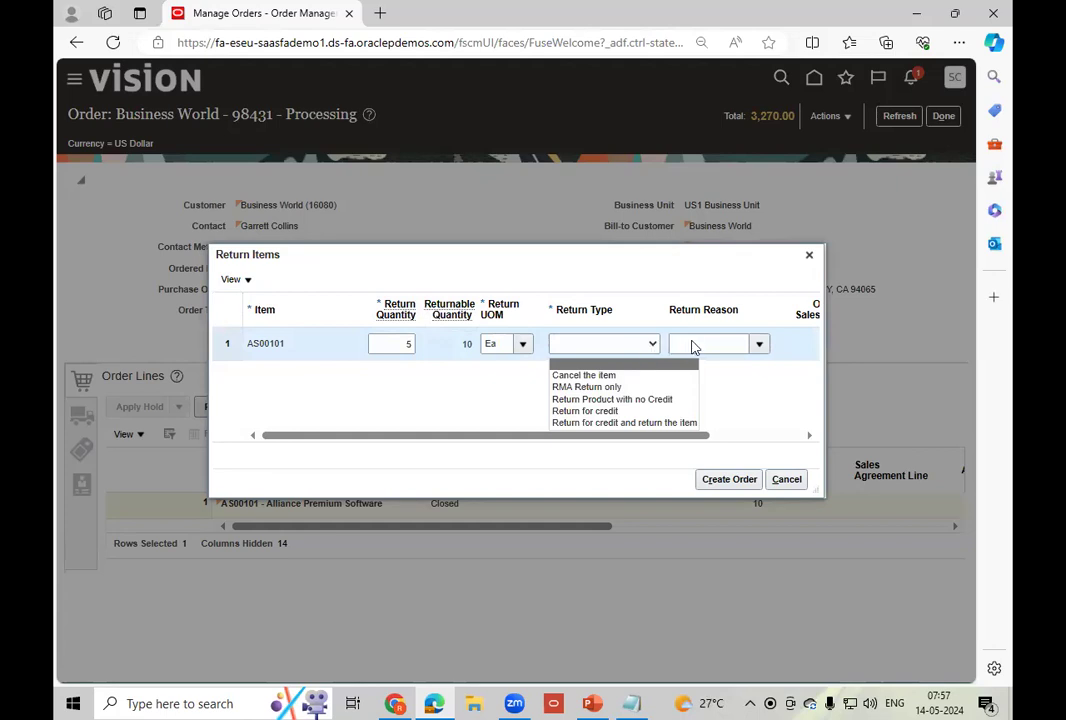
left_click(759, 343)
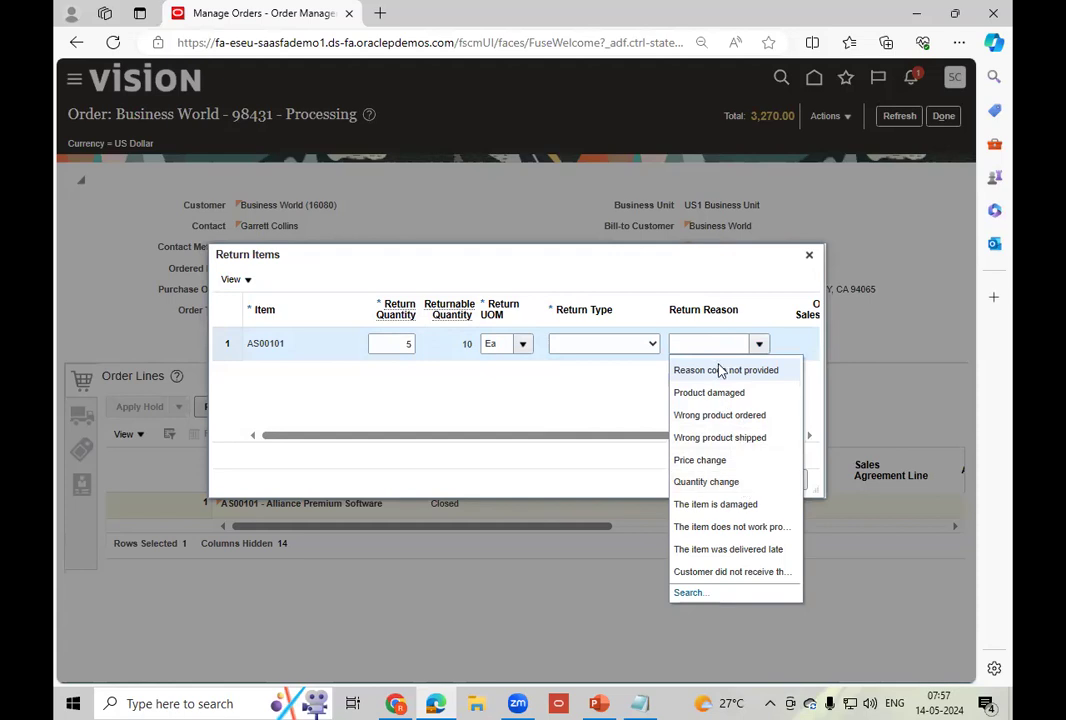
left_click(727, 393)
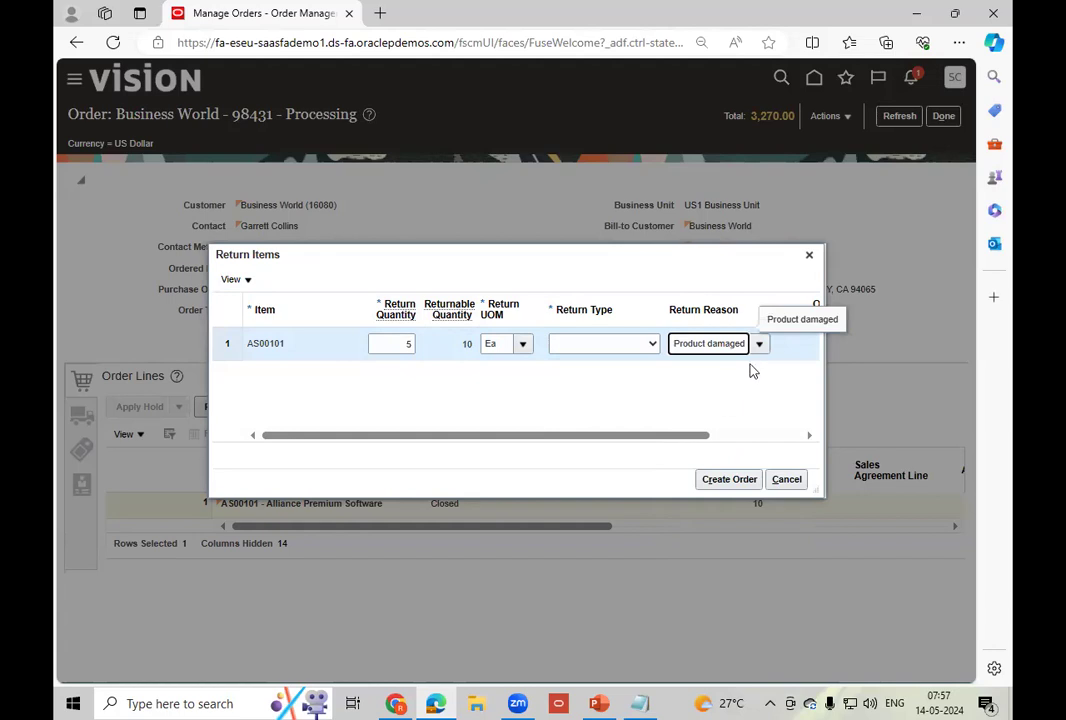
left_click(594, 347)
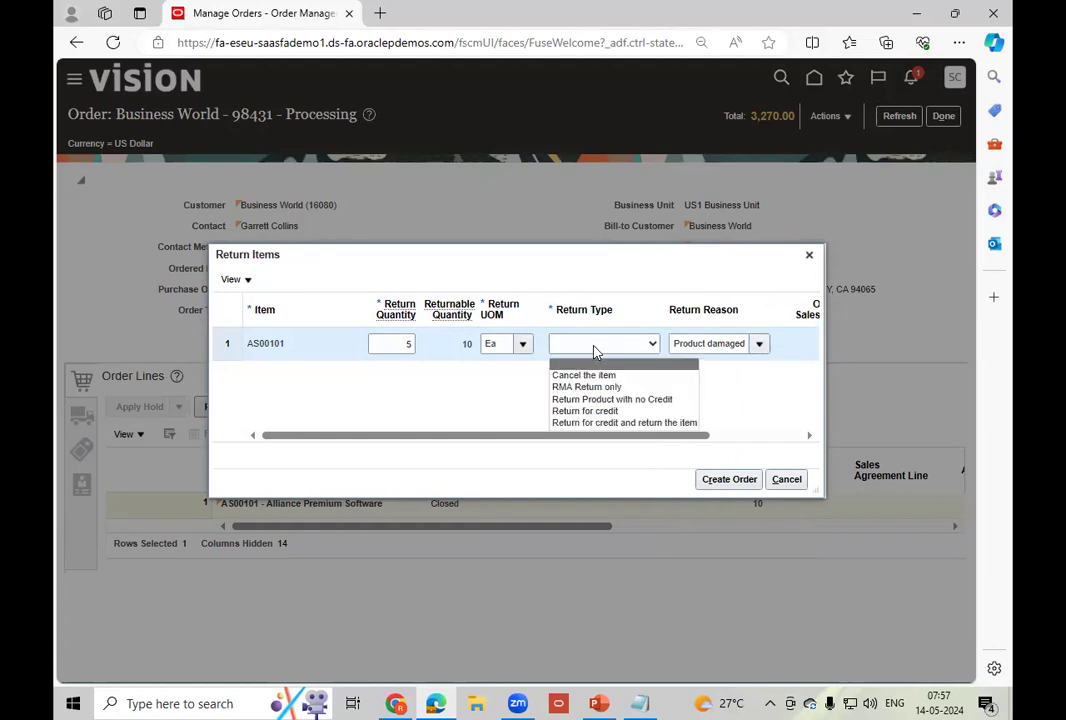
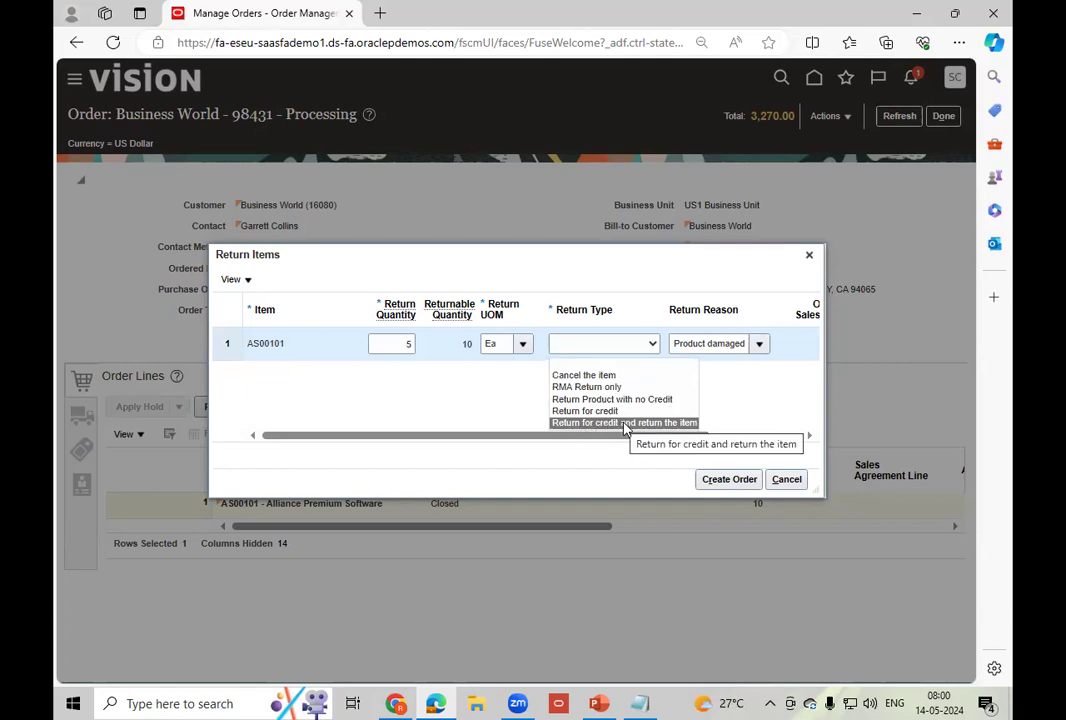
left_click(625, 424)
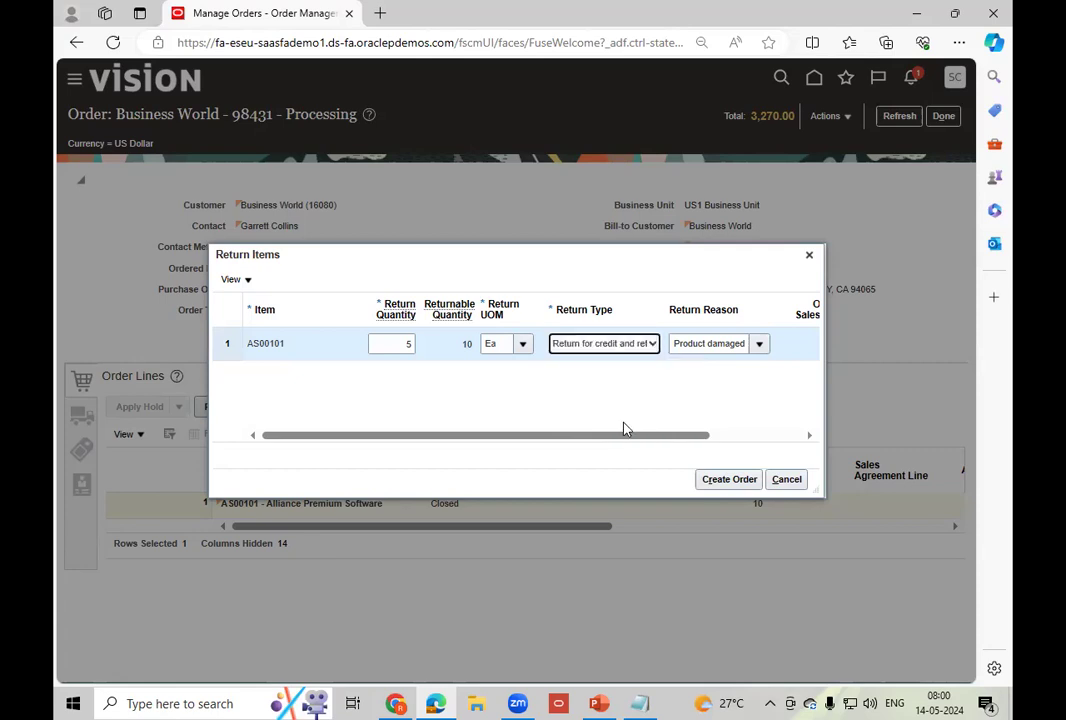
left_click(720, 490)
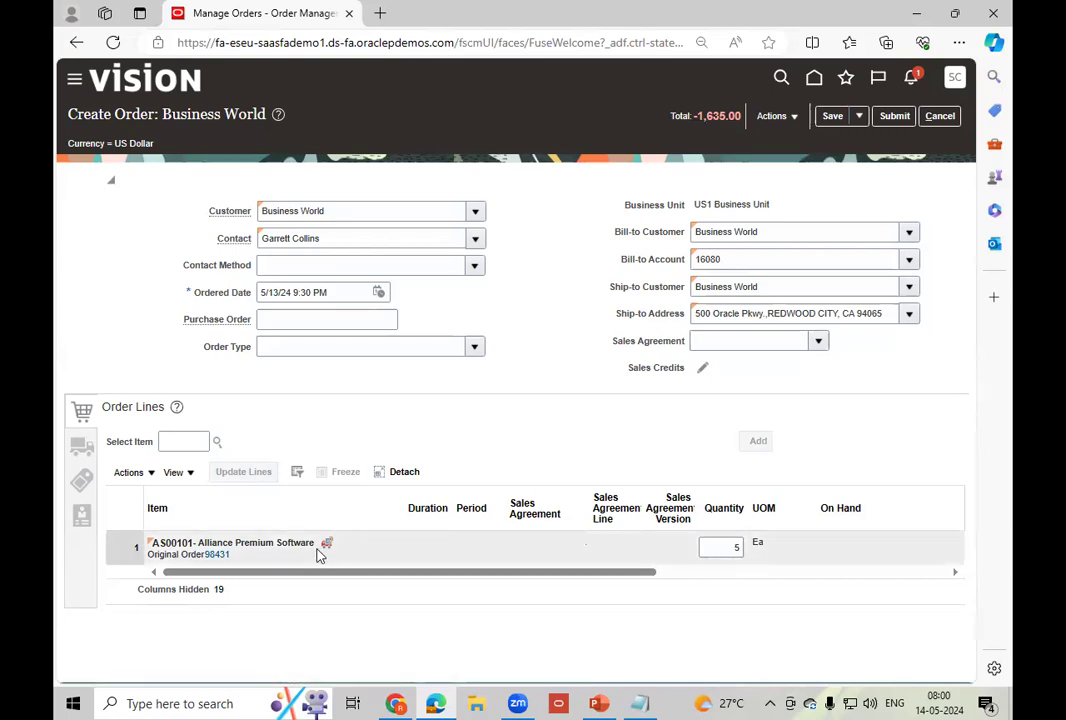
- Save the new return order for the 5 AS00101 units and submit it
left_click(433, 556)
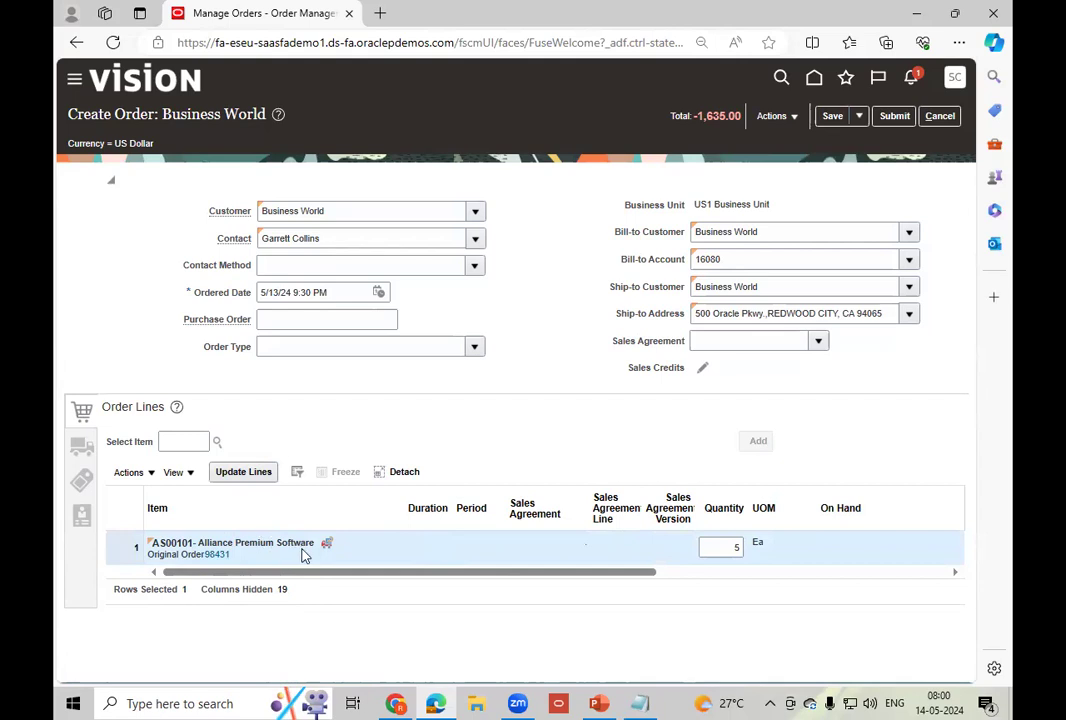
left_click(830, 116)
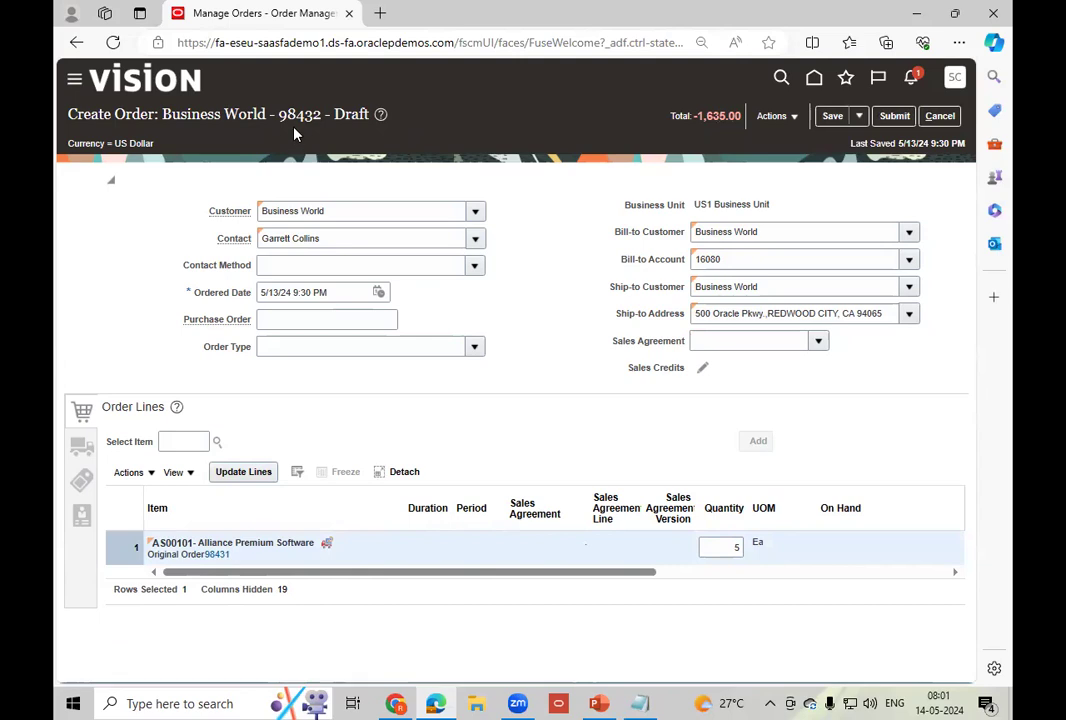
left_click(895, 115)
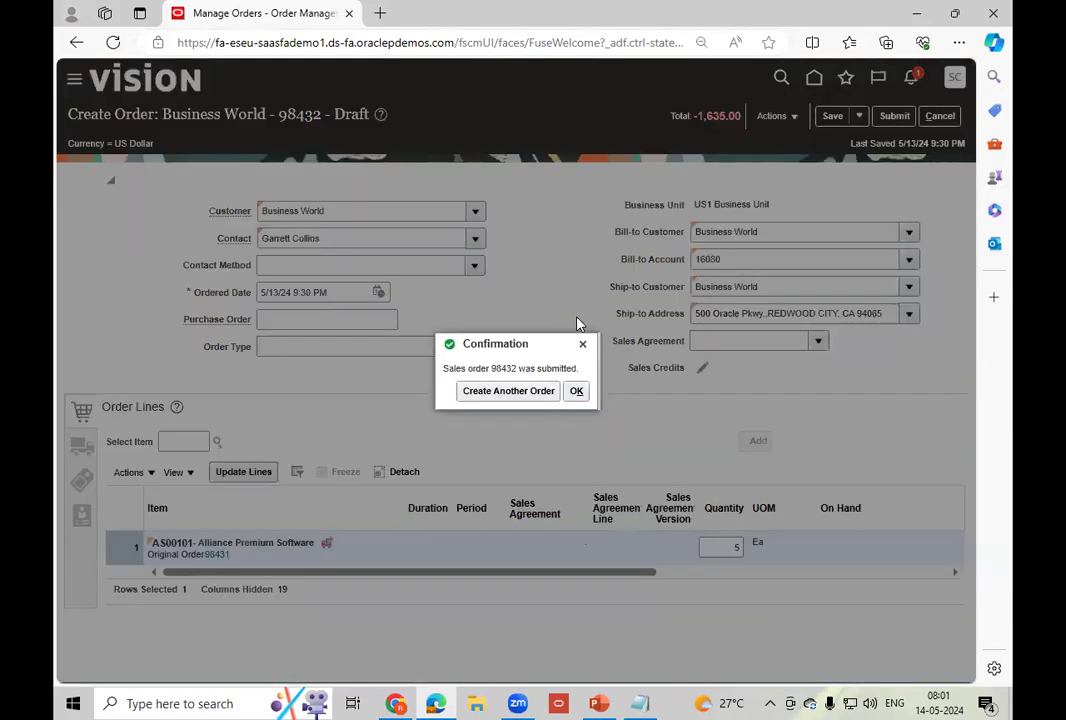
- Copy the submitted return order's number into the Notepad notes on a new line, and close the order confirmation
double_click(502, 368)
key("ctrl+c")
left_click(640, 703)
left_click(321, 356)
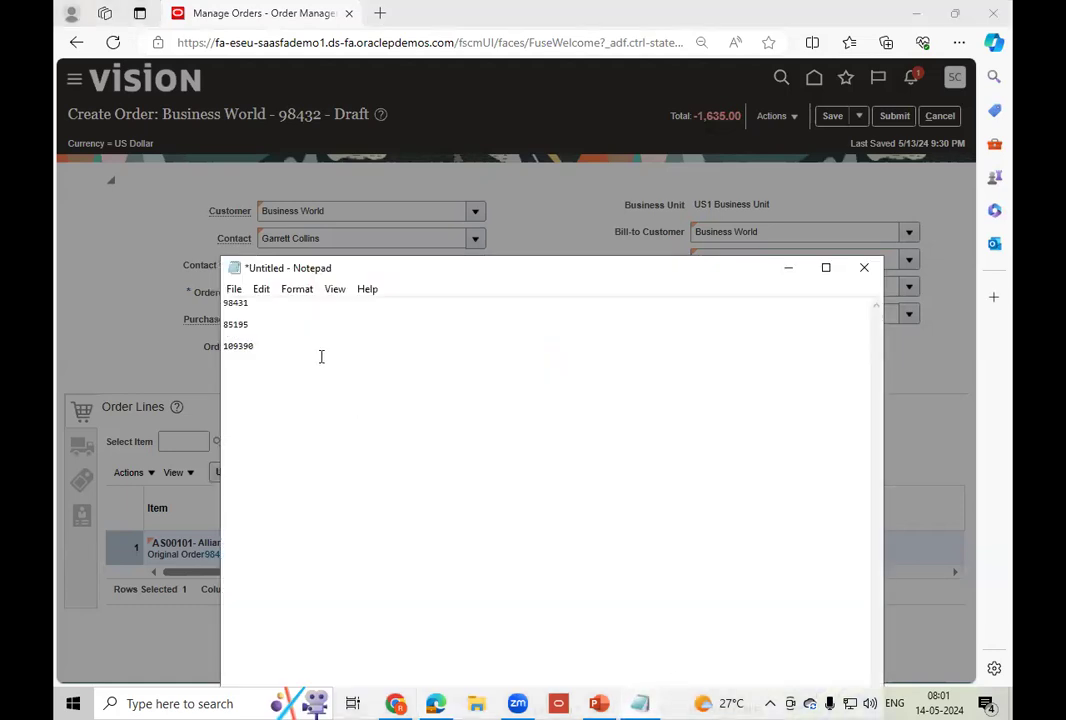
key("Return")
key("ctrl+v")
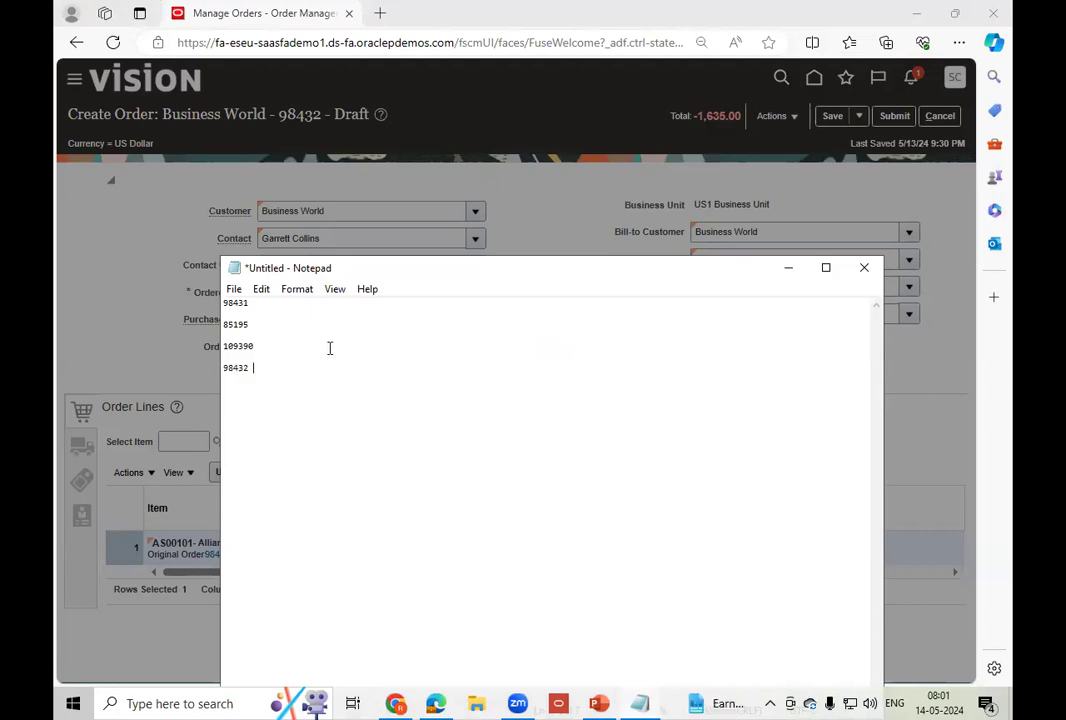
double_click(233, 369)
left_click(788, 267)
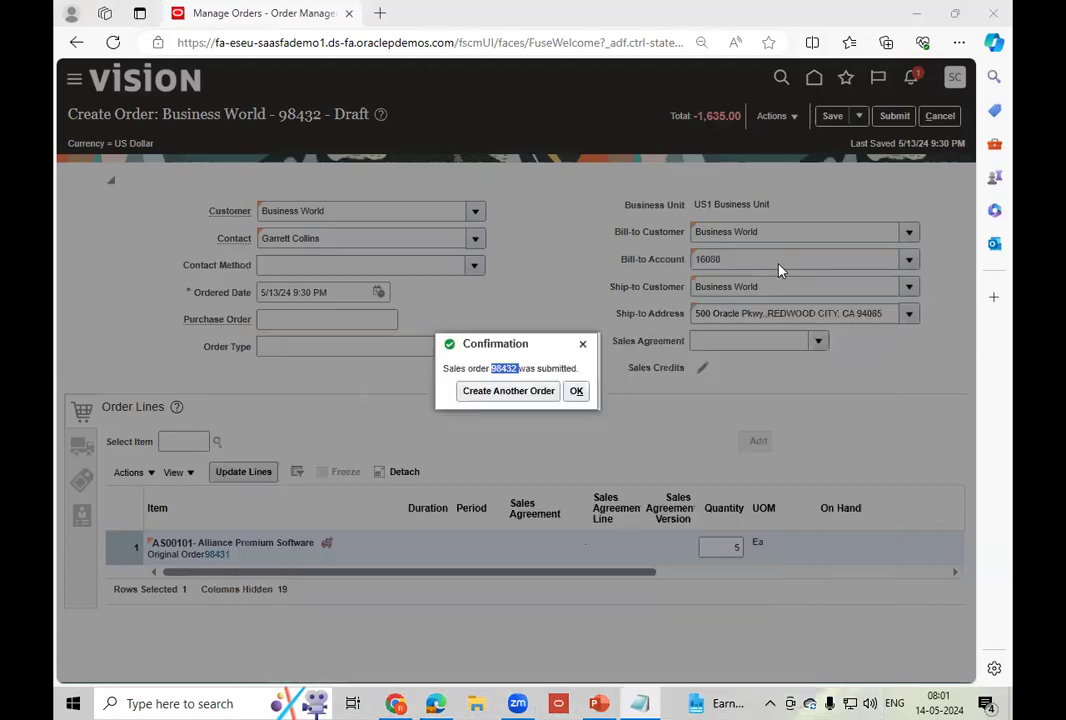
left_click(577, 391)
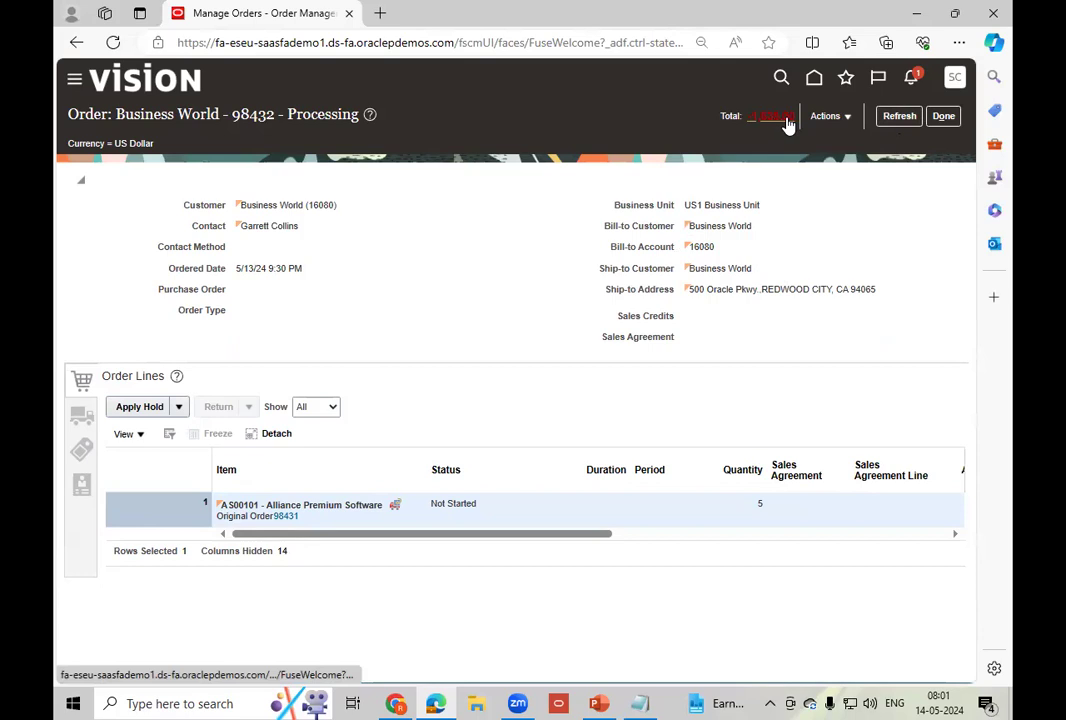
- Refresh the return order, switch it to the fulfillment view and show its return lines
left_click(890, 118)
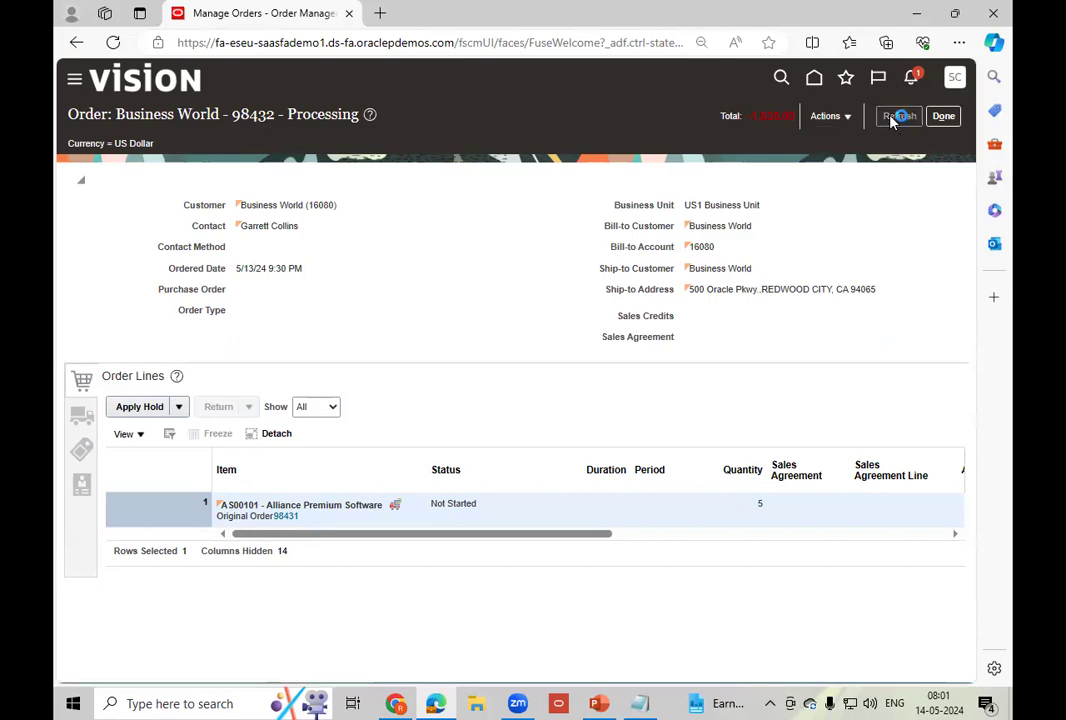
left_click(893, 118)
left_click(893, 120)
left_click(842, 116)
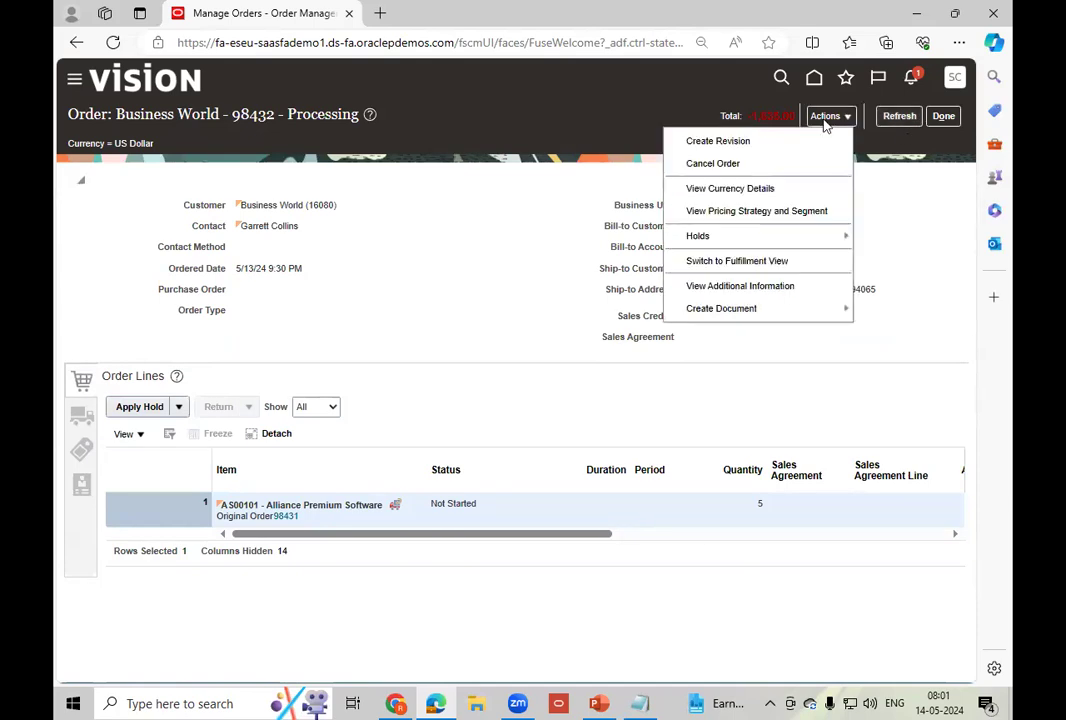
left_click(745, 290)
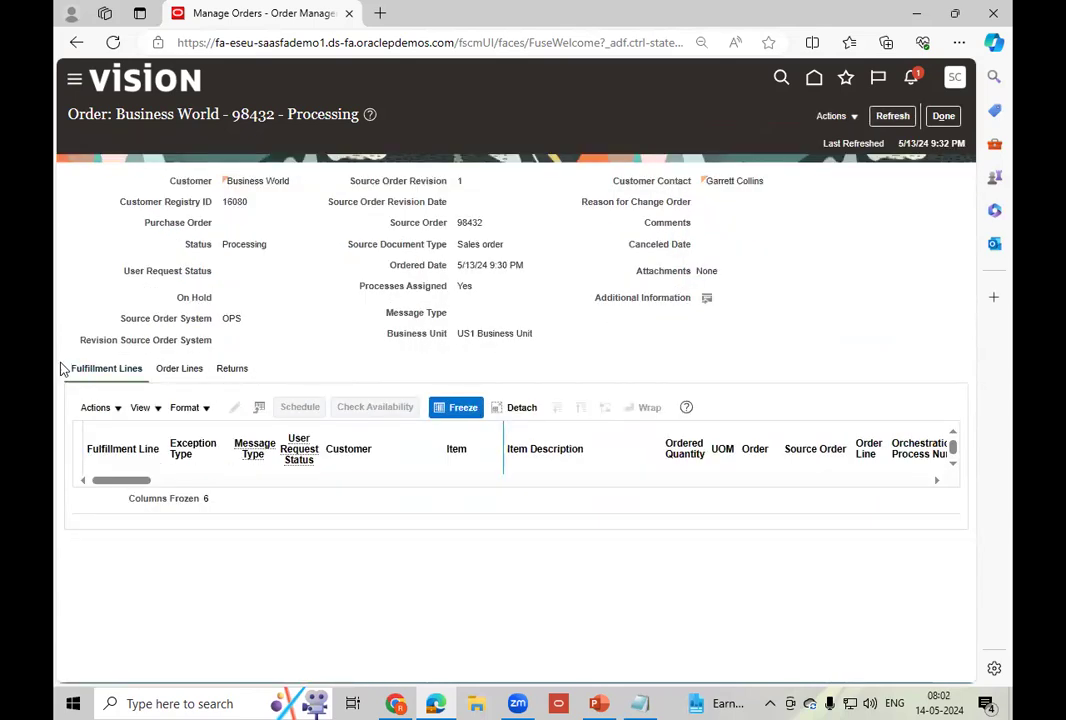
left_click(232, 369)
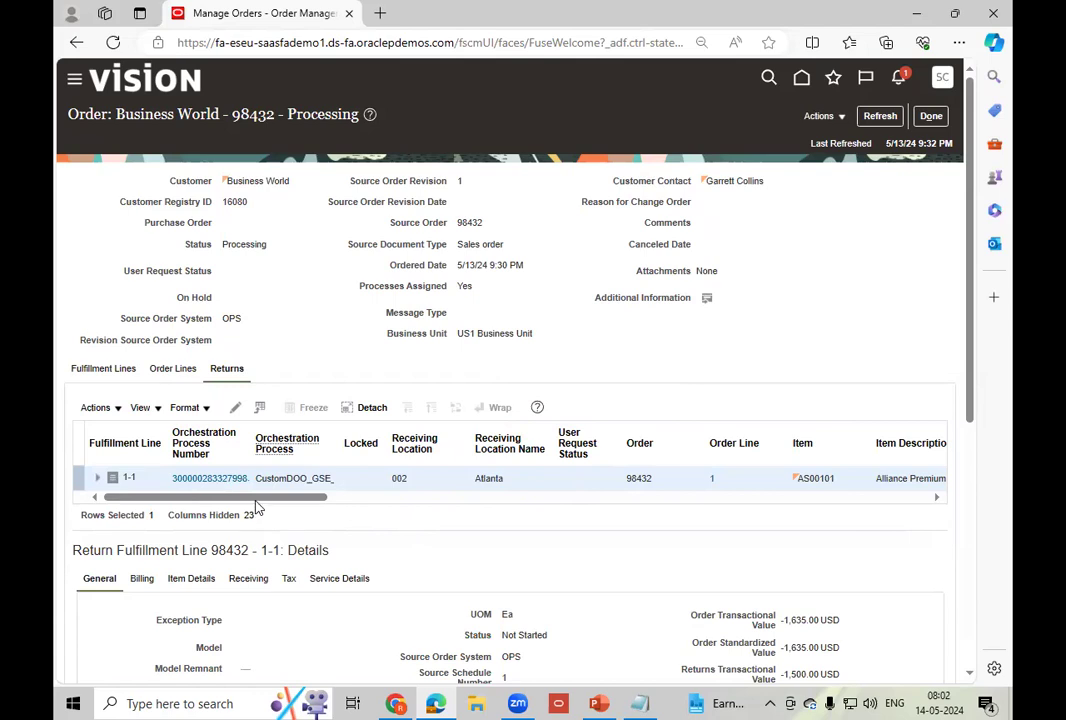
- Examine the AS00101 return line's quantity, reason, status, original order reference and general details, refreshing the order to check its receiving status
left_click_drag(260, 501, 362, 506)
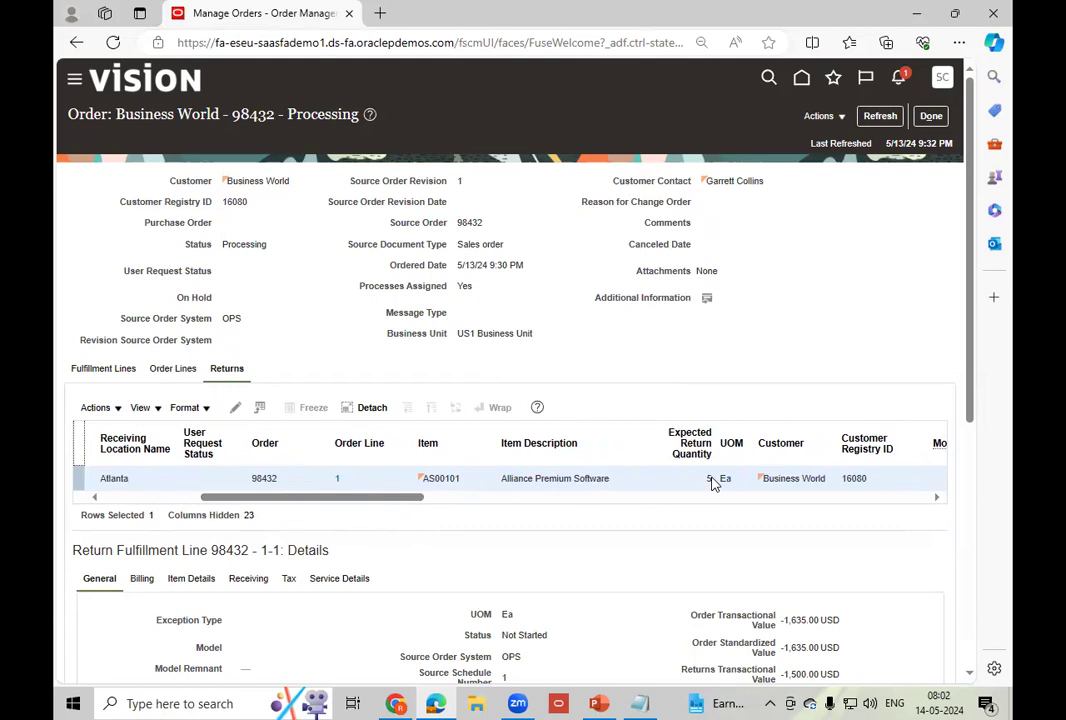
left_click_drag(368, 504, 493, 516)
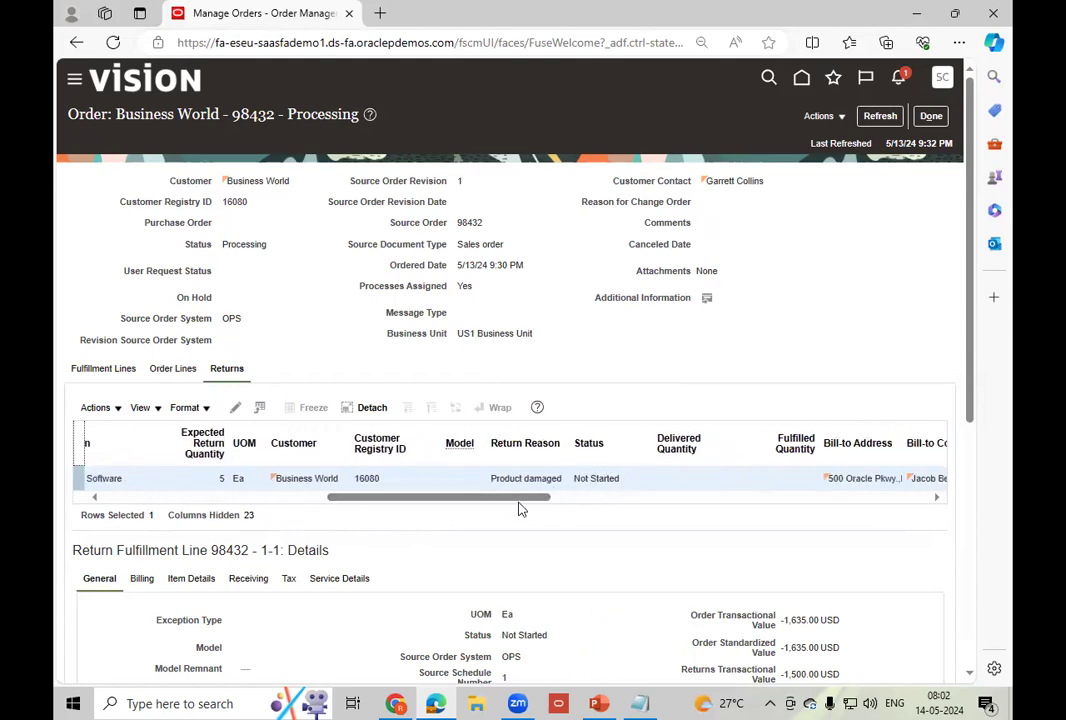
left_click_drag(520, 507, 812, 494)
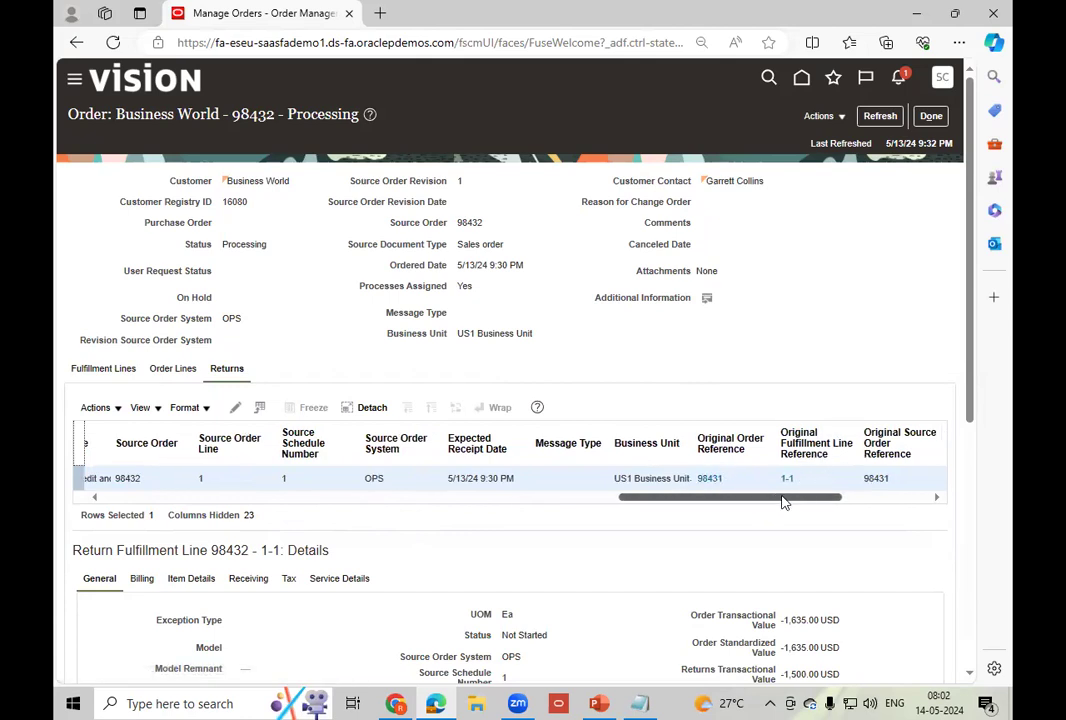
left_click_drag(783, 503, 916, 496)
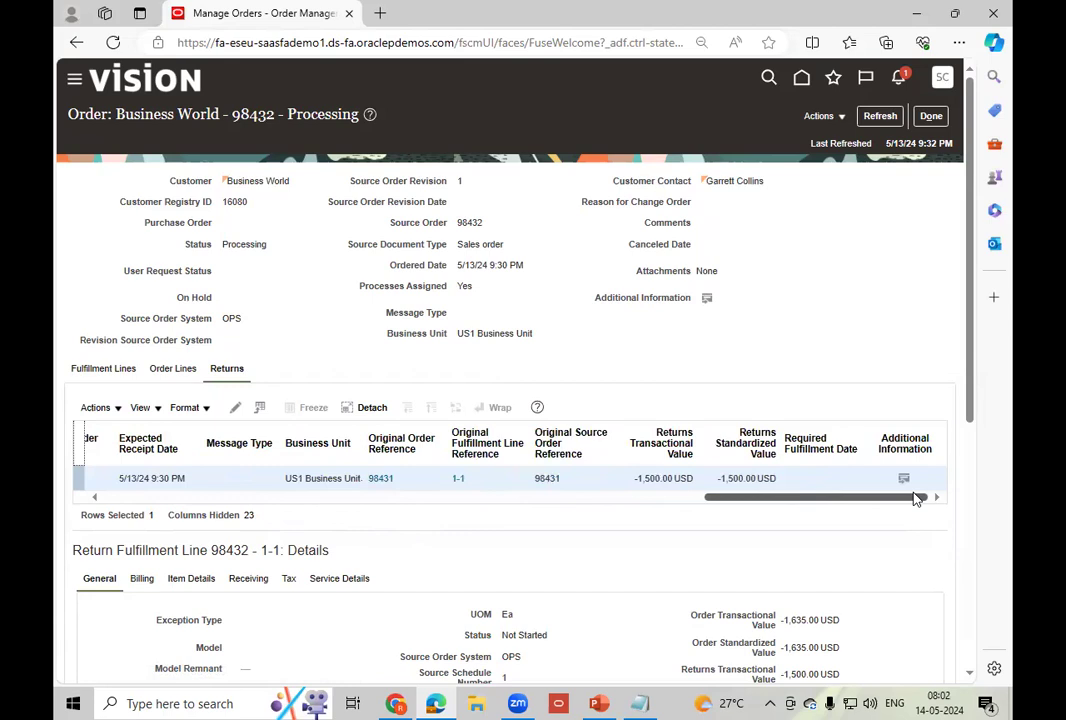
left_click(880, 118)
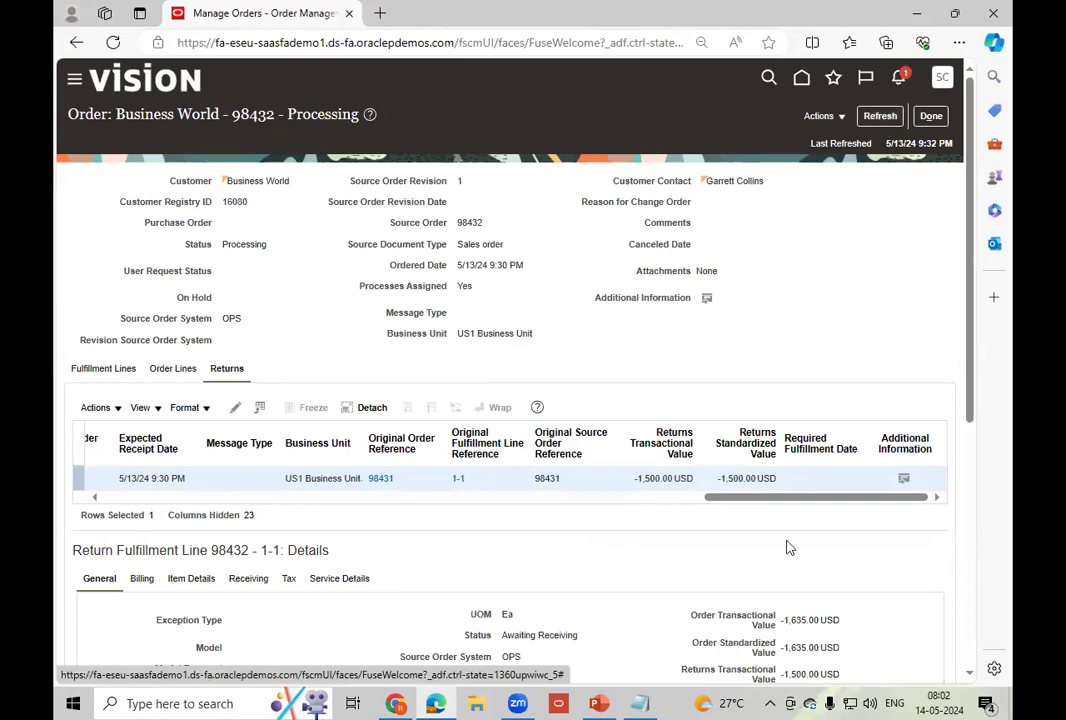
left_click_drag(726, 497, 476, 515)
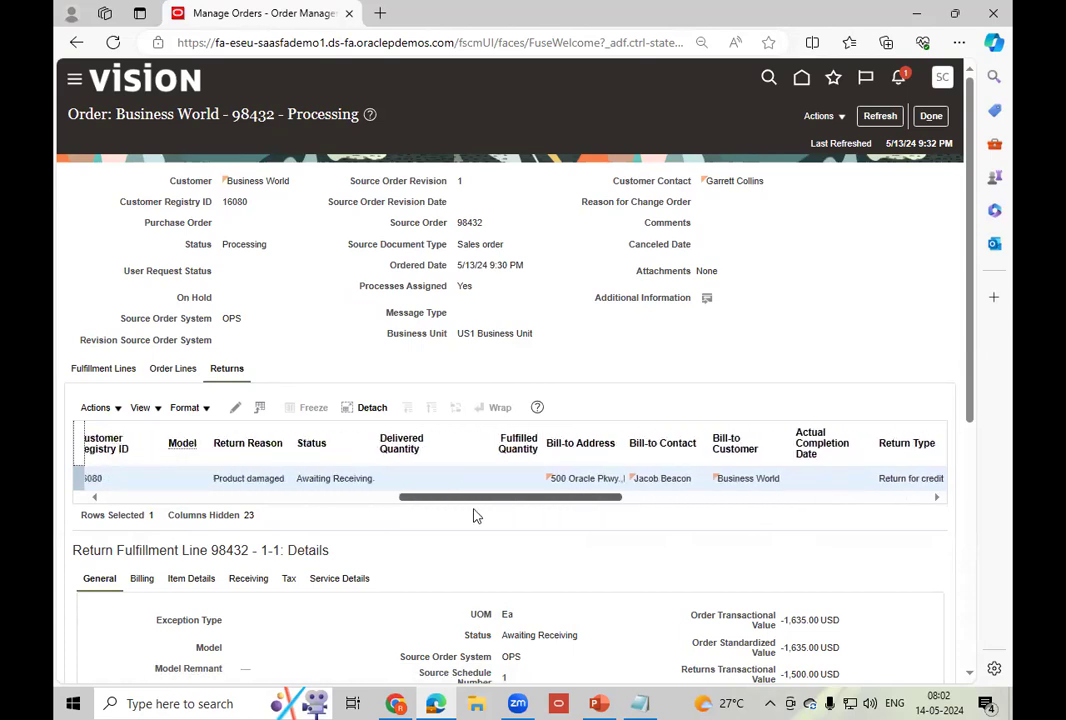
left_click_drag(298, 478, 369, 492)
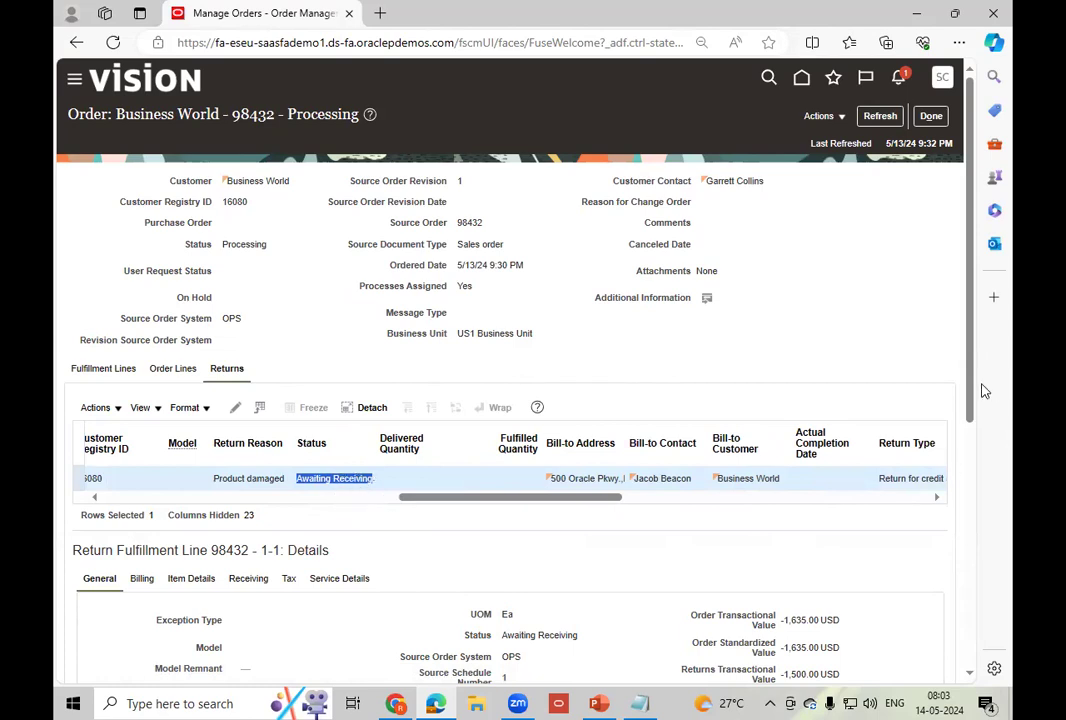
left_click_drag(975, 381, 964, 652)
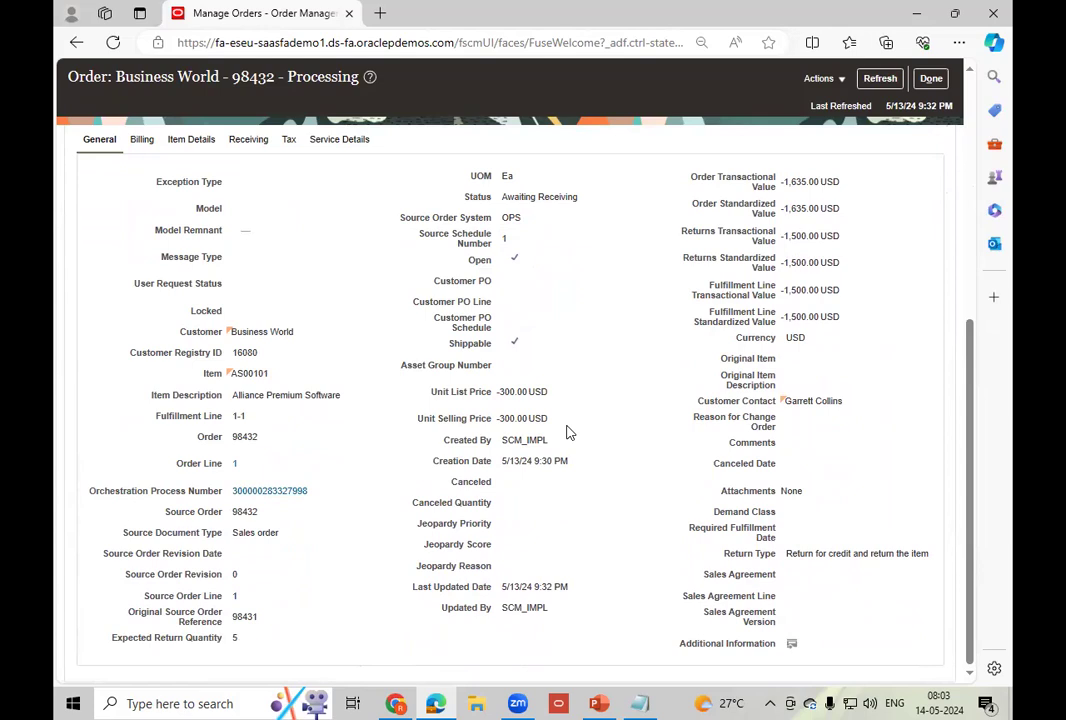
scroll(566, 432, "up", 7)
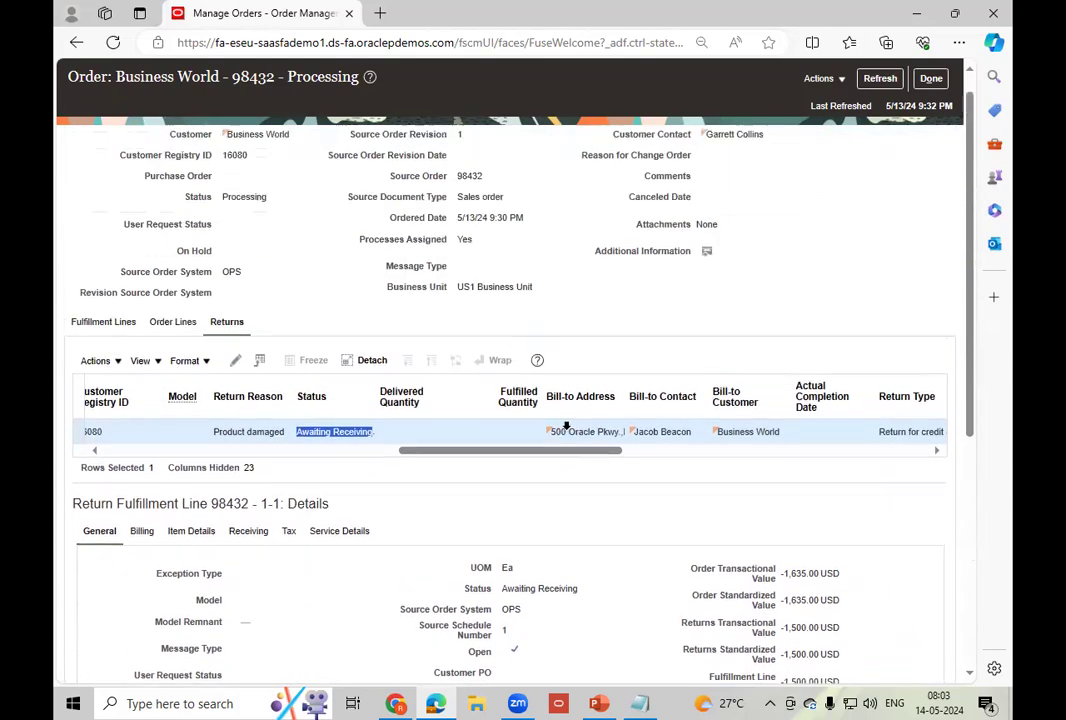
scroll(566, 427, "up", 1)
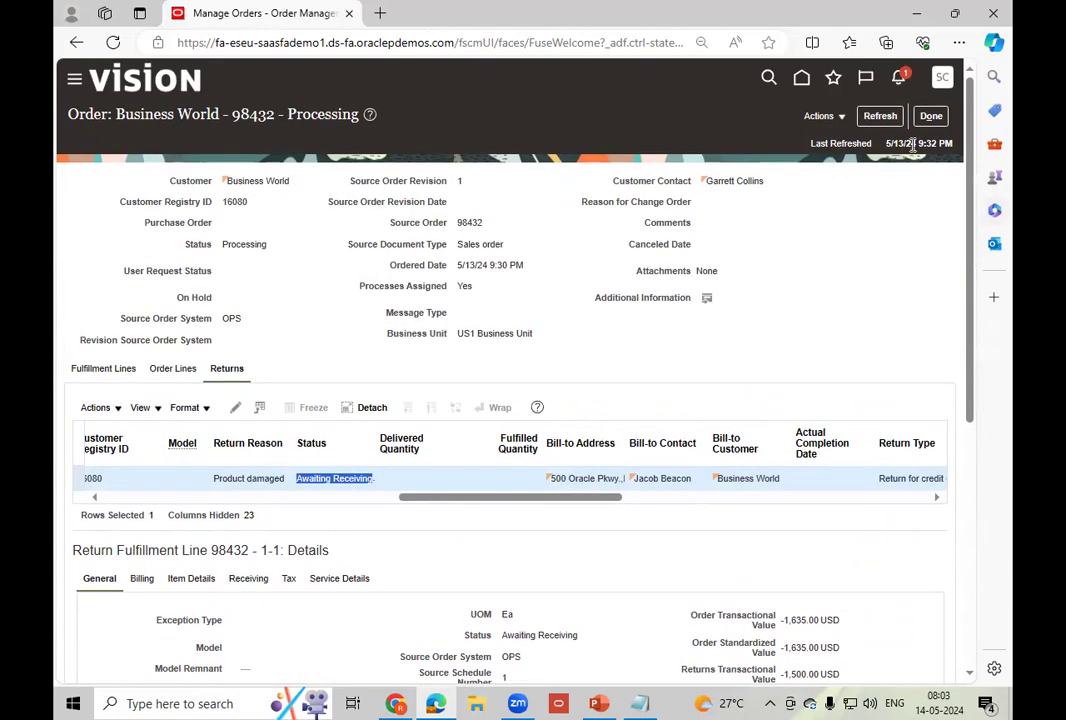
left_click(835, 116)
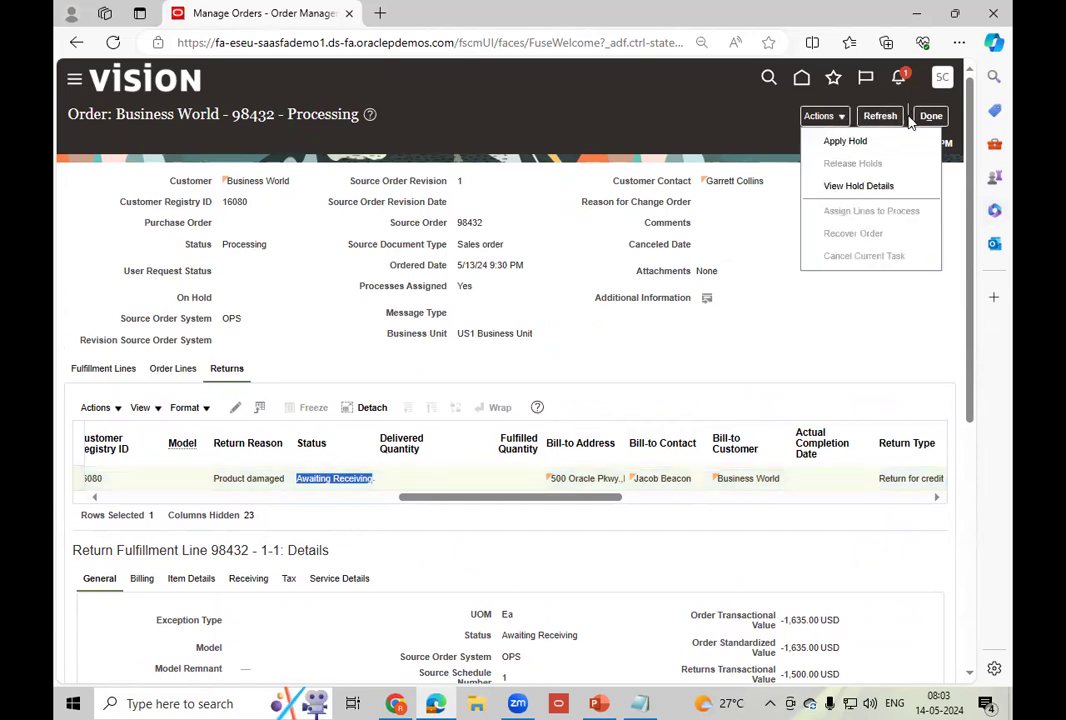
left_click(893, 116)
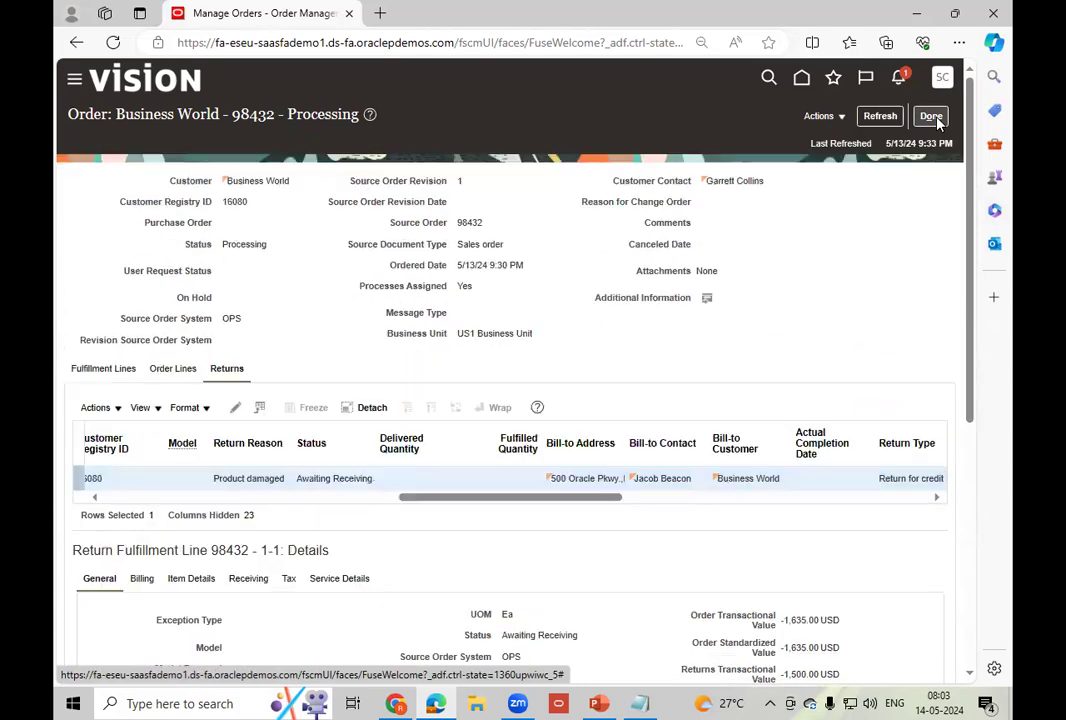
- Close the return order's fulfillment view and the order itself, and open Setup and Maintenance
left_click(933, 117)
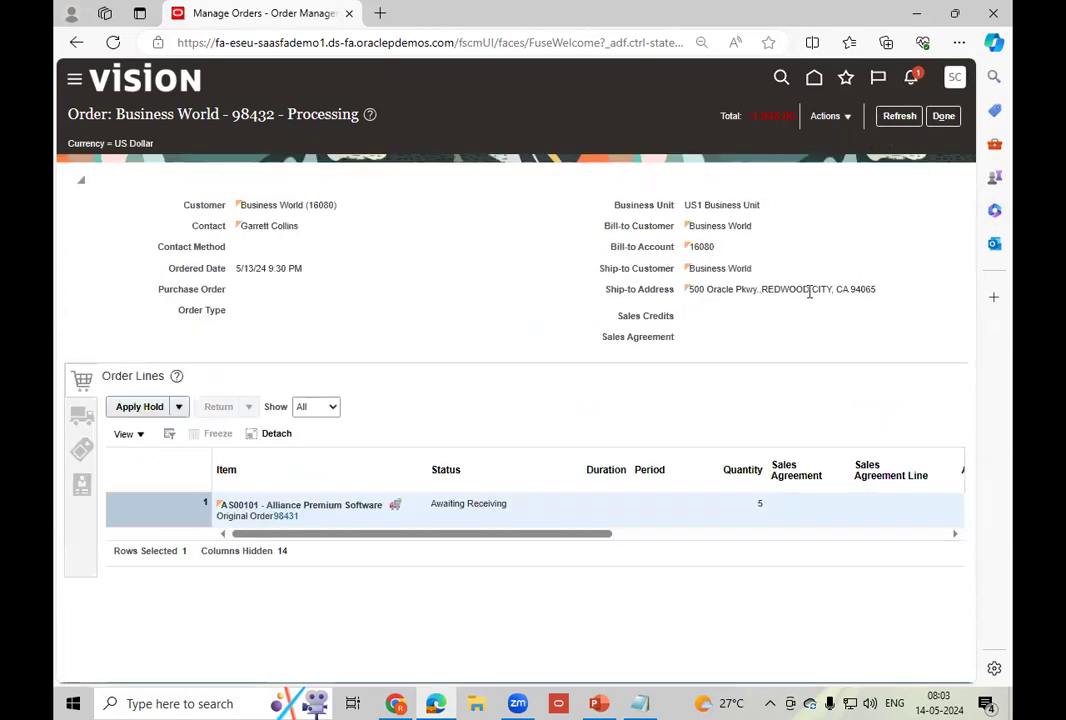
left_click(942, 116)
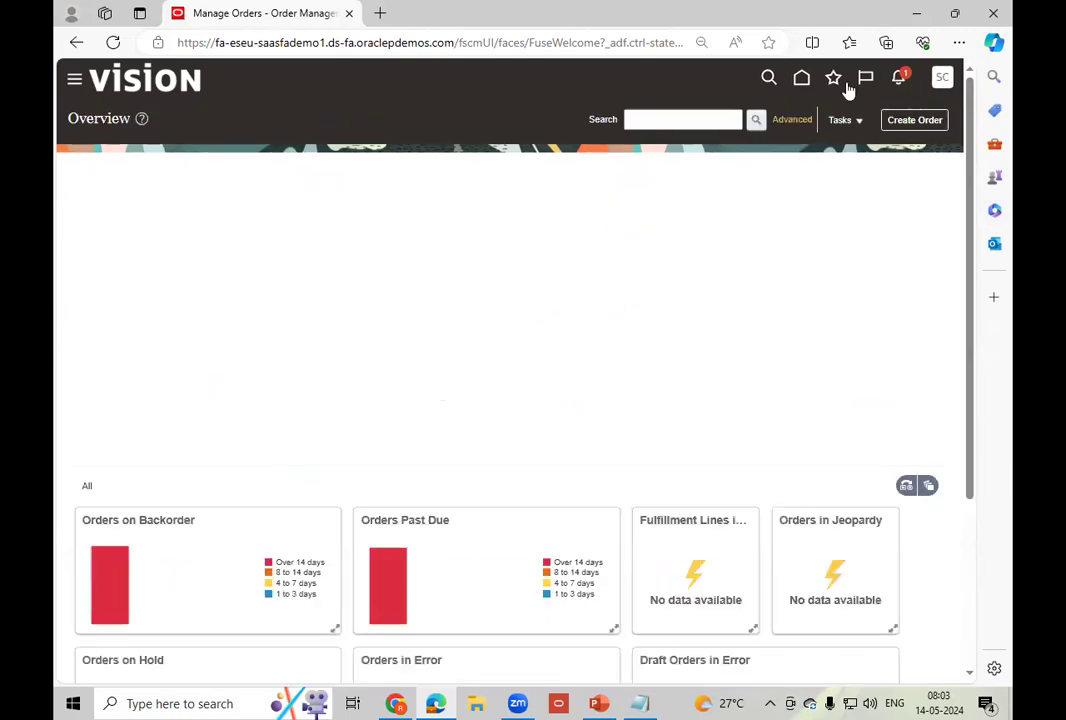
left_click(942, 78)
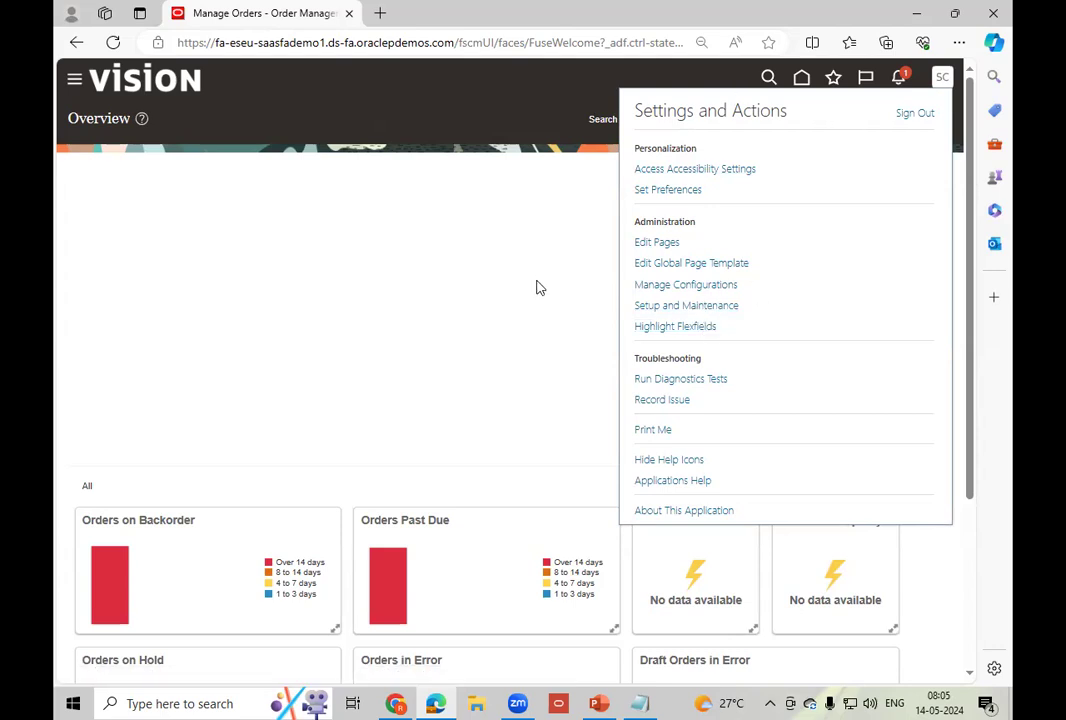
left_click(714, 306)
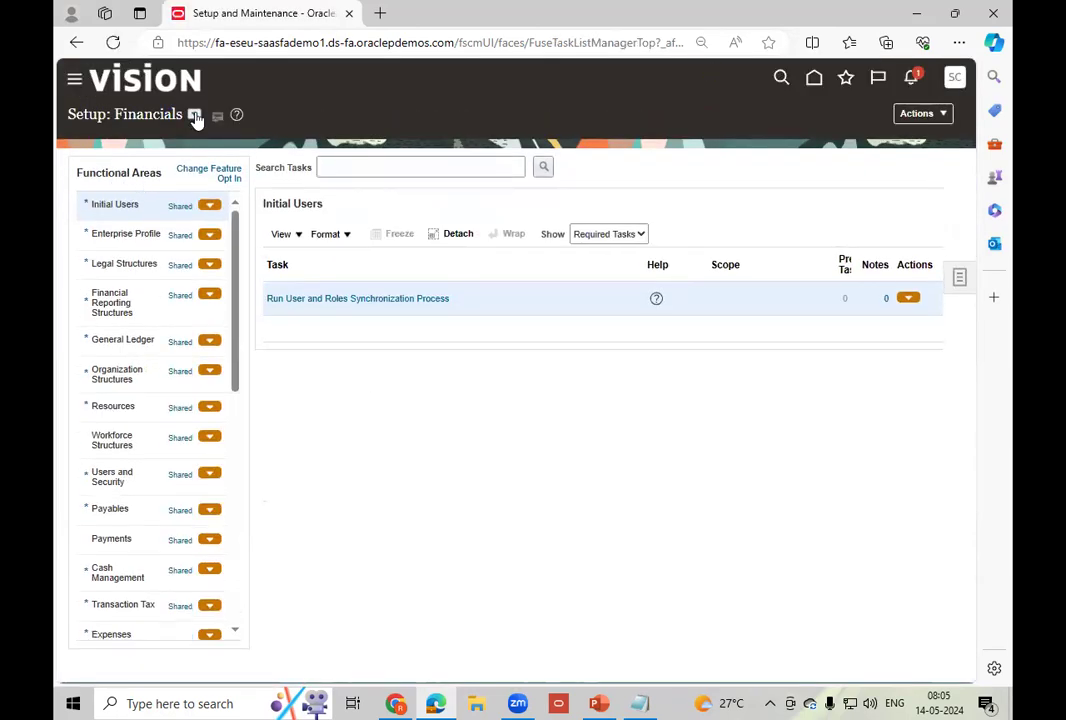
left_click(194, 114)
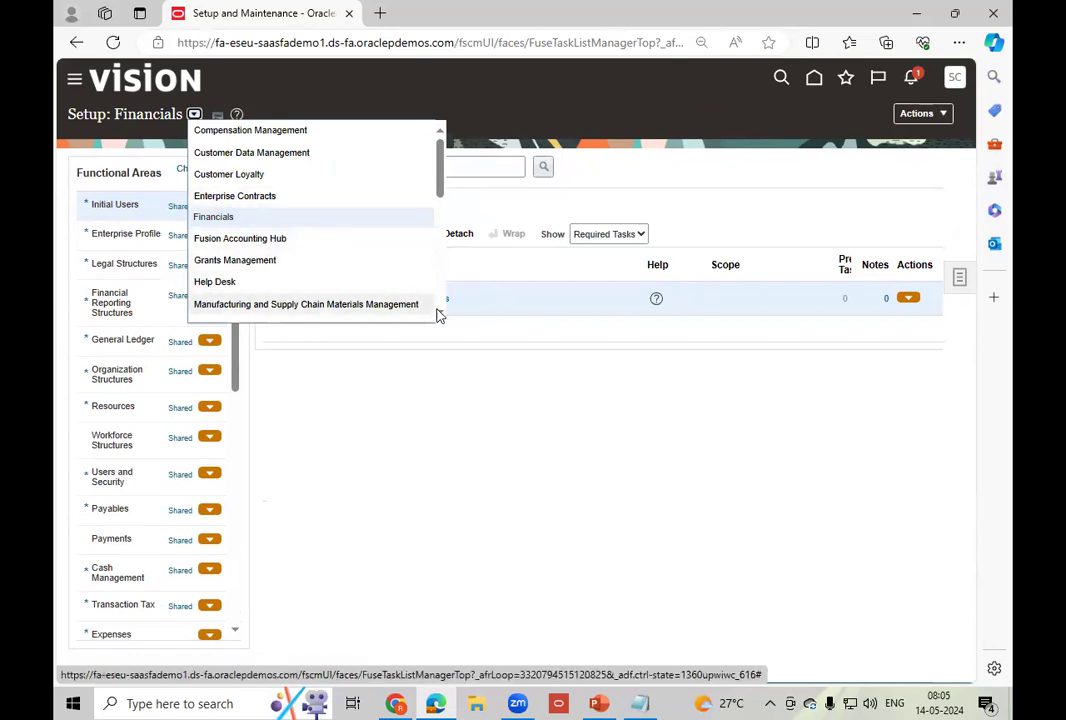
scroll(440, 317, "down", 5)
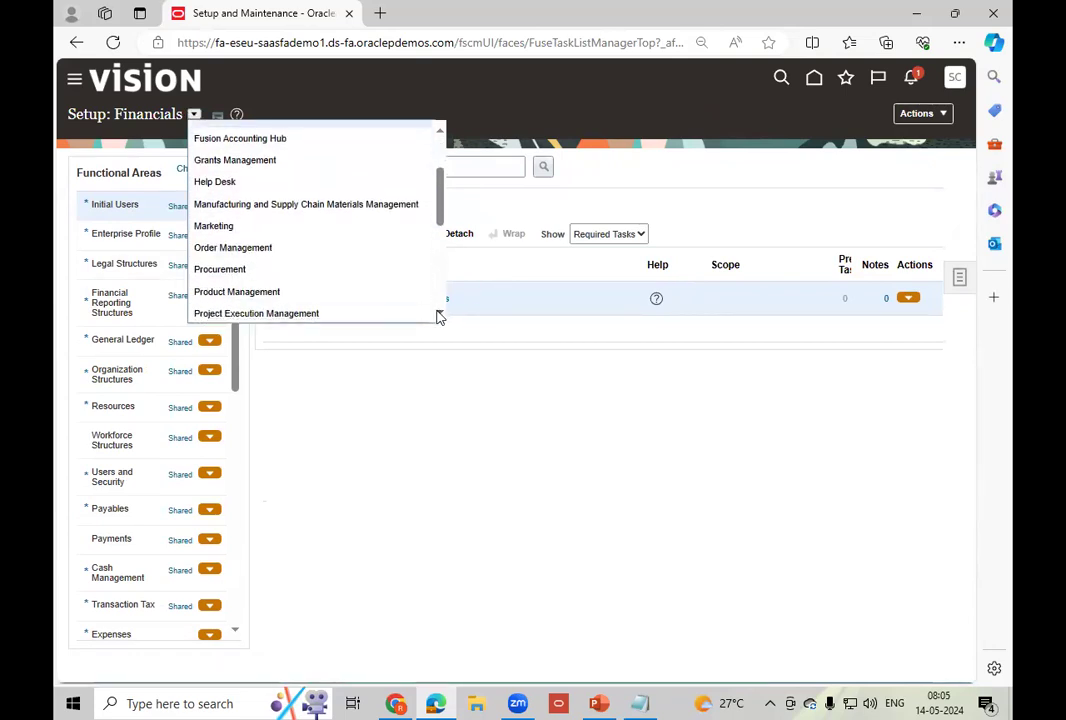
left_click(257, 269)
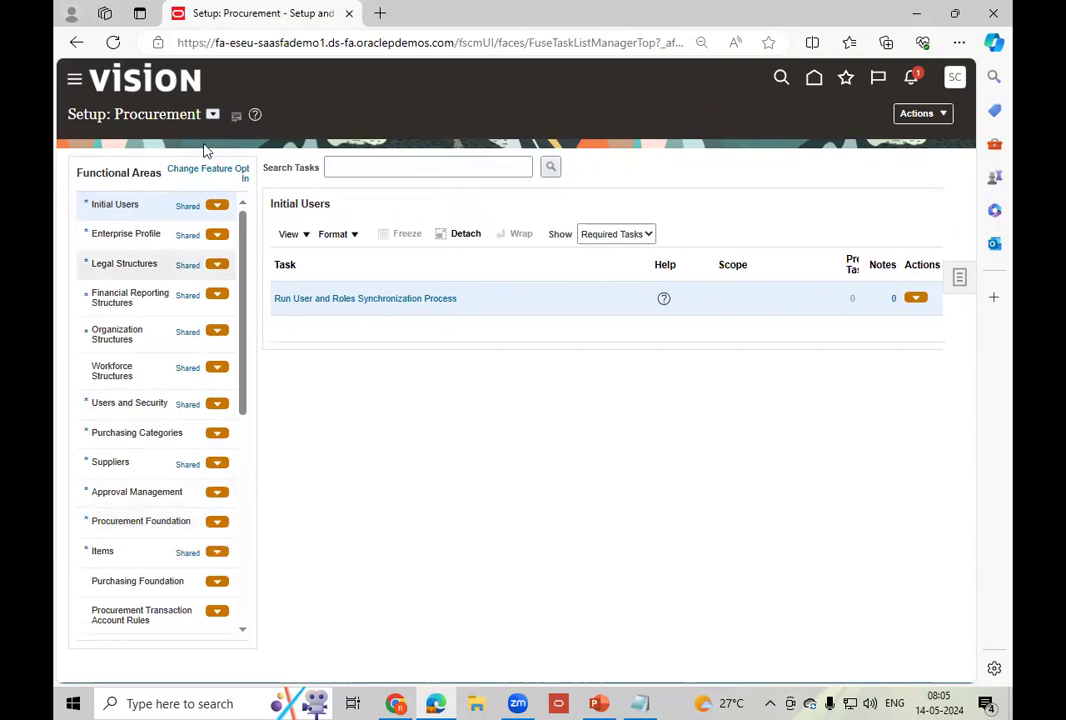
- Switch to the Manufacturing and Supply Chain Materials Management setup and open the Manage Receiving Parameters task for Receiving
left_click(212, 114)
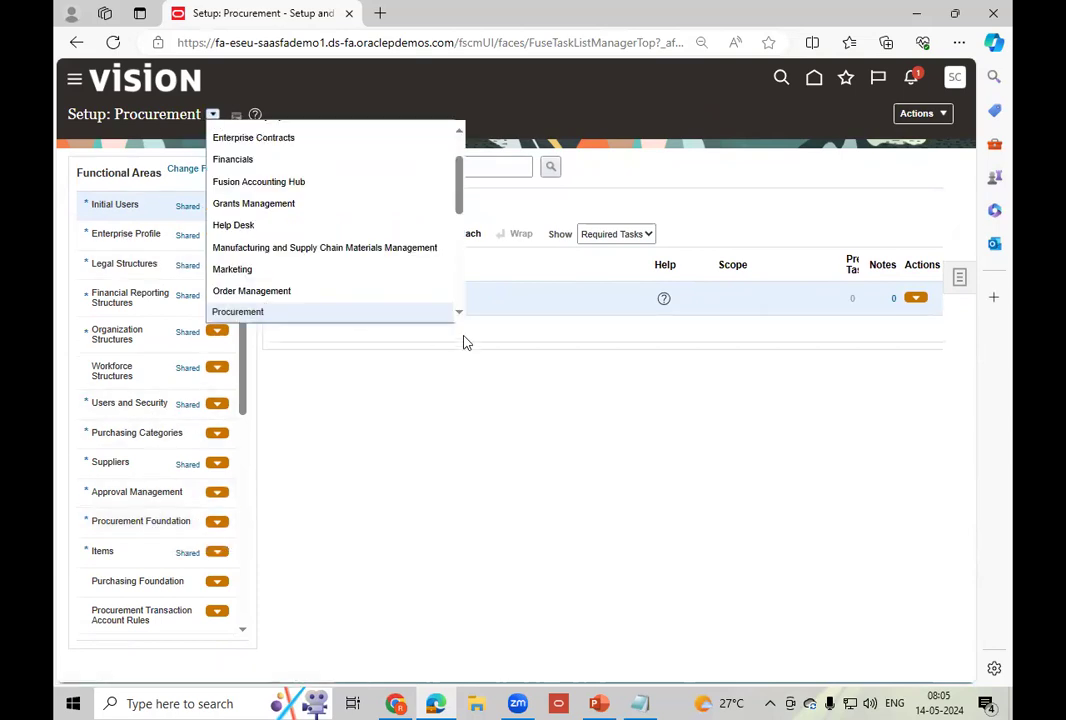
left_click(367, 247)
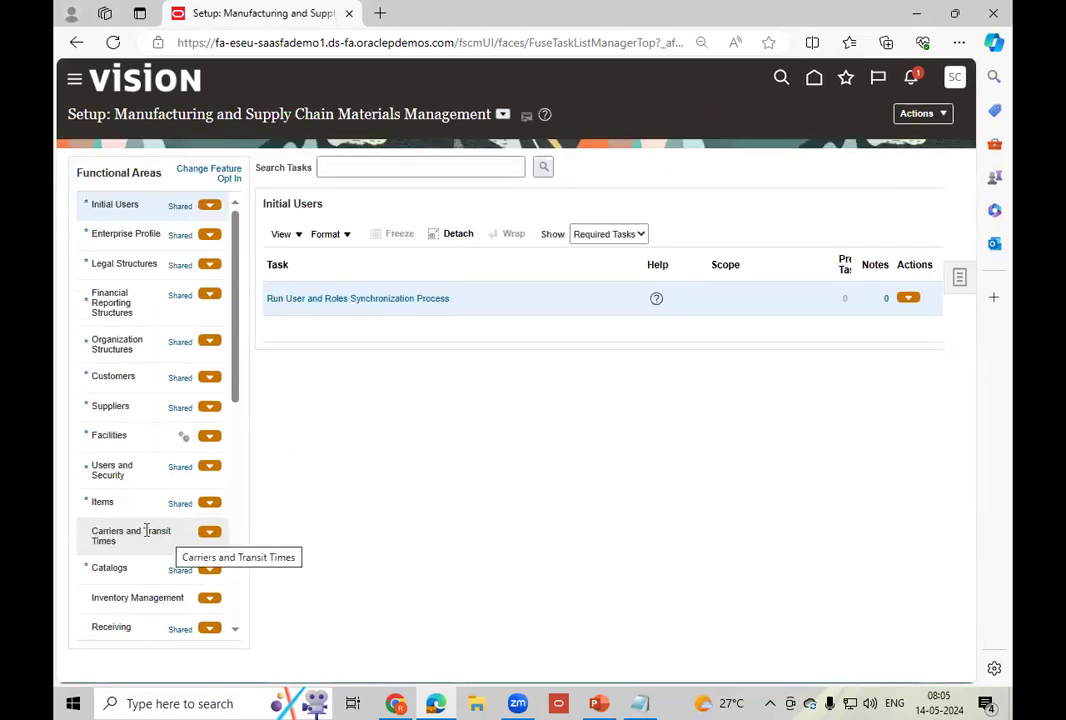
left_click(118, 627)
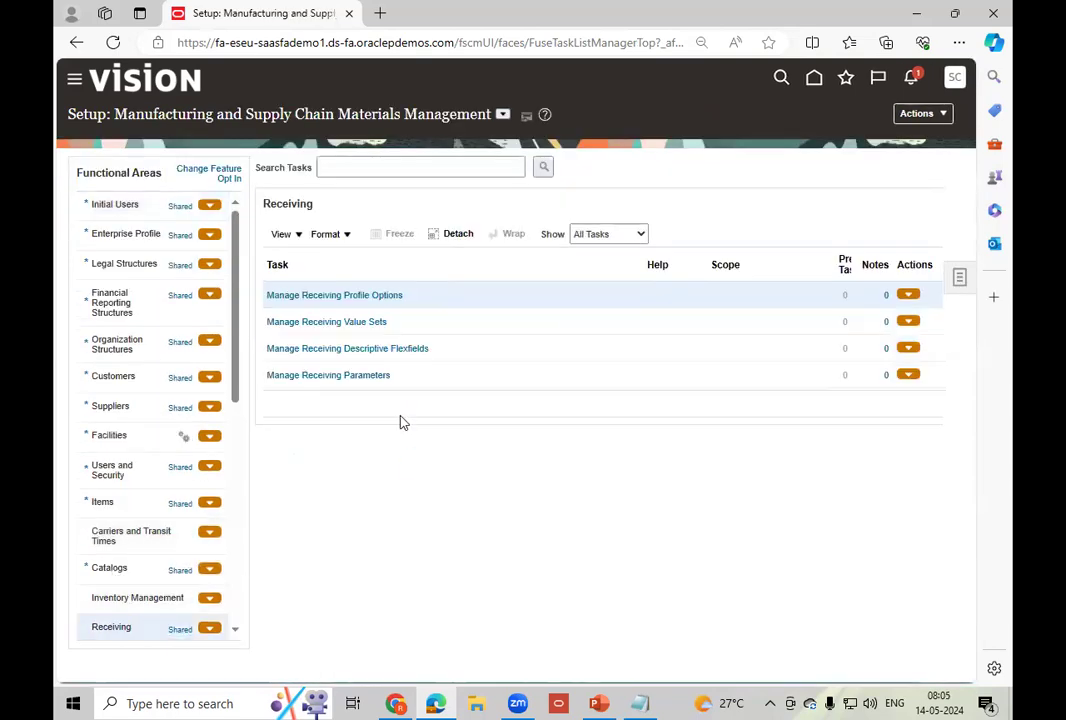
left_click(340, 377)
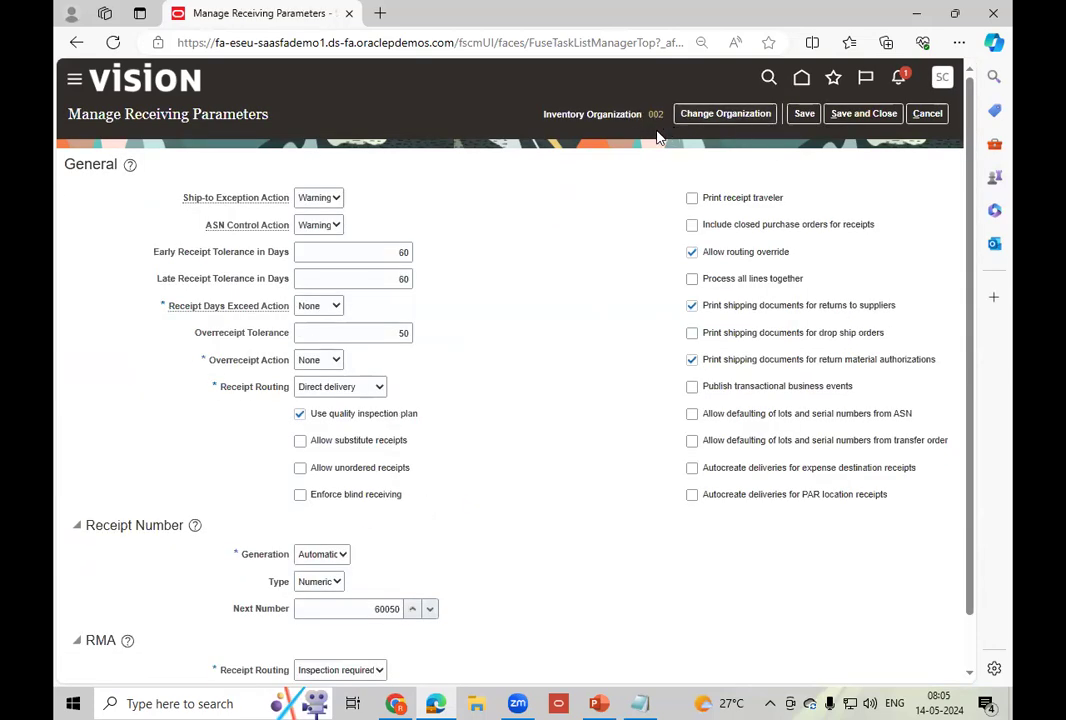
- Set the RMA receipt routing to Direct delivery for inventory organization 002, then save and close the receiving parameters
scroll(545, 475, "down", 1)
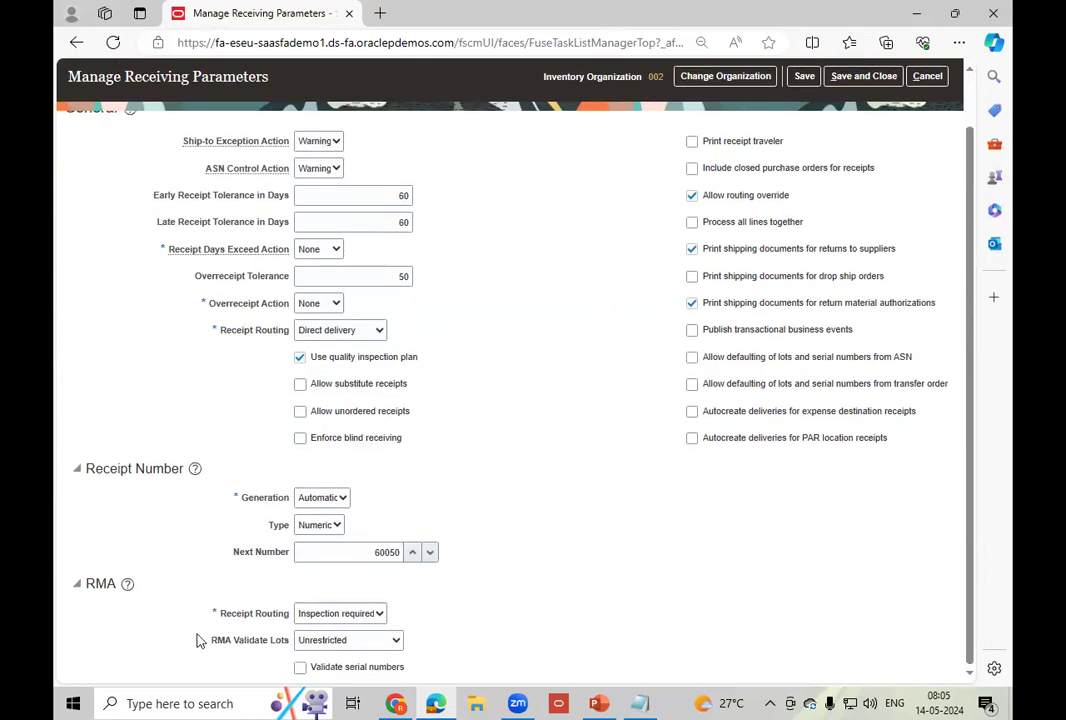
left_click(368, 617)
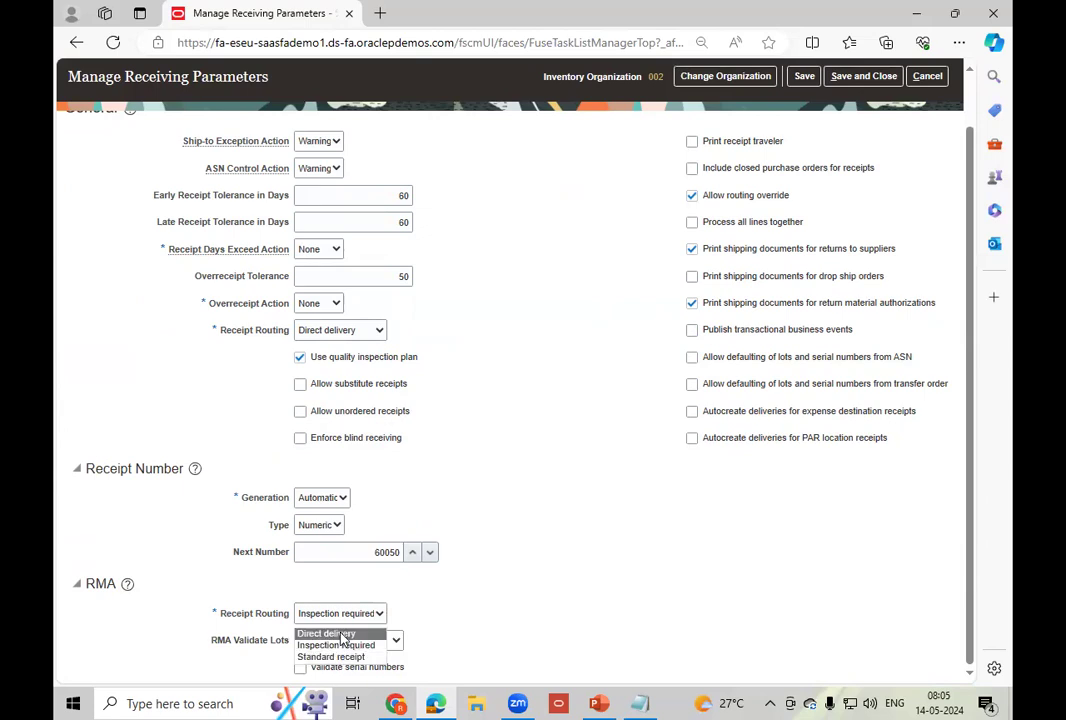
left_click(338, 634)
left_click(563, 551)
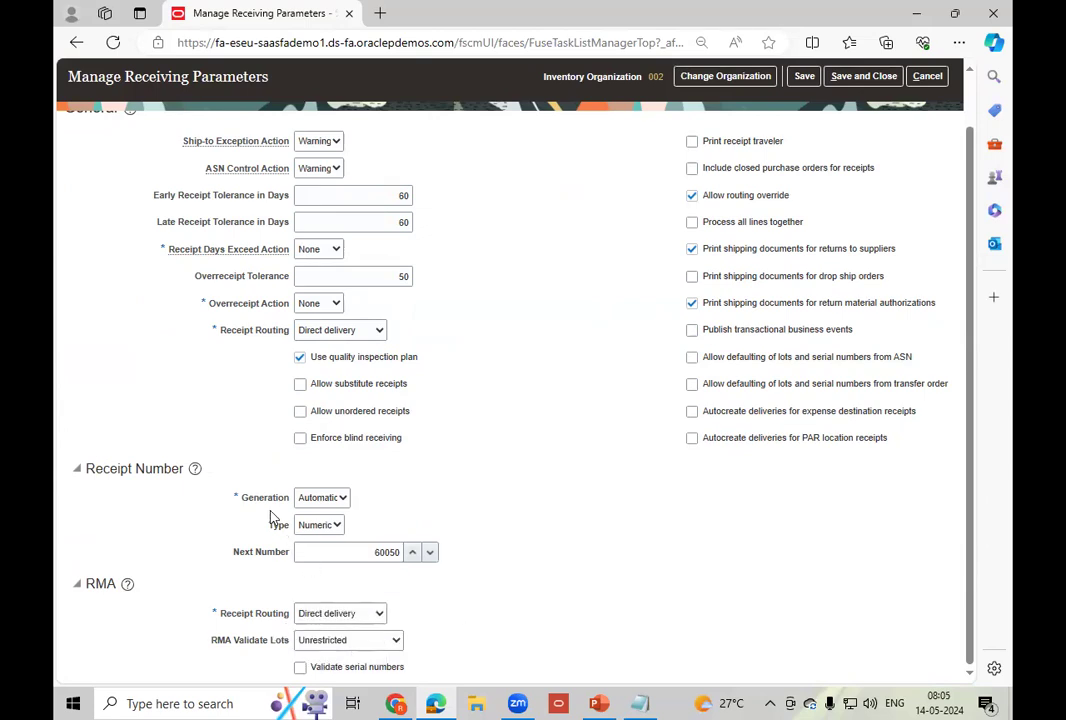
double_click(320, 557)
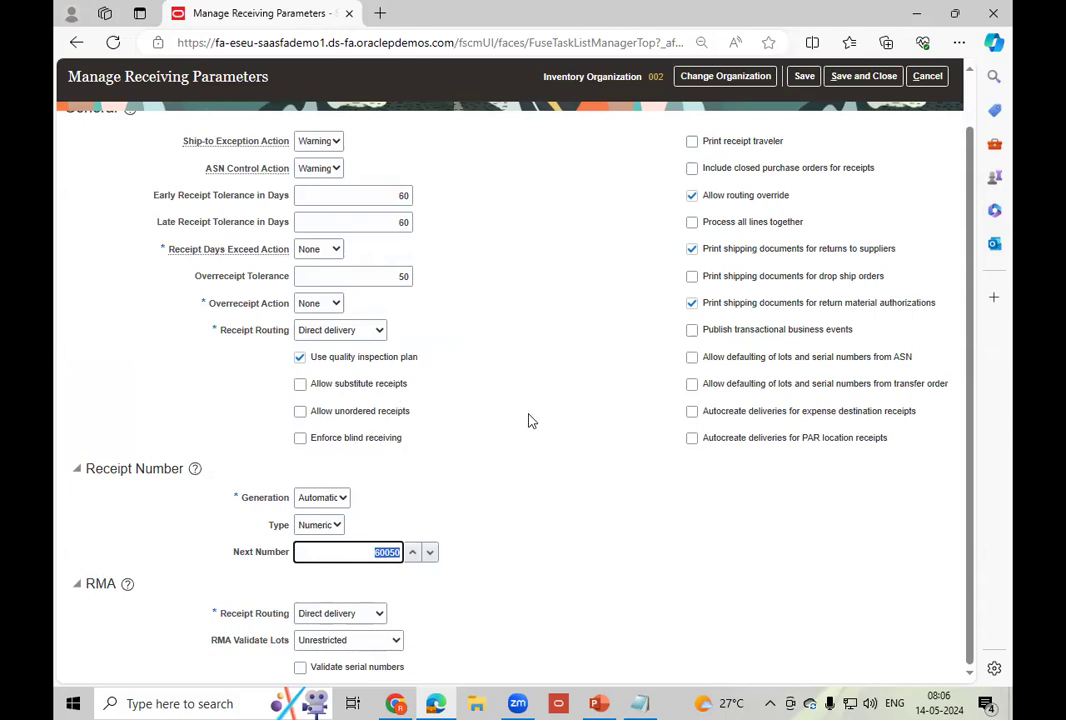
left_click(560, 378)
left_click(804, 76)
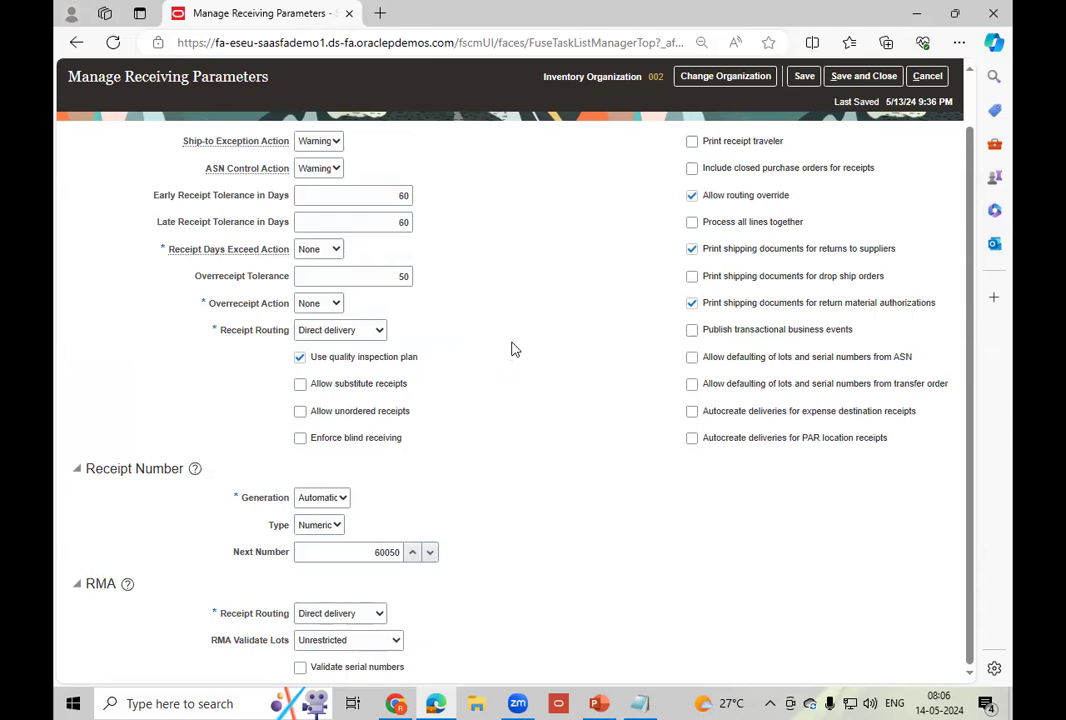
left_click(864, 76)
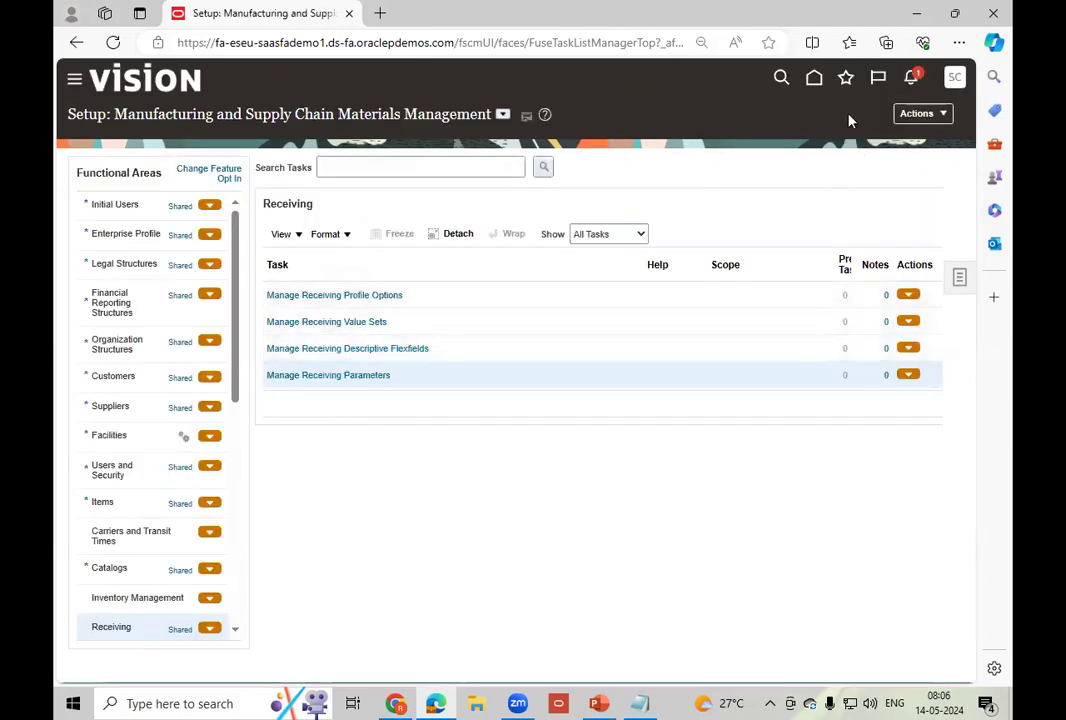
- Return to the home page and open Inventory Management in the Supply Chain Execution area
left_click(812, 77)
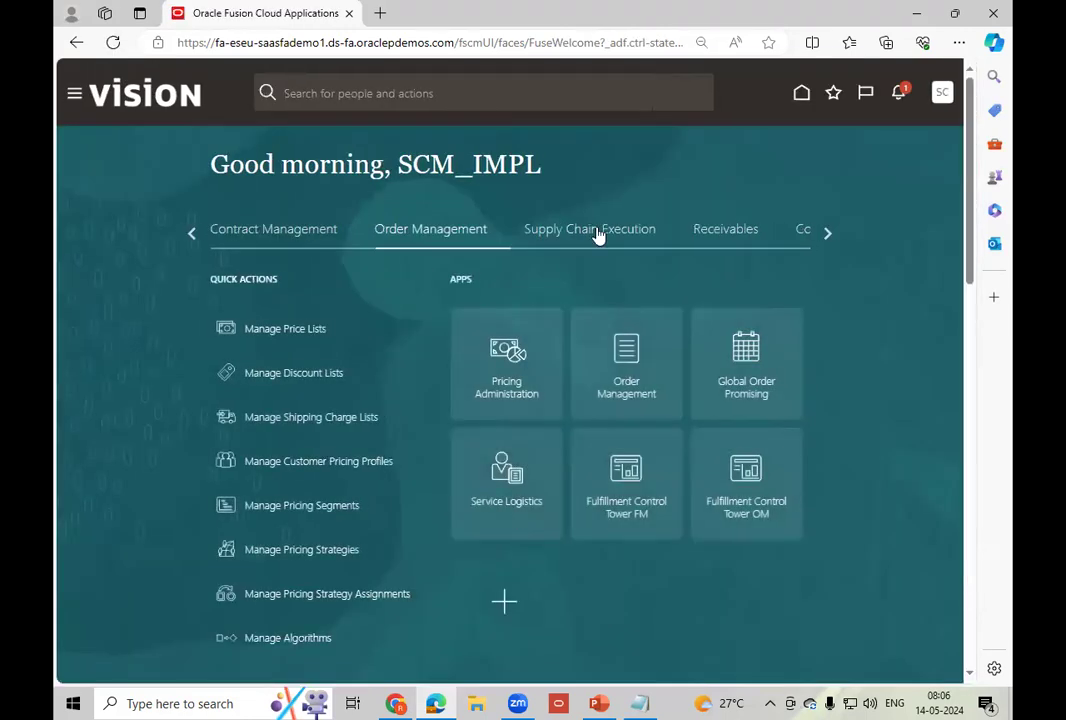
left_click(623, 240)
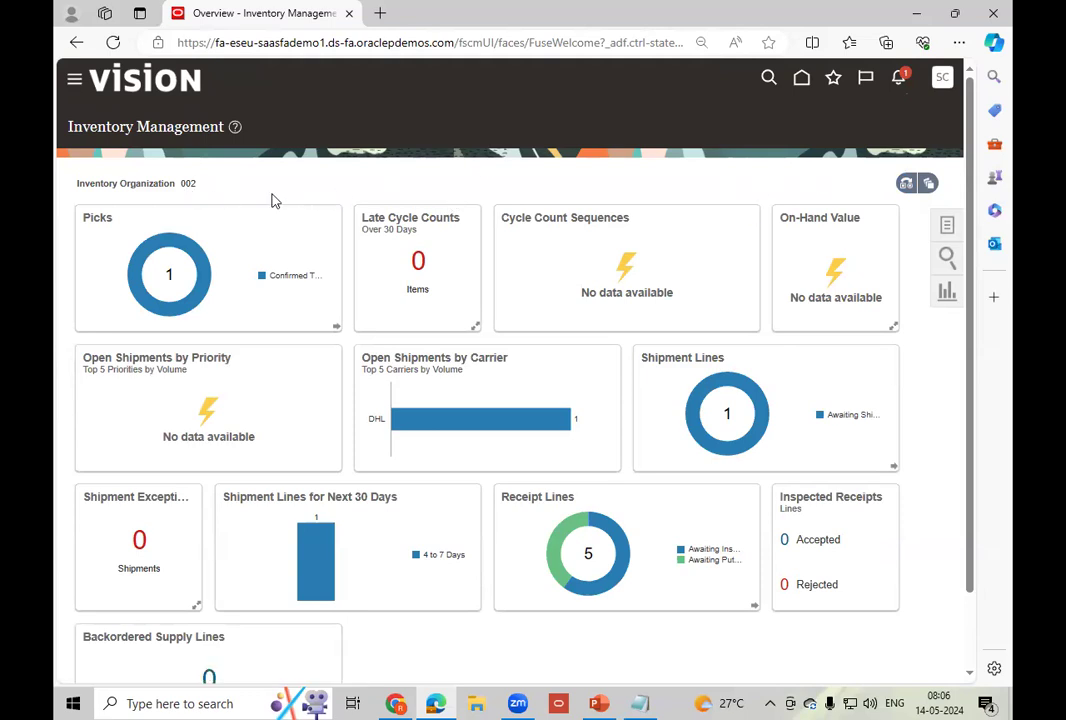
- Show the Receipts tasks for inventory organization 002 and open Receive Expected Shipments
left_click(926, 184)
left_click(779, 187)
left_click(903, 187)
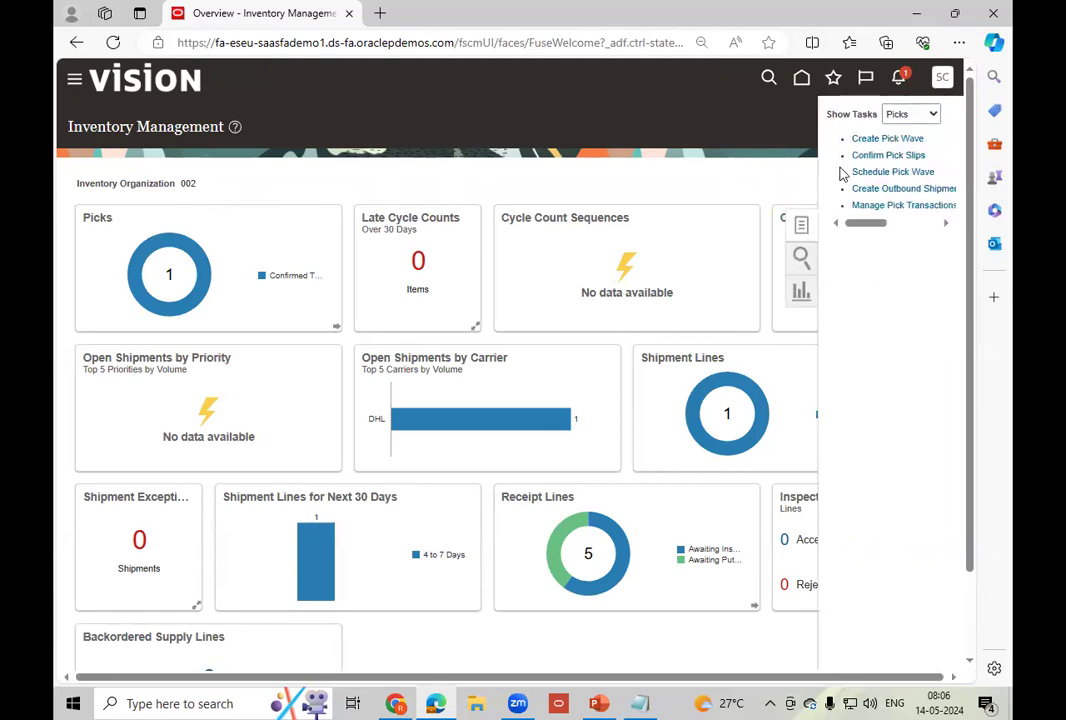
left_click(897, 117)
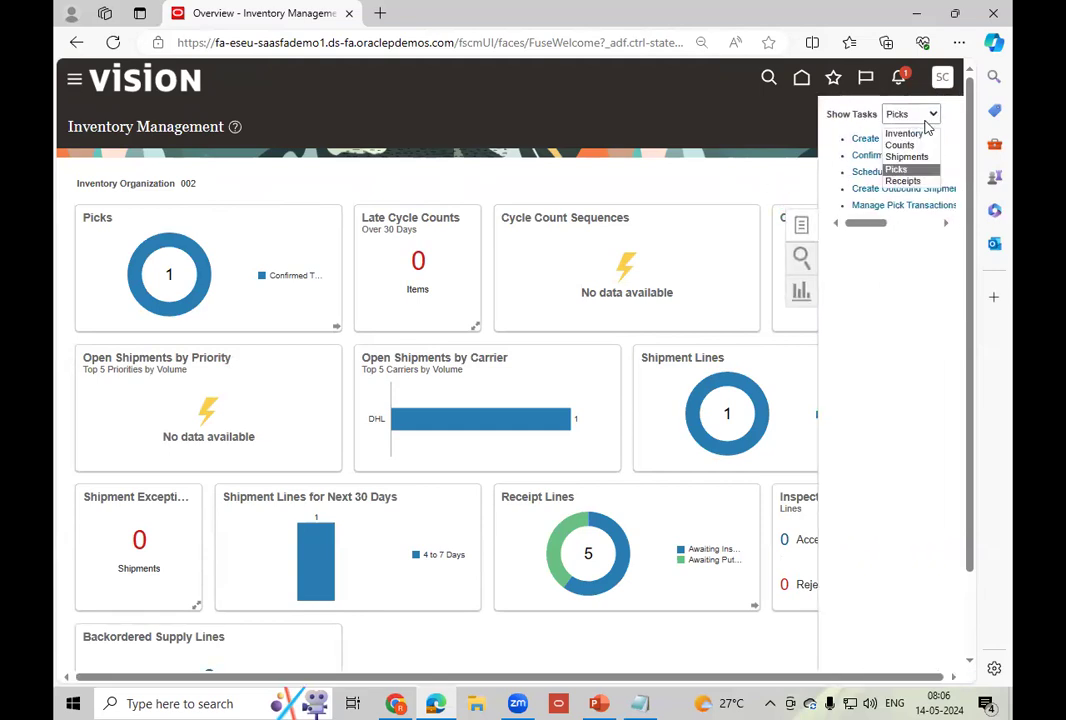
left_click(915, 181)
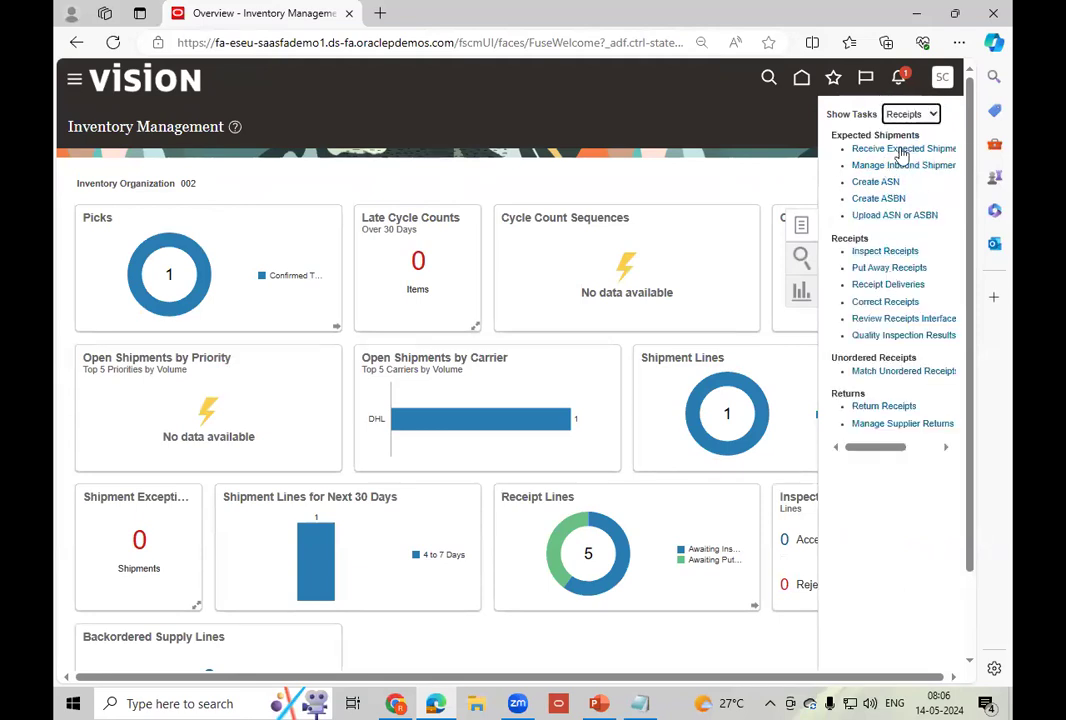
left_click(924, 152)
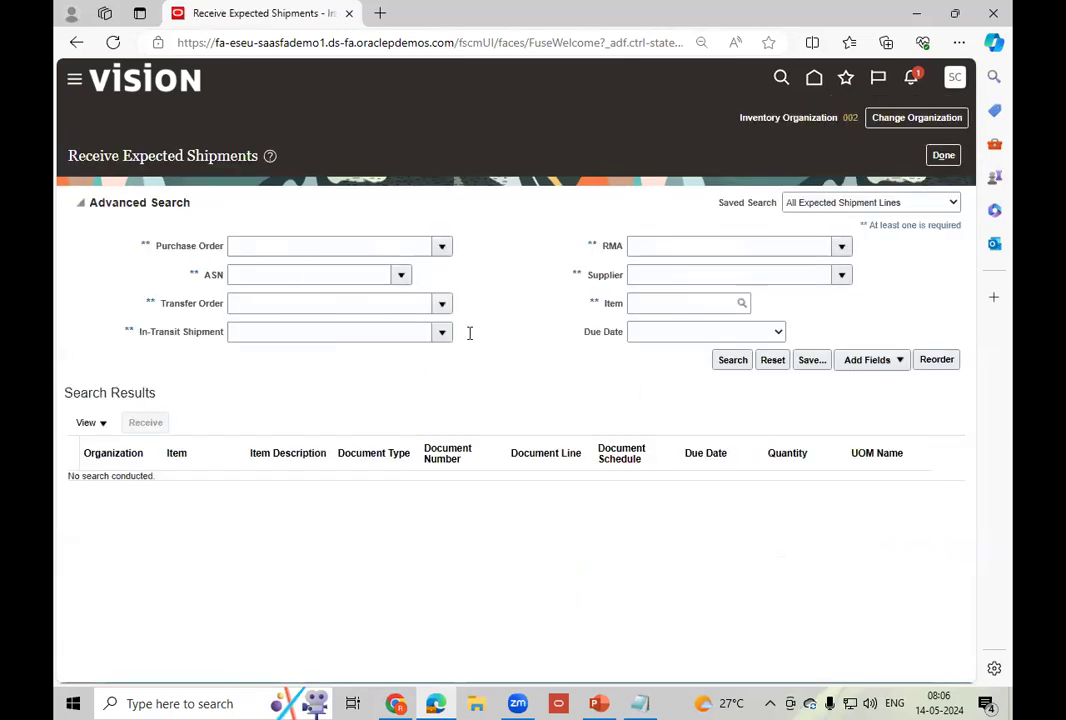
- Search expected shipments by the return order's RMA number and start receiving the AS00101 line
left_click(707, 240)
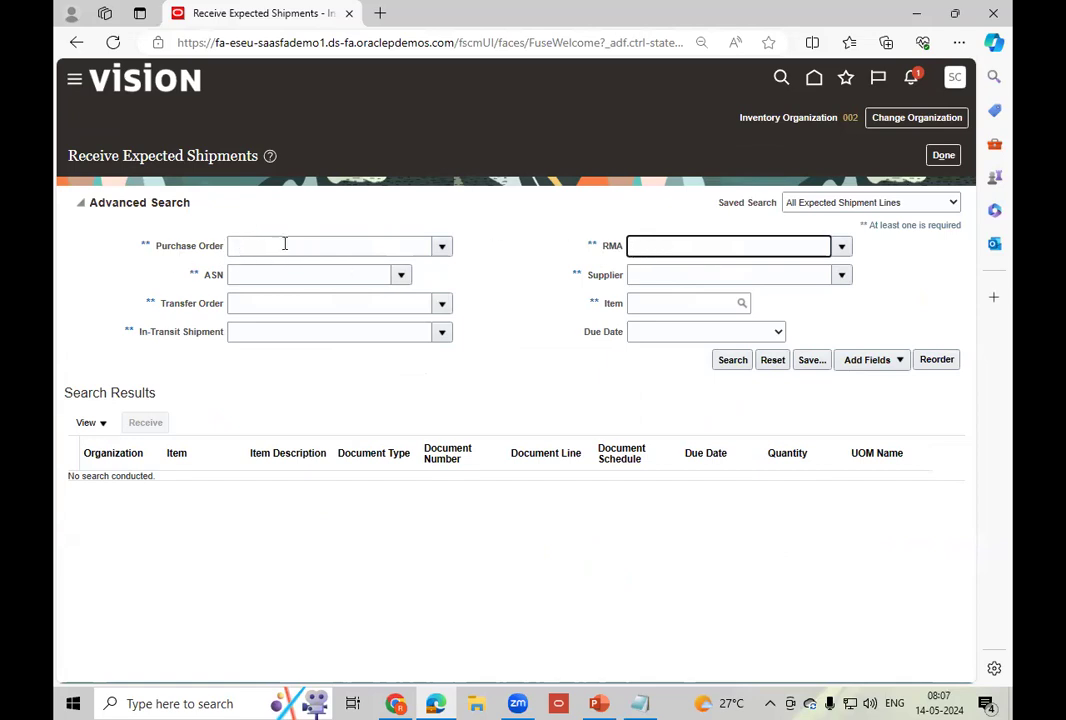
type("98432")
left_click(731, 362)
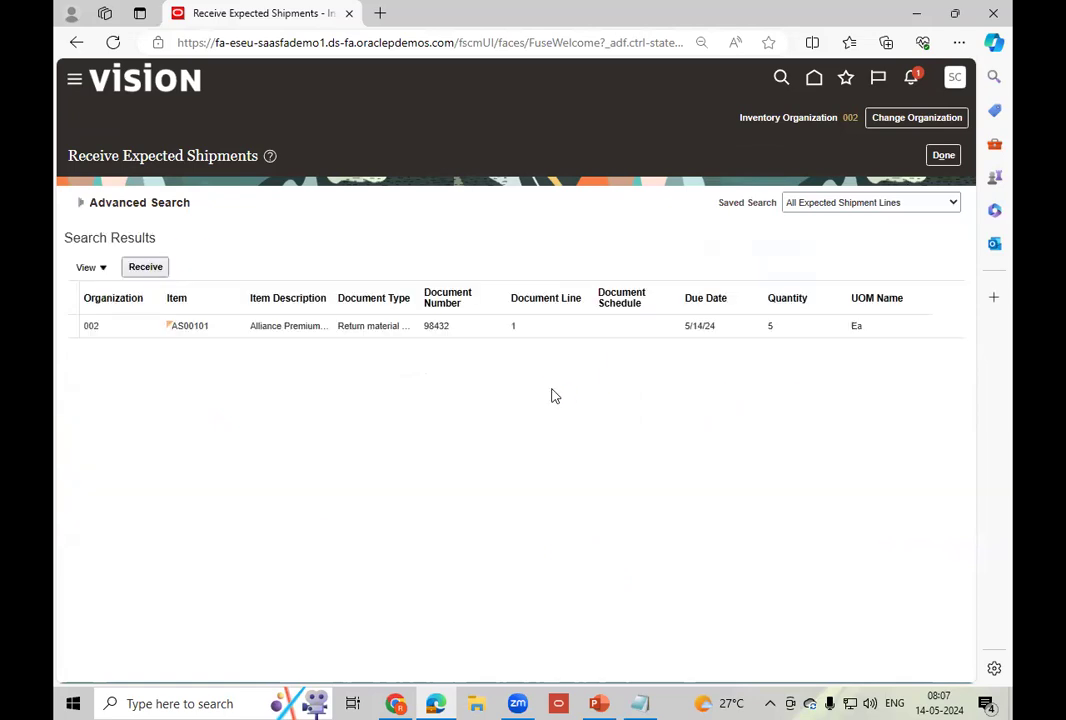
left_click(568, 328)
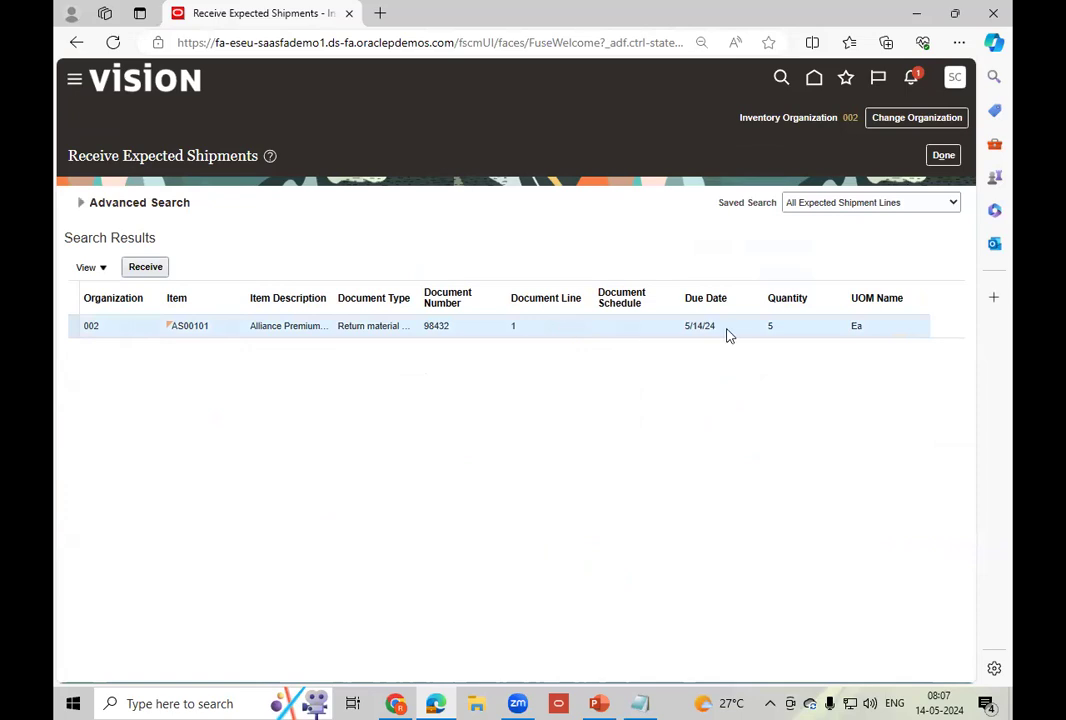
left_click(145, 267)
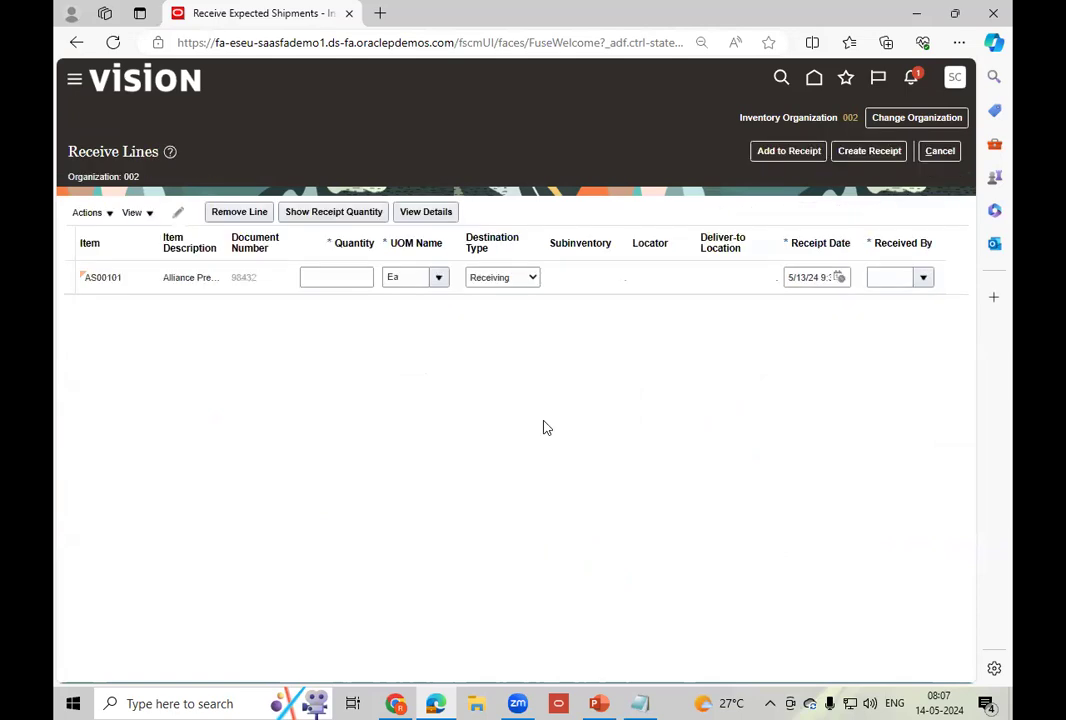
- Set the AS00101 line's receipt quantity to 5 and choose the Procurement US Procurement Manager as Received By, searching by last name
left_click(349, 276)
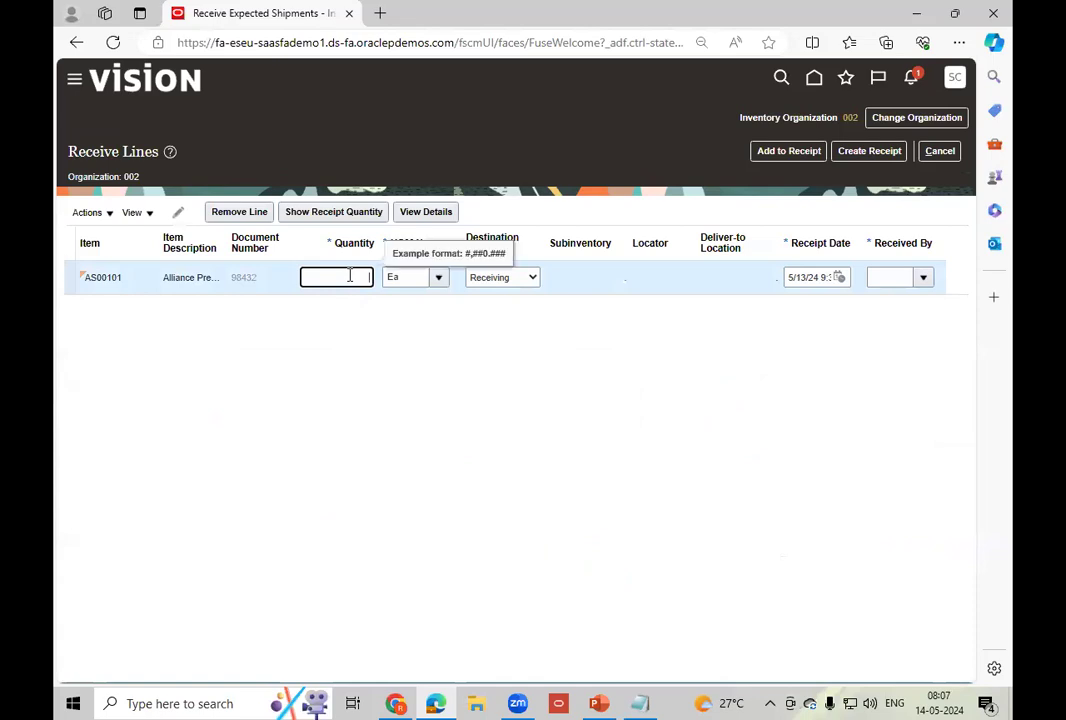
key("Tab")
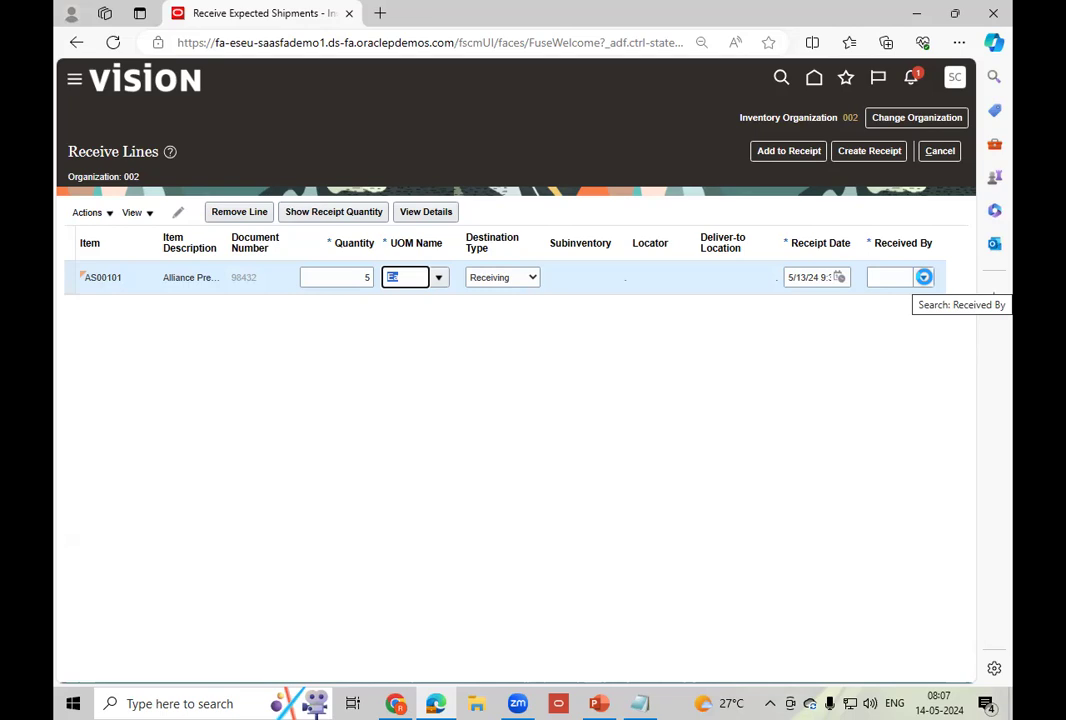
left_click(922, 277)
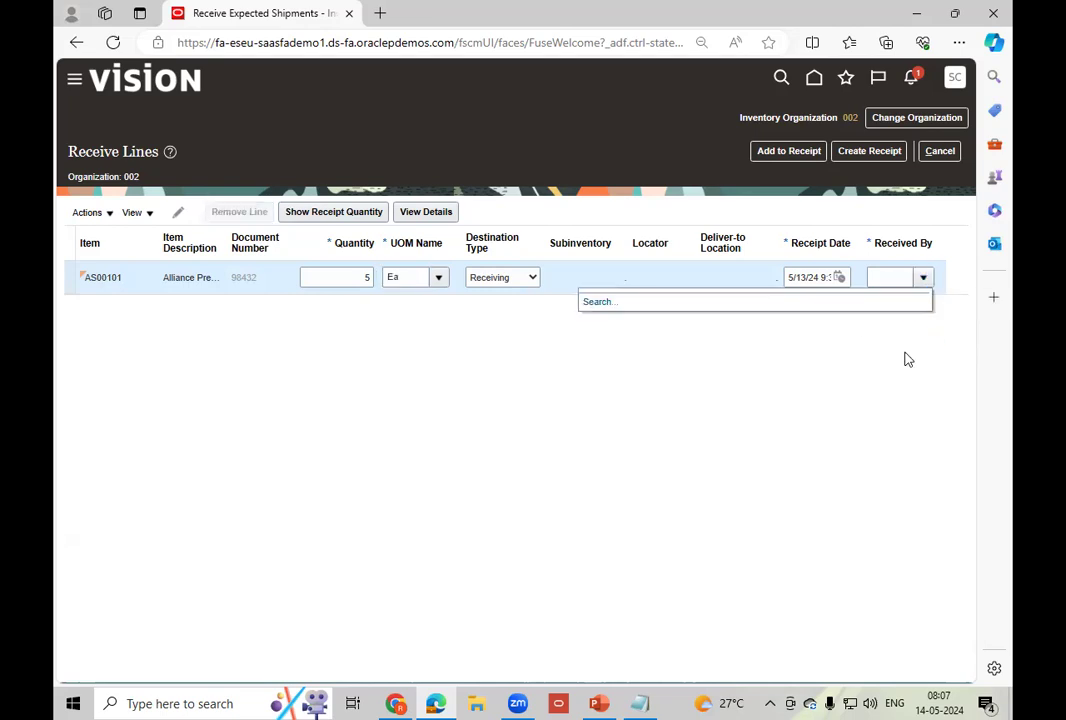
left_click(602, 301)
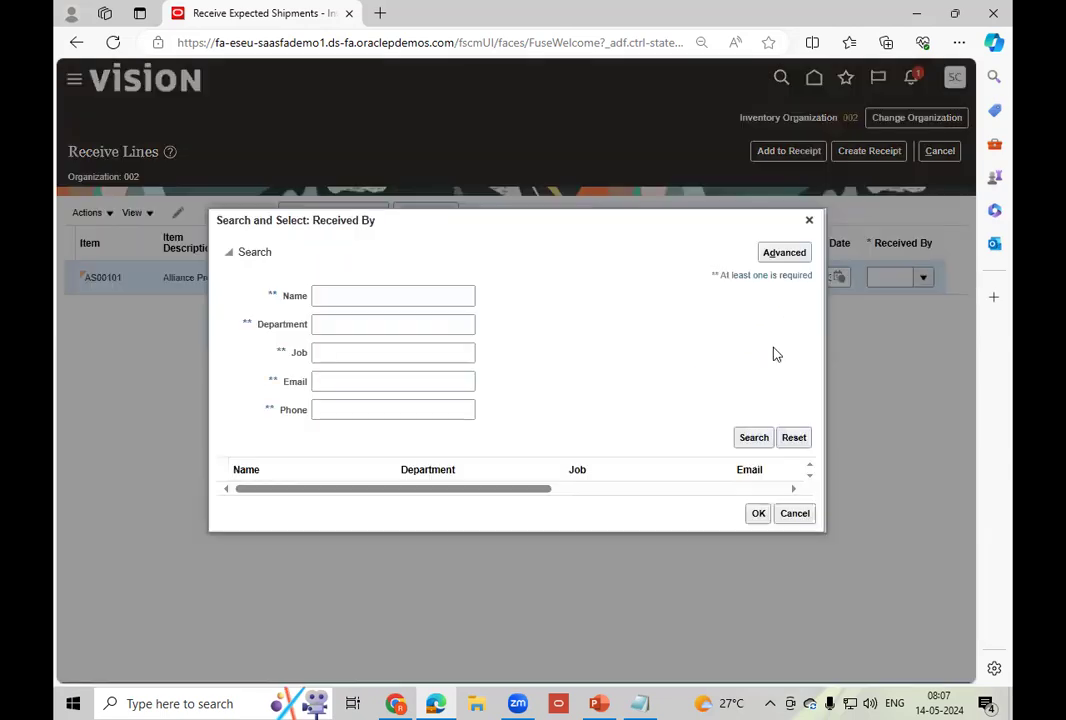
left_click(354, 297)
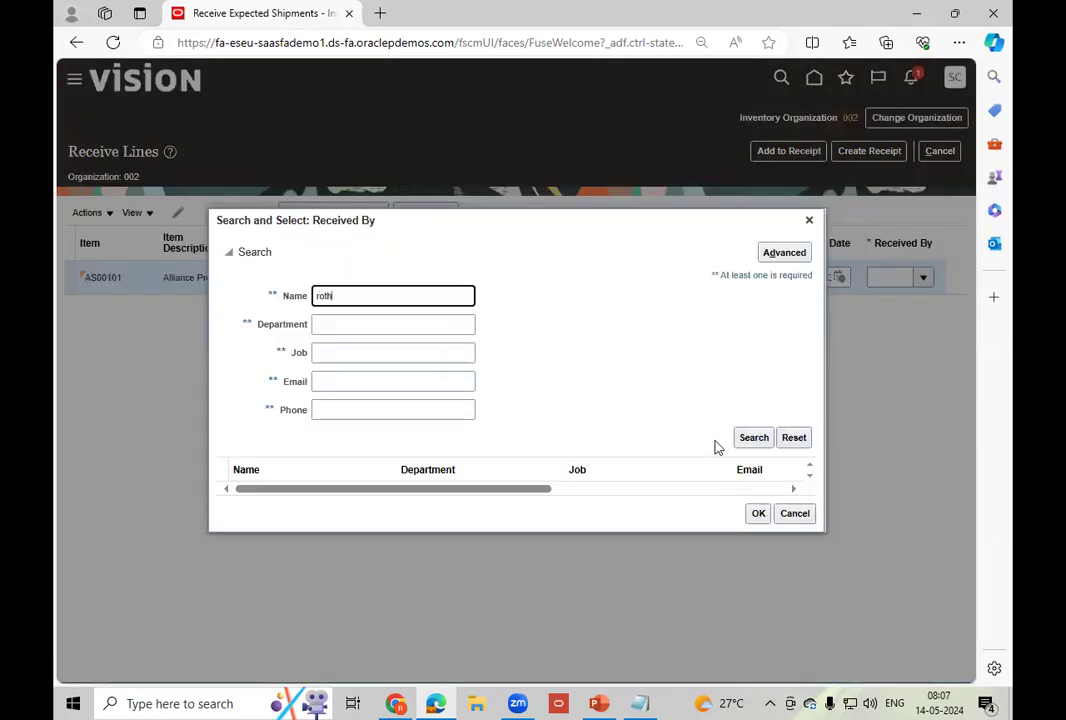
left_click(753, 437)
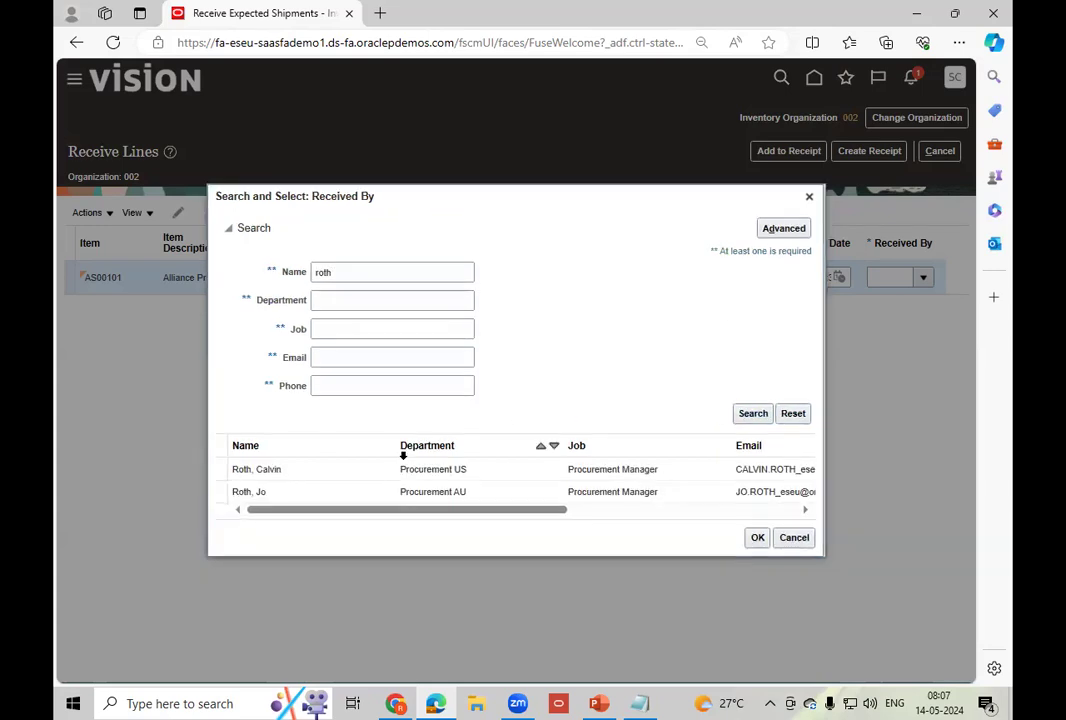
left_click(316, 474)
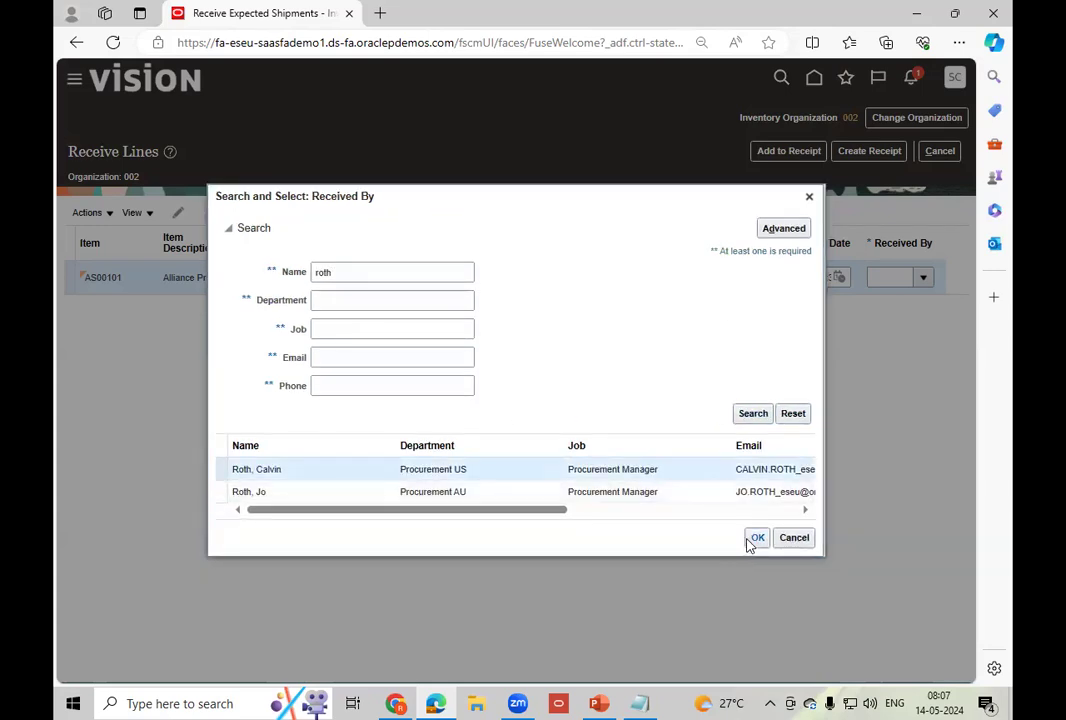
left_click(756, 538)
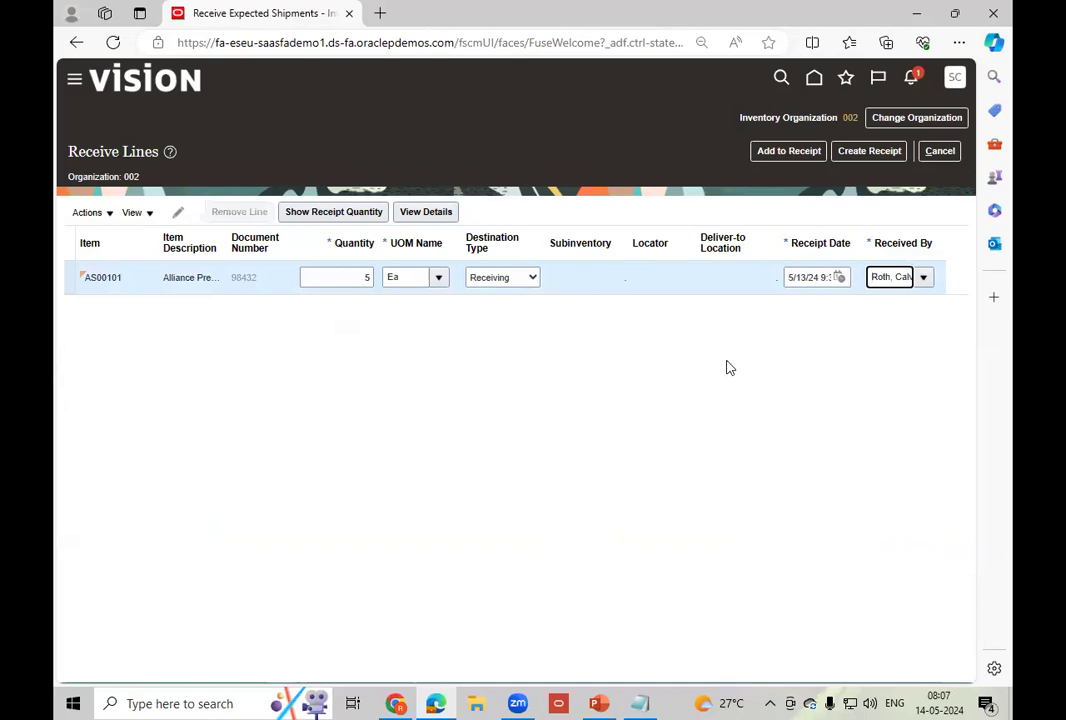
- Create and submit the receipt for the returned AS00101 line and copy its receipt number
left_click(869, 152)
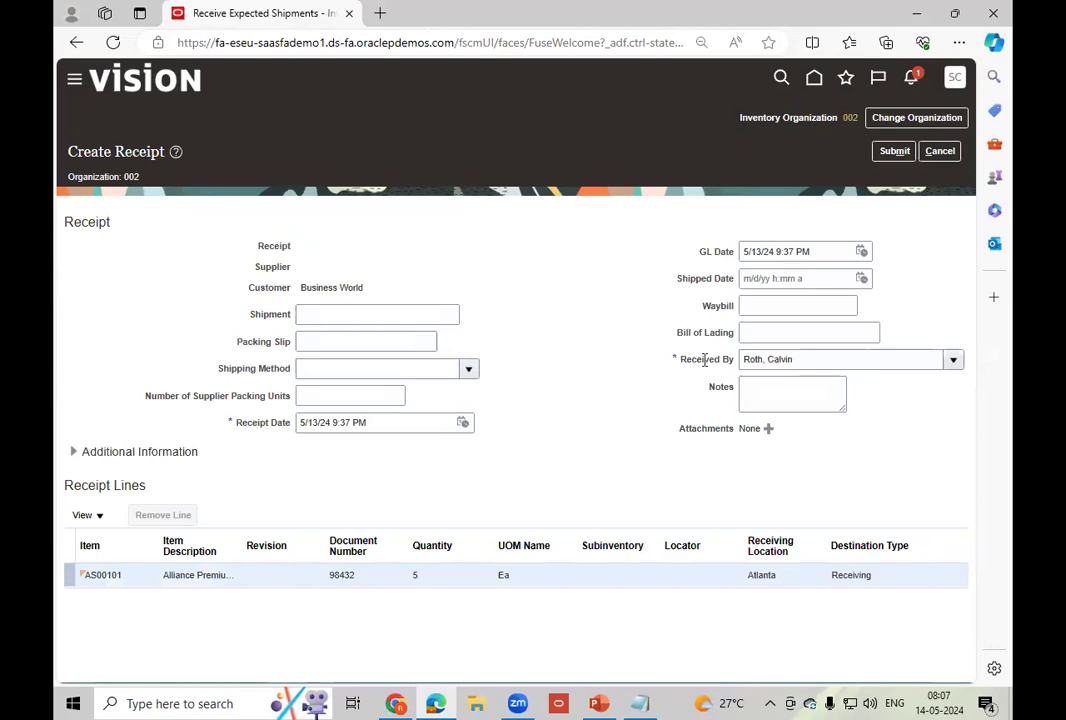
left_click(898, 155)
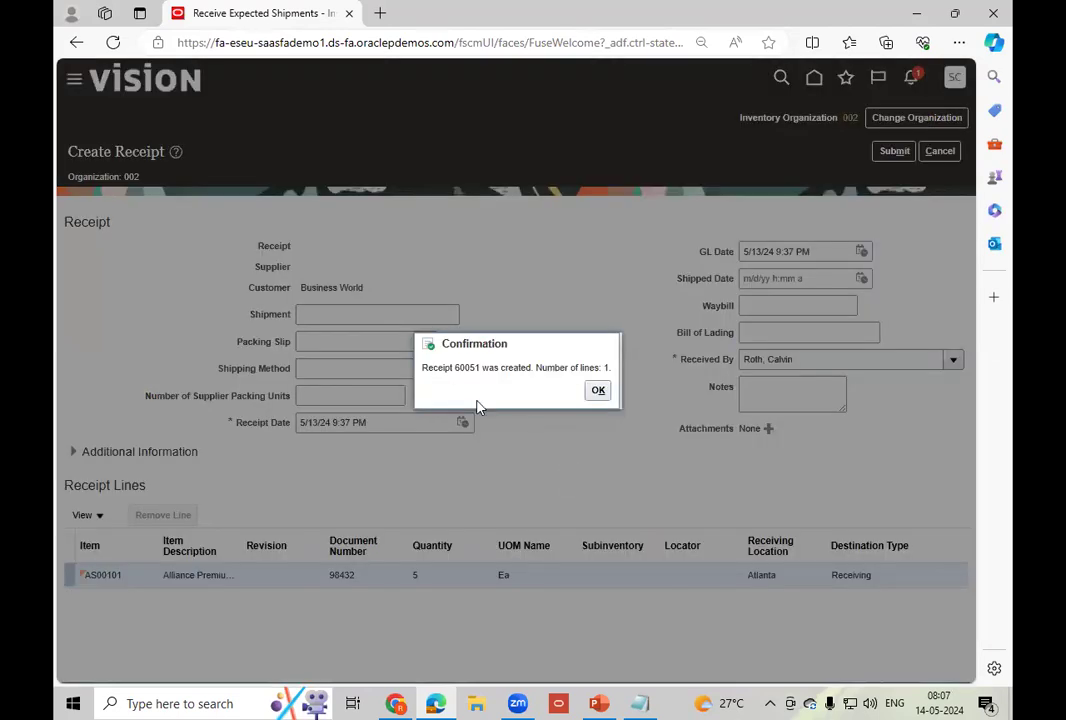
double_click(466, 368)
key("ctrl+c")
- Paste the receipt number below the return order number in the Notepad notes and dismiss the receipt confirmation
left_click(640, 704)
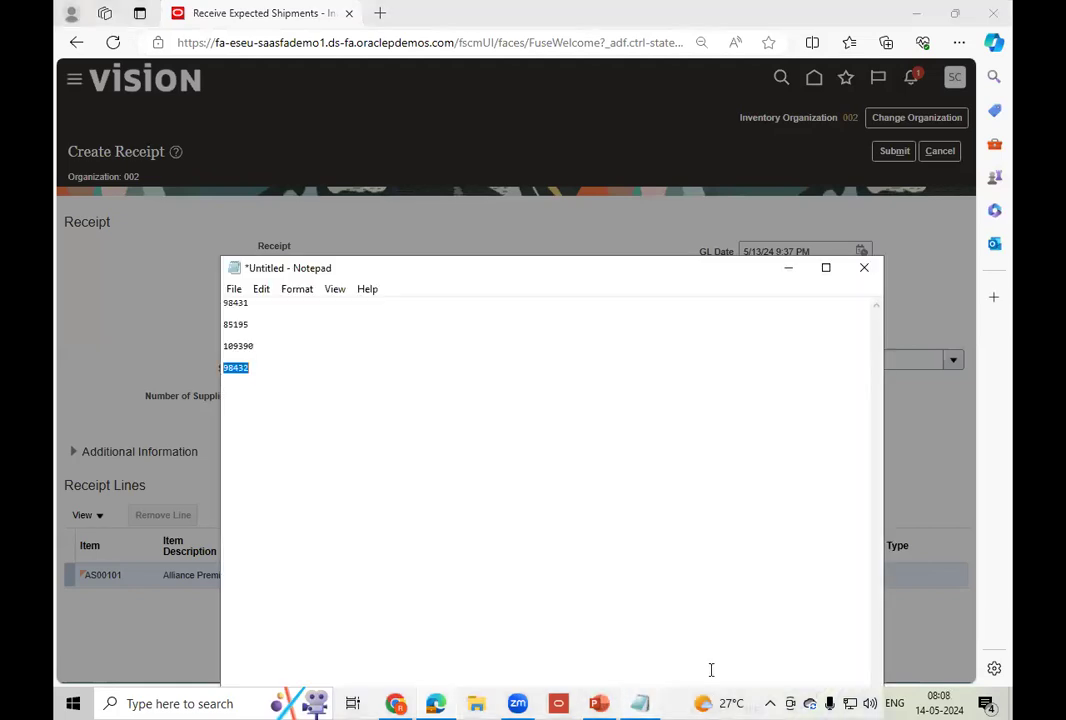
left_click(301, 368)
key("Return")
key("Return")
key("ctrl+v")
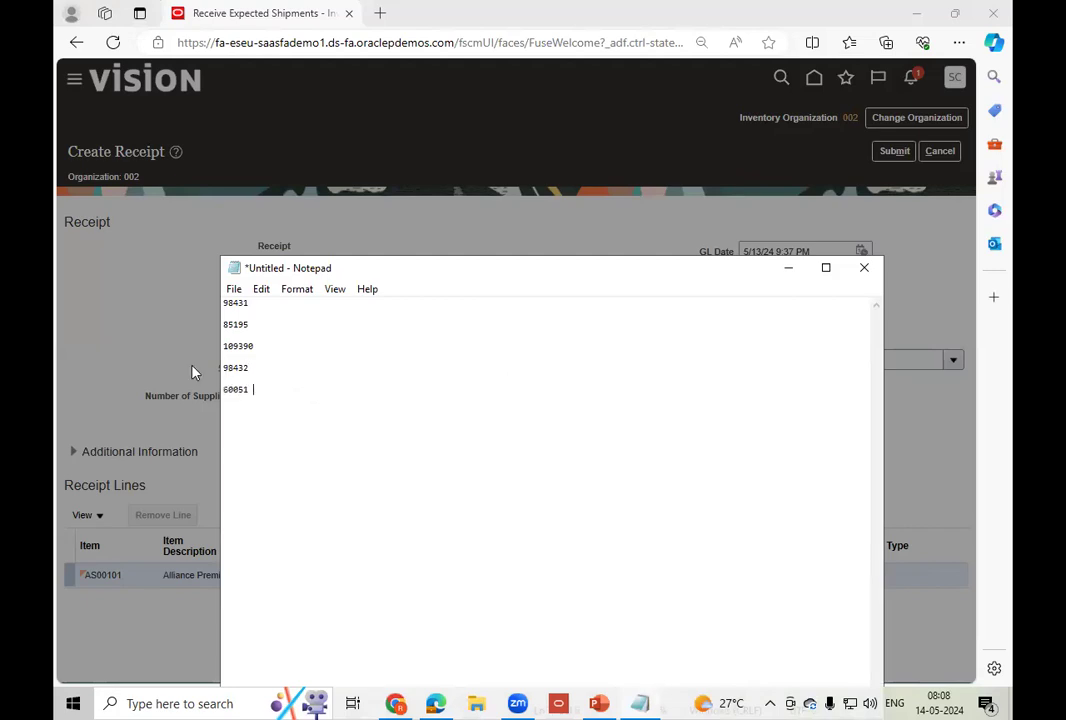
double_click(238, 344)
left_click(280, 394)
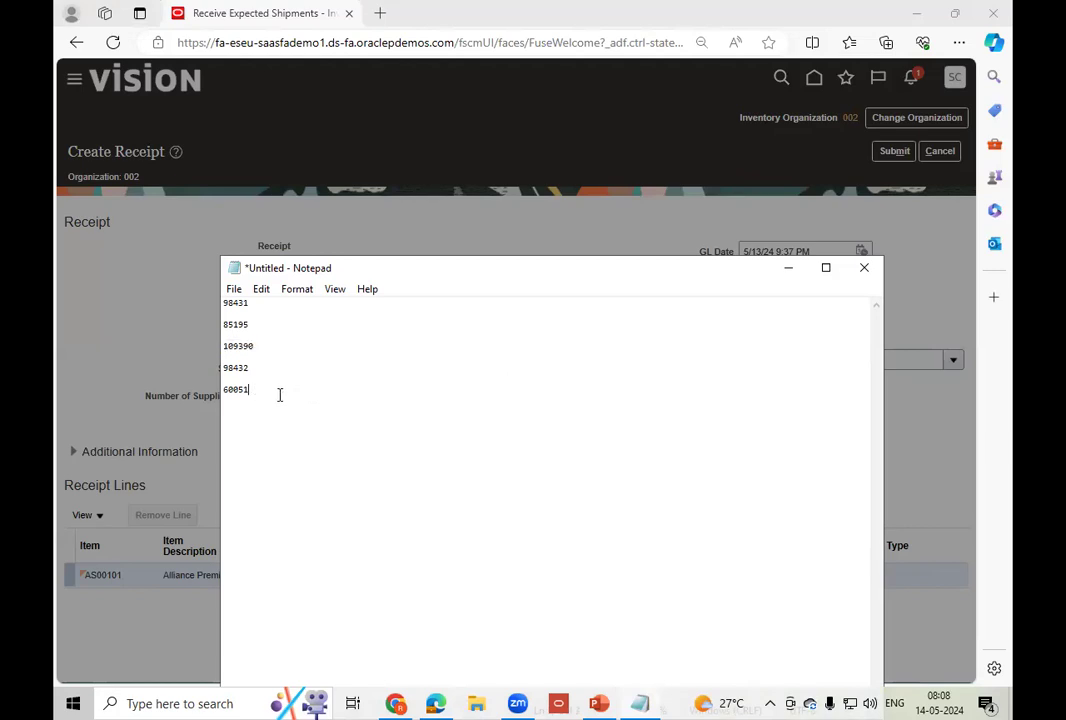
left_click(788, 267)
left_click(596, 392)
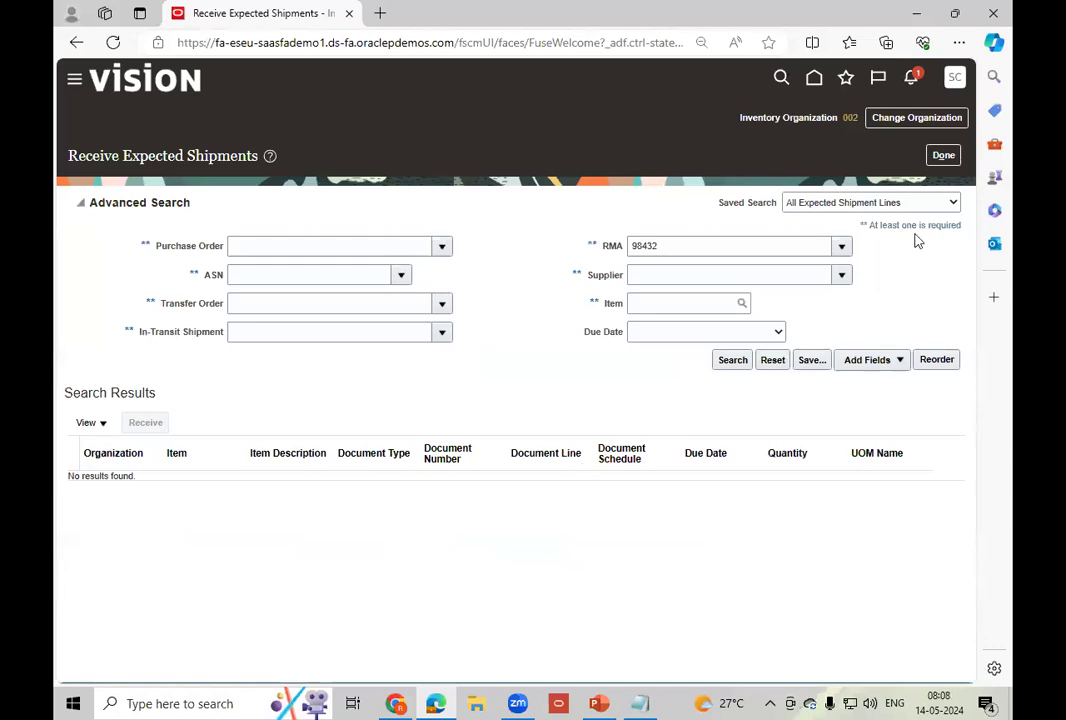
- Finish Receive Expected Shipments and open Order Management from the home page
left_click(943, 155)
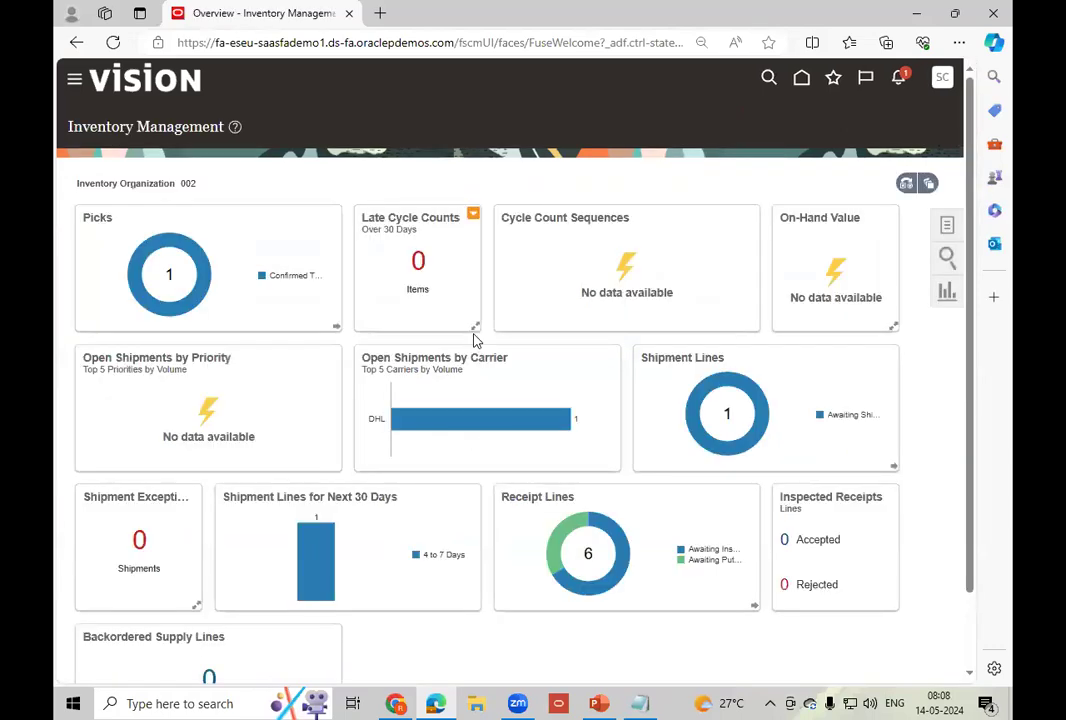
left_click(801, 79)
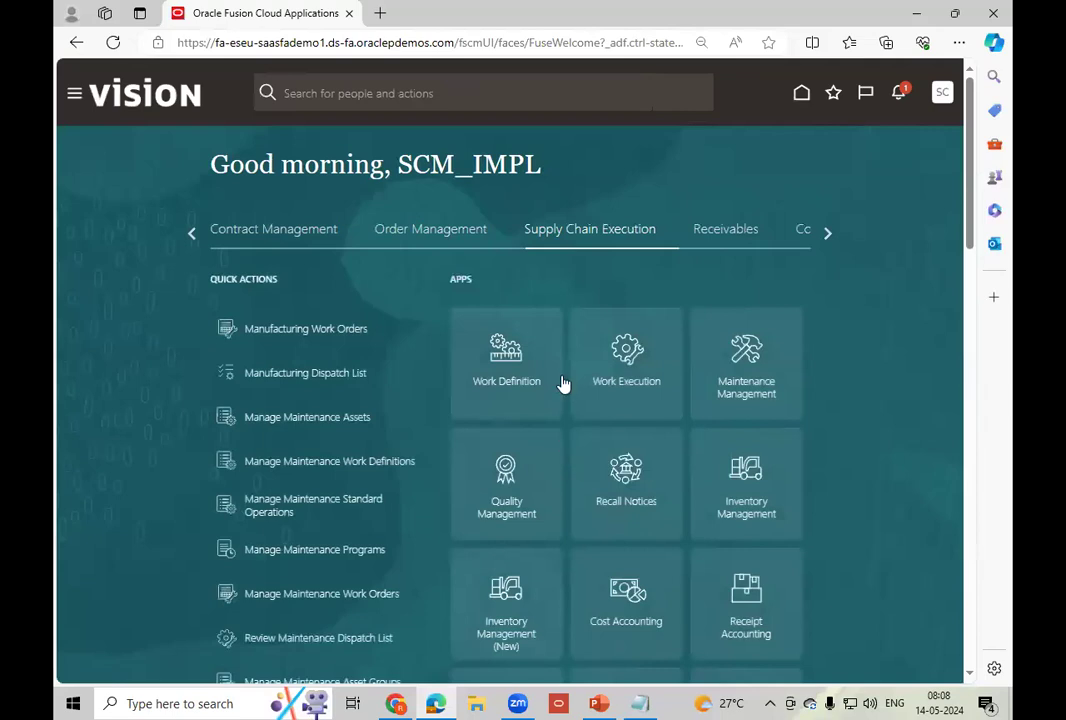
left_click(420, 236)
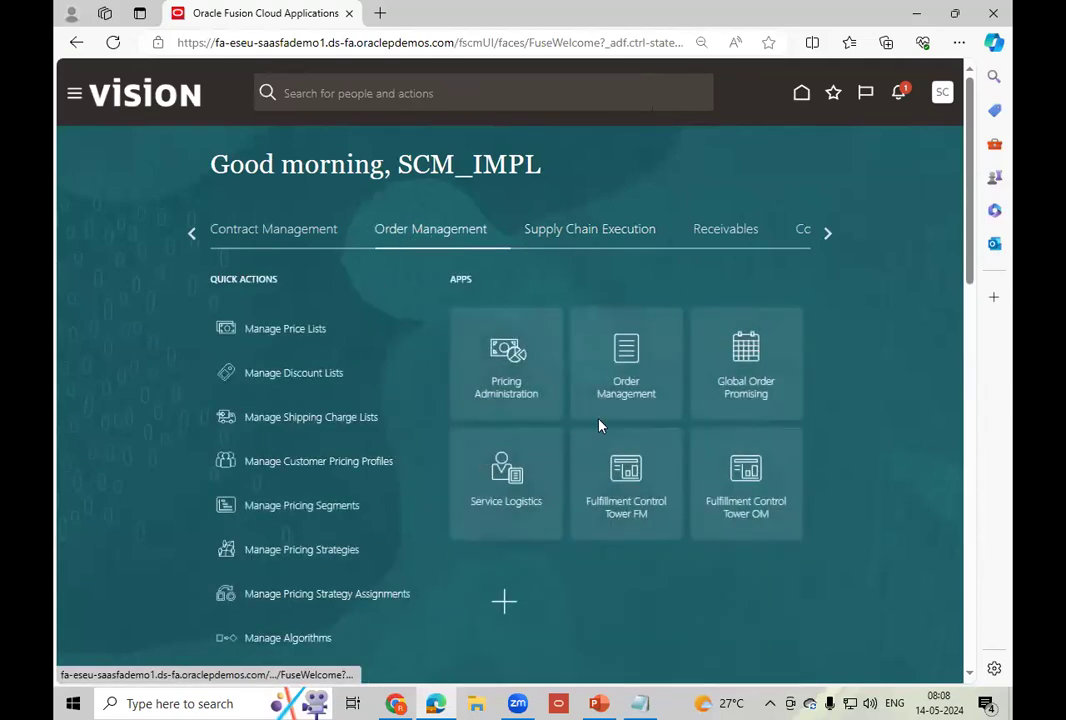
- Copy the return order number from the Notepad notes, open that order by searching for it, and refresh its line status
left_click(645, 703)
double_click(240, 368)
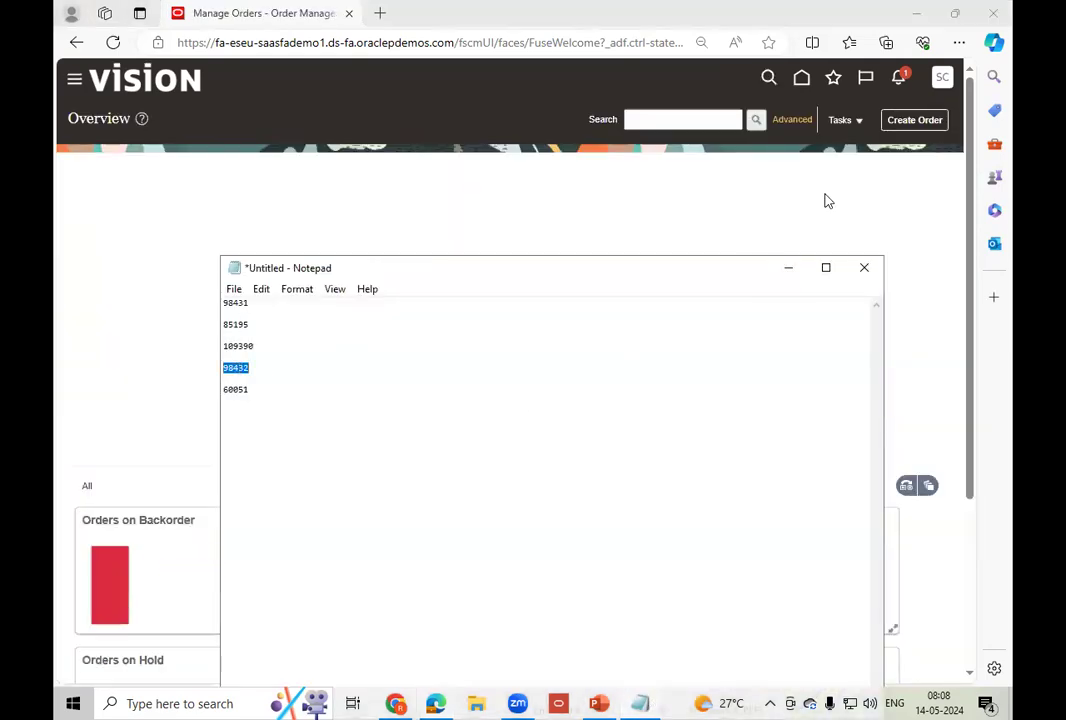
left_click(788, 268)
left_click(636, 119)
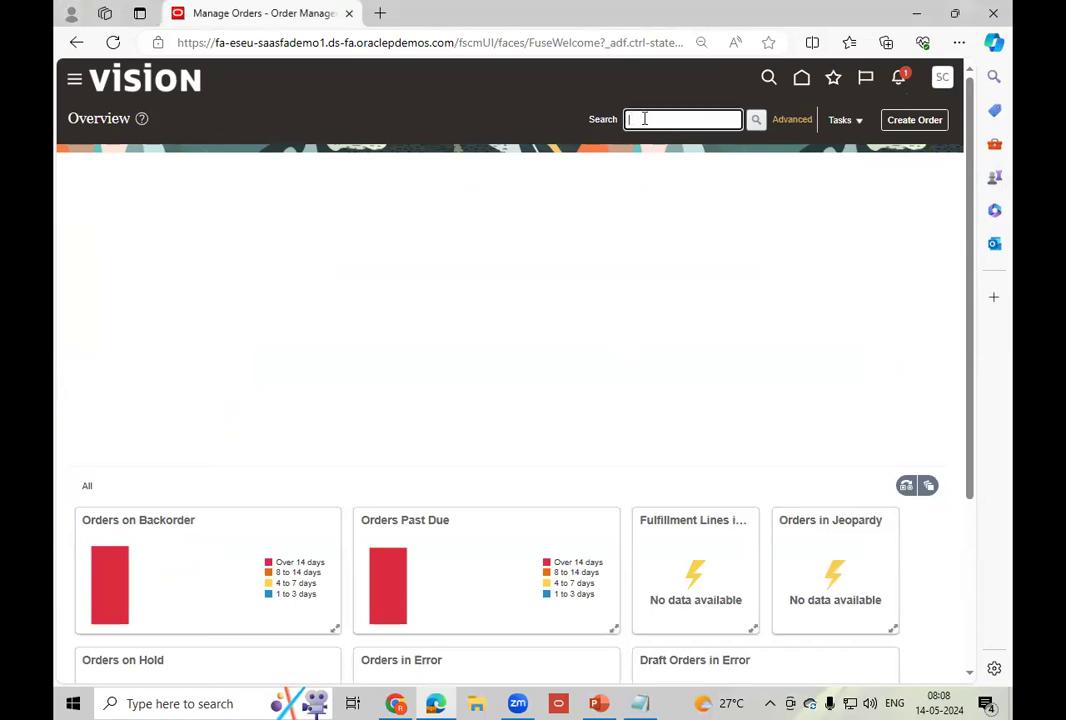
type("98432")
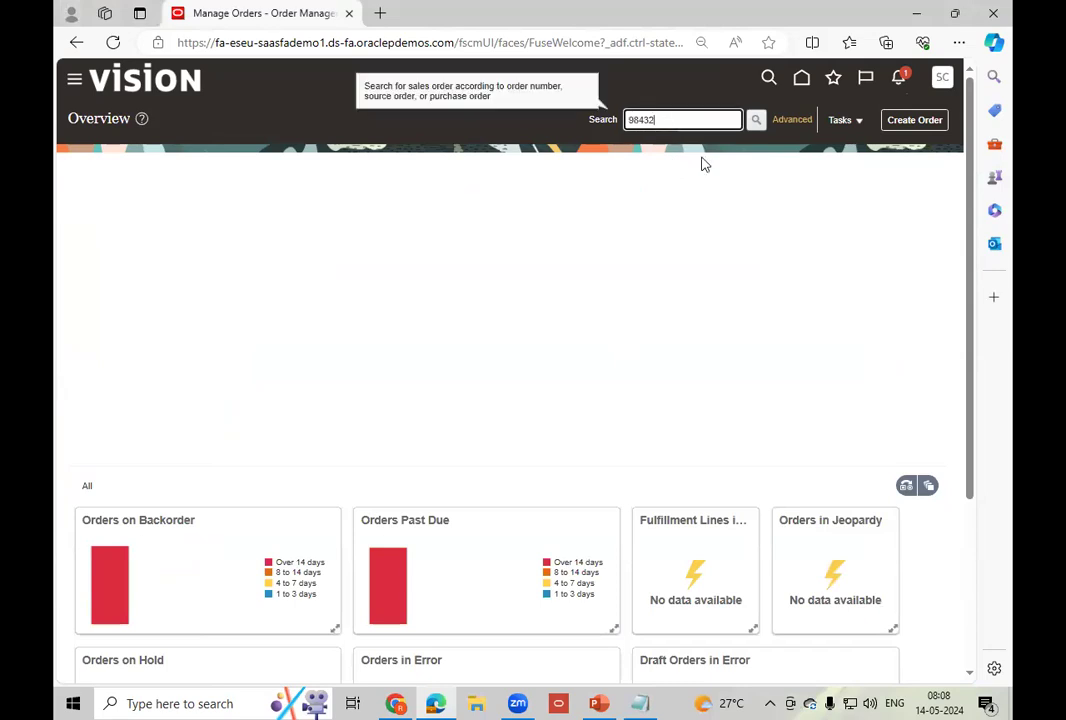
left_click(755, 120)
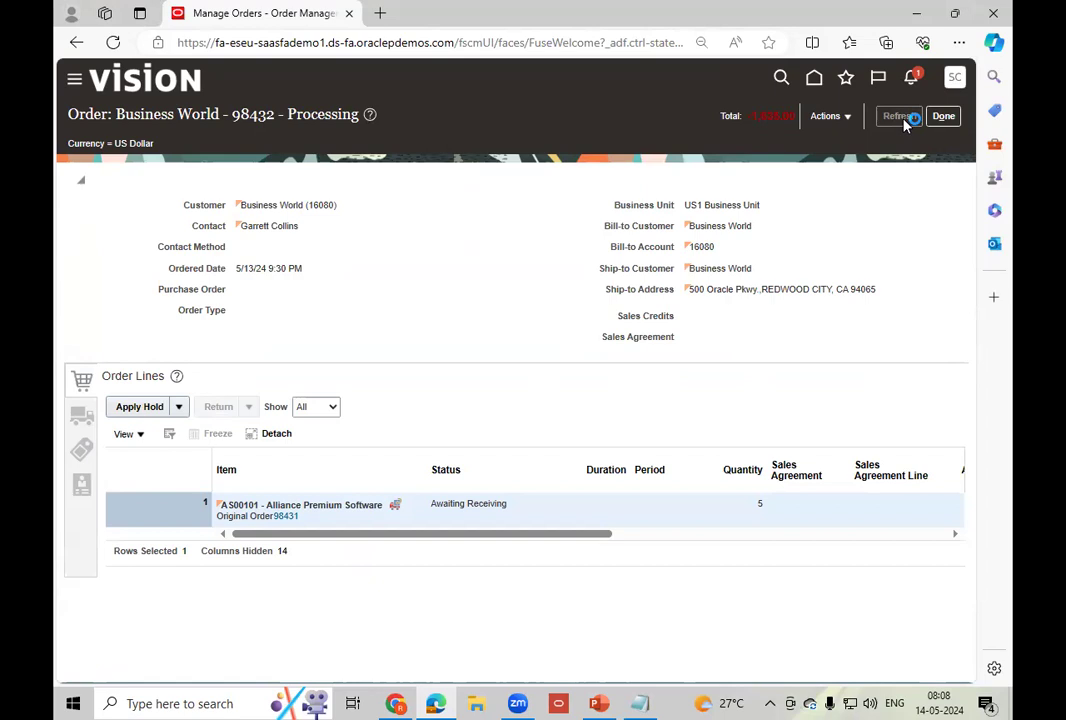
- Return to the home page, open Scheduled Processes in the Tools area, and start scheduling a new process
left_click(814, 80)
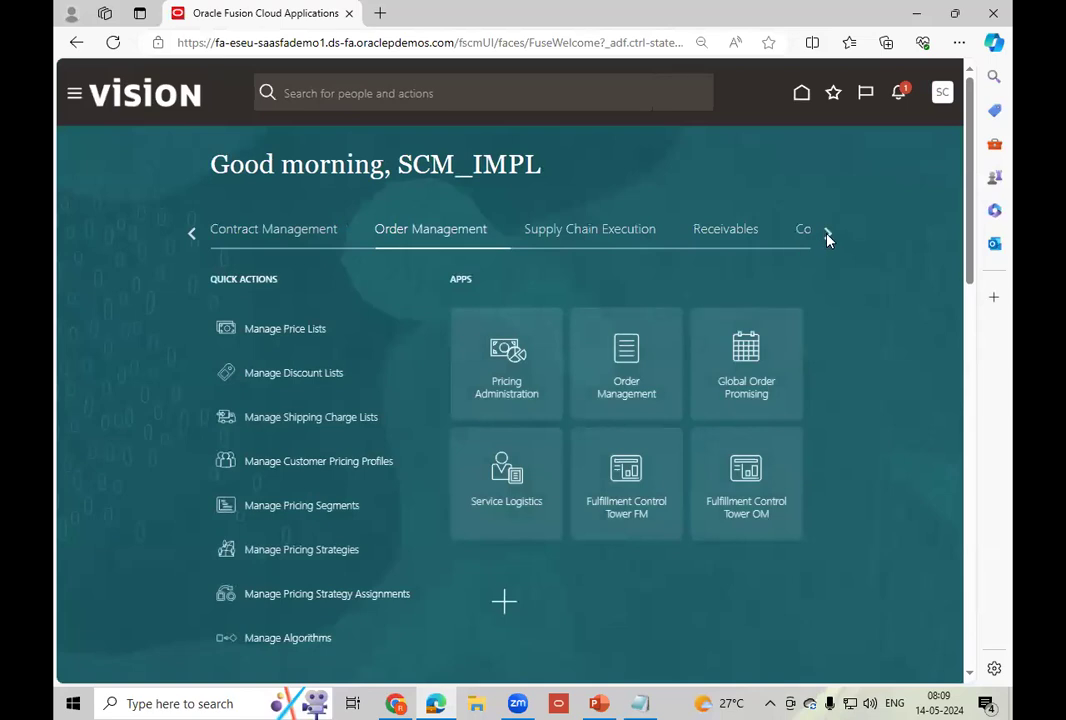
left_click(827, 234)
left_click(827, 234)
left_click(827, 234)
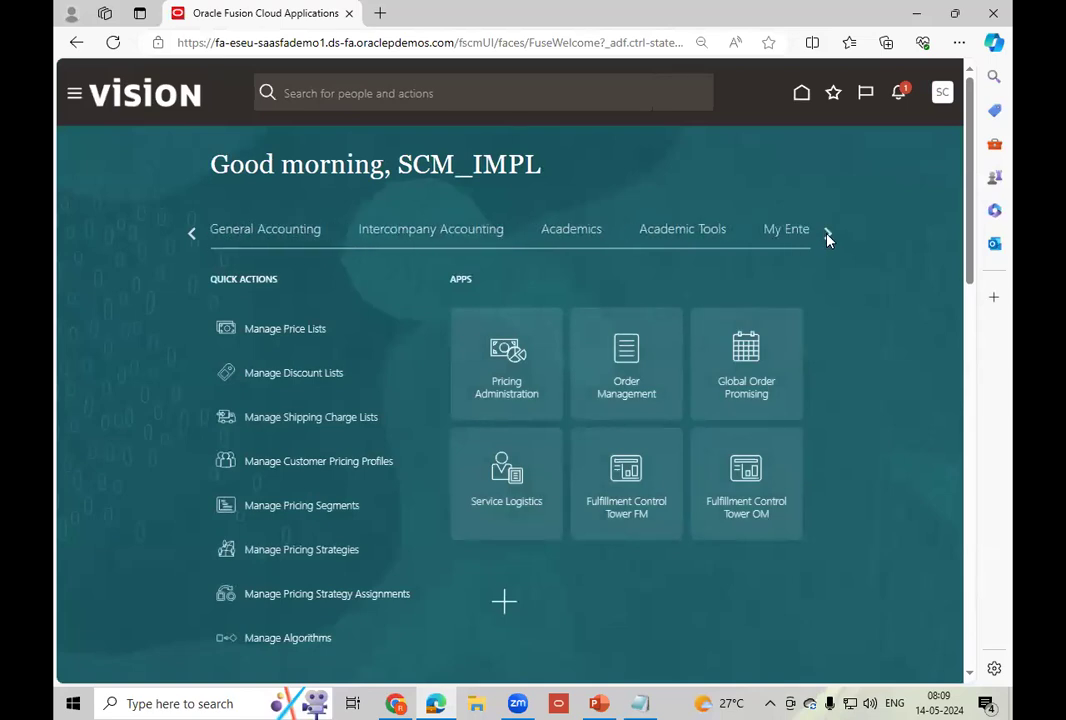
left_click(827, 234)
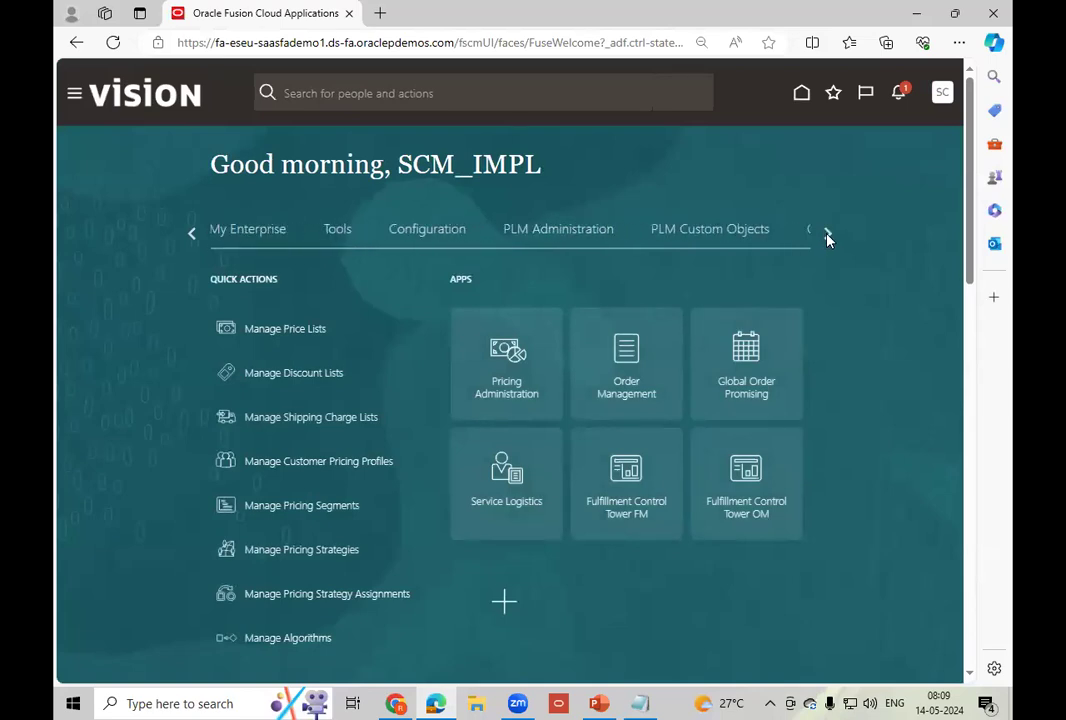
left_click(335, 230)
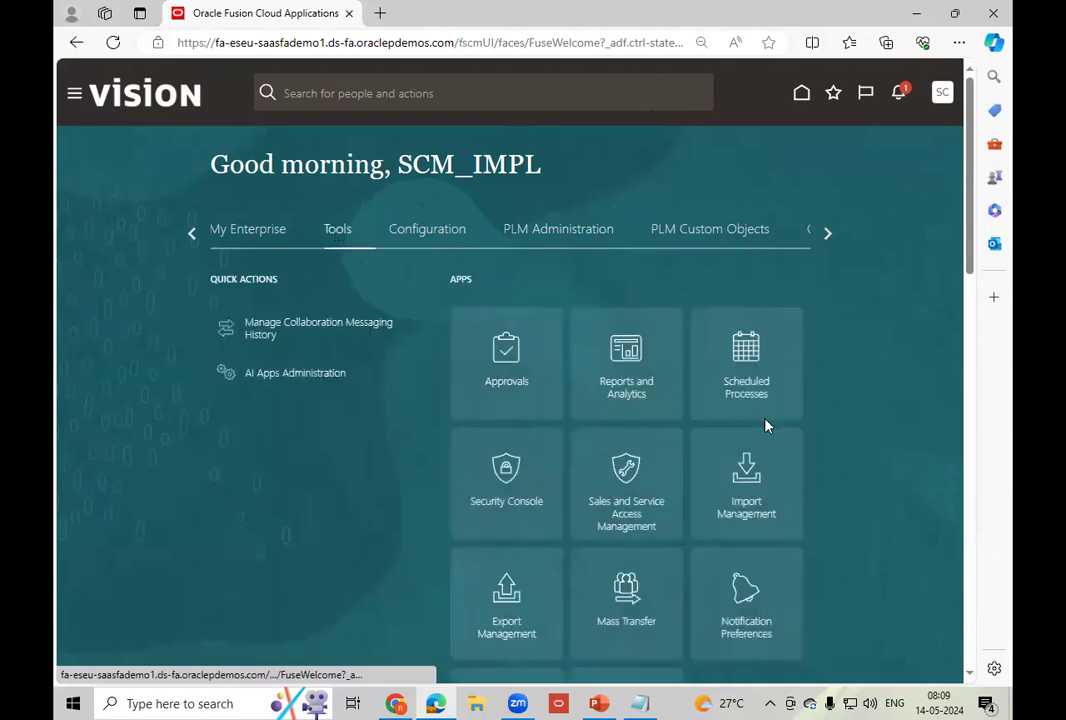
left_click(762, 394)
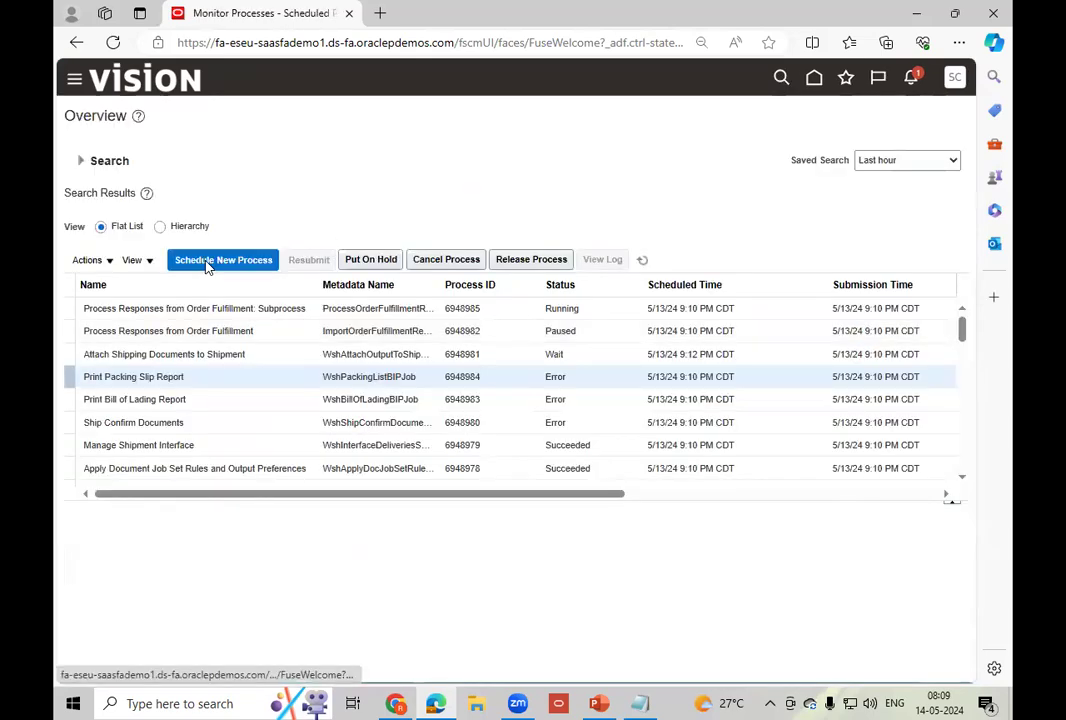
left_click(207, 262)
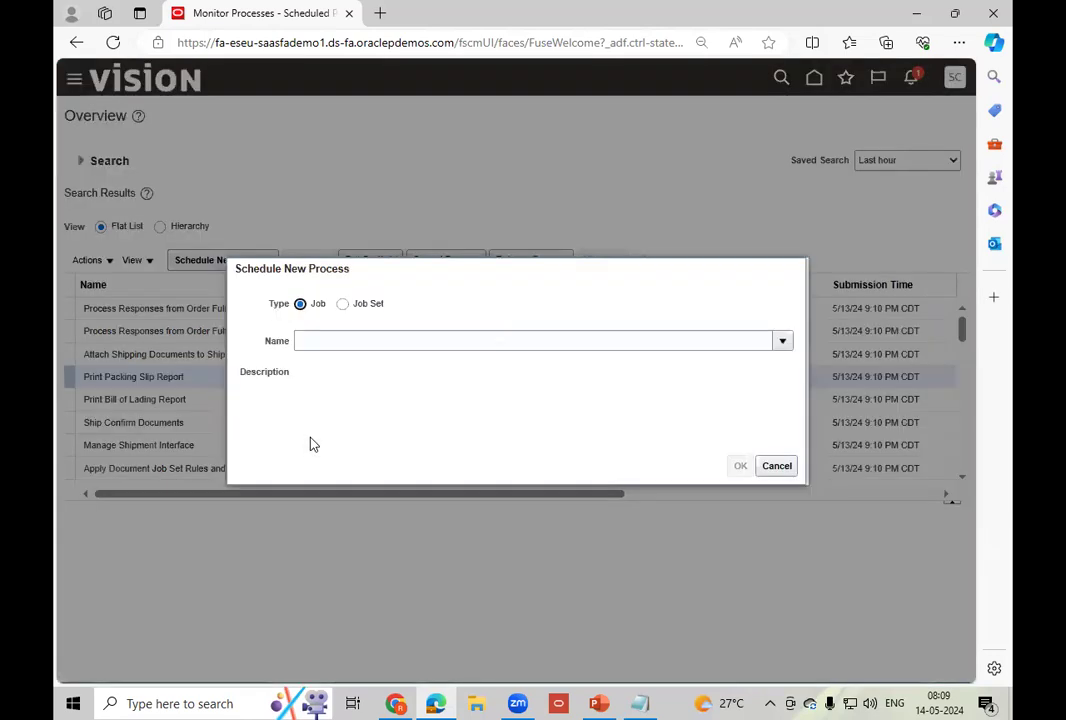
- Choose the Send Receipt Confirmation job as the process to schedule and open its process details
left_click(371, 342)
type("%")
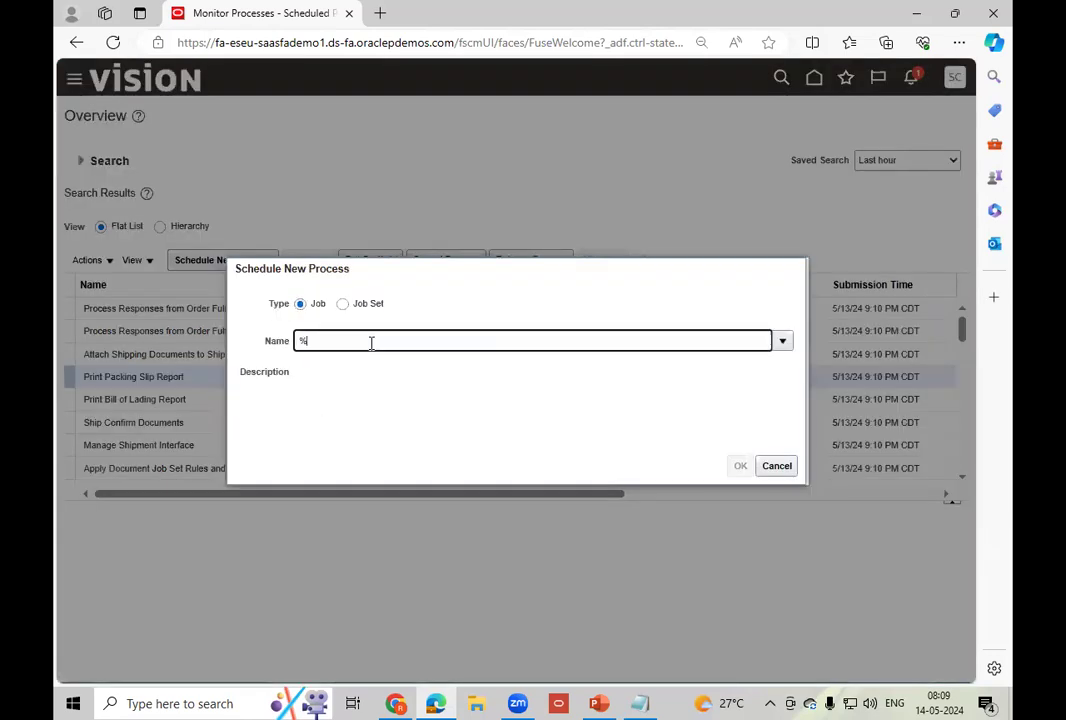
type("Send%")
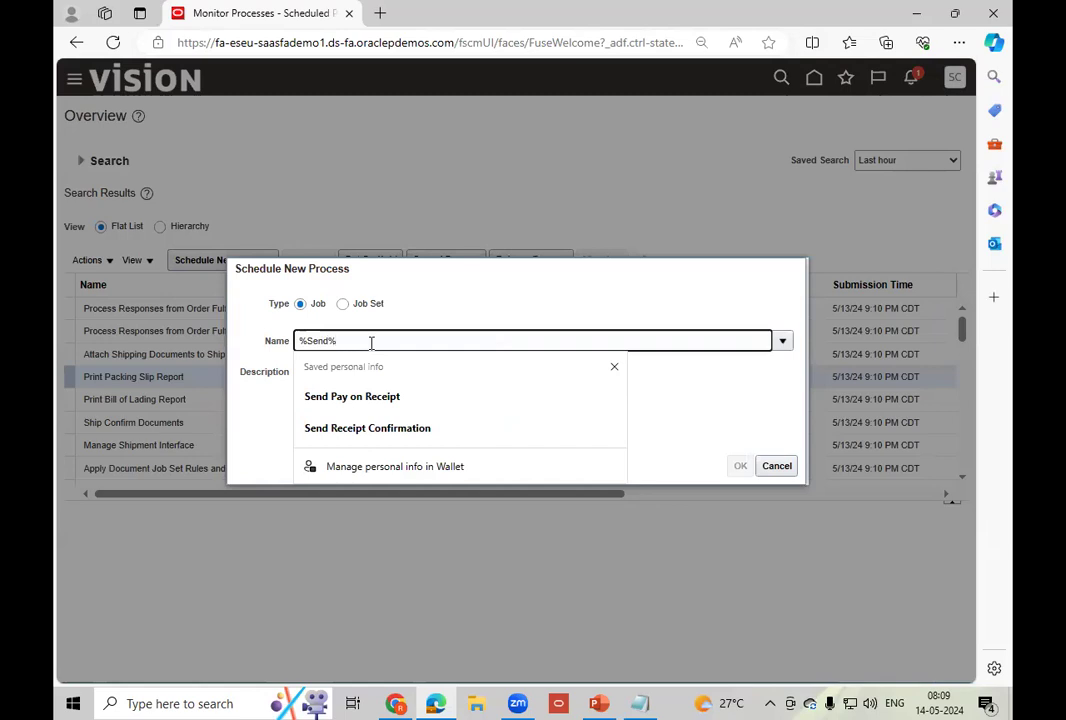
left_click(368, 436)
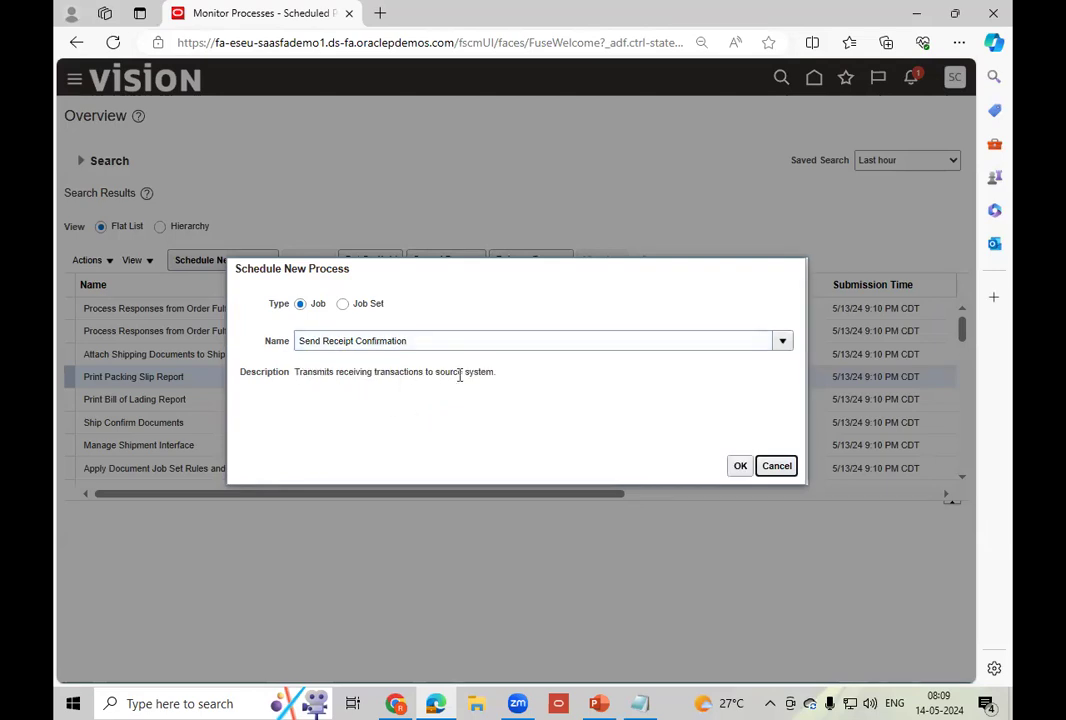
left_click(740, 467)
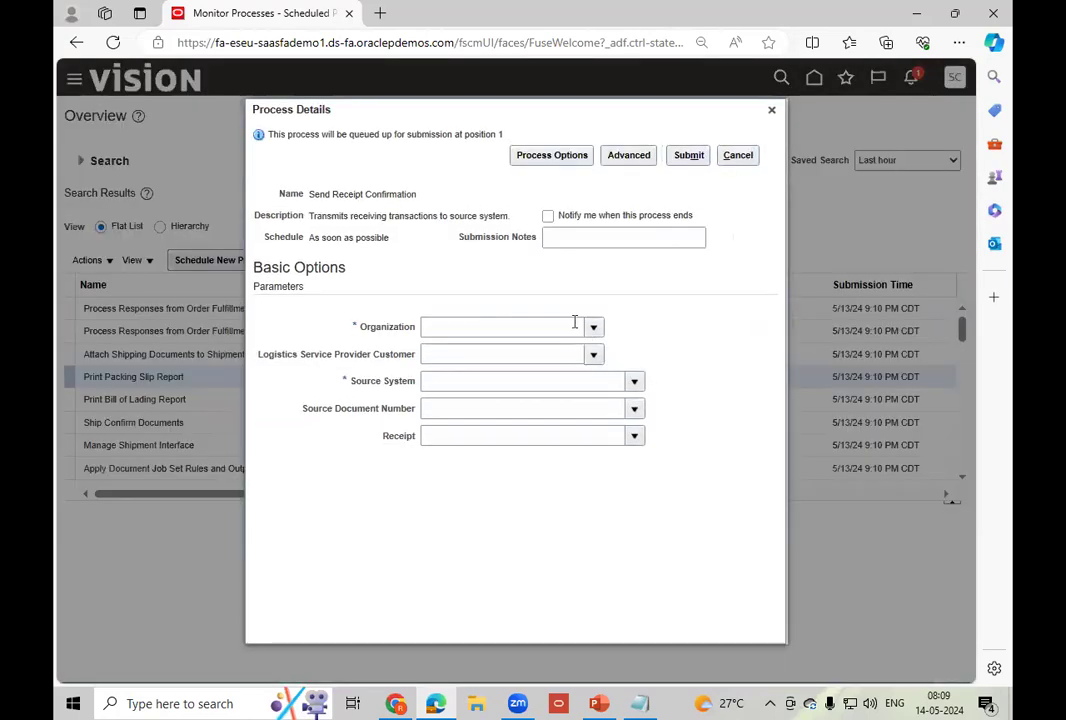
- Set the Organization parameter of the Send Receipt Confirmation process to 002
left_click(557, 322)
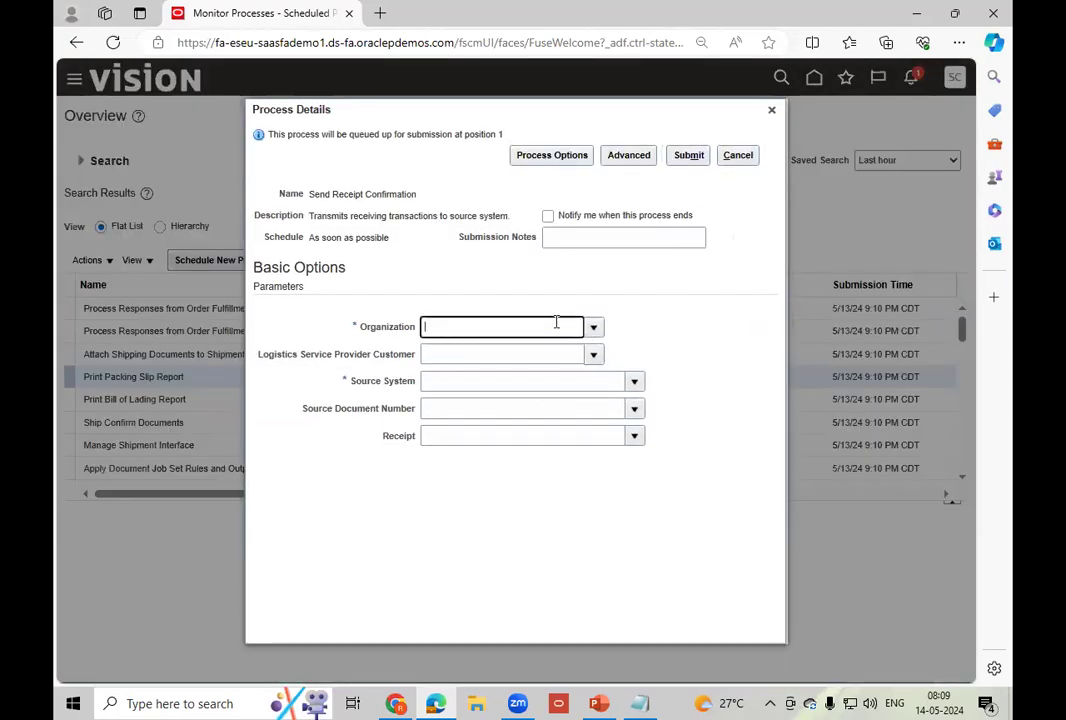
type("002")
key("Tab")
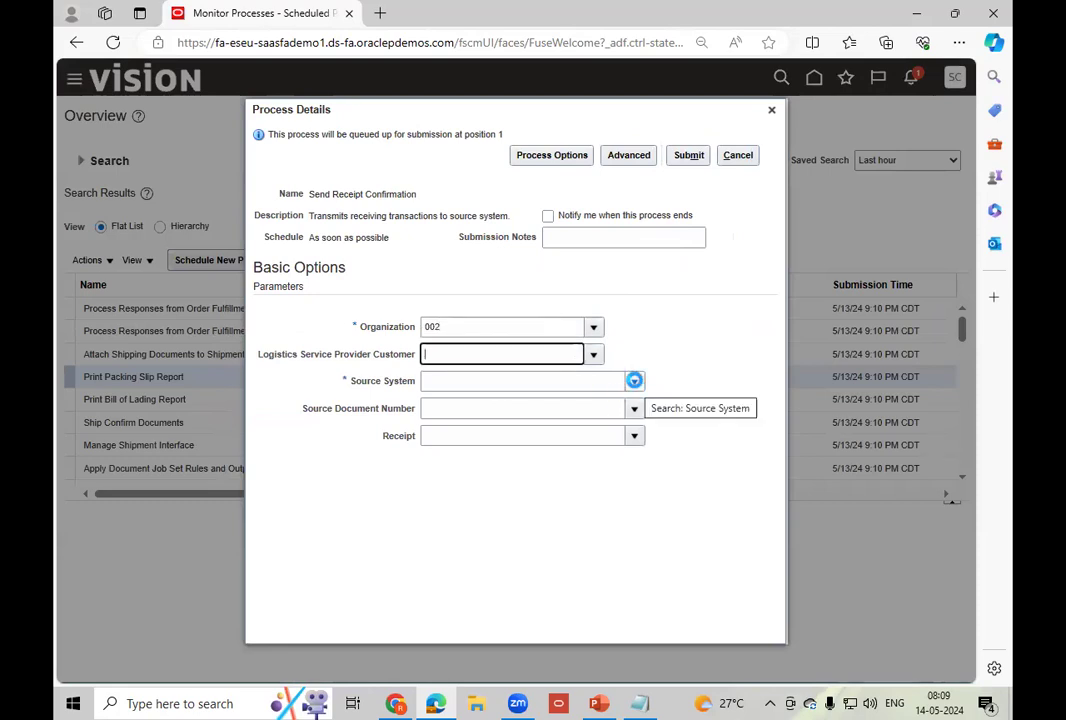
- Set the Send Receipt Confirmation source system to Oracle Fusion Order Orchestration And Planning
left_click(634, 381)
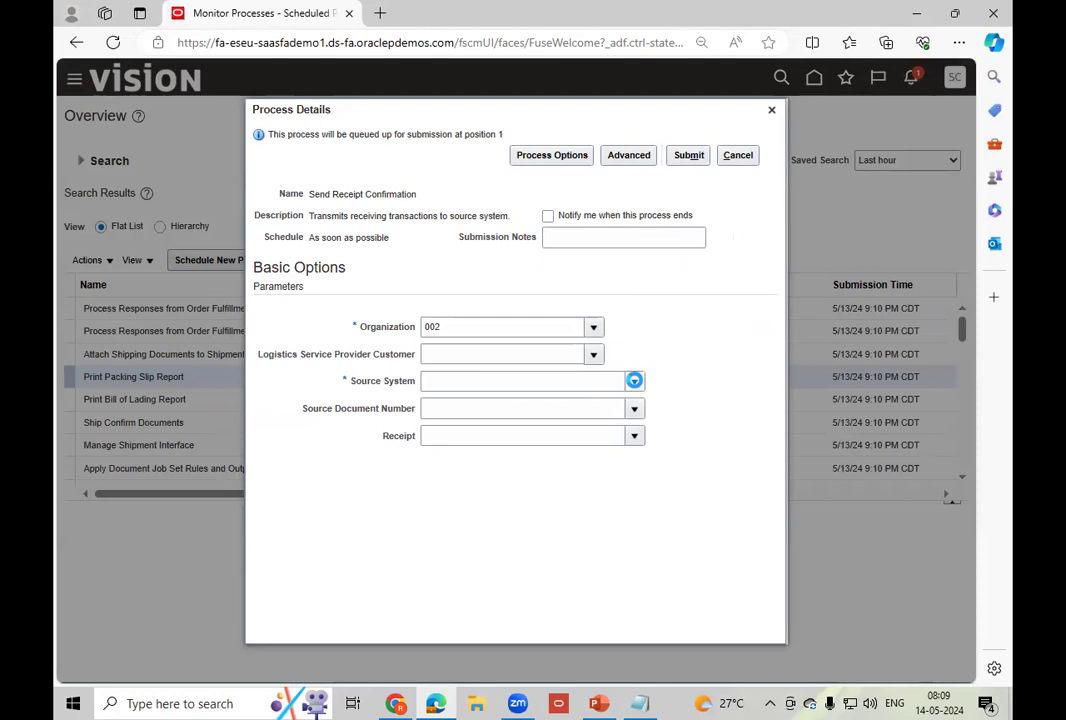
left_click(634, 381)
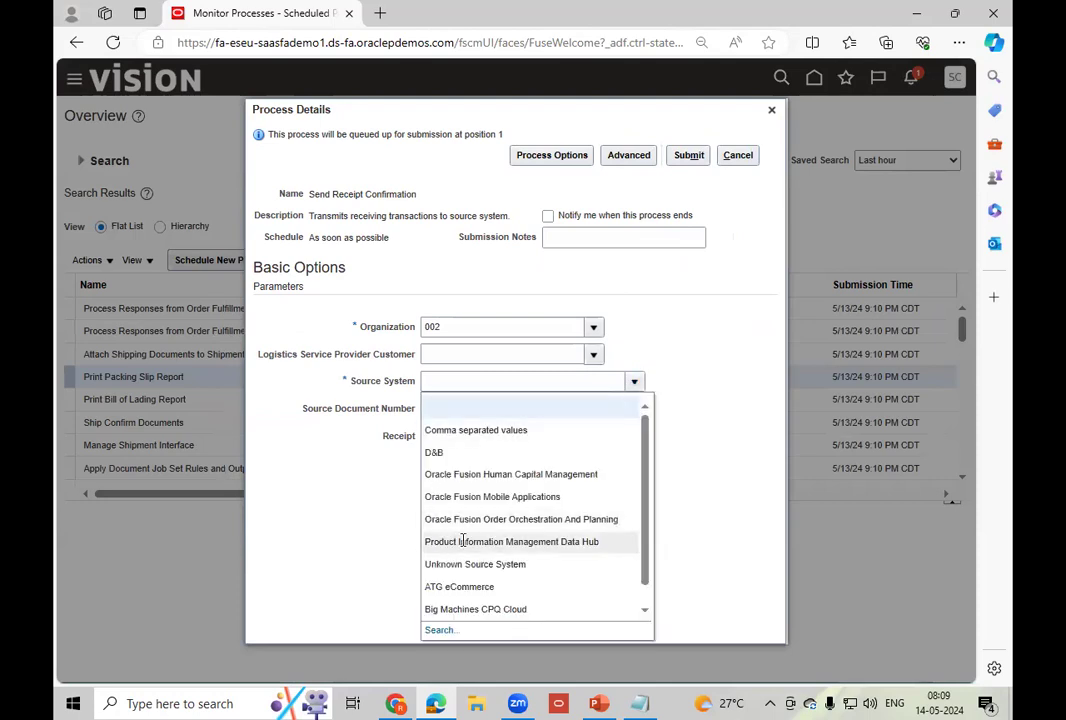
left_click(548, 532)
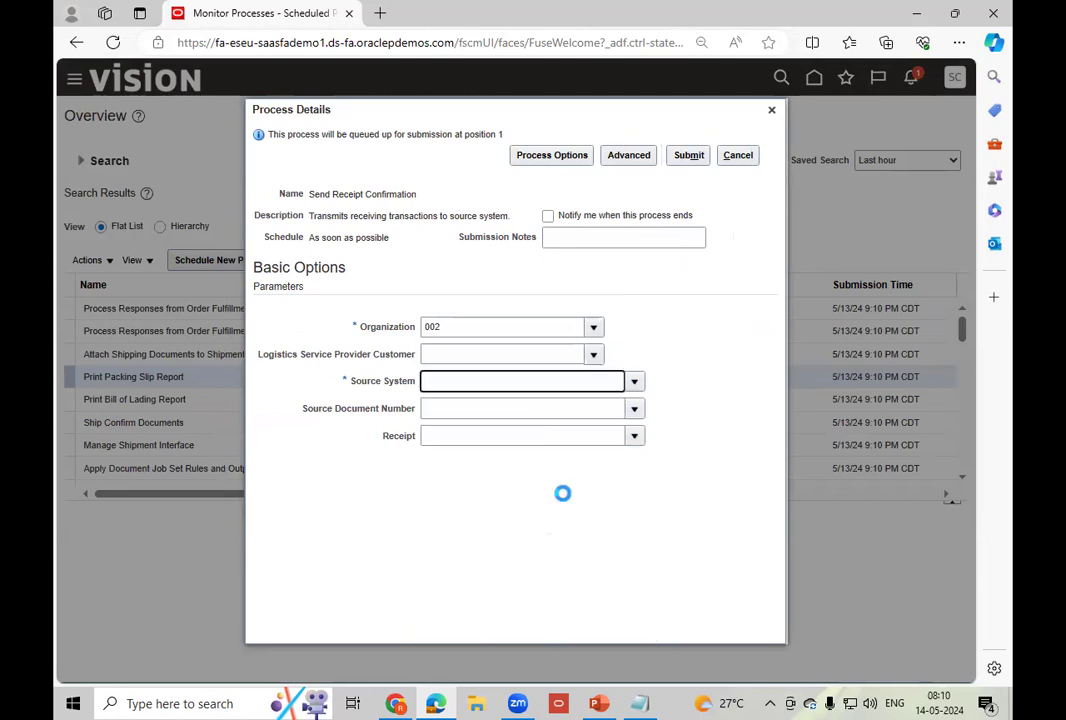
left_click(634, 410)
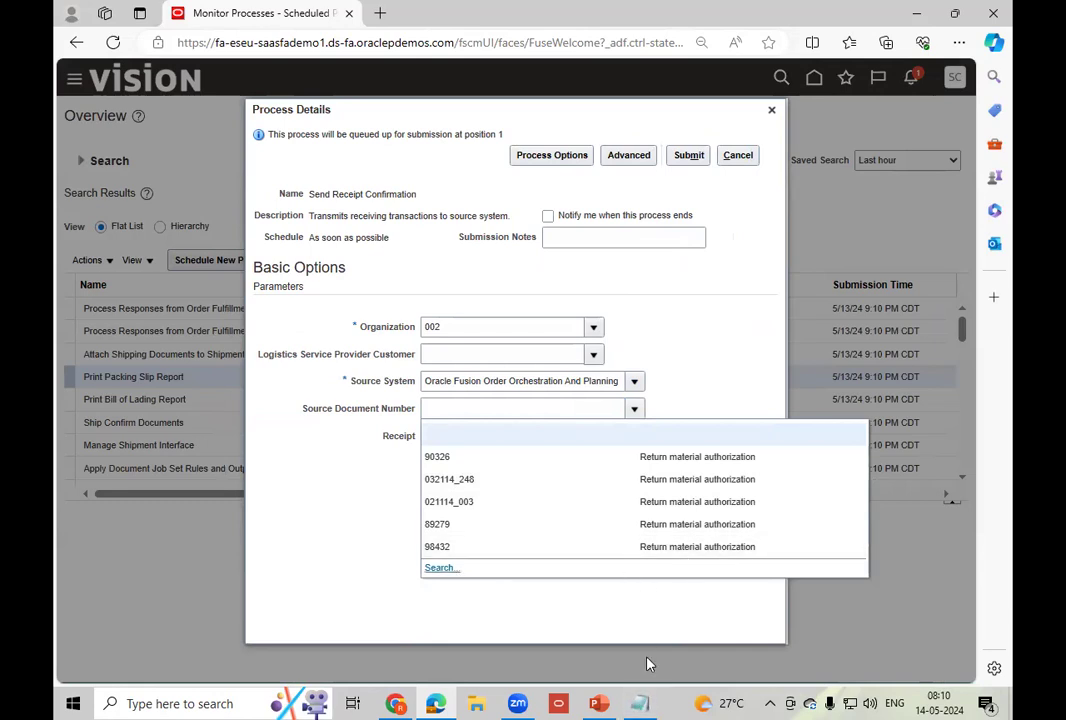
left_click(642, 703)
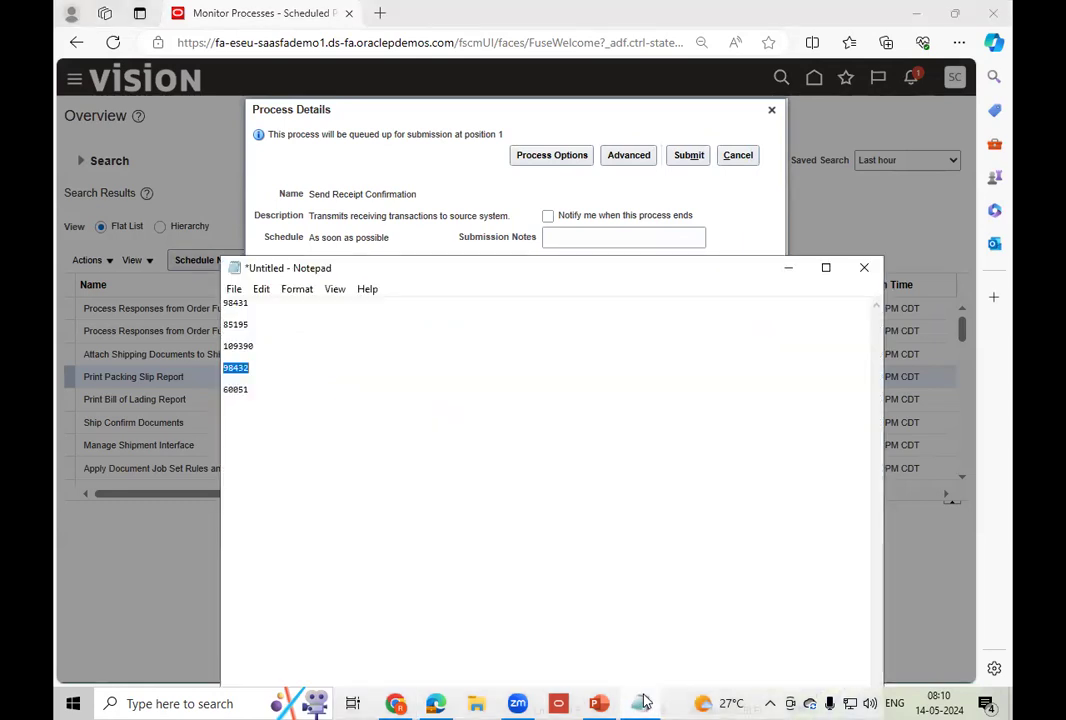
left_click(642, 703)
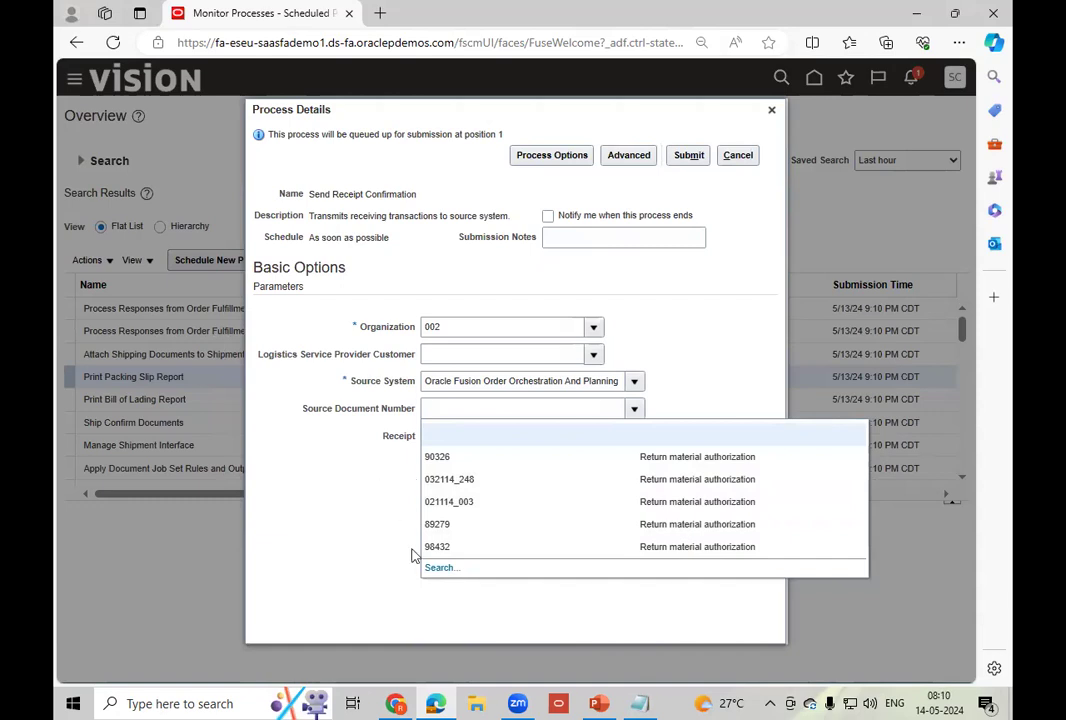
left_click(438, 568)
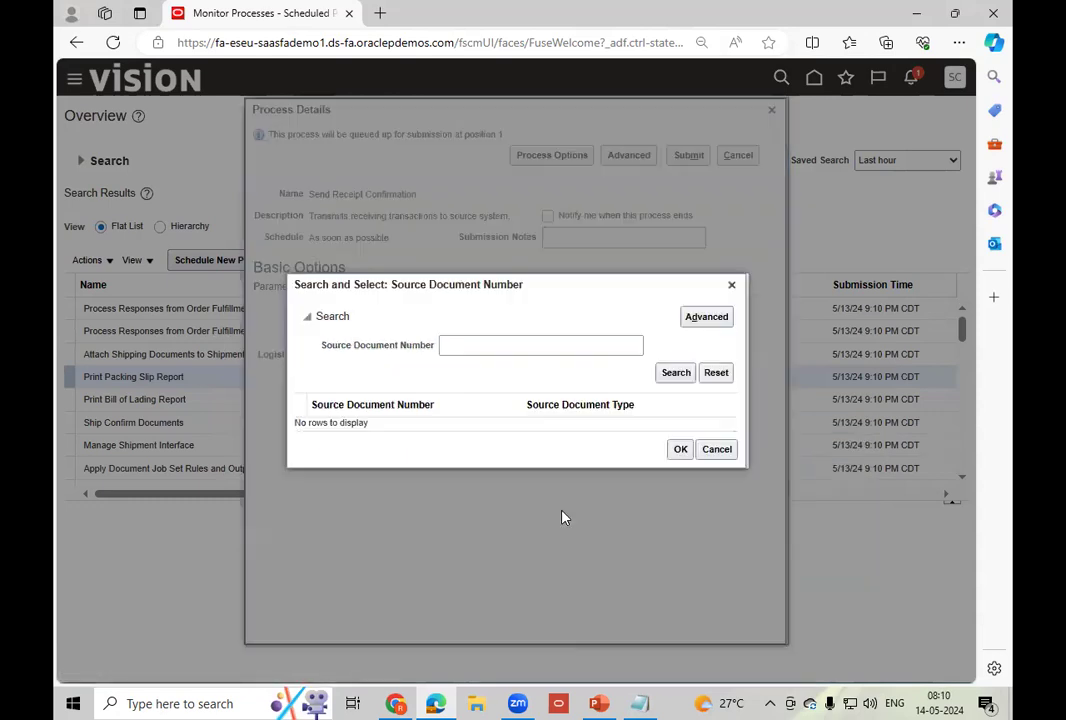
left_click(675, 373)
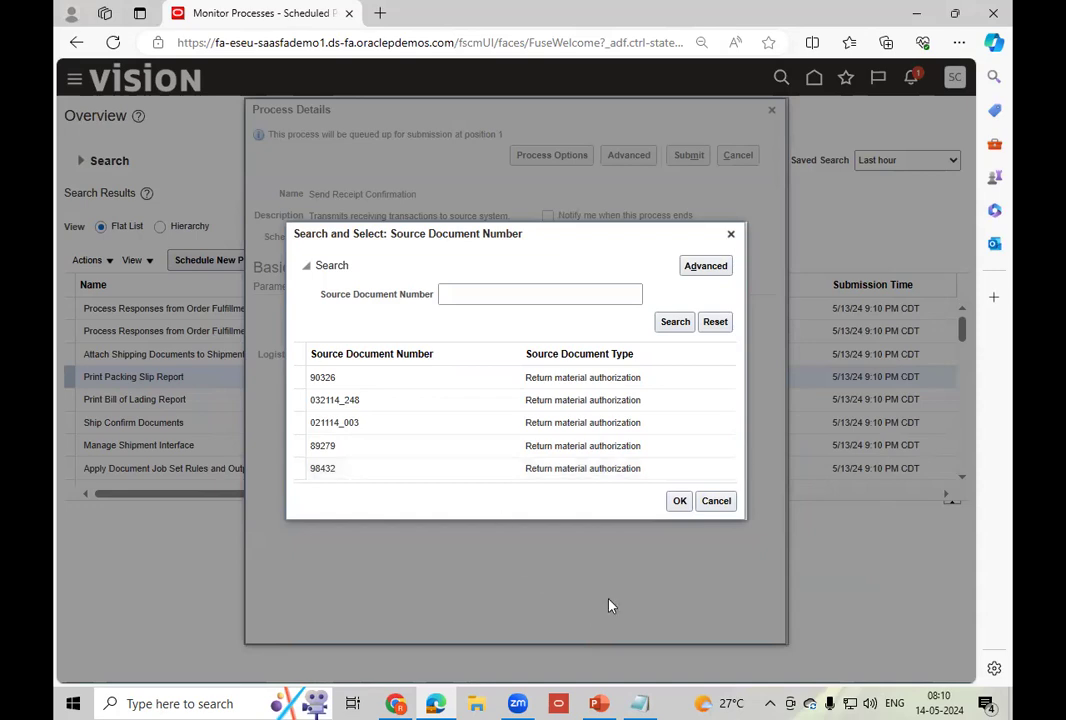
left_click(640, 703)
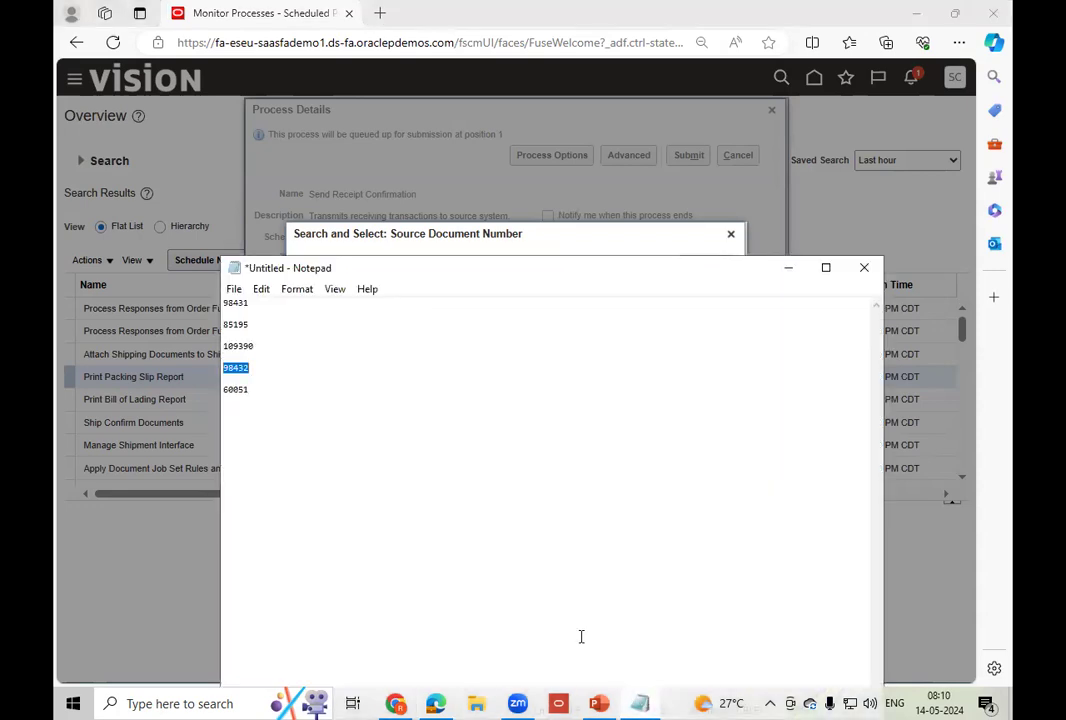
left_click(236, 390)
left_click(788, 268)
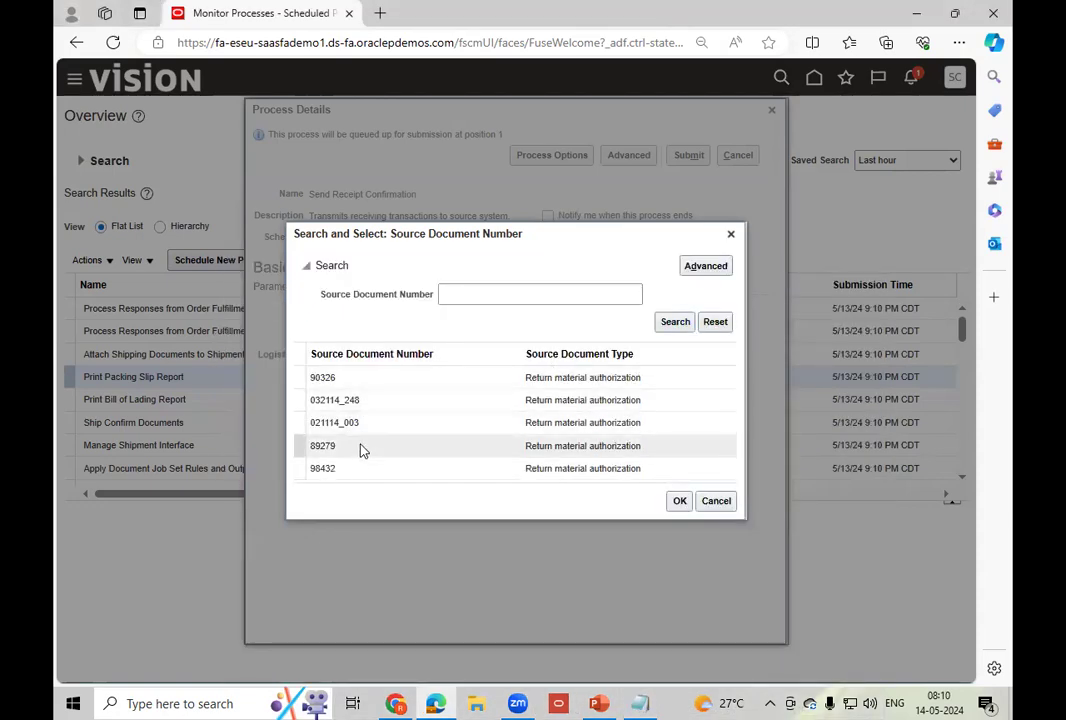
left_click(716, 501)
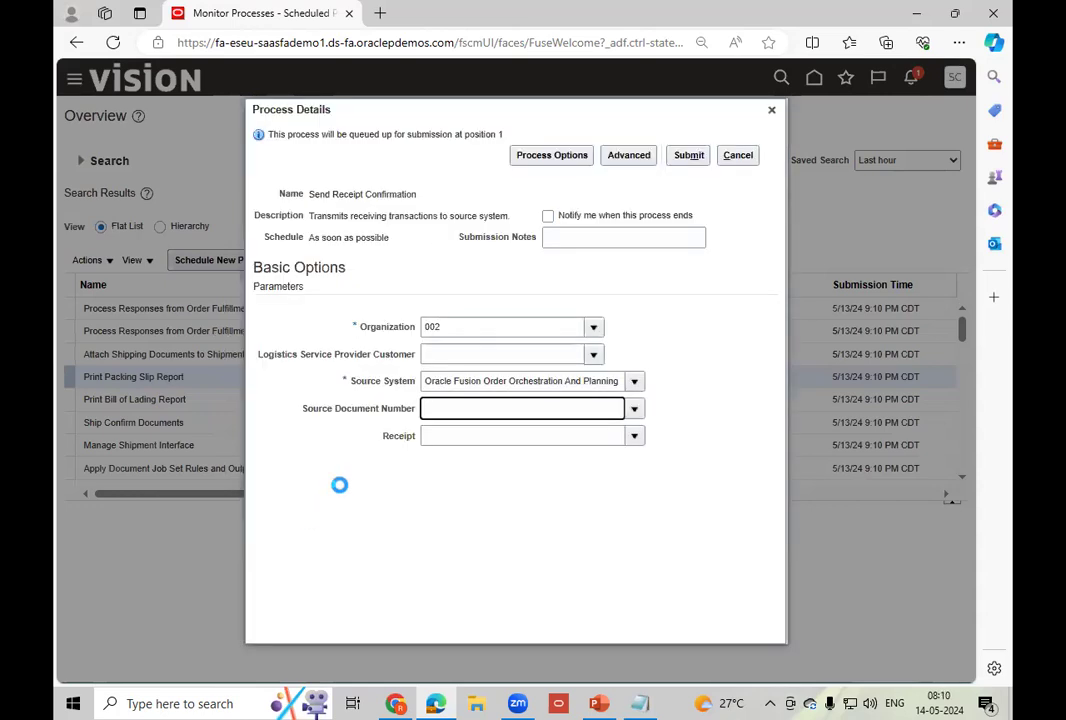
- Set the source document number to the return order number noted in Notepad
left_click(635, 407)
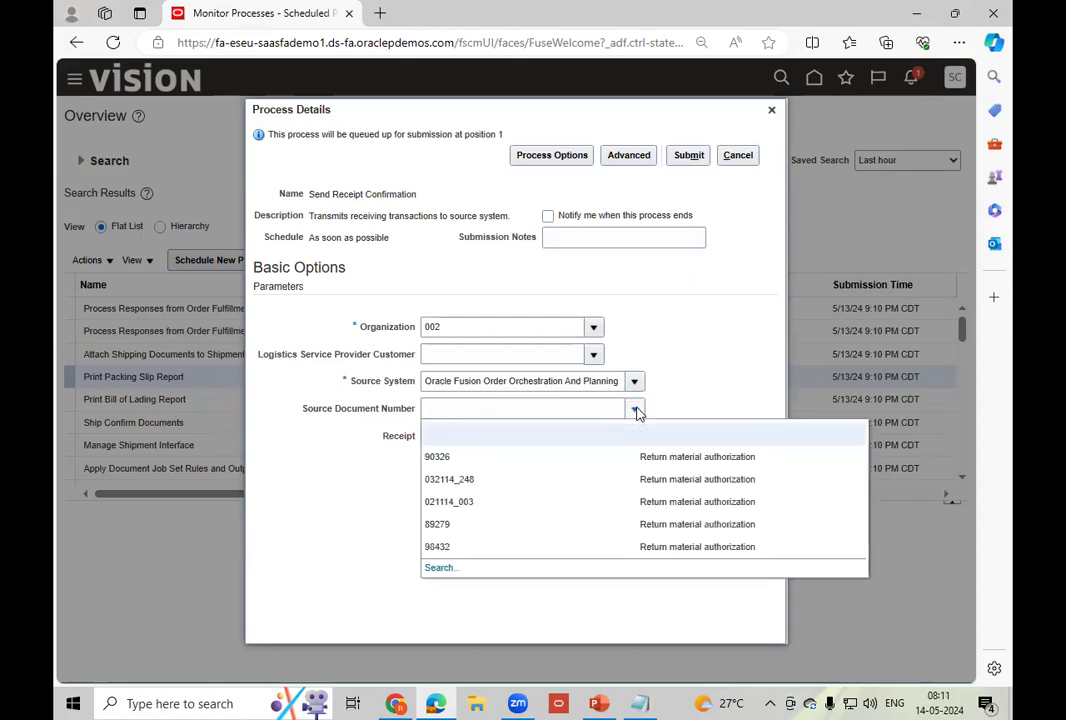
left_click(645, 703)
left_click(645, 703)
left_click(507, 553)
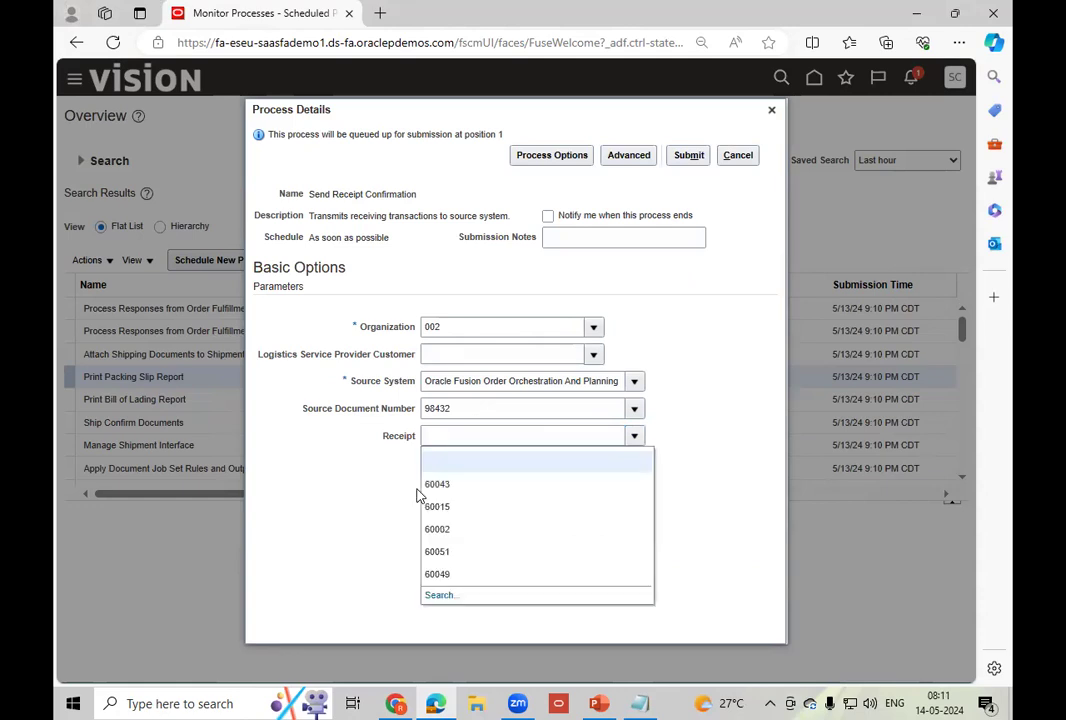
- Select receipt 60051, as noted in Notepad, and submit the Send Receipt Confirmation process
left_click(641, 703)
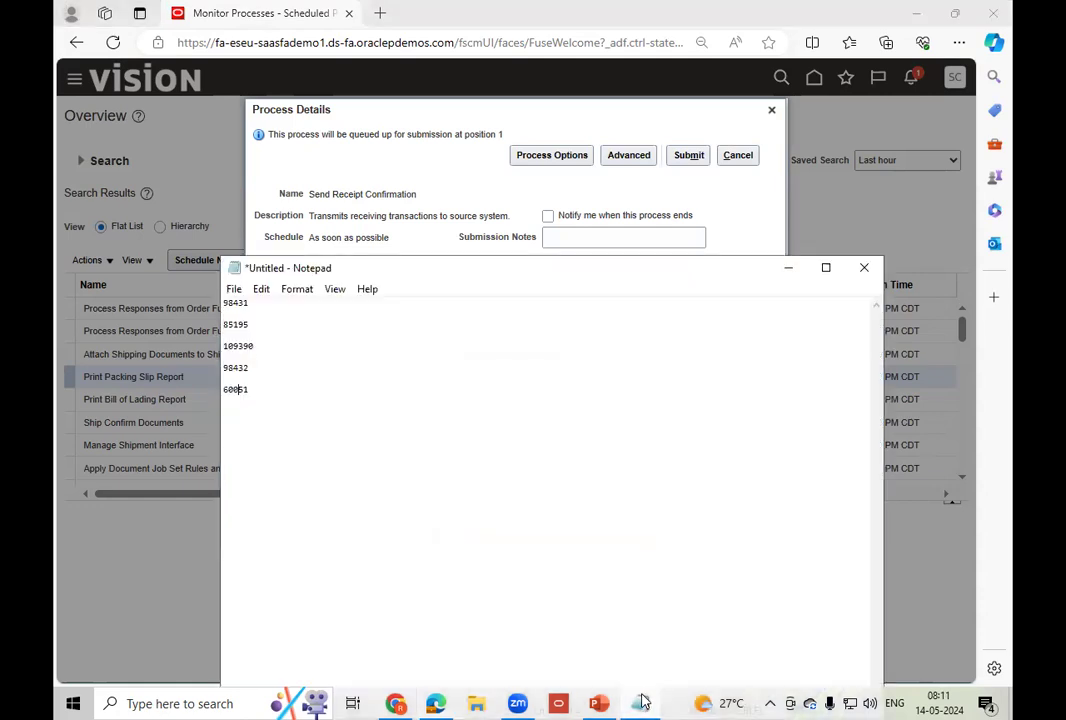
left_click(641, 703)
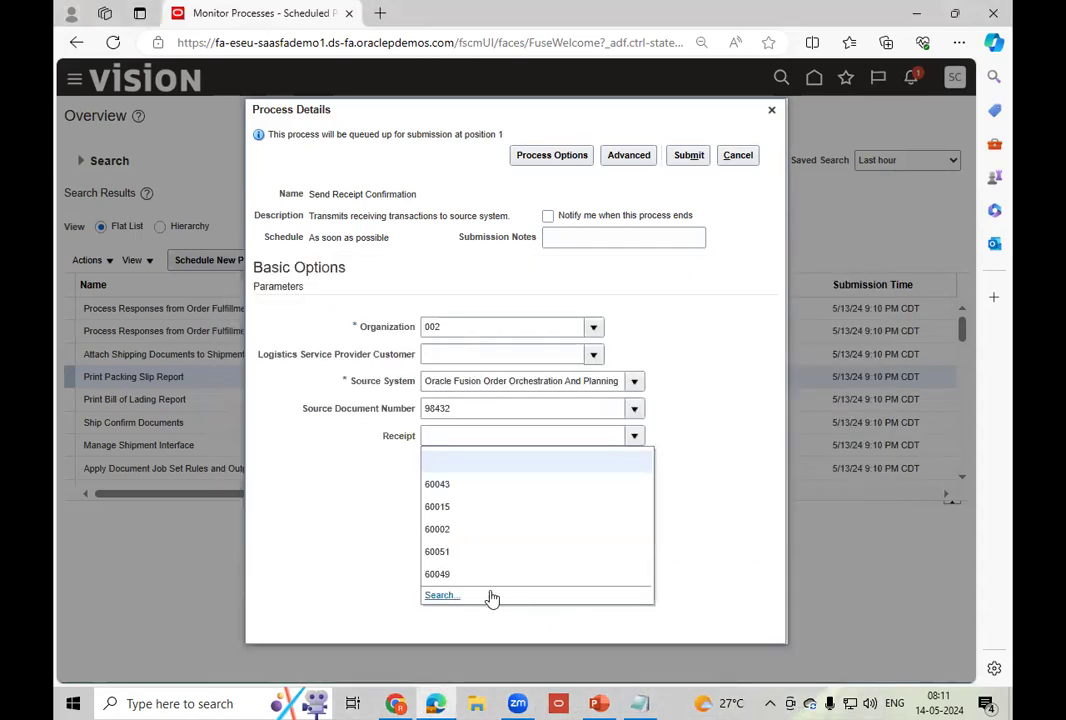
left_click(472, 551)
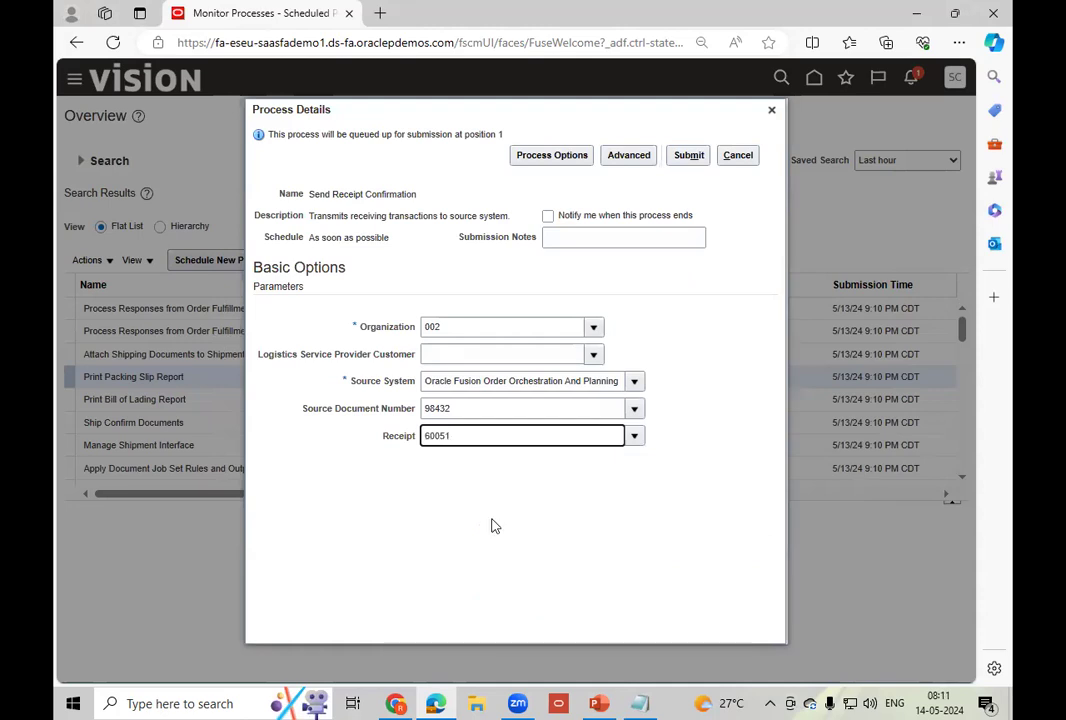
left_click(689, 156)
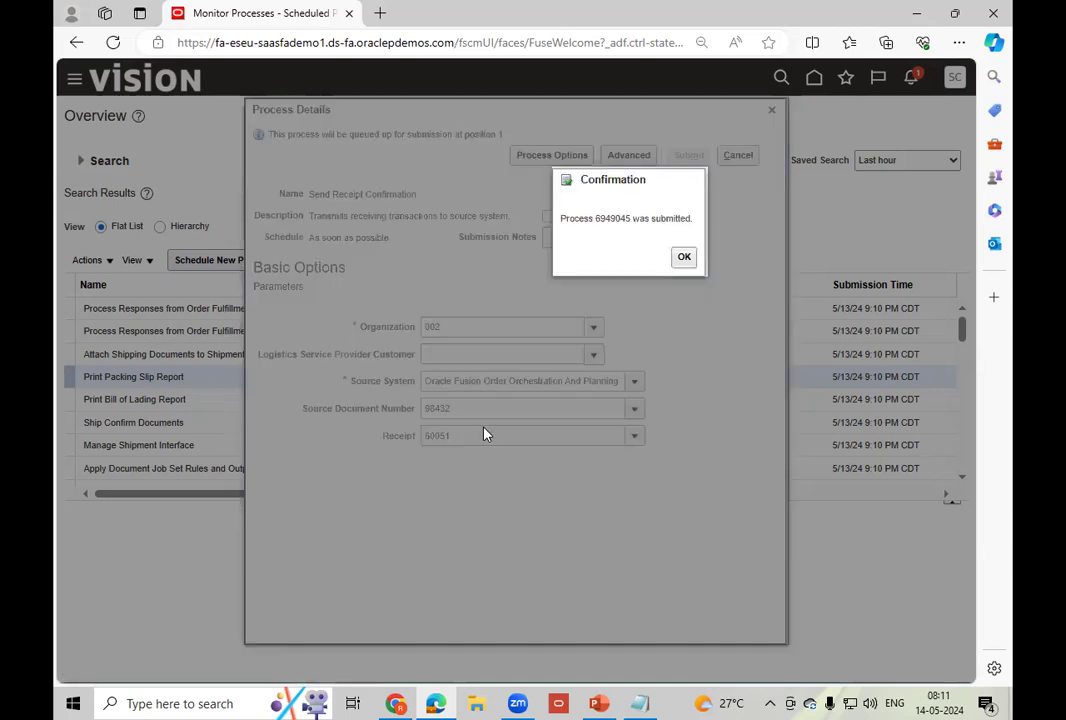
left_click(688, 259)
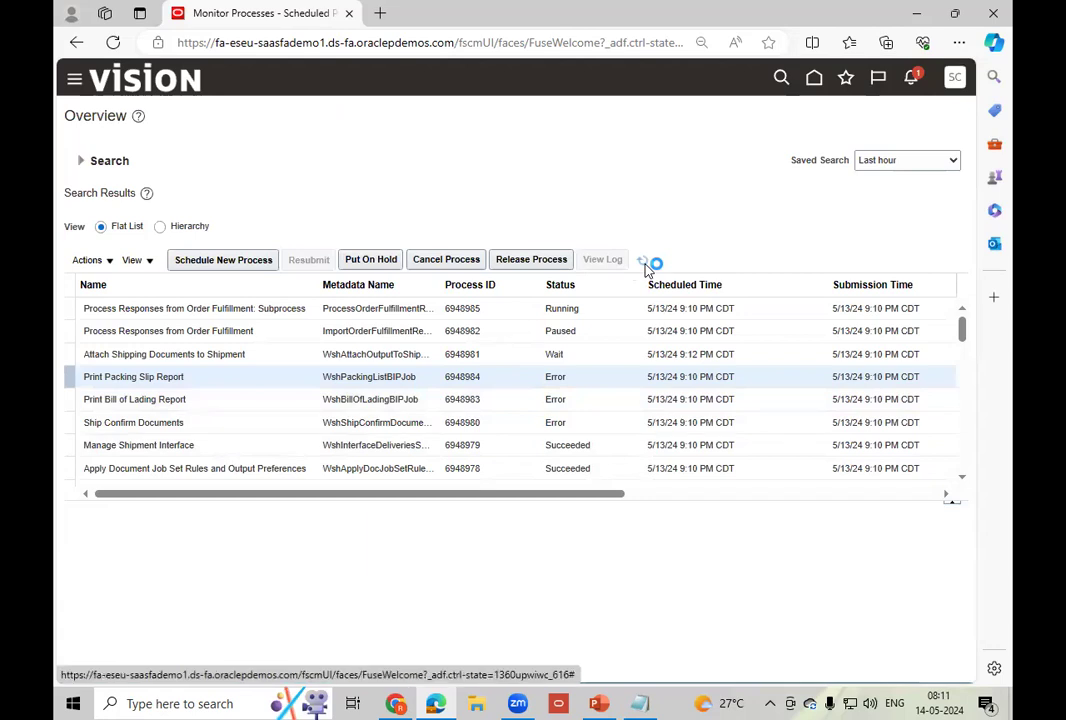
- Refresh the scheduled process list repeatedly to check the status of Send Receipt Confirmation
left_click(644, 262)
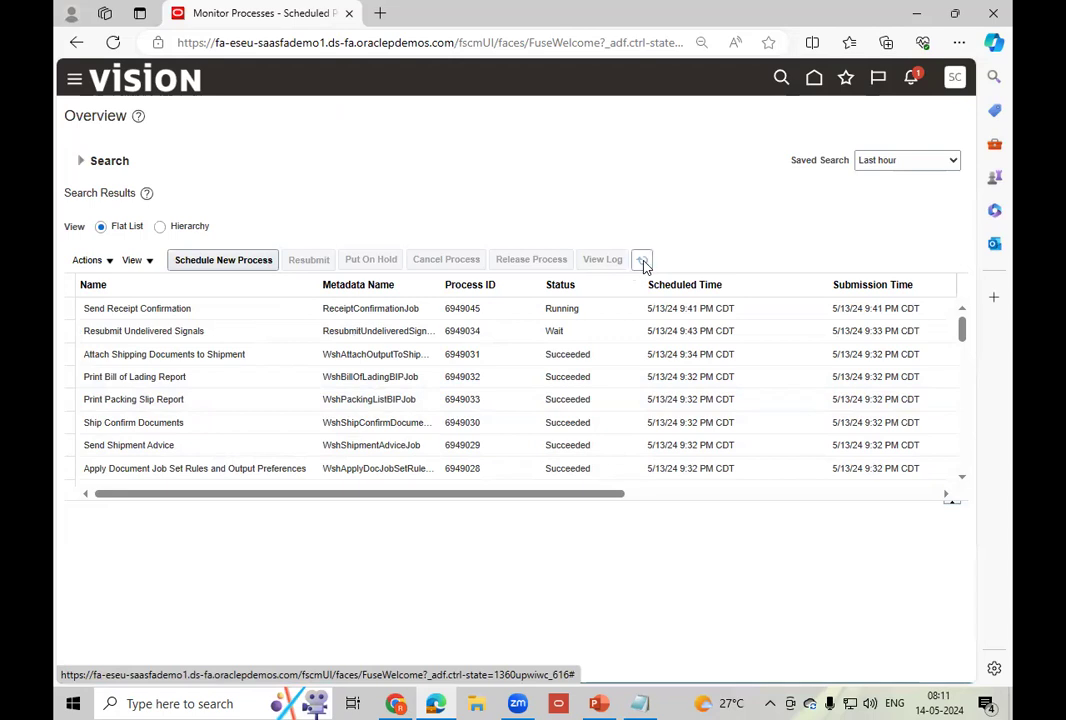
left_click(644, 262)
left_click(644, 262)
left_click(644, 262)
left_click(644, 262)
left_click(644, 262)
left_click(644, 262)
left_click(644, 262)
left_click(643, 261)
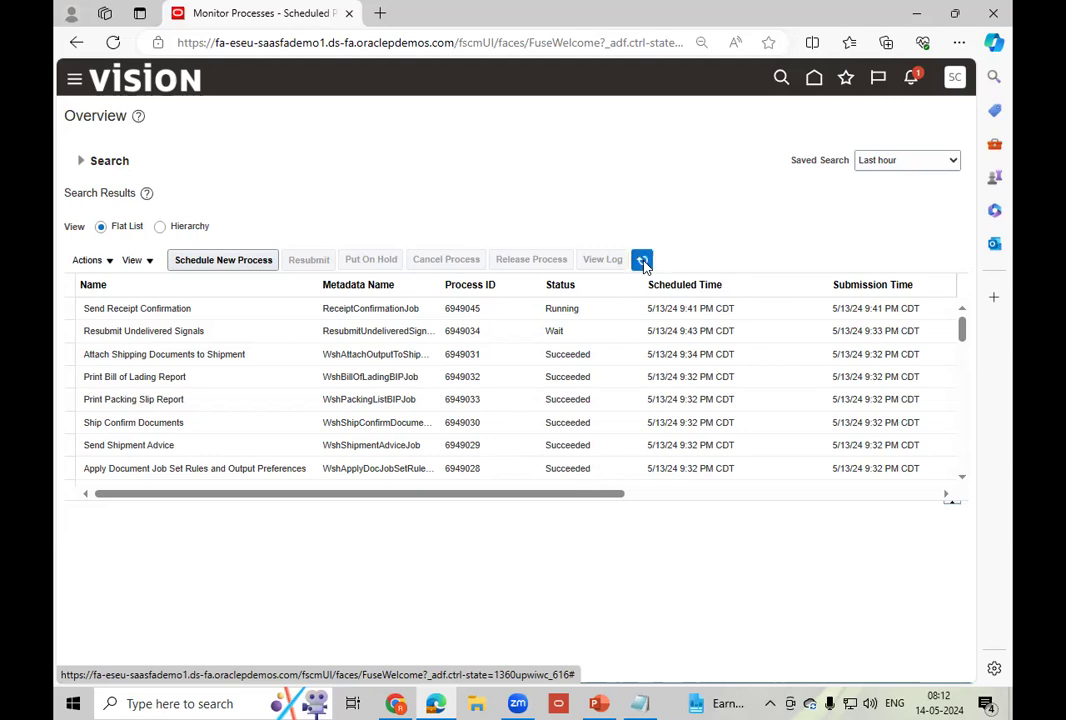
left_click(644, 262)
left_click(643, 262)
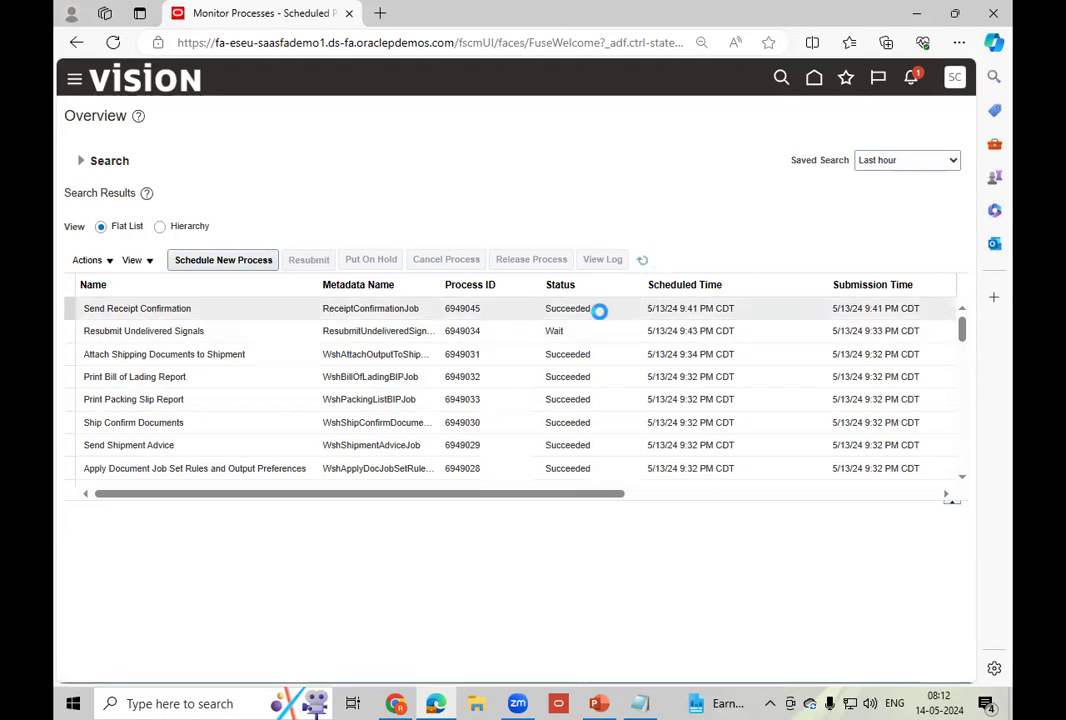
- Return to the home page and open the Order Management work area
left_click(815, 80)
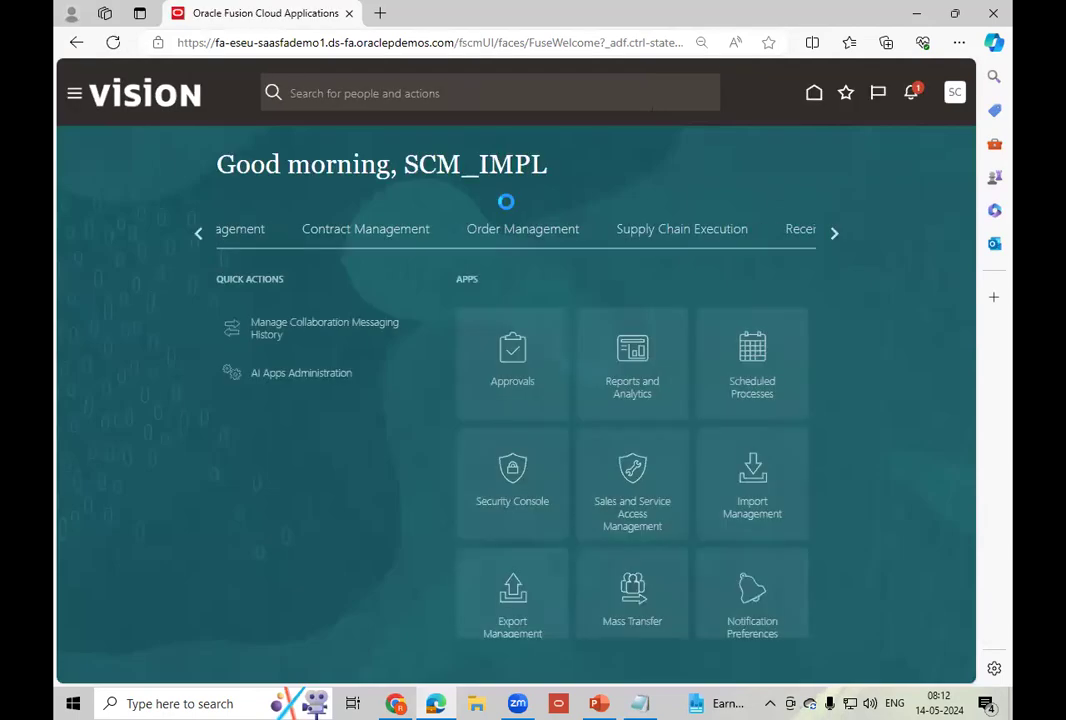
left_click(187, 237)
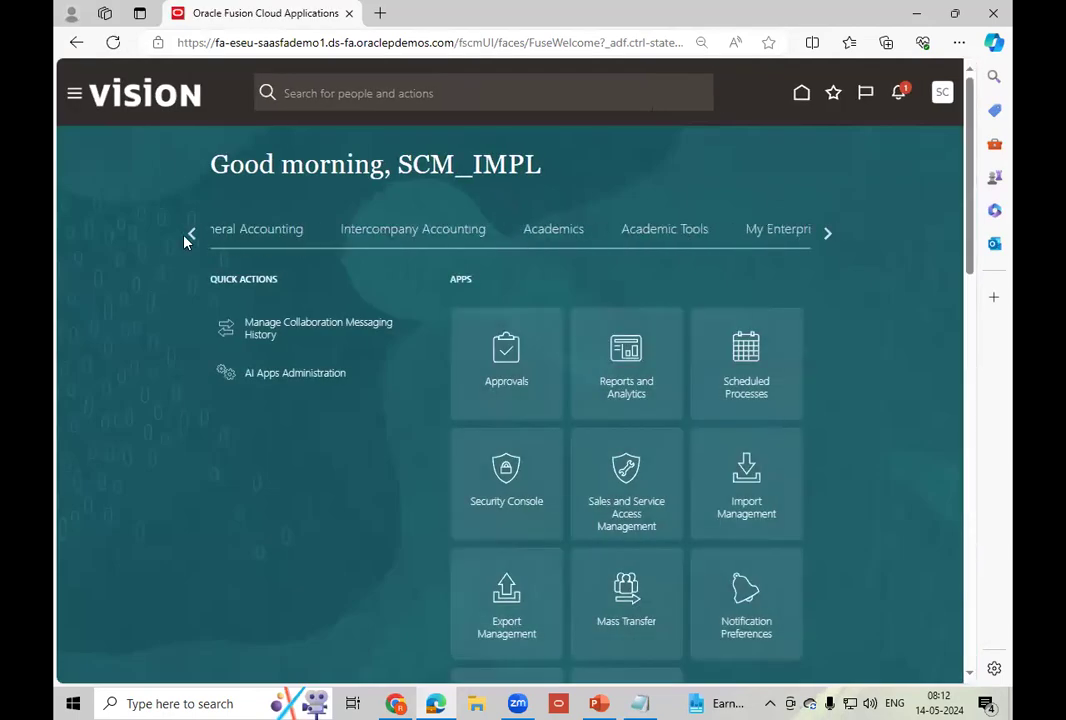
left_click(187, 237)
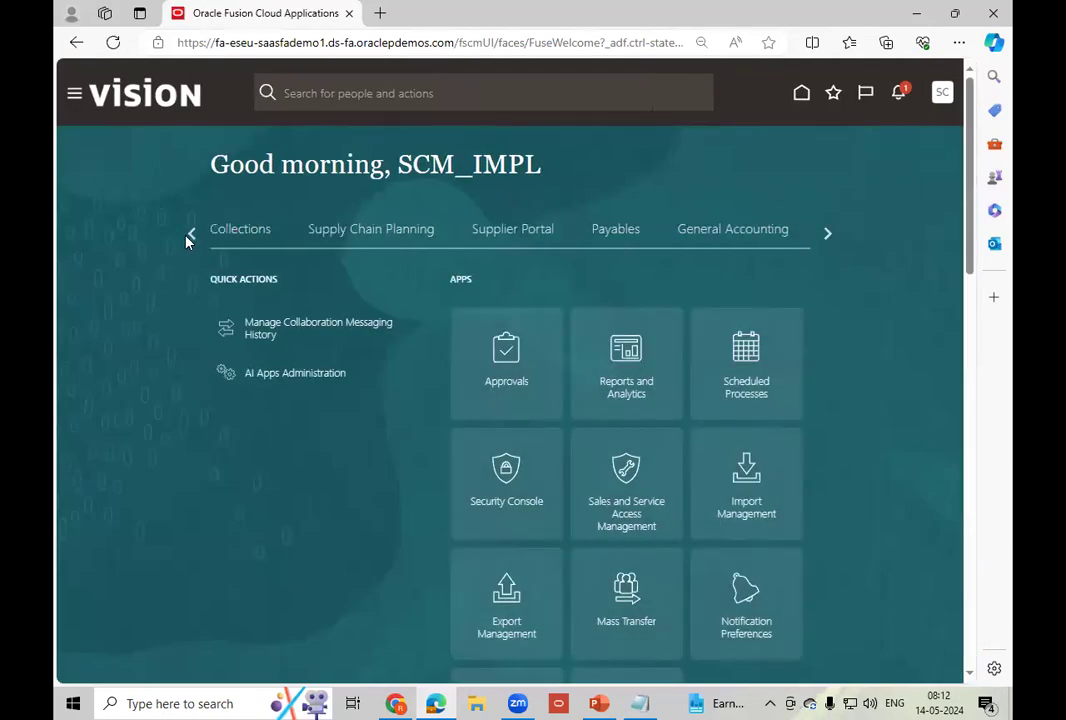
left_click(189, 236)
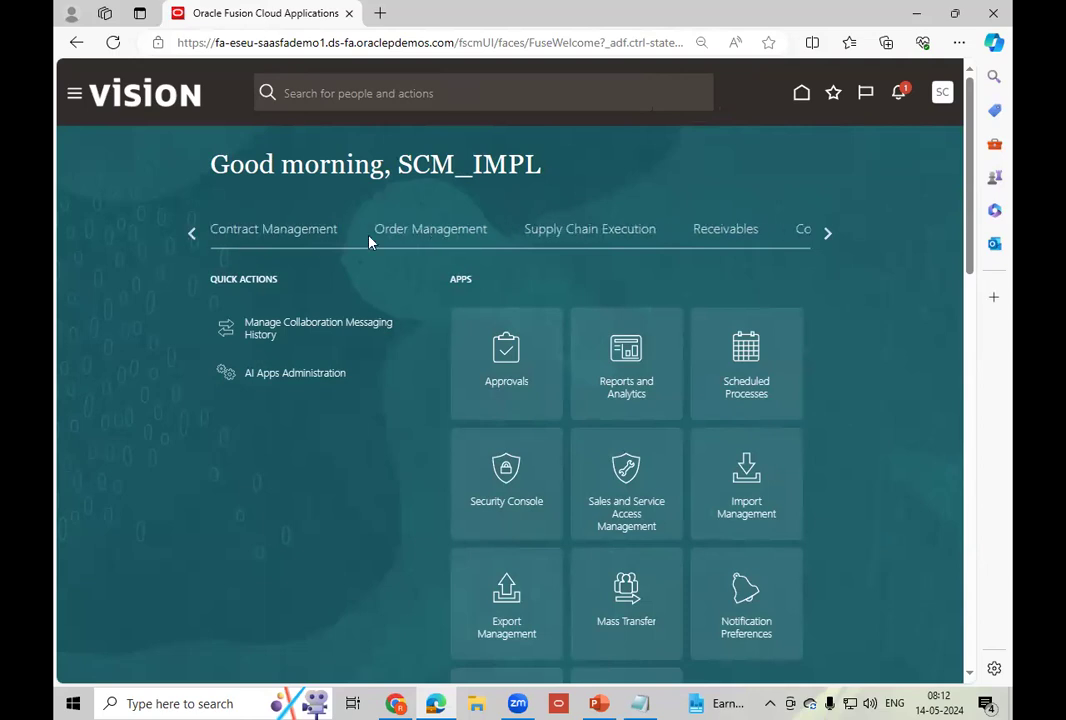
left_click(440, 234)
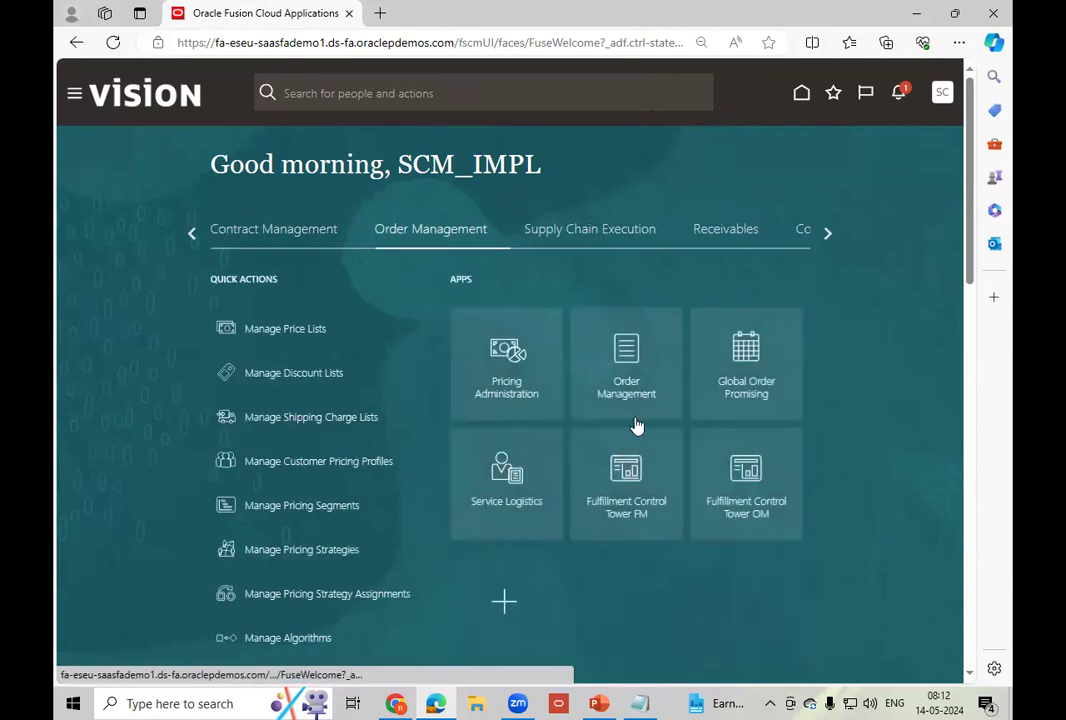
left_click(657, 395)
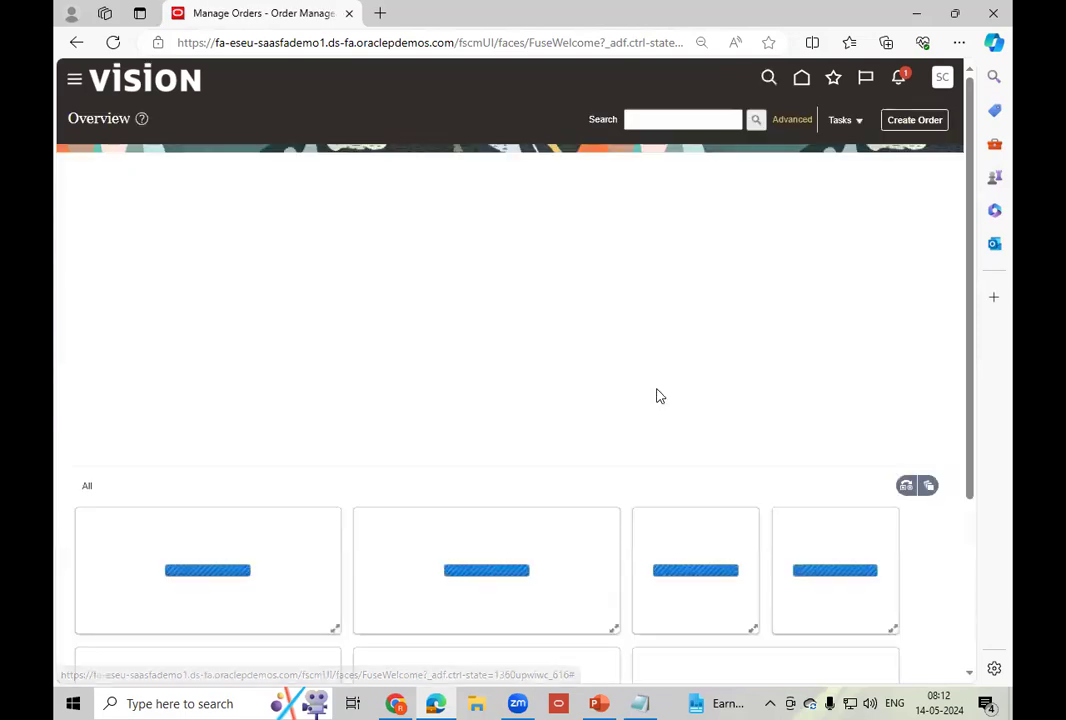
- Copy the return order number from Notepad and use it to search for and open the return order
left_click(647, 702)
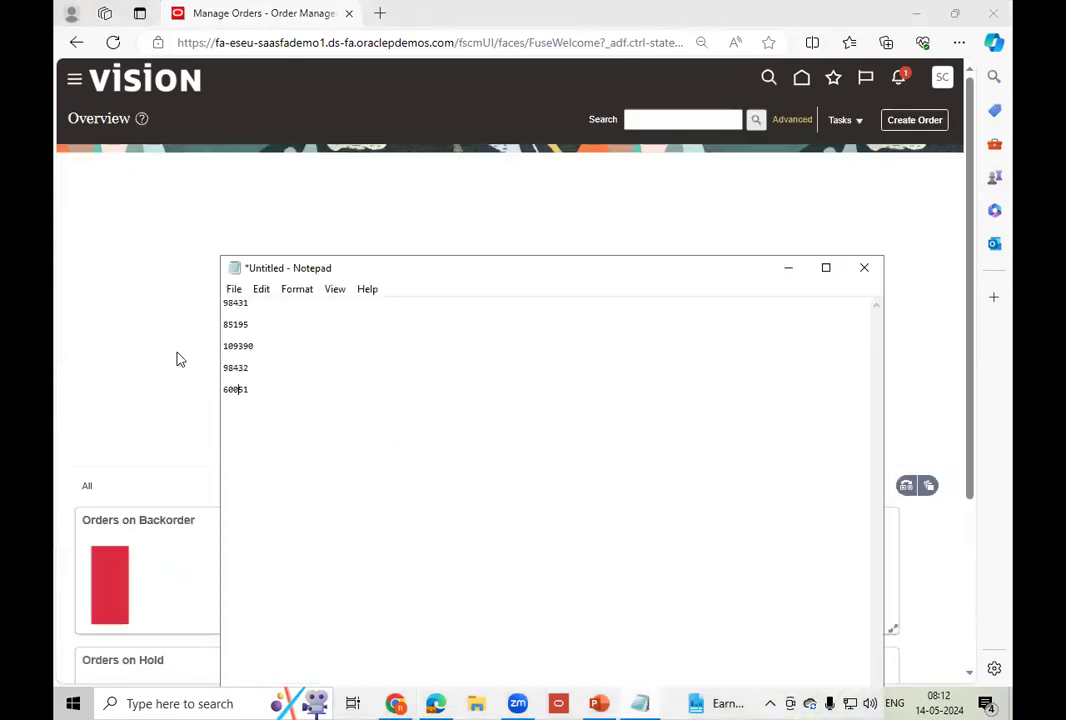
double_click(240, 367)
key("ctrl+c")
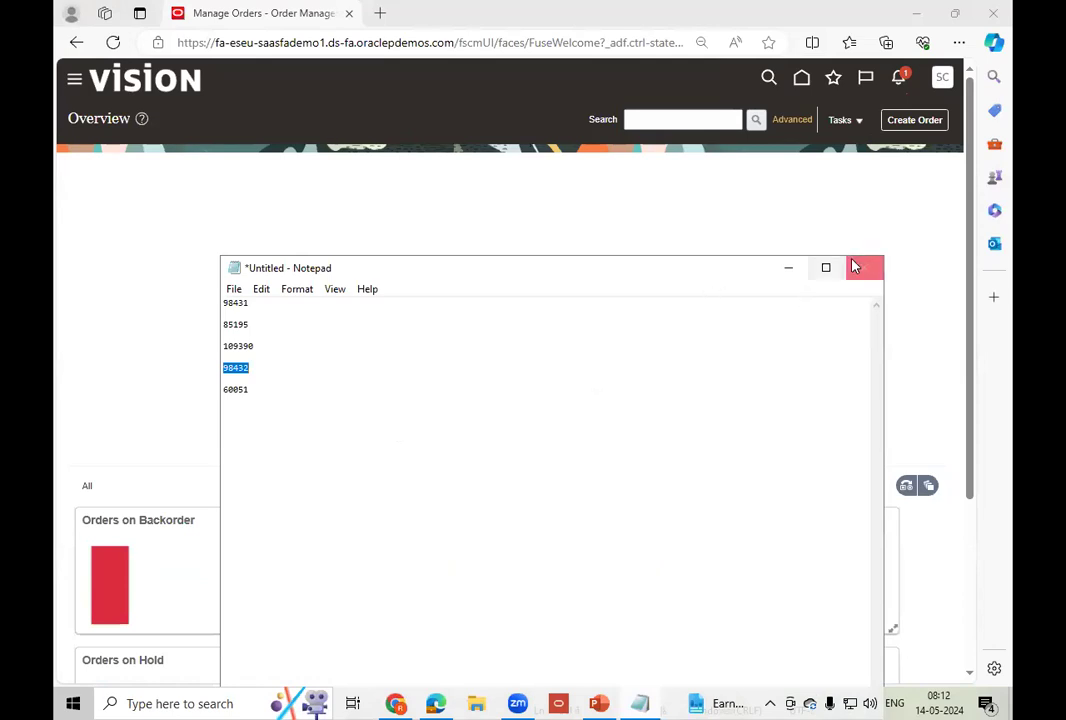
left_click(789, 268)
left_click(641, 120)
key("ctrl+v")
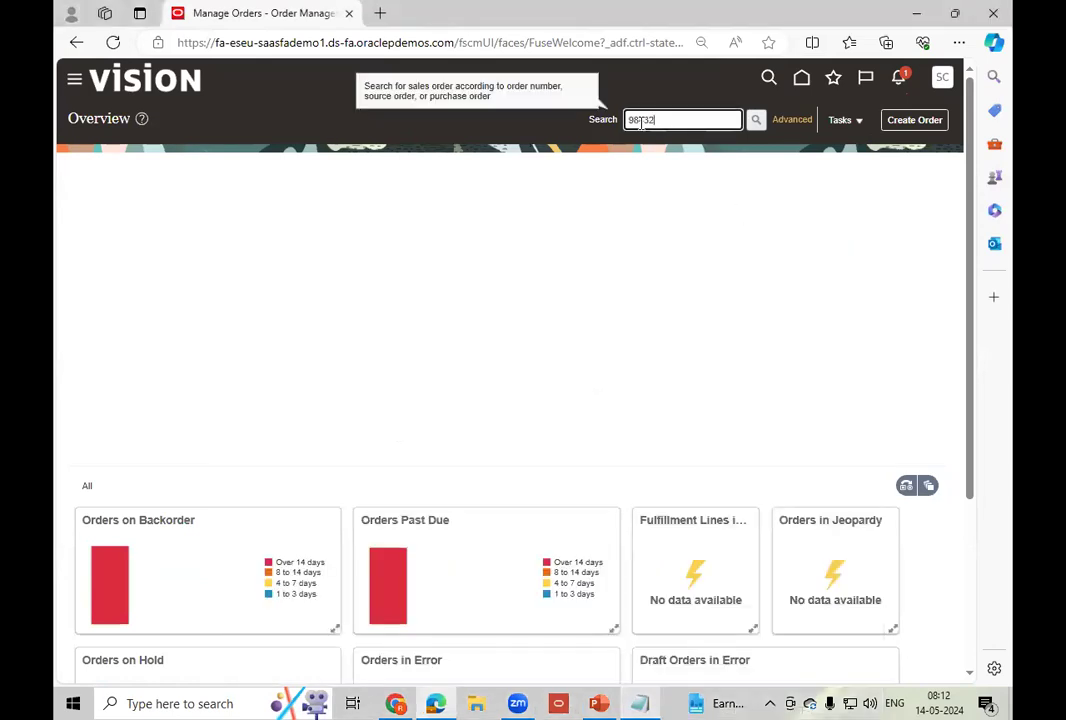
left_click(755, 120)
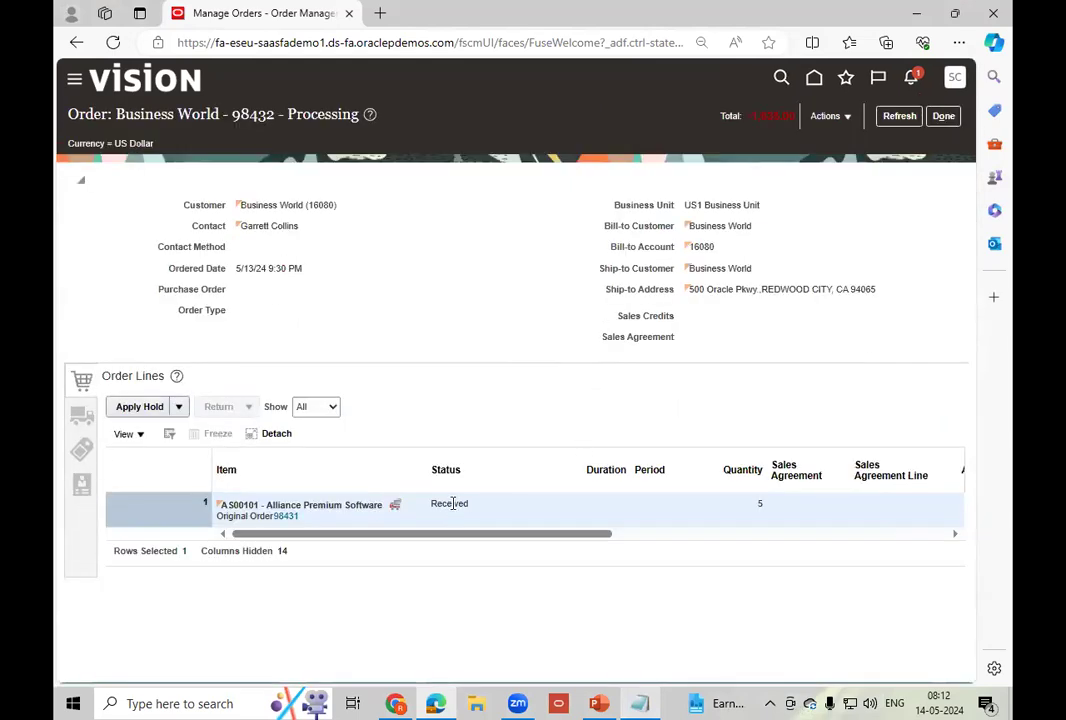
- Examine the status of the AS00101 return line, refreshing the order repeatedly to look for a change
double_click(452, 505)
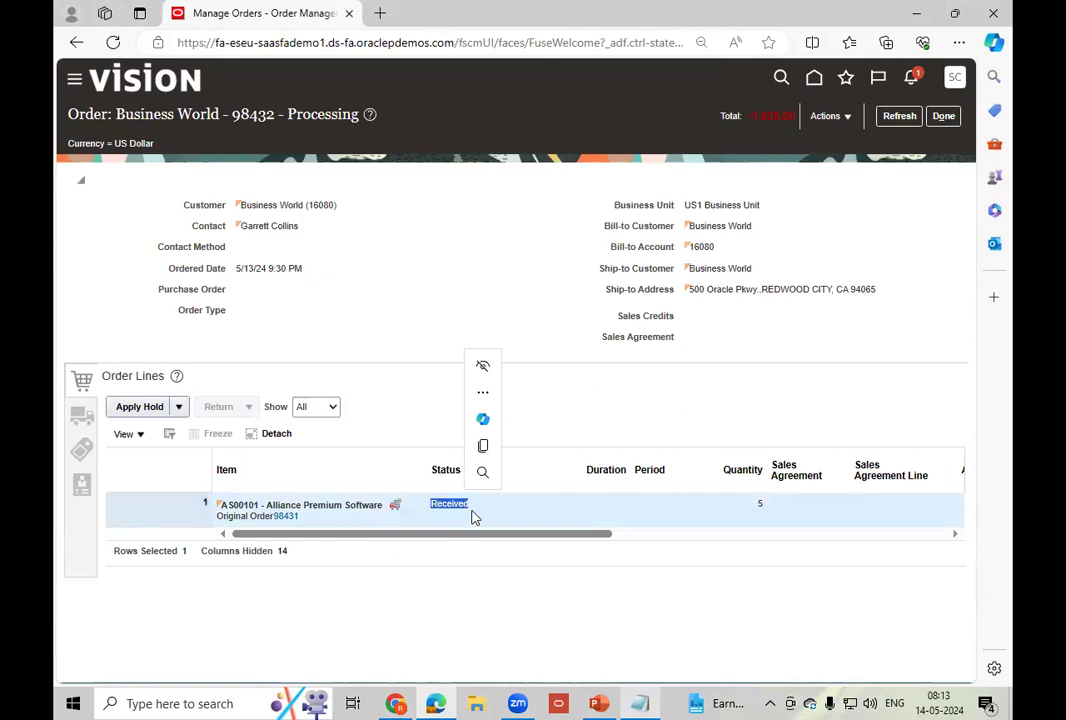
left_click(905, 118)
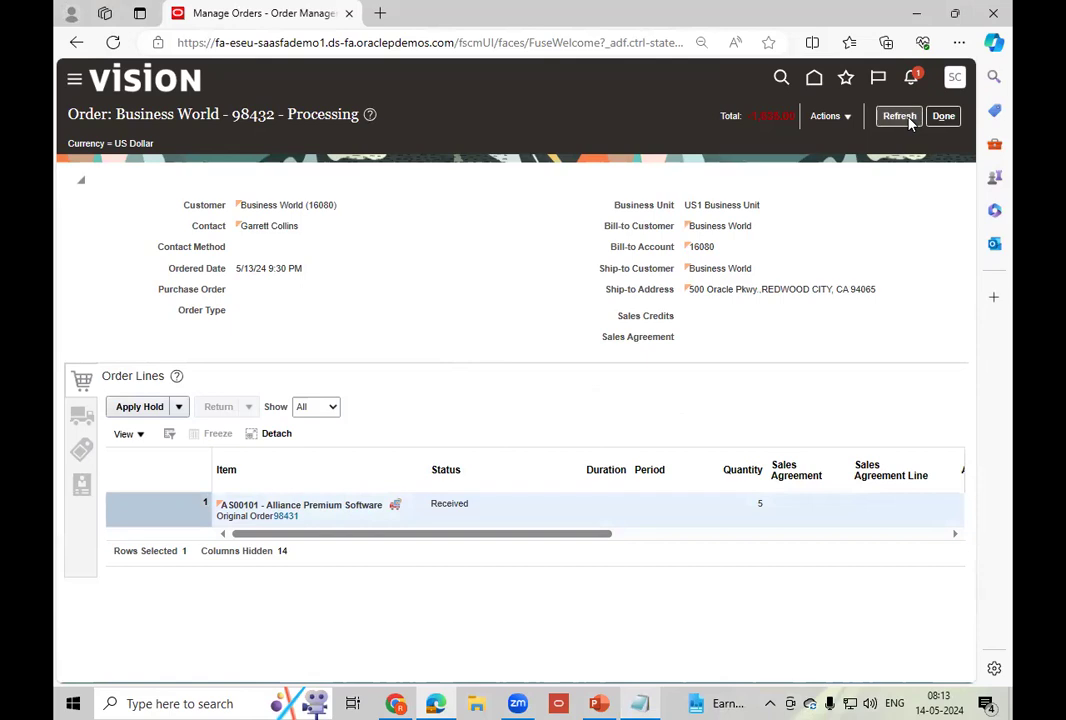
left_click(909, 121)
left_click(909, 121)
left_click(909, 121)
left_click(909, 121)
left_click(909, 121)
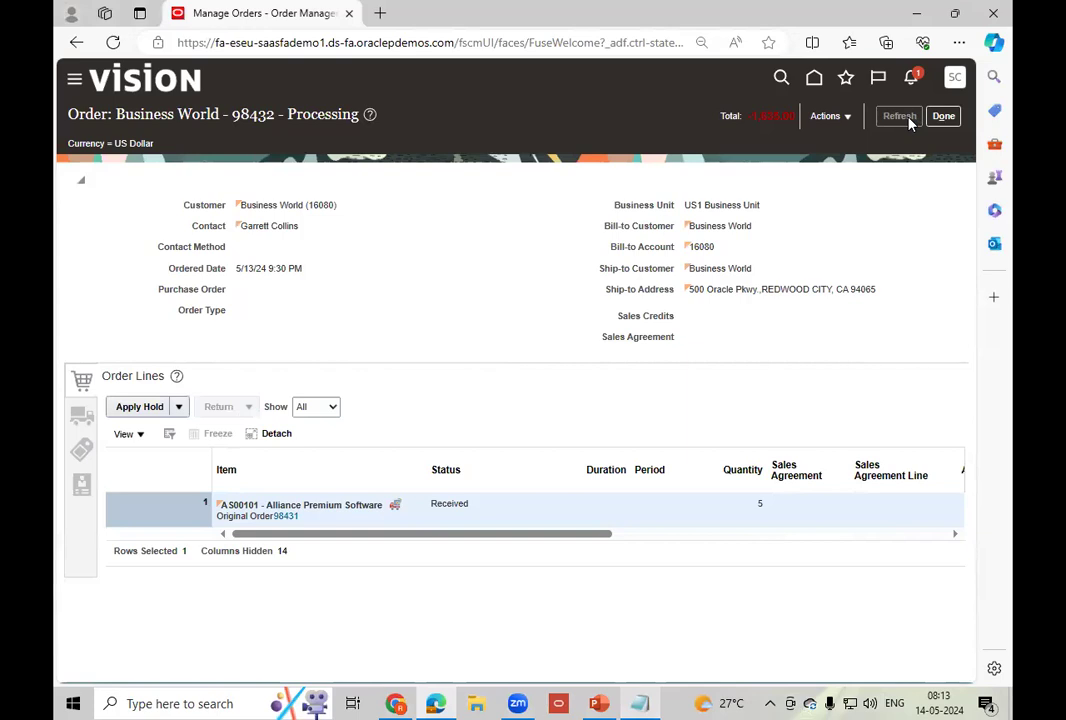
left_click(909, 121)
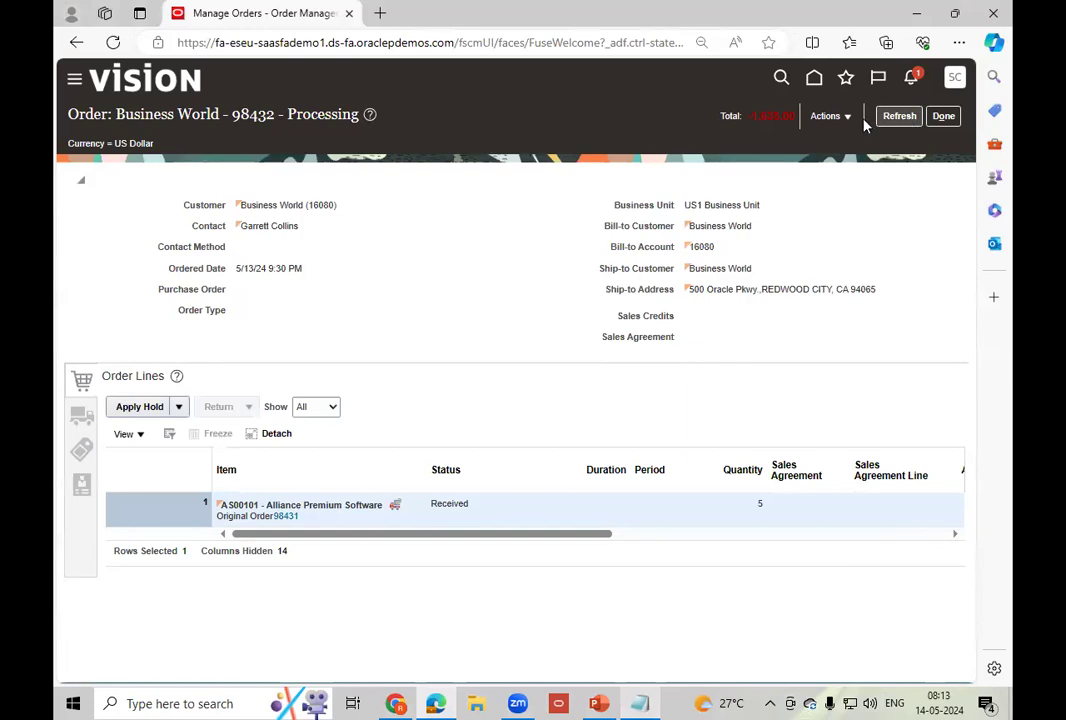
- Switch the return order to the fulfillment view and open the orchestration process of its return fulfillment line
left_click(826, 116)
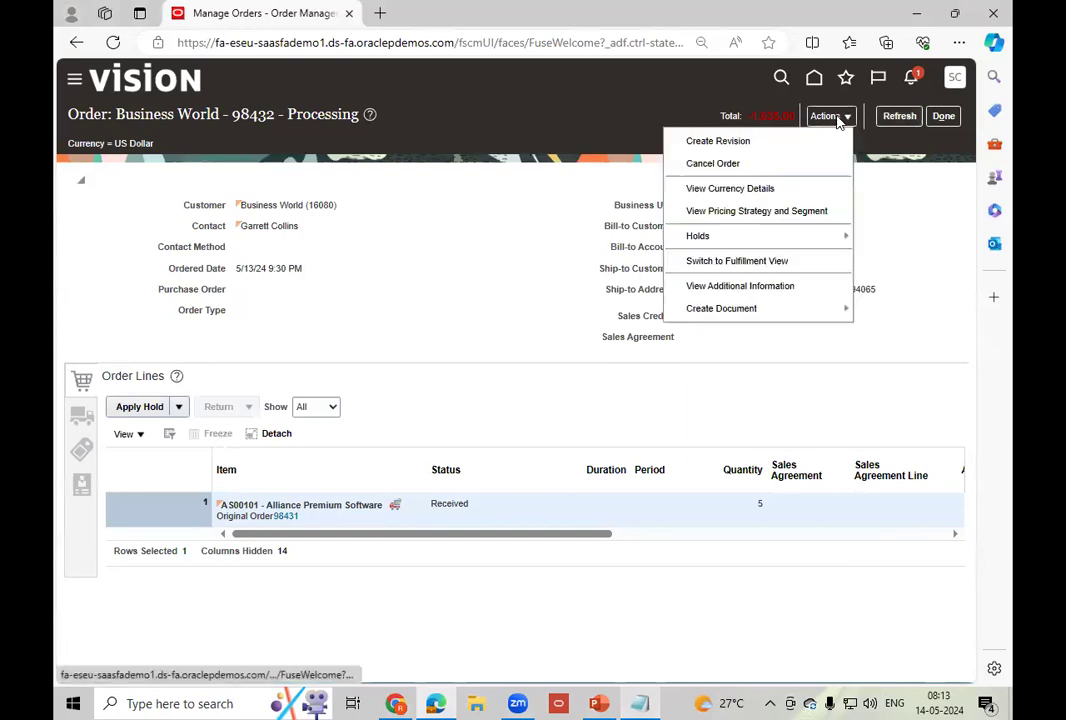
left_click(747, 262)
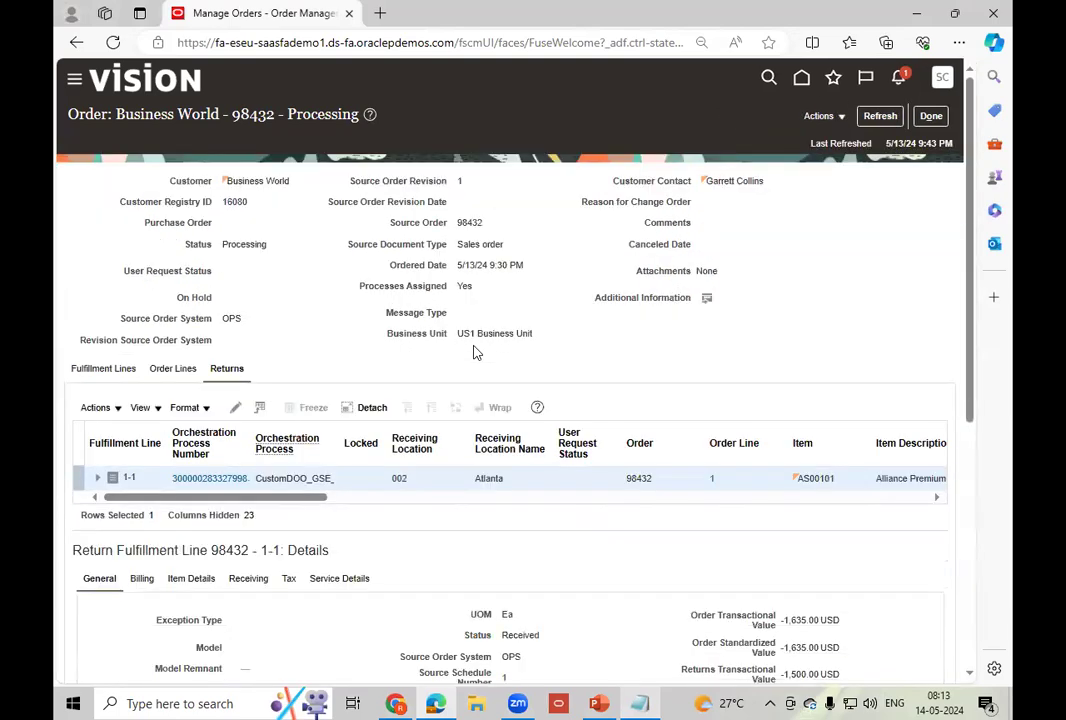
left_click(197, 480)
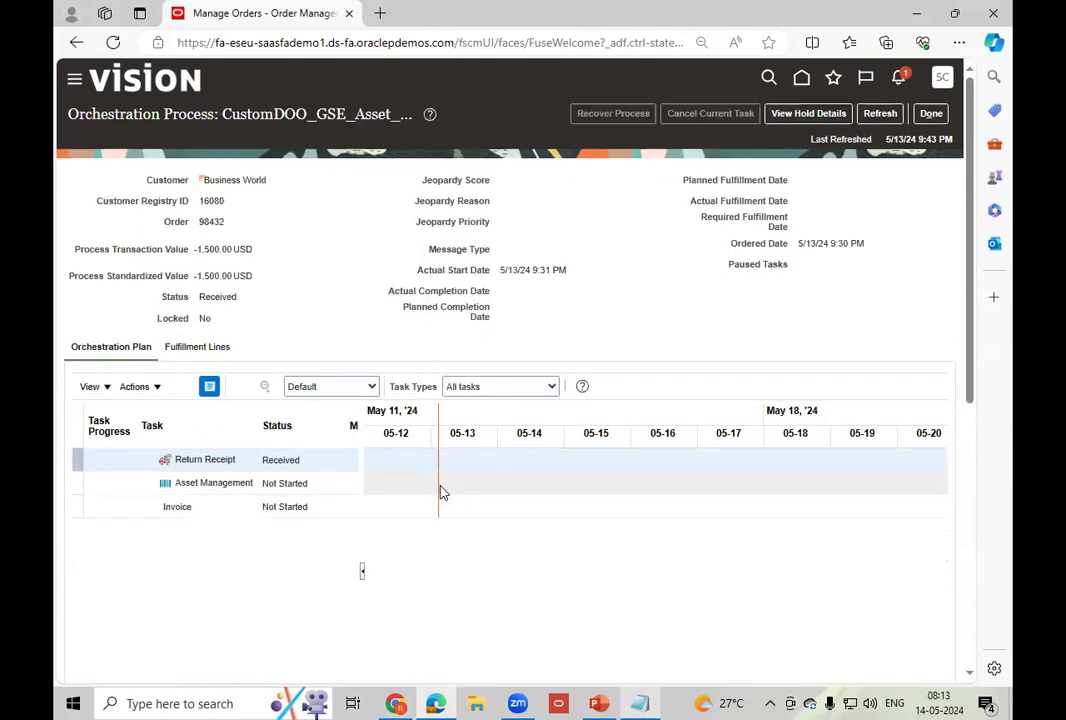
- Examine the Return Receipt, Asset Management and Invoice task statuses, refreshing the orchestration process repeatedly, and return to the order
left_click(227, 512)
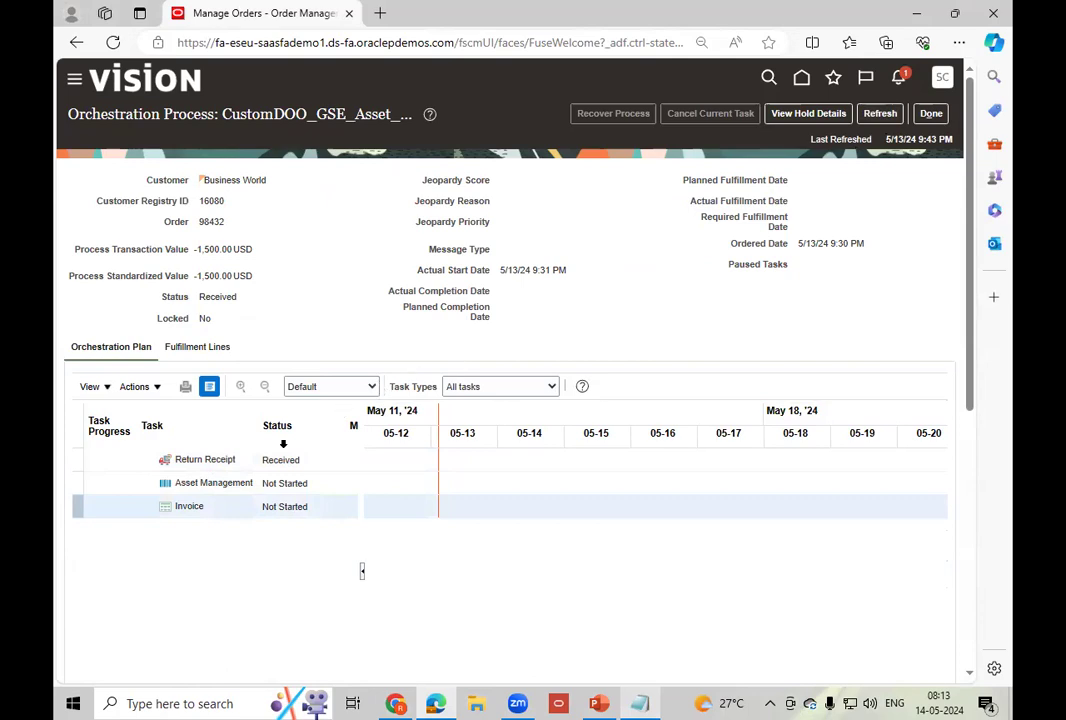
left_click(314, 460)
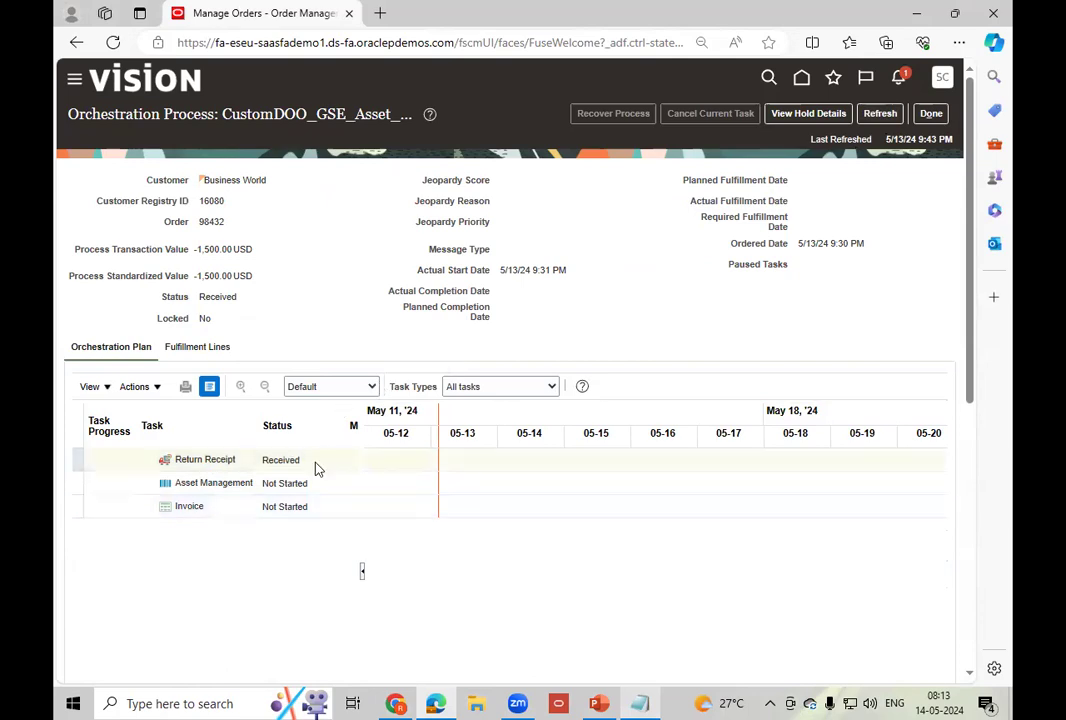
left_click(222, 510)
left_click(881, 114)
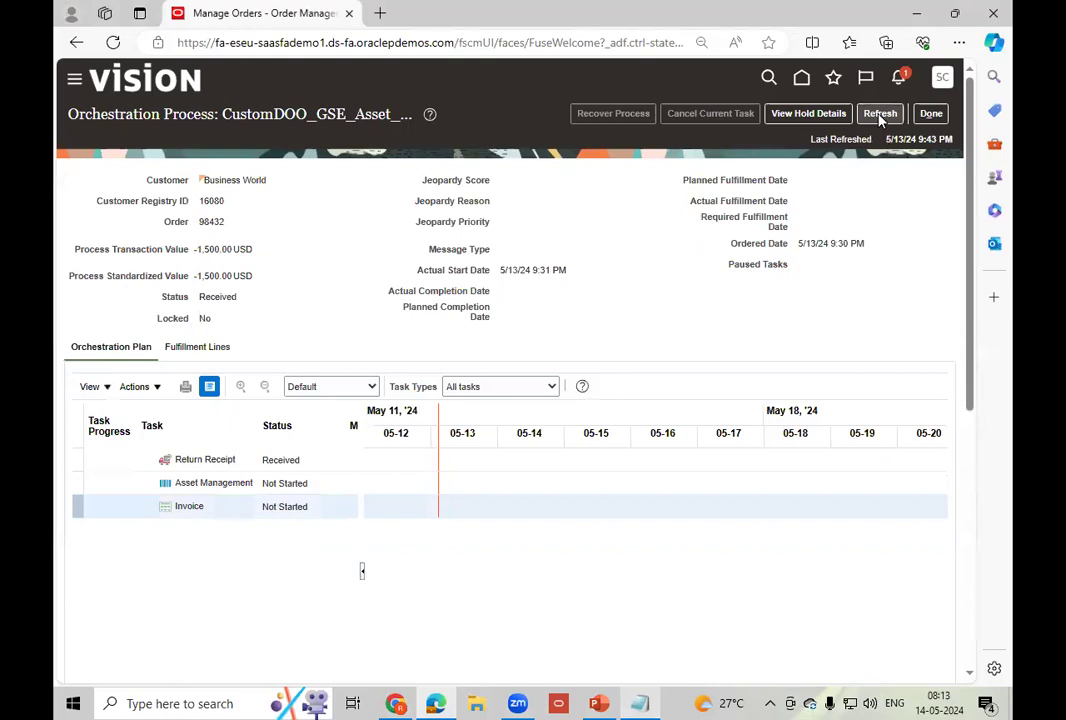
left_click(881, 116)
left_click(881, 116)
left_click(881, 116)
left_click(881, 116)
left_click(881, 116)
left_click(929, 115)
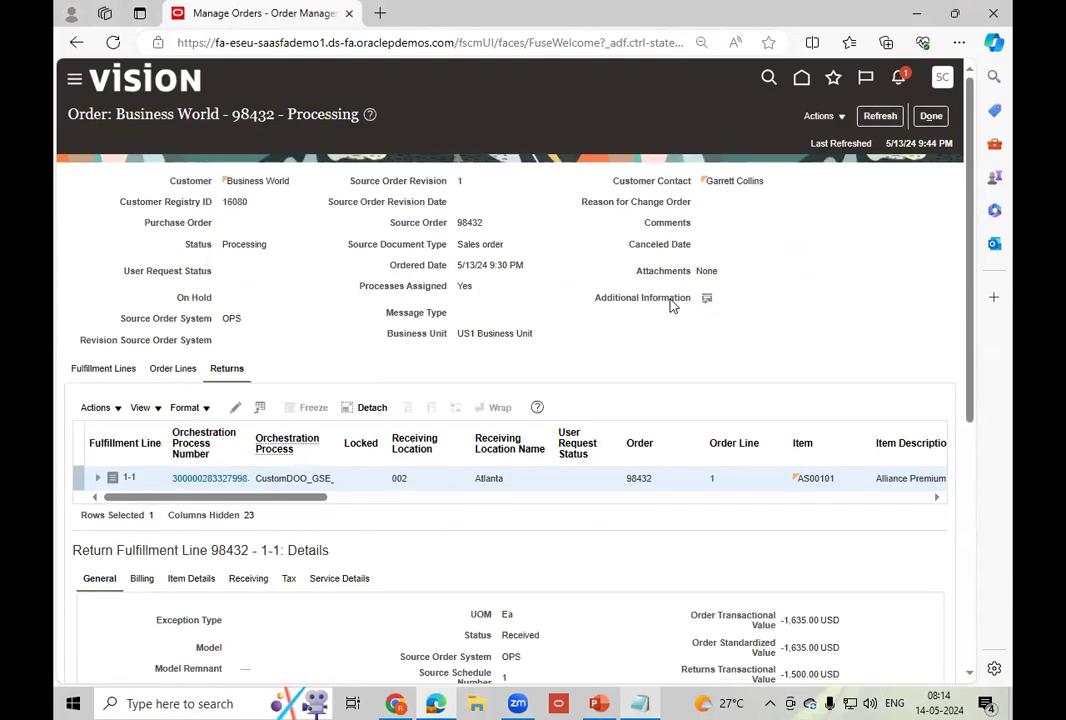
- Check the status and delivered quantity of the return fulfillment line, refreshing the order several times
left_click_drag(302, 497, 638, 493)
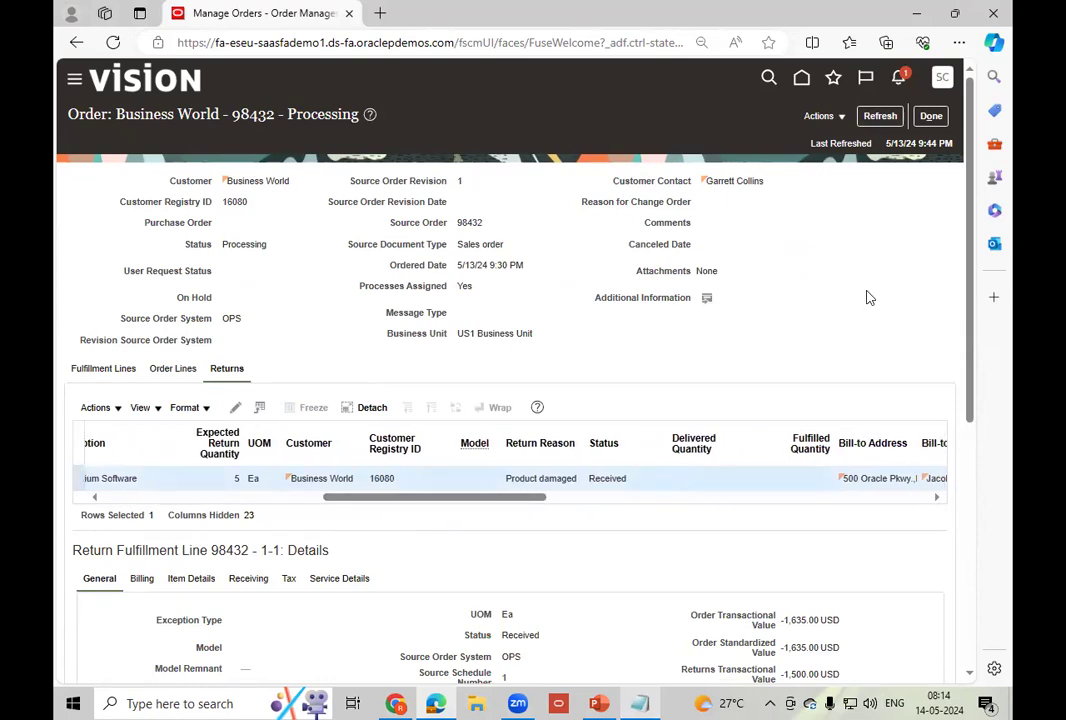
left_click(881, 117)
left_click(884, 117)
left_click(882, 119)
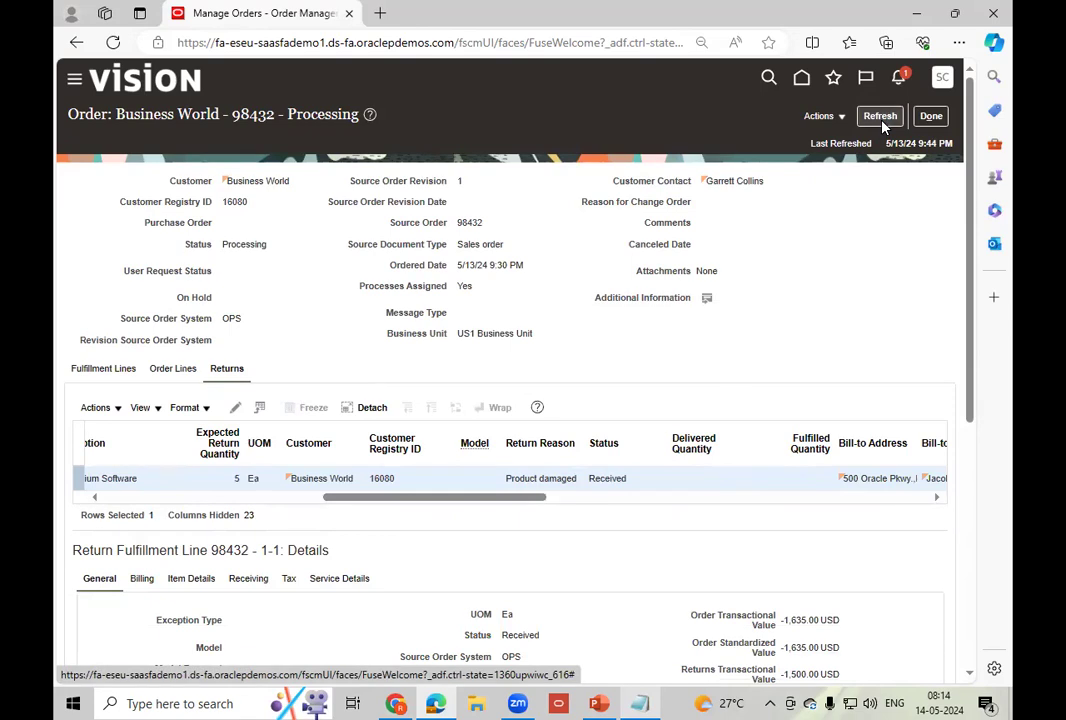
left_click(882, 121)
left_click(839, 120)
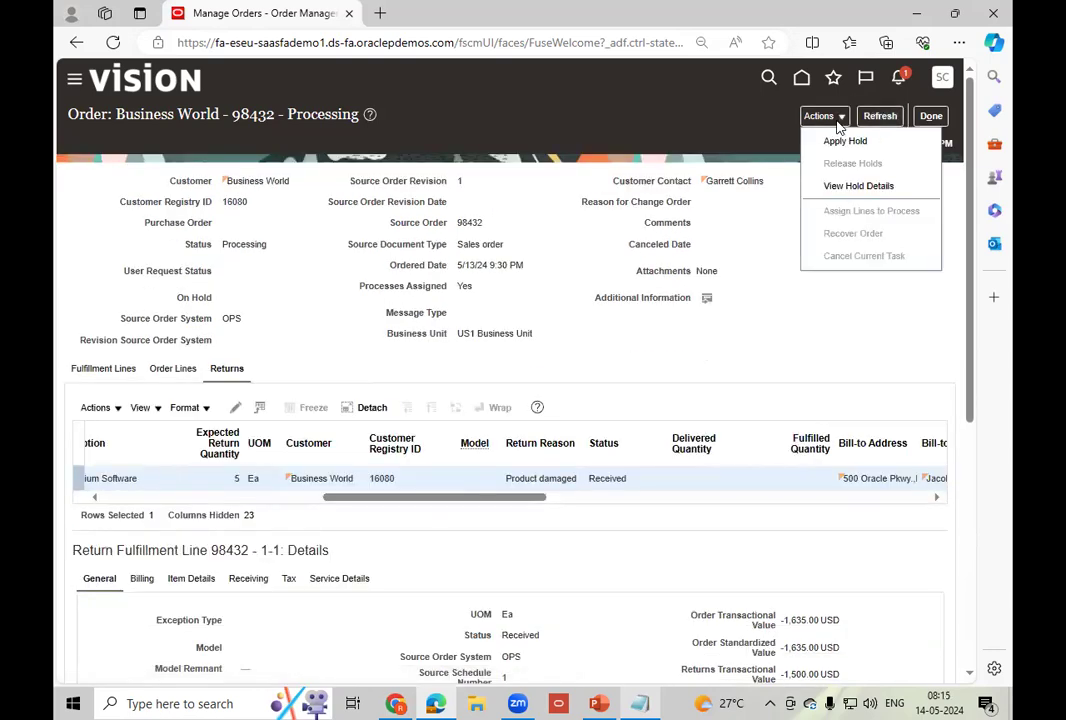
left_click(736, 317)
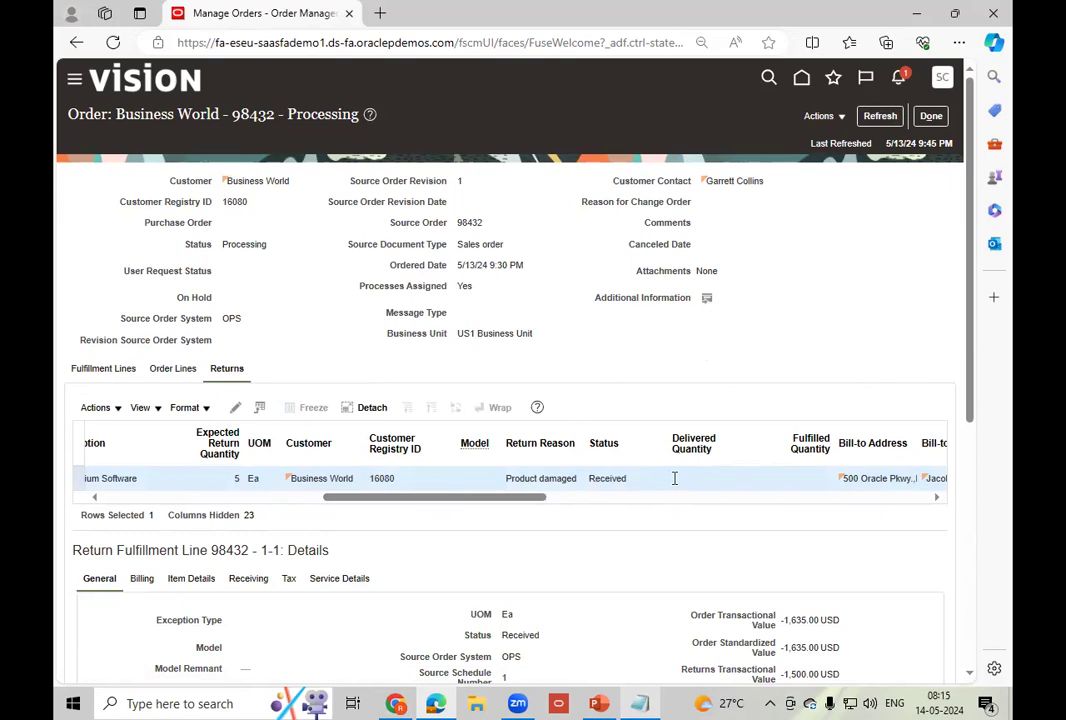
left_click(880, 118)
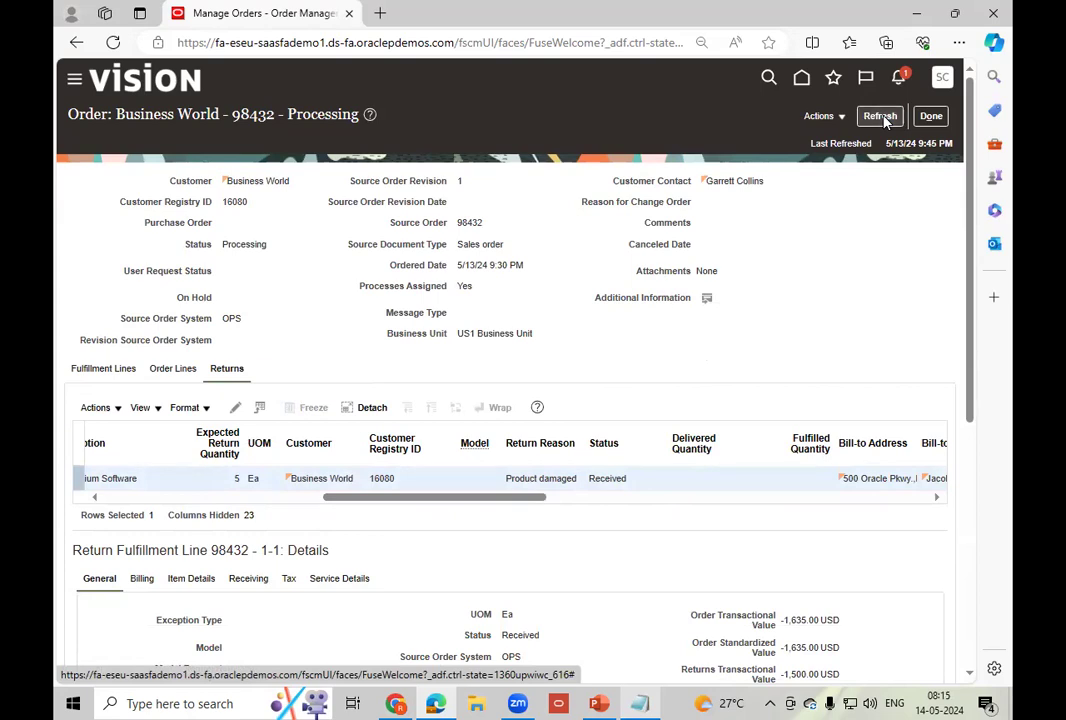
left_click(881, 117)
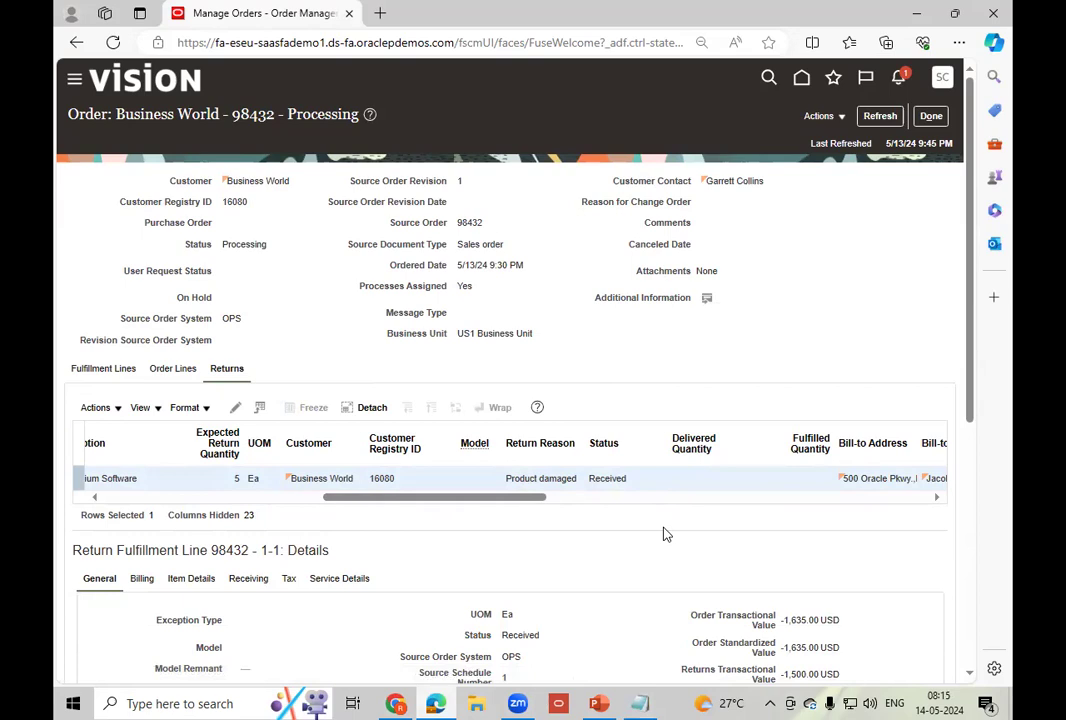
- Switch to the Oracle Fusion session in Chrome, return to the home page and open the Scheduled Processes overview
left_click(396, 703)
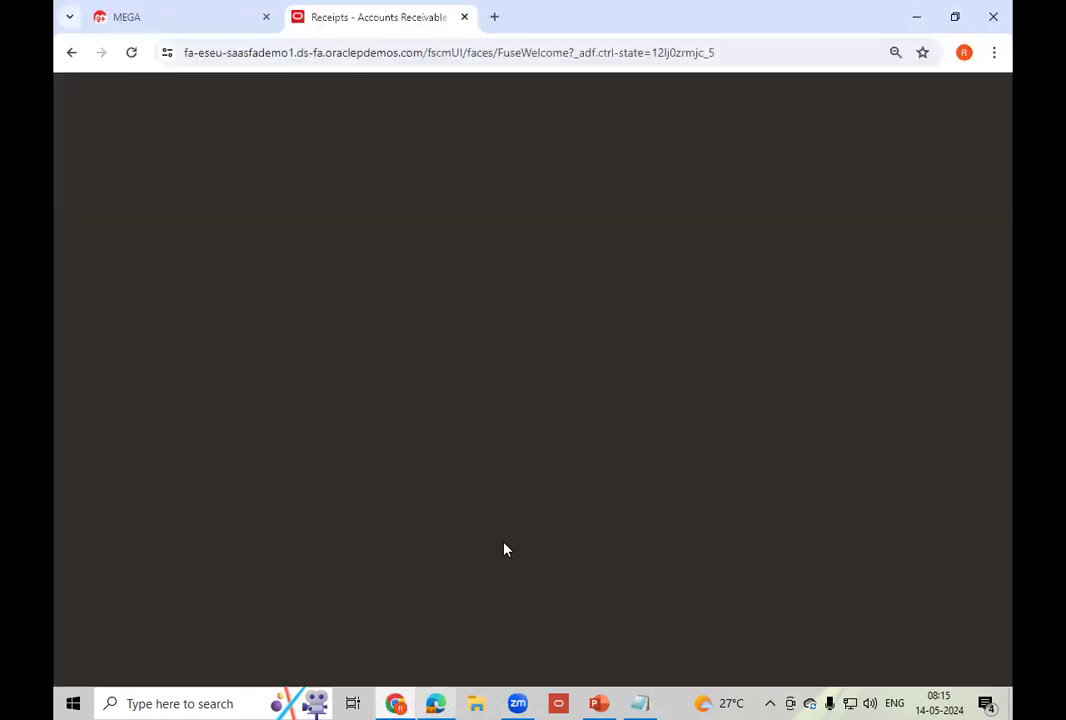
left_click(840, 93)
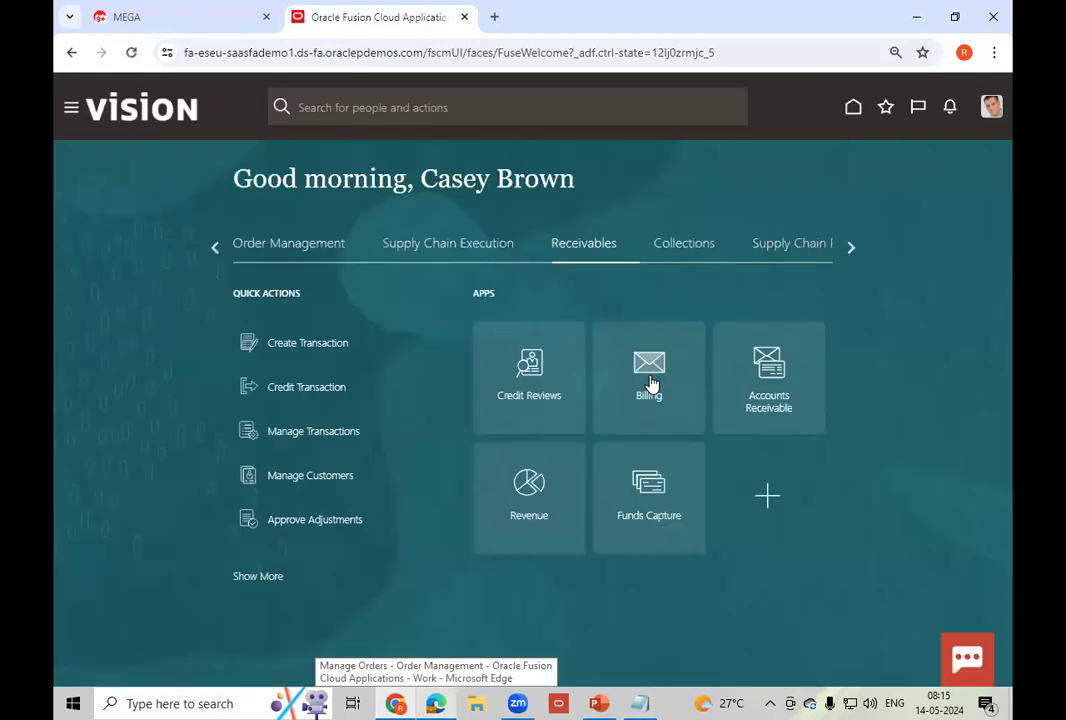
left_click(842, 250)
left_click(842, 249)
left_click(842, 249)
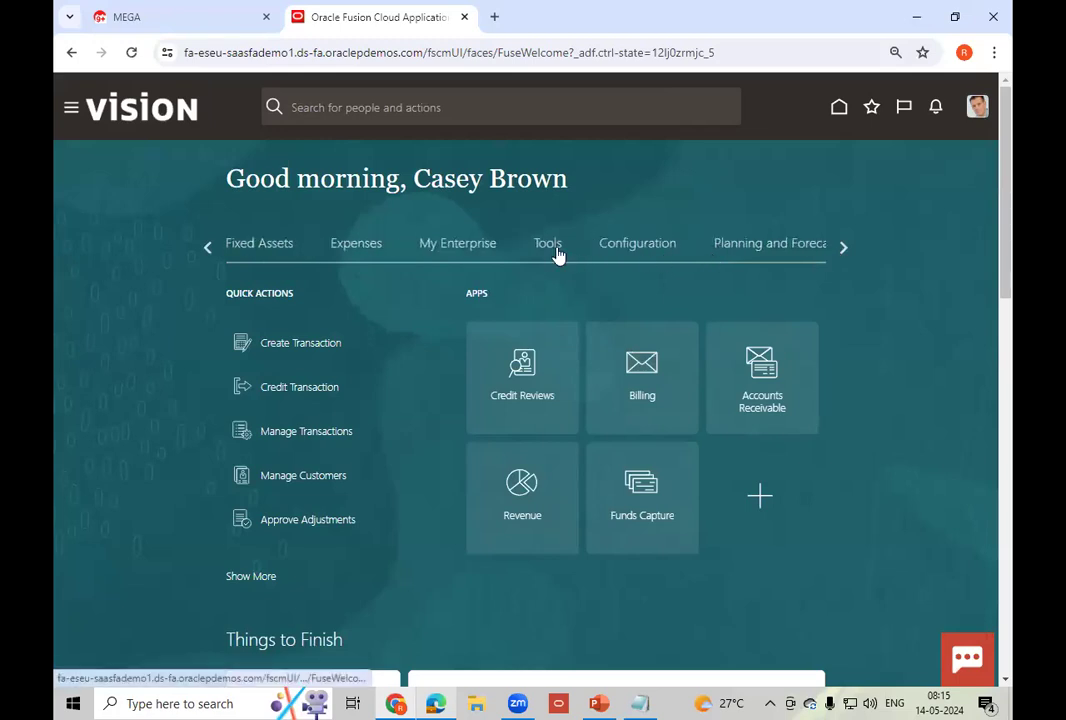
left_click(556, 252)
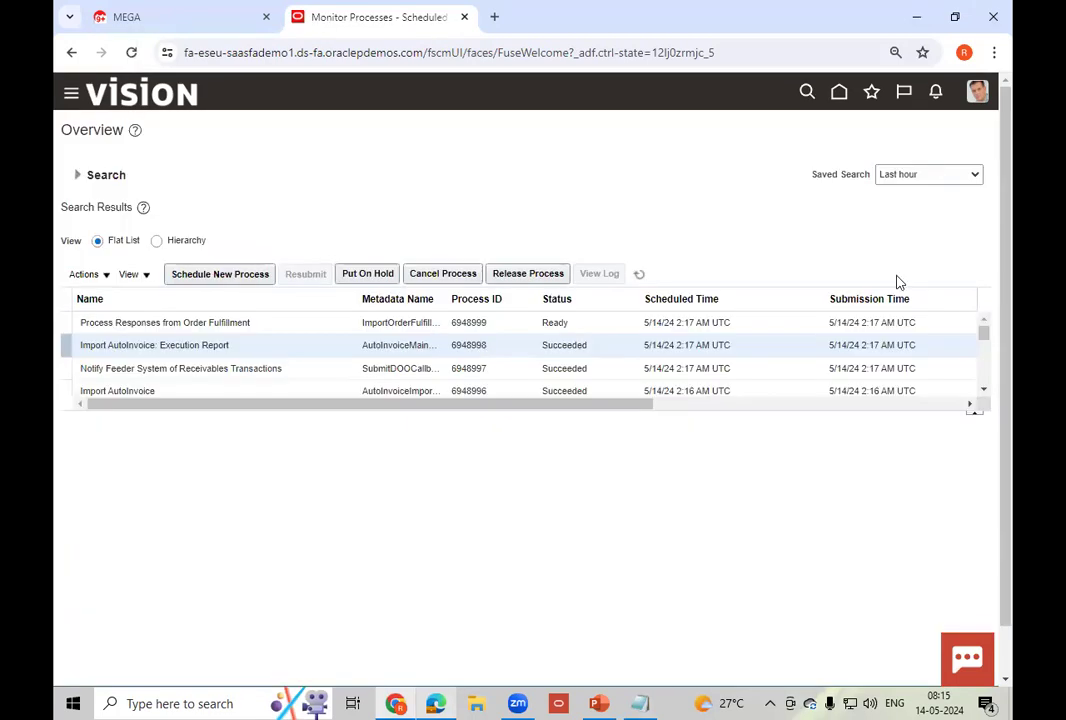
- Start scheduling a new Import AutoInvoice job and open its process details
left_click(206, 279)
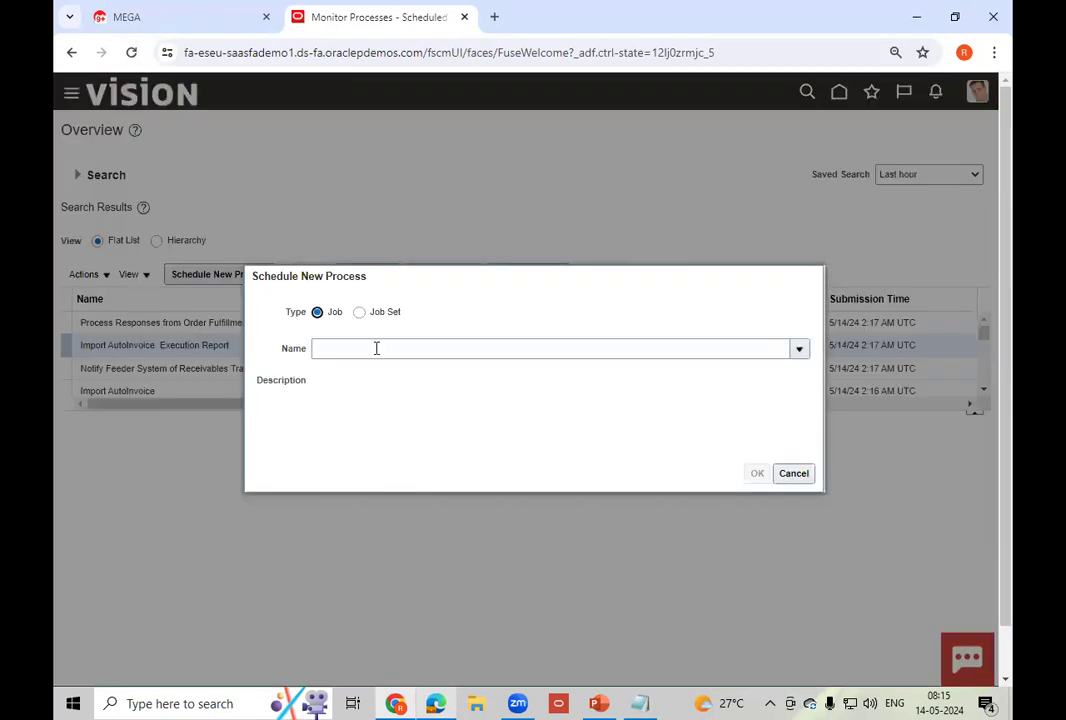
left_click(376, 348)
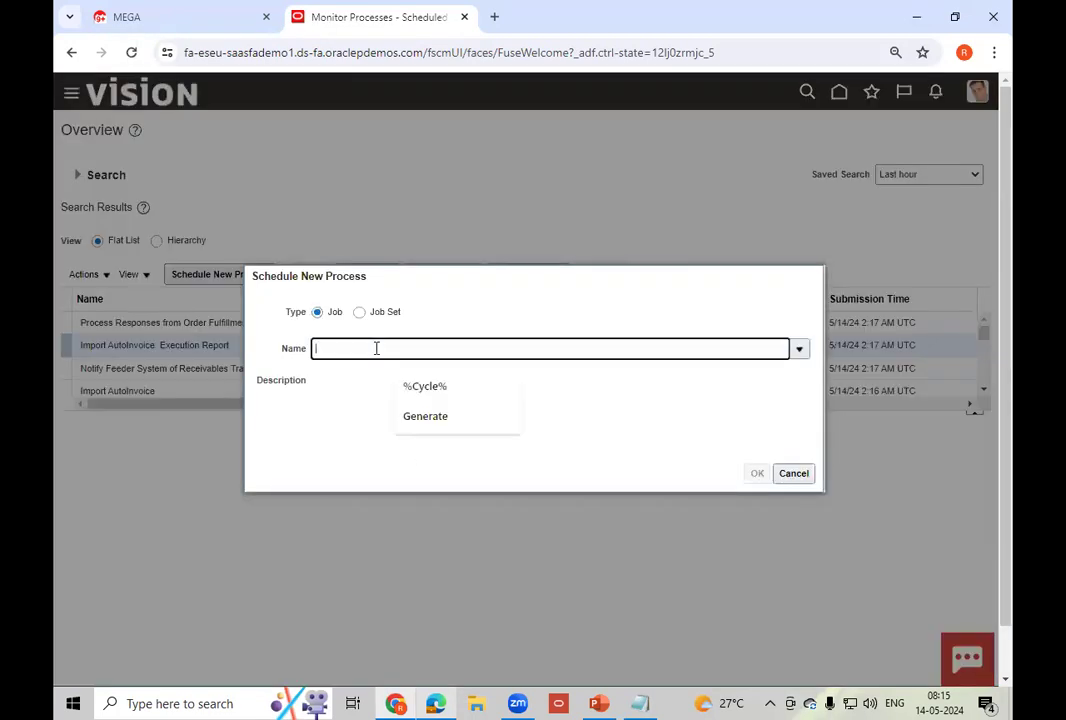
type("Import Auto")
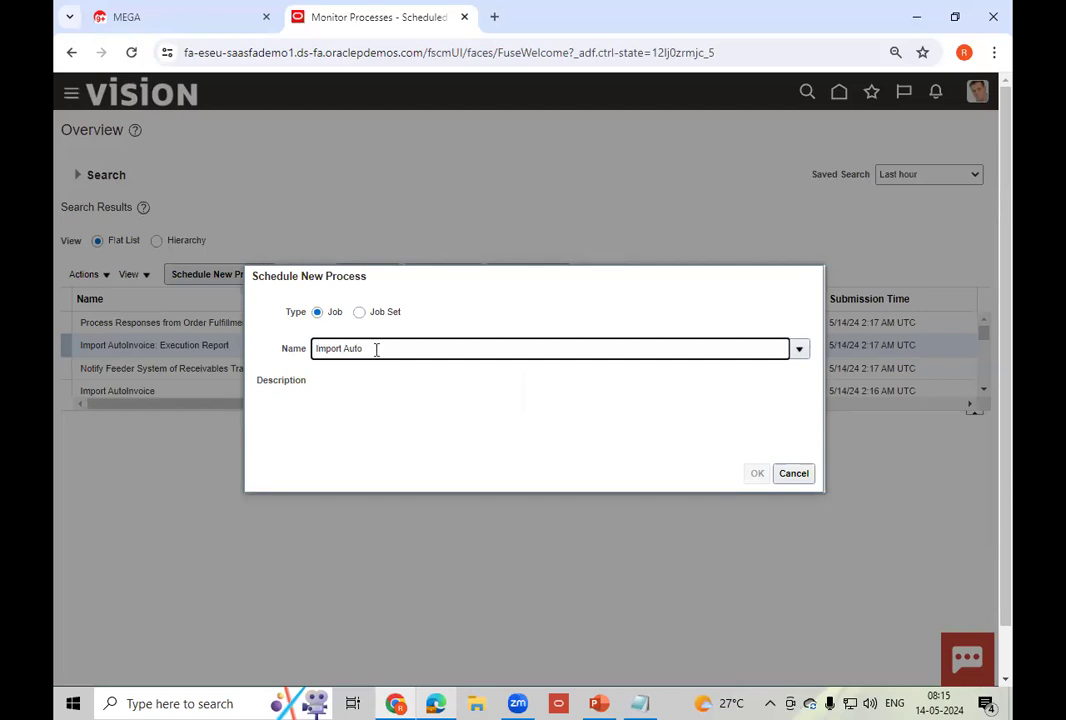
key("Tab")
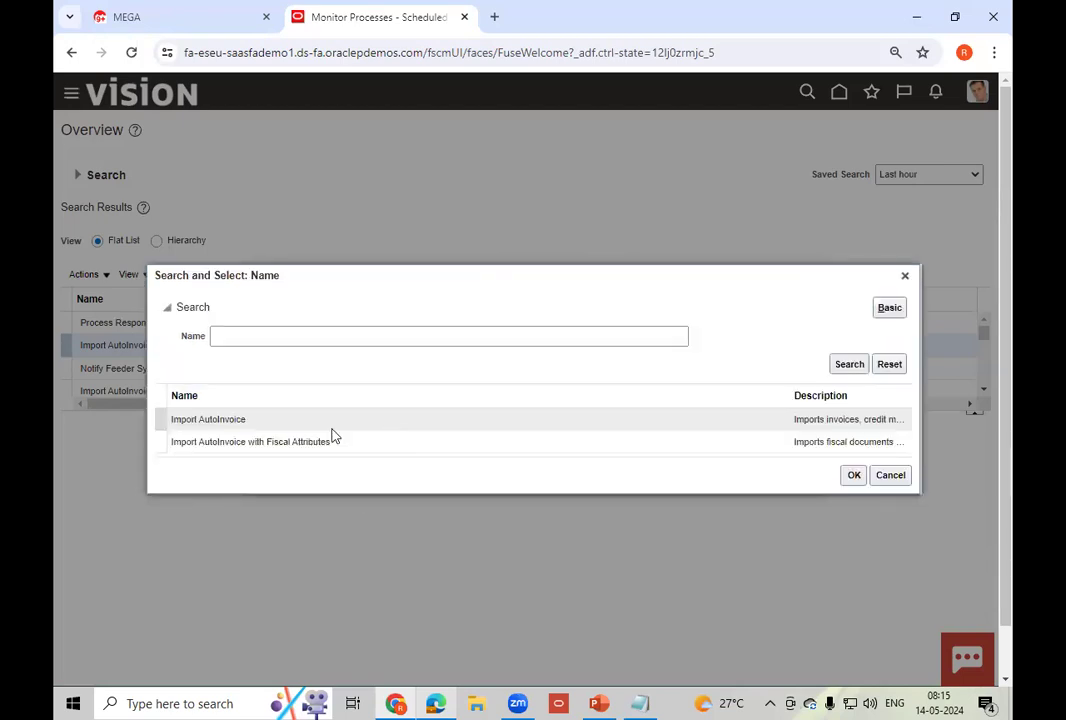
left_click(276, 421)
left_click(854, 475)
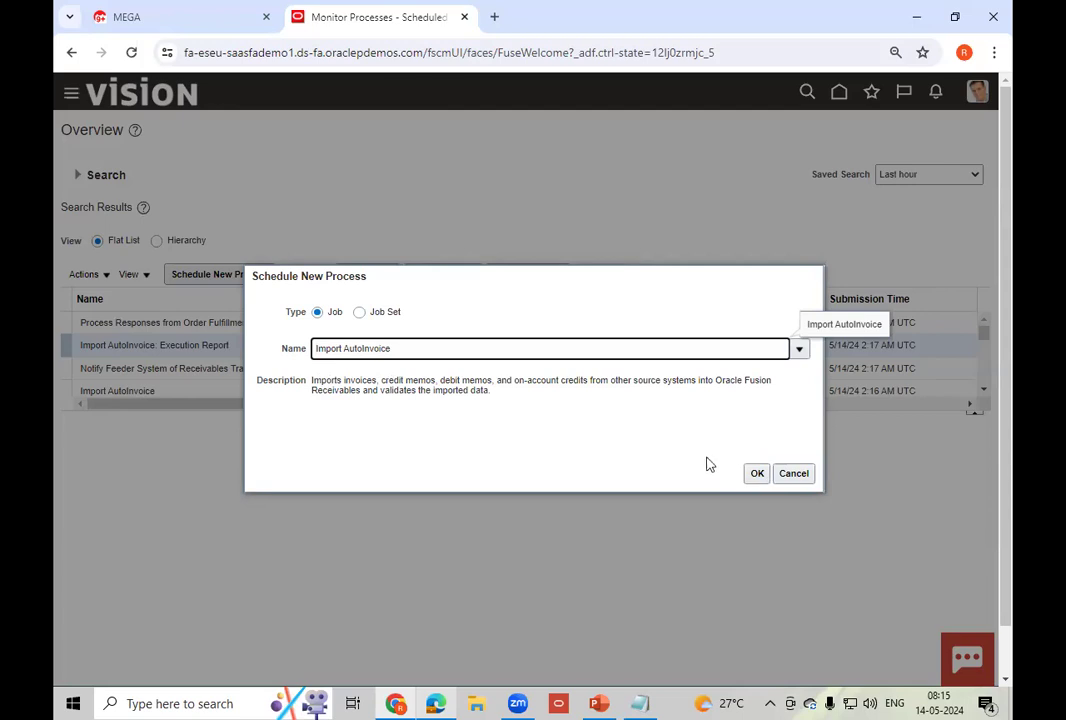
left_click(757, 473)
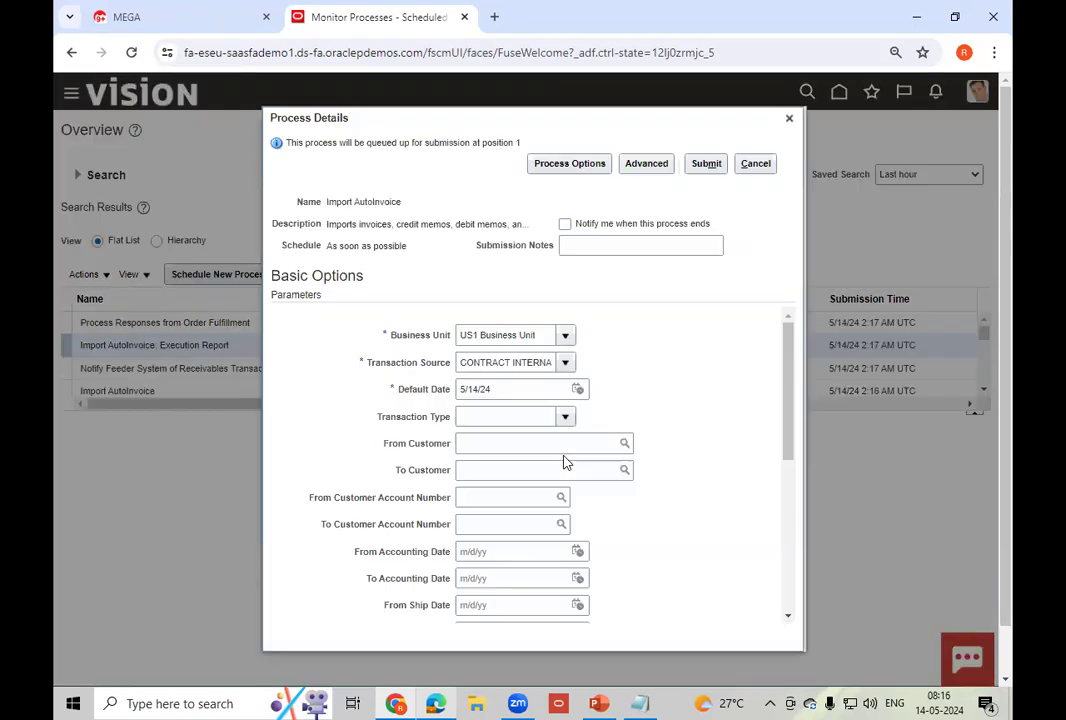
- Set the Import AutoInvoice transaction source to Distributed Order Orchestration
left_click(565, 363)
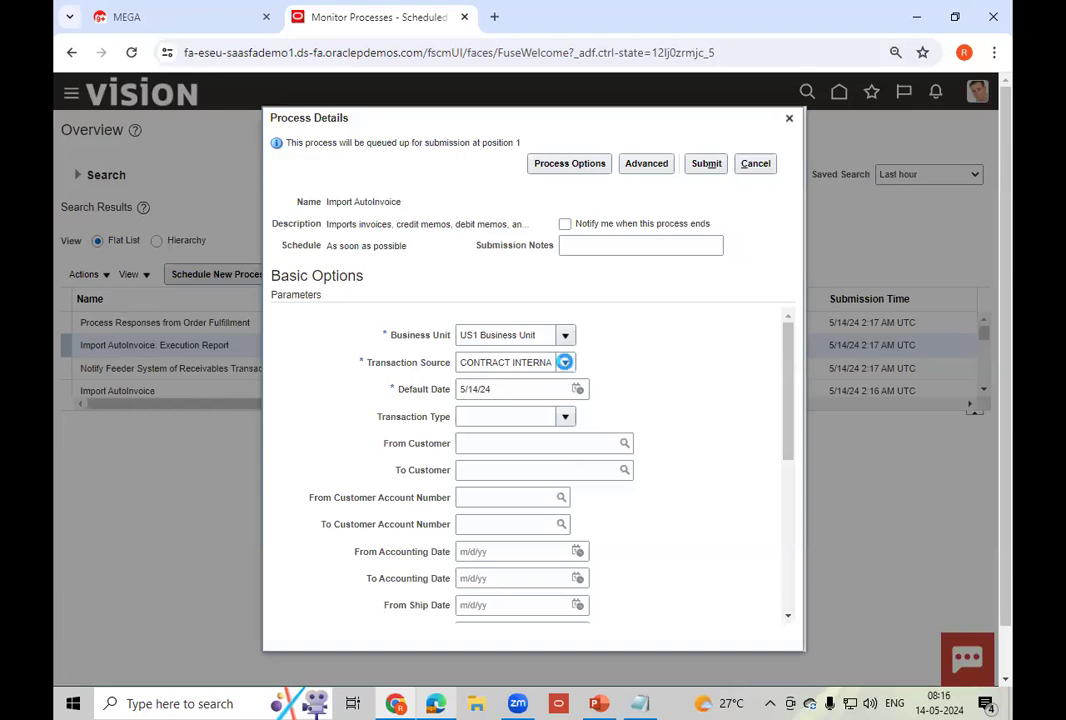
left_click(530, 394)
key("d")
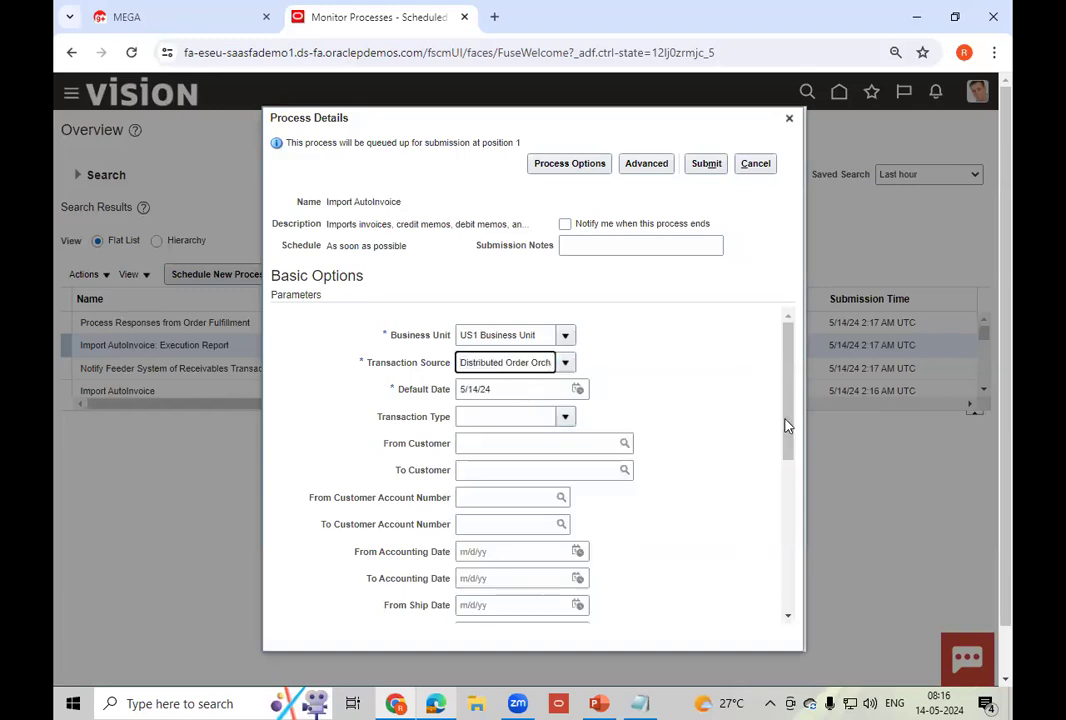
- Enter the return order number as both the From and To Sales Order Number and submit the Import AutoInvoice process
left_click_drag(788, 428, 792, 546)
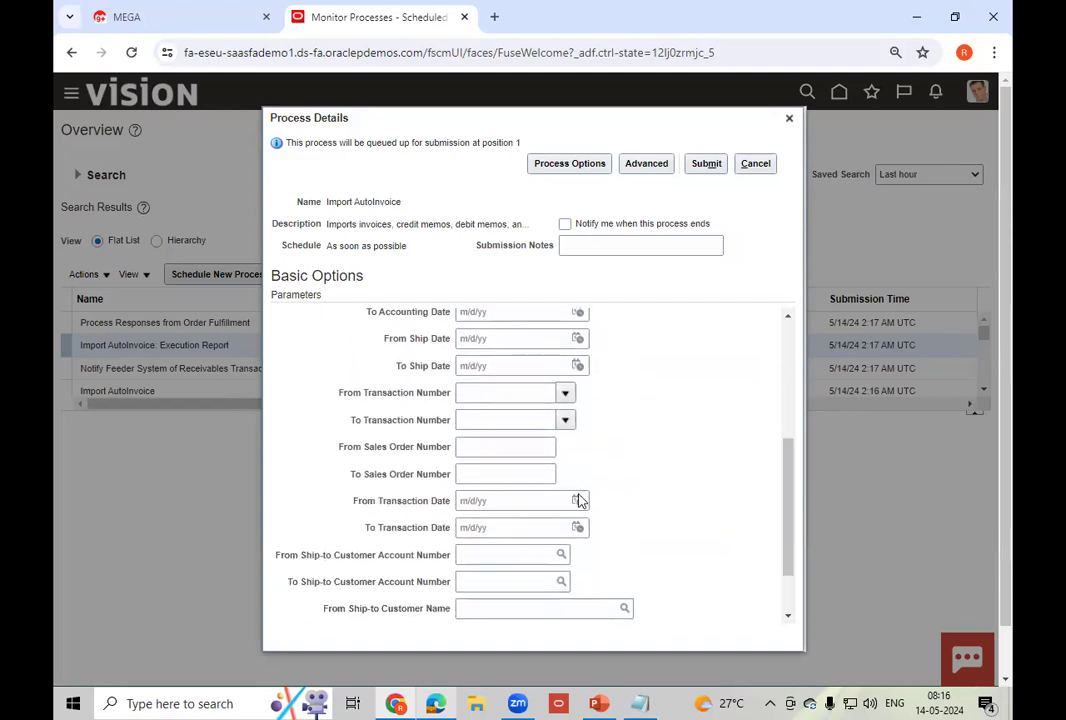
left_click(494, 446)
type("98432")
left_click(488, 474)
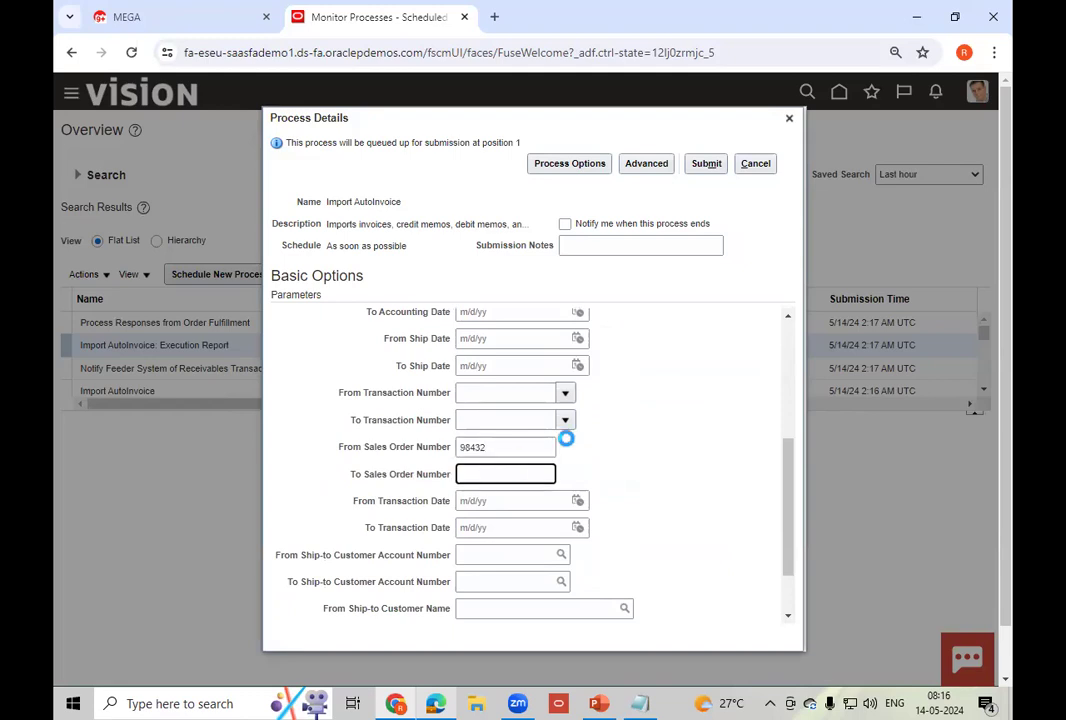
left_click(706, 163)
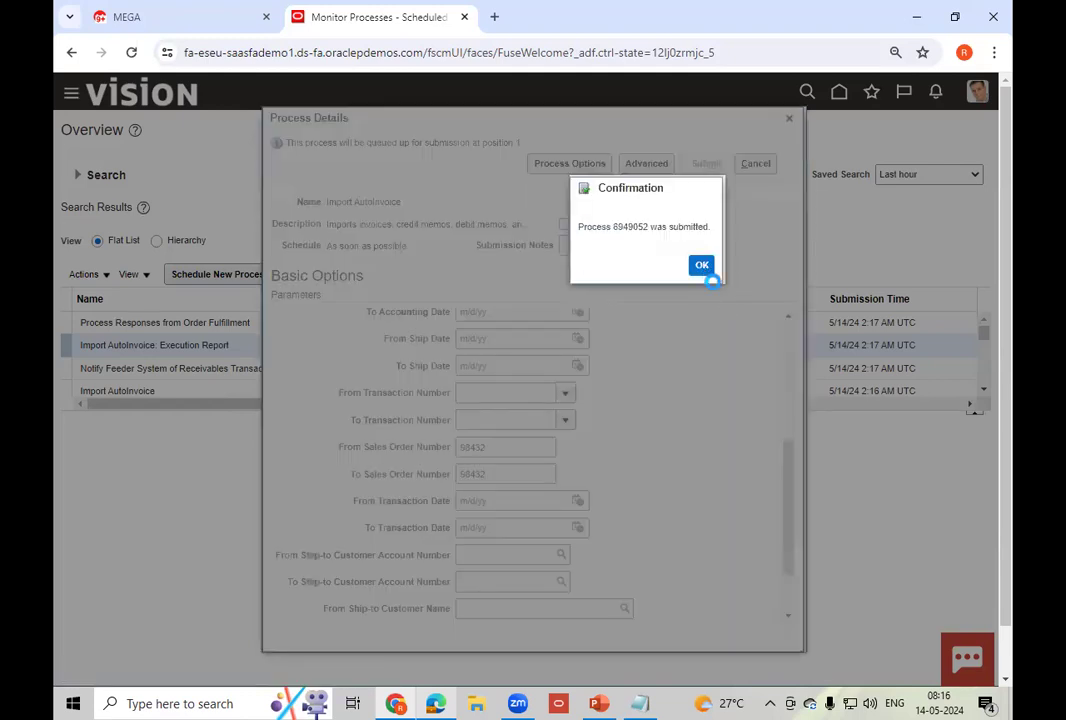
left_click(704, 270)
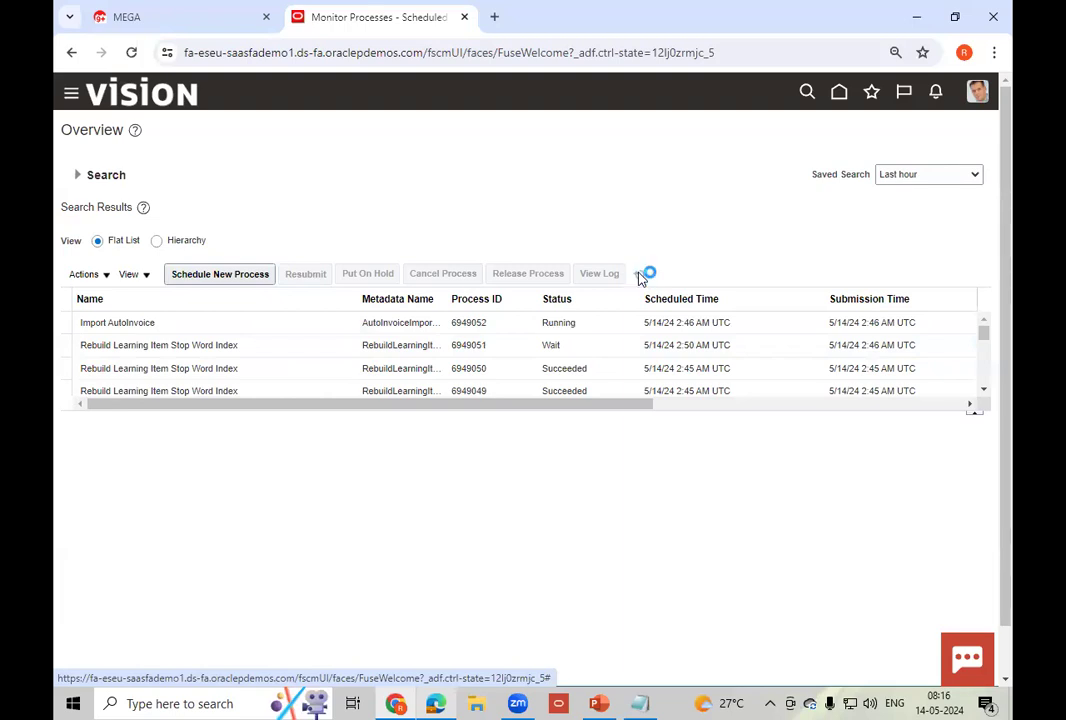
- Switch to Edge and refresh the return order repeatedly to check the return line's status
left_click(438, 703)
left_click(876, 117)
left_click(878, 117)
left_click(876, 117)
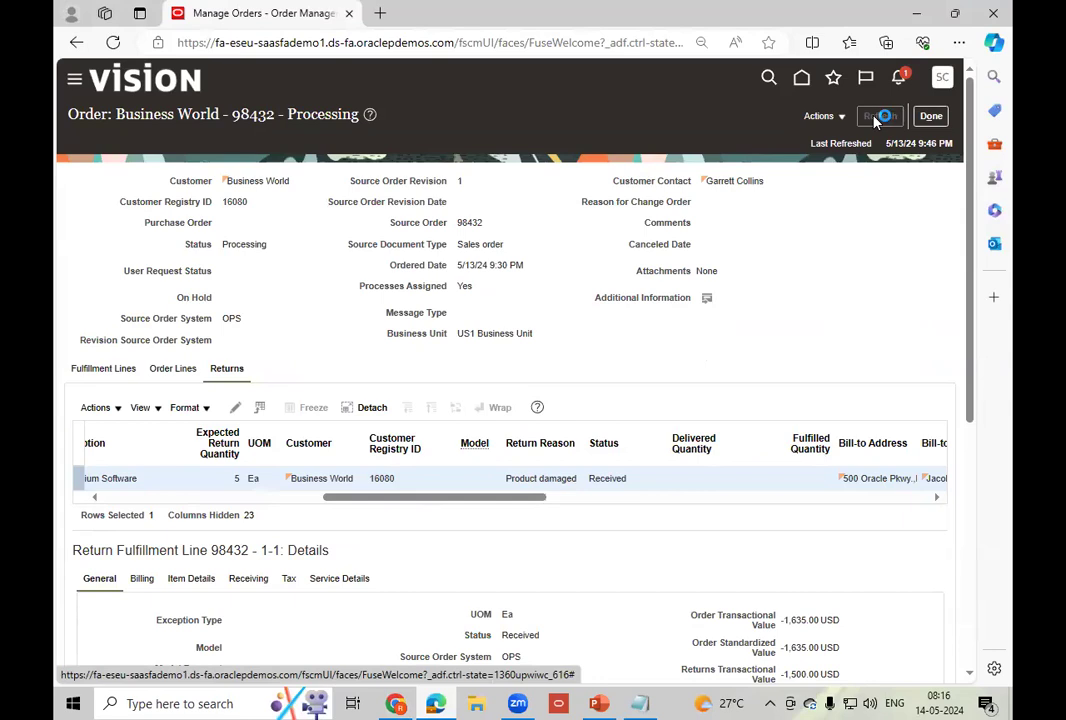
- Switch back to Chrome and refresh the scheduled process list to monitor Import AutoInvoice and its execution report
left_click(397, 703)
left_click(639, 274)
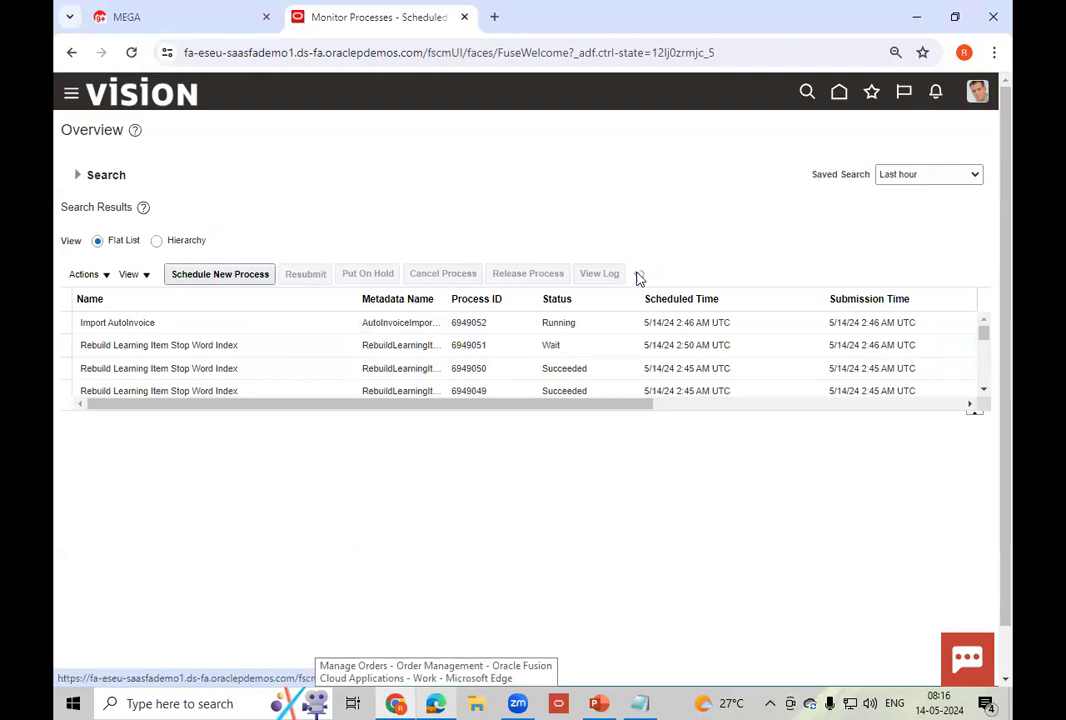
left_click(640, 279)
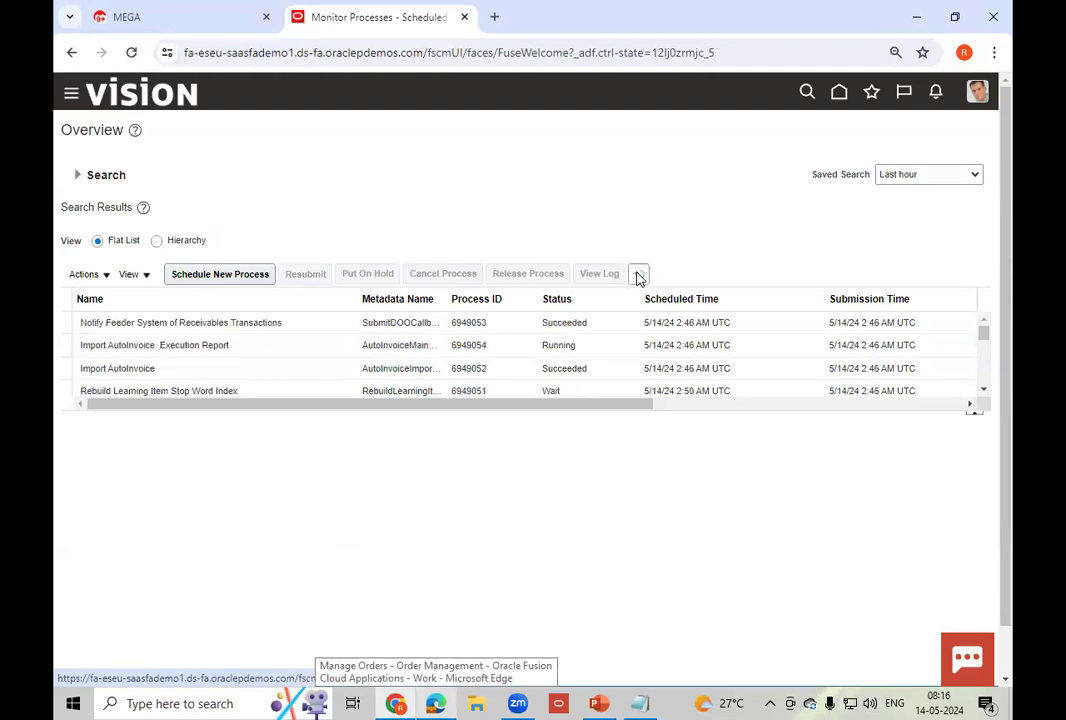
left_click(639, 277)
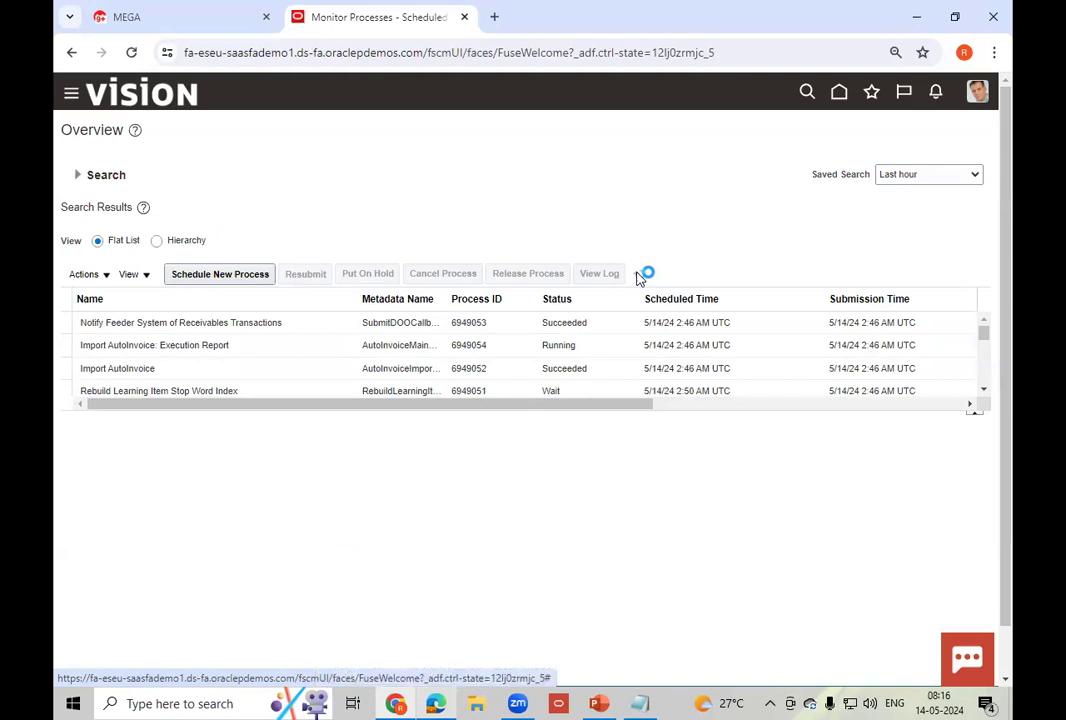
left_click(639, 276)
- Republish the Import AutoInvoice: Execution Report output, export it as a PDF and open the downloaded file
left_click(598, 342)
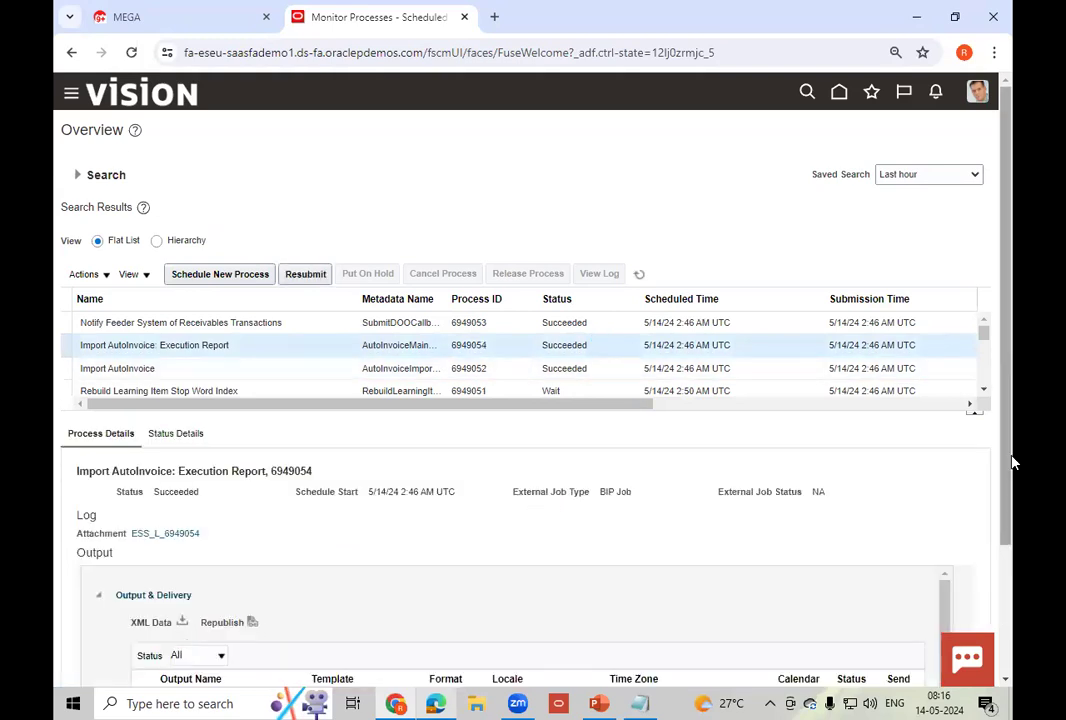
scroll(1011, 571, "down", 2)
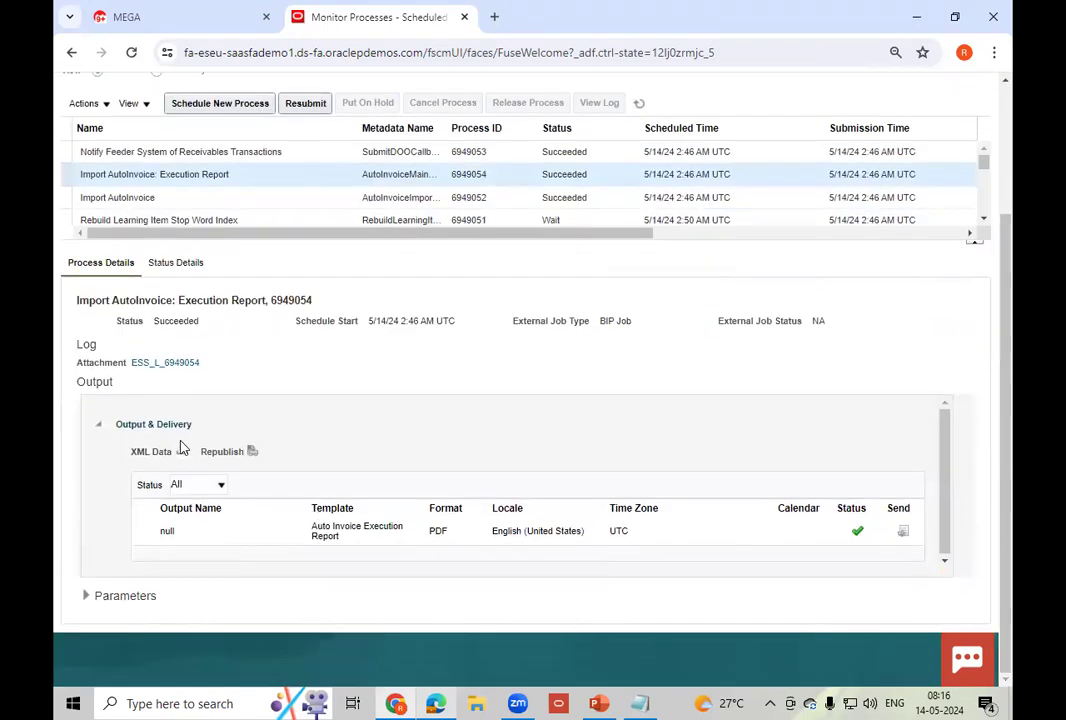
left_click(250, 452)
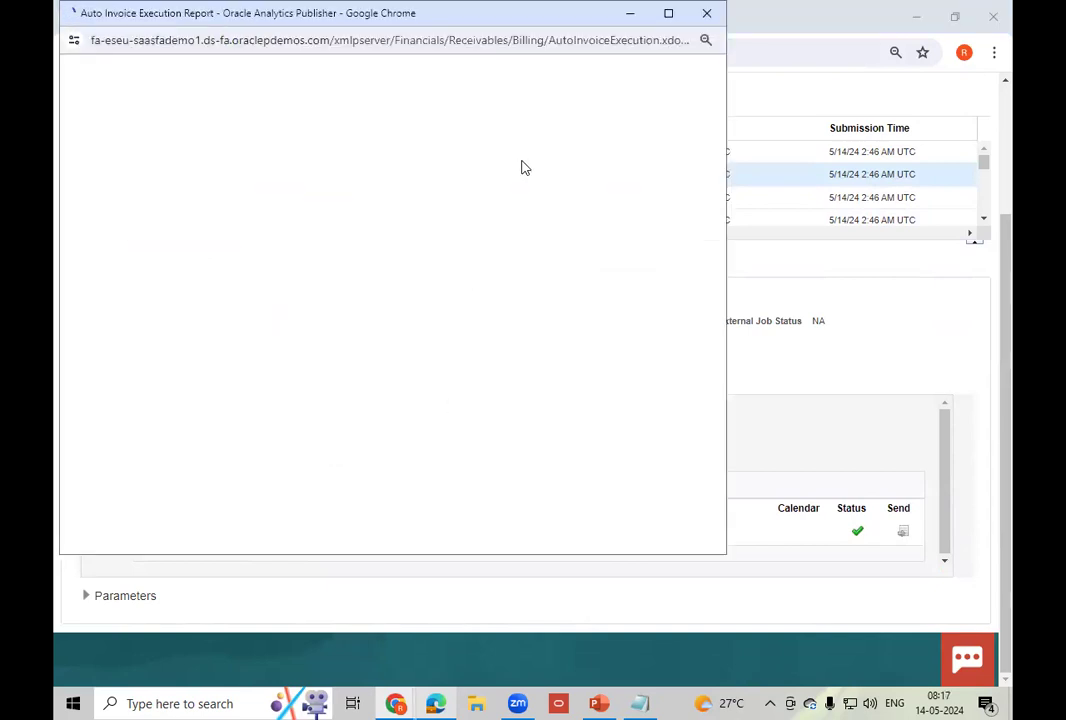
left_click(670, 108)
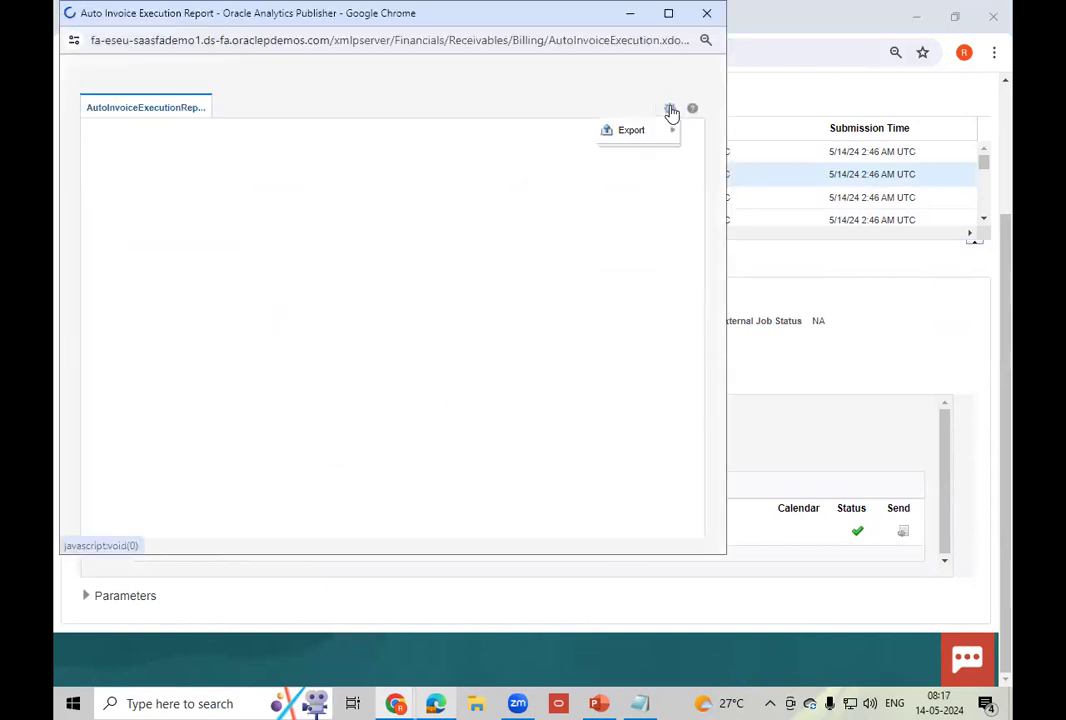
mouse_move(645, 130)
left_click(507, 159)
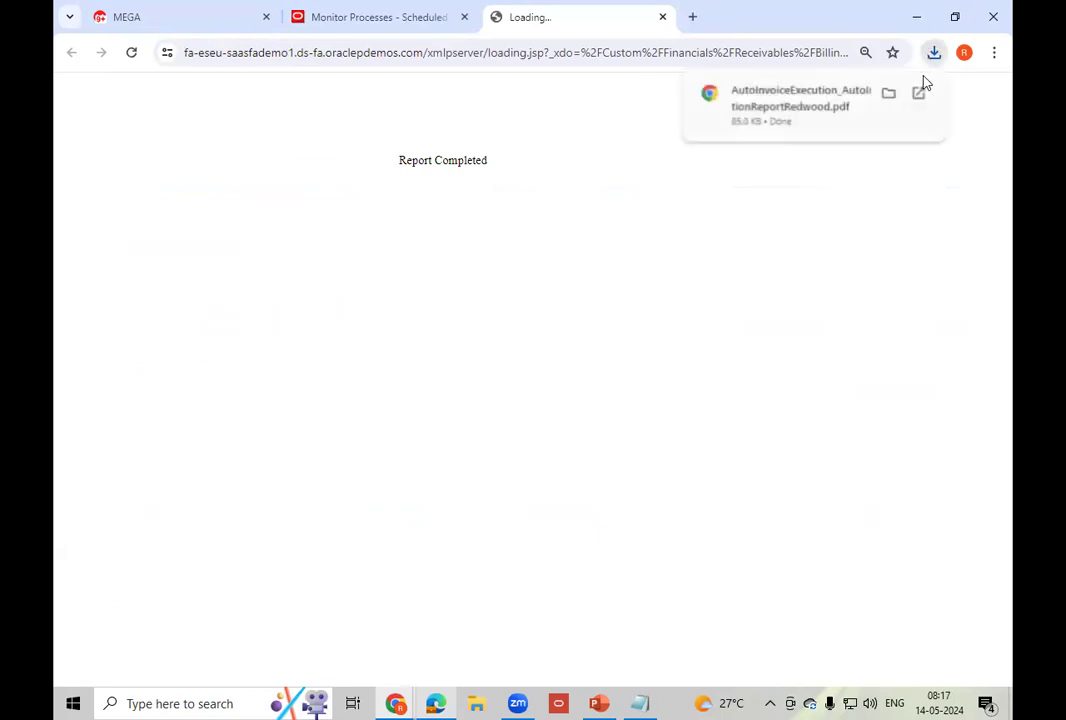
left_click(793, 92)
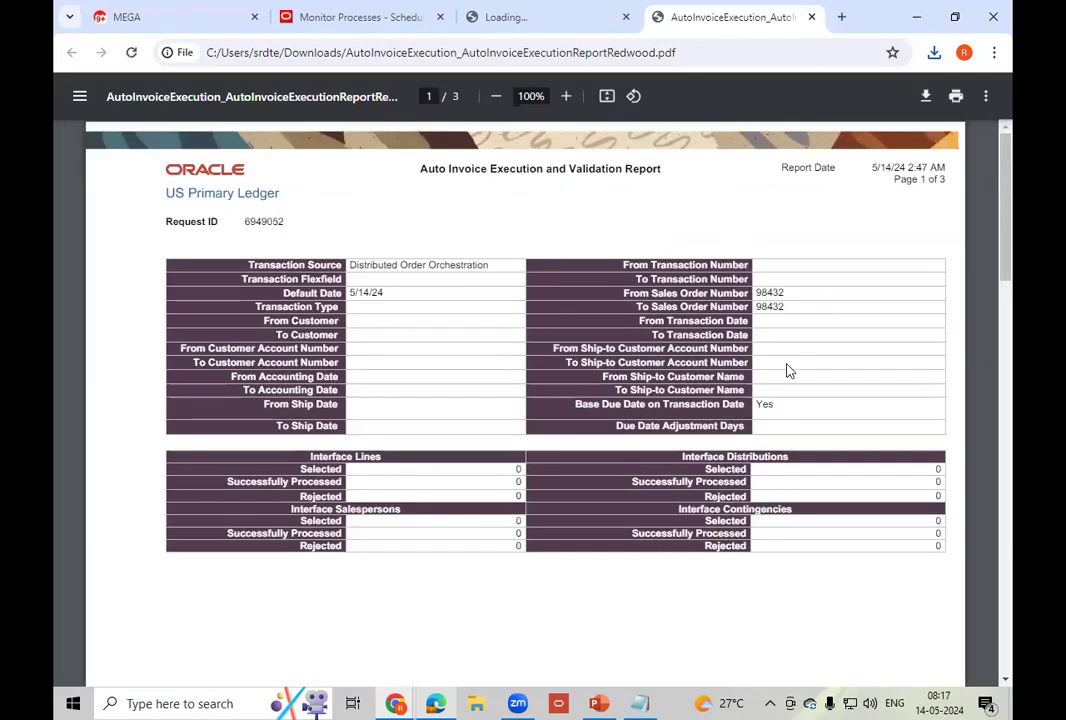
- Examine the Auto Invoice Execution and Validation Report for selected, processed and rejected interface lines, created transactions and lines with errors
scroll(788, 371, "down", 10)
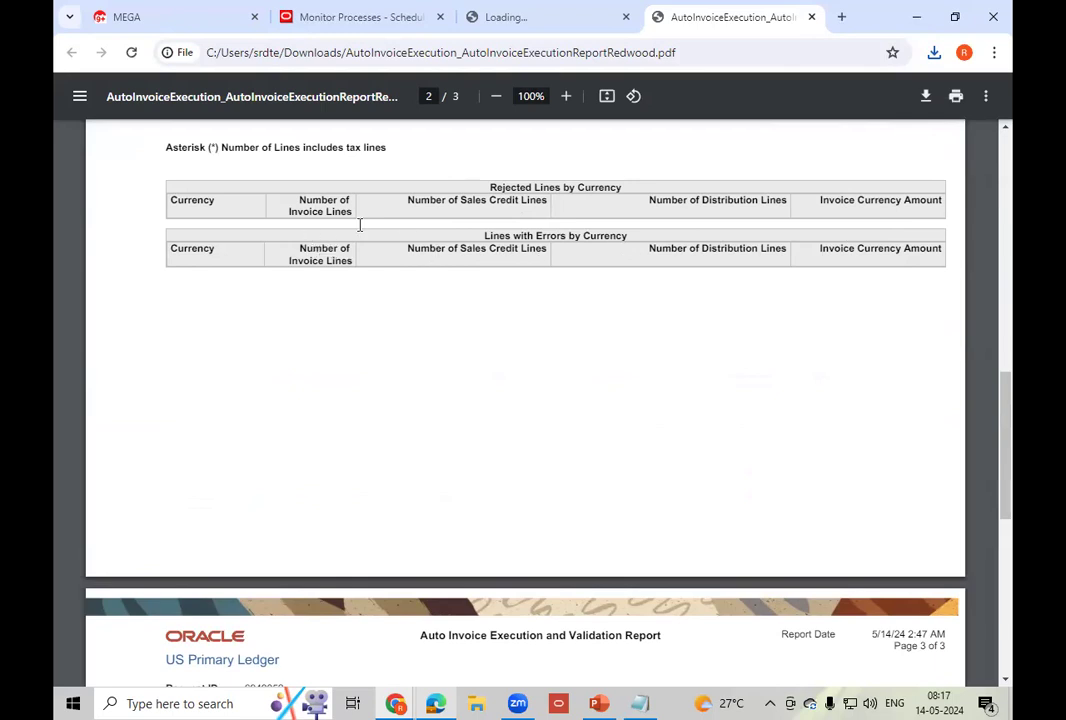
scroll(502, 291, "down", 3)
scroll(502, 291, "up", 4)
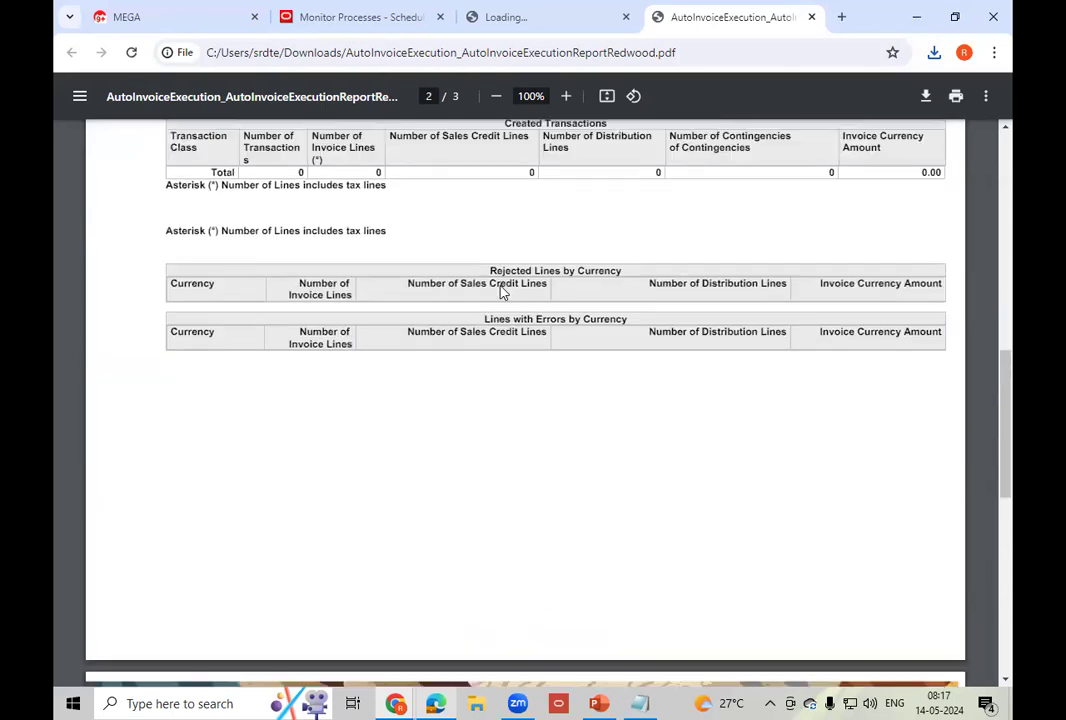
scroll(502, 291, "up", 3)
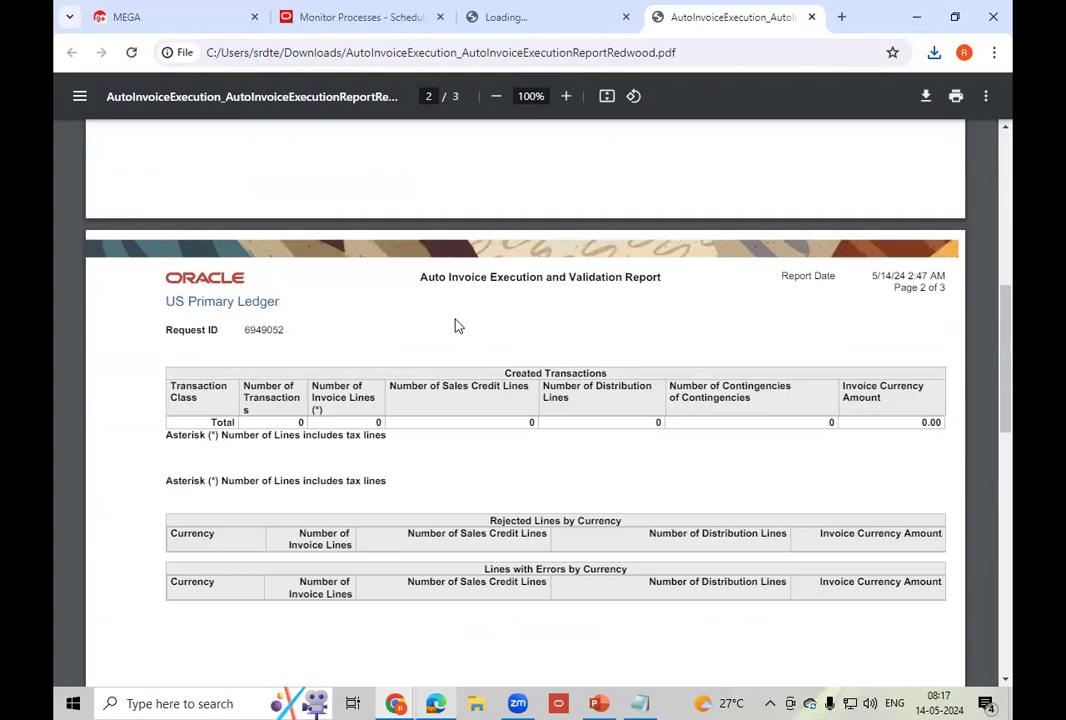
scroll(476, 433, "up", 6)
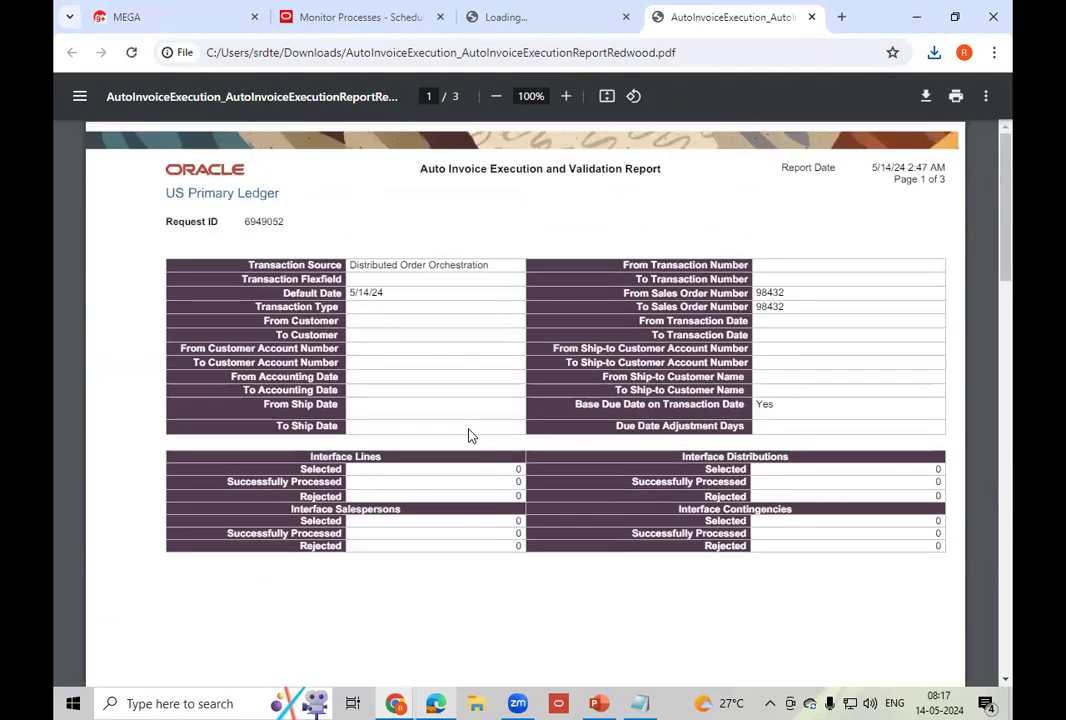
scroll(472, 435, "down", 15)
scroll(472, 436, "up", 5)
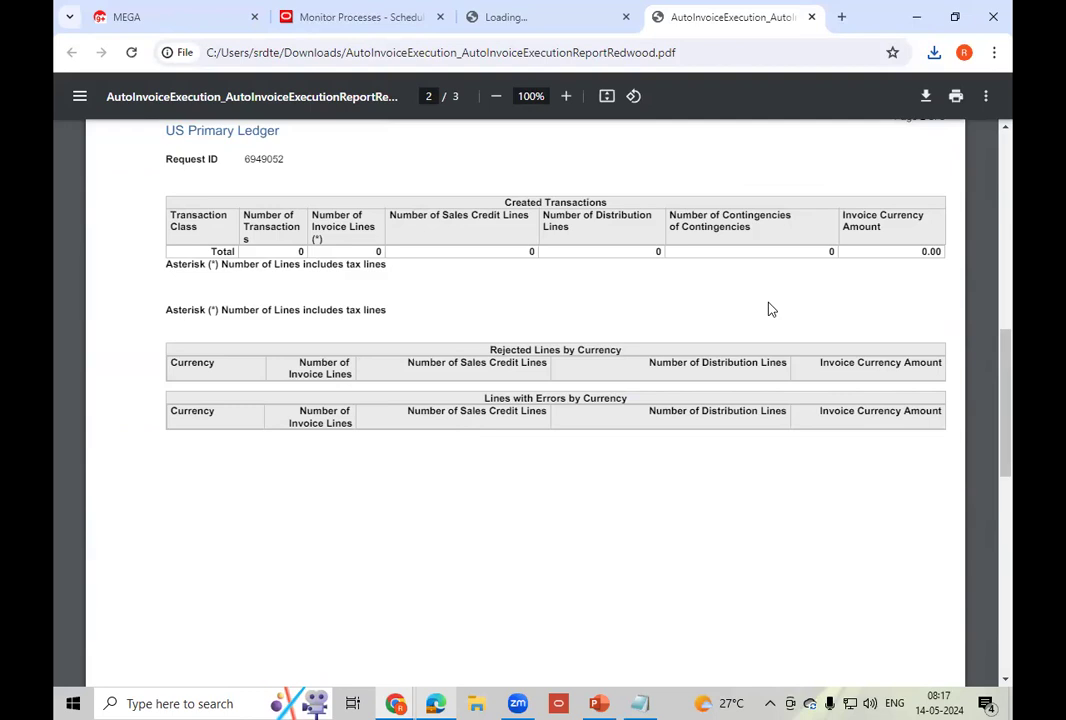
scroll(771, 309, "down", 4)
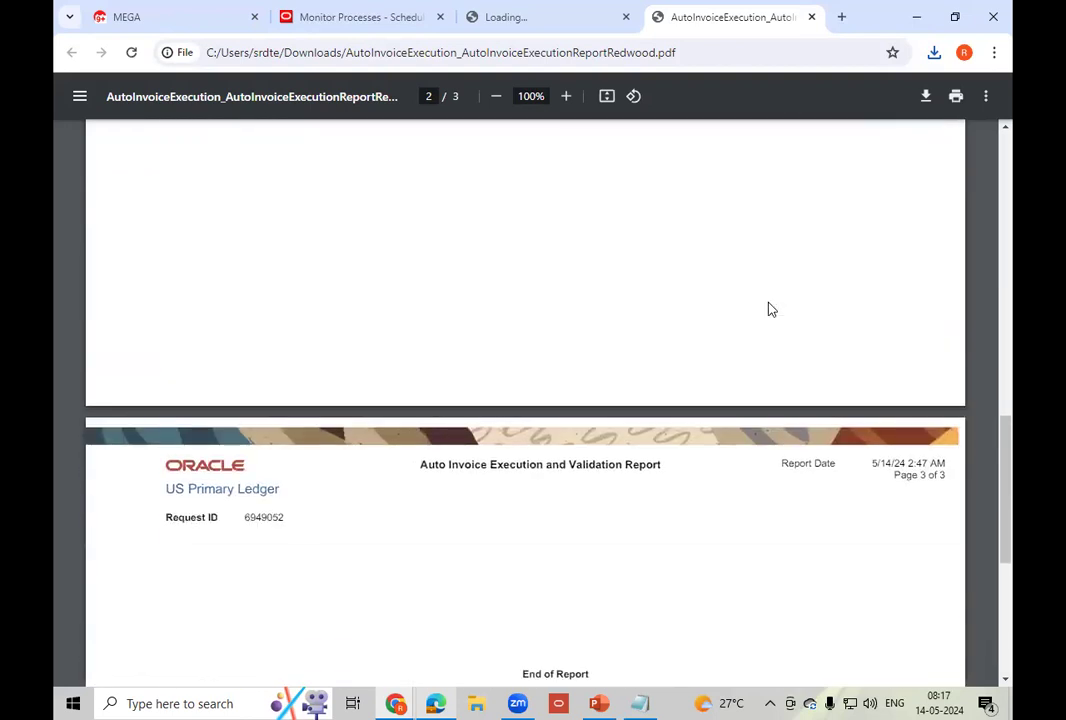
scroll(768, 307, "up", 15)
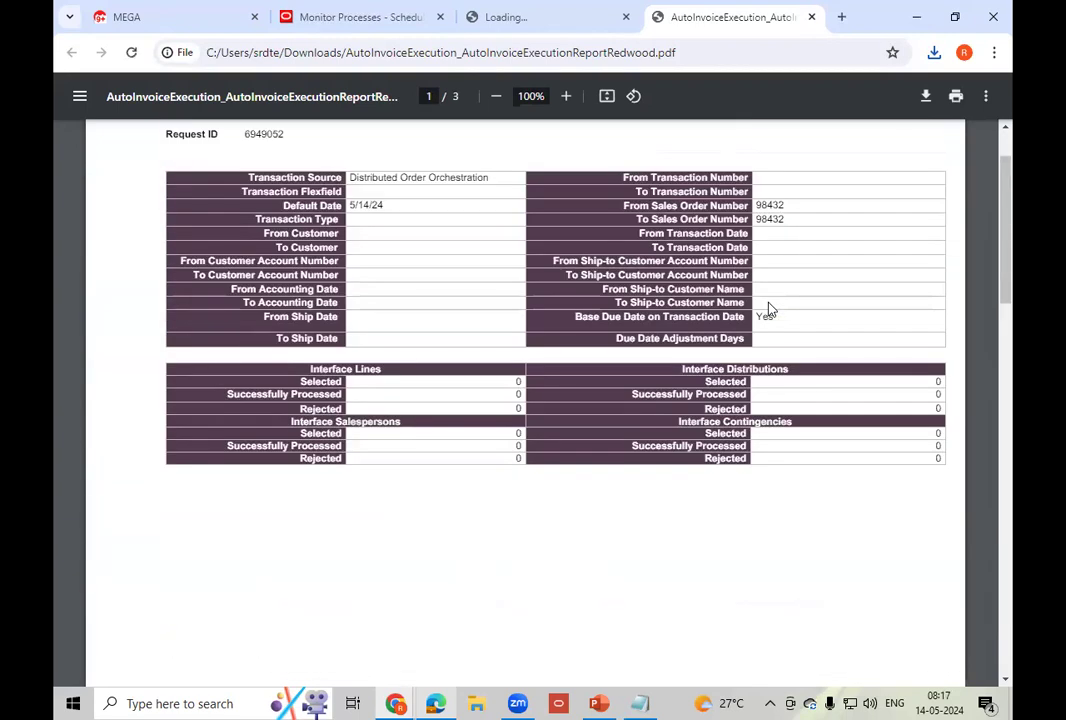
scroll(634, 330, "up", 1)
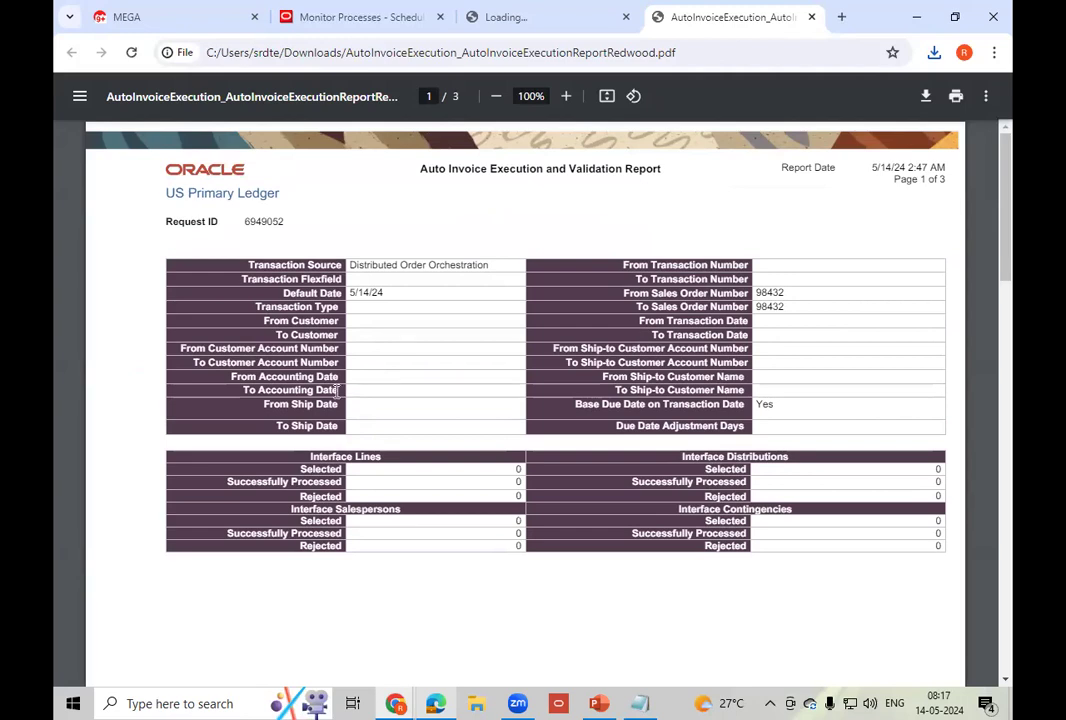
- Close the separate report viewer window, switch to Edge and refresh the return order
left_click(404, 702)
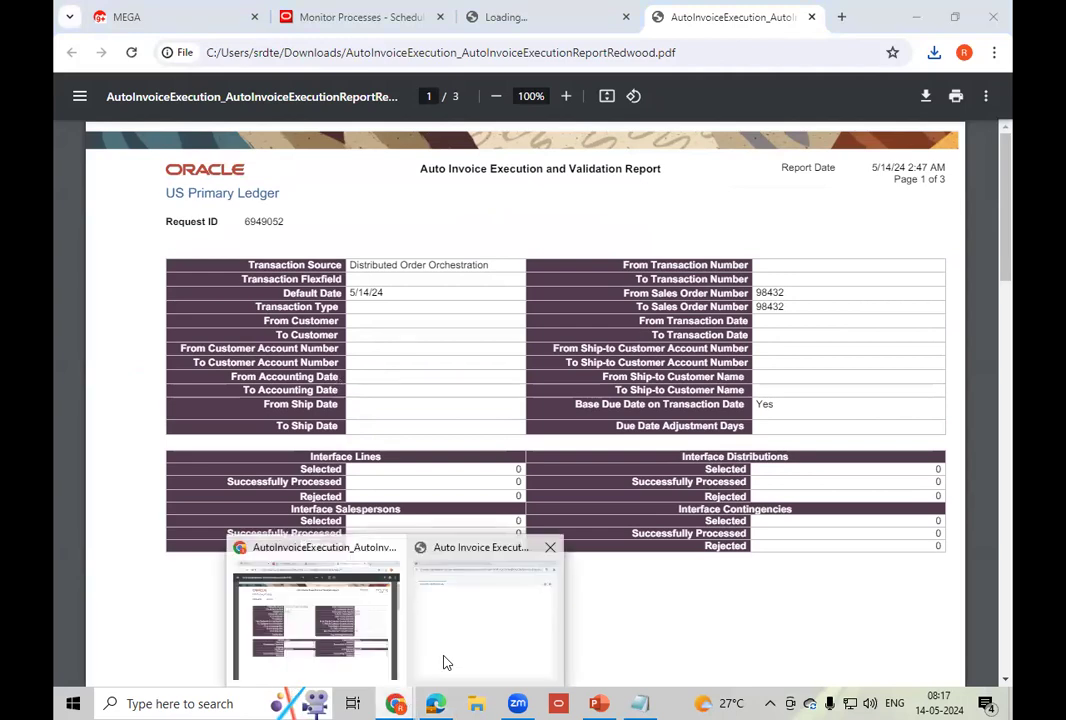
left_click(547, 547)
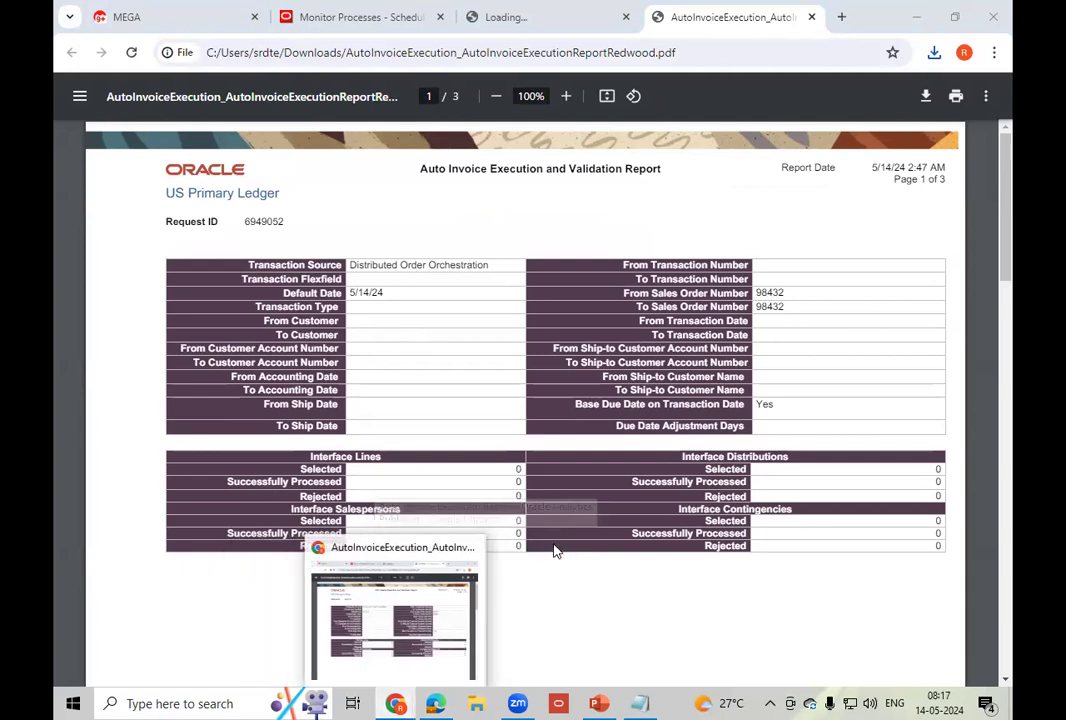
left_click(472, 553)
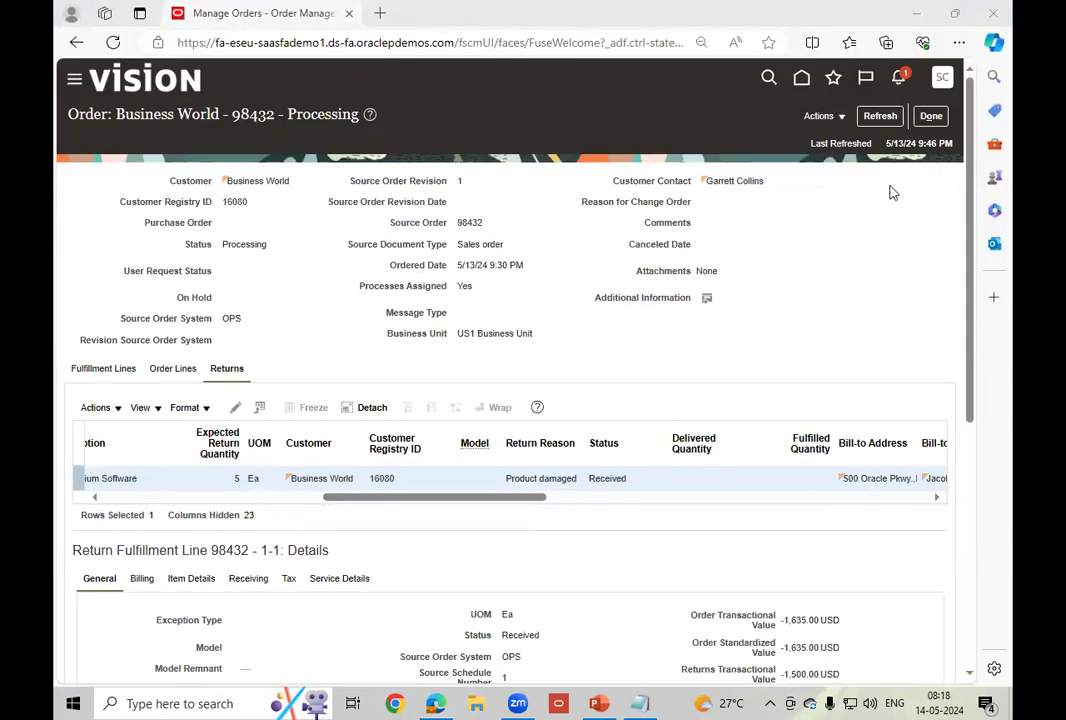
left_click(884, 120)
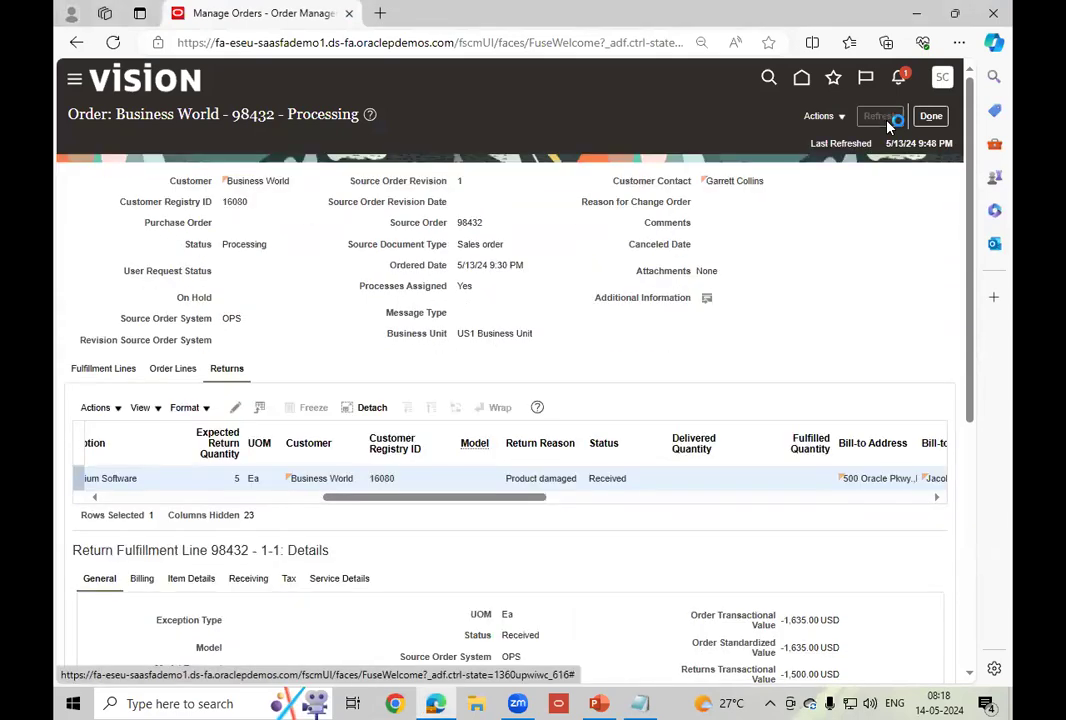
left_click(820, 116)
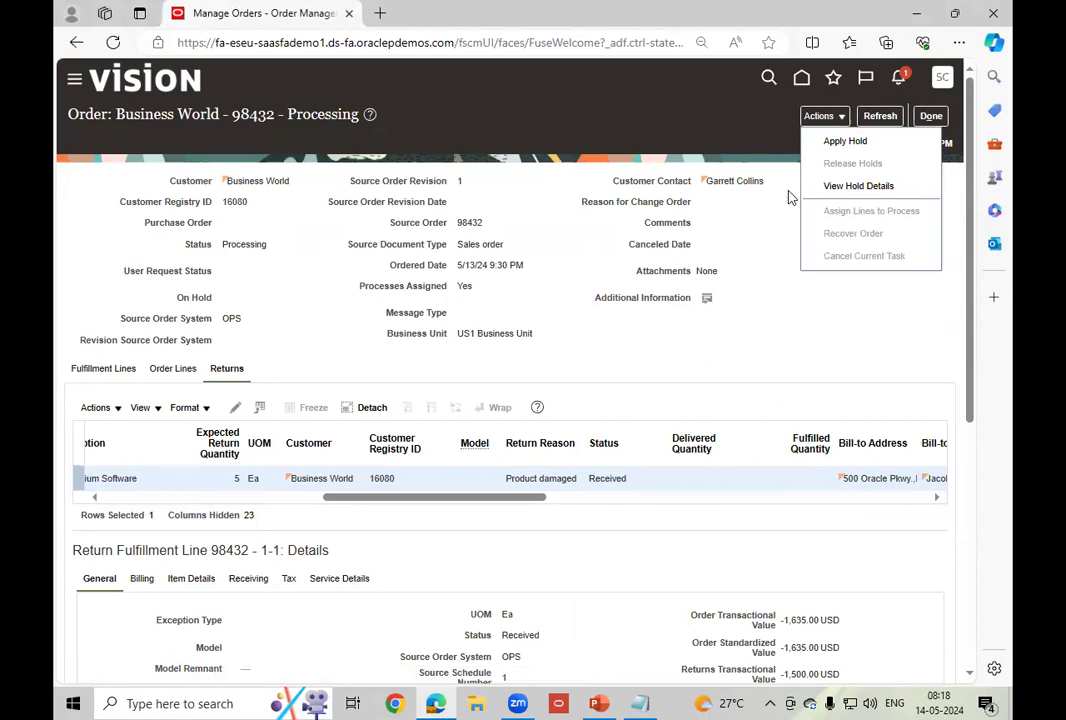
- Open the return line's orchestration process, select the Invoice task and refresh the plan repeatedly to check task statuses
left_click_drag(475, 500, 202, 497)
left_click(210, 478)
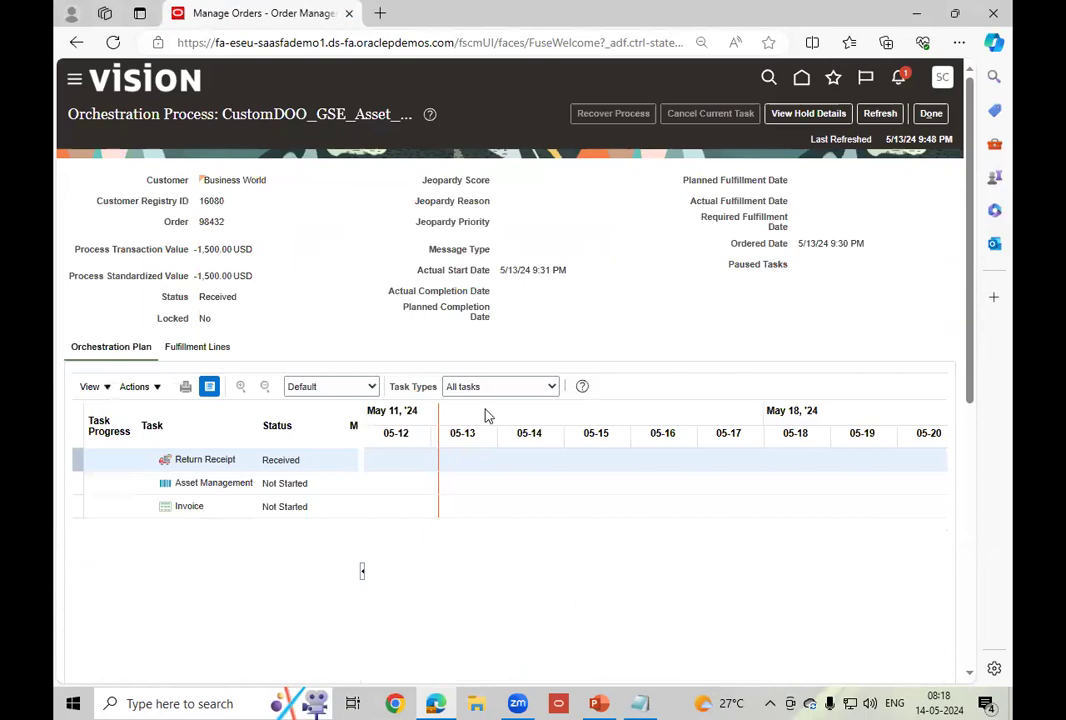
left_click(214, 507)
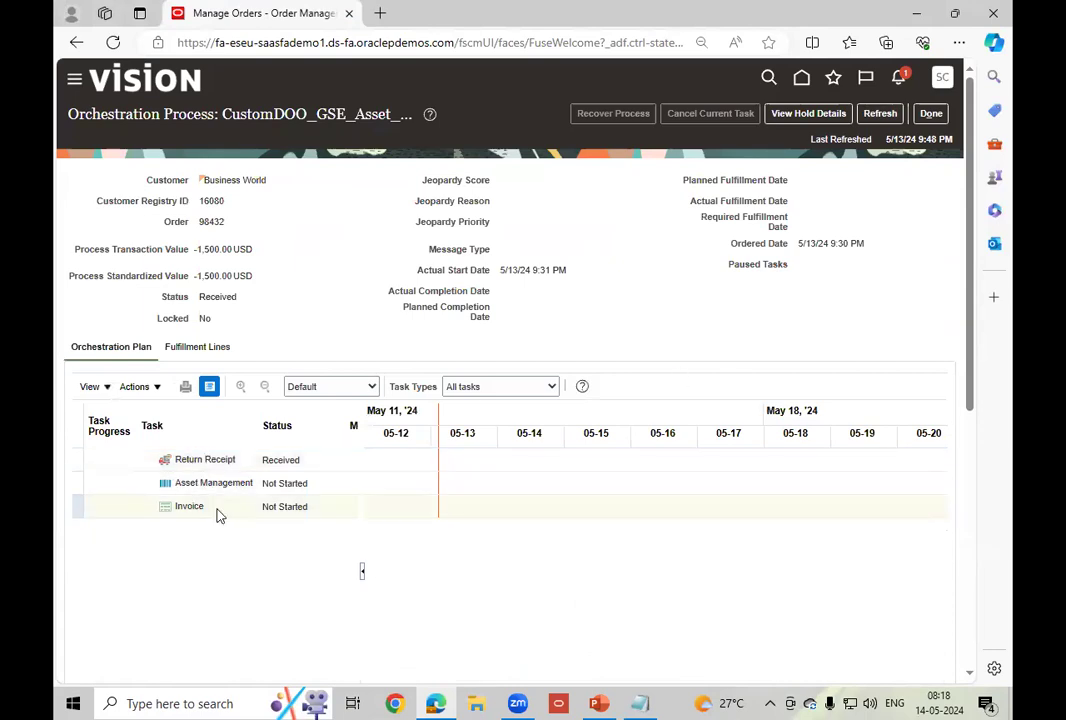
left_click(880, 113)
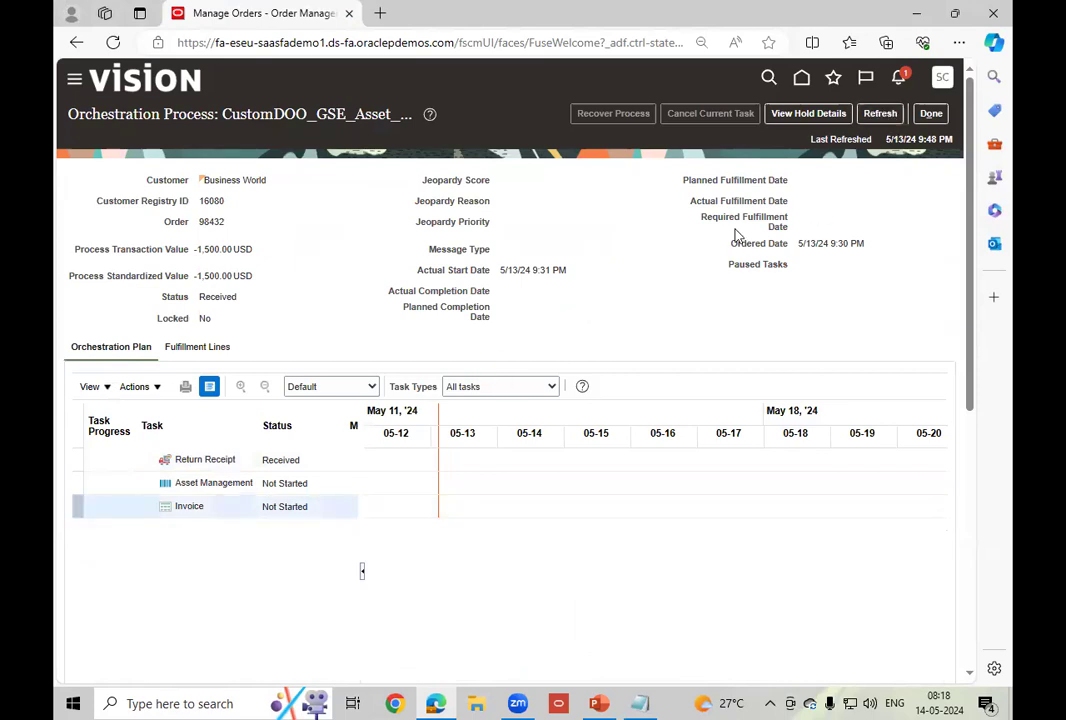
left_click(880, 113)
left_click(883, 114)
- Close the orchestration process and refresh the return order to check the return line's status
left_click(928, 118)
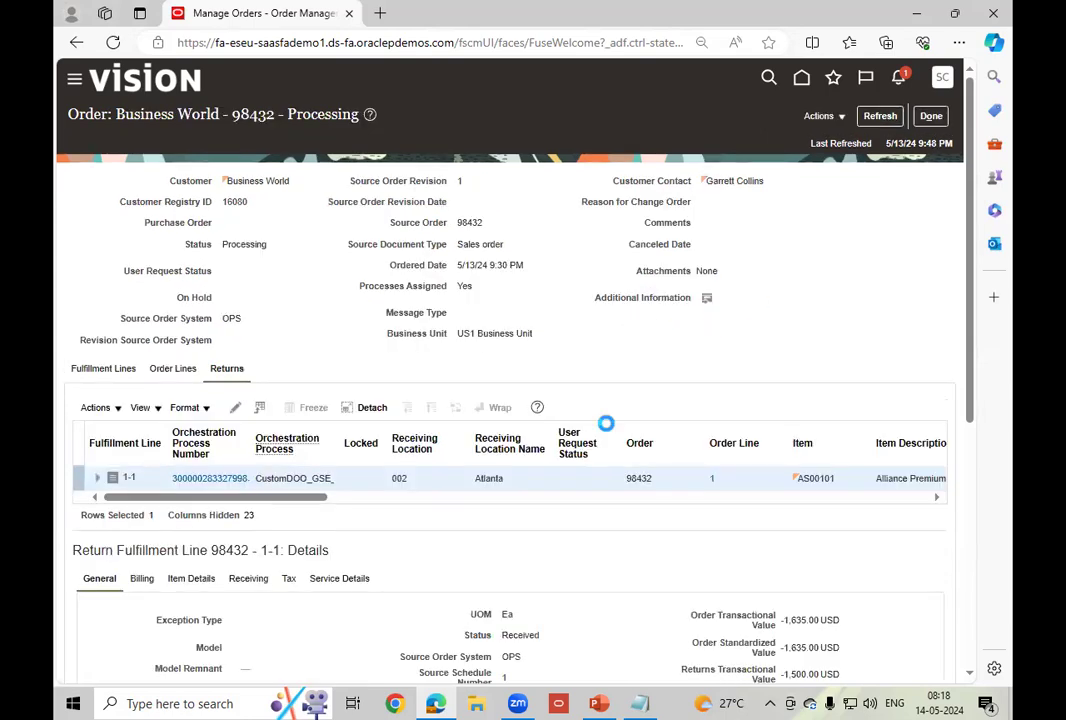
left_click_drag(257, 497, 440, 510)
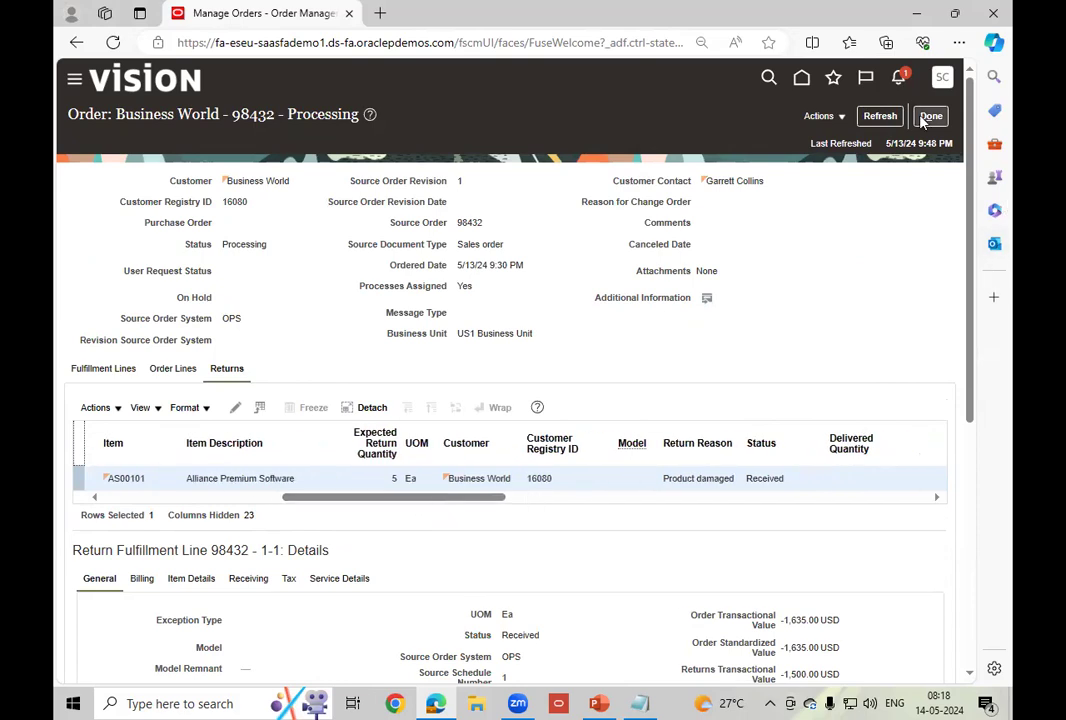
left_click(884, 117)
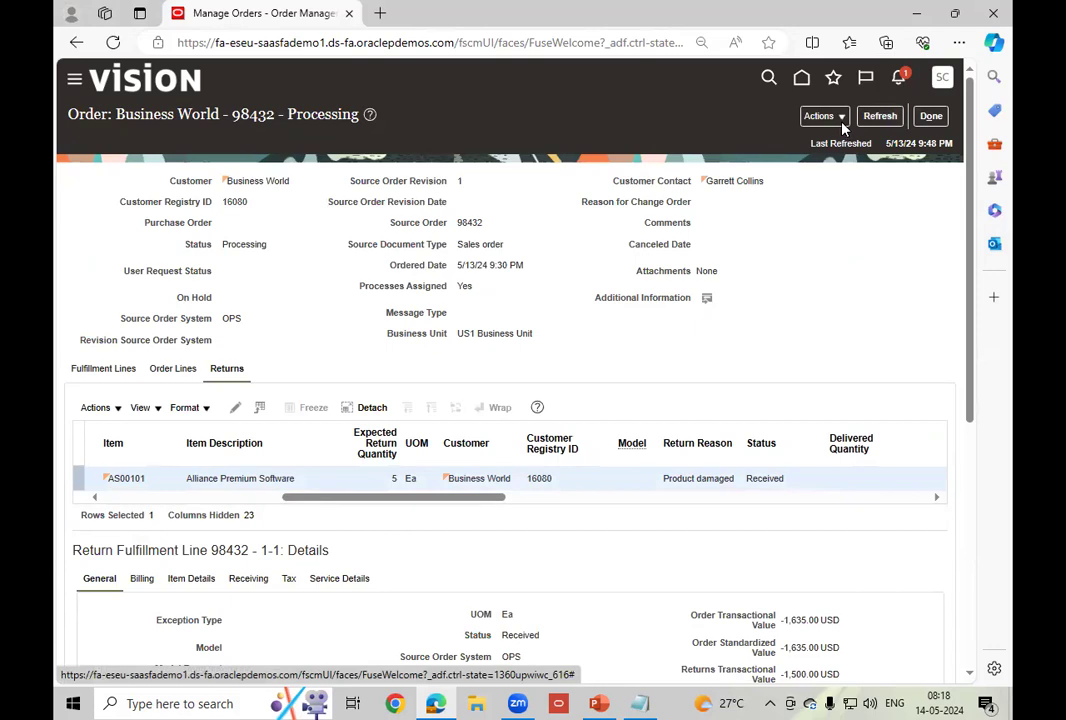
left_click(822, 116)
- Leave the fulfillment view and review the line details of the Alliance Premium Software return line, closing them when finished
left_click(931, 116)
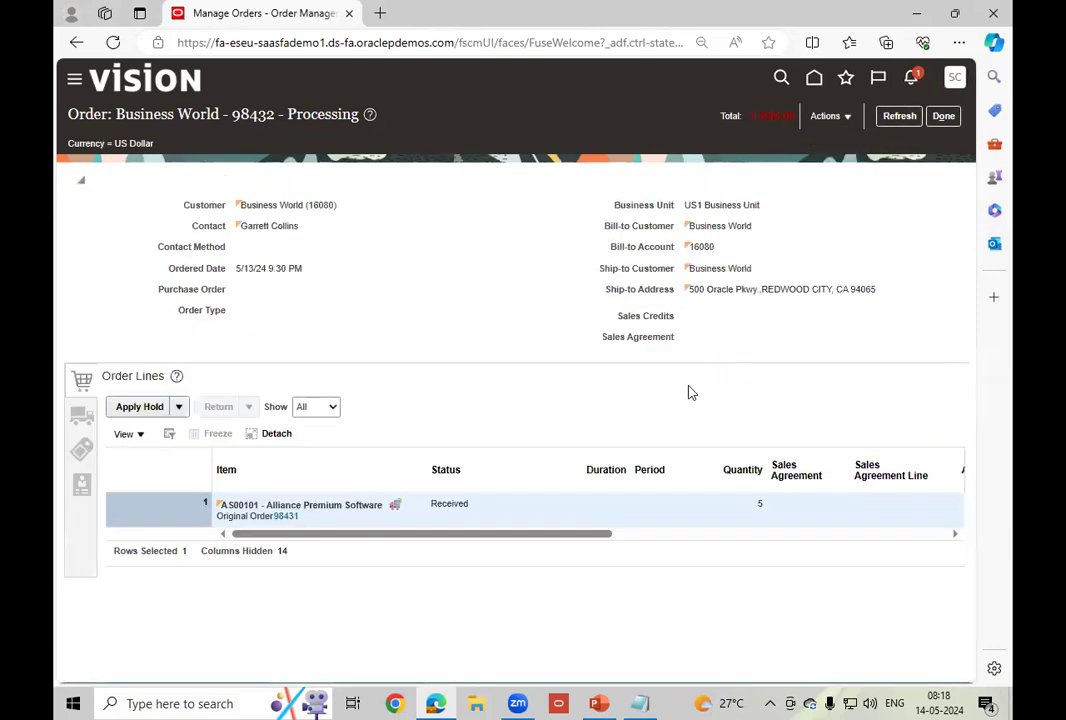
left_click_drag(465, 535, 745, 550)
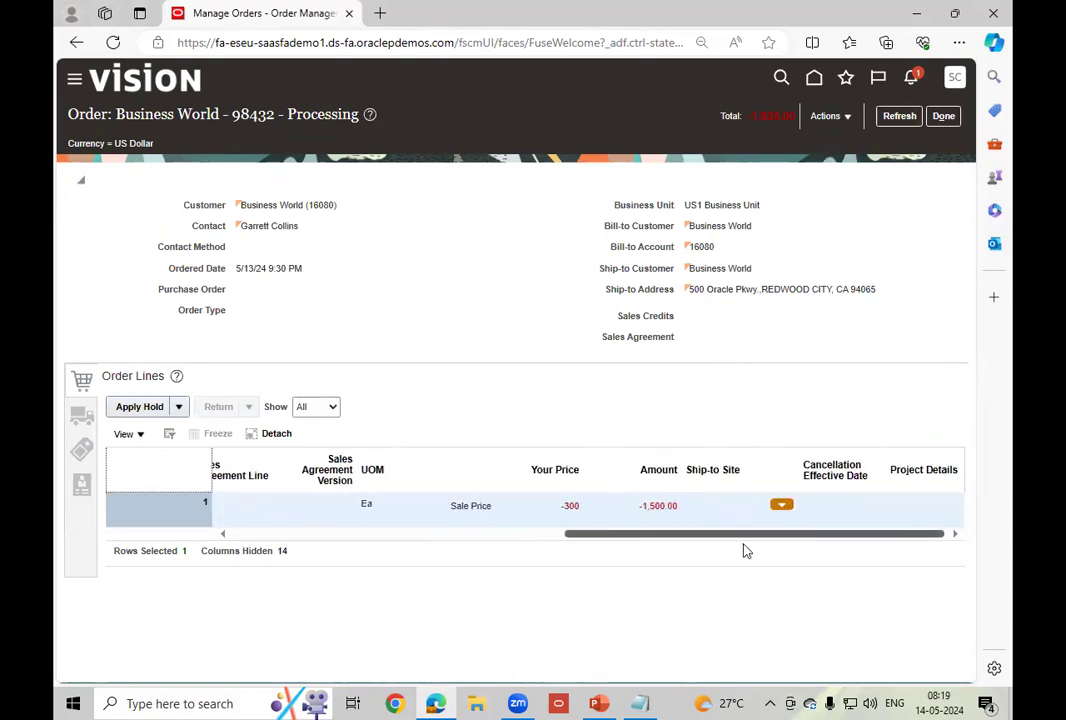
left_click(783, 507)
left_click(785, 515)
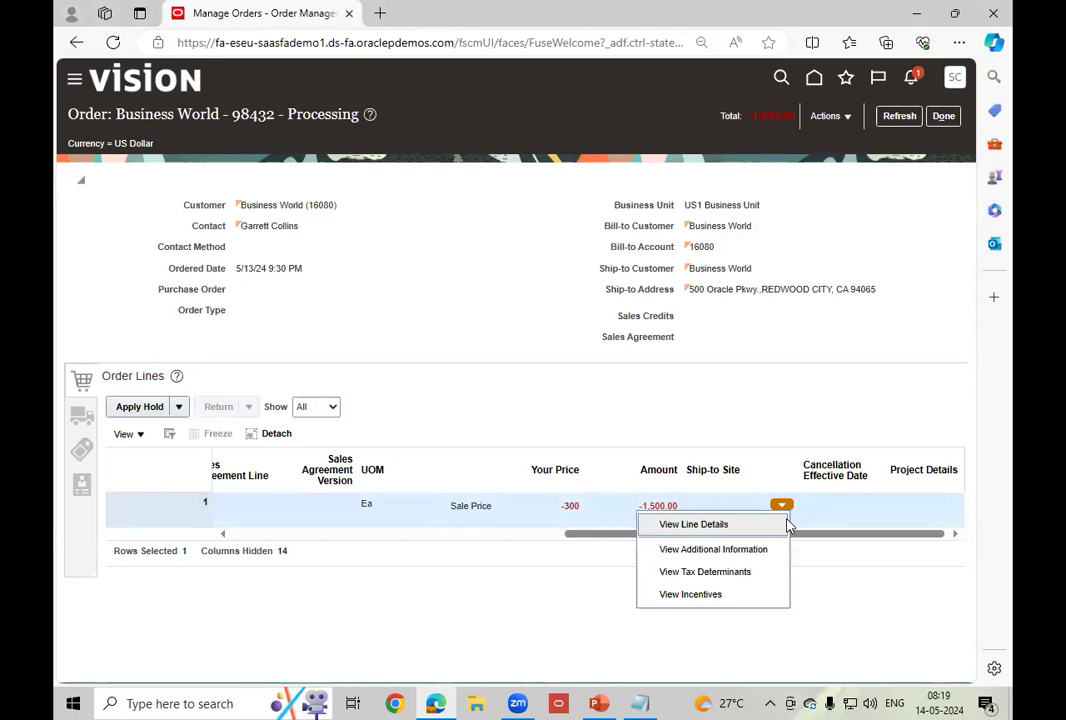
left_click(776, 524)
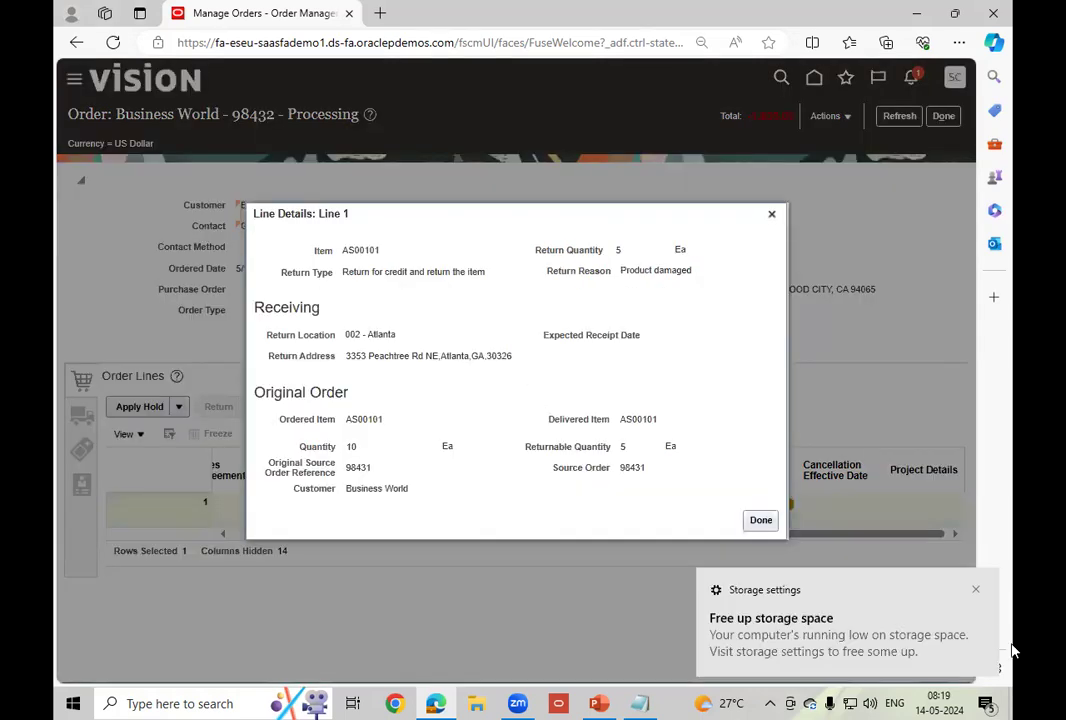
left_click(972, 591)
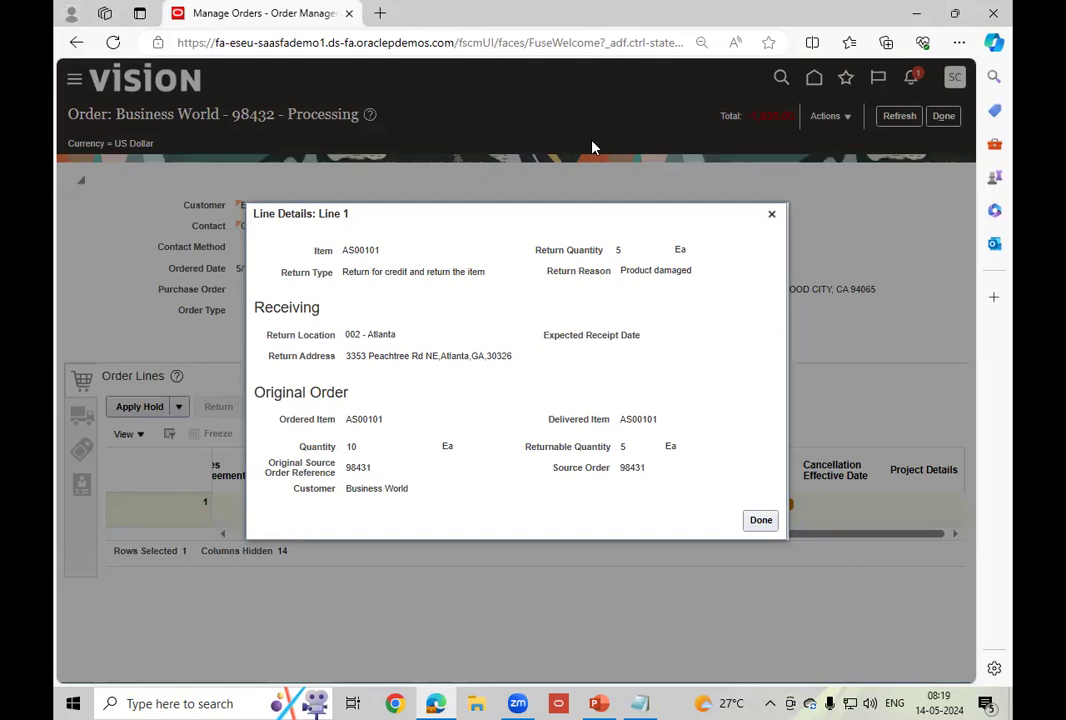
left_click(760, 520)
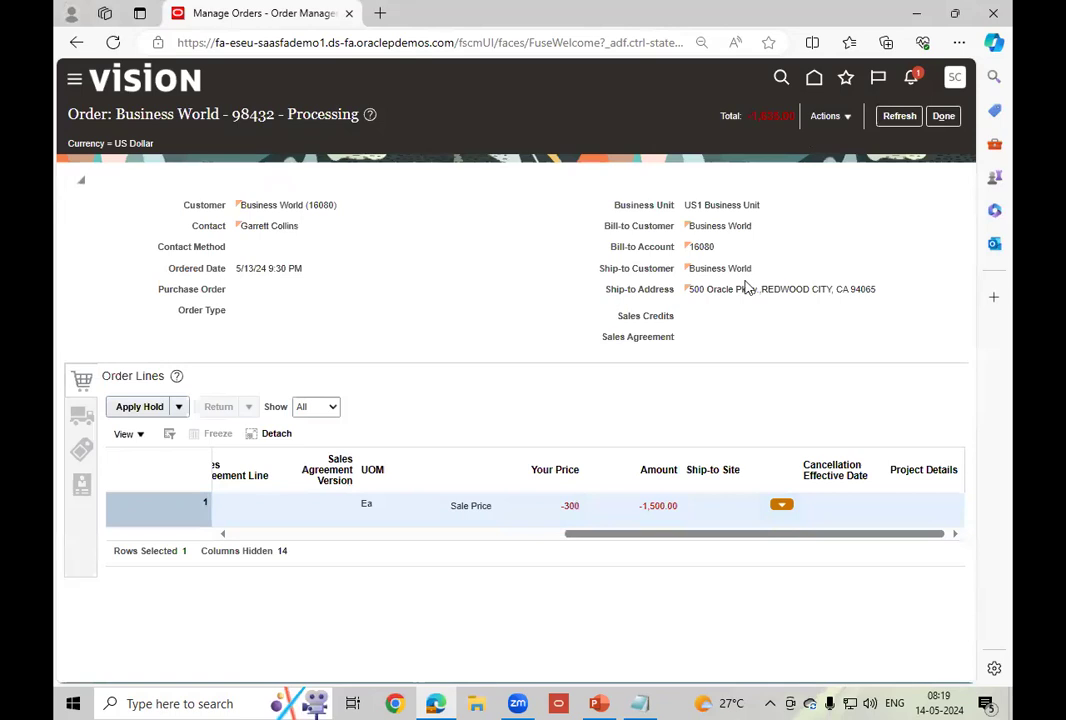
- Refresh the order to recheck the return line's status and go to the home page
left_click_drag(728, 531, 245, 542)
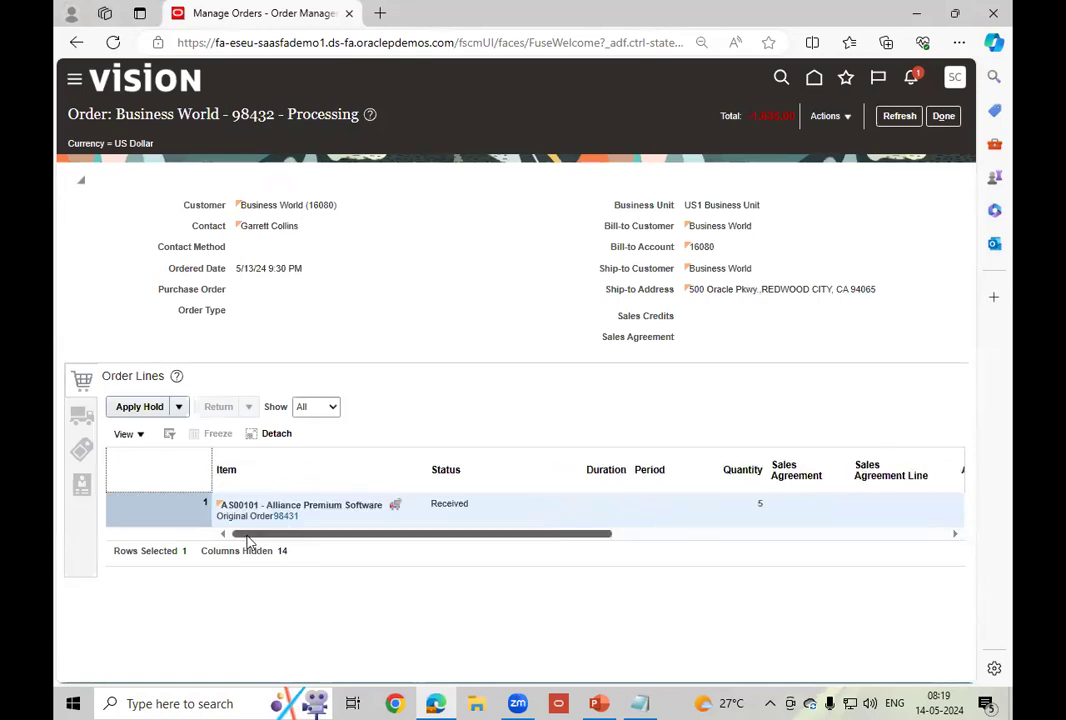
left_click(899, 116)
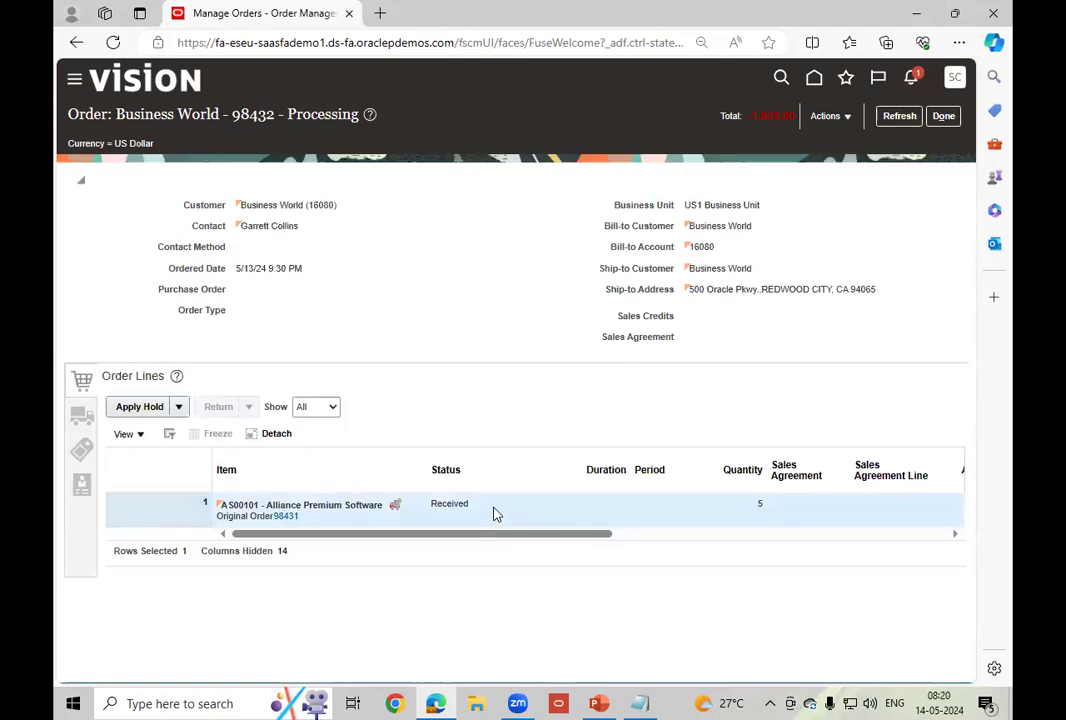
left_click_drag(467, 537, 614, 546)
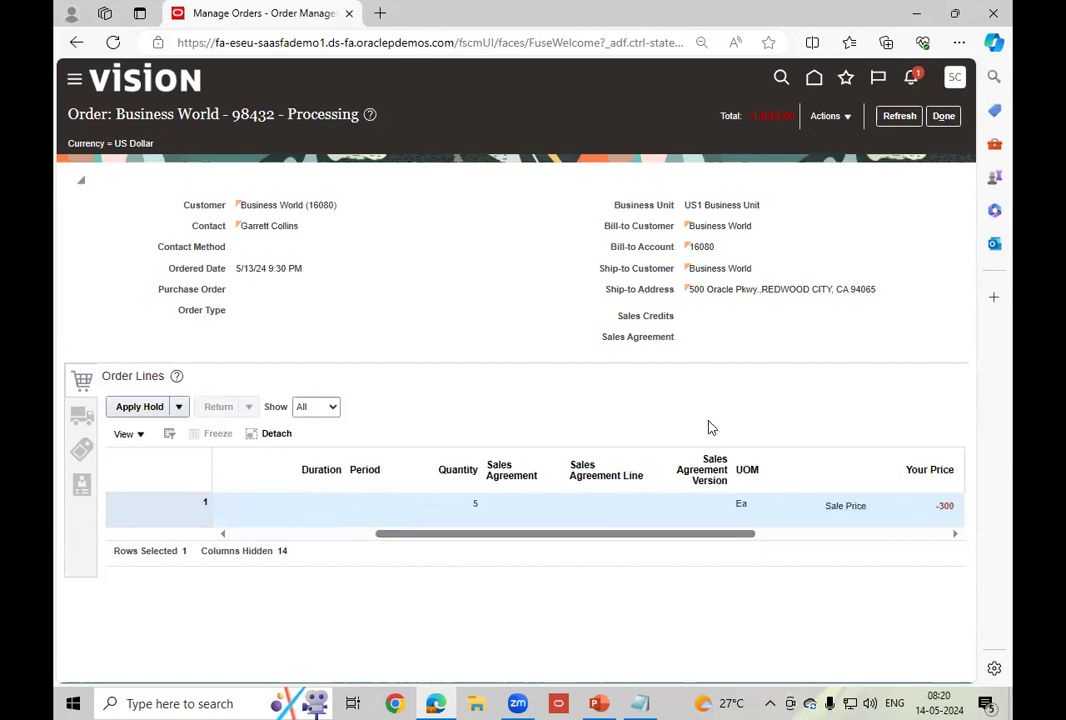
left_click(815, 79)
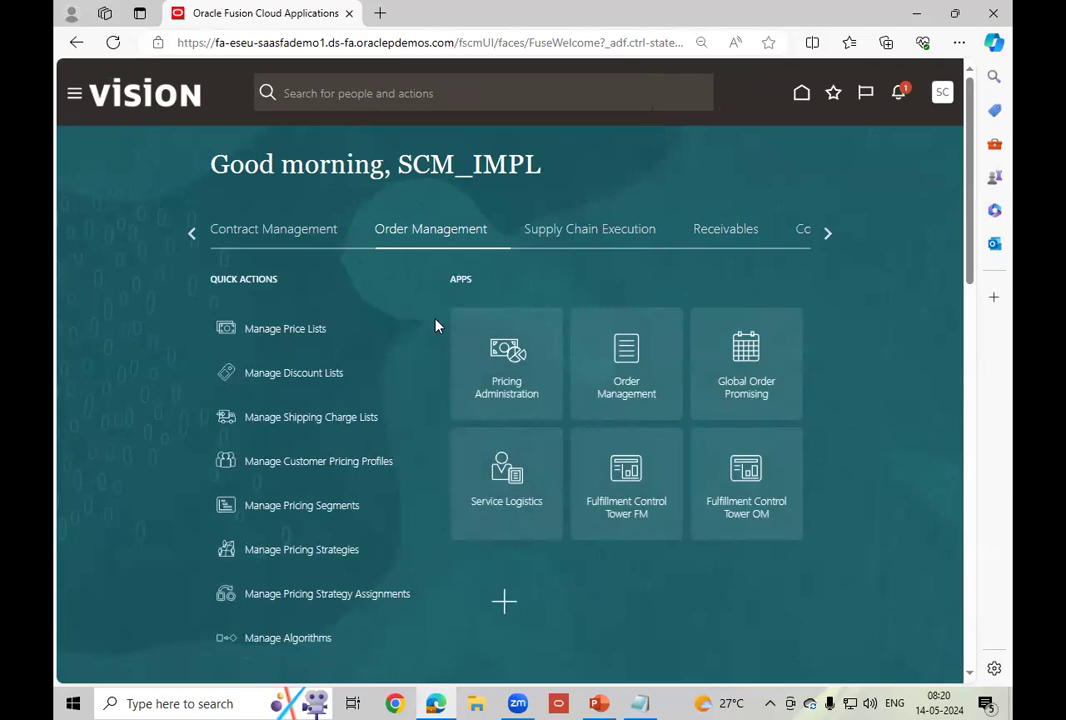
- Open Supply Orders from the Supply Chain Execution apps, review the supply request and configured item exceptions, and return to the home page
left_click(578, 230)
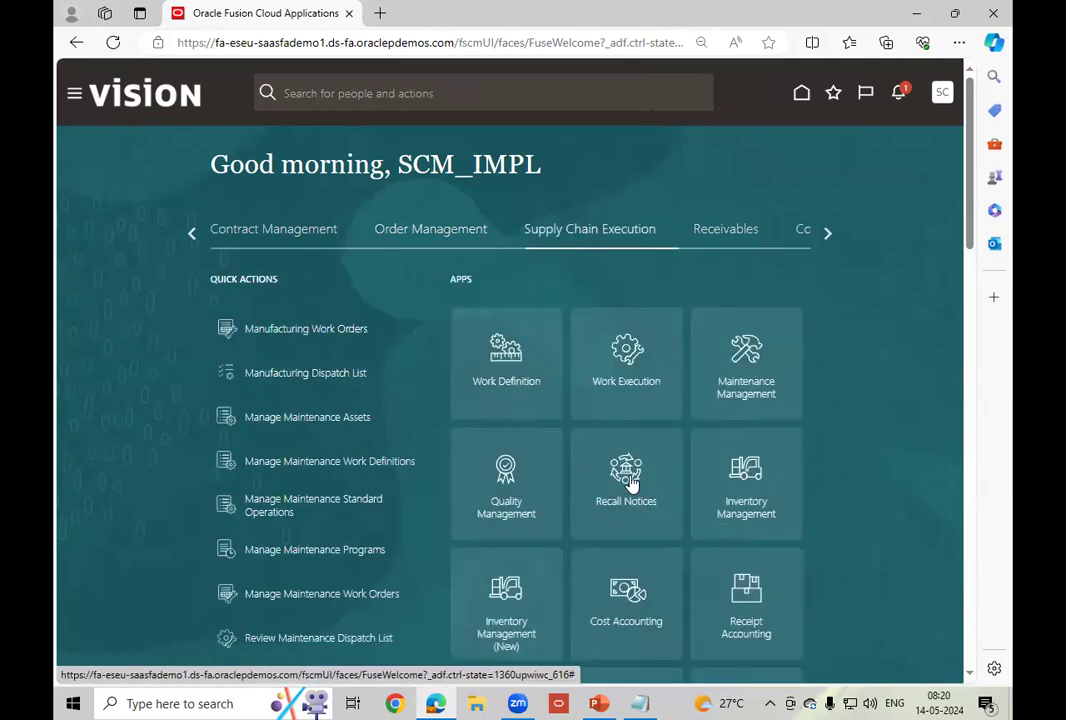
scroll(668, 435, "down", 2)
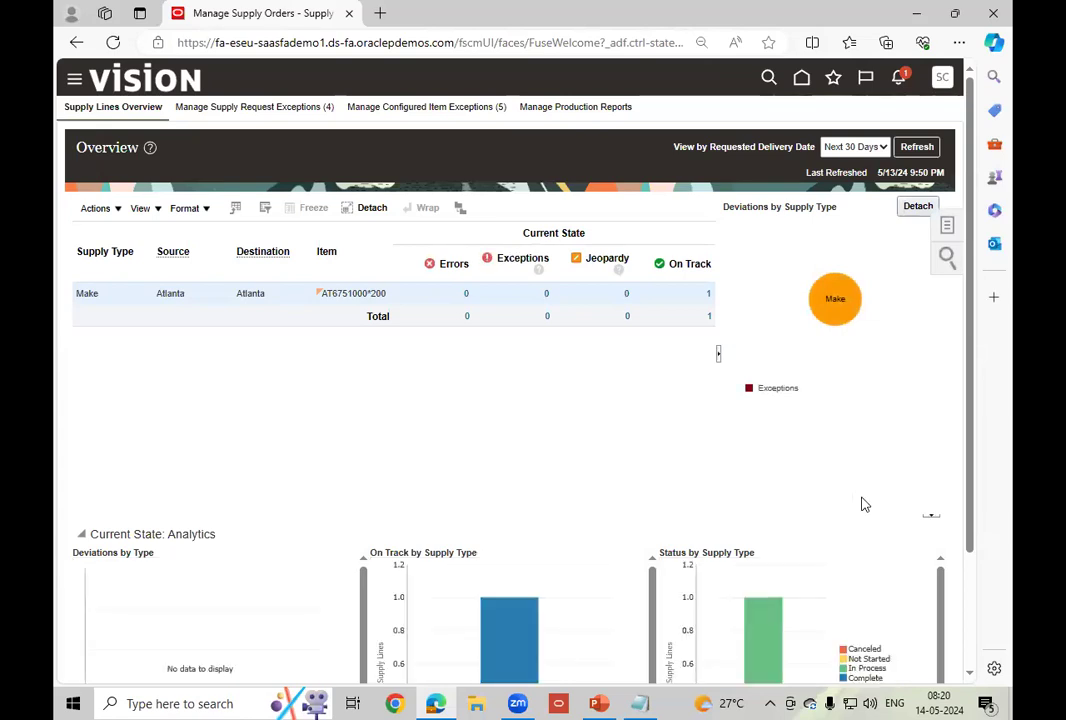
left_click(242, 108)
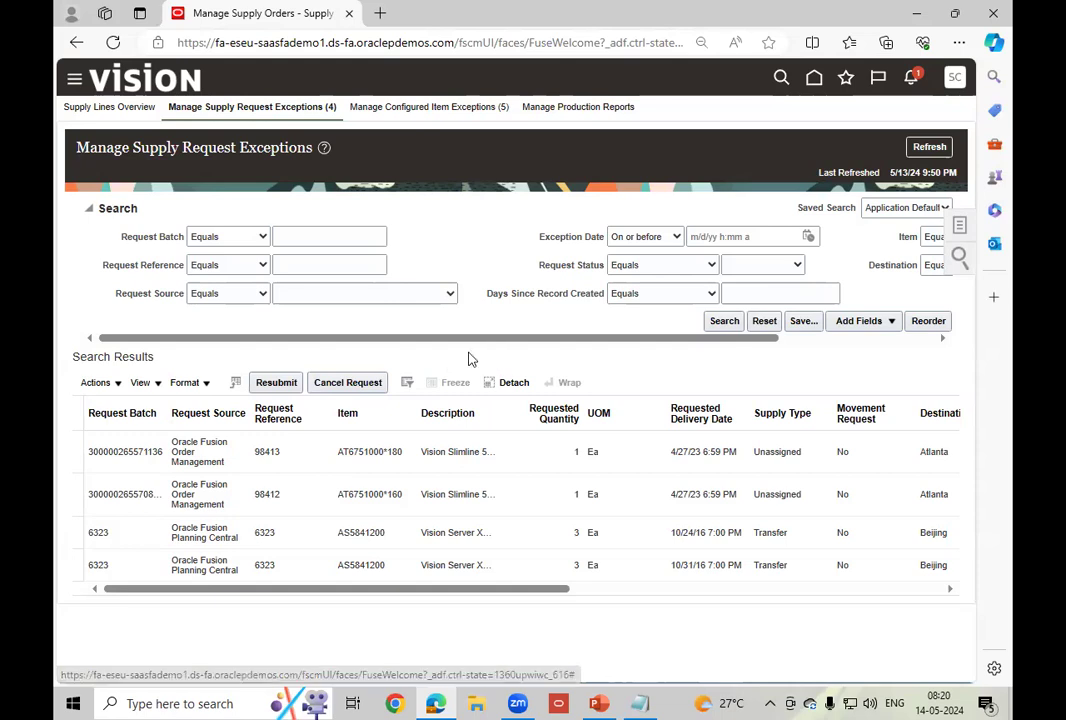
left_click_drag(303, 589, 657, 638)
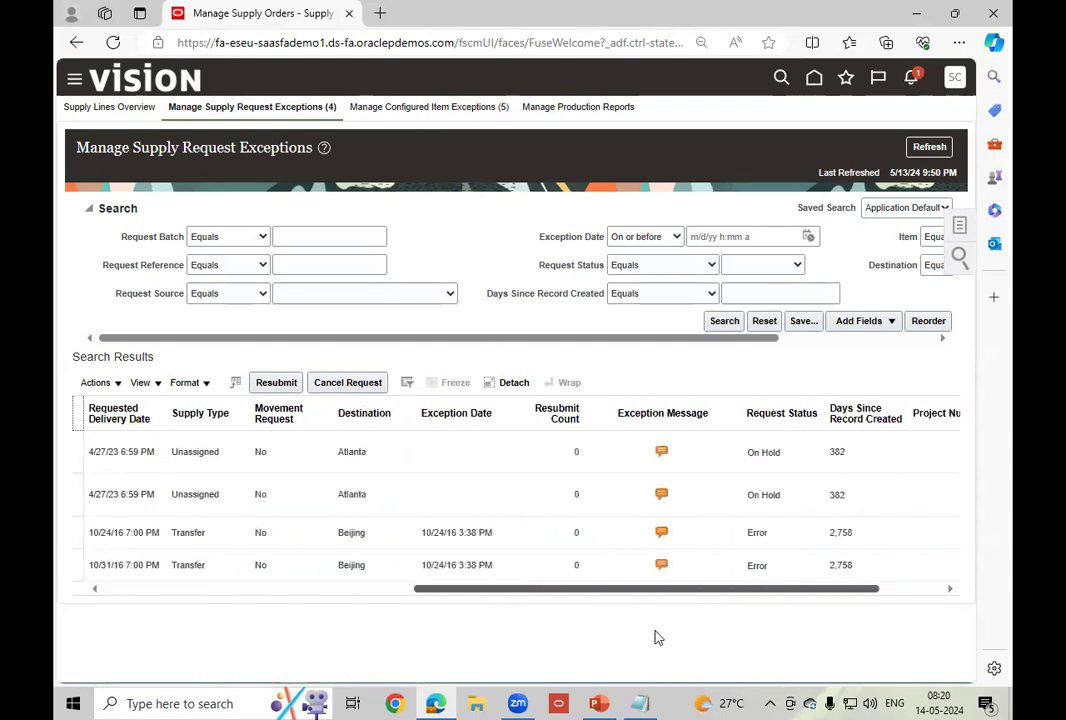
left_click_drag(54, 544, 54, 455)
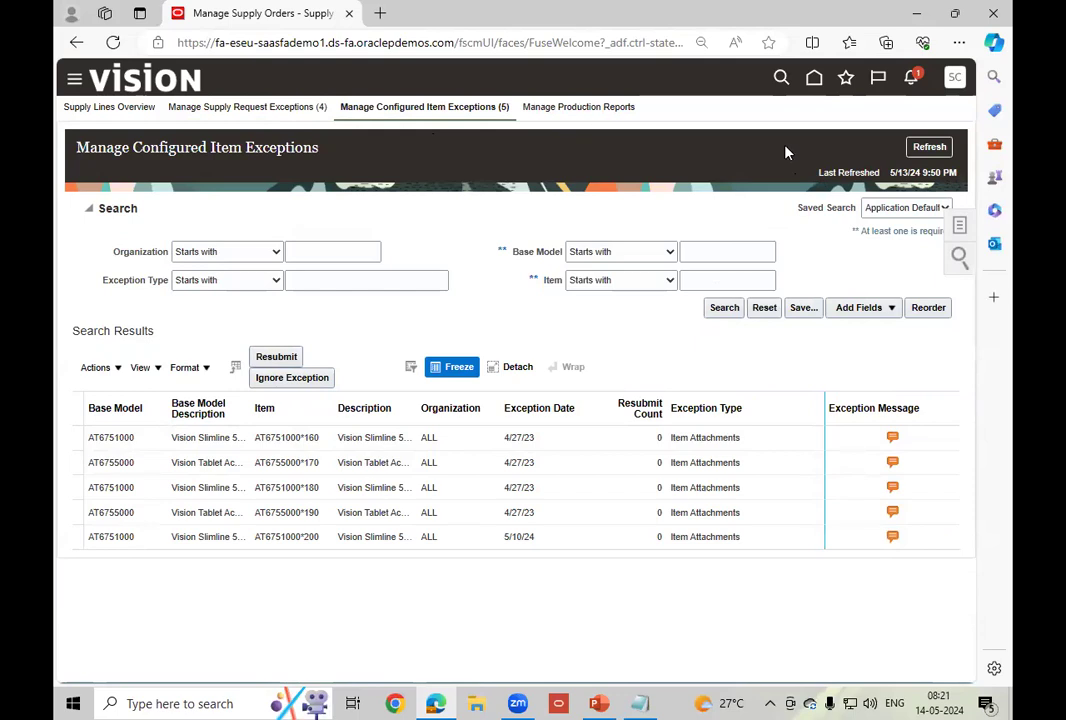
left_click(814, 76)
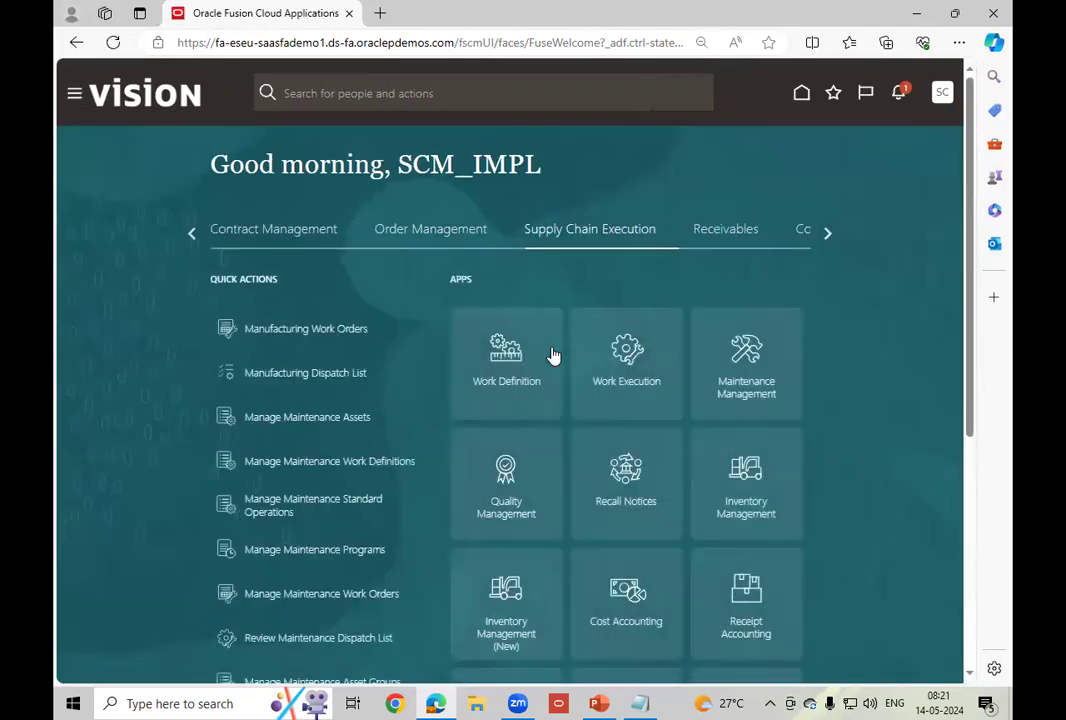
- Browse the home page's application groups and look over the apps available under Tools
left_click(828, 234)
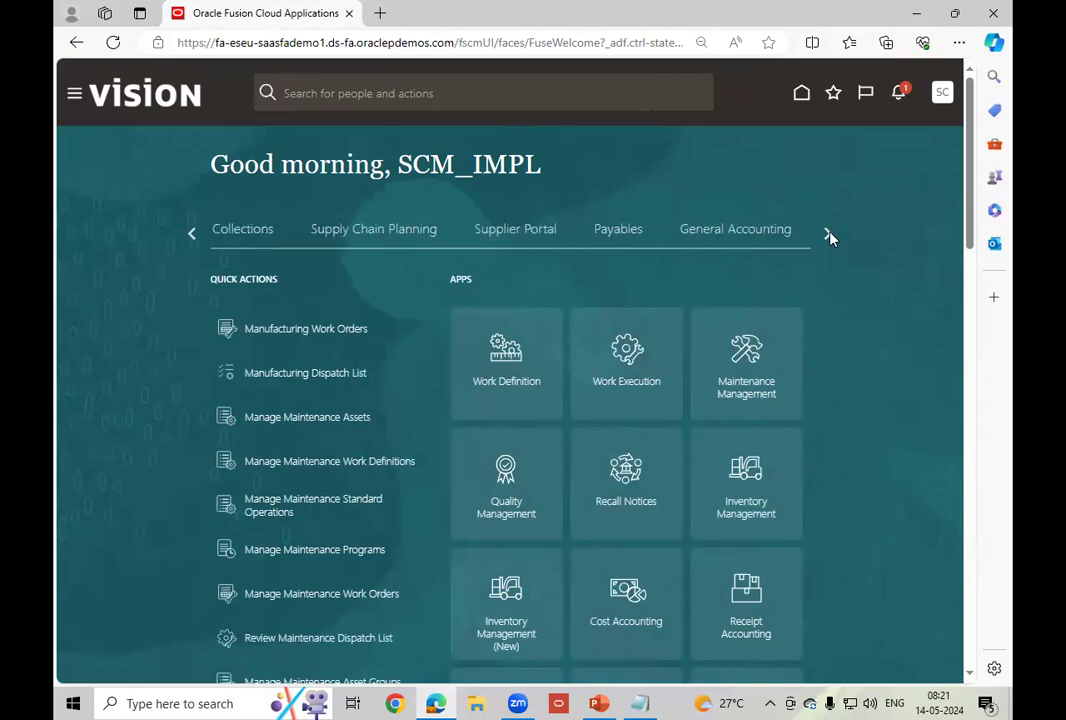
left_click(828, 234)
left_click(828, 234)
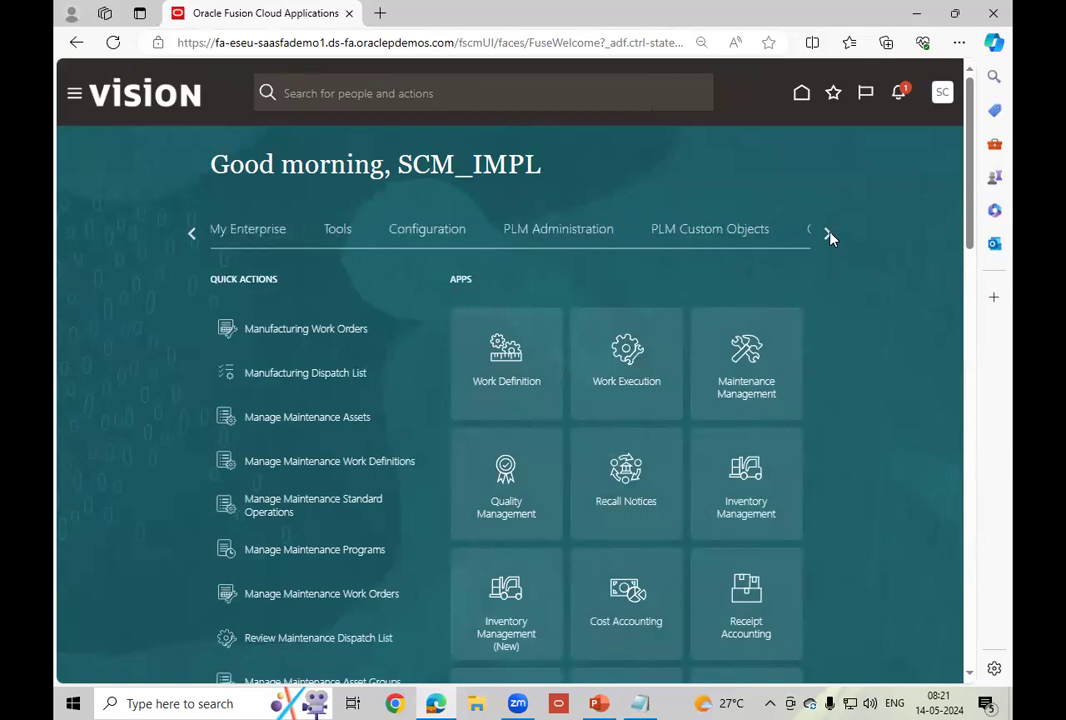
left_click(828, 234)
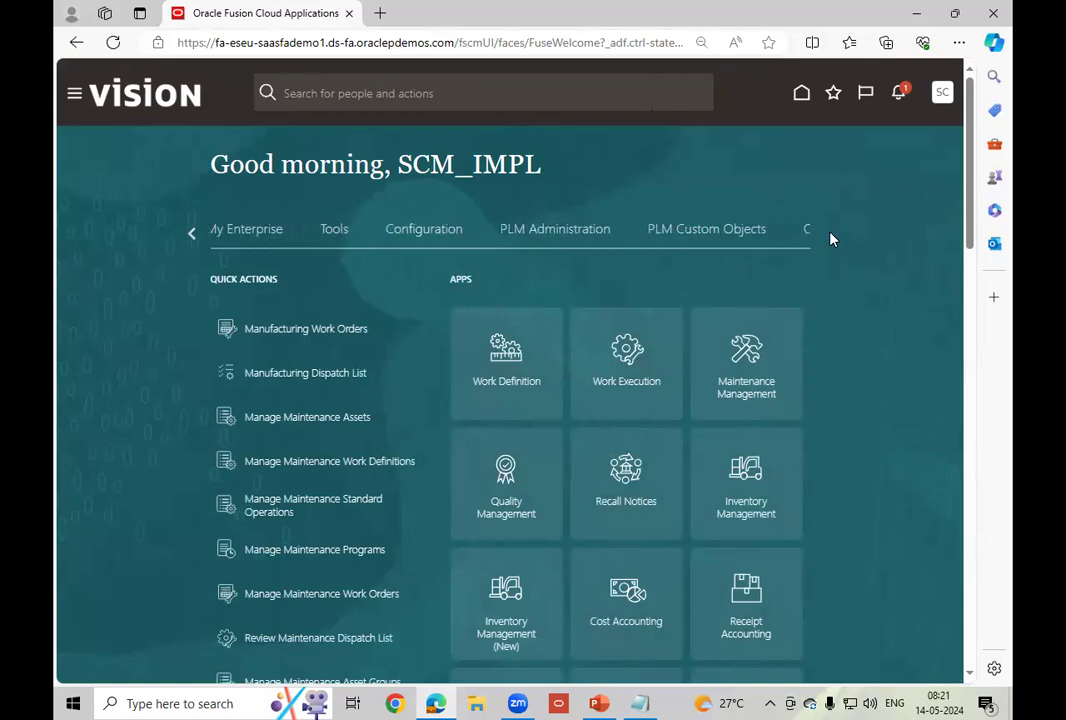
left_click(191, 234)
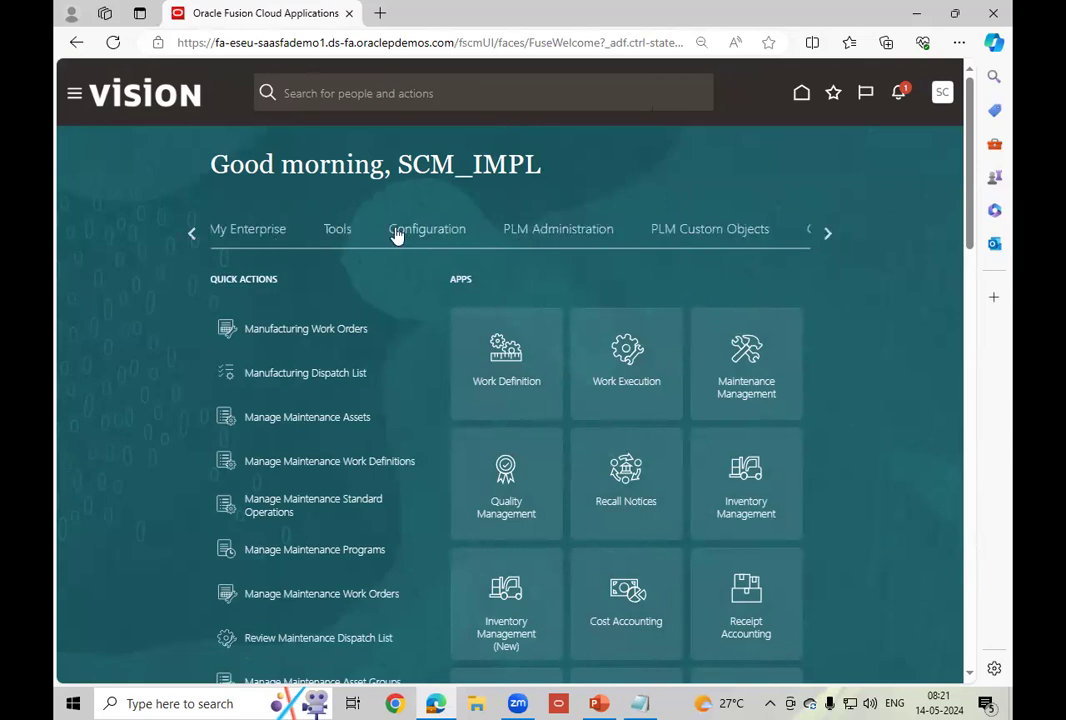
left_click(333, 238)
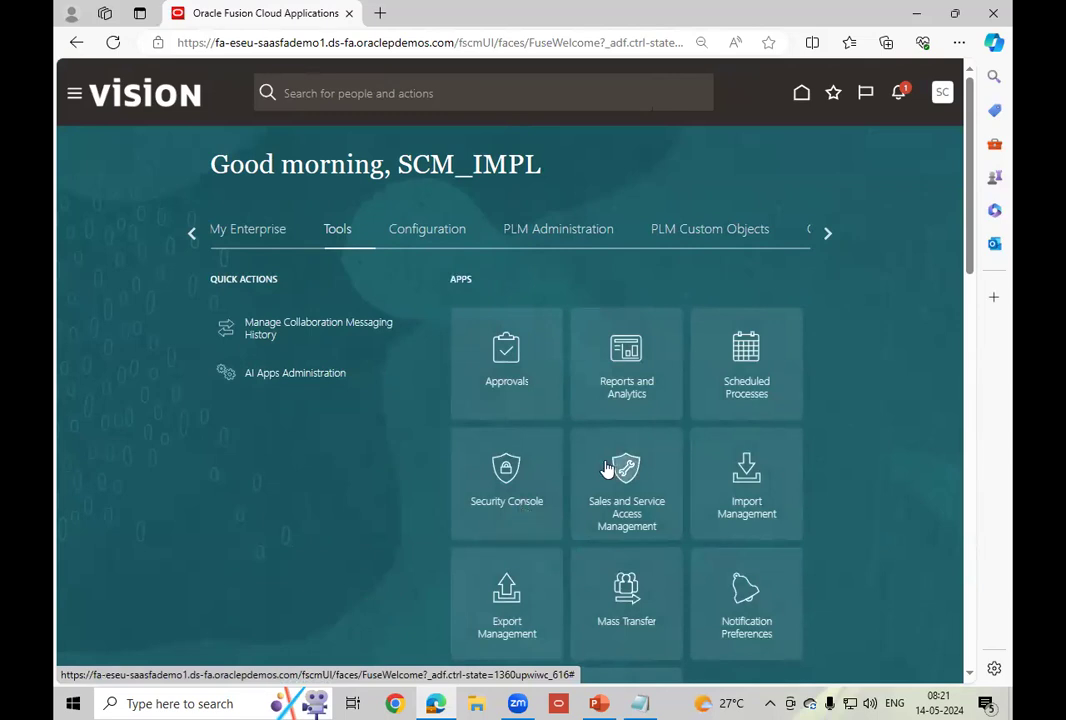
left_click(190, 235)
left_click(190, 235)
left_click(190, 235)
left_click(190, 235)
left_click(190, 235)
left_click(190, 235)
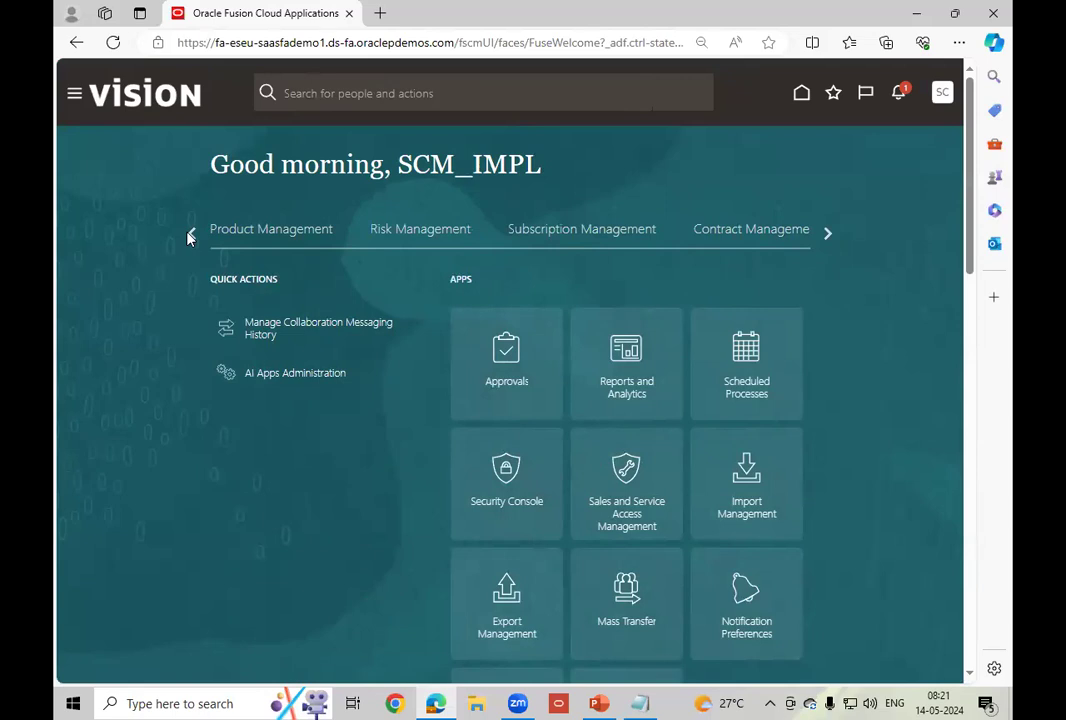
- Go to Order Management and open the return order by searching for its order number
mouse_move(437, 703)
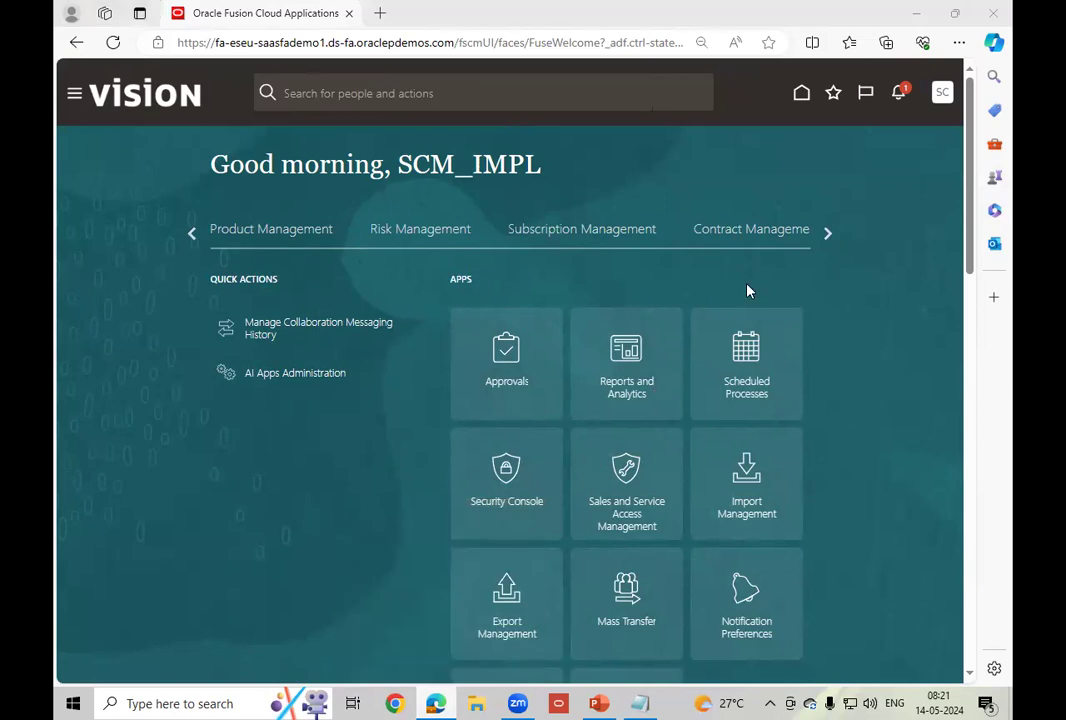
left_click(826, 234)
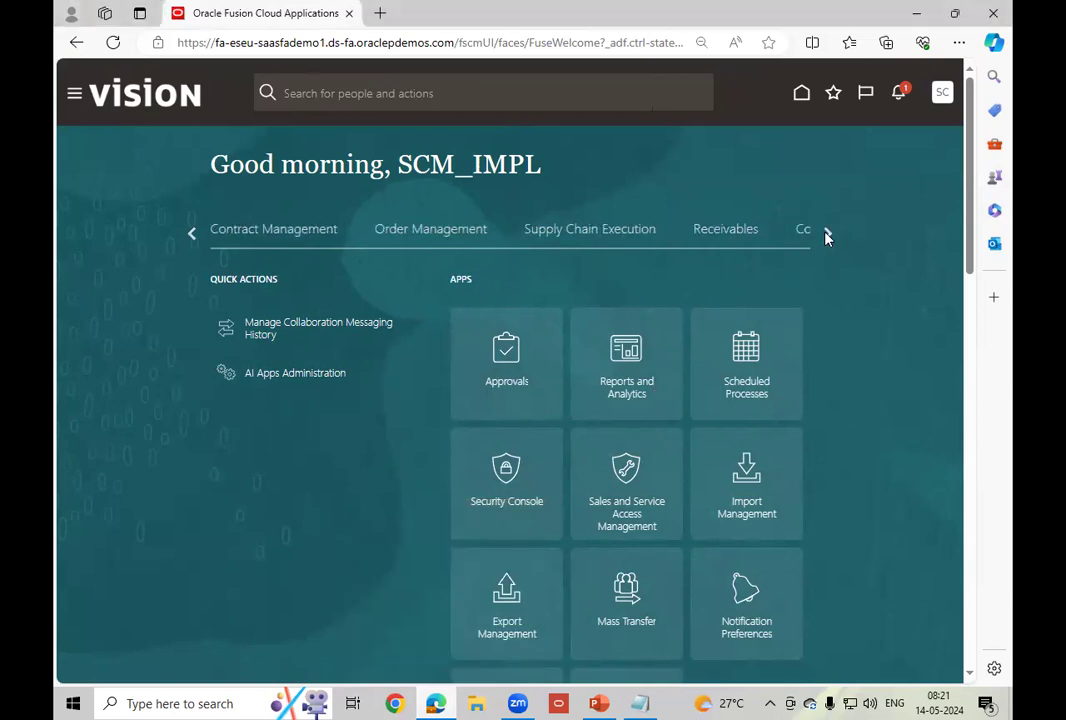
left_click(450, 233)
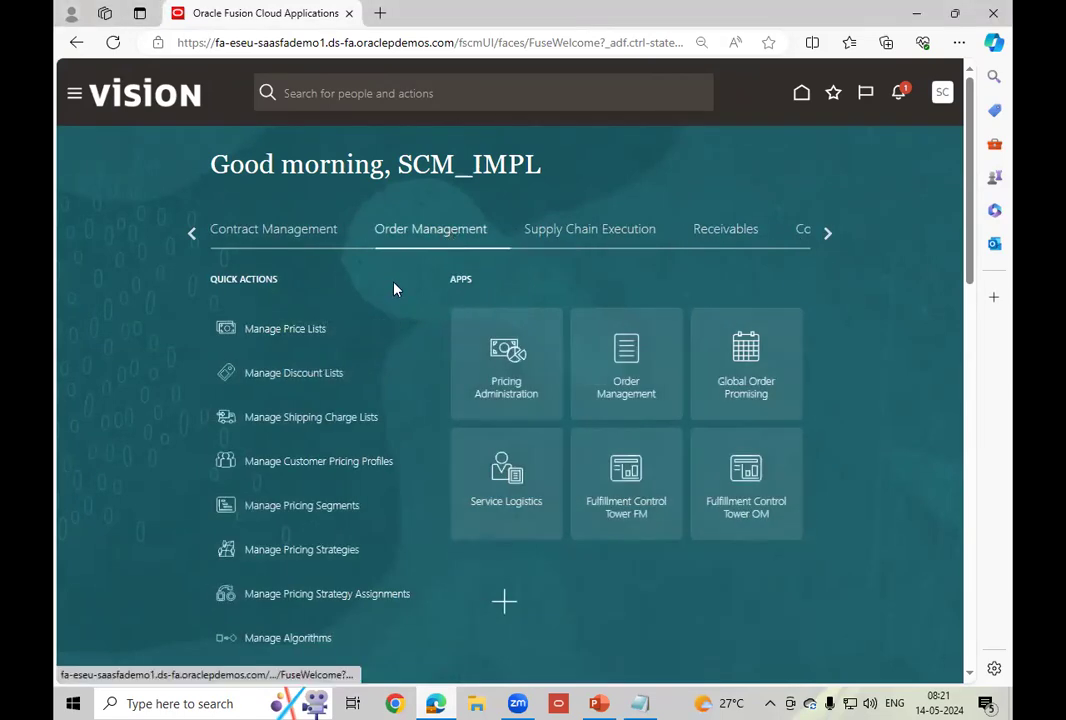
left_click(635, 394)
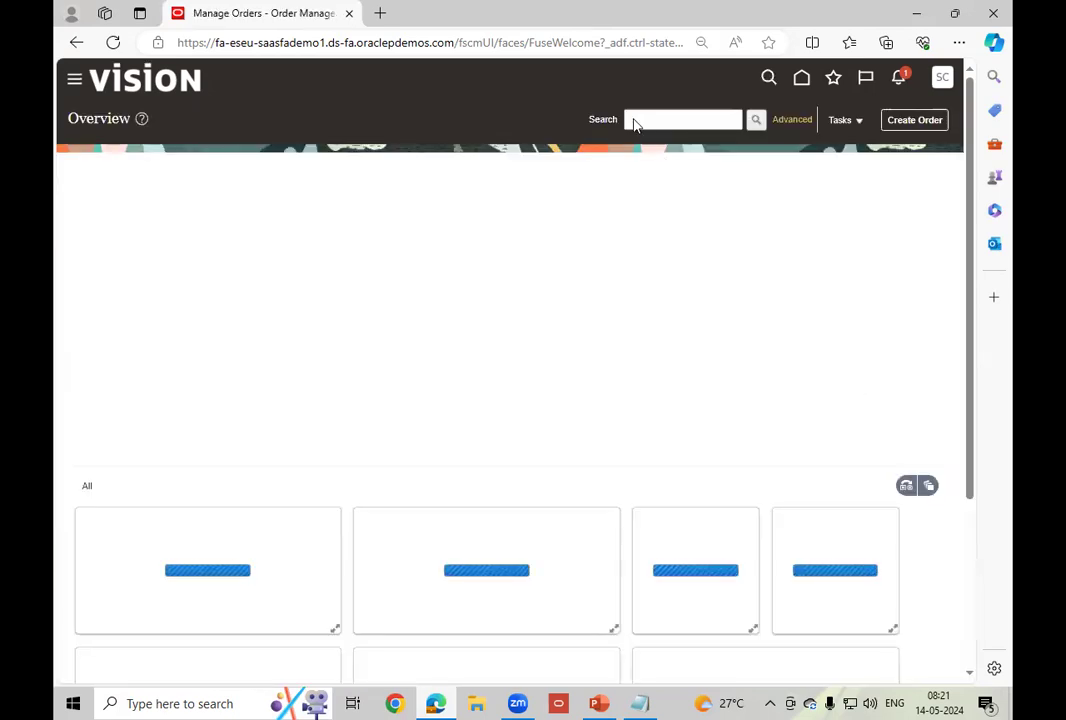
left_click(633, 118)
type("98432")
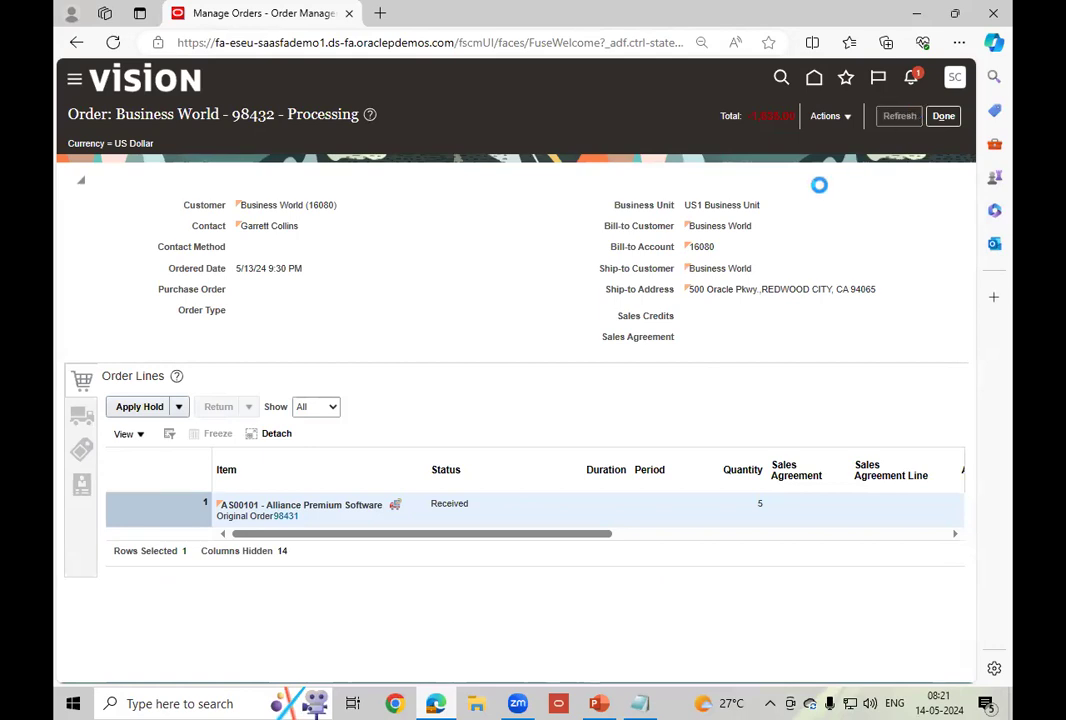
- Check the actions available for the return order and switch it to the fulfillment view
left_click(840, 117)
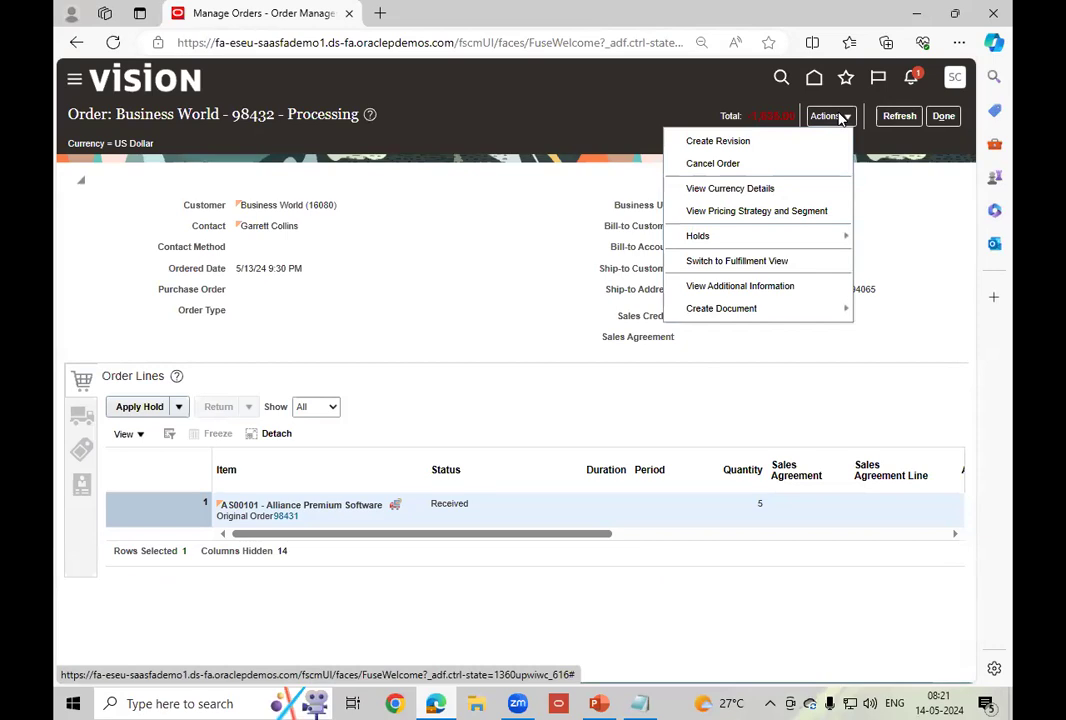
left_click(520, 528)
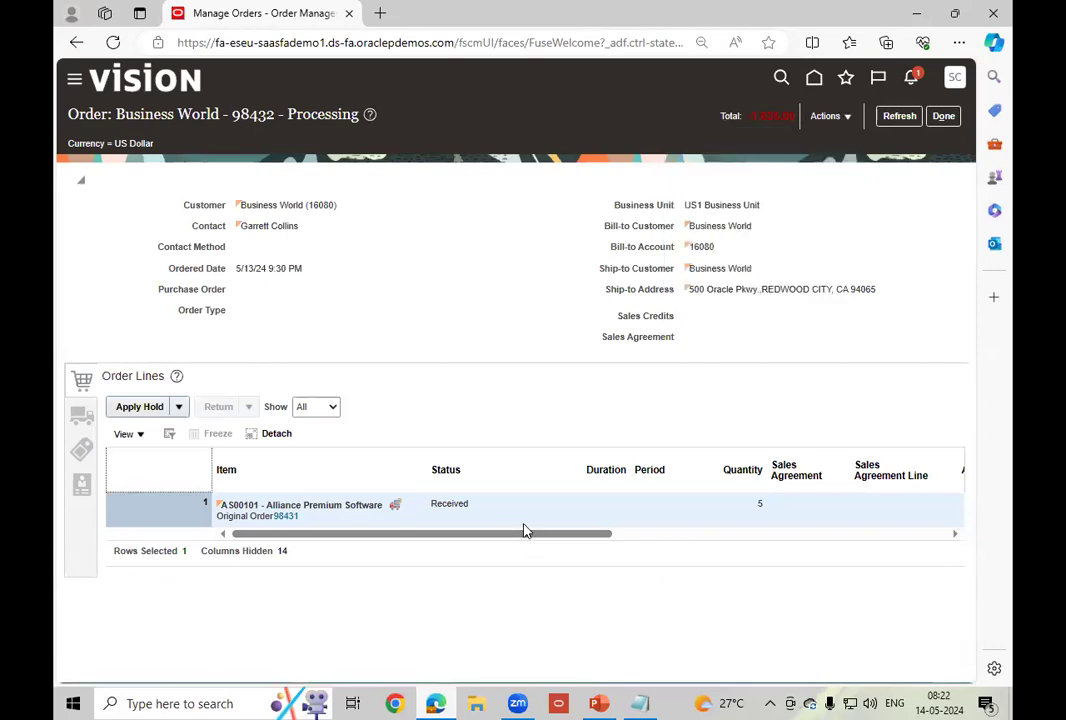
left_click(845, 117)
left_click(737, 261)
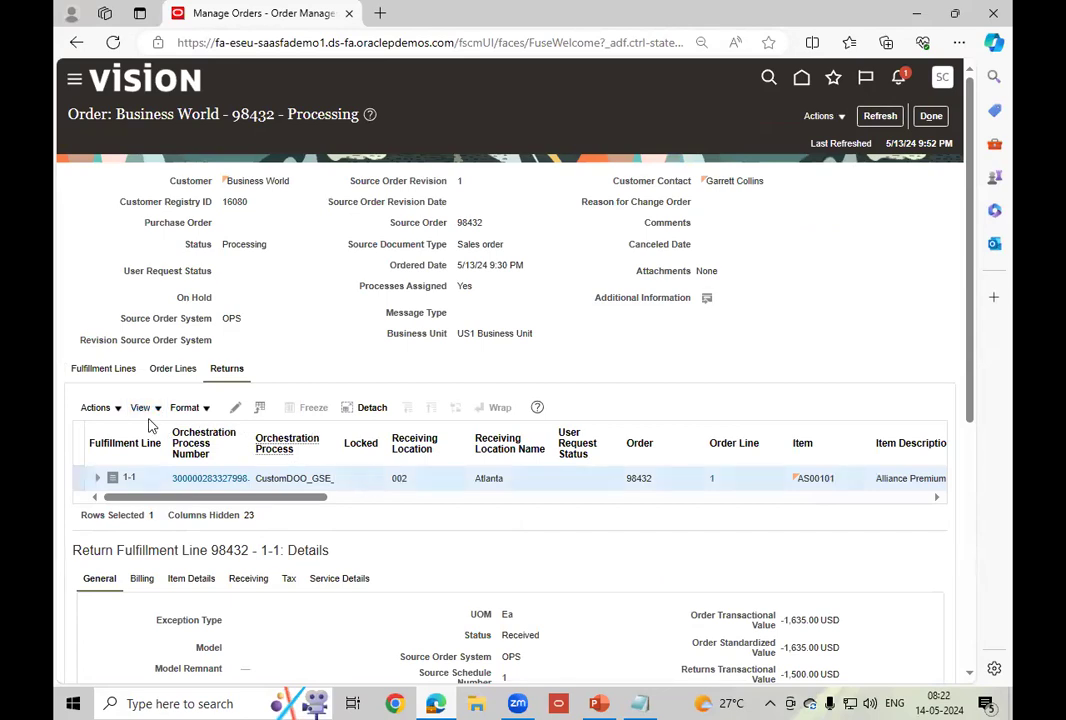
- Check the actions available for the return fulfillment line and review its general and billing details
left_click(114, 412)
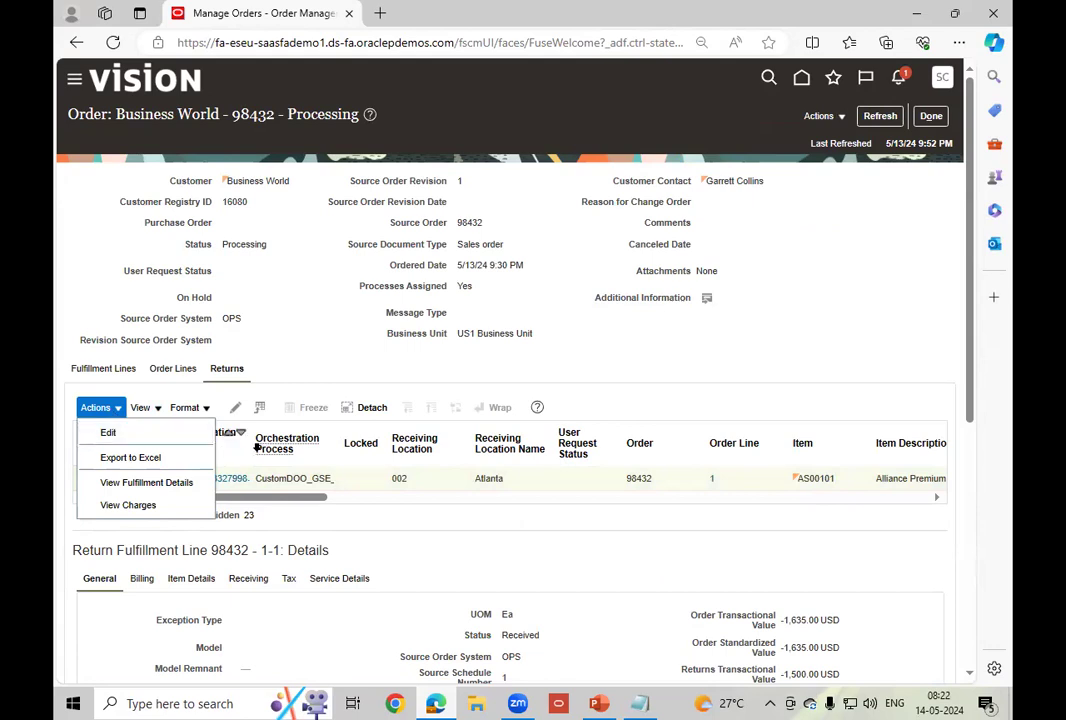
left_click(343, 483)
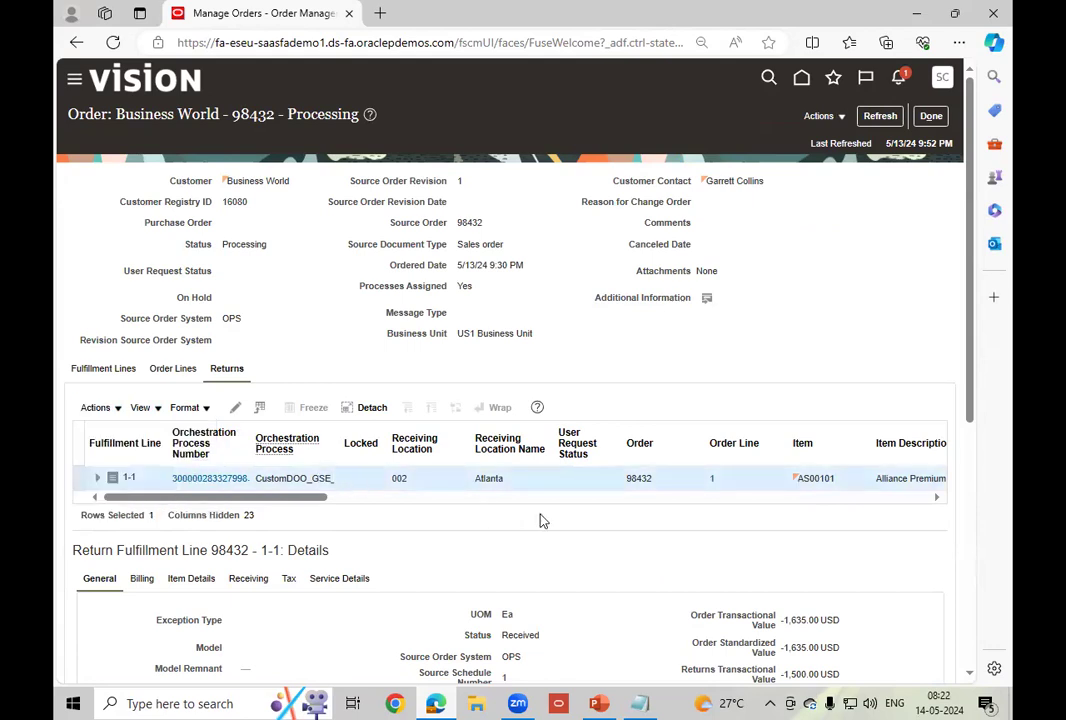
scroll(540, 519, "down", 5)
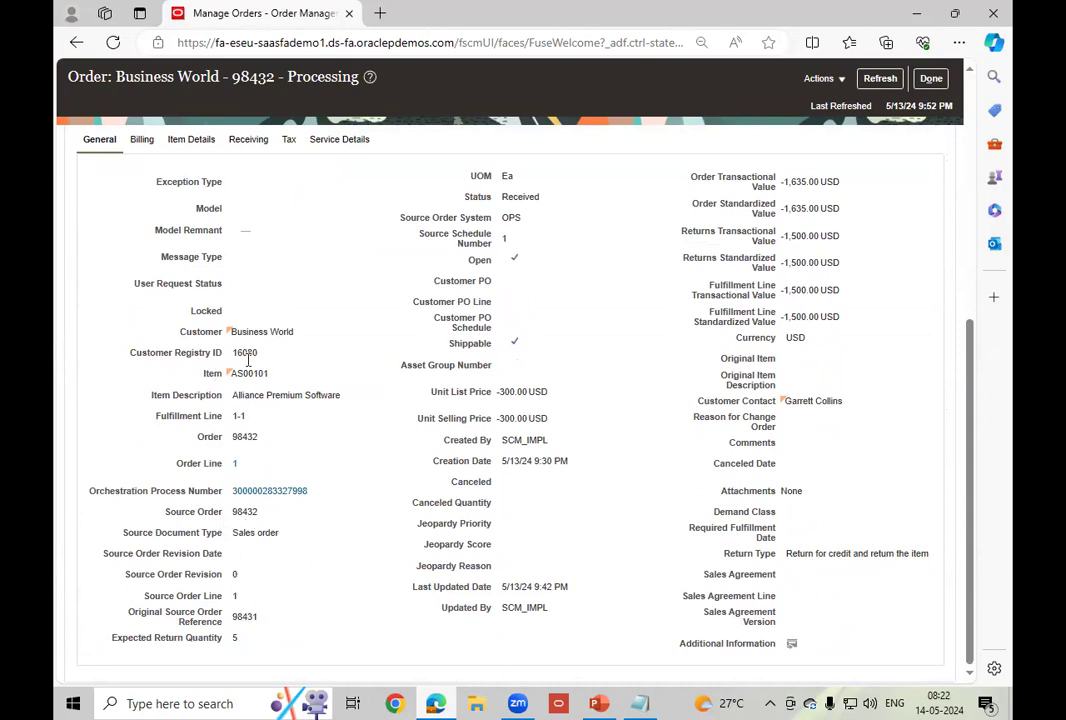
scroll(281, 373, "up", 3)
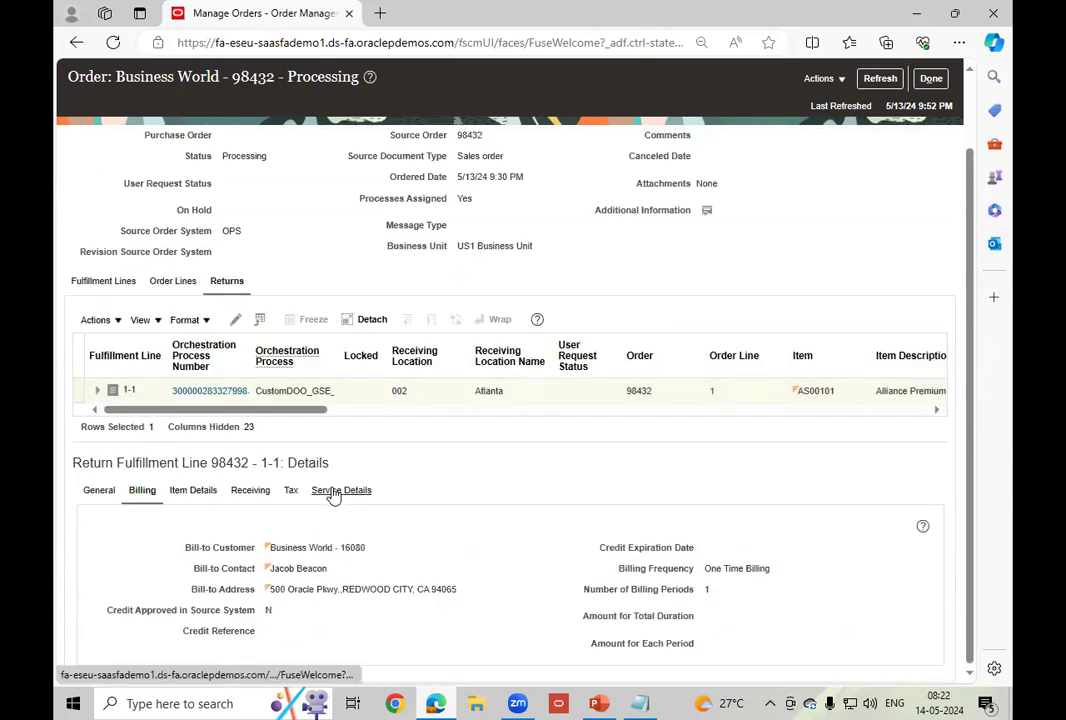
scroll(457, 502, "up", 2)
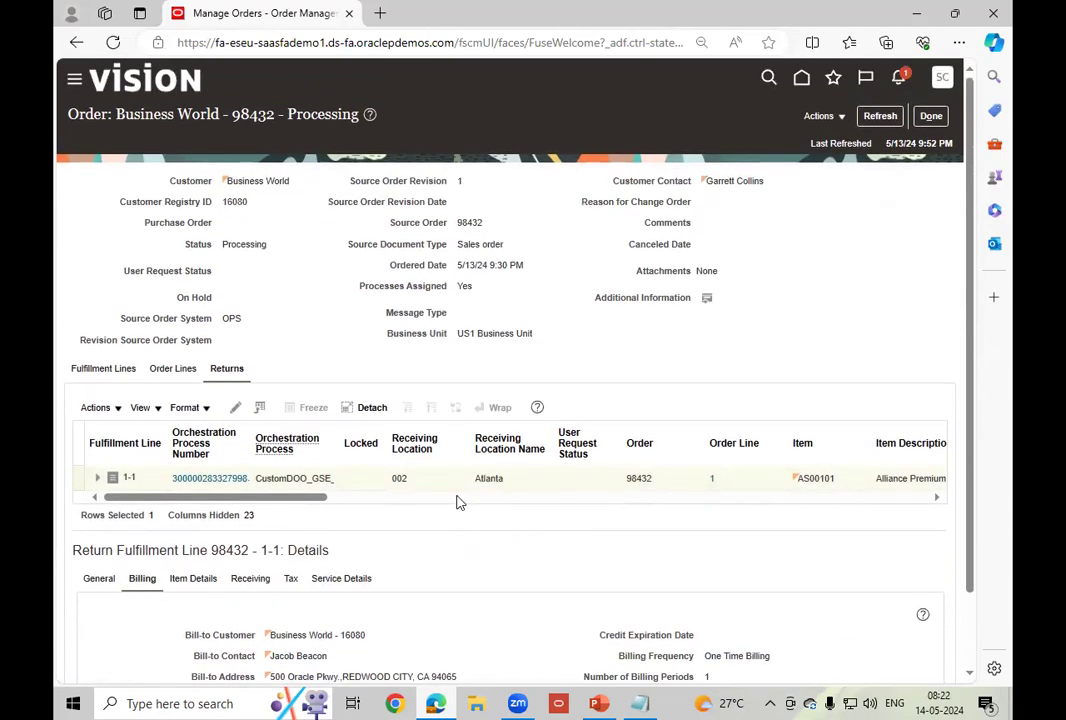
scroll(457, 502, "down", 2)
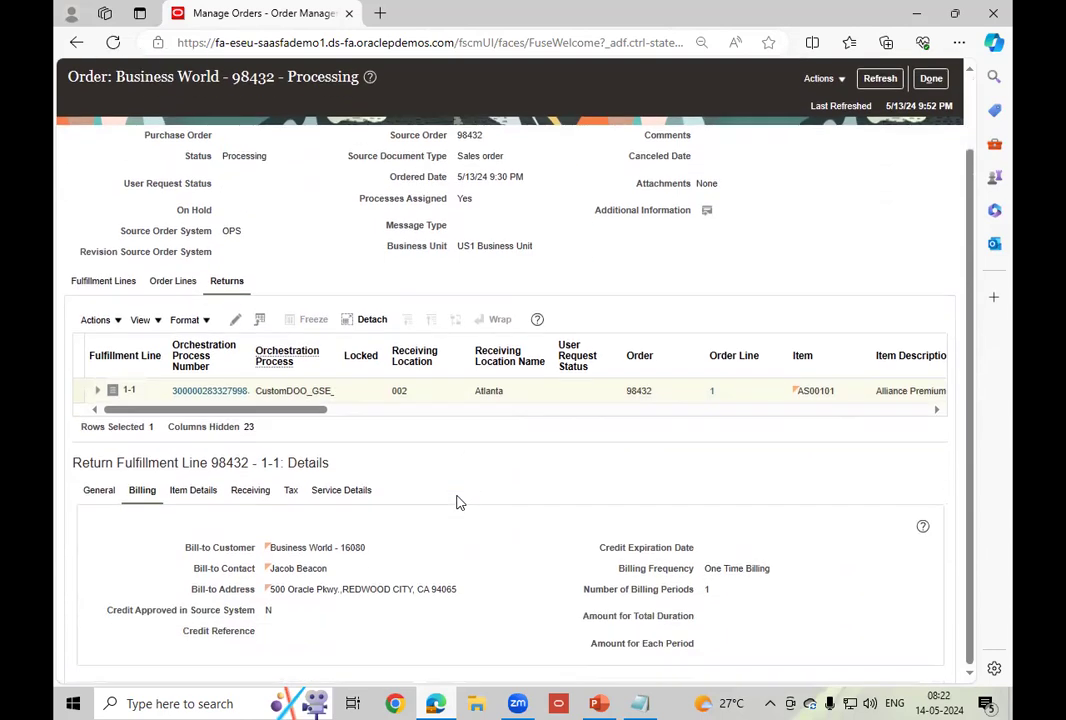
left_click(397, 703)
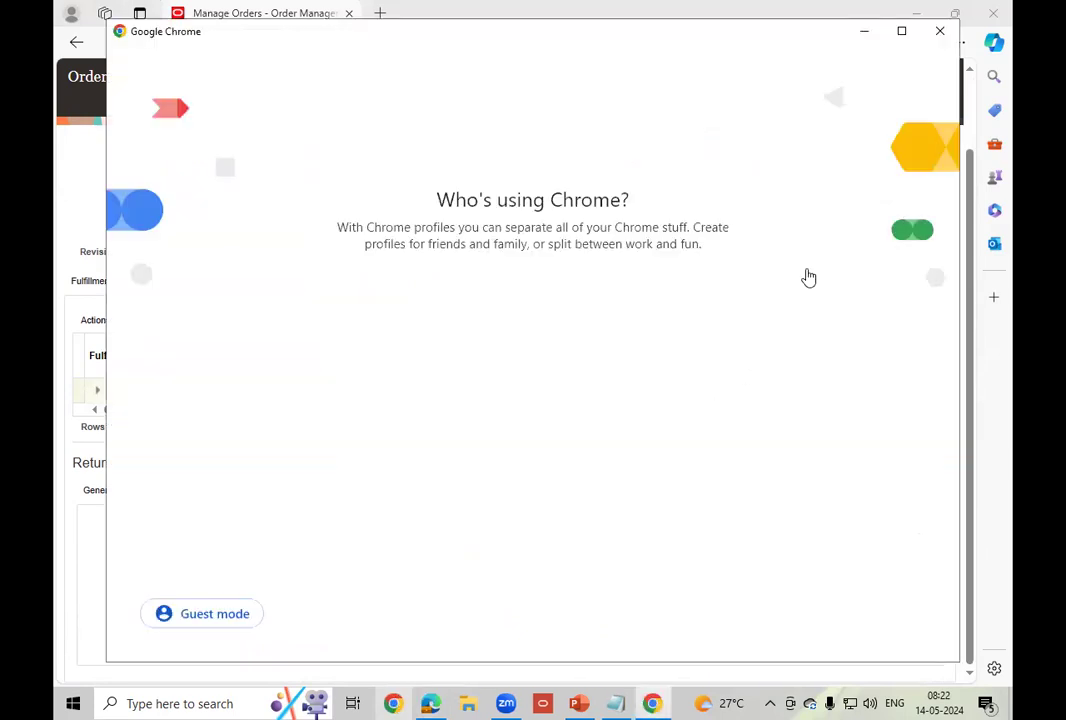
left_click(940, 31)
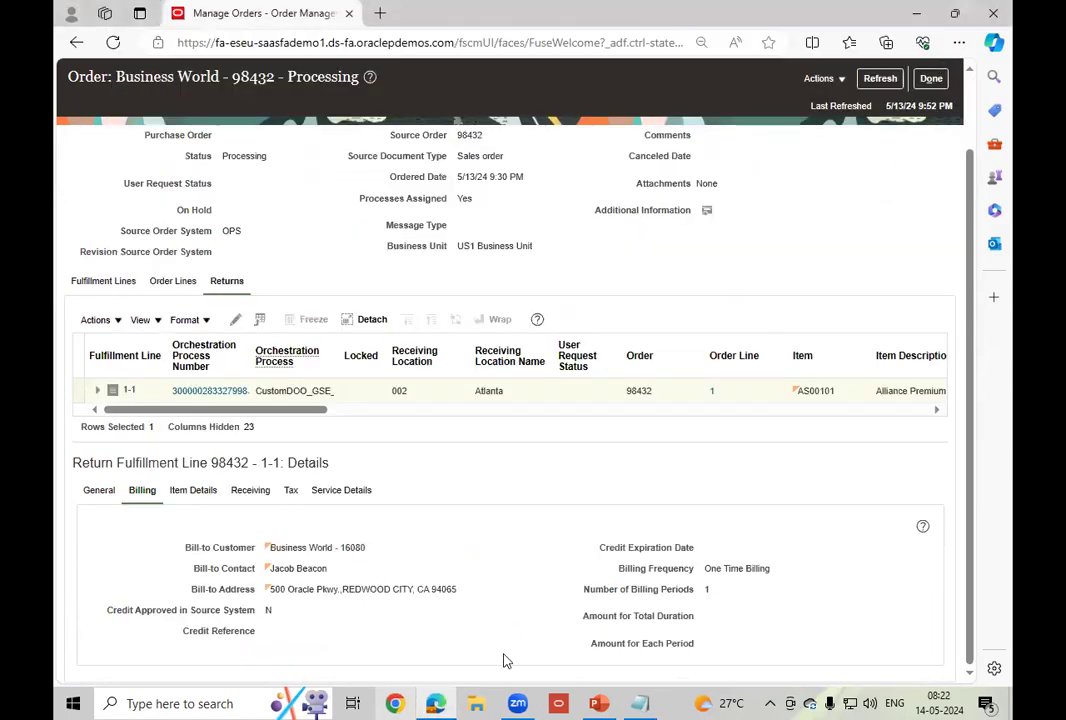
left_click(436, 703)
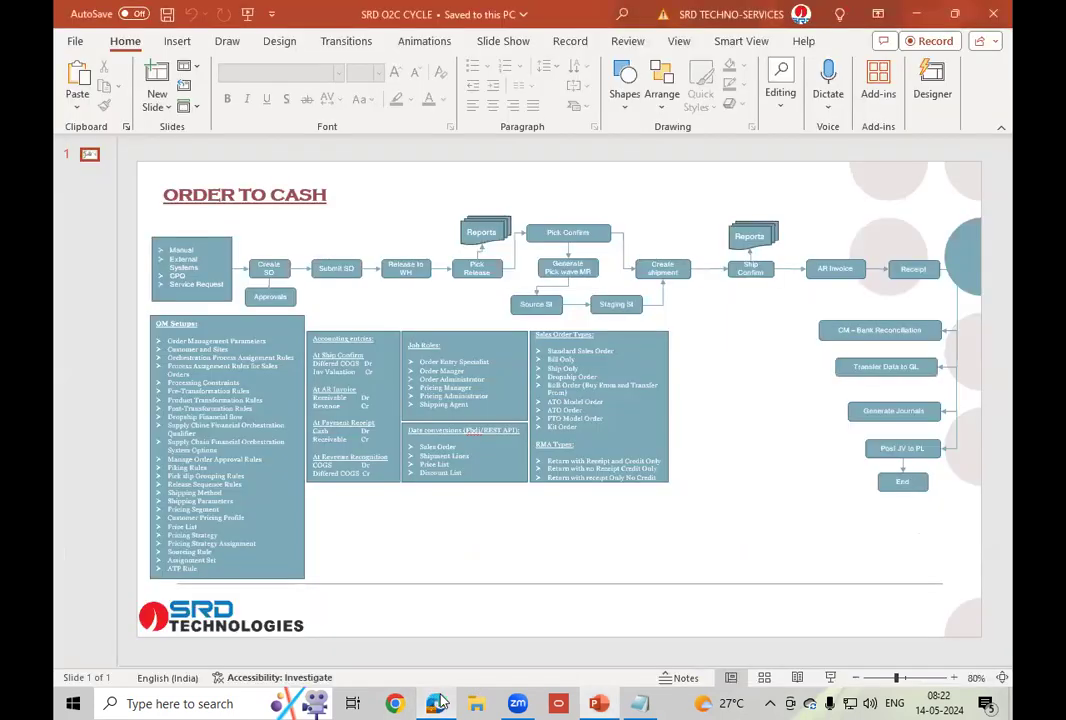
left_click(438, 703)
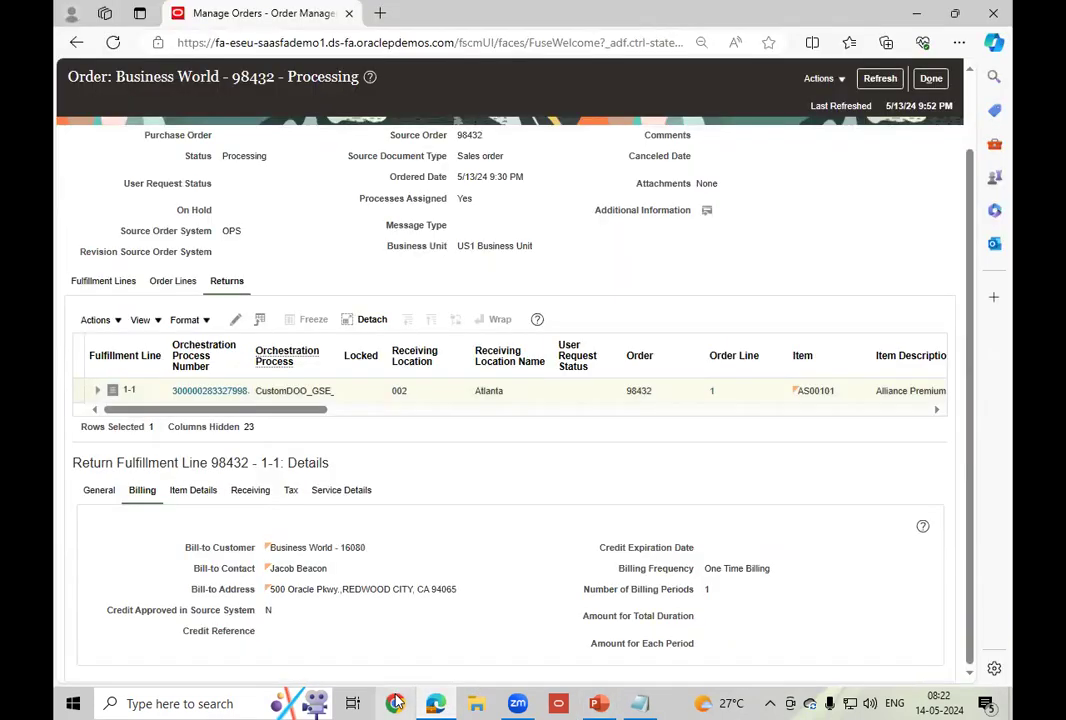
- Switch to Google Chrome with the Person 1 profile and open the login-eseu-saasfademo1.ds-fa.oraclepdemos.com sign-in page
left_click(396, 703)
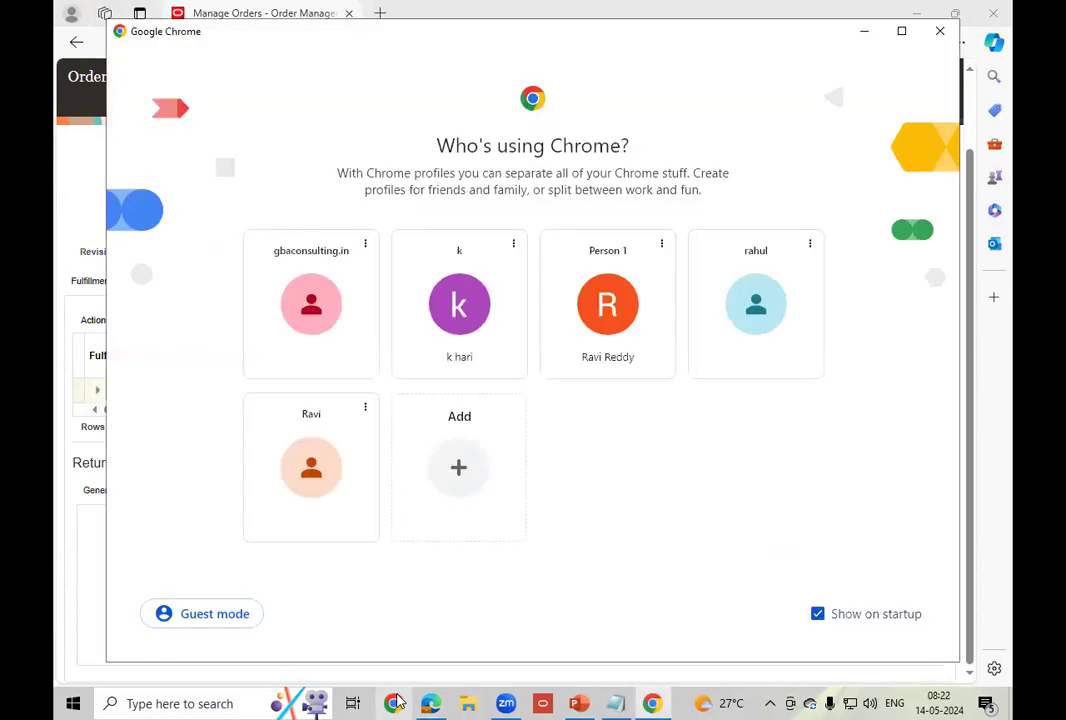
left_click(607, 305)
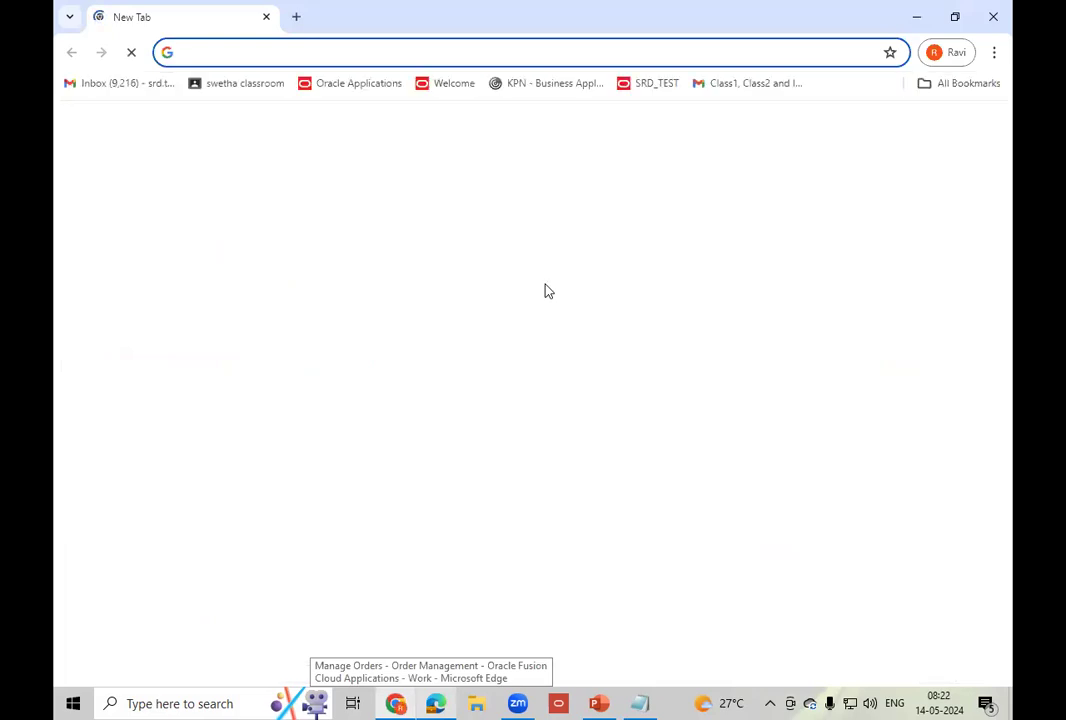
type("eseu")
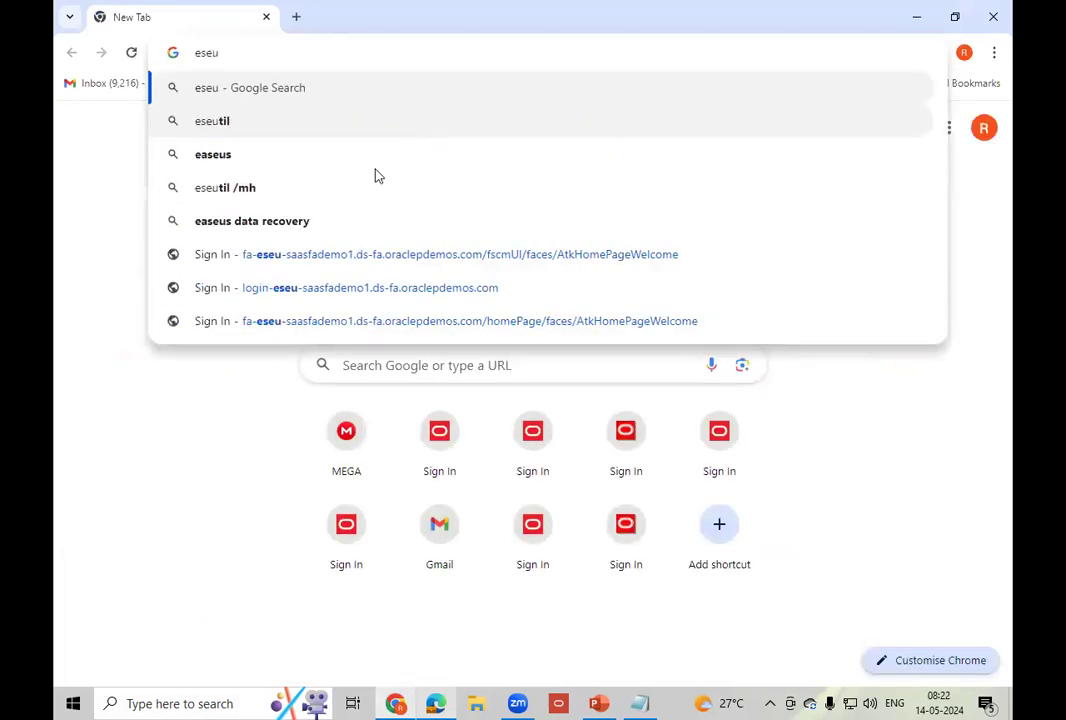
left_click(340, 292)
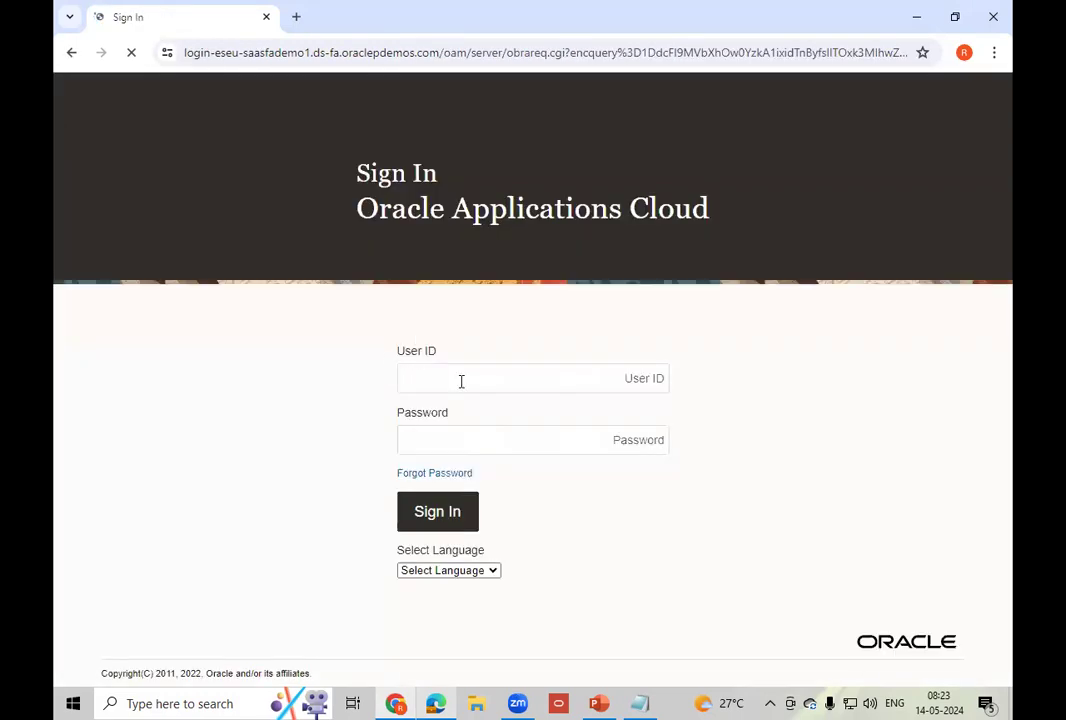
- Fill in the user ID on the Oracle Applications Cloud sign-in page
left_click(455, 376)
type("casey")
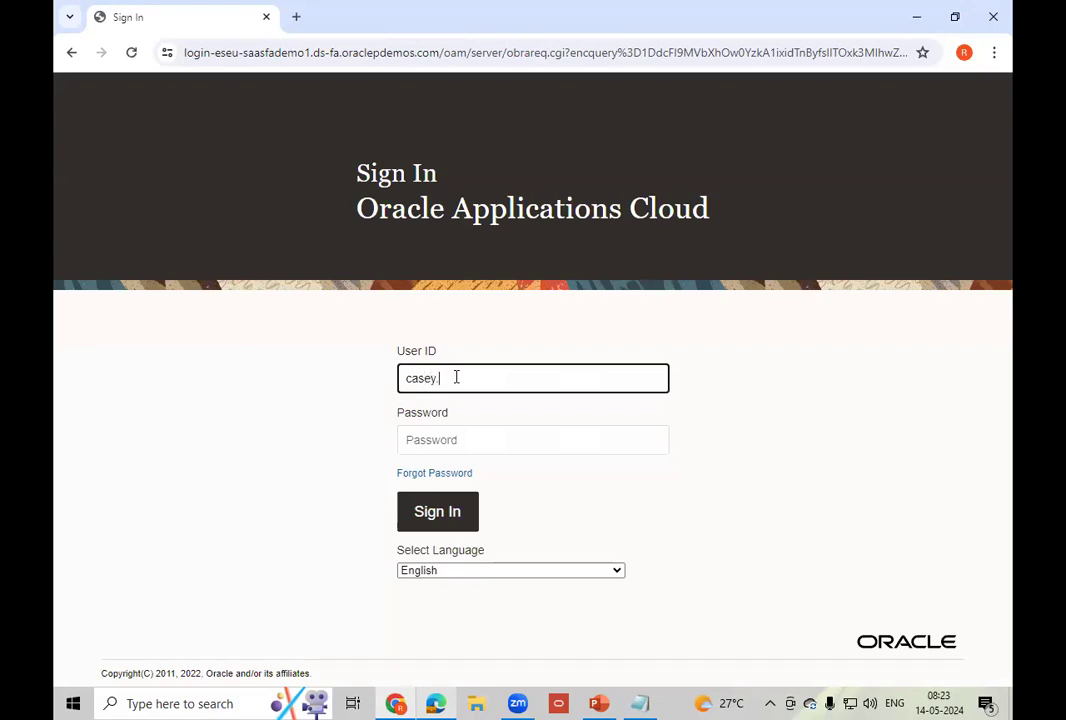
type(".brown")
key("Tab")
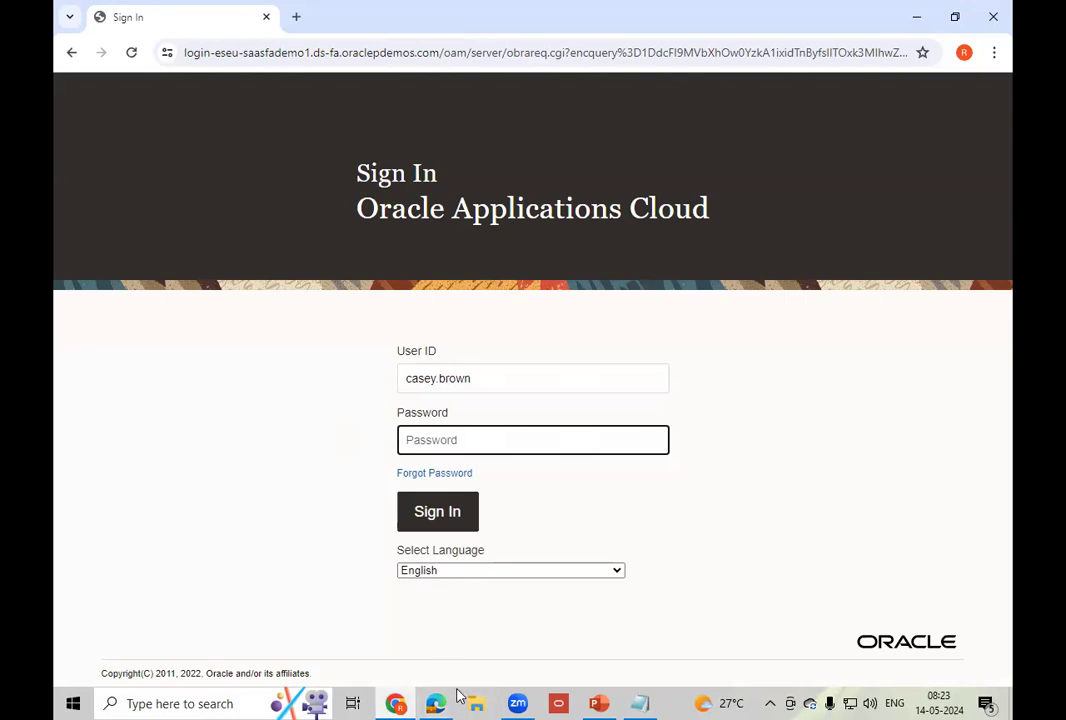
- Open MEGA in a new browser tab and copy the password from Instance Access.txt in the Instance Access folder under PRC, SCM and MFG
left_click(296, 17)
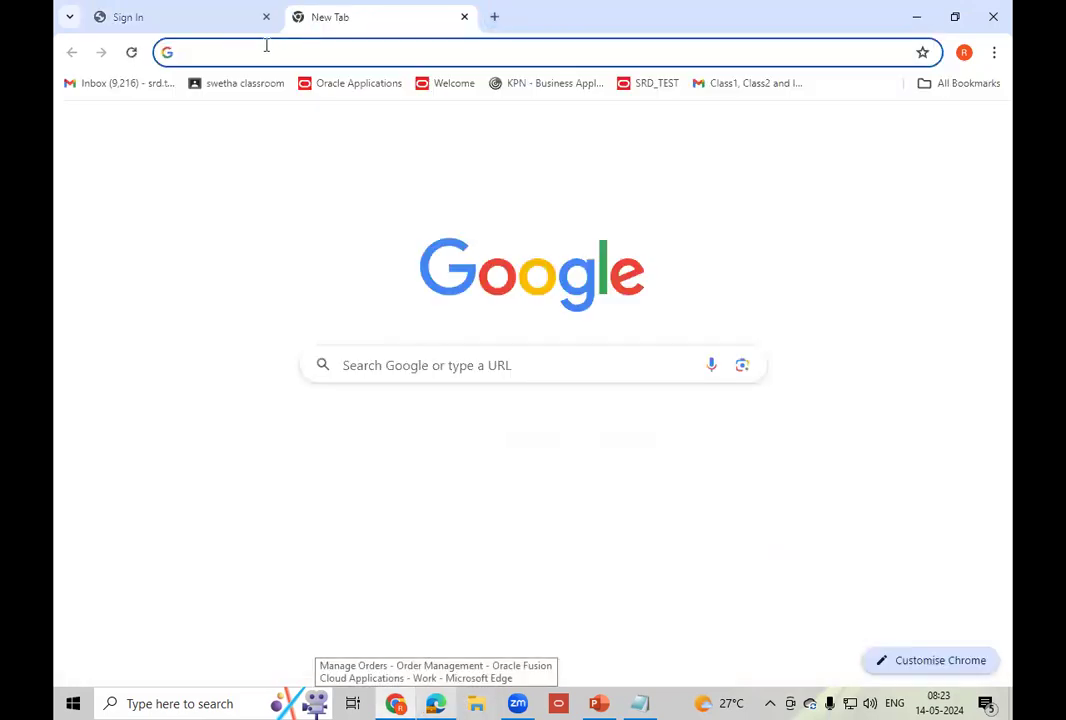
type("mega")
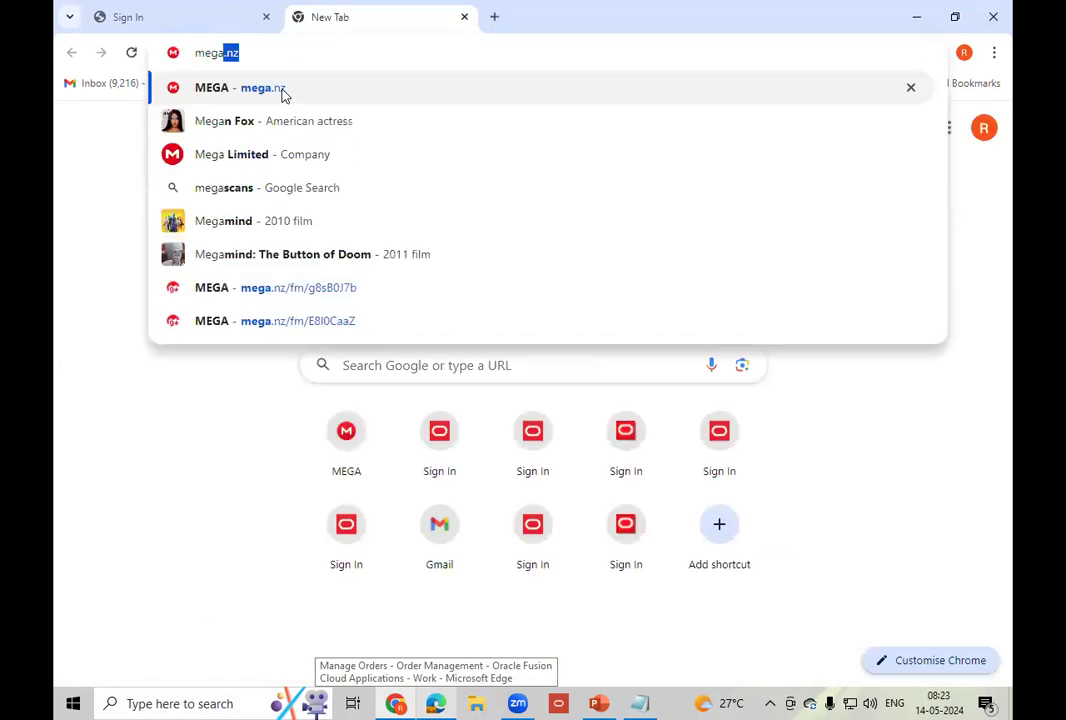
left_click(283, 94)
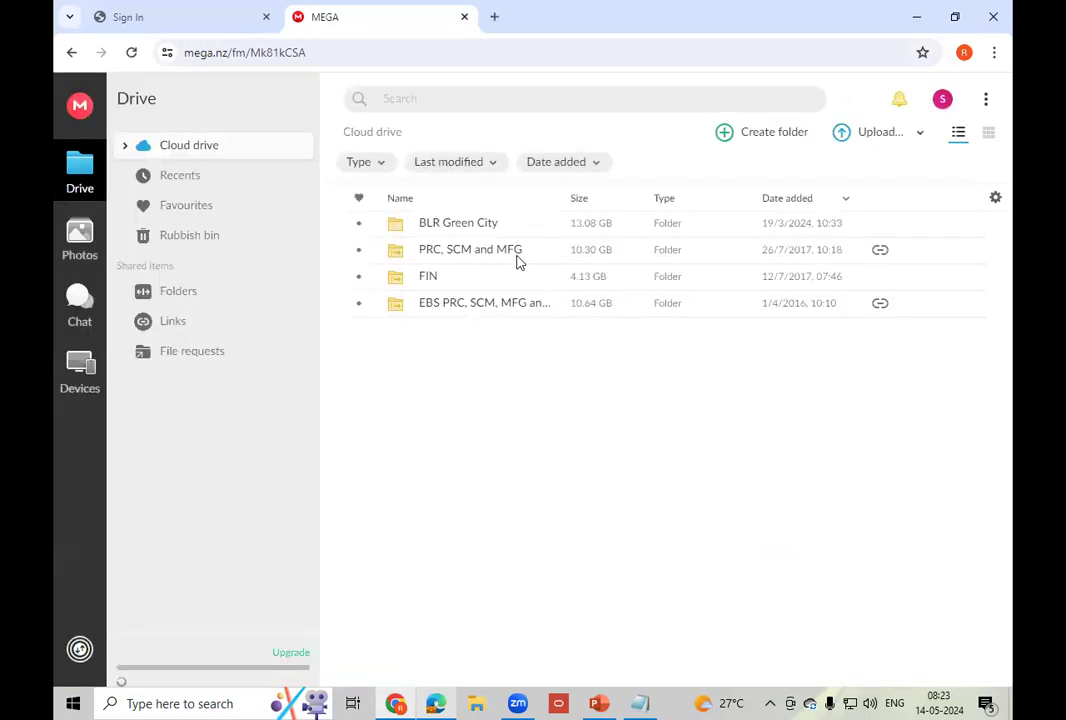
double_click(510, 256)
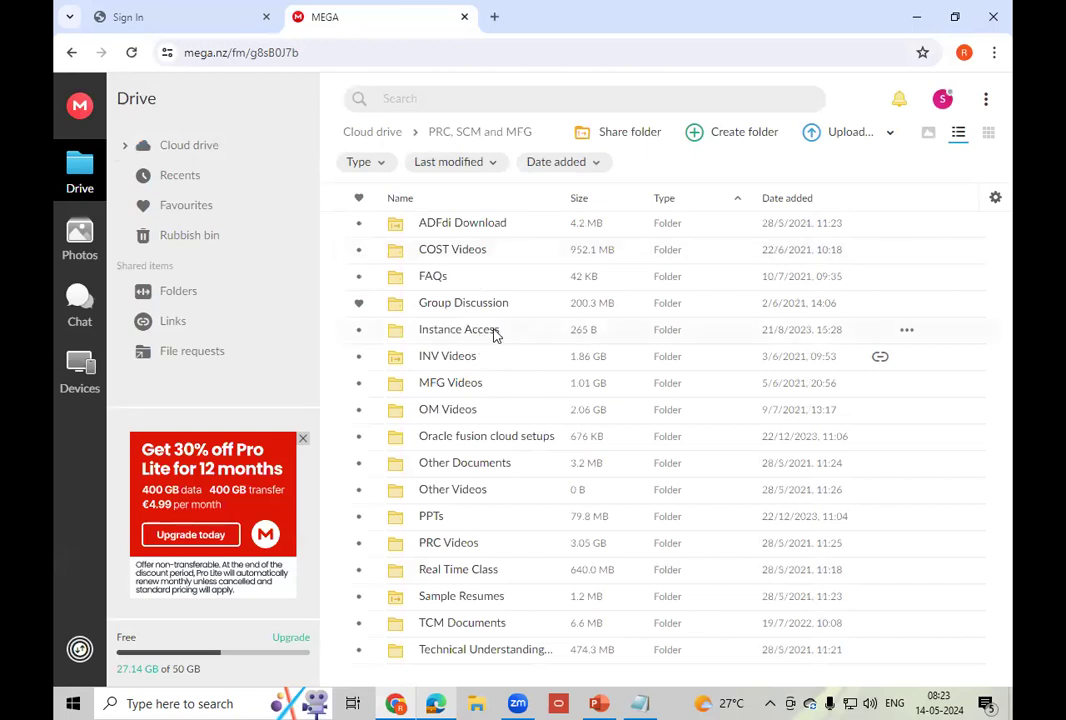
double_click(493, 336)
left_click(450, 224)
double_click(451, 224)
double_click(484, 228)
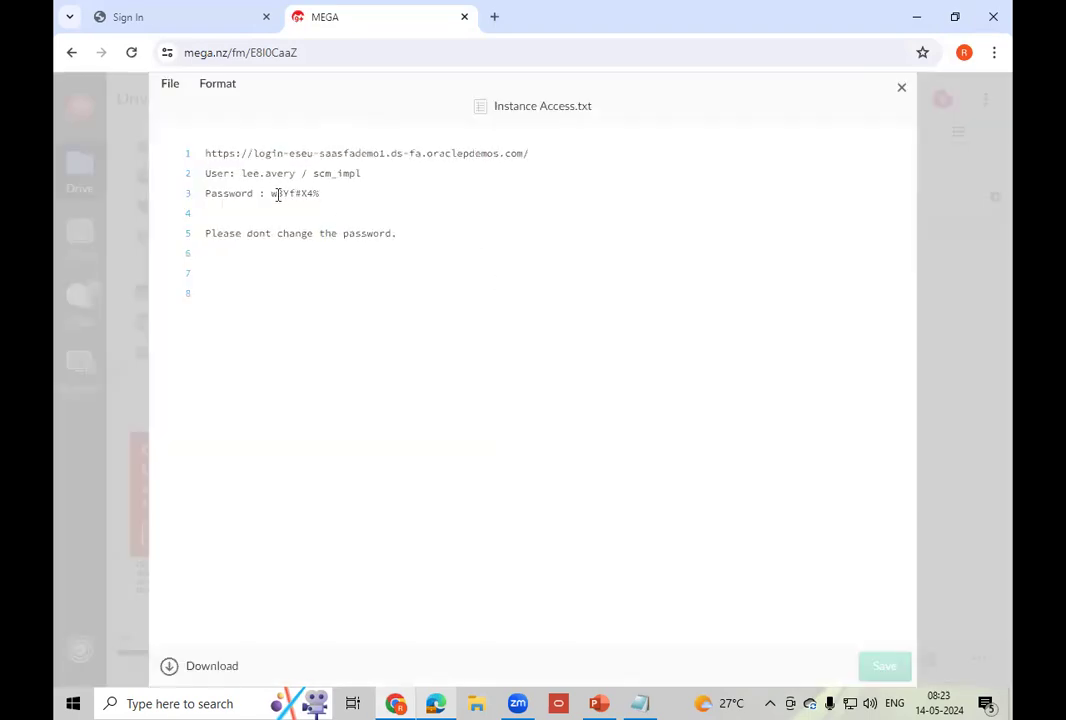
left_click_drag(284, 194, 313, 193)
- Return to the Oracle sign-in page, paste the account password and sign in
left_click(397, 703)
left_click(397, 703)
left_click(160, 17)
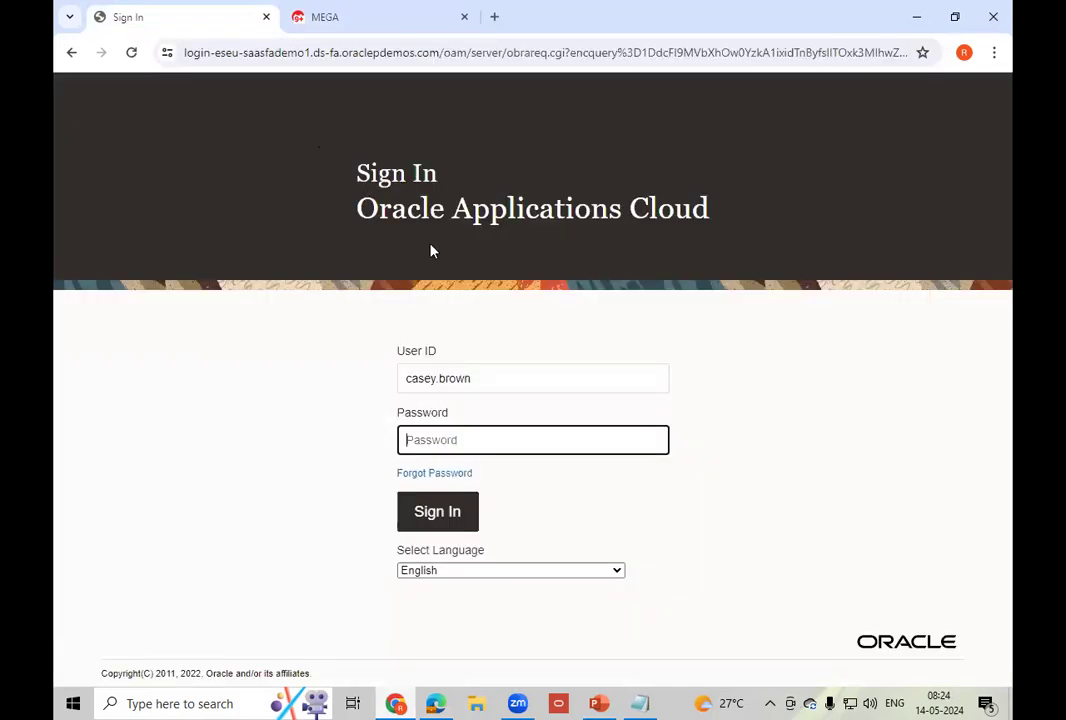
key("ctrl+v")
left_click(489, 516)
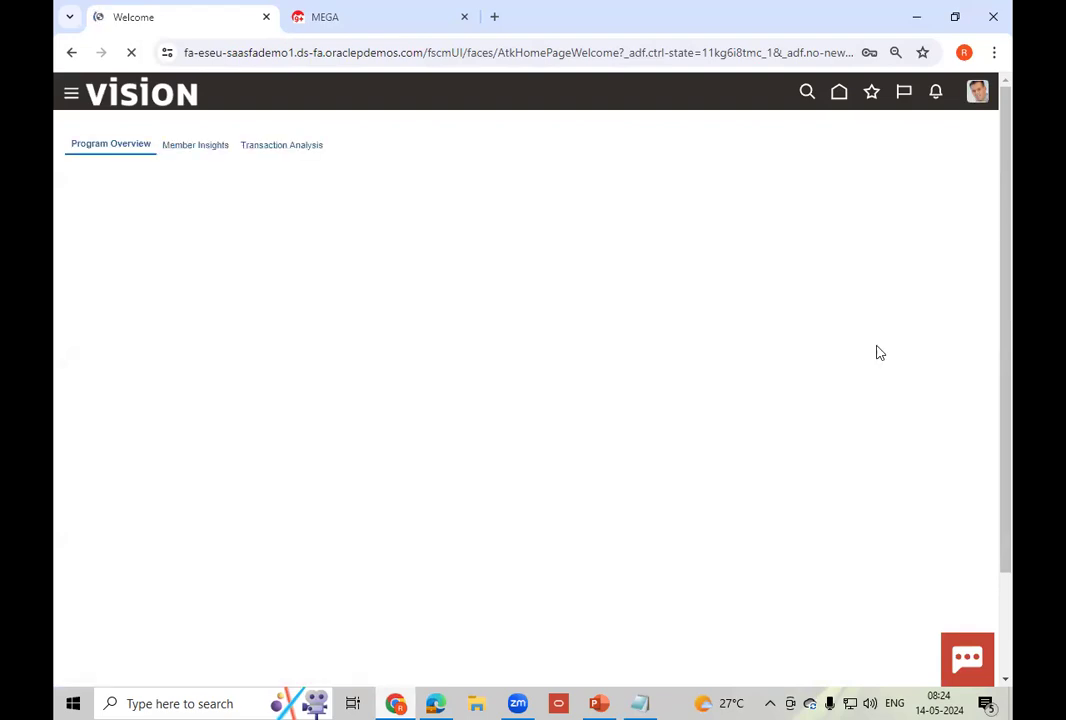
- Go to the Financials setup in Setup and Maintenance and show all tasks for the Customer Billing functional area
left_click(722, 320)
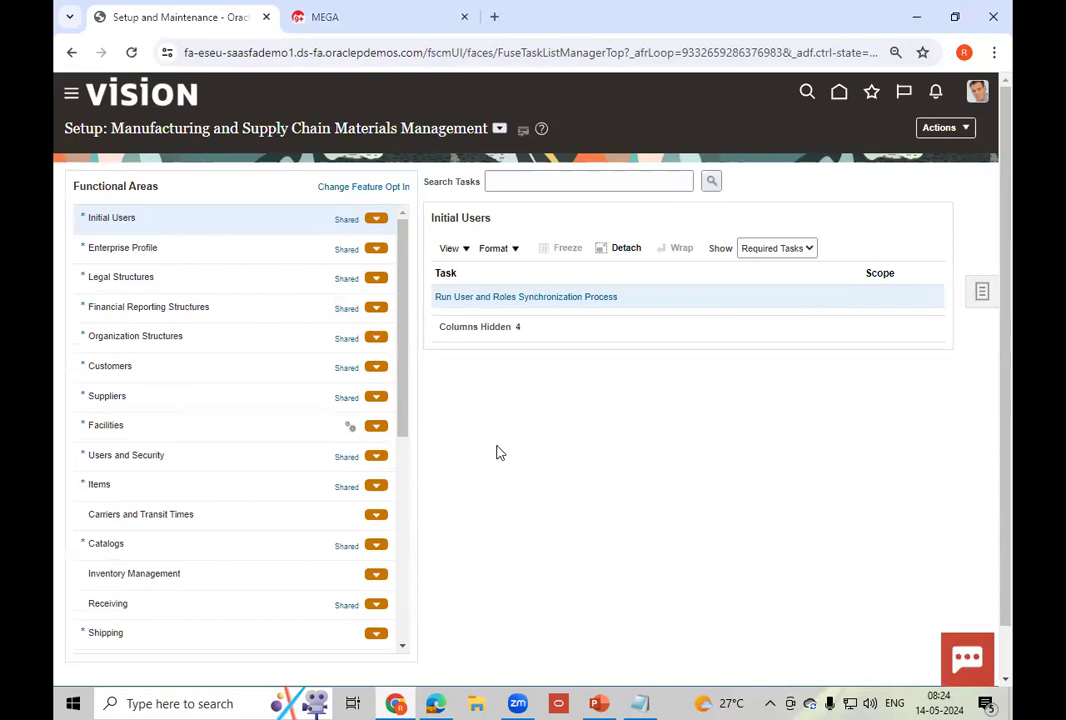
left_click(499, 128)
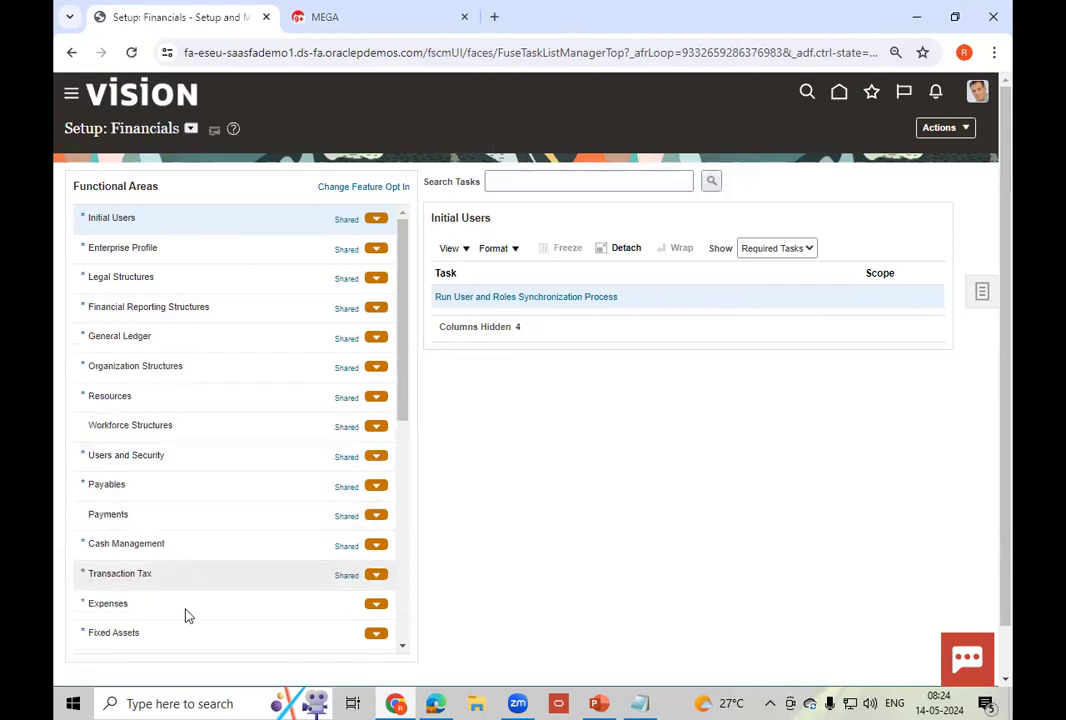
left_click_drag(400, 404, 407, 485)
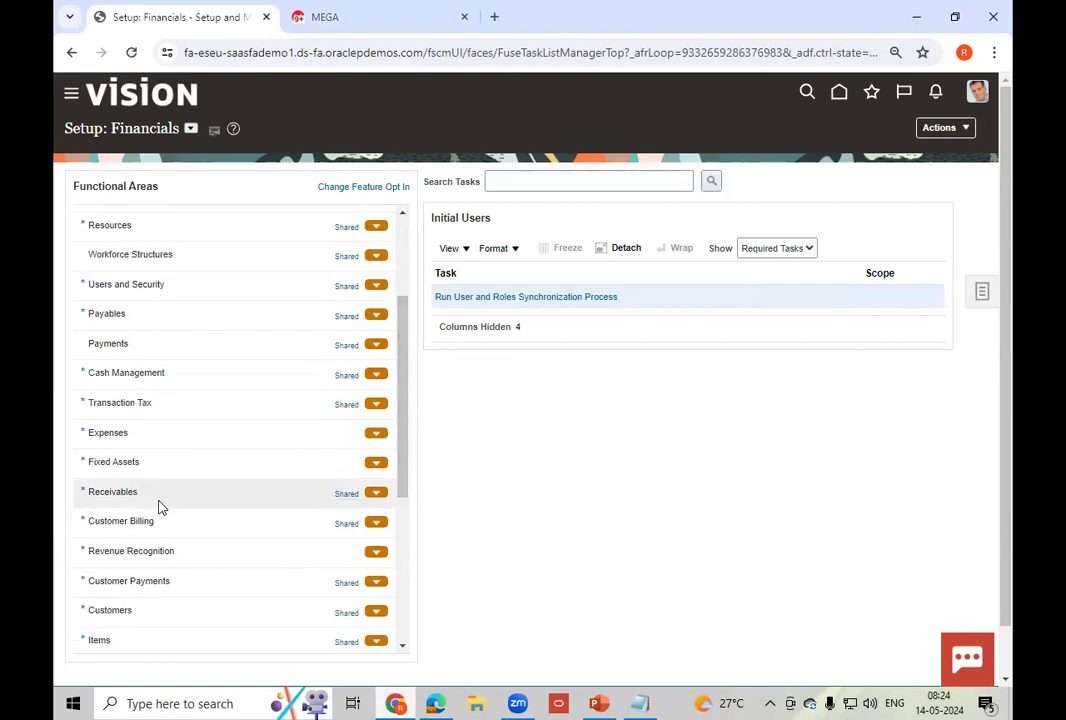
left_click(348, 524)
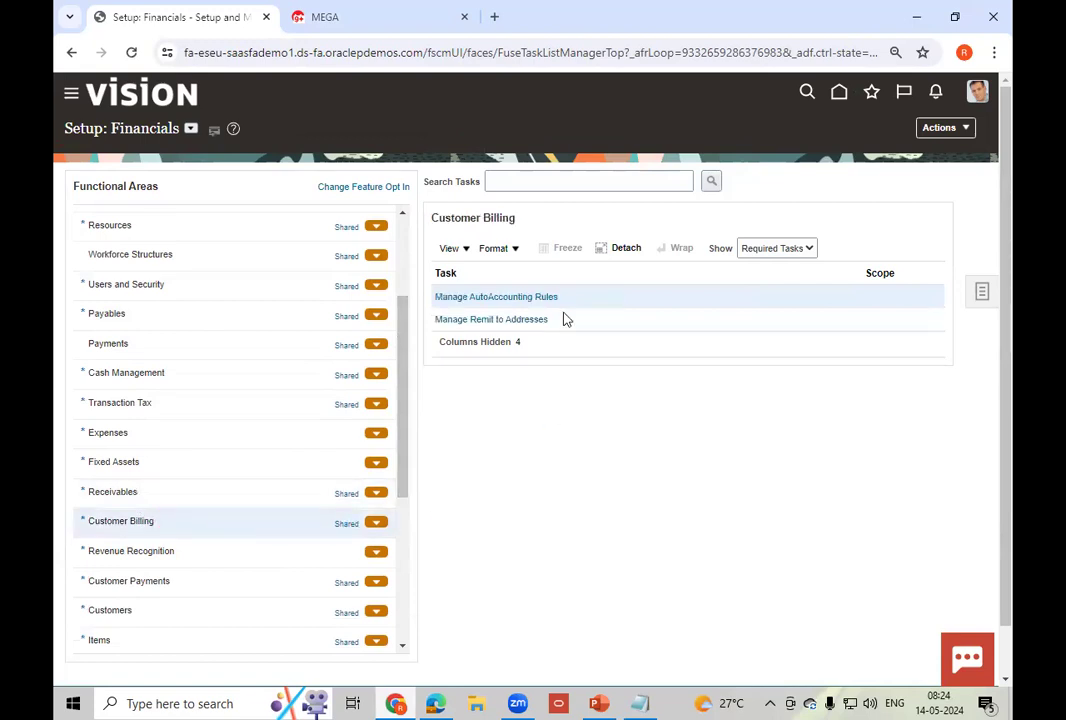
left_click(798, 248)
left_click(765, 276)
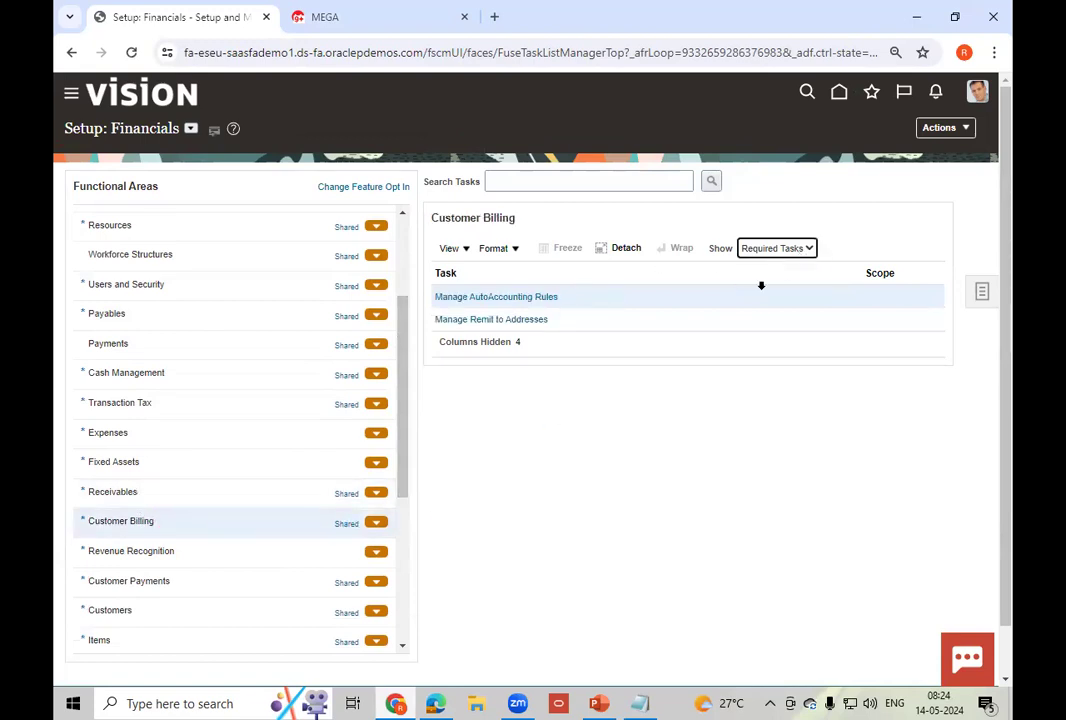
left_click(772, 256)
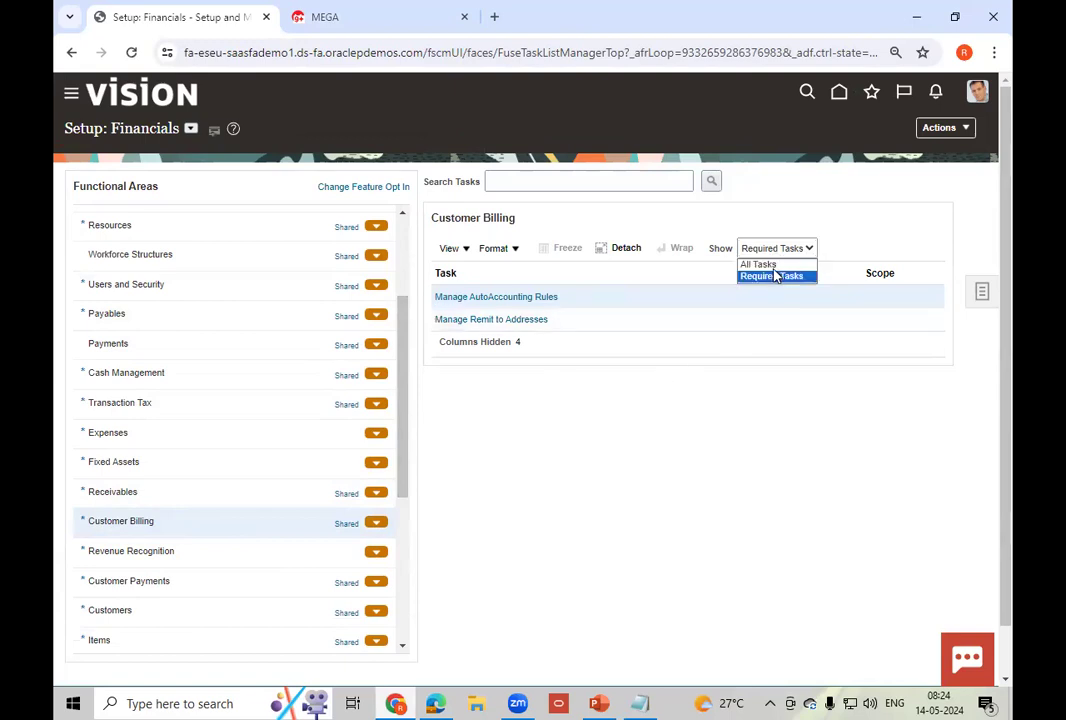
left_click(772, 265)
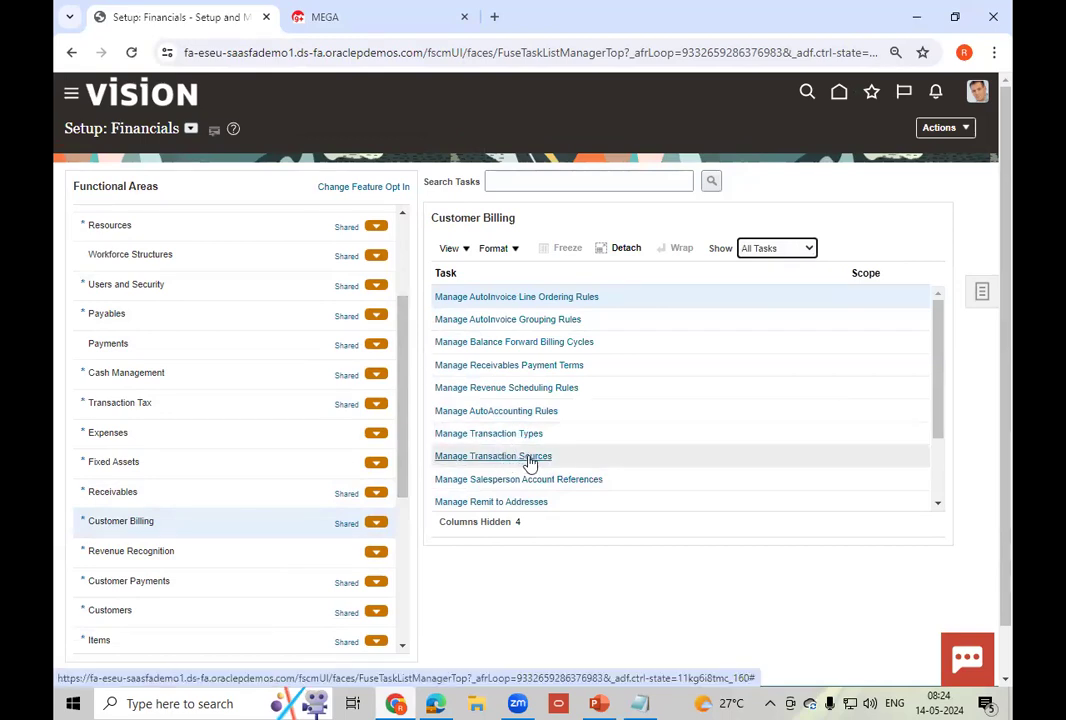
- Open Manage Transaction Sources, search for all sources without criteria and expand the Oracle CPQ Integration source
left_click(528, 458)
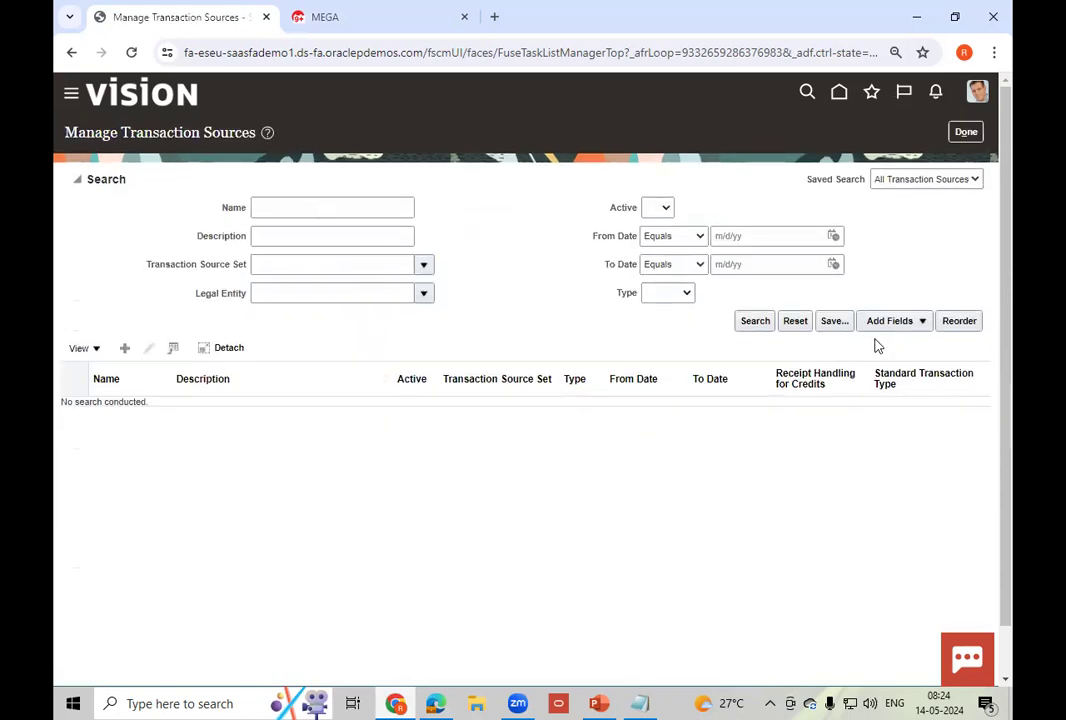
left_click(762, 324)
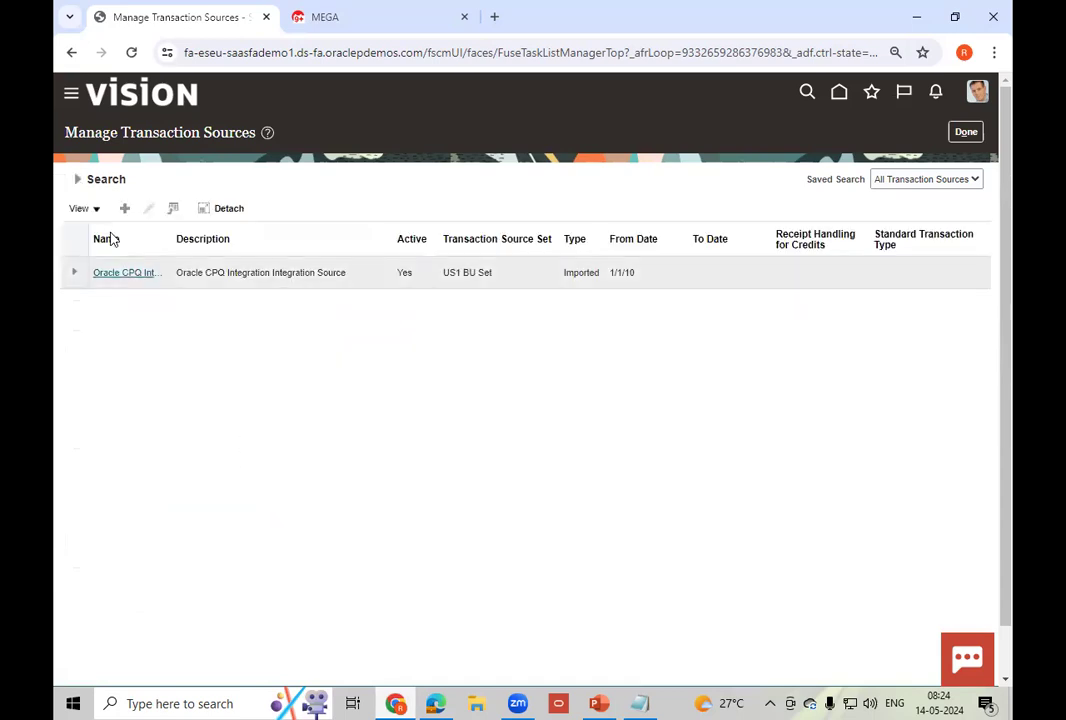
left_click(88, 182)
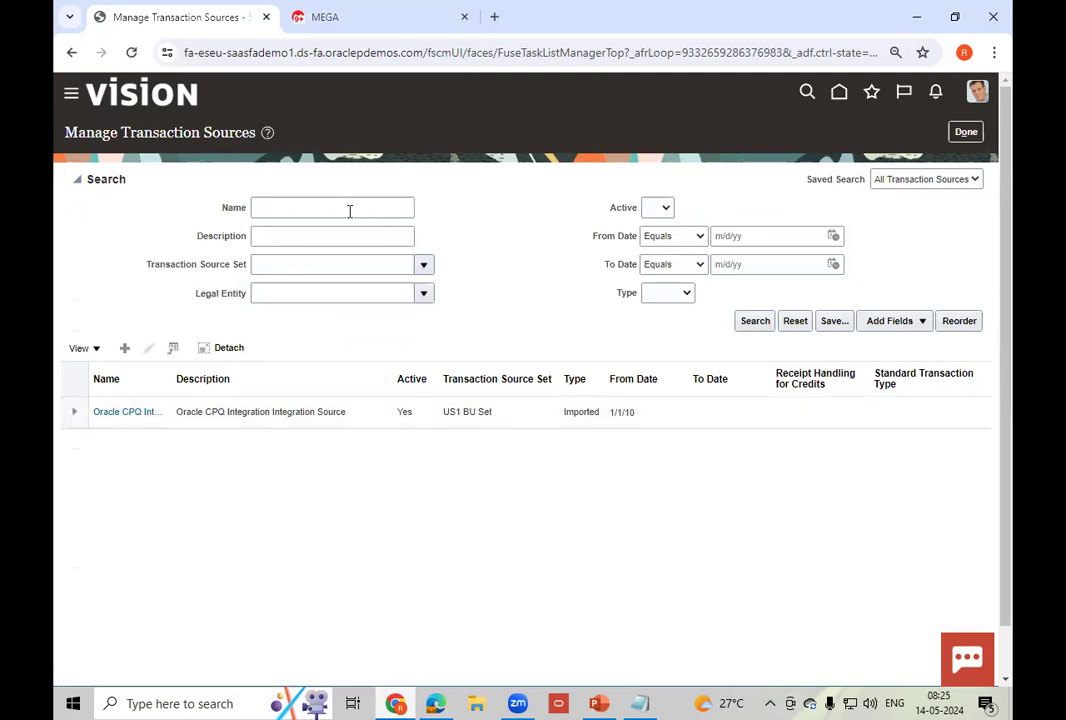
left_click(756, 321)
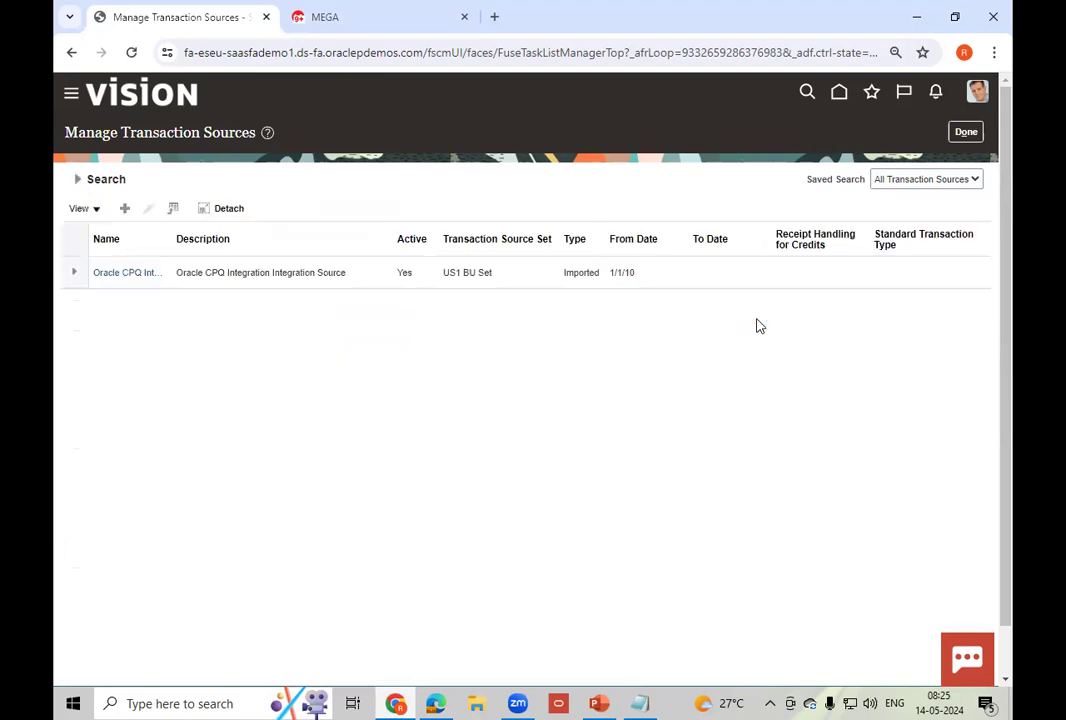
left_click(75, 275)
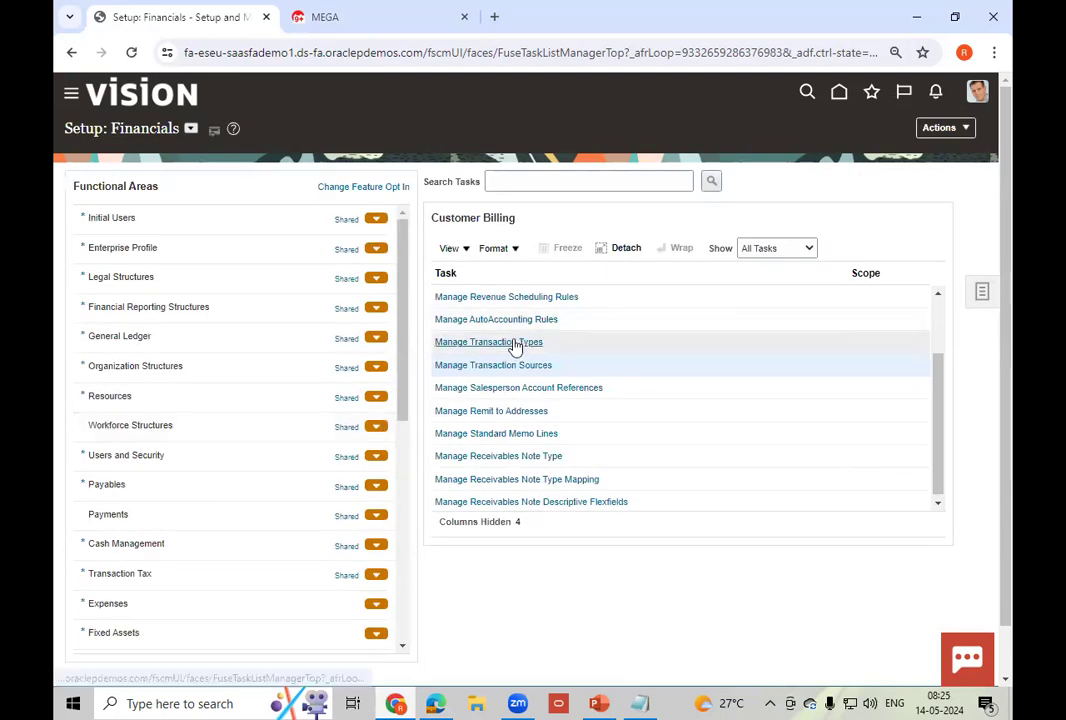
- Open Manage Transaction Types, search for all transaction types without criteria and return to the task list
left_click(514, 344)
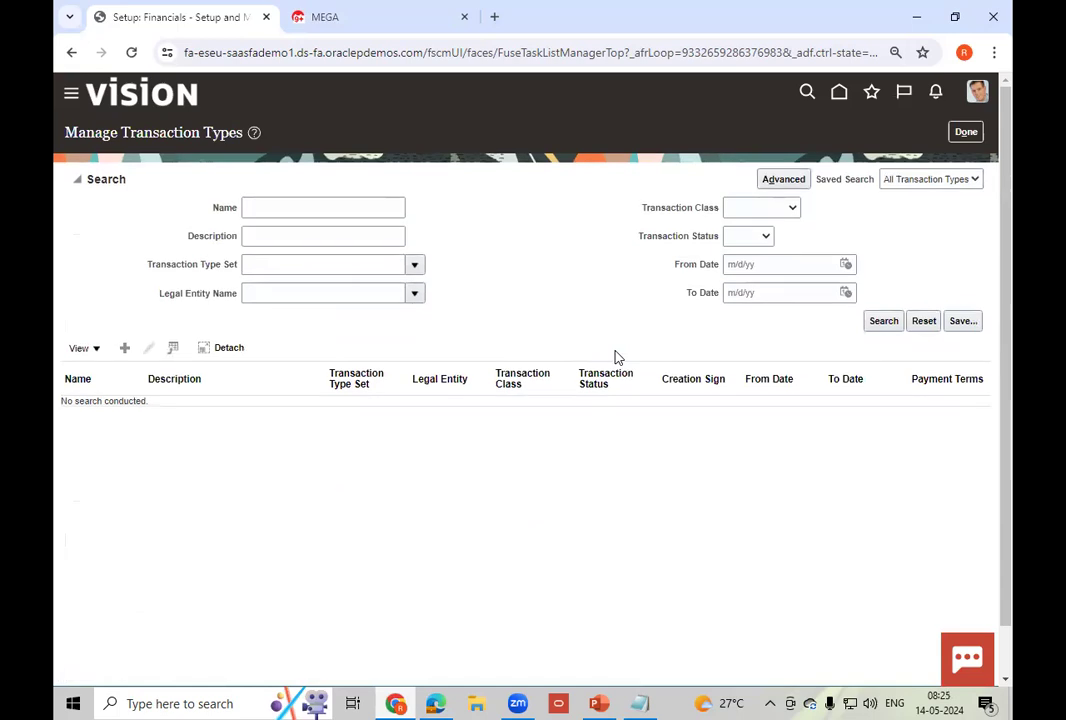
left_click(881, 326)
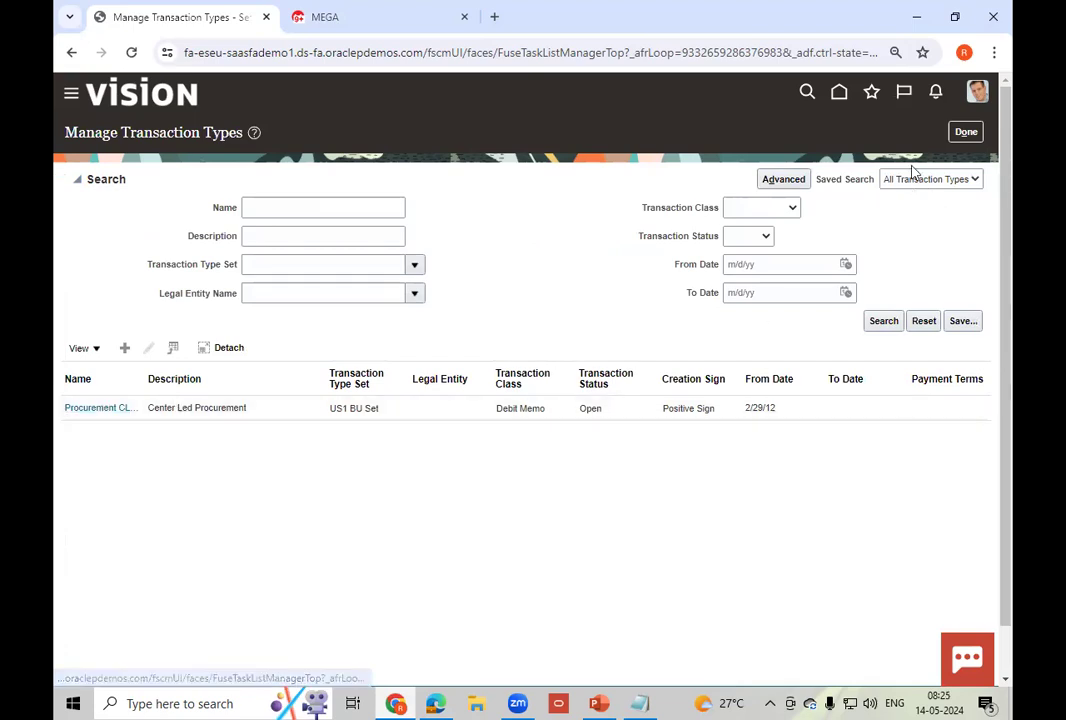
left_click(962, 134)
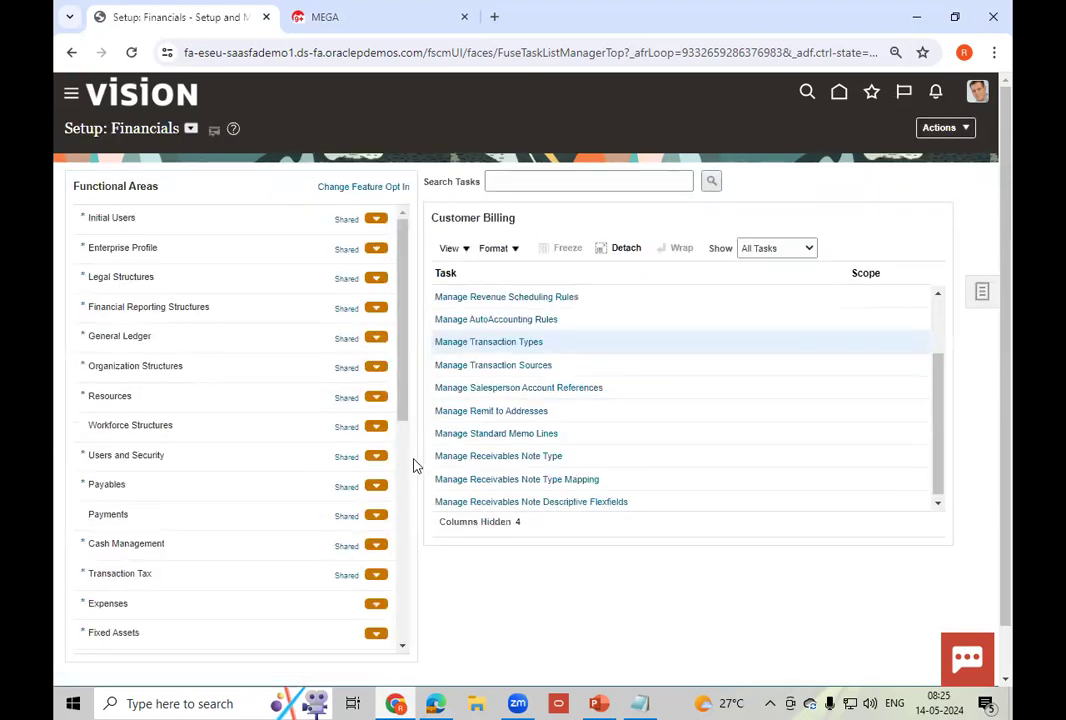
- Reopen Manage Transaction Sources and search for sources with the legal entity set to US1 Legal Entity
left_click(533, 365)
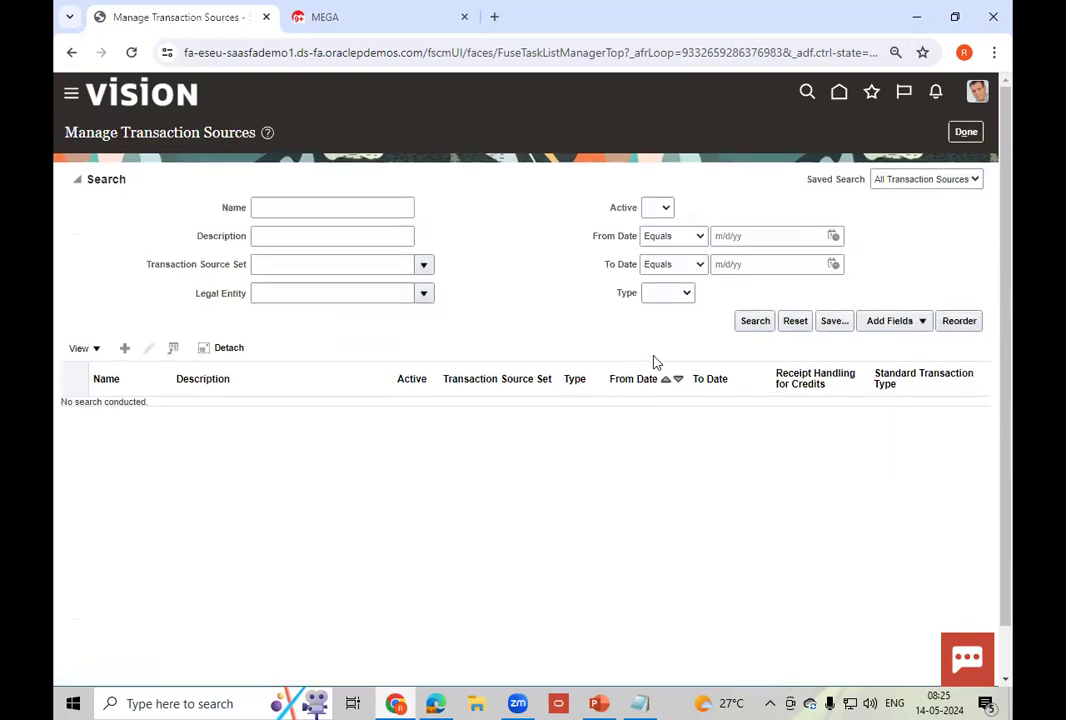
left_click(424, 298)
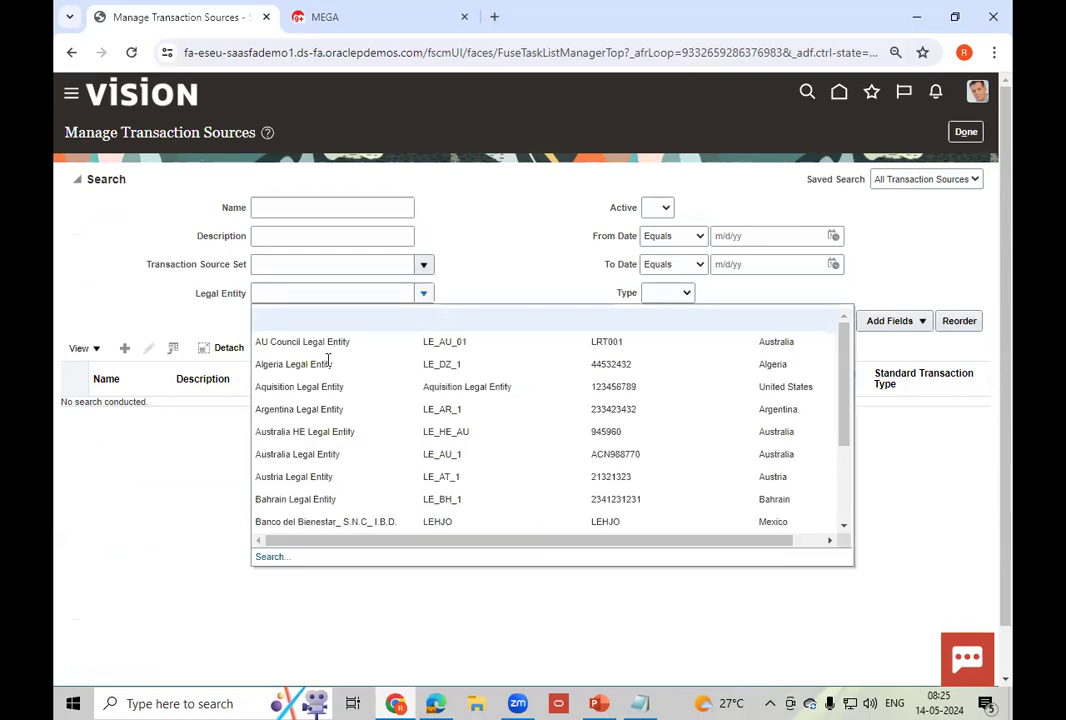
left_click(272, 559)
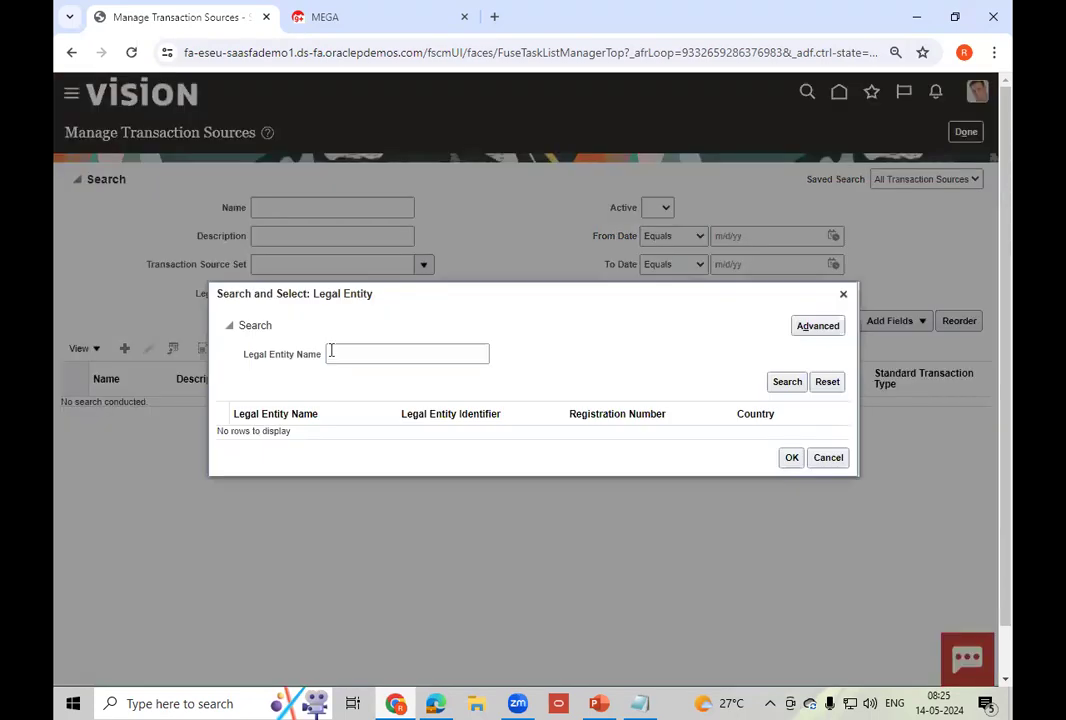
left_click(362, 352)
type("US1")
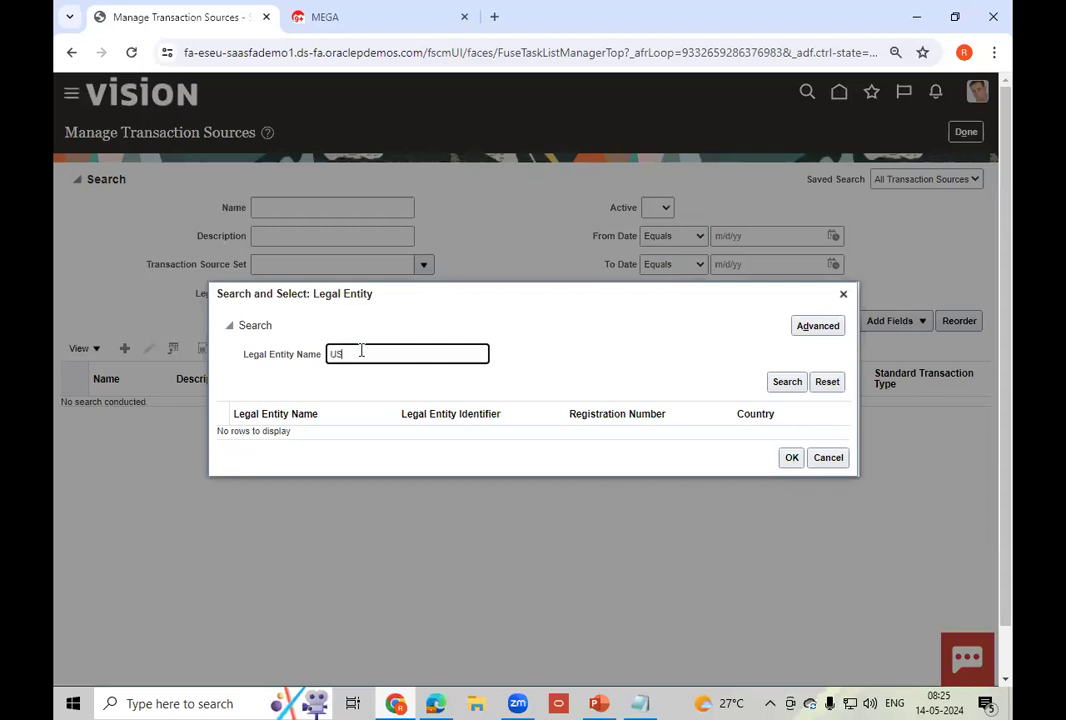
left_click(786, 381)
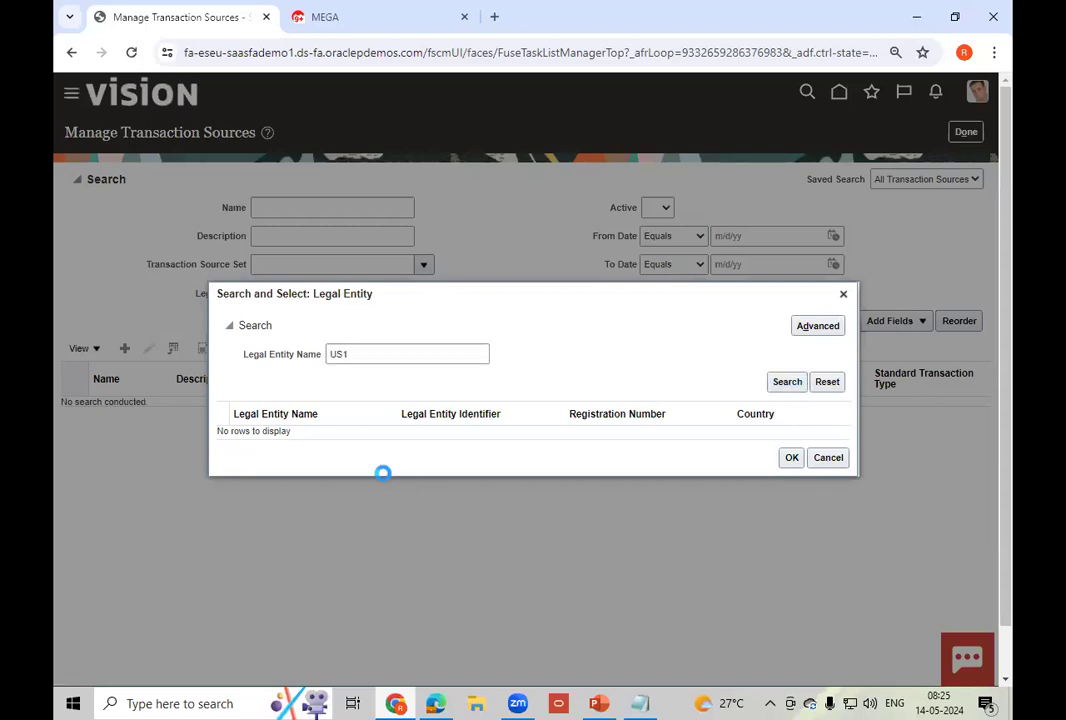
left_click(386, 434)
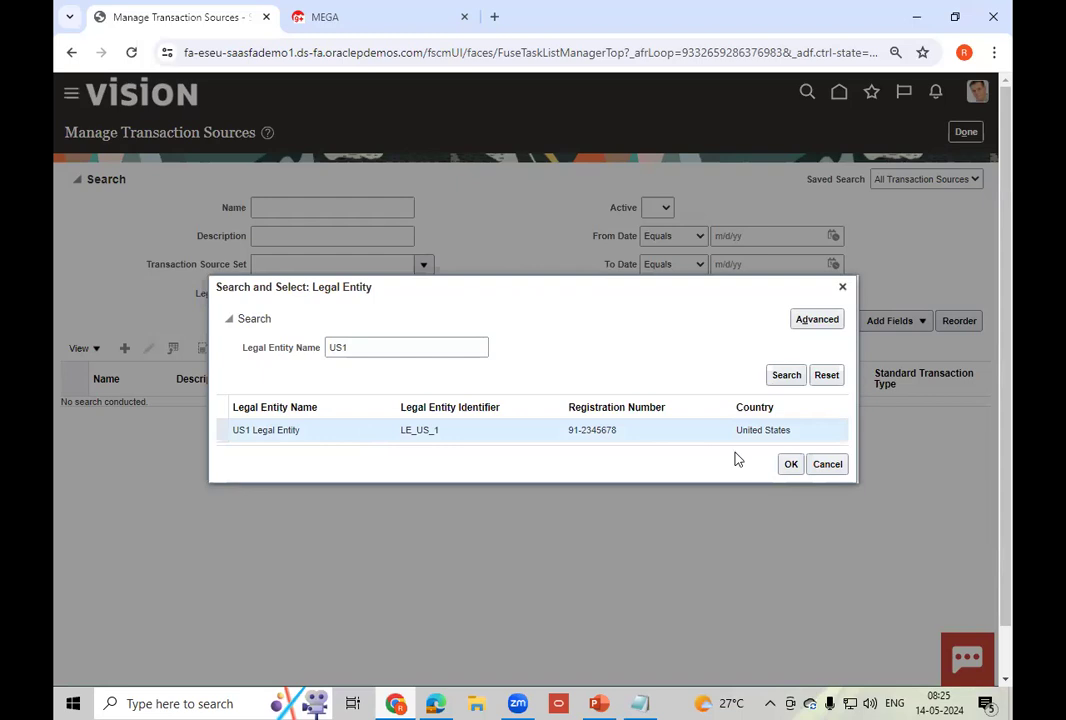
left_click(791, 464)
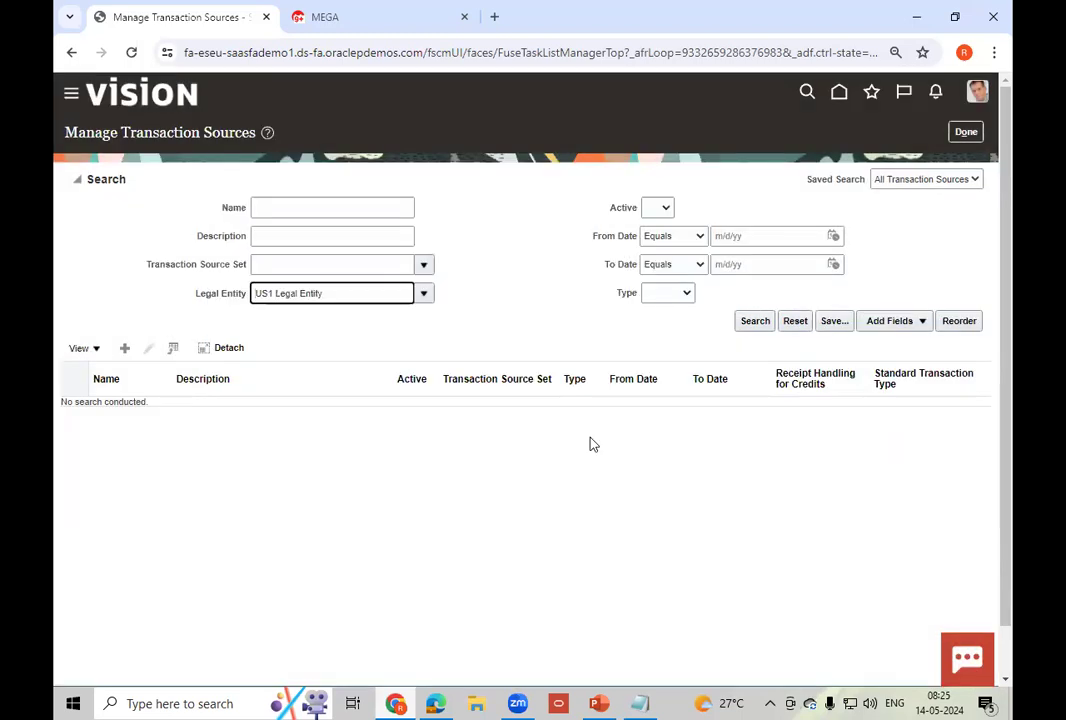
left_click(755, 321)
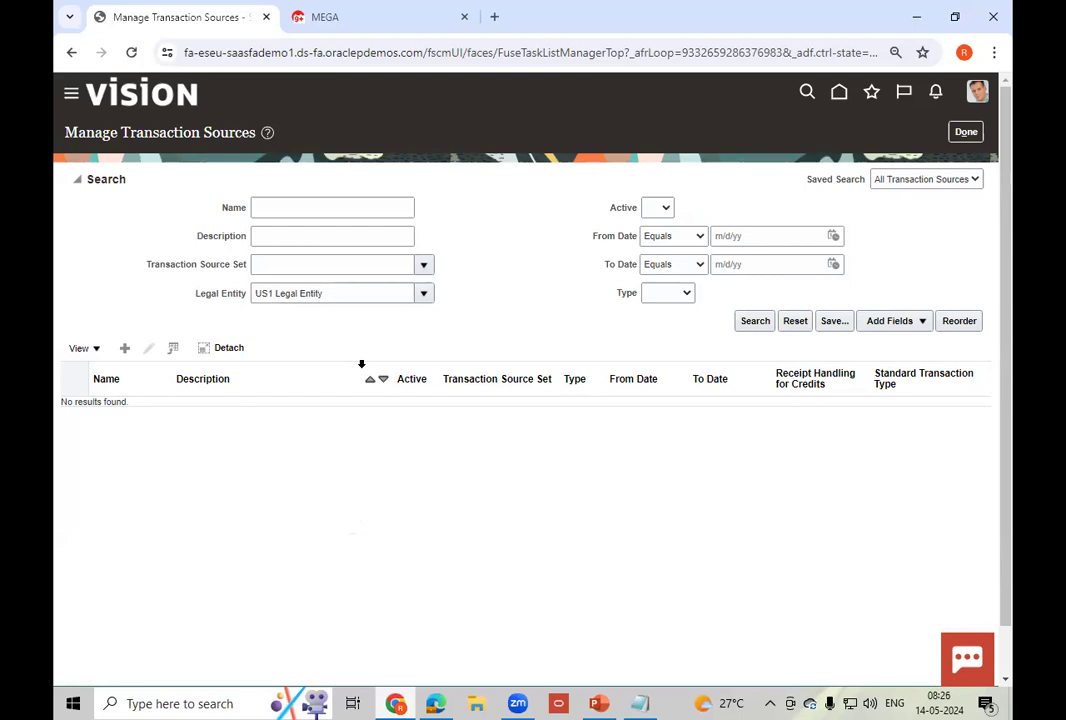
- Close the transaction sources search and switch back to the return order in Microsoft Edge
triple_click(368, 290)
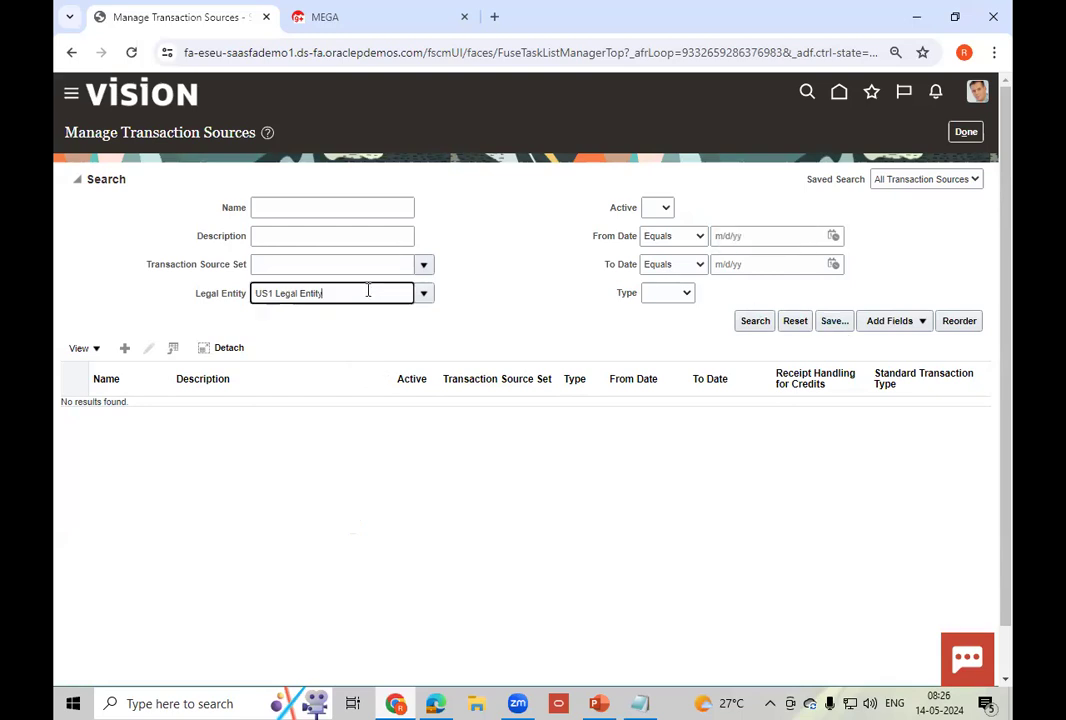
key("BackSpace")
left_click(965, 132)
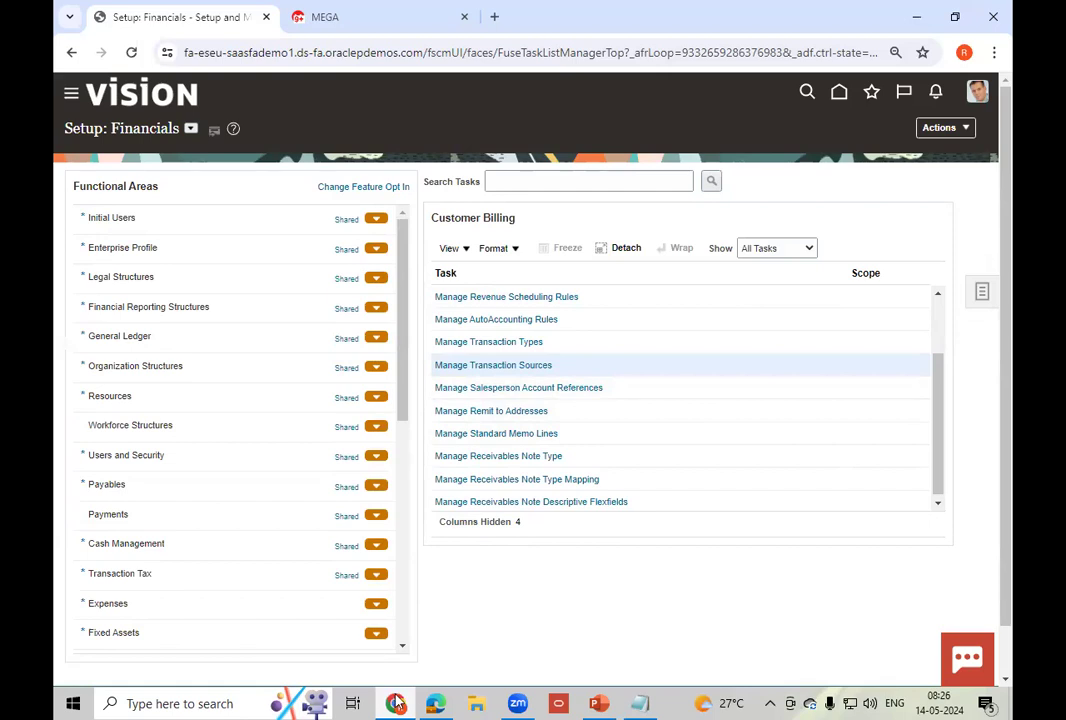
left_click(436, 703)
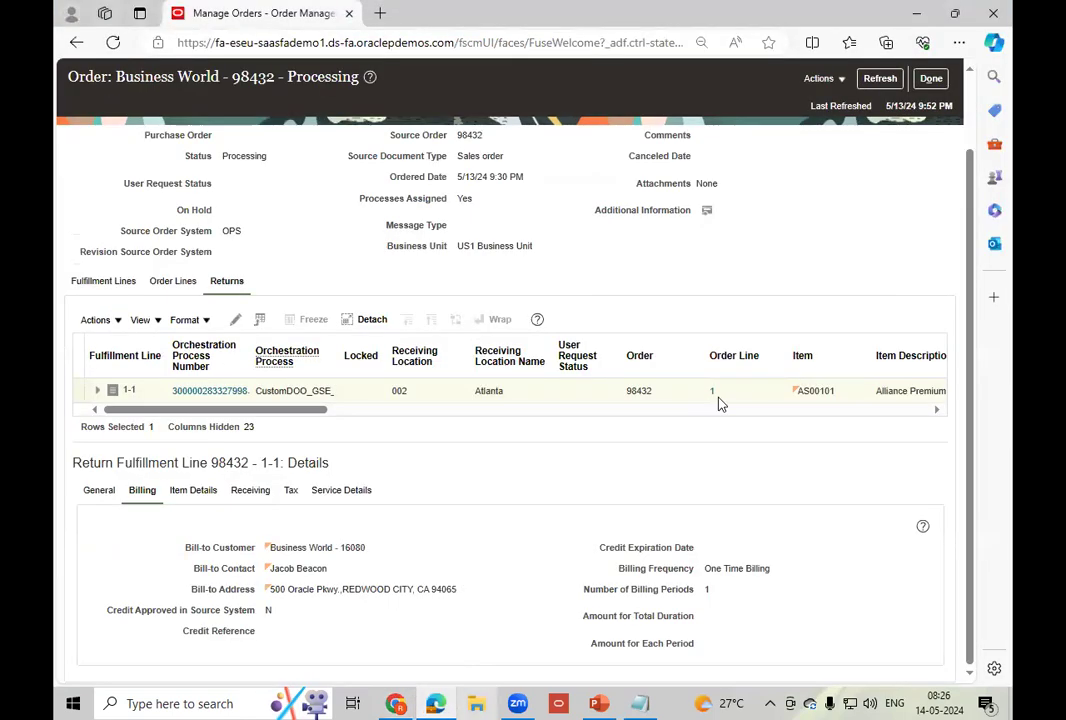
- Check the return line's status in the fulfillment view, refresh it, then go back to the order view and refresh again
left_click_drag(268, 418, 453, 422)
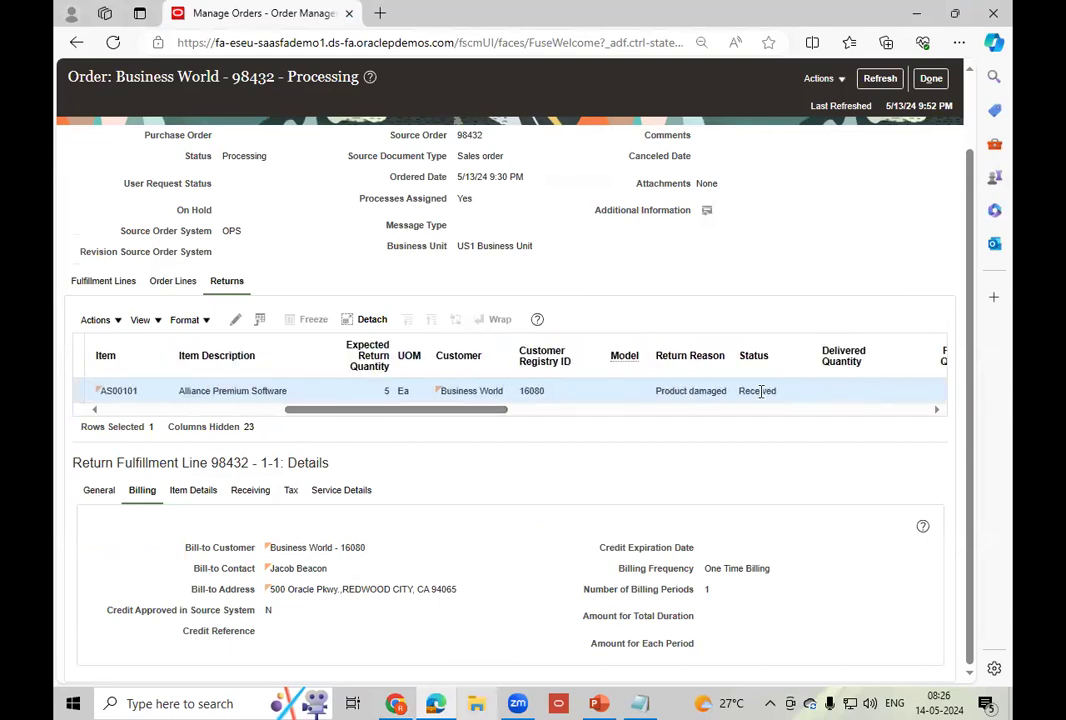
left_click(879, 78)
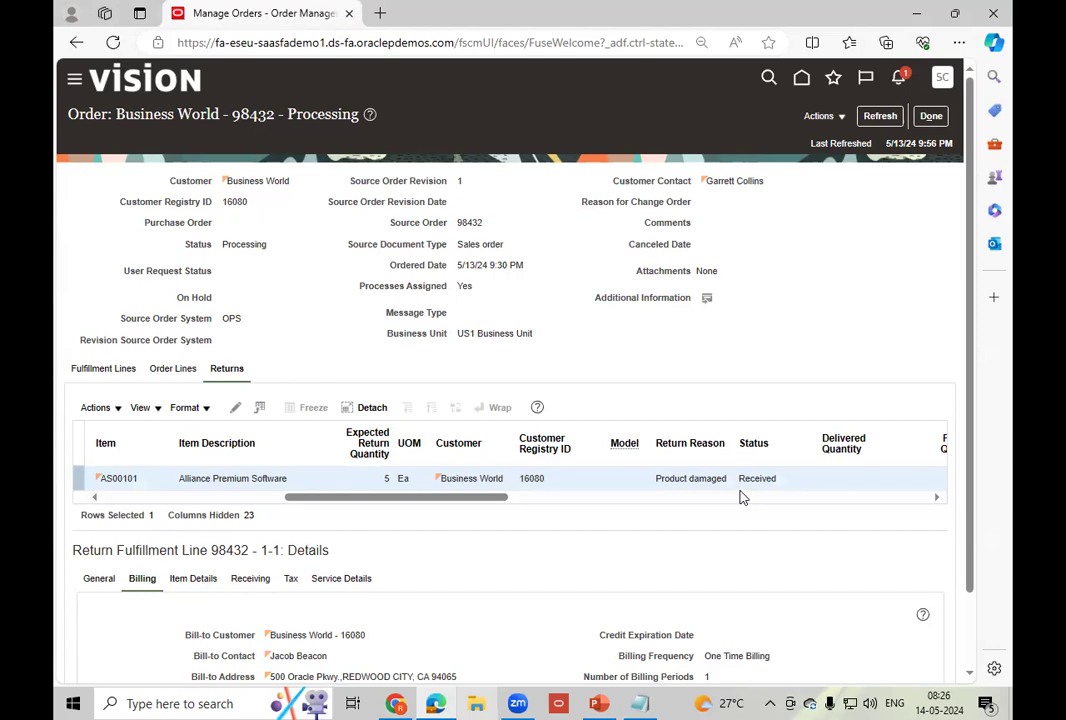
left_click(877, 115)
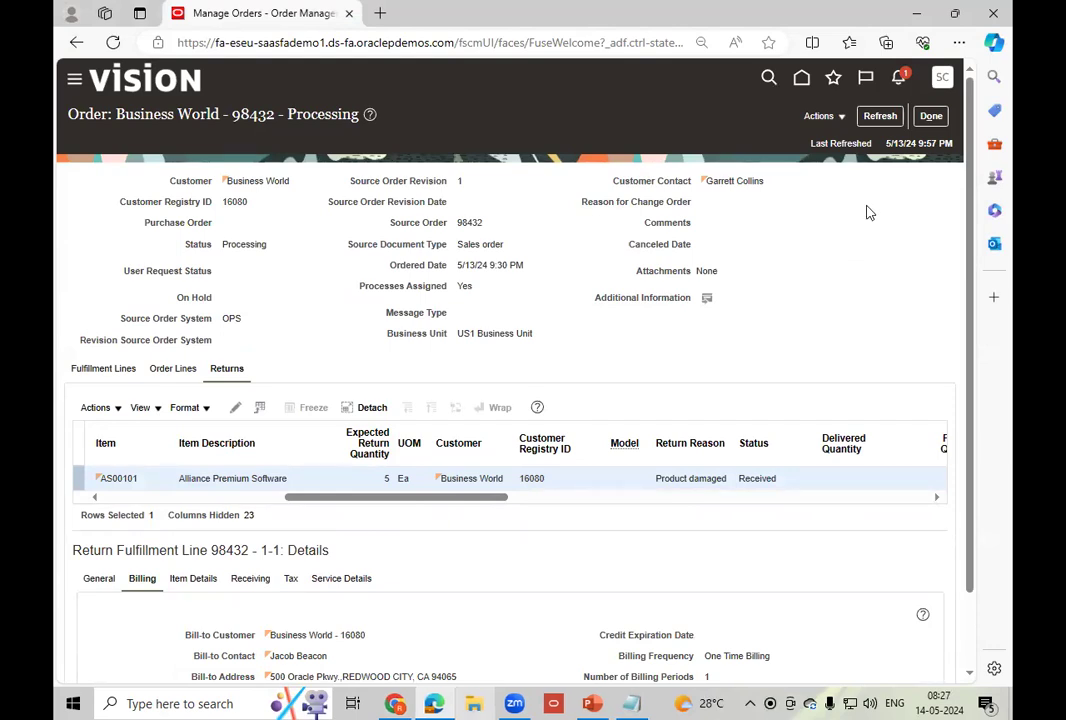
left_click(936, 120)
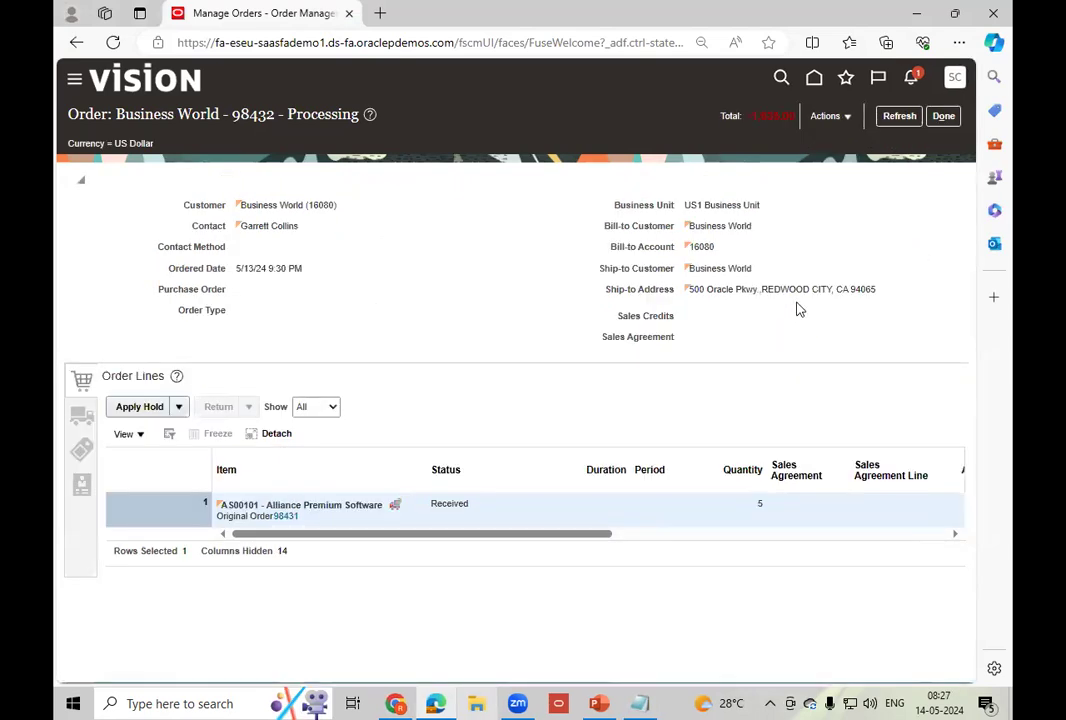
left_click(898, 117)
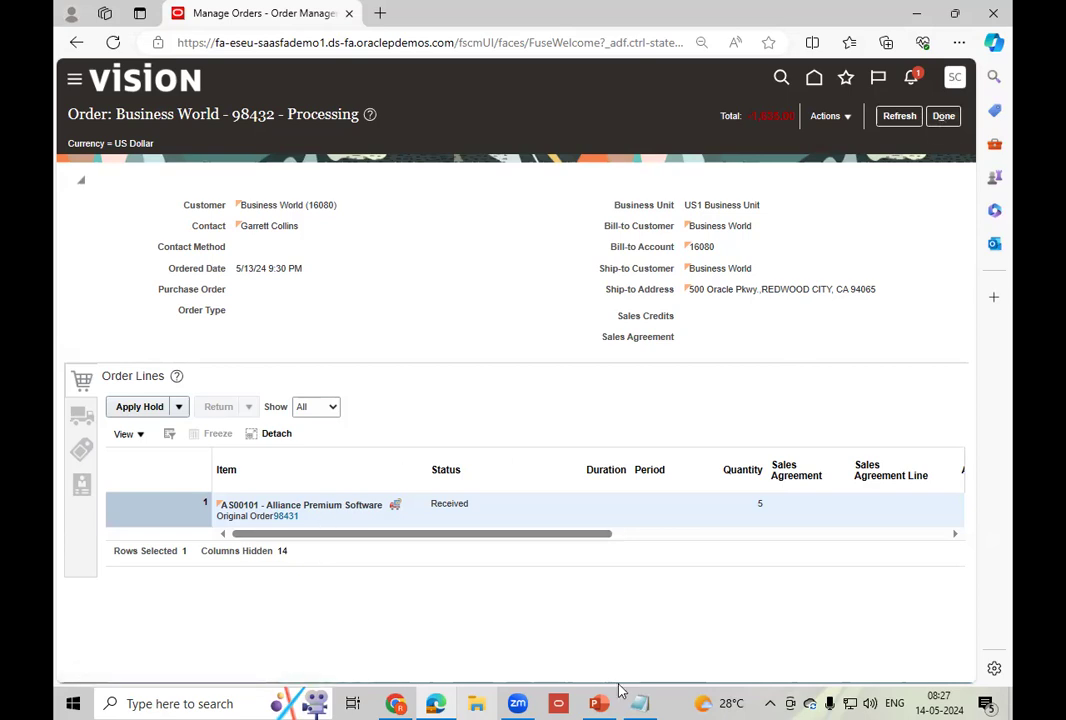
- Copy the original sales order's number from Notepad and open that order through the order search
left_click(655, 702)
double_click(235, 303)
key("ctrl+c")
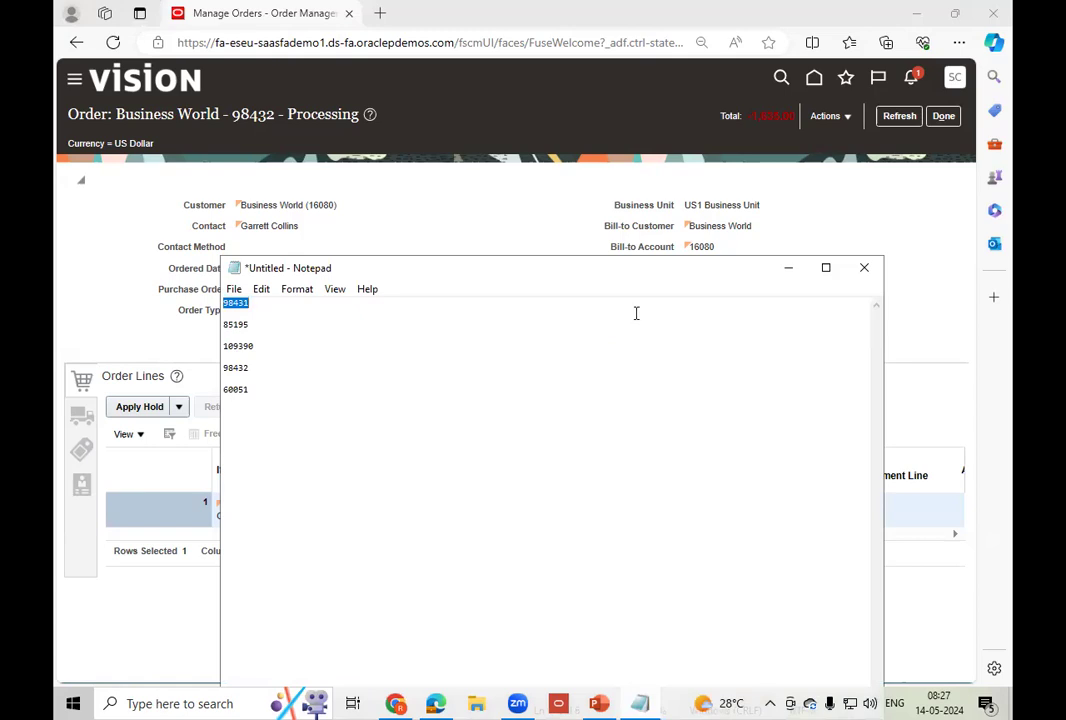
left_click(788, 268)
left_click(942, 116)
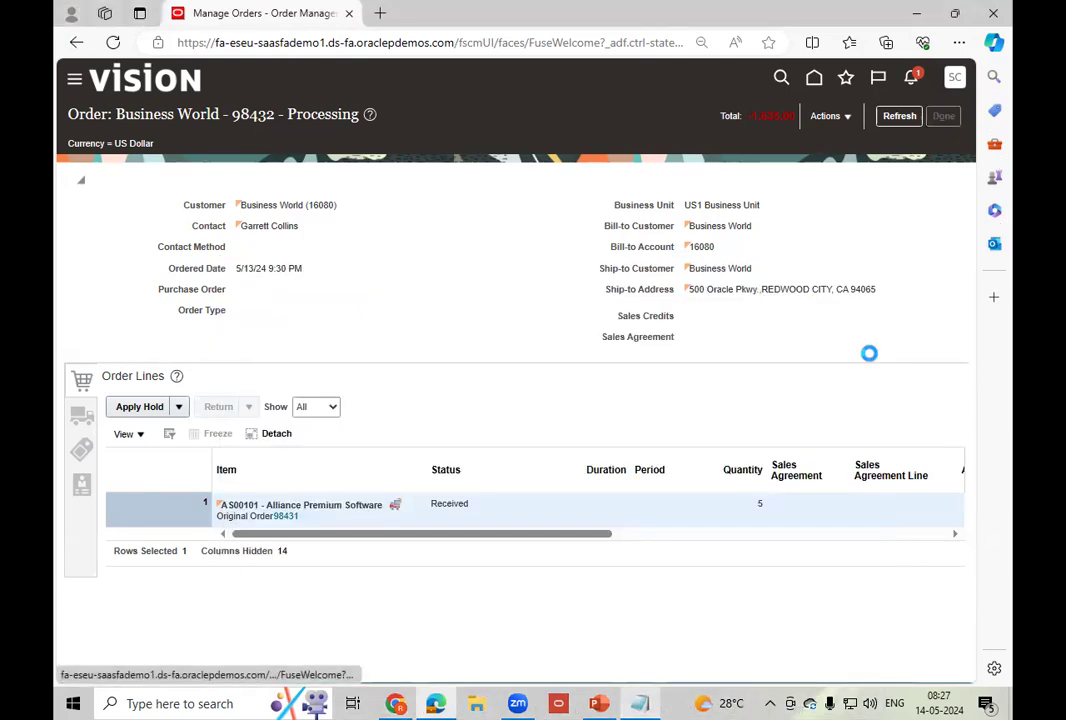
left_click(660, 118)
key("ctrl+v")
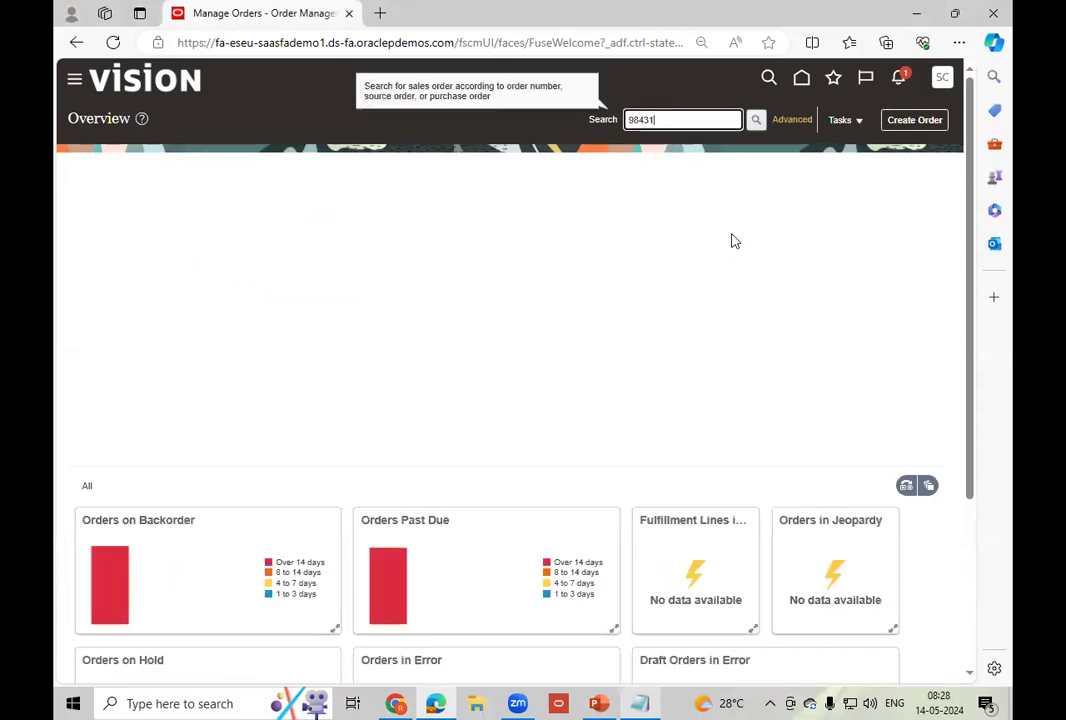
left_click(756, 121)
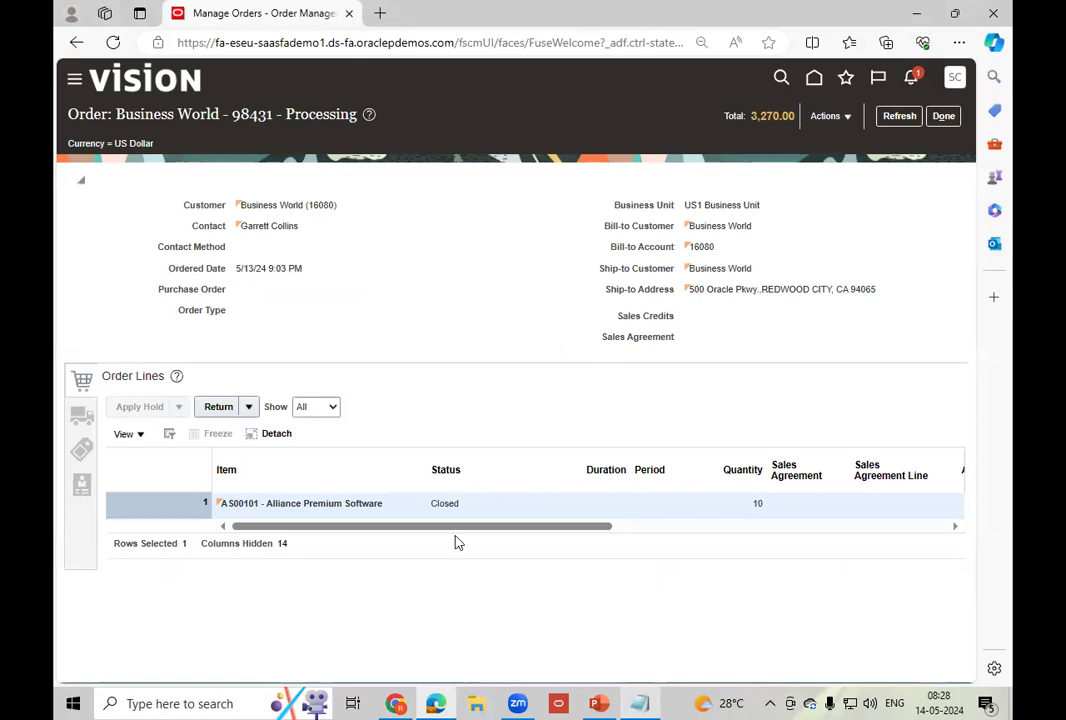
- Create and submit a return order for 2 Ea of item AS00101 with the return type Return for credit
left_click(218, 407)
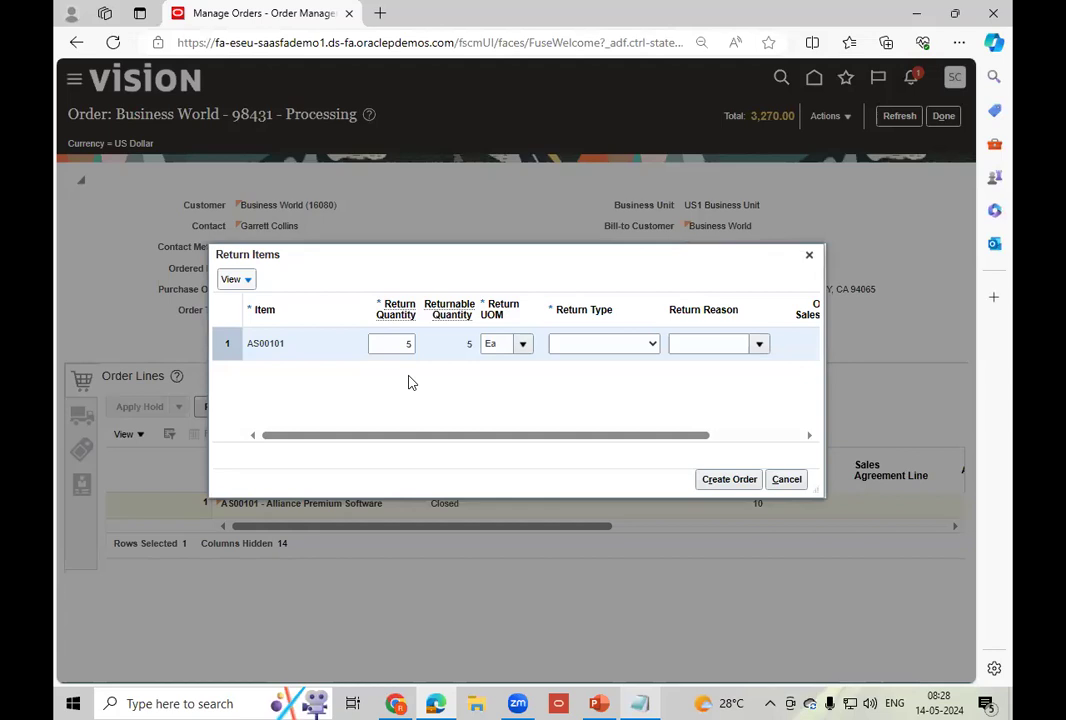
double_click(398, 345)
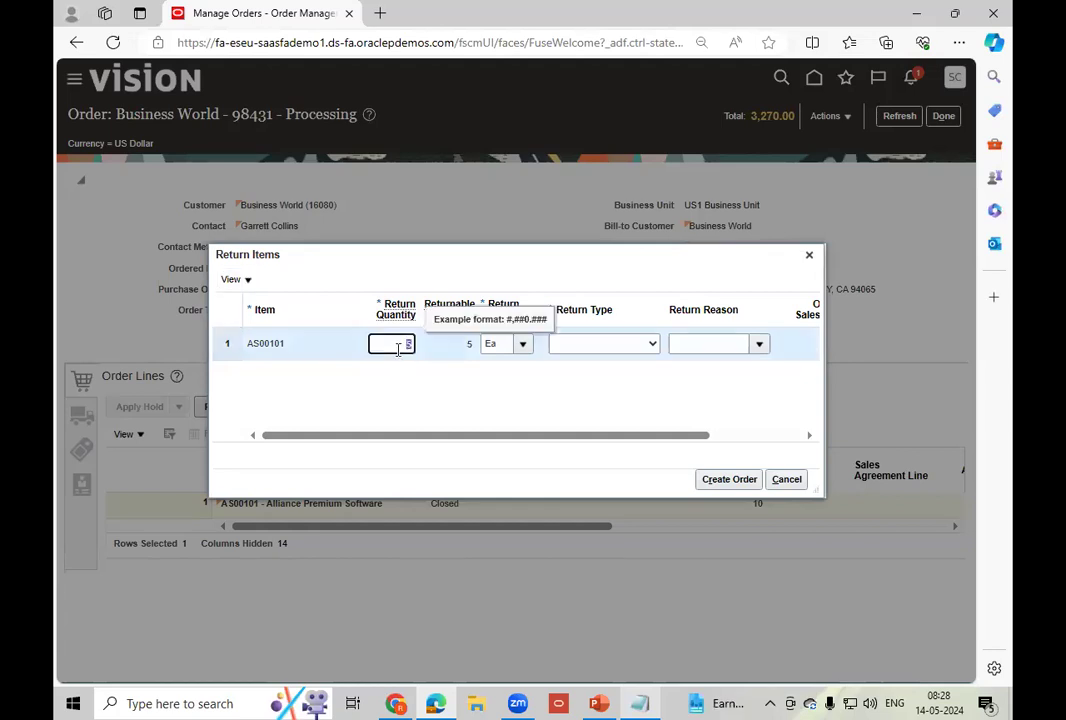
type("2")
key("Tab")
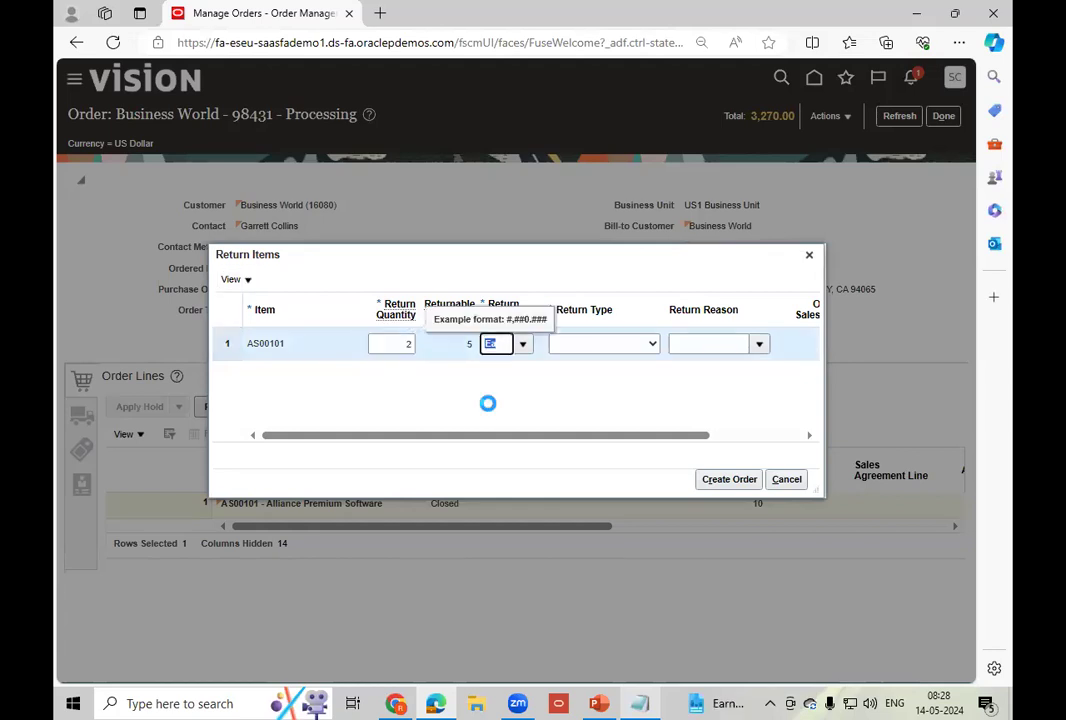
left_click(650, 344)
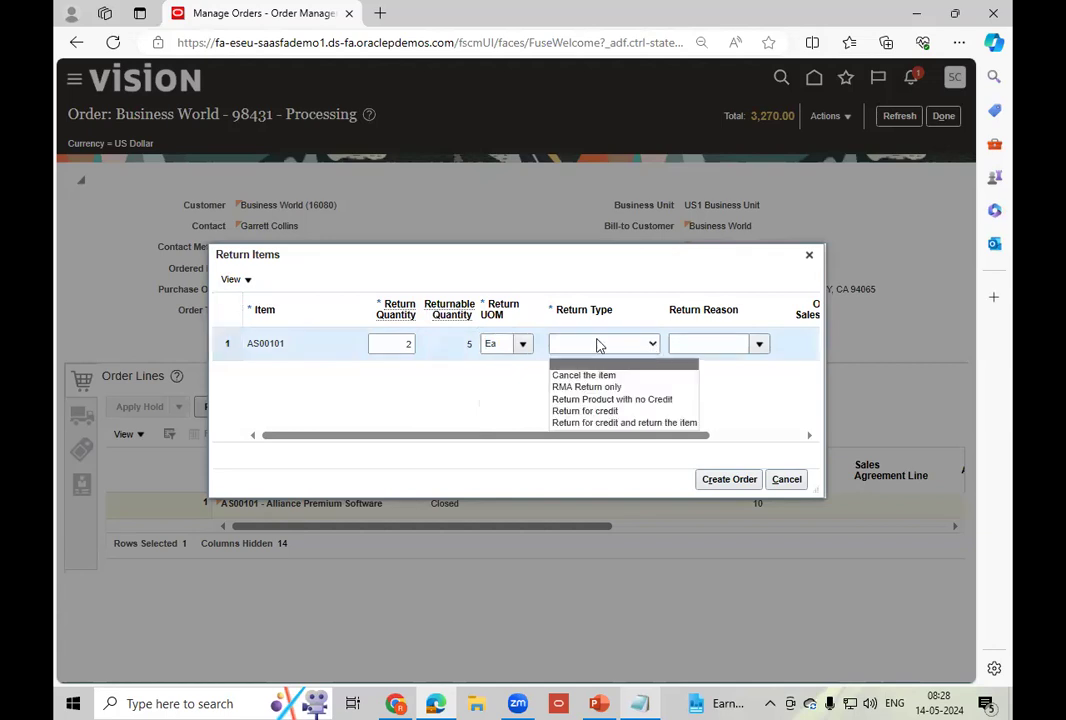
left_click(603, 412)
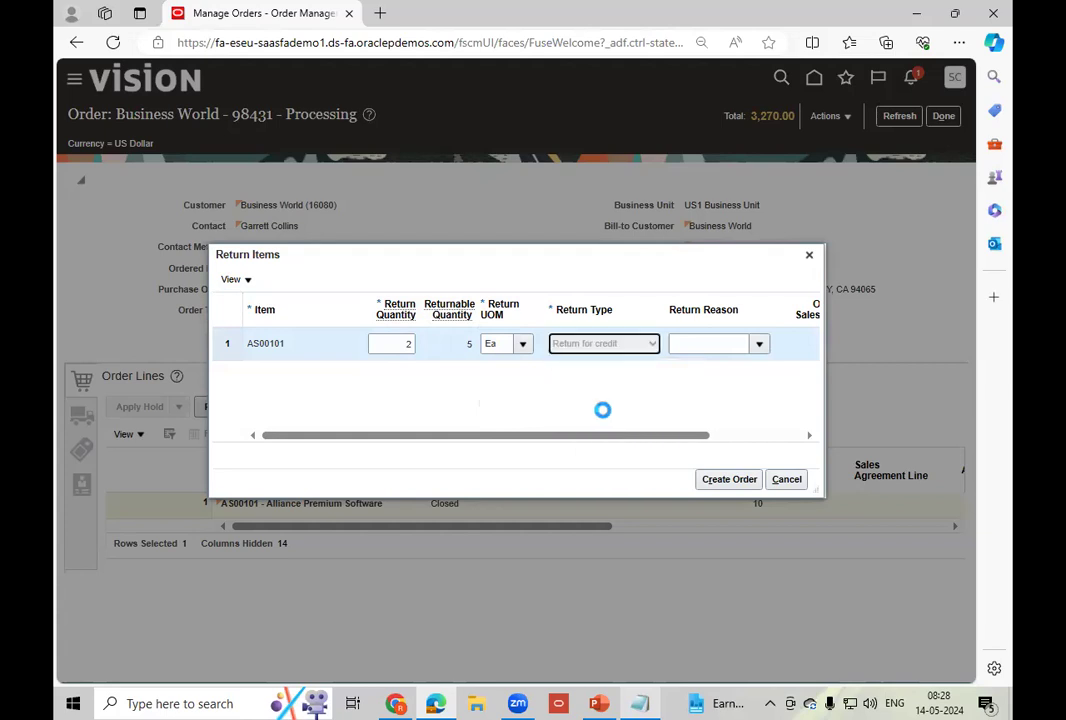
left_click(730, 479)
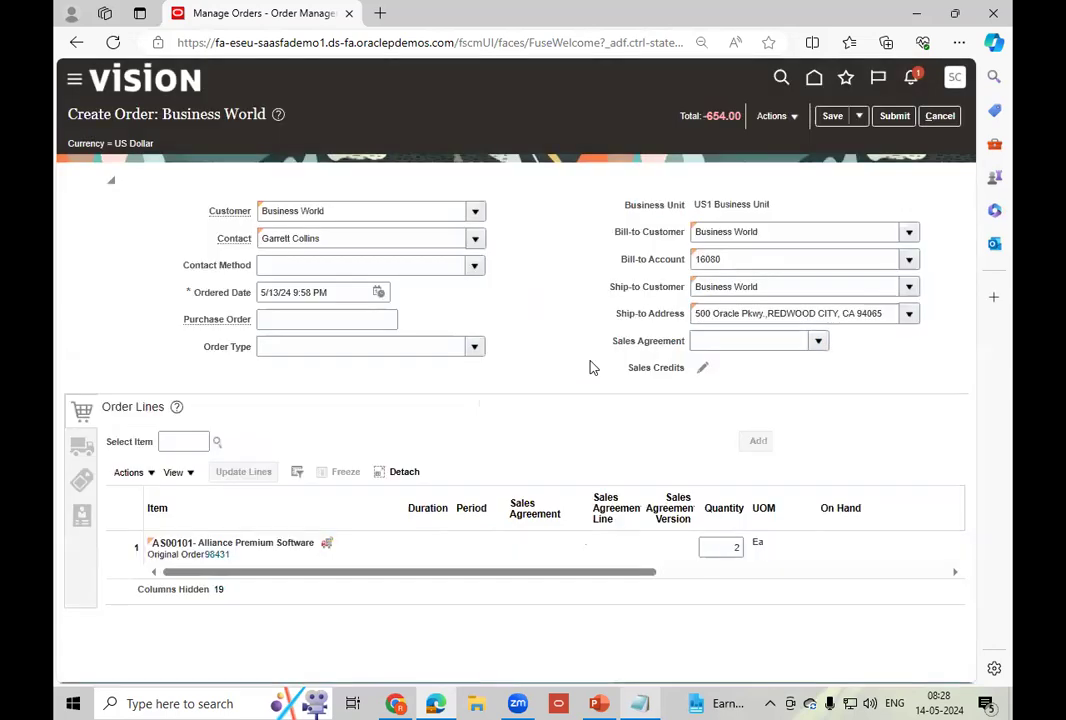
left_click(832, 116)
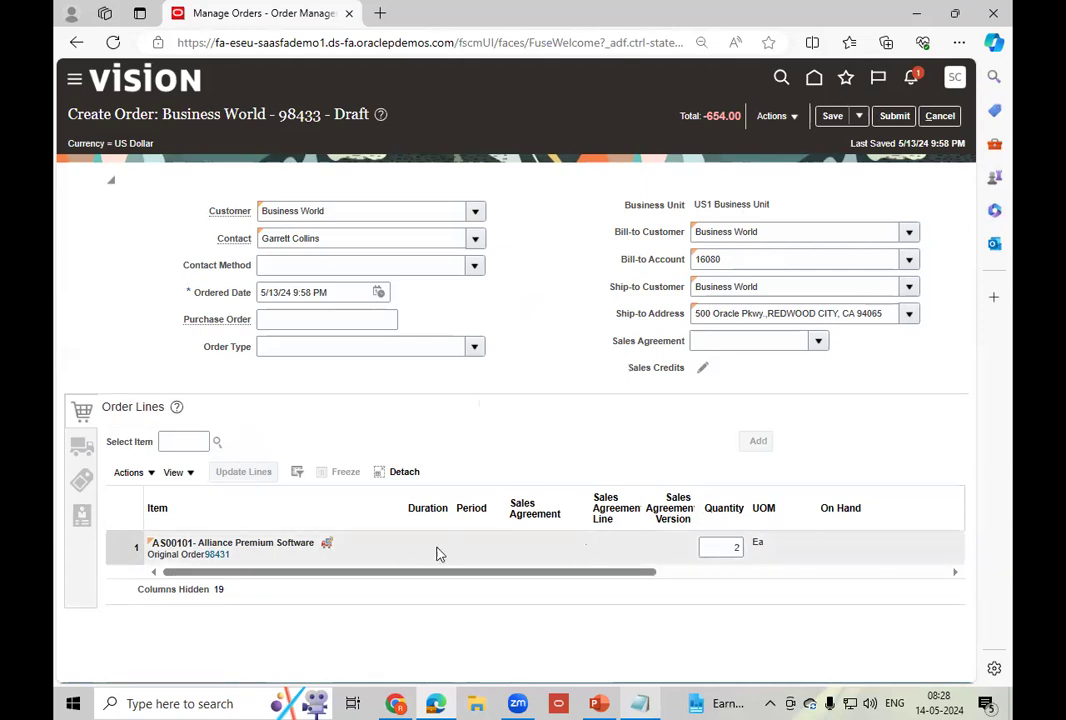
left_click(899, 122)
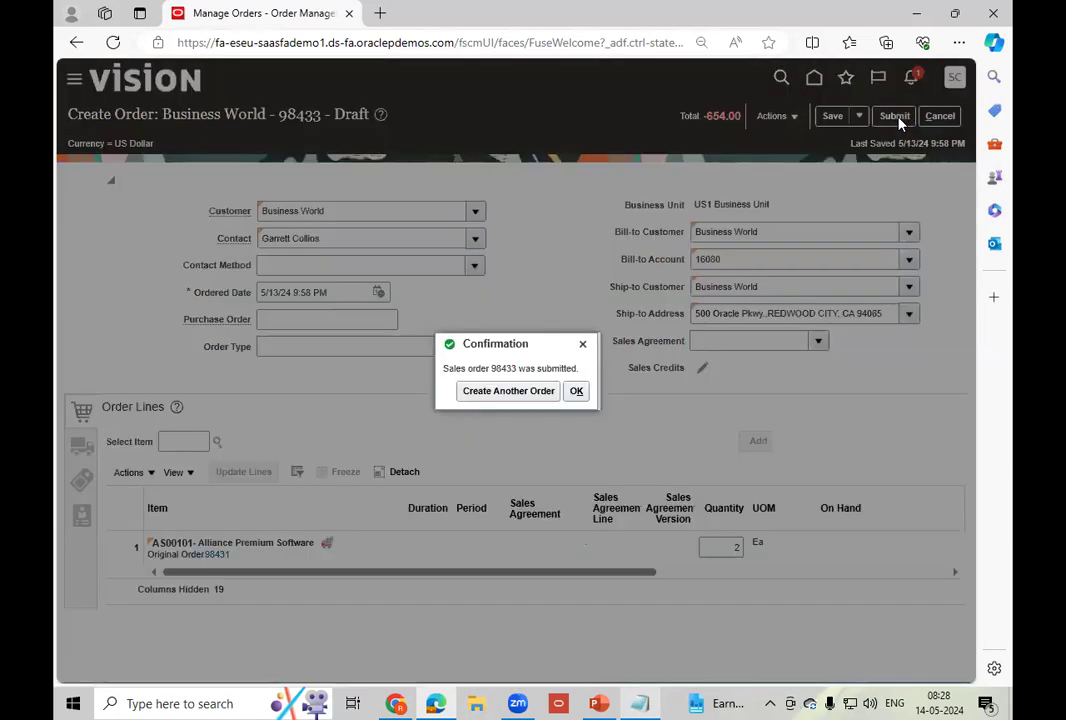
- Record the submitted return order's number on a new line at the end of the Notepad list
double_click(511, 367)
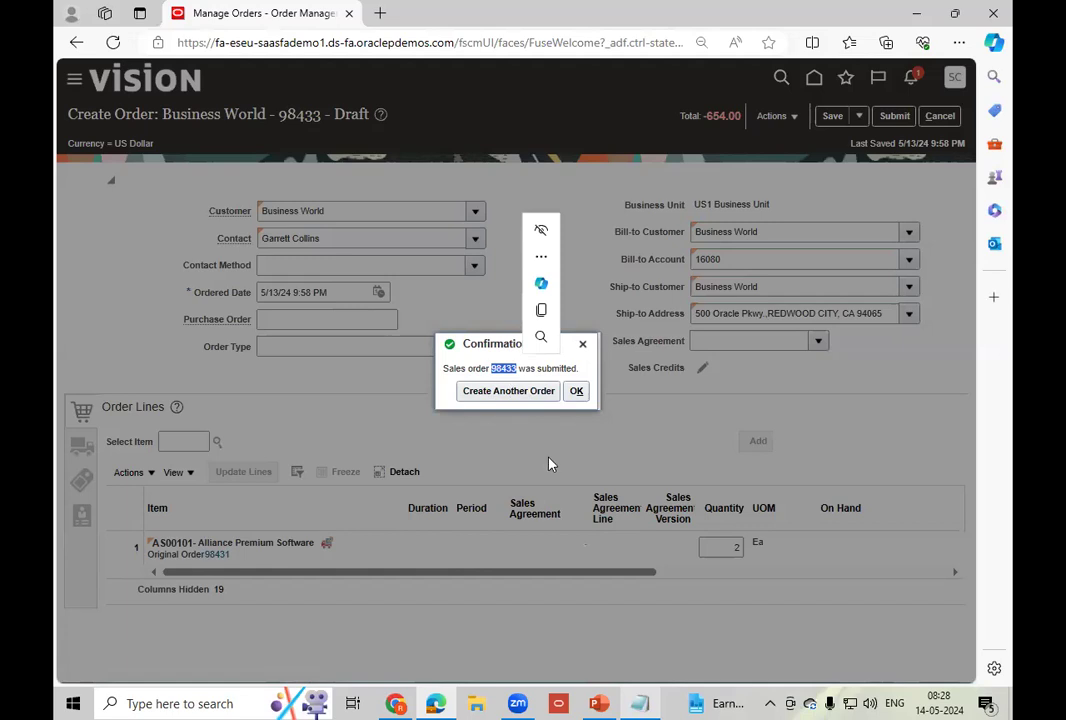
left_click(641, 704)
left_click(278, 383)
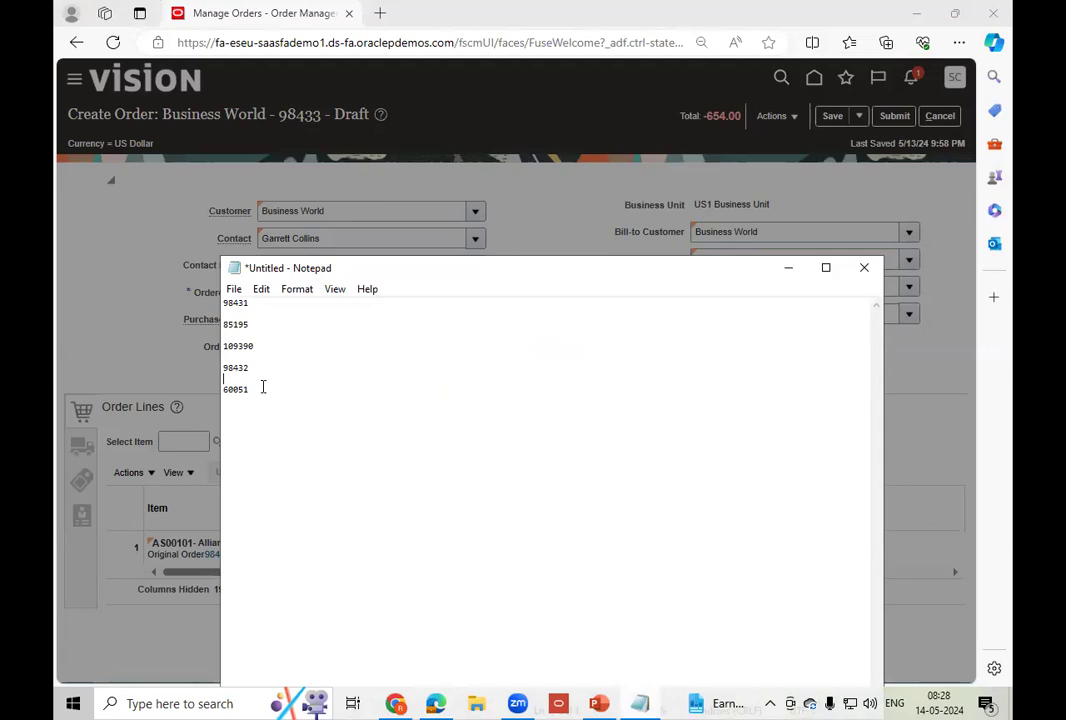
left_click(274, 386)
key("Return")
type("98433")
- Restore the default zoom of the Notepad text
scroll(274, 388, "down", 4)
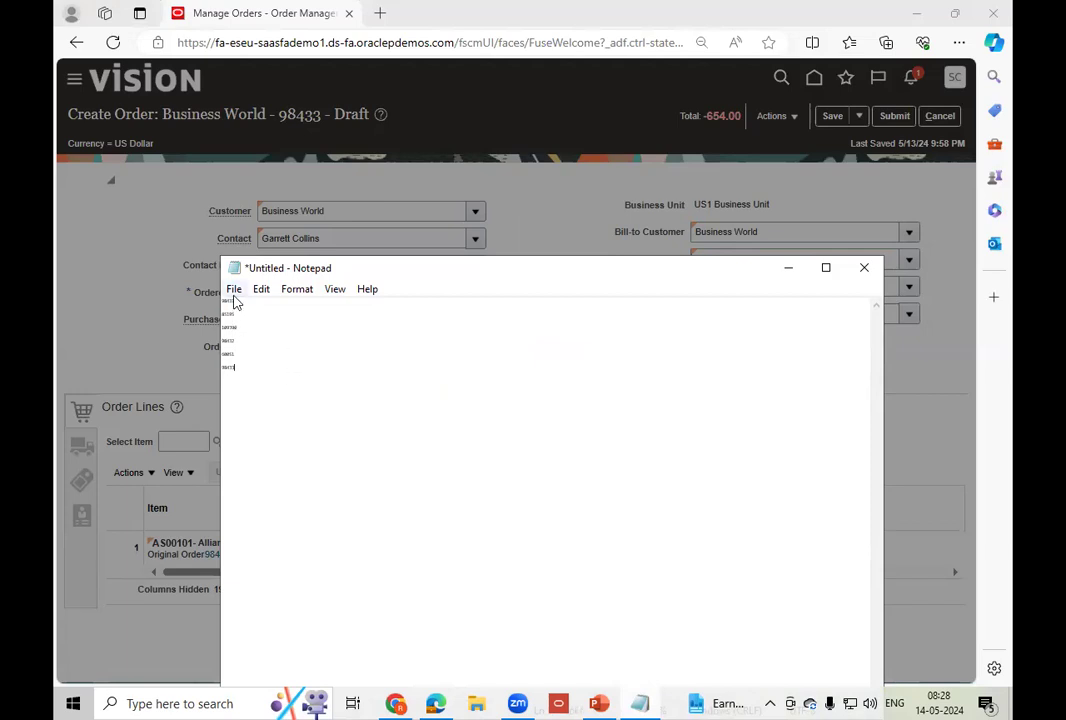
left_click(333, 289)
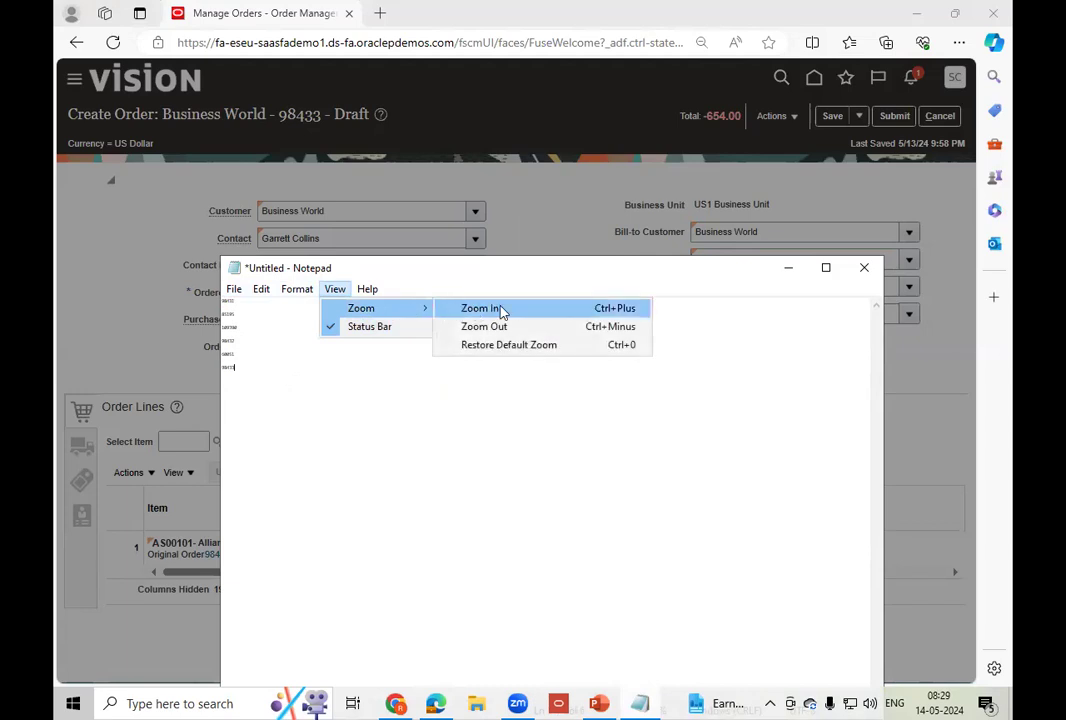
left_click(507, 328)
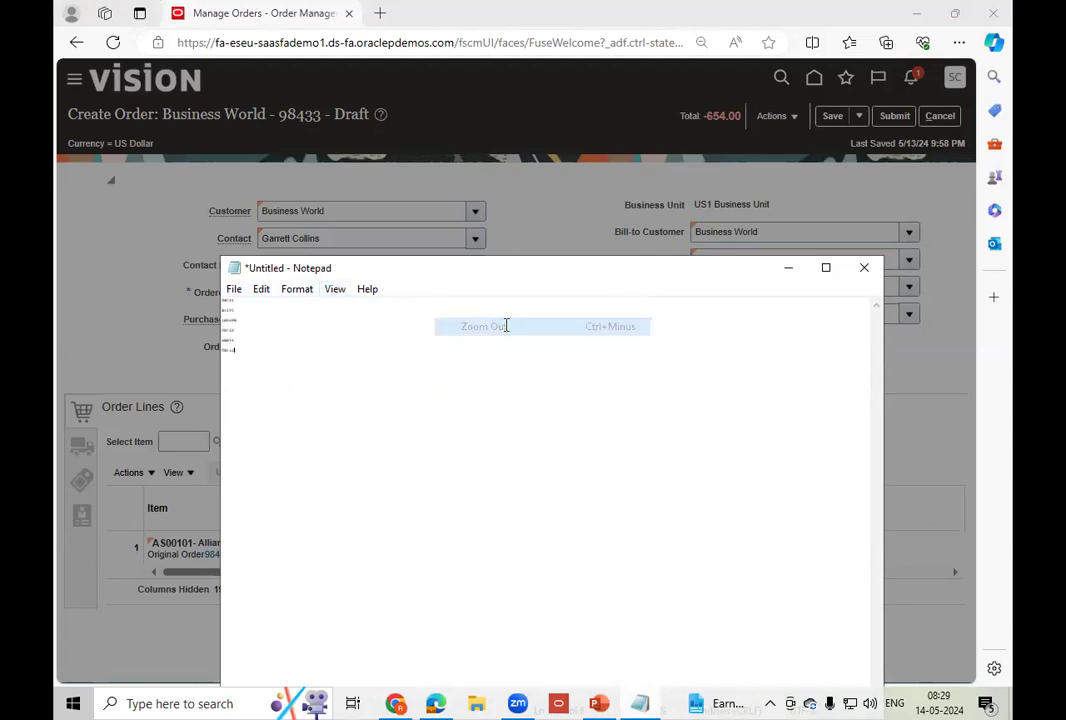
left_click(336, 290)
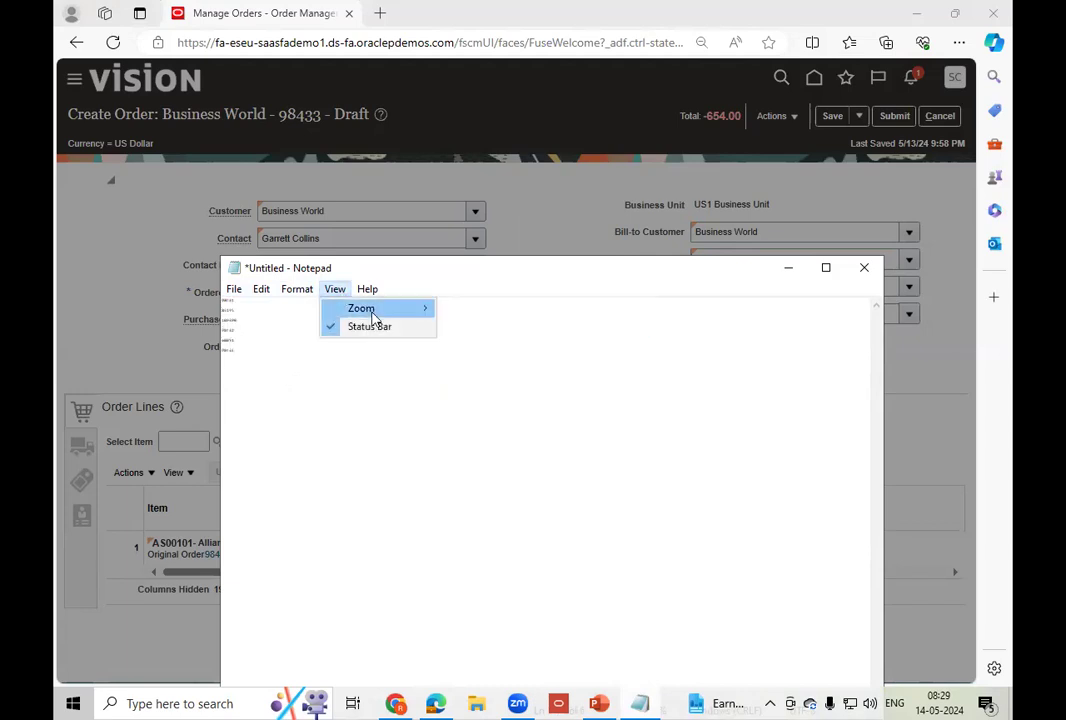
mouse_move(393, 311)
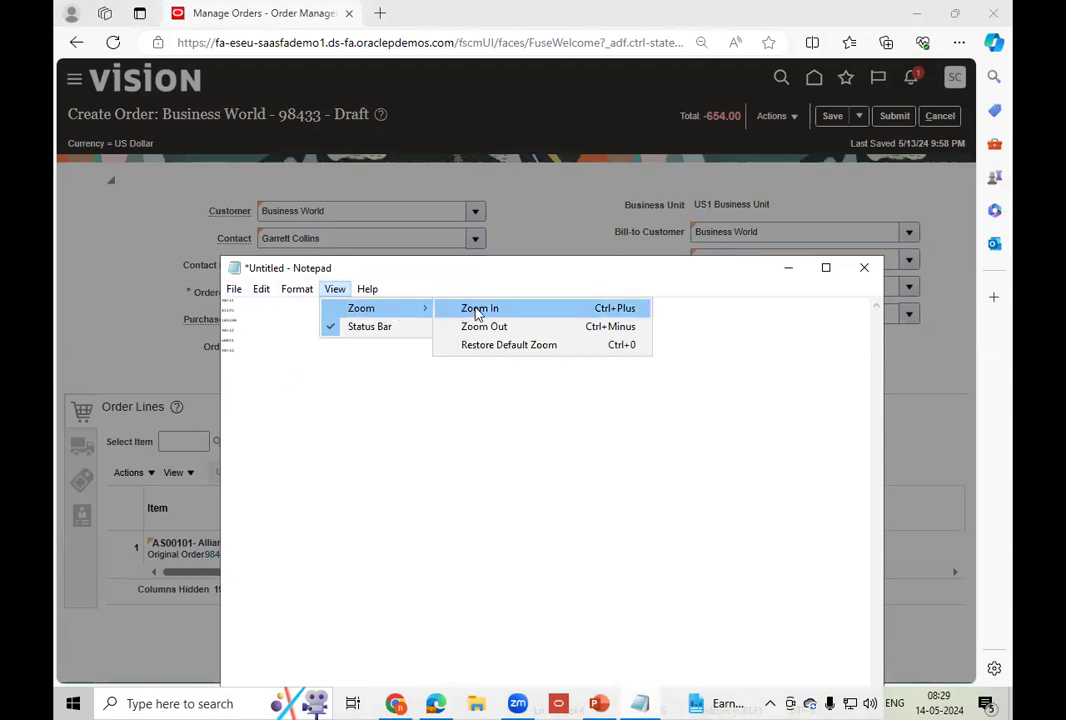
left_click(493, 345)
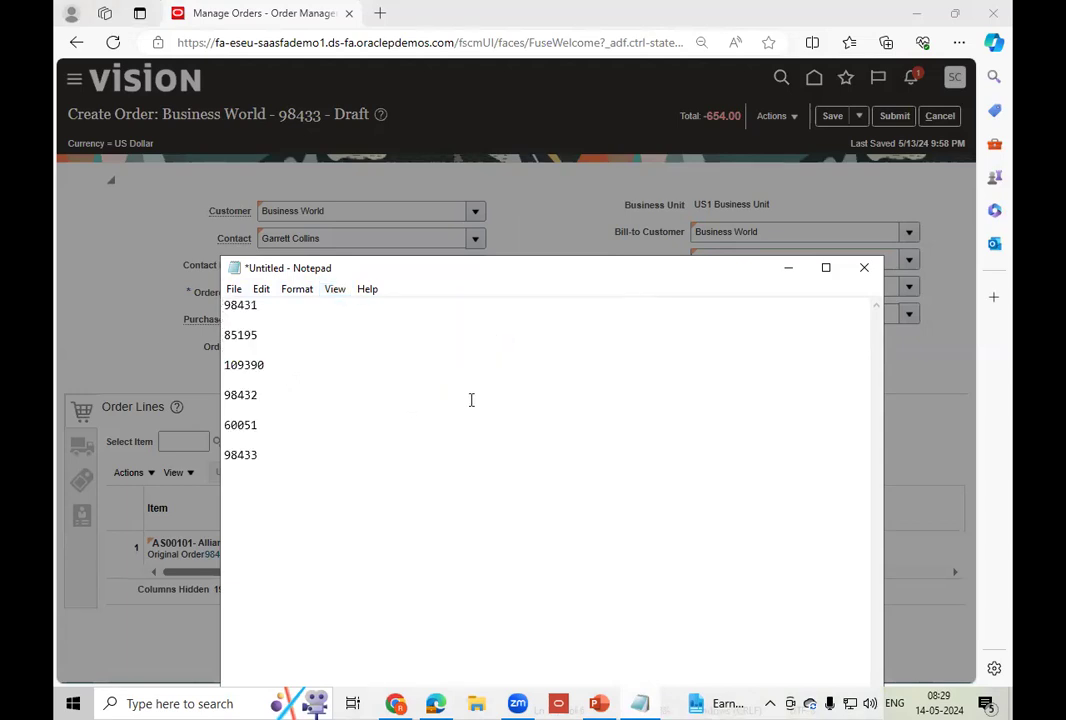
- Put Notepad away, acknowledge the order submission and refresh the new return order to check its line status
left_click(788, 268)
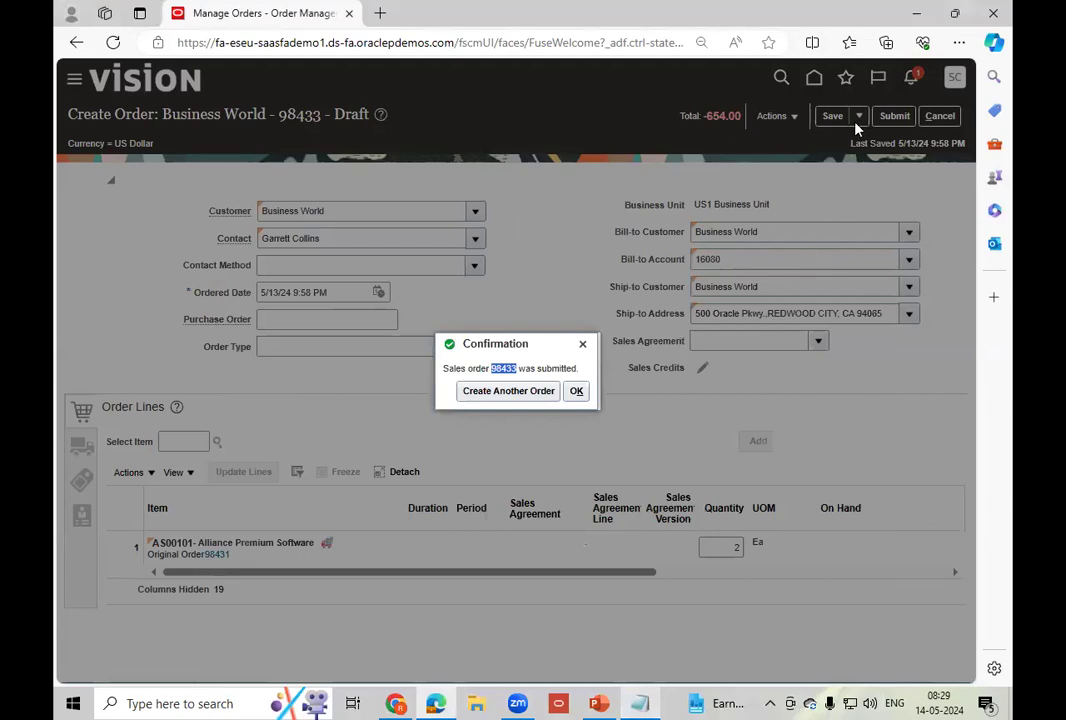
left_click(578, 392)
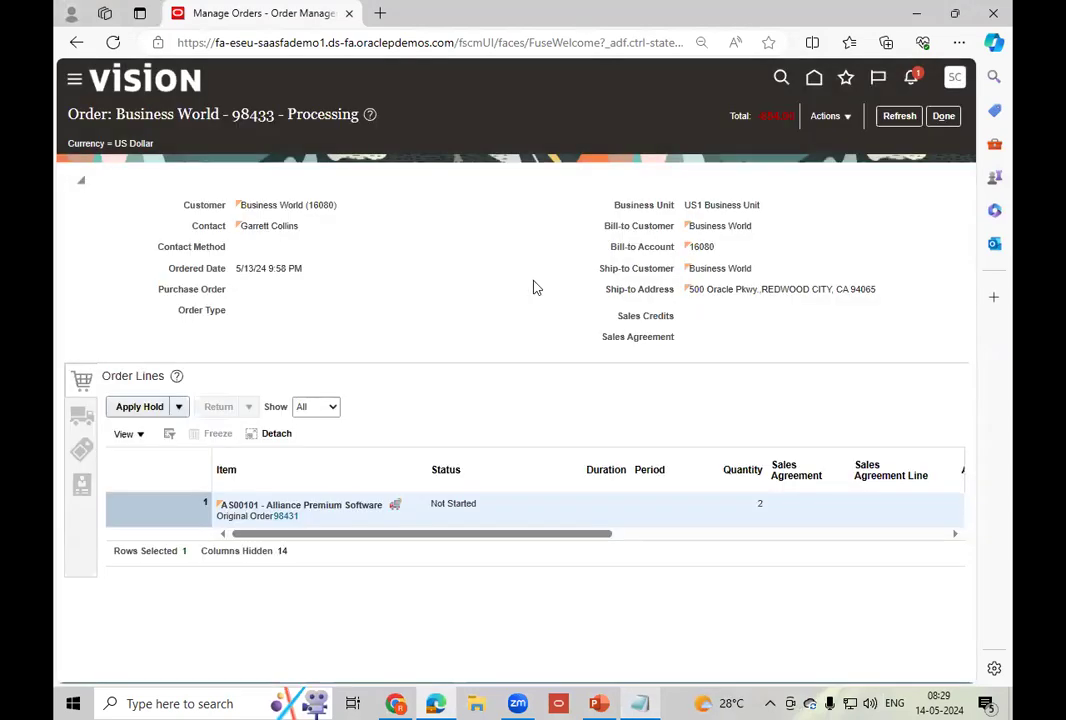
left_click(905, 121)
left_click(905, 121)
left_click(905, 121)
left_click(899, 116)
- Leave the return order and reopen the original sales order by searching for its number copied from Notepad
left_click(943, 116)
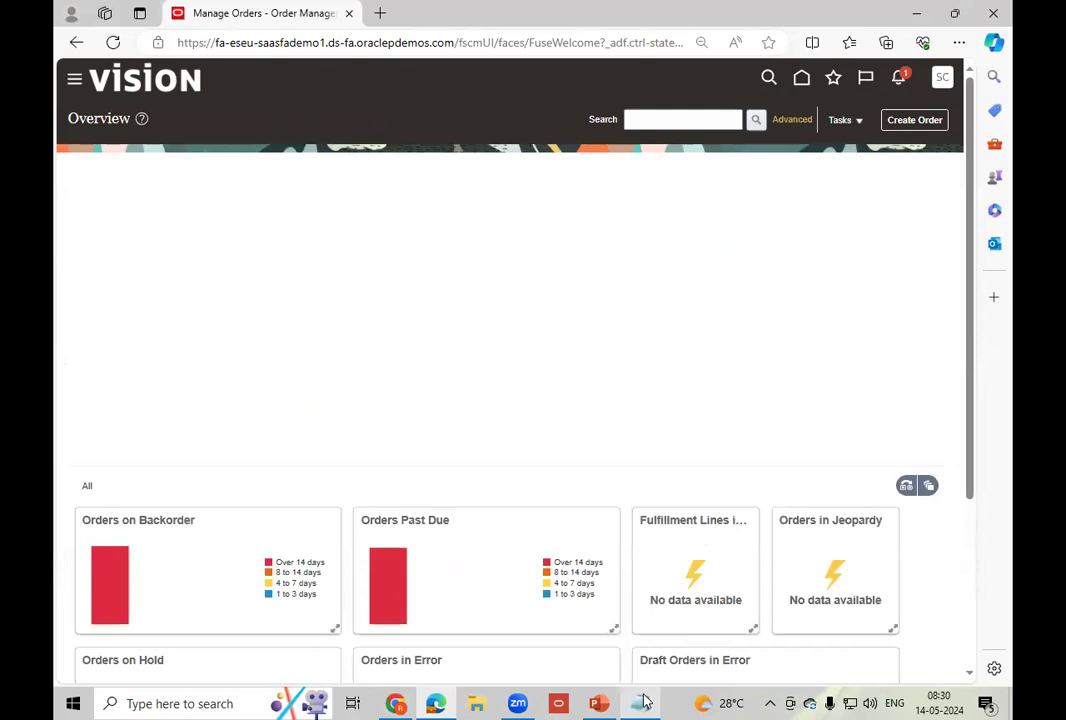
left_click(641, 703)
double_click(245, 305)
key("ctrl+c")
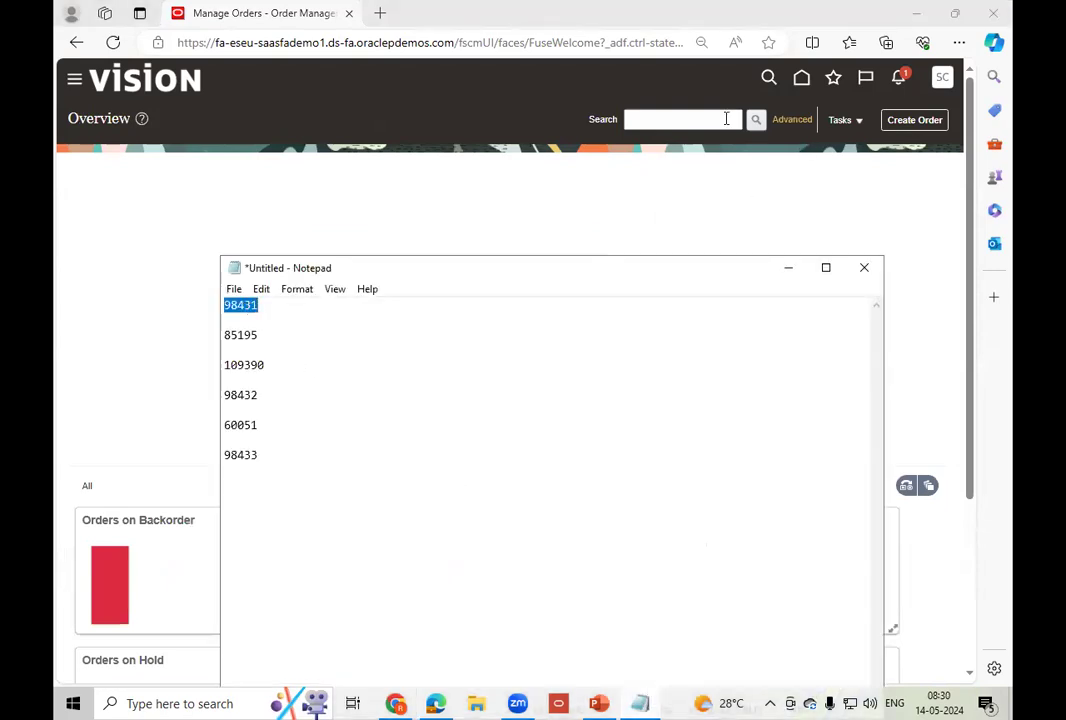
left_click(700, 119)
key("ctrl+v")
left_click(756, 119)
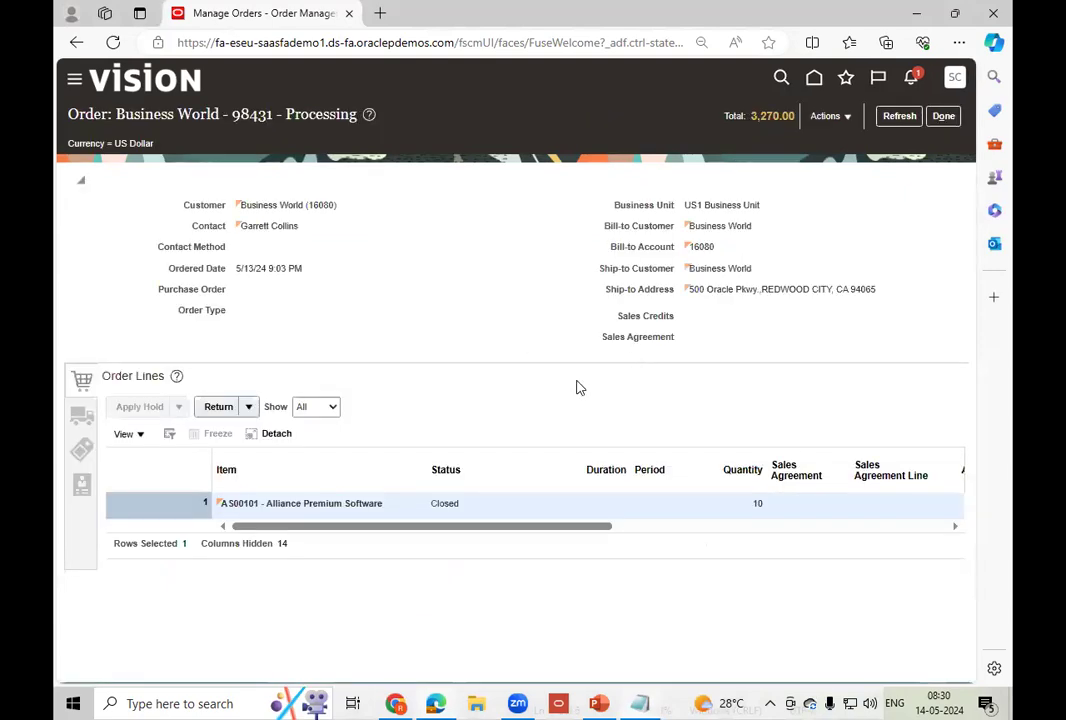
- Create a return order for 1 Ea of item AS00101 with the return type Return Product with no Credit
left_click(218, 406)
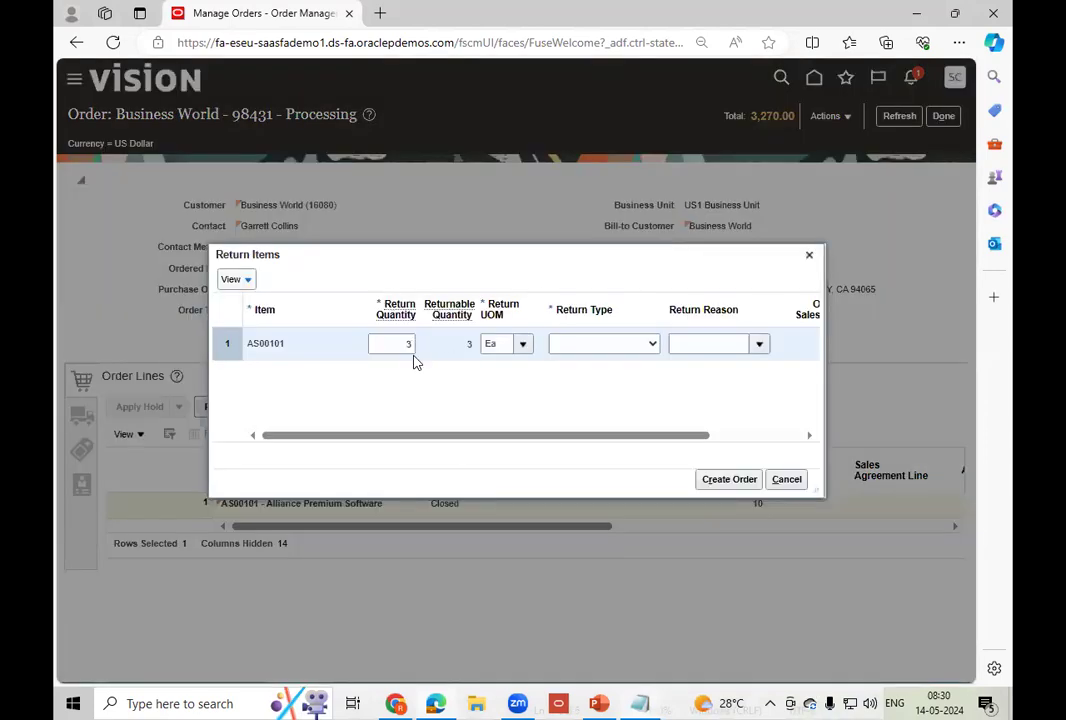
left_click(407, 343)
key("BackSpace")
type("1")
key("Tab")
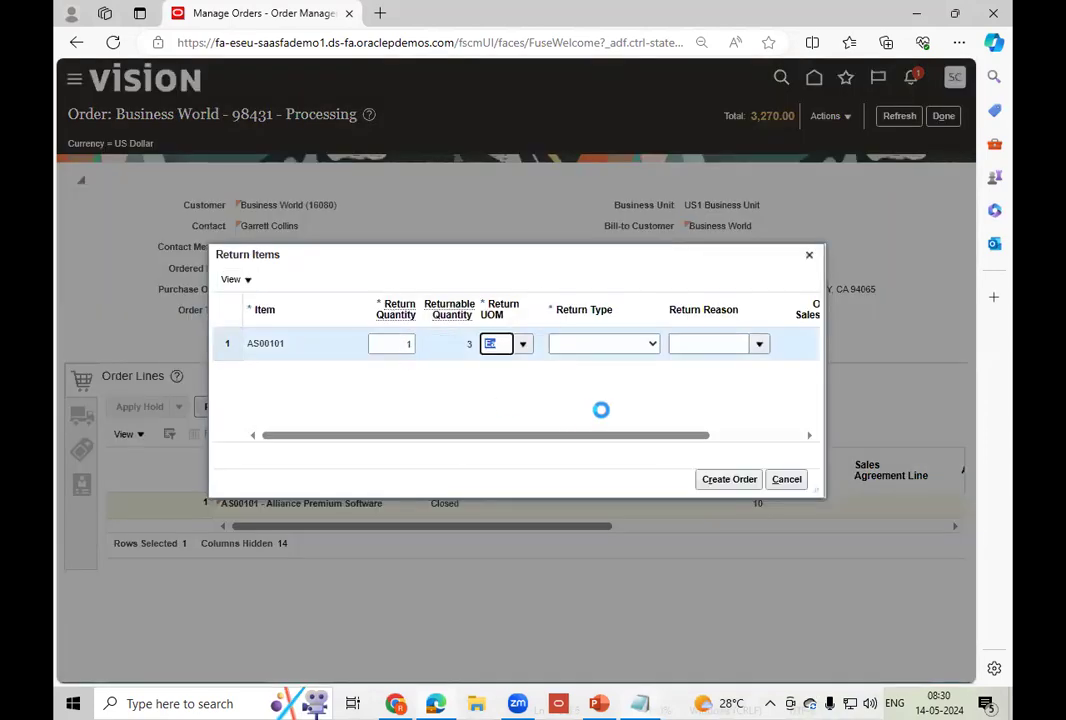
left_click(651, 349)
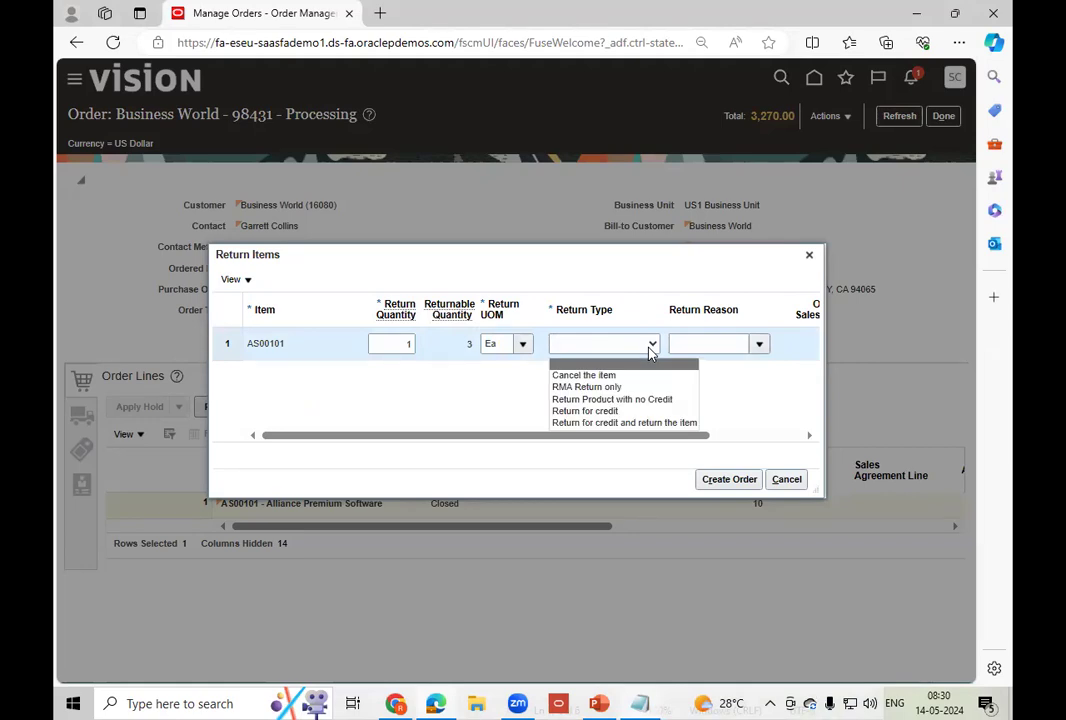
left_click(640, 399)
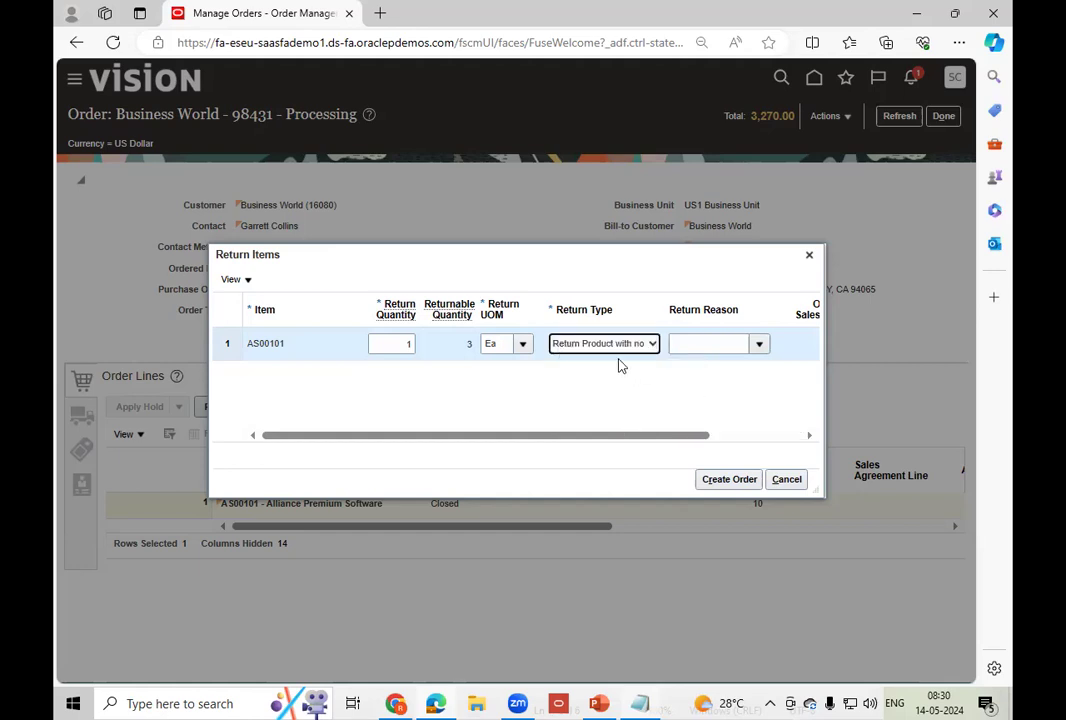
left_click(729, 479)
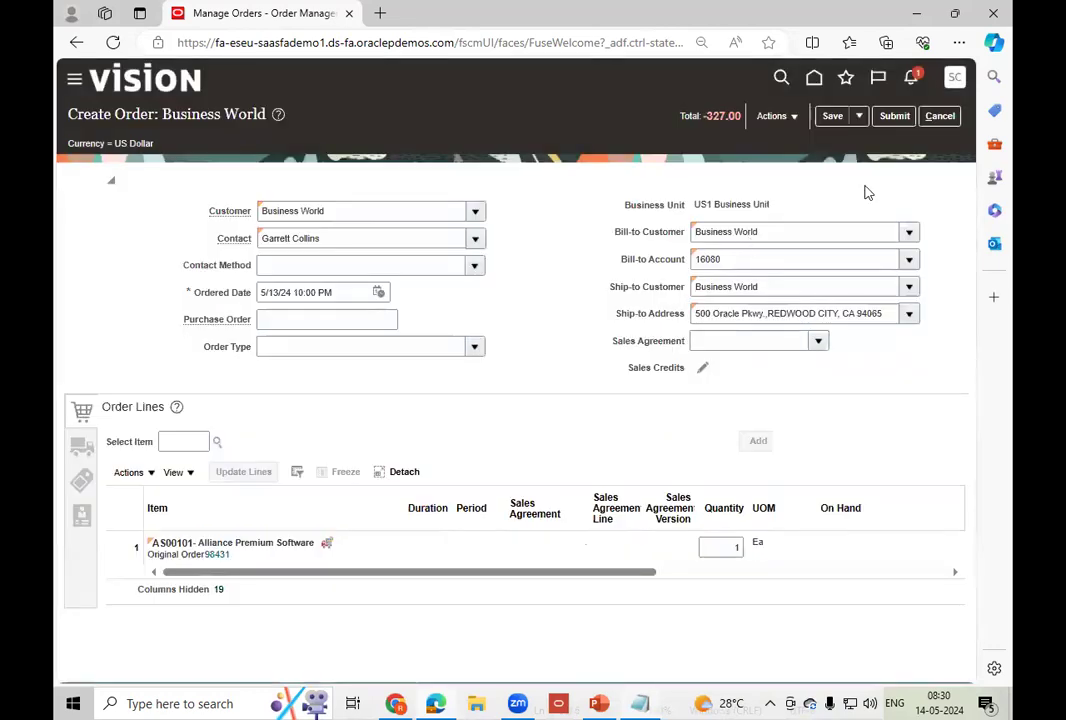
- Submit the return order and record its order number on a new line of the Notepad list
left_click(895, 116)
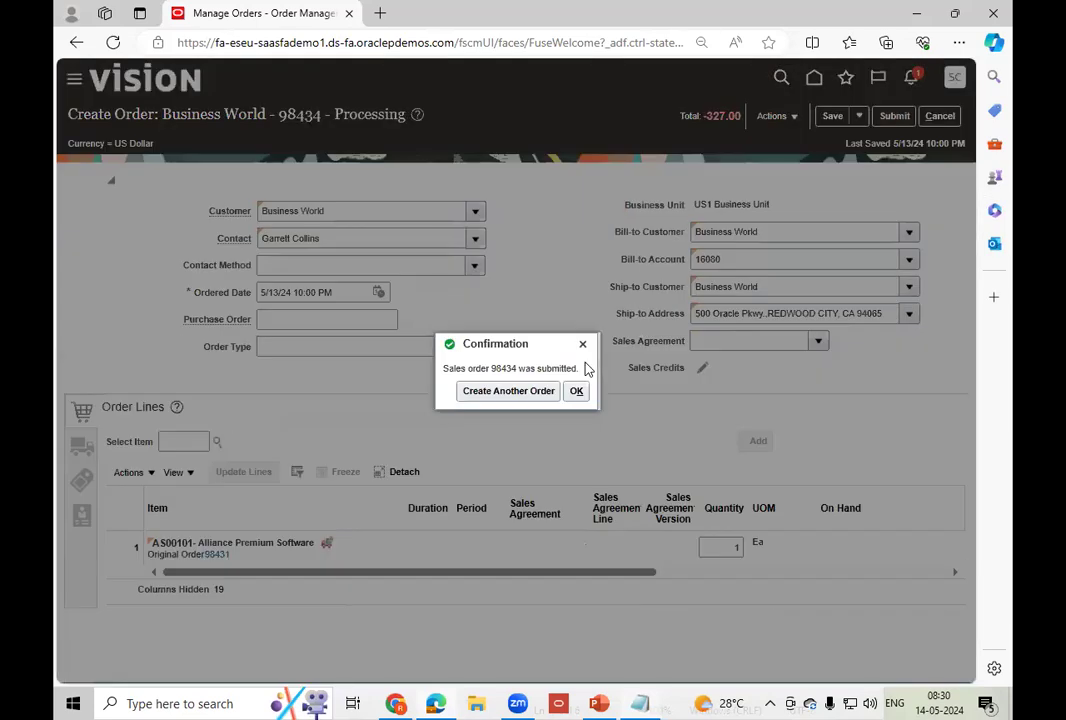
double_click(503, 369)
key("ctrl+c")
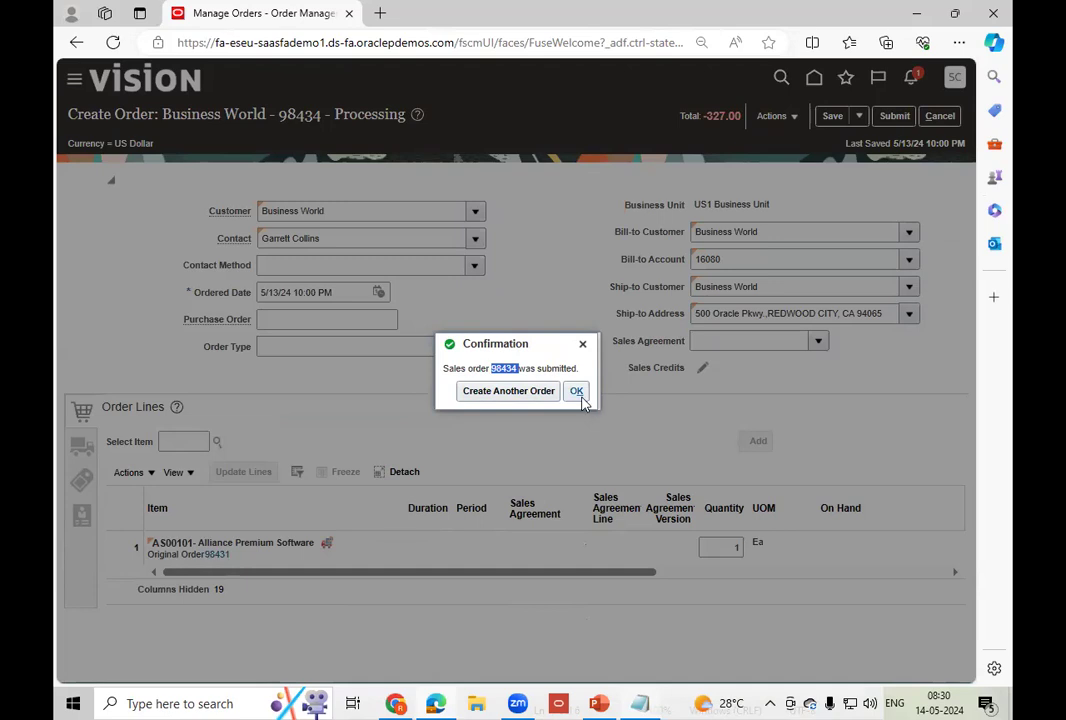
left_click(577, 392)
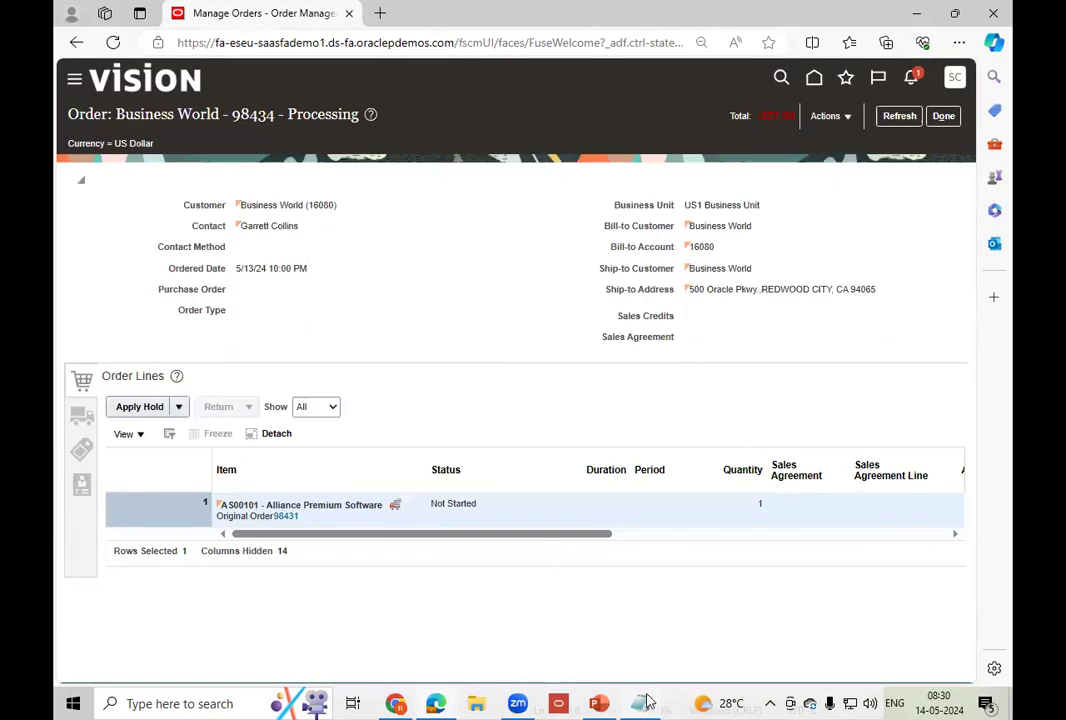
left_click(640, 704)
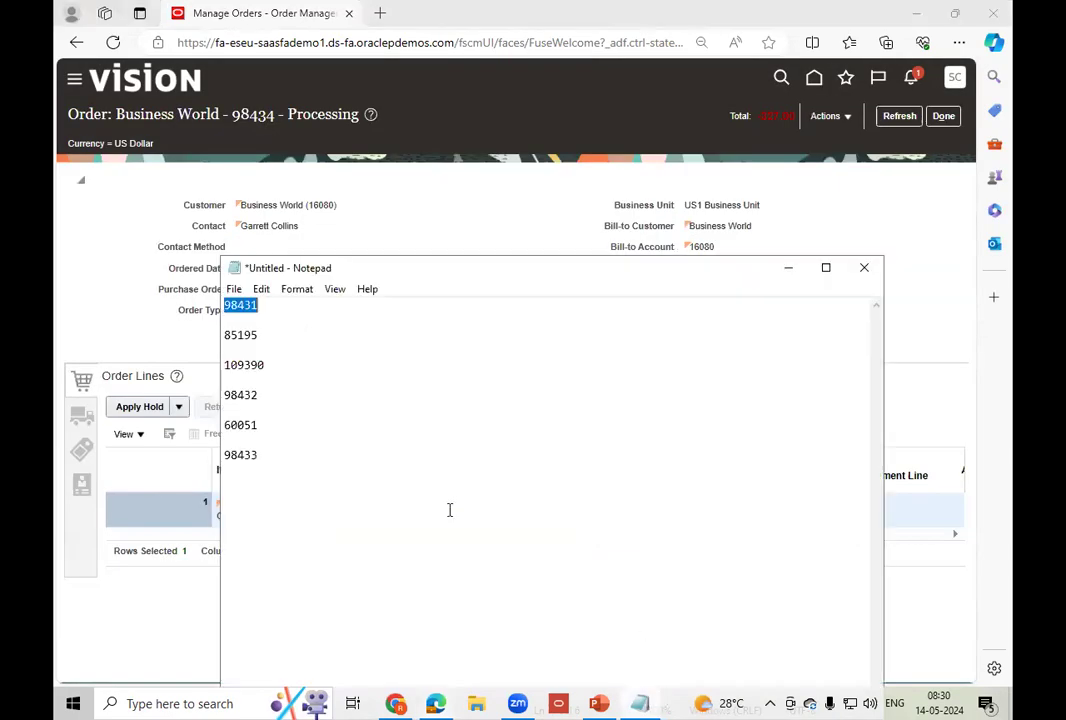
left_click(374, 462)
key("Return")
key("ctrl+v")
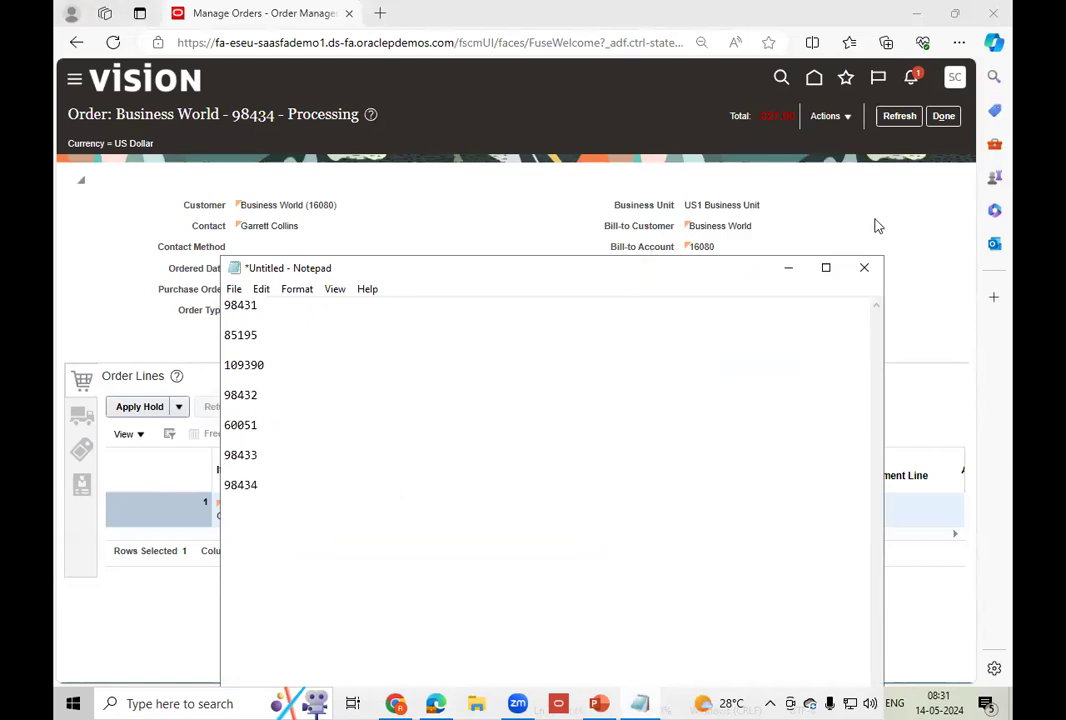
left_click(790, 268)
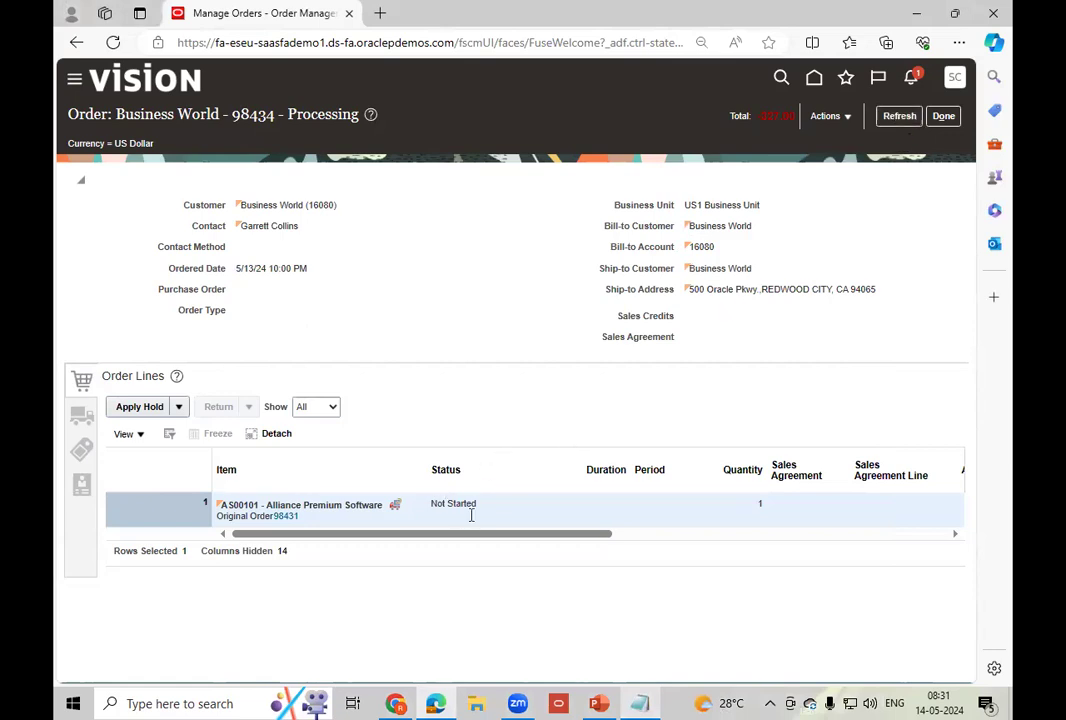
- Refresh the submitted return order repeatedly to check the status of its AS00101 line
left_click(887, 120)
left_click(900, 125)
left_click(901, 120)
left_click(900, 118)
left_click(900, 119)
left_click(900, 119)
- Leave the return order and open Receive Expected Shipments in Inventory Management for organization 002
left_click(814, 79)
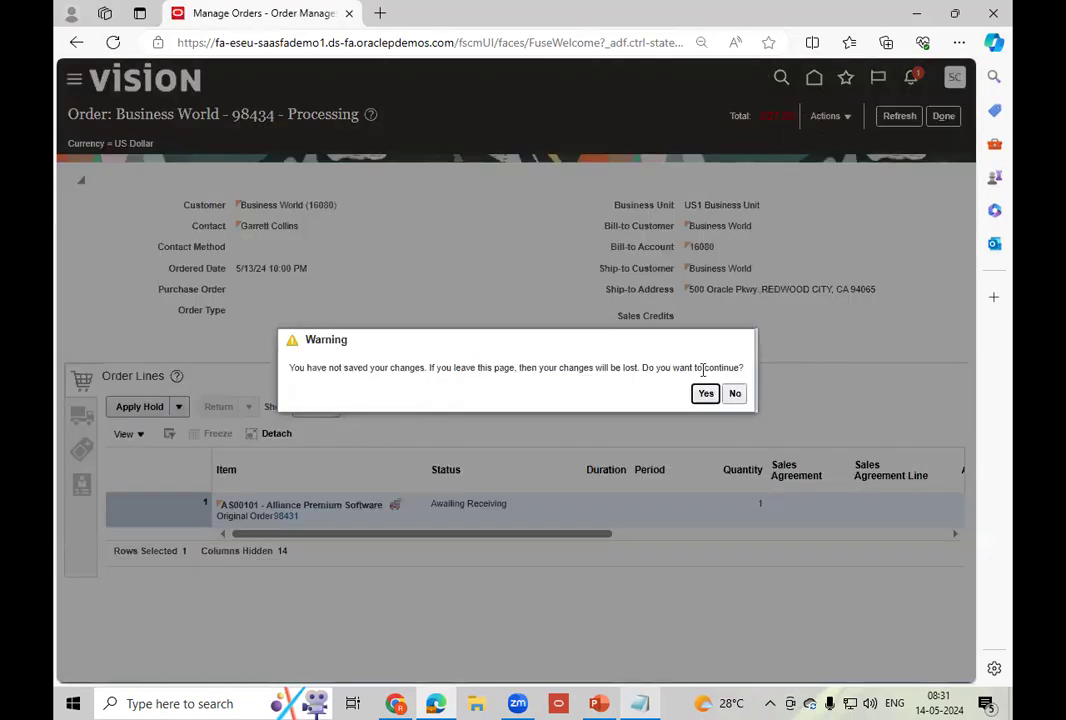
key("Return")
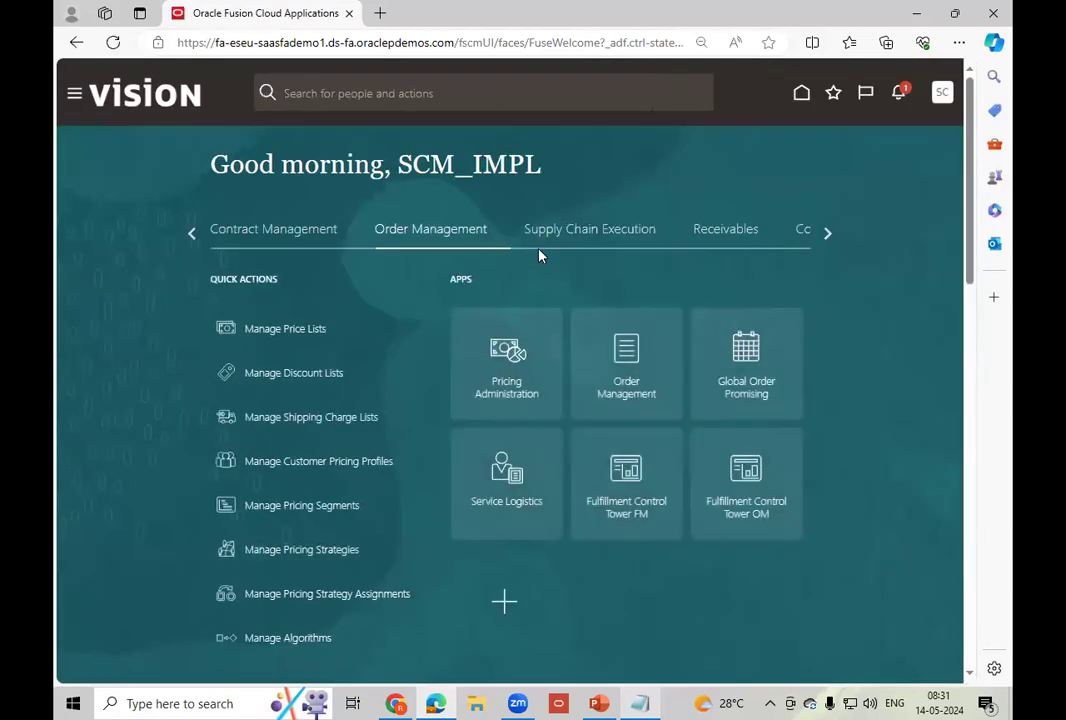
left_click(590, 230)
left_click(752, 514)
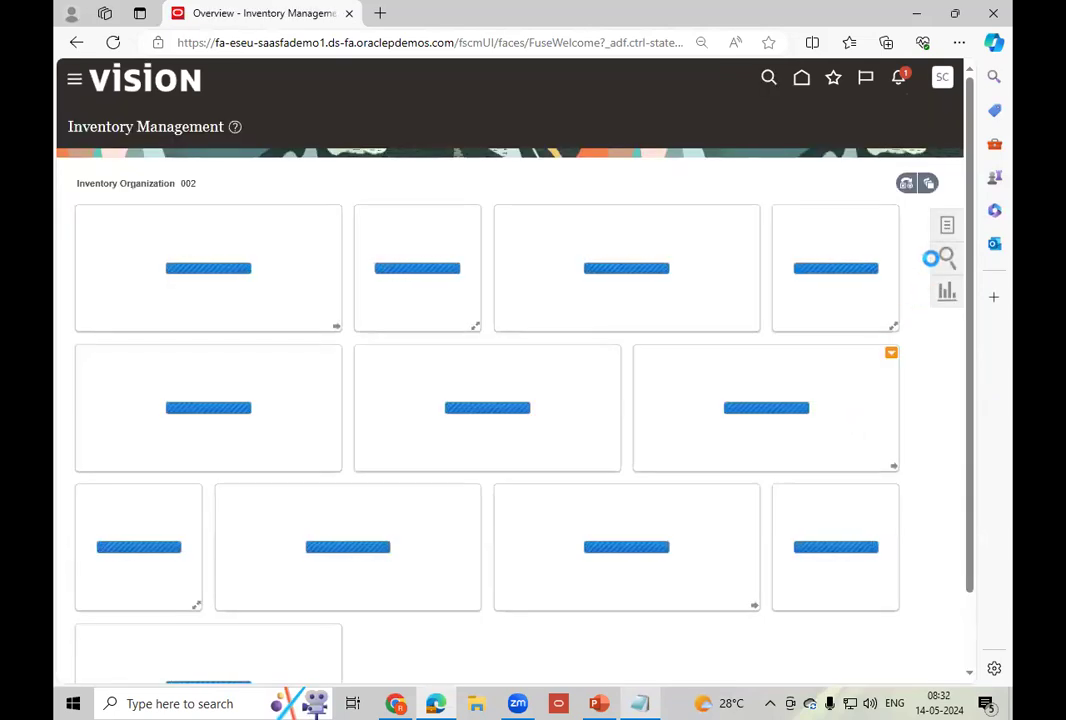
left_click(947, 228)
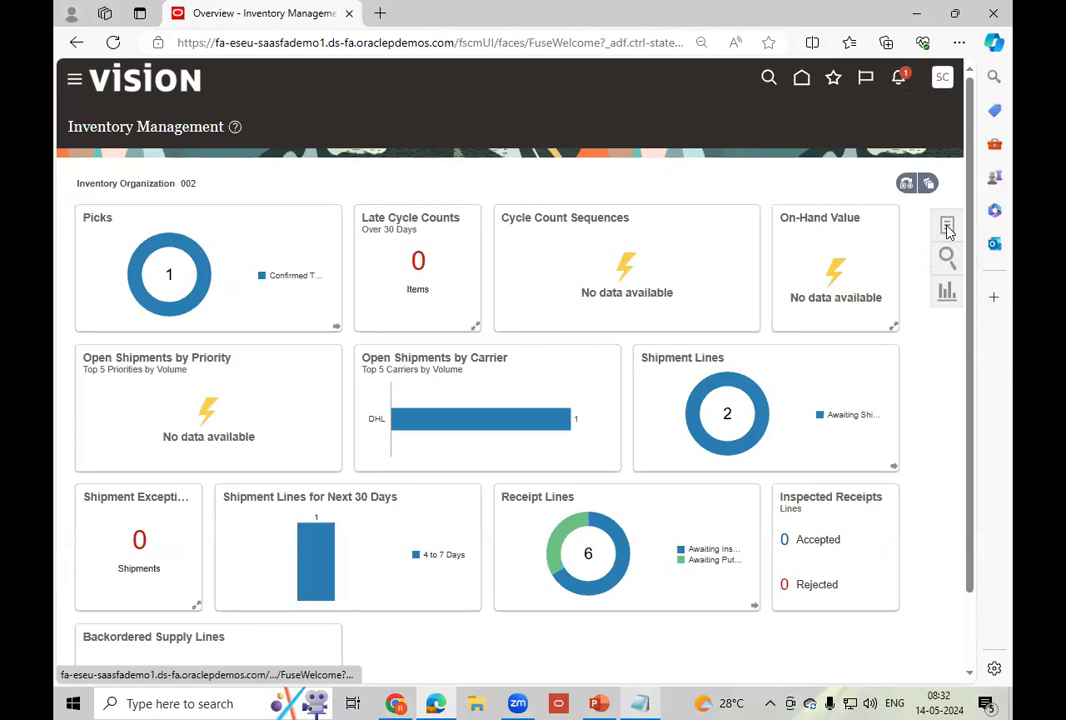
left_click(872, 148)
- Search the expected shipments by the new return order's RMA number and open the AS00101 line for receiving
left_click(651, 246)
type("98434")
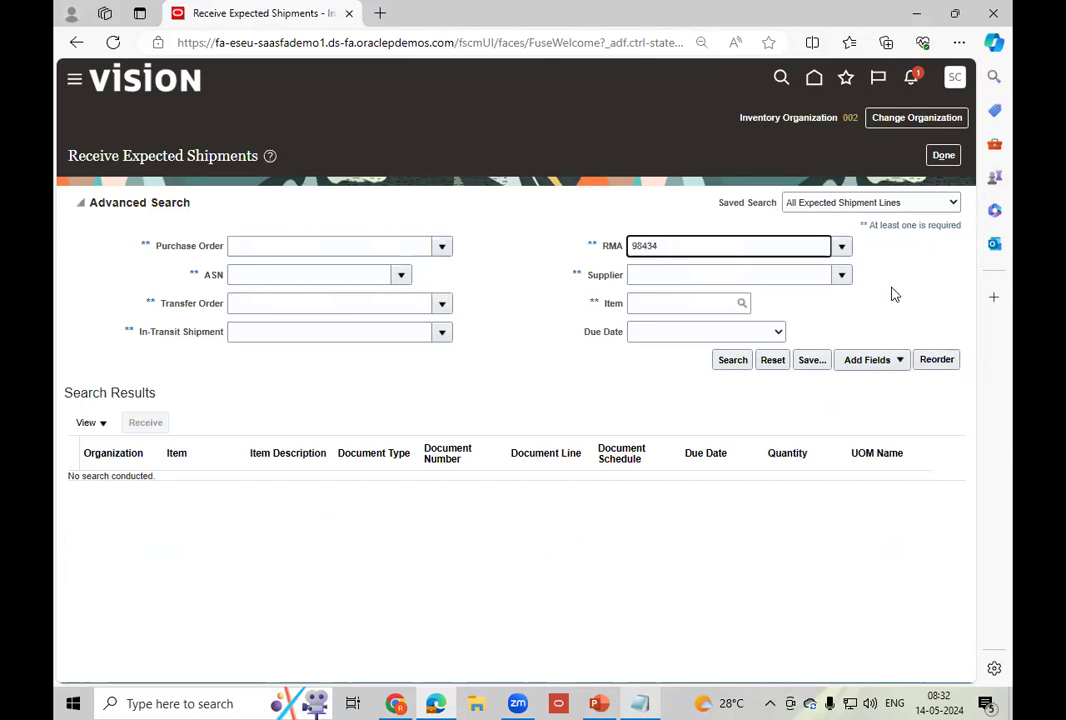
left_click(734, 362)
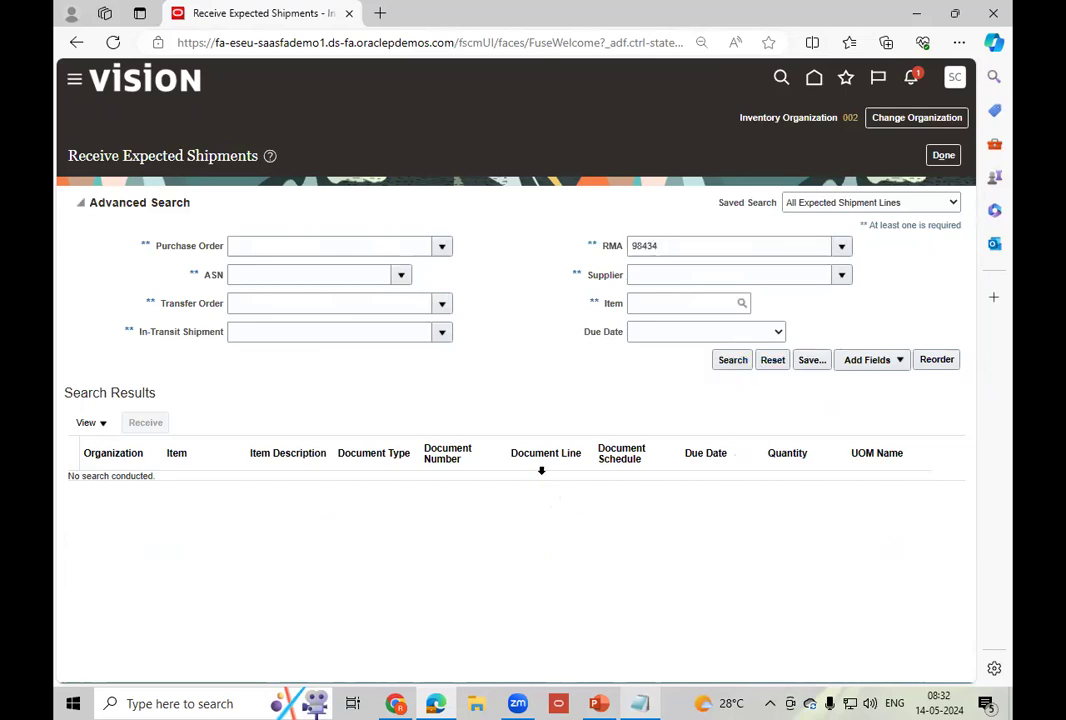
left_click(560, 328)
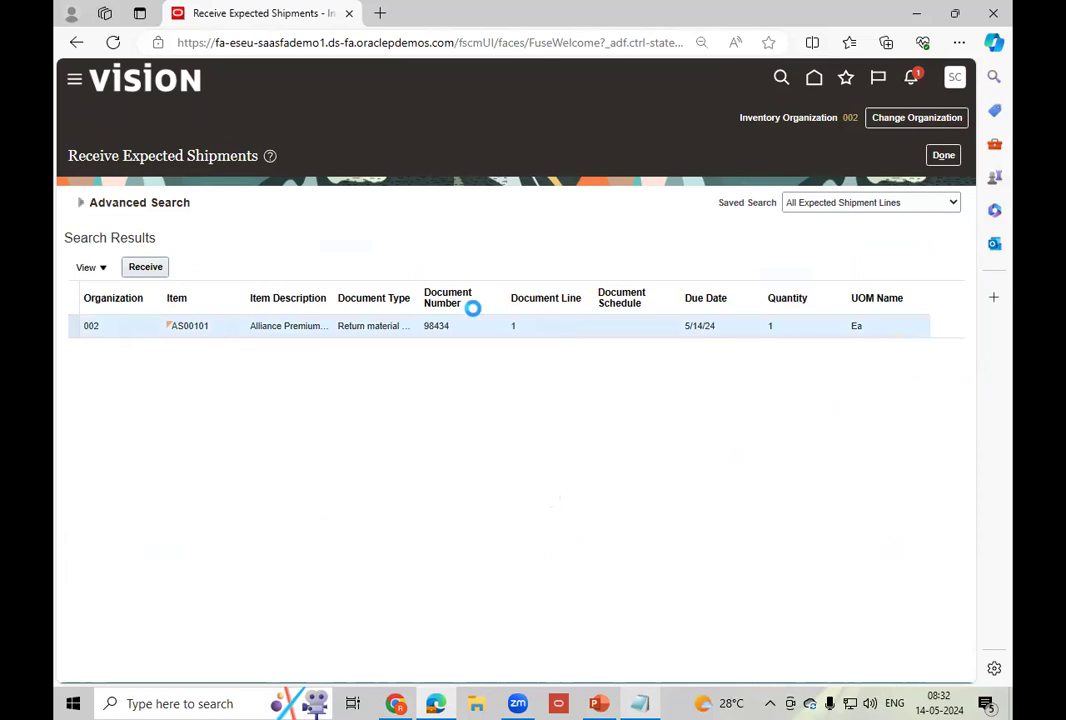
left_click(150, 270)
left_click(150, 270)
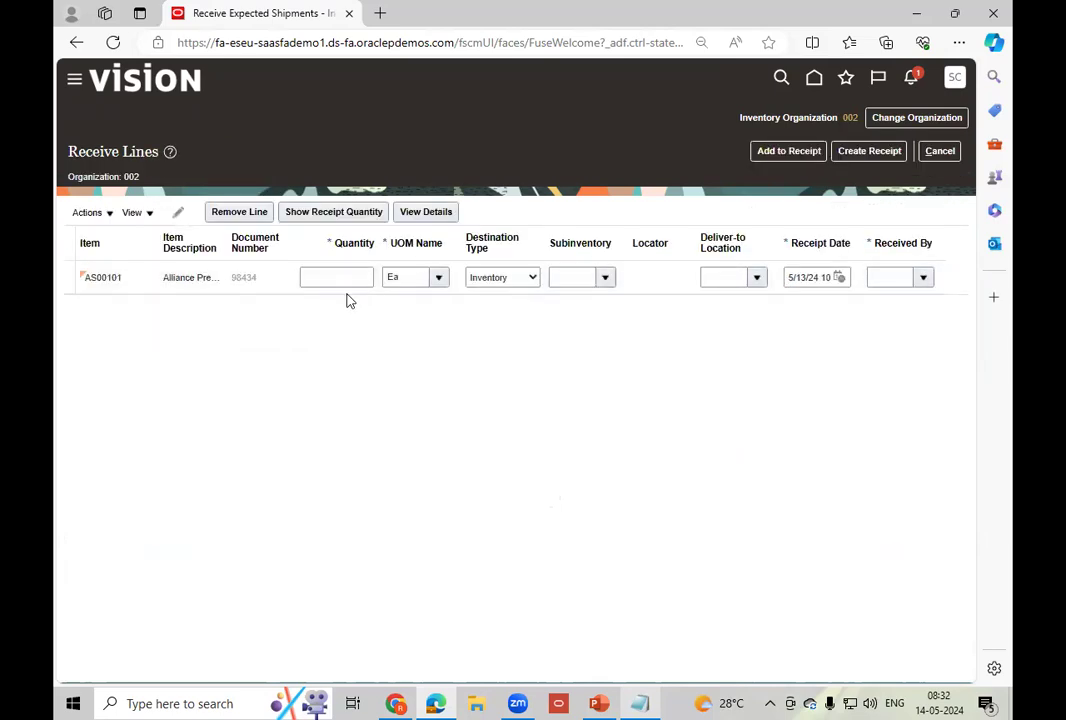
- Enter a received quantity of 1 for AS00101 and look up the receiving employee by surname for Received By
left_click(353, 278)
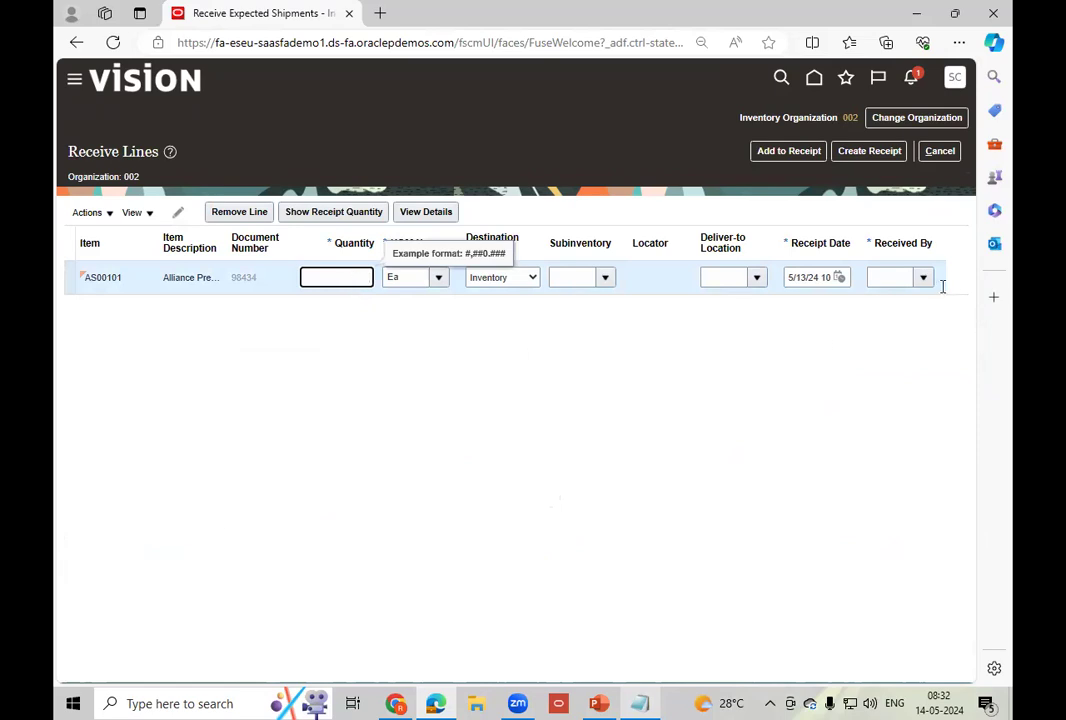
type("1")
key("Tab")
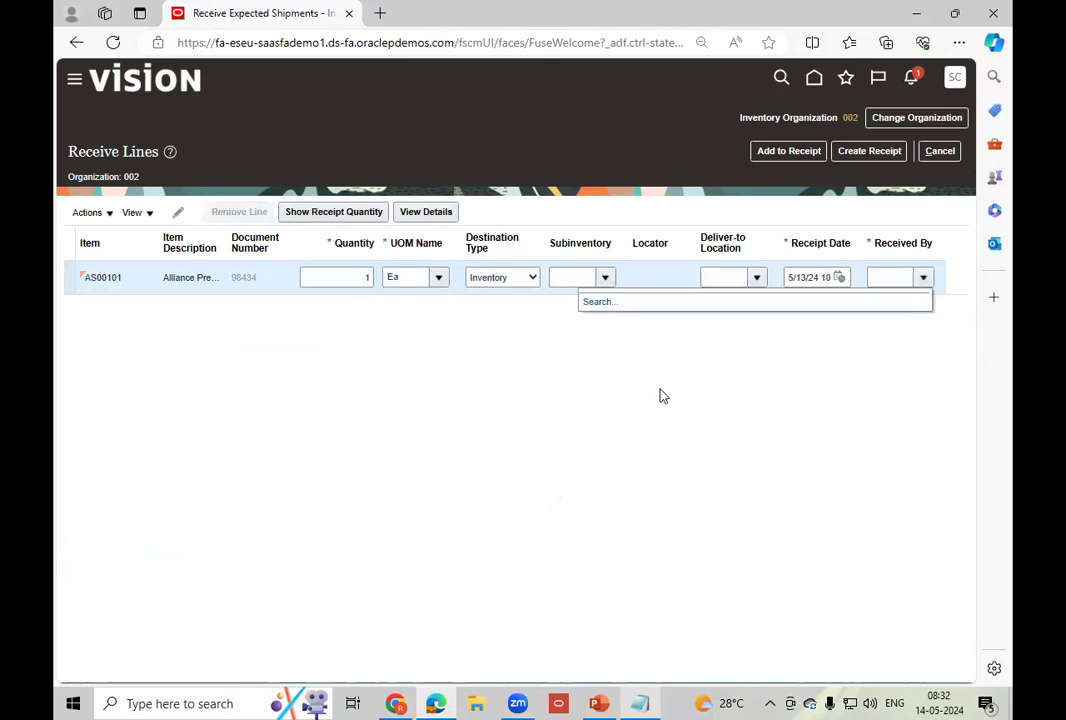
left_click(598, 304)
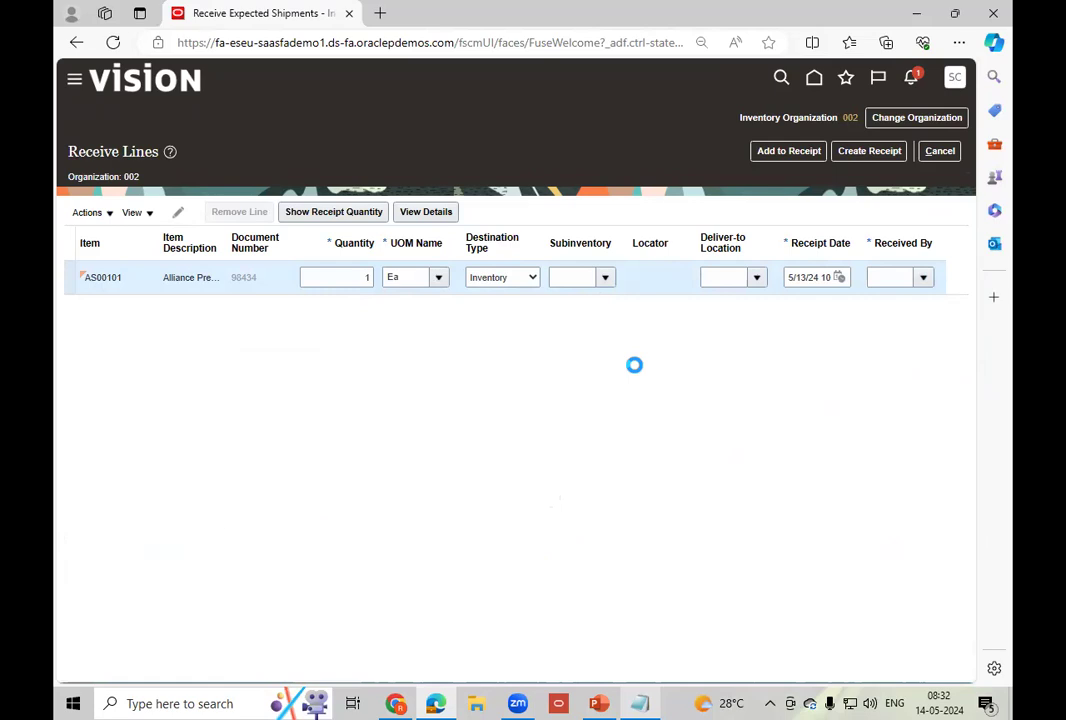
left_click(385, 293)
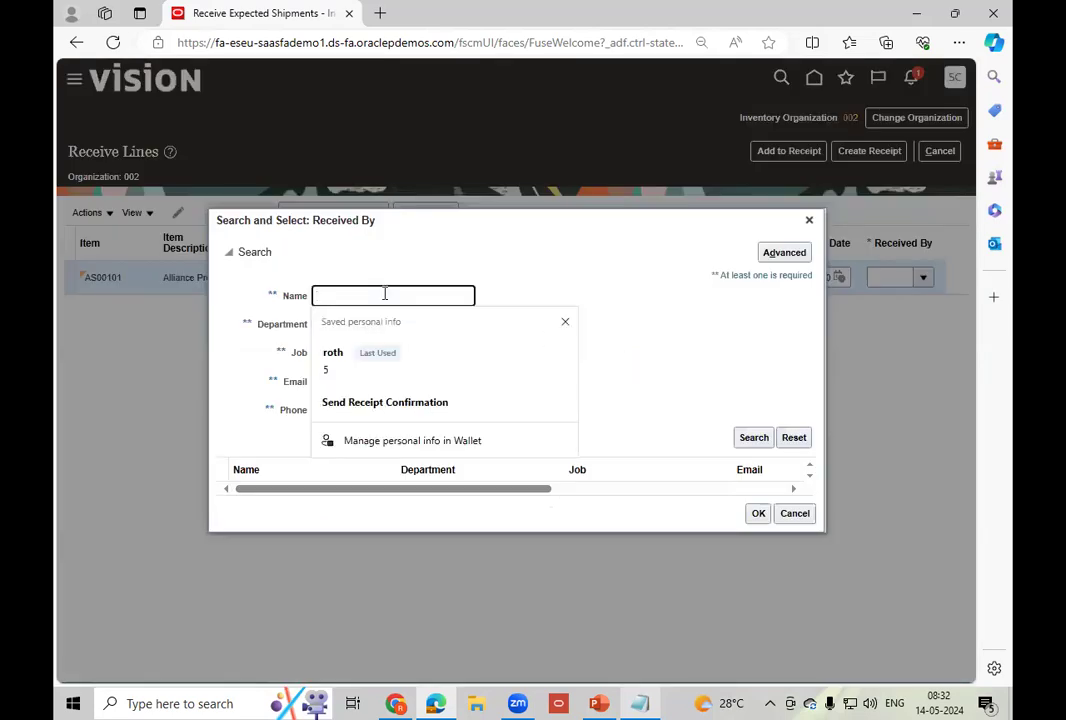
type("roth")
left_click(766, 437)
left_click(481, 478)
left_click(755, 541)
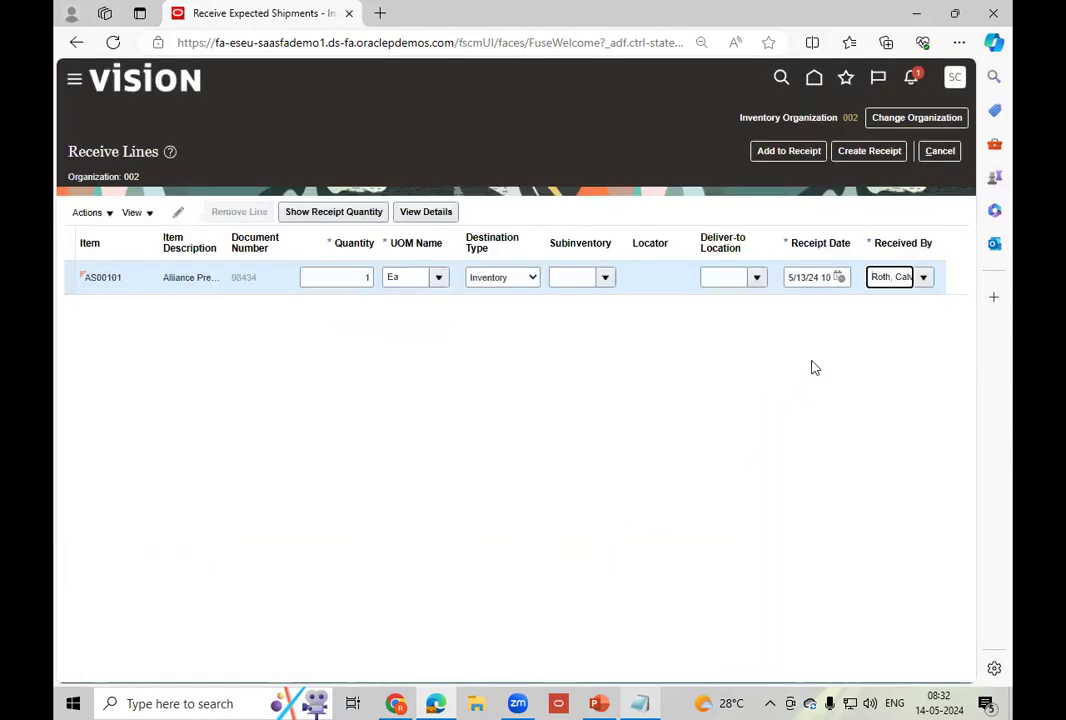
- Set the receipt line's subinventory to Stores, then create and submit the receipt
left_click(885, 151)
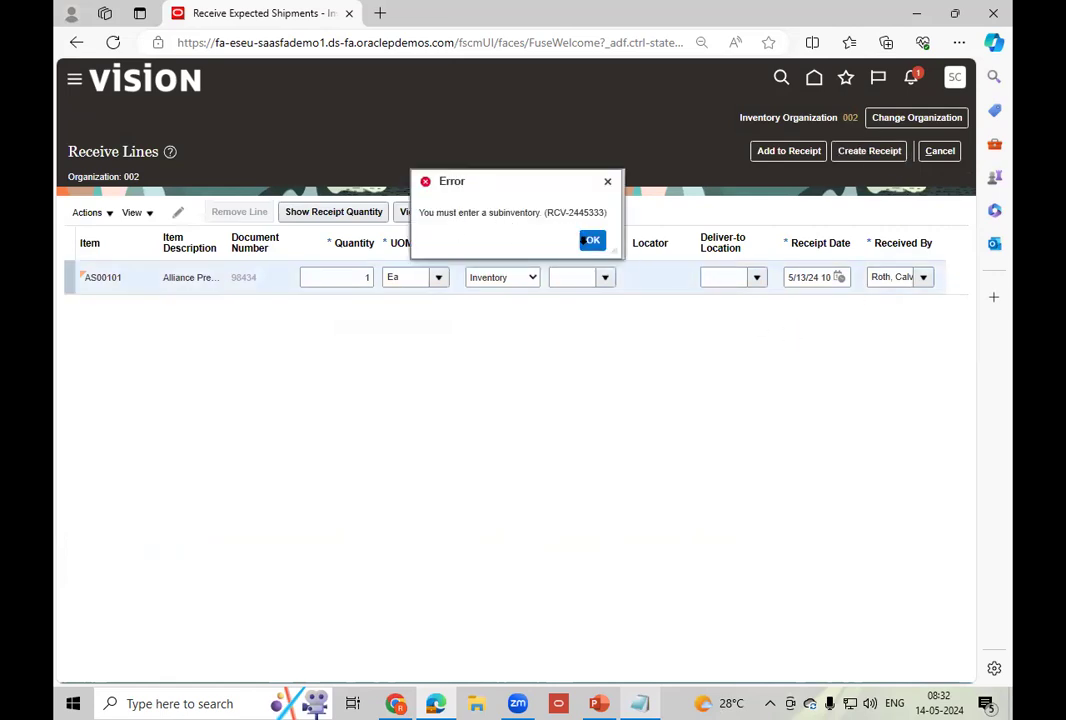
left_click(592, 240)
left_click(604, 277)
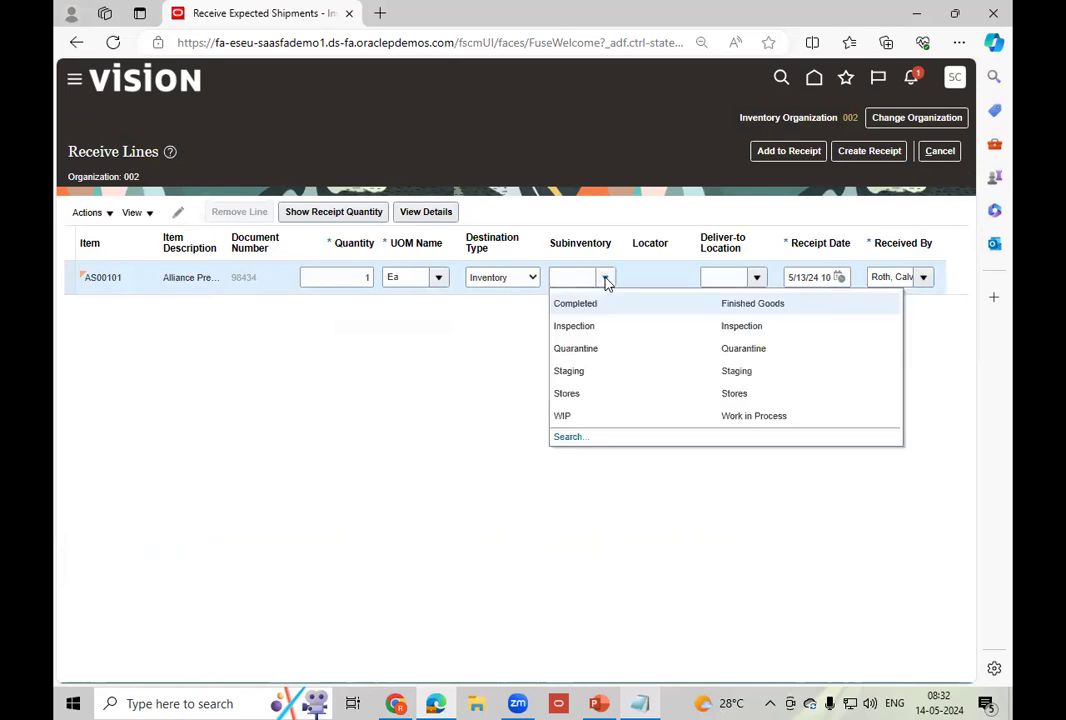
left_click(578, 395)
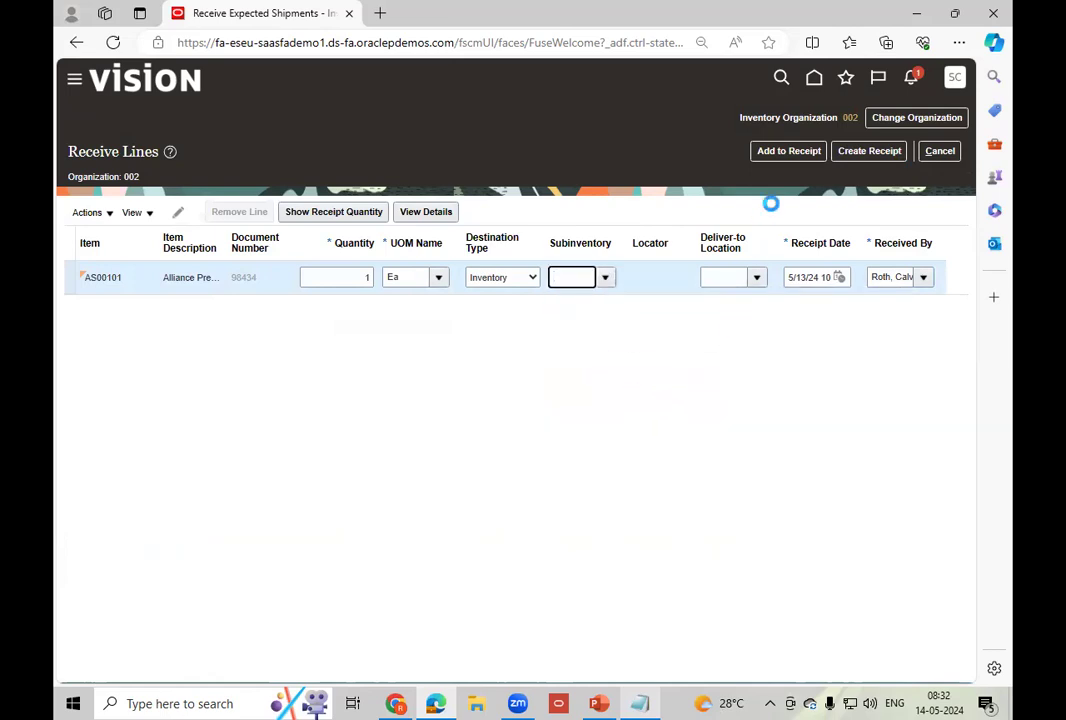
left_click(869, 153)
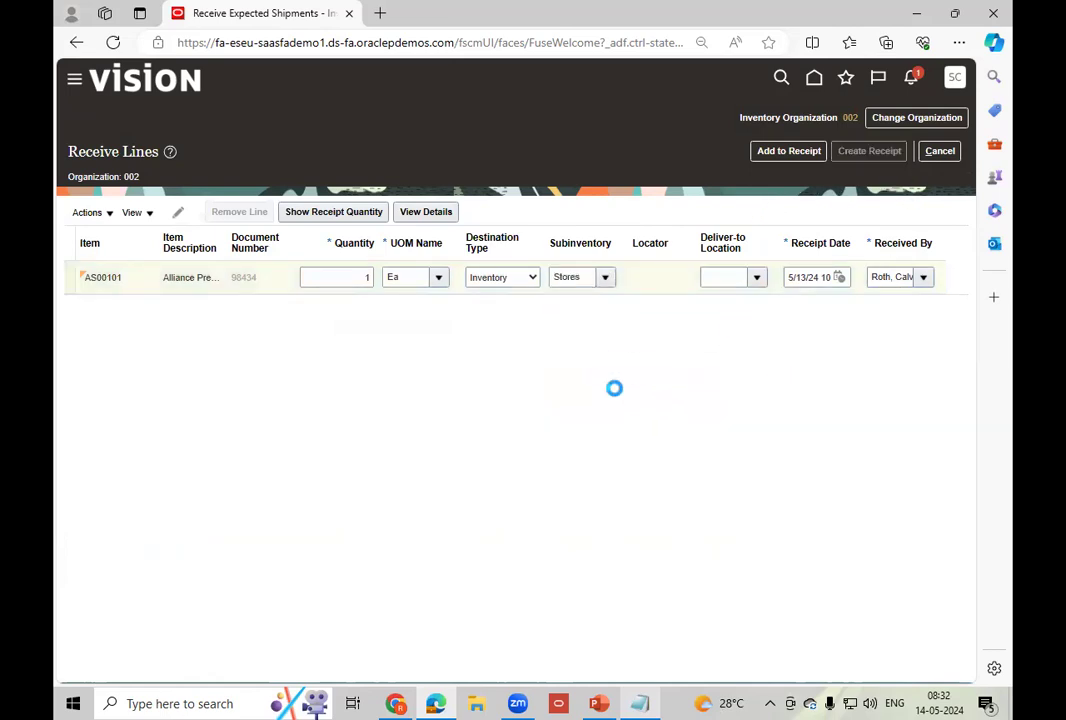
left_click(893, 152)
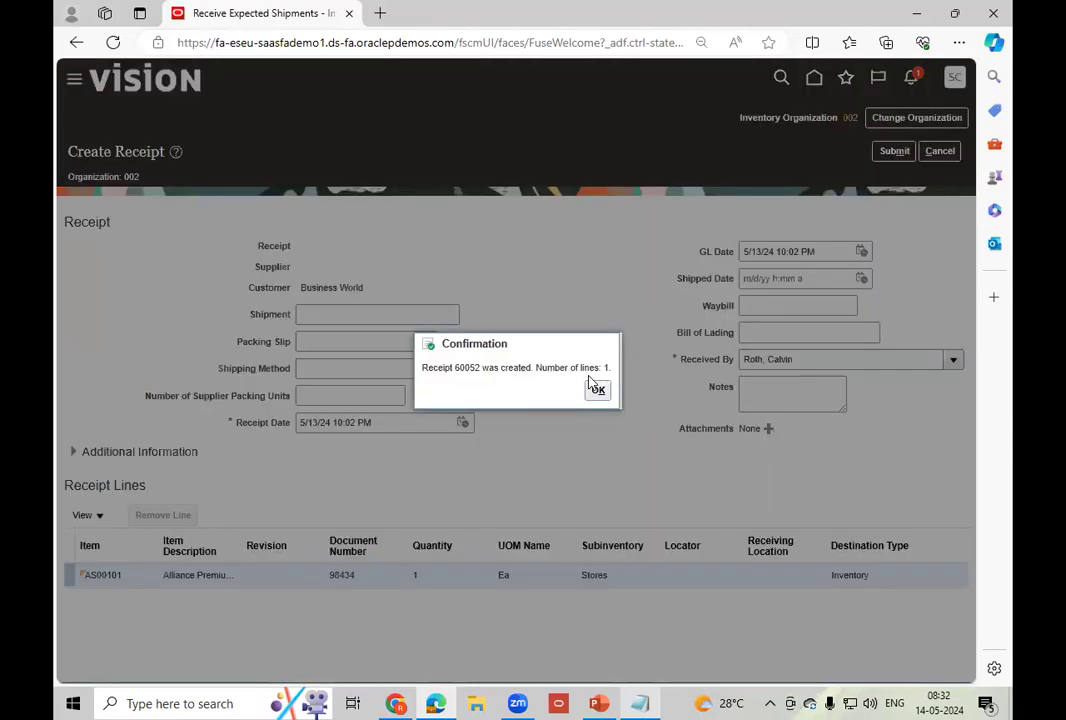
- Record the new receipt number under the return order number in Notepad and put Notepad away
double_click(467, 367)
key("ctrl+c")
left_click(597, 391)
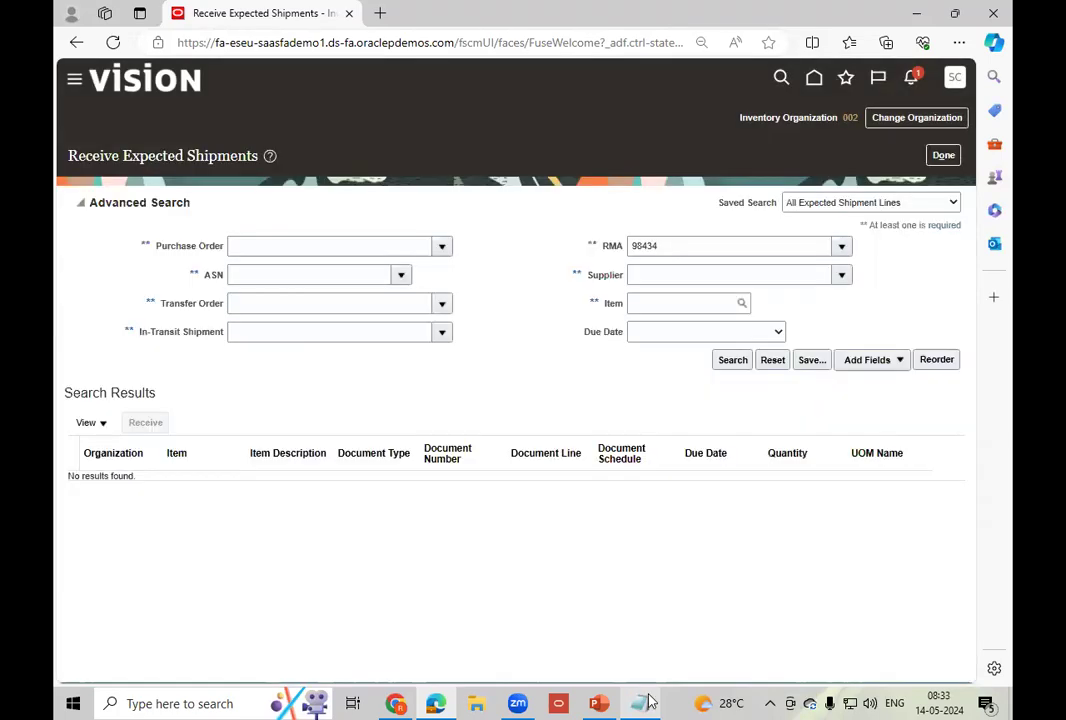
left_click(640, 703)
key("Return")
key("ctrl+v")
left_click(788, 268)
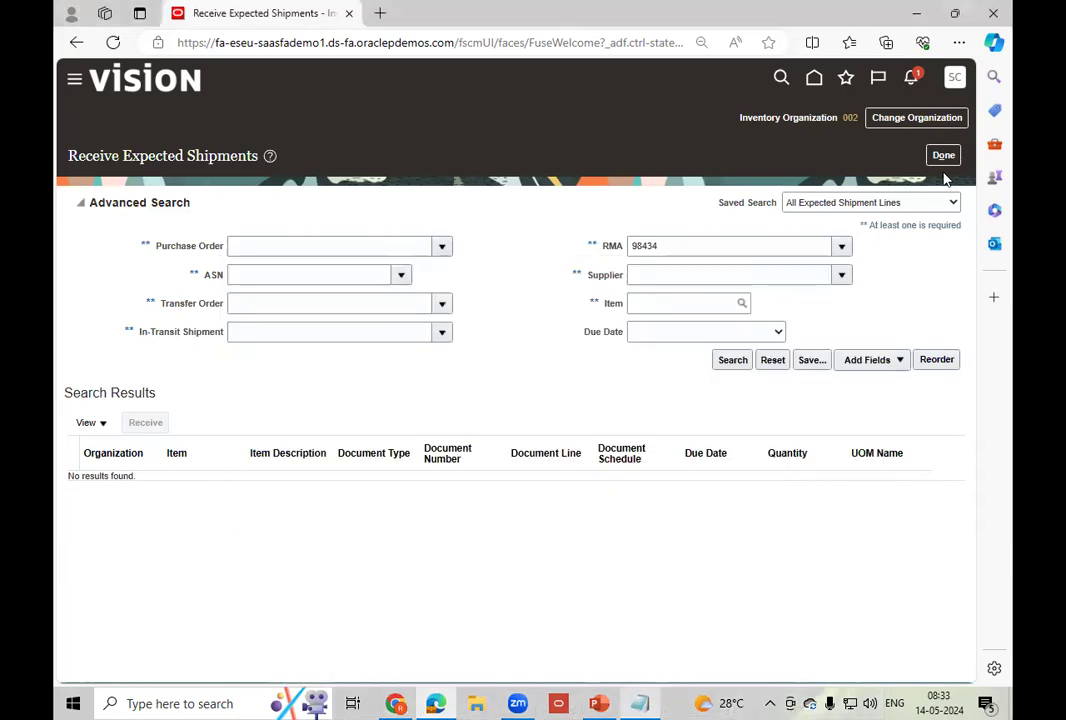
- Leave Receive Expected Shipments and open the Scheduled Processes overview from the home page's Tools group
left_click(945, 157)
left_click(801, 78)
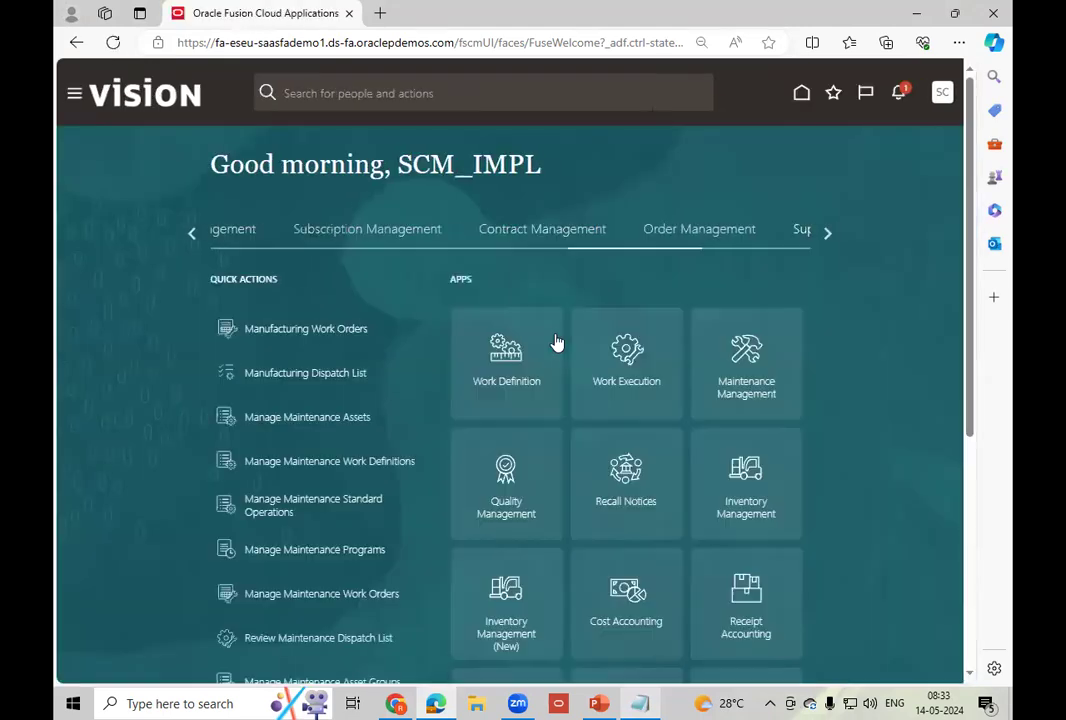
left_click(829, 232)
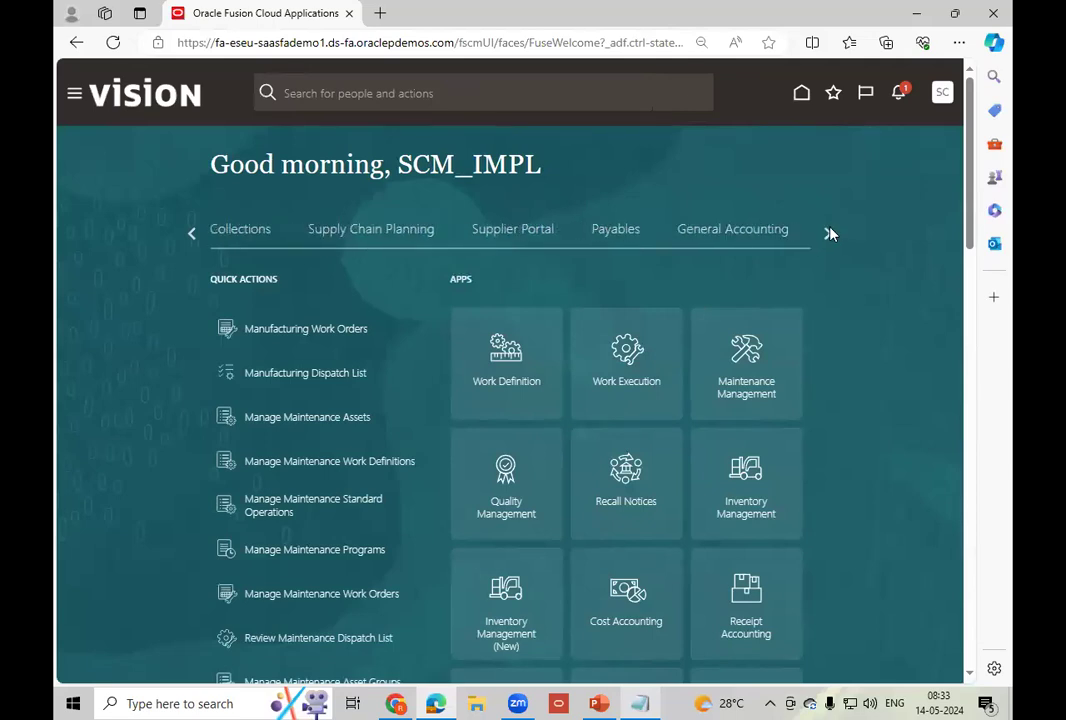
left_click(829, 232)
left_click(829, 232)
left_click(829, 232)
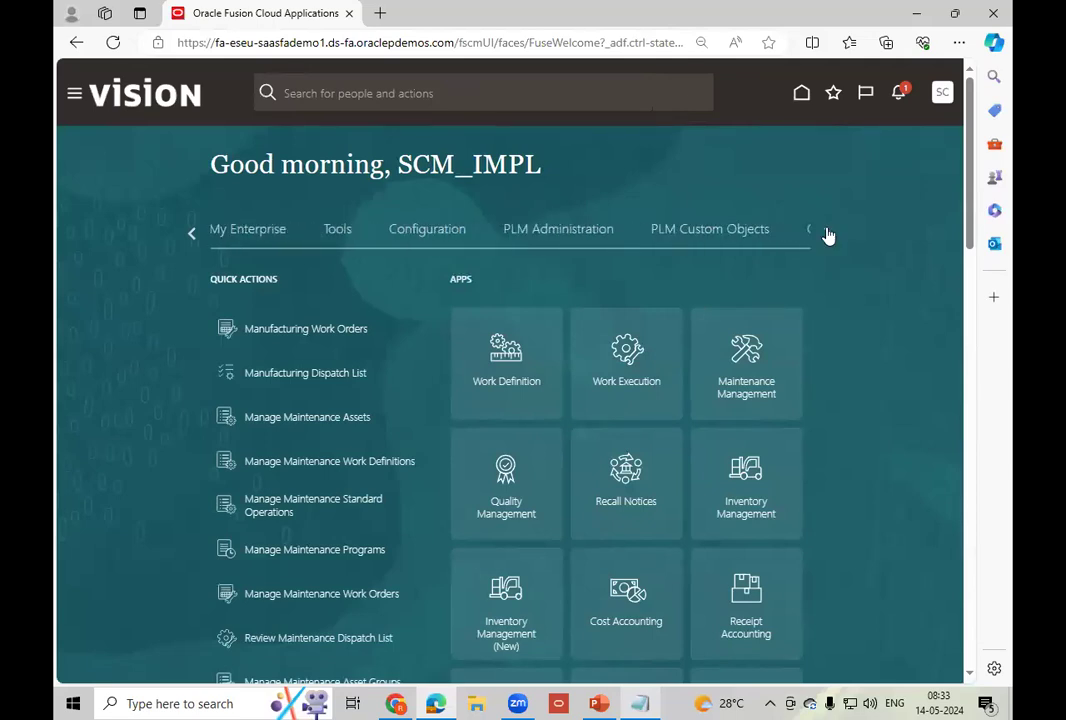
left_click(335, 232)
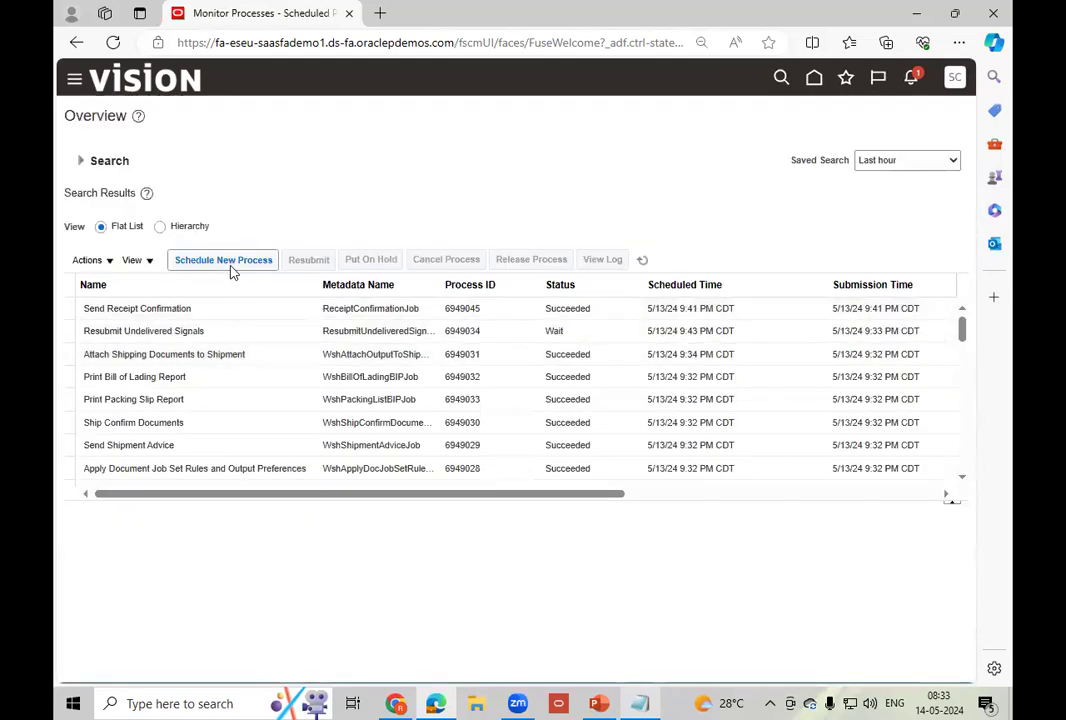
- Schedule a new process of type Job named Send Receipt Confirmation and open its process details
left_click(228, 262)
left_click(347, 339)
type("se")
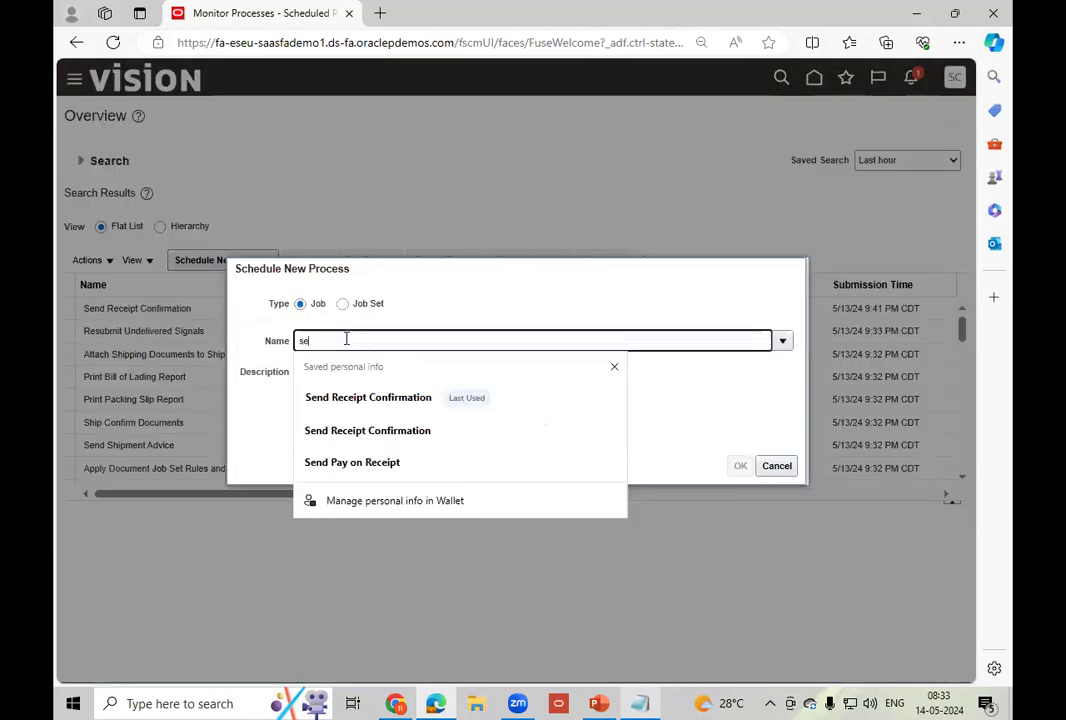
left_click(383, 443)
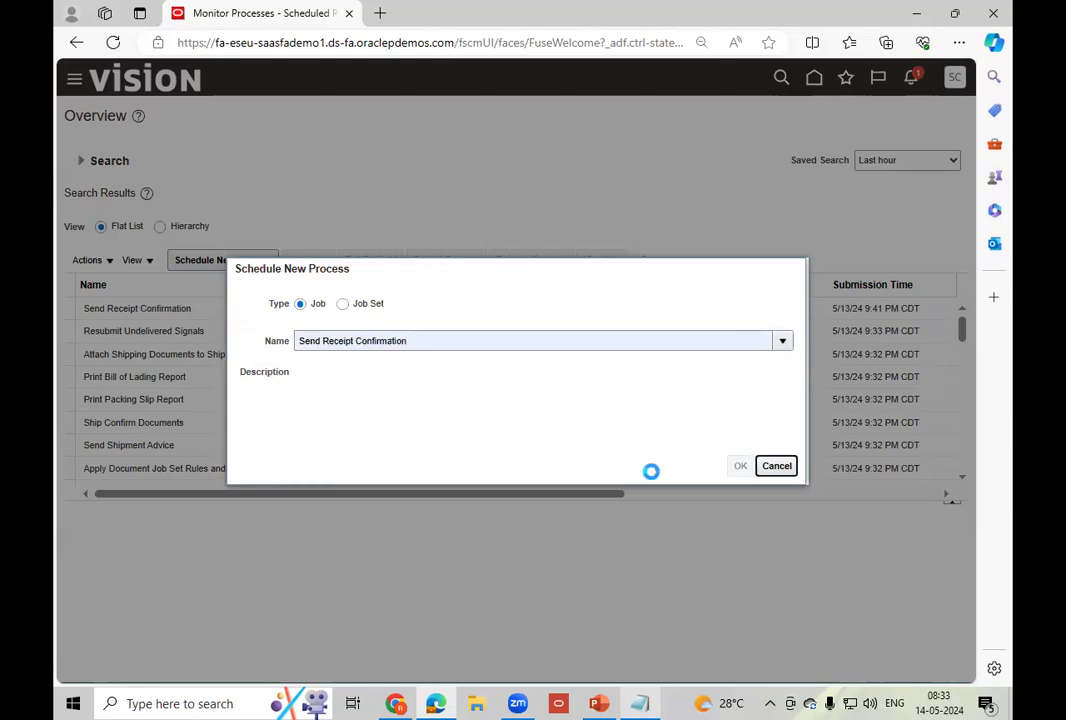
left_click(740, 466)
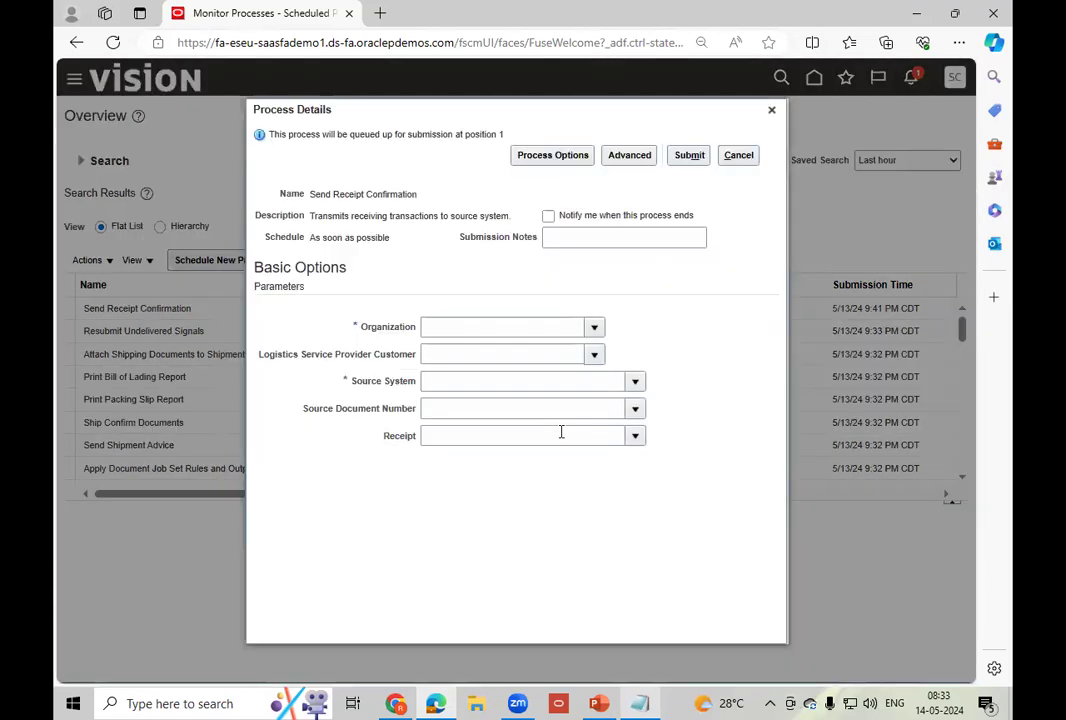
- Submit Send Receipt Confirmation for organization 002 with source system Oracle Fusion Order Orchestration And Planning, and acknowledge the confirmation
left_click(502, 328)
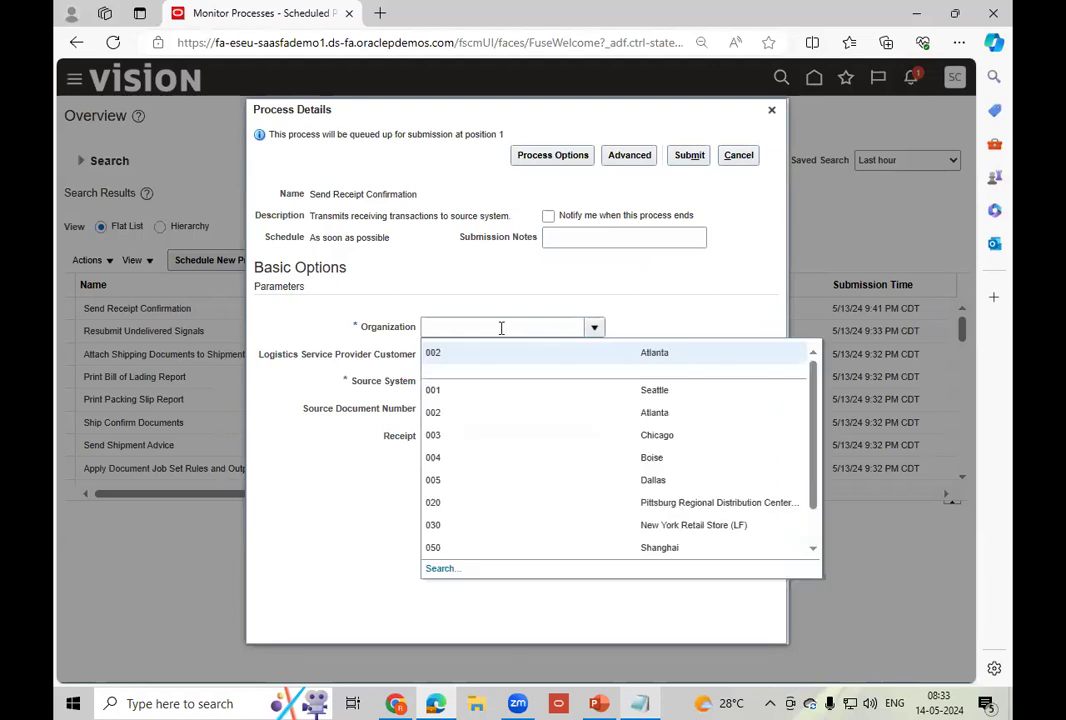
left_click(476, 352)
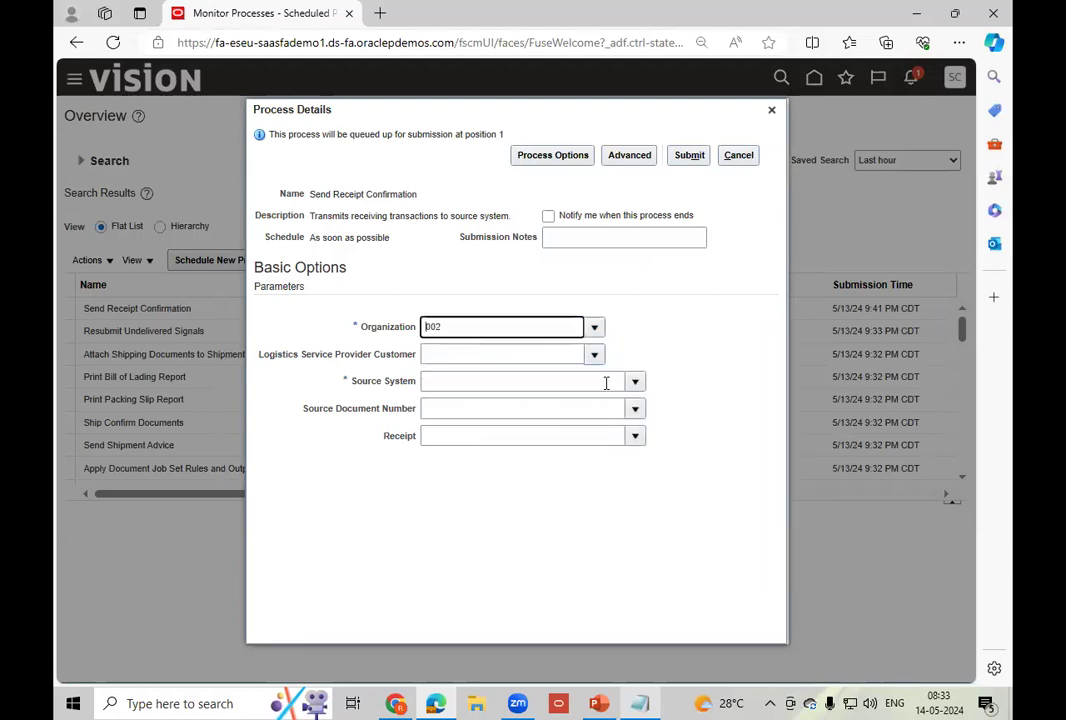
left_click(636, 382)
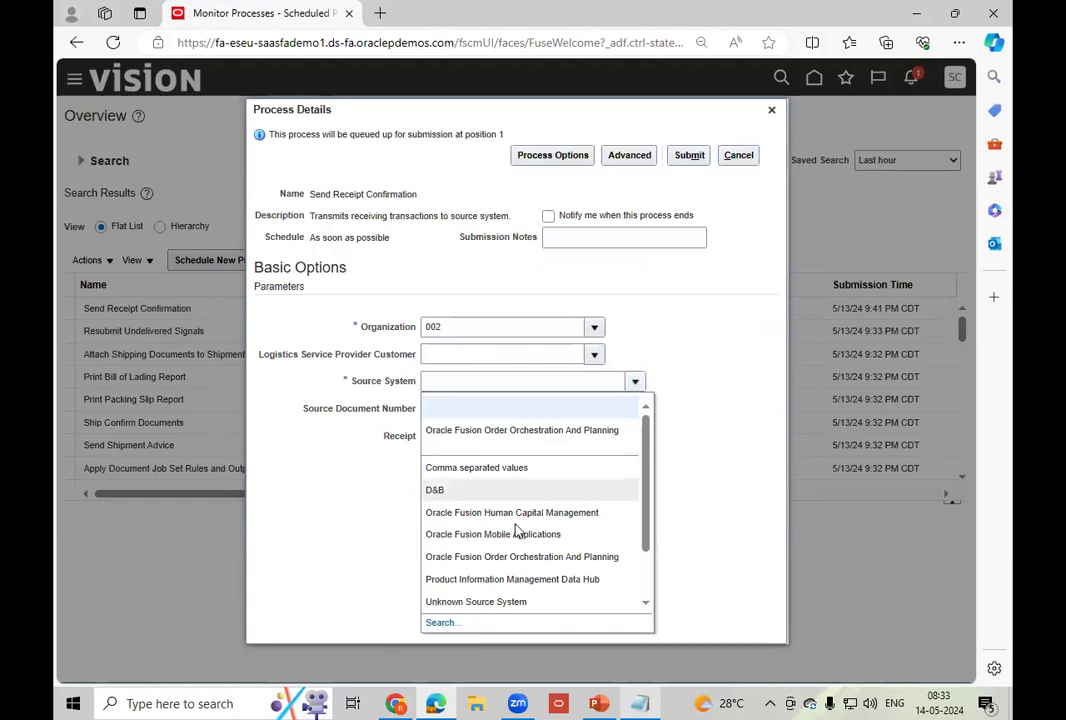
left_click(528, 567)
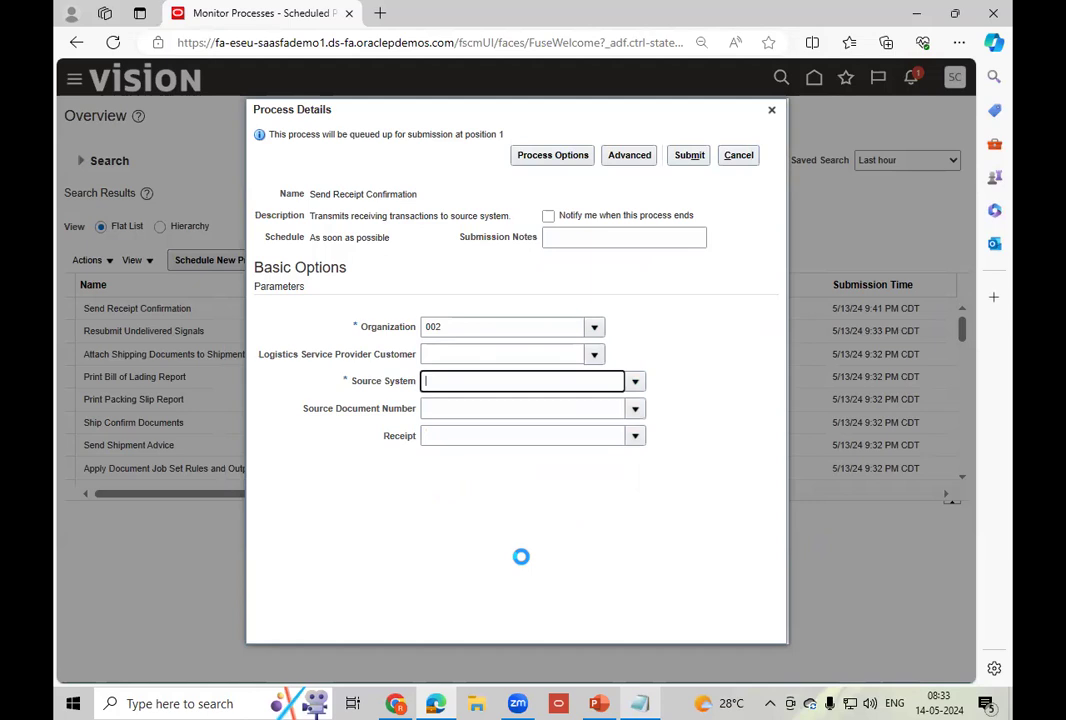
left_click(686, 157)
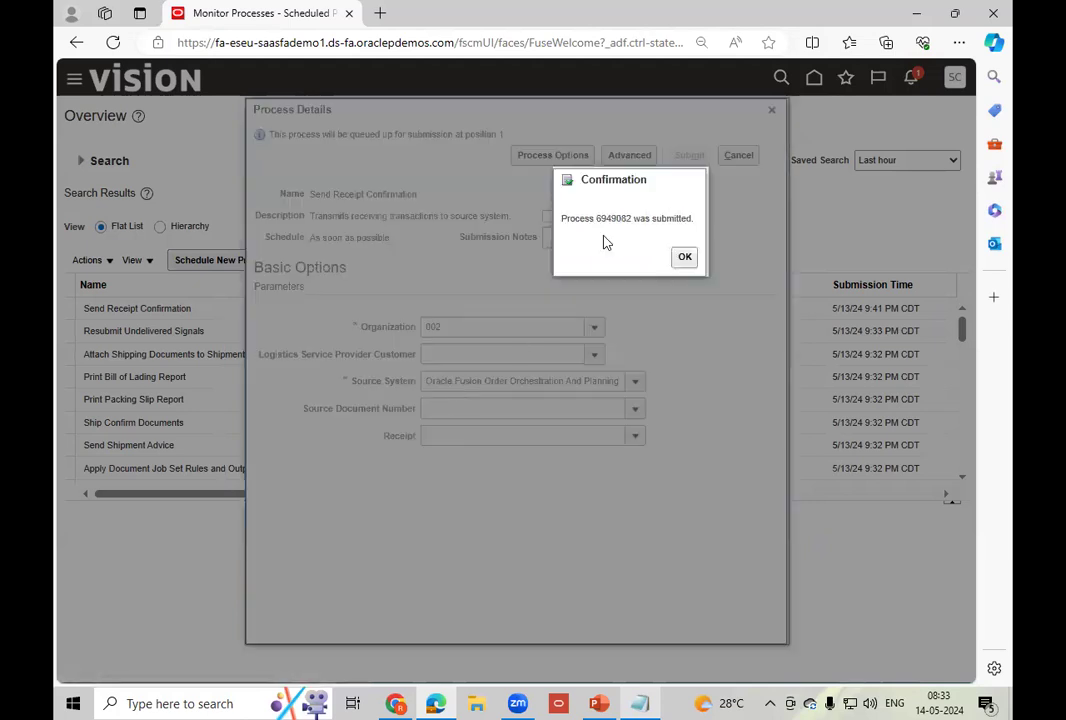
left_click(685, 257)
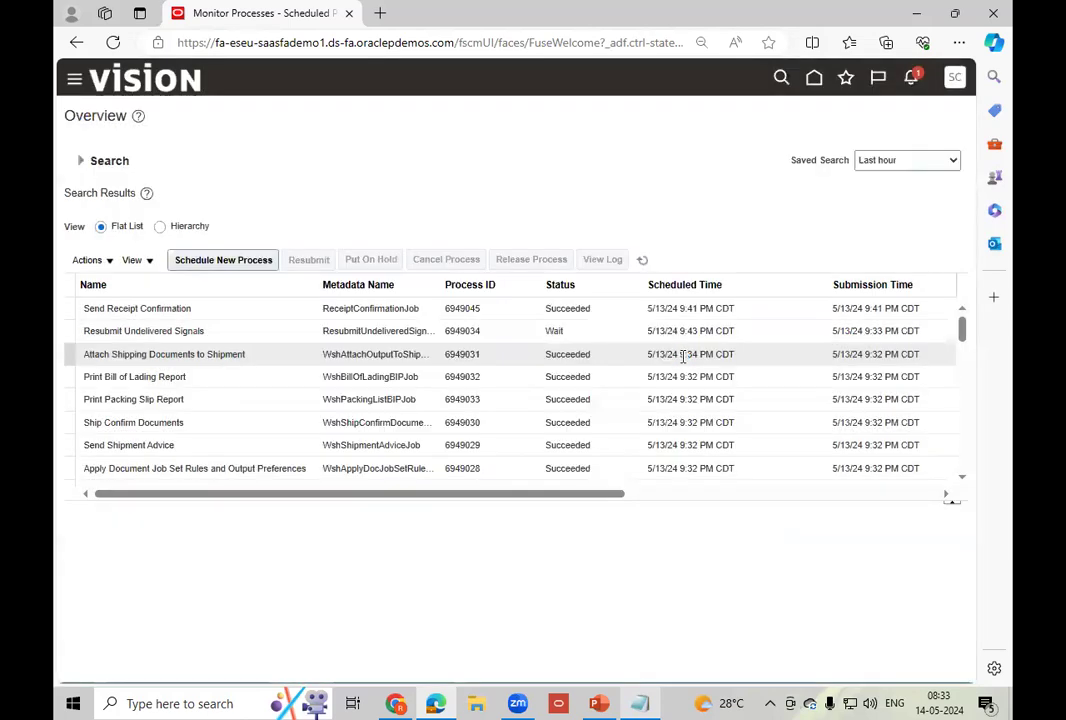
- Refresh the scheduled process list repeatedly to monitor the status of the submitted Send Receipt Confirmation job
left_click(642, 259)
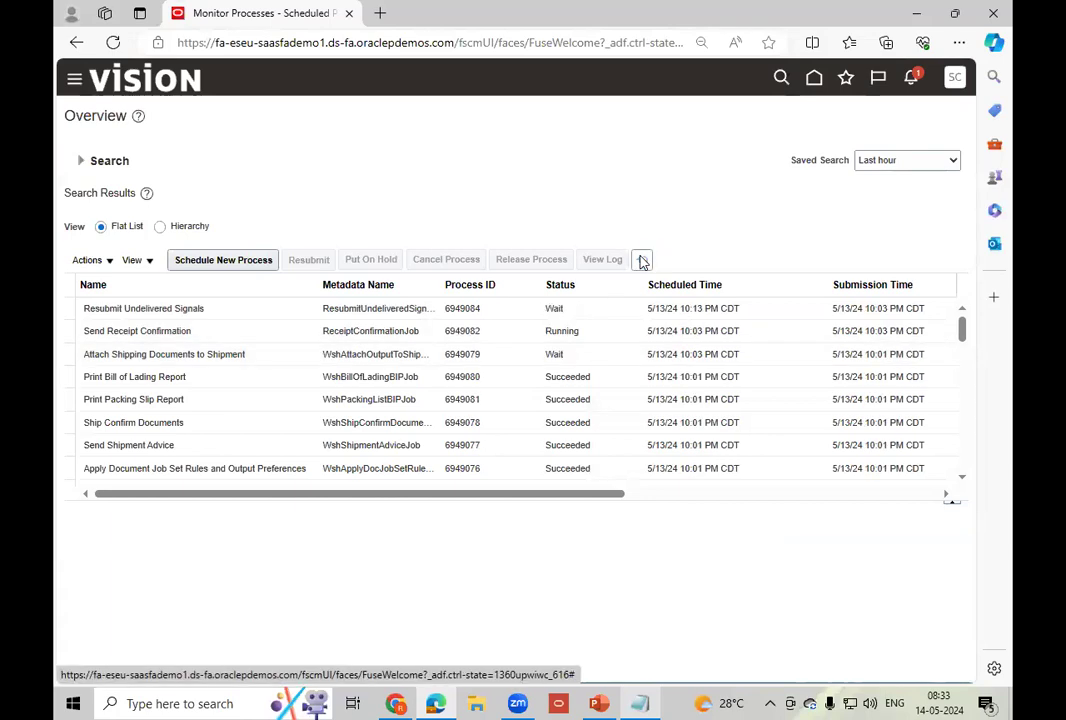
left_click(642, 260)
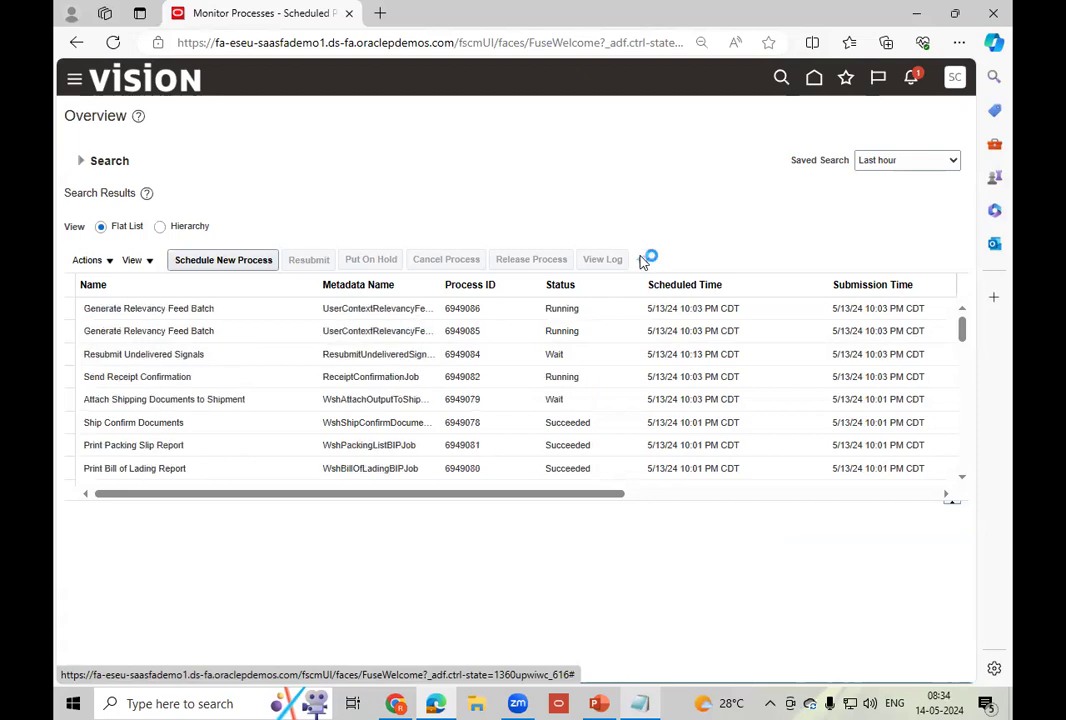
left_click(642, 260)
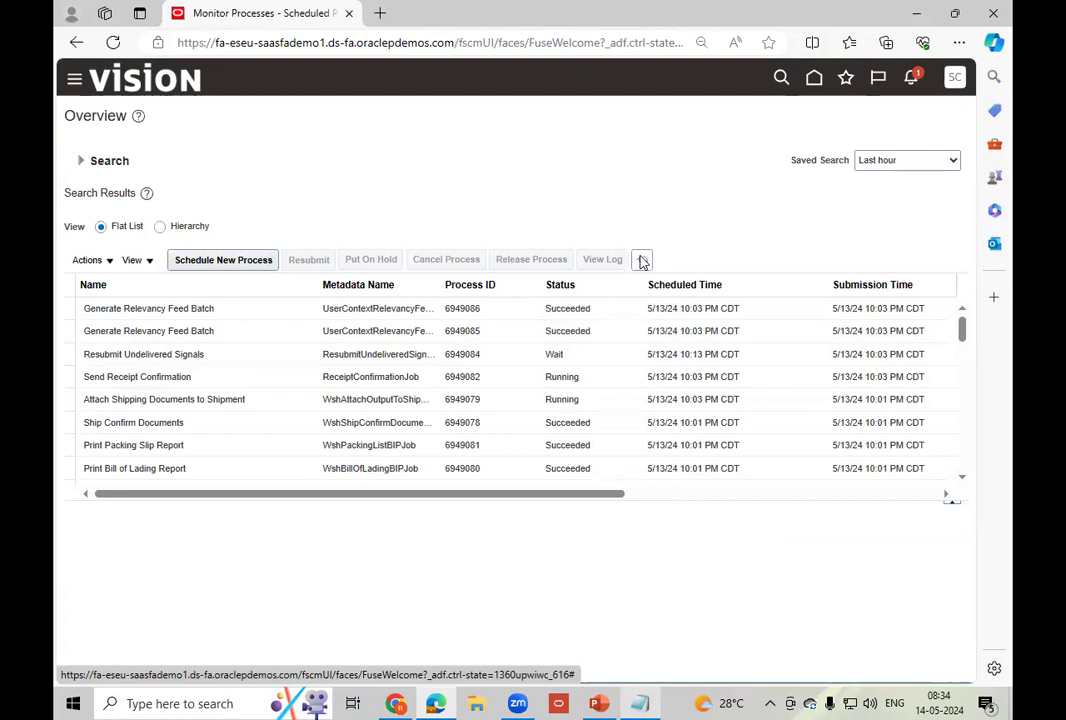
left_click(642, 260)
left_click(642, 260)
left_click(642, 260)
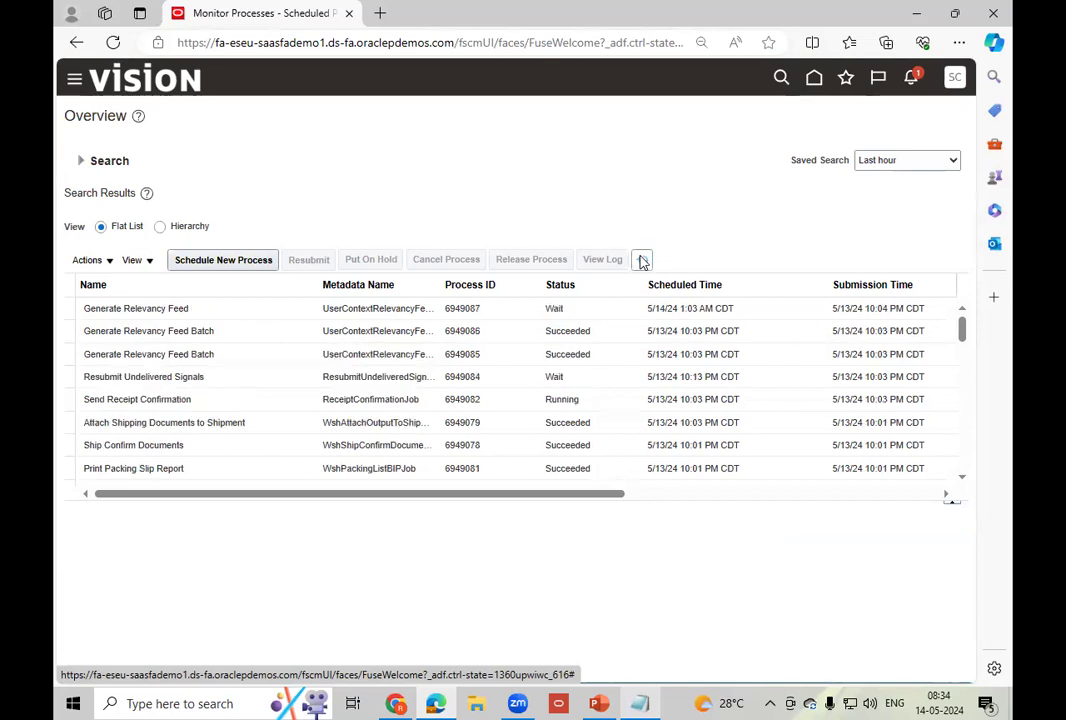
left_click(642, 260)
left_click(642, 260)
left_click(643, 260)
left_click(643, 260)
left_click(643, 260)
left_click(643, 260)
left_click(643, 260)
- Return to the home page and open the Order Management app from the Order Management group
left_click(814, 77)
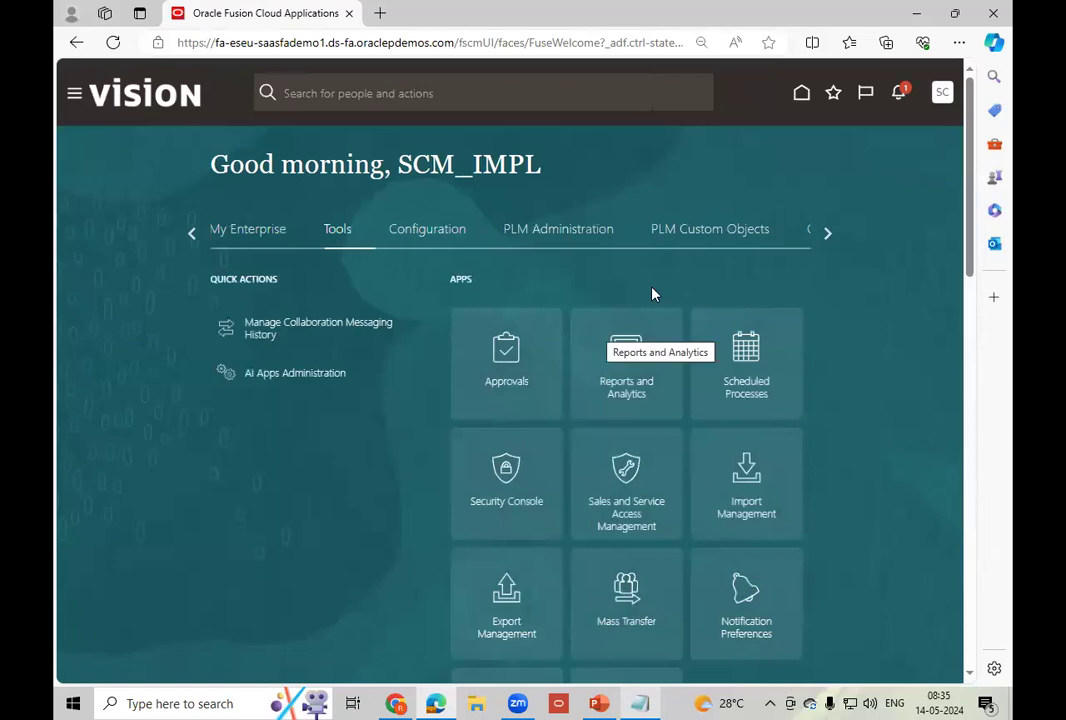
left_click(192, 233)
left_click(192, 235)
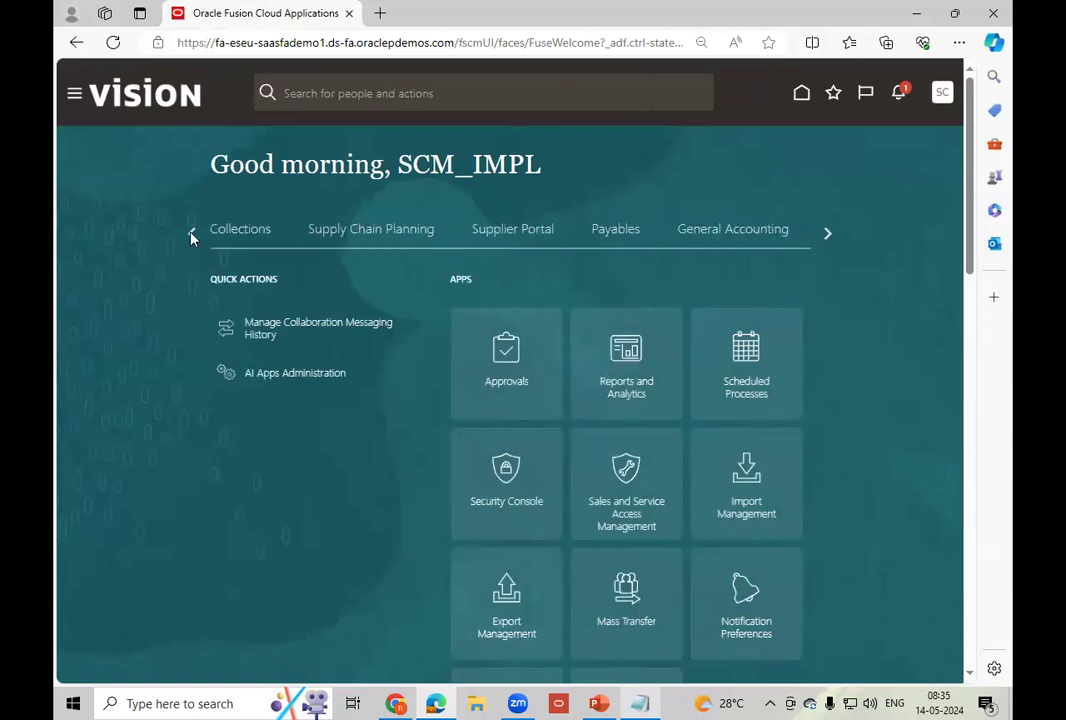
left_click(192, 235)
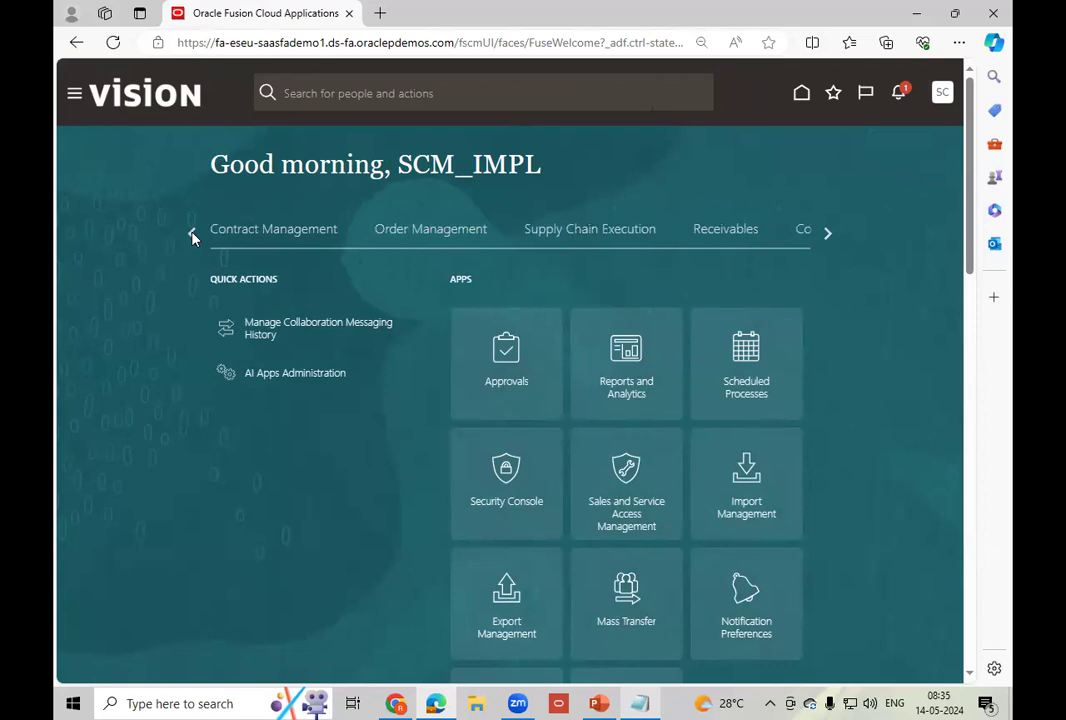
left_click(445, 236)
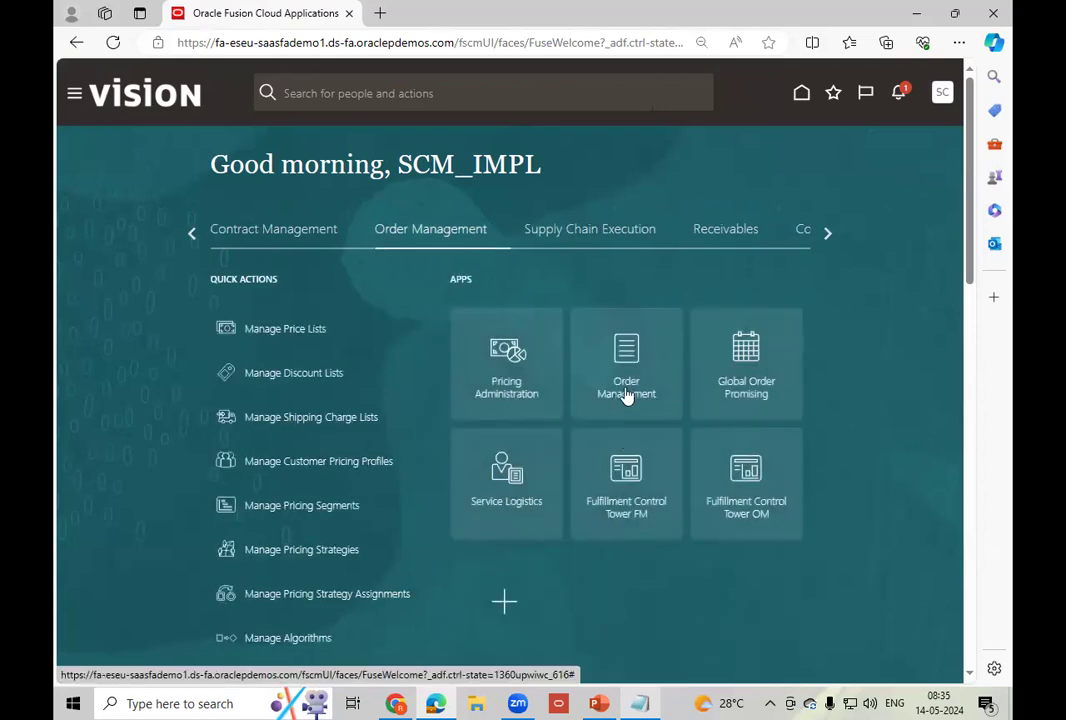
left_click(626, 393)
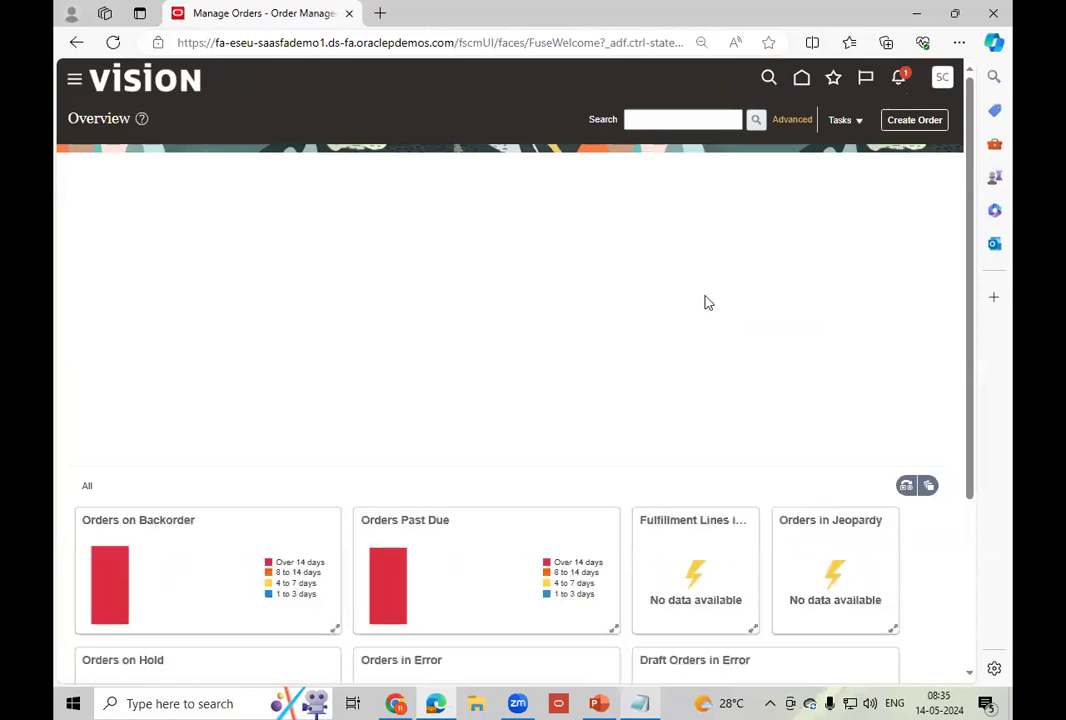
- Copy the return order number from Notepad into the Order Management search and open that order
left_click(656, 120)
type("60052")
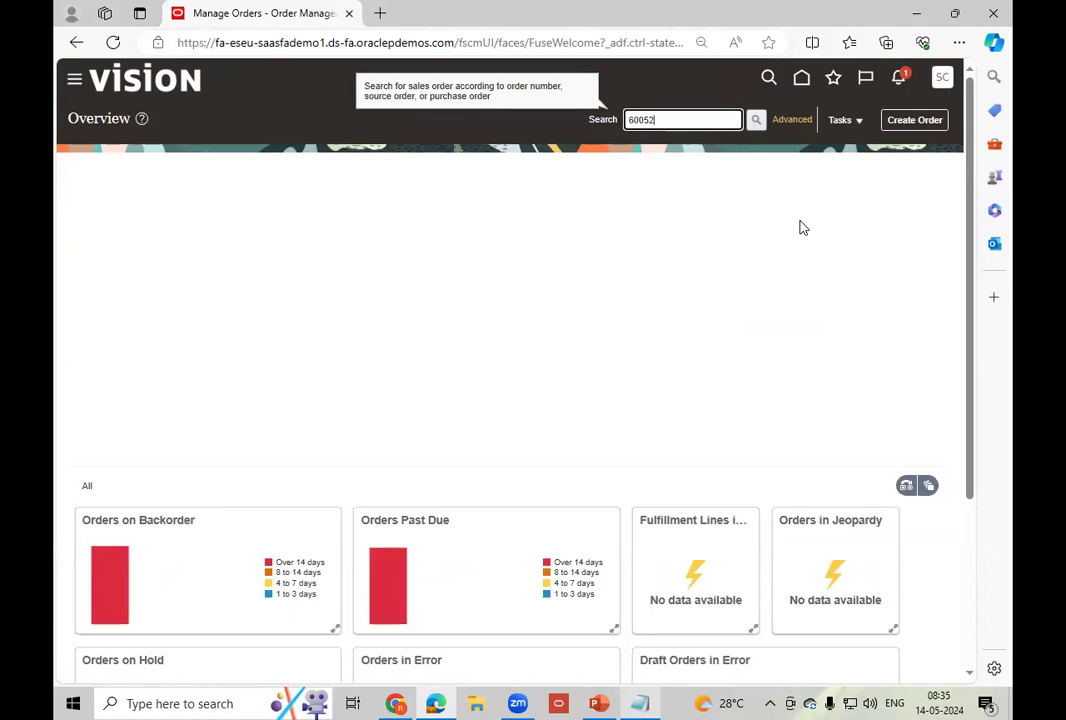
left_click(646, 704)
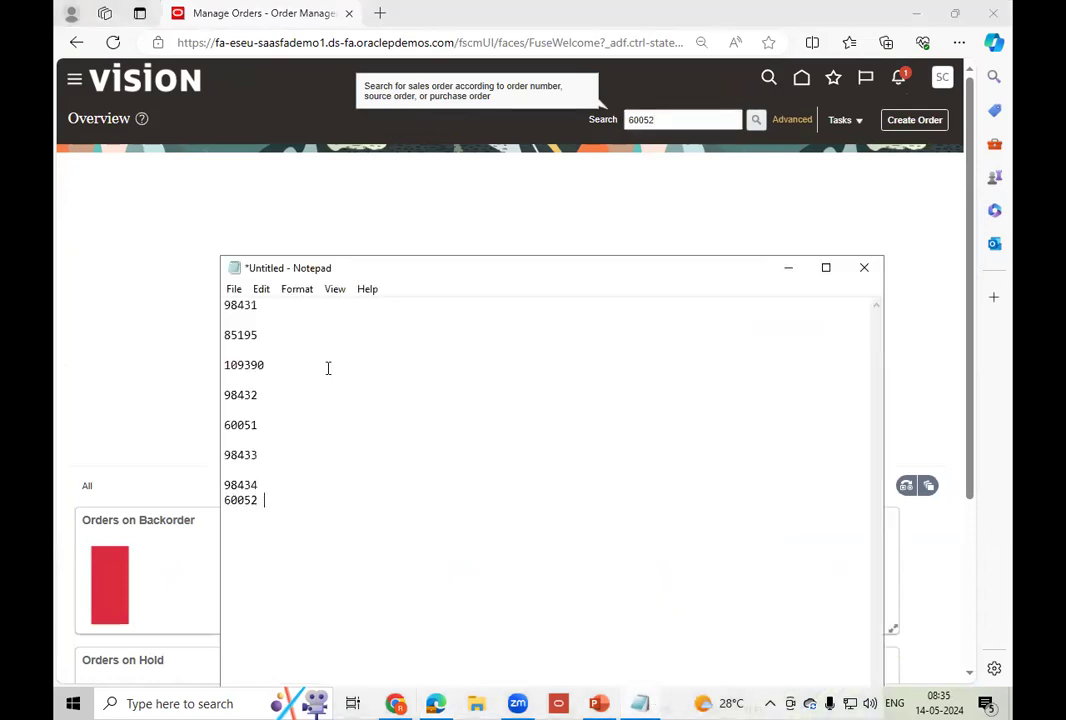
double_click(240, 485)
key("ctrl+c")
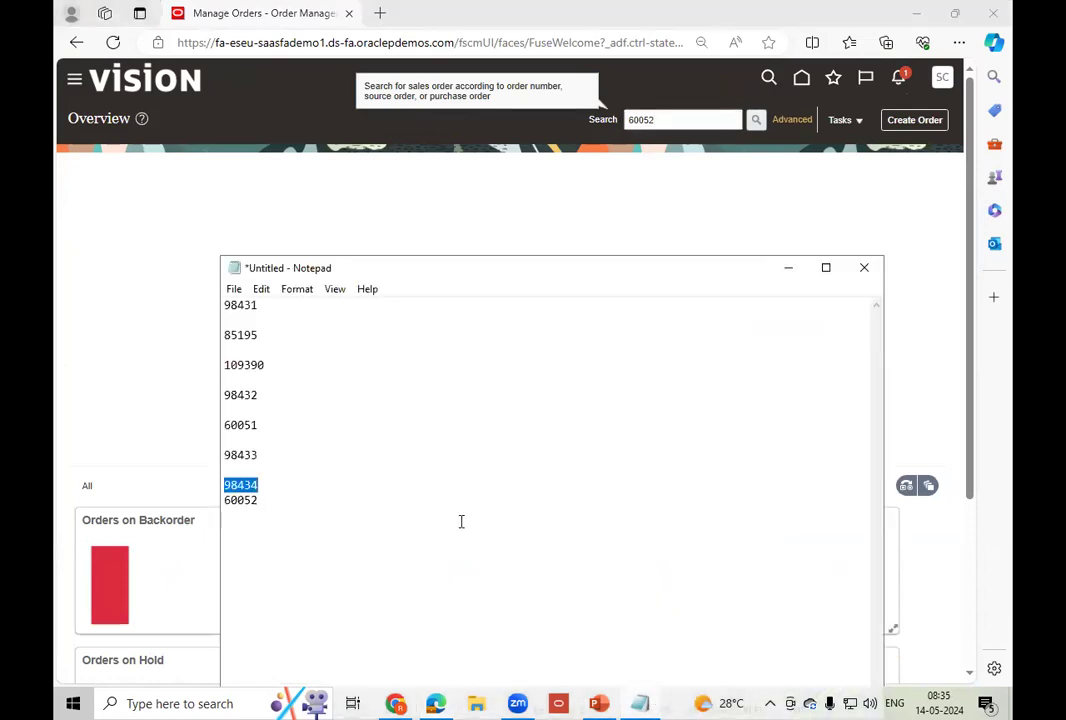
double_click(669, 121)
key("ctrl+v")
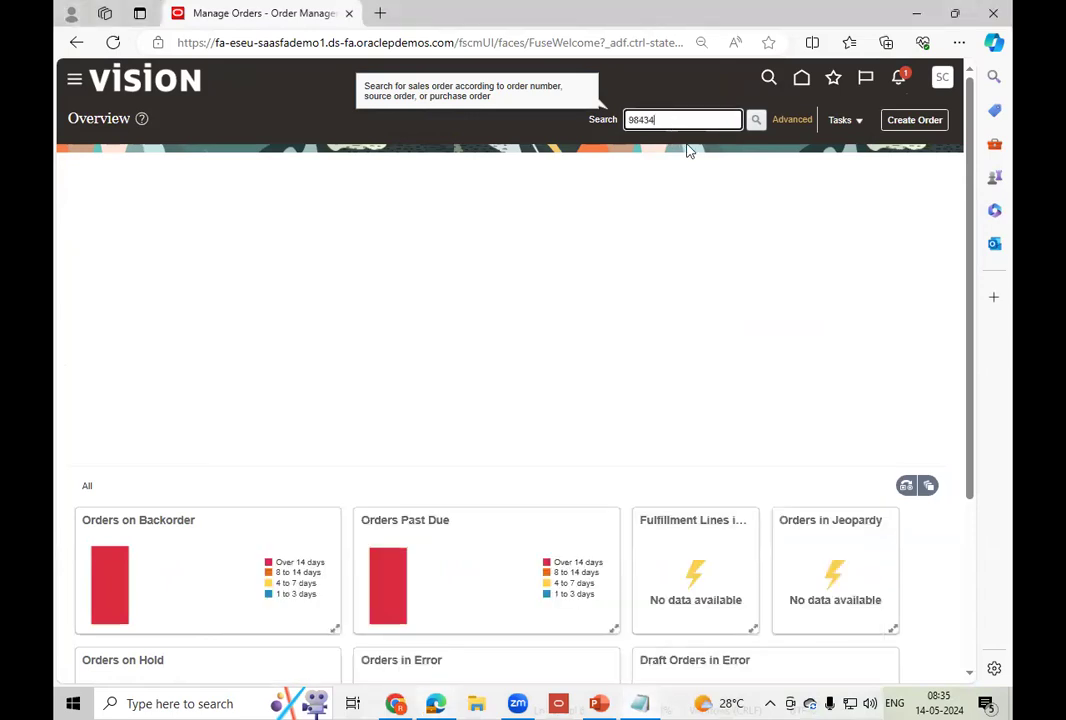
left_click(756, 120)
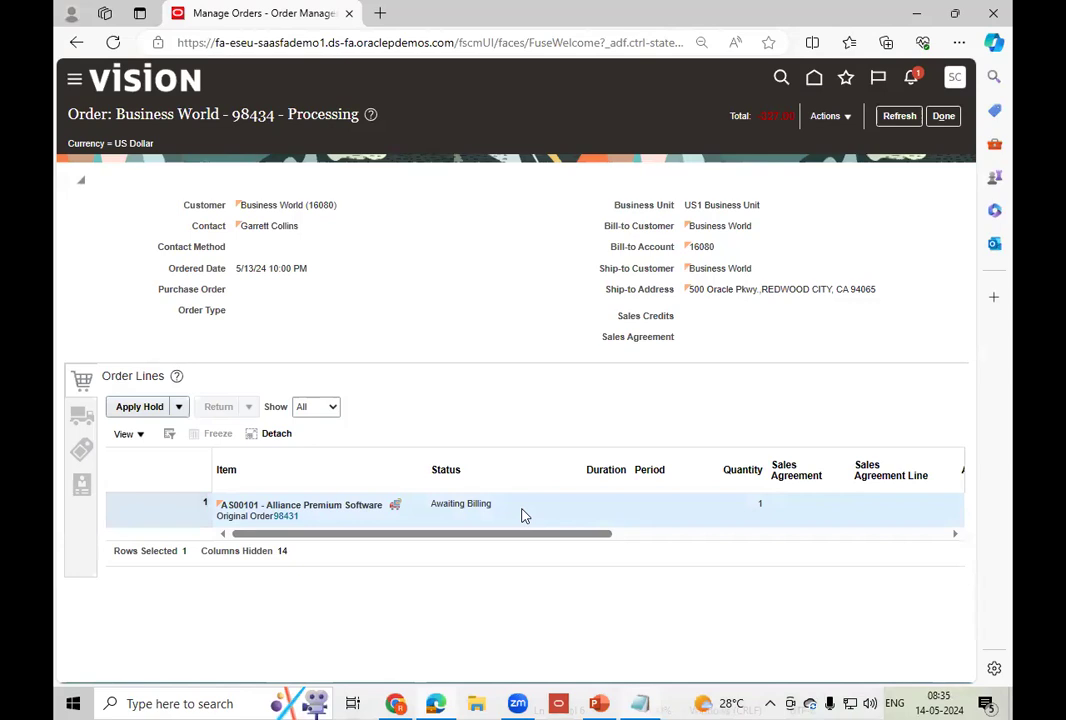
- Check the numbers noted in Notepad, put it away, and switch the return order to the fulfillment view
left_click(648, 703)
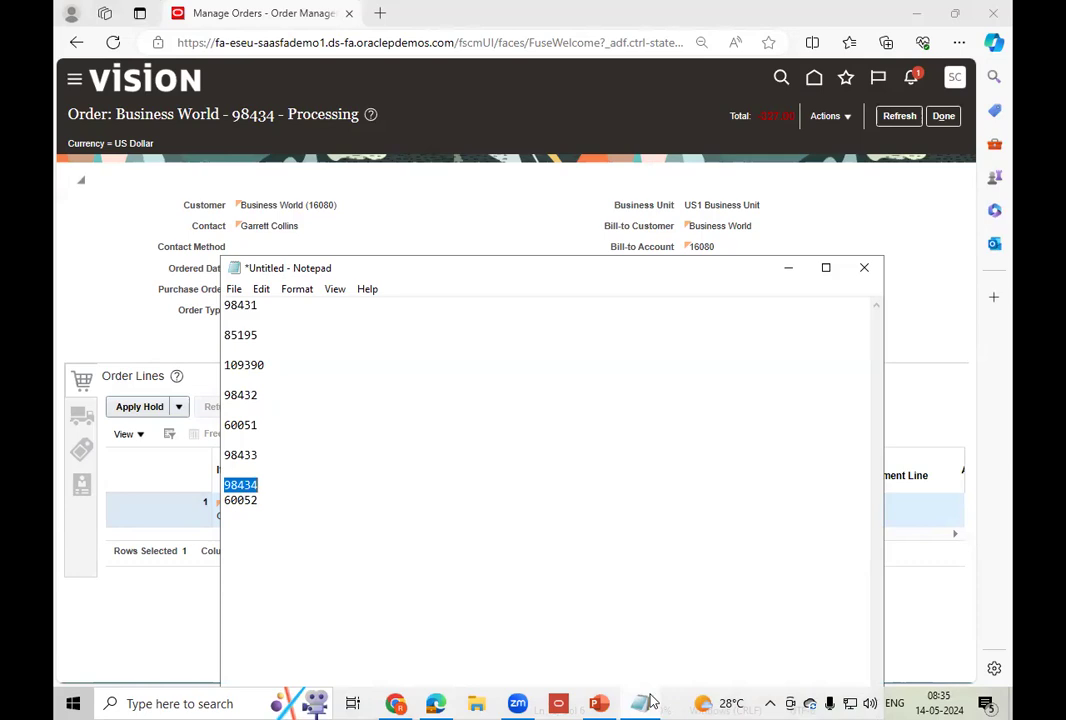
left_click(791, 272)
left_click_drag(509, 535, 407, 514)
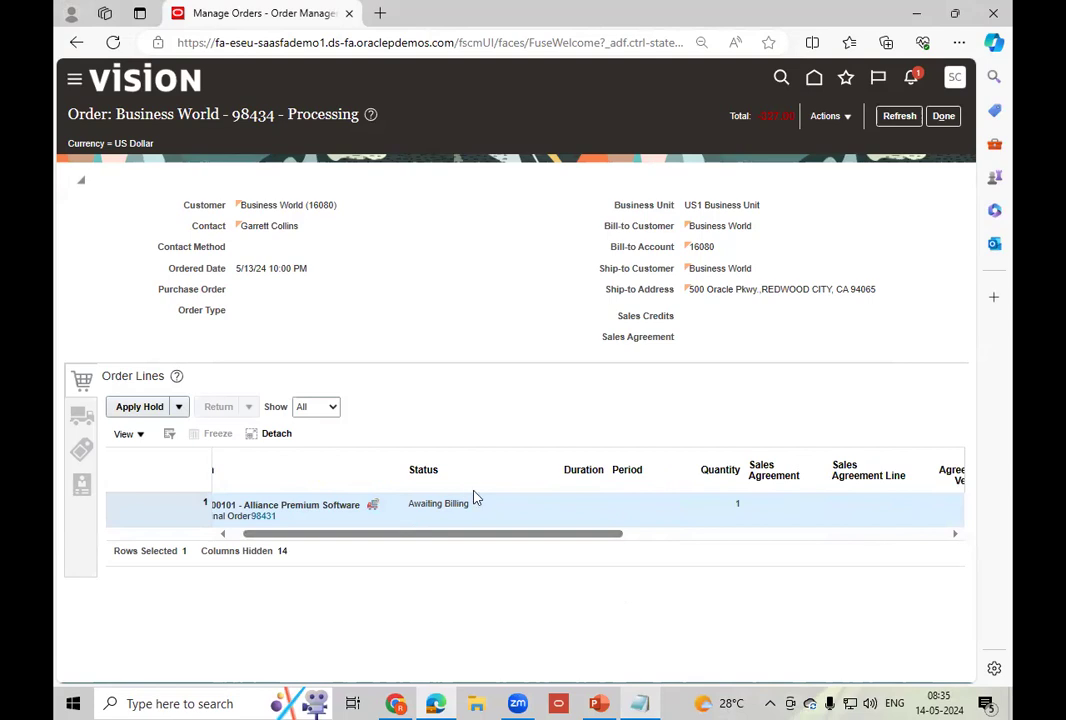
left_click(830, 116)
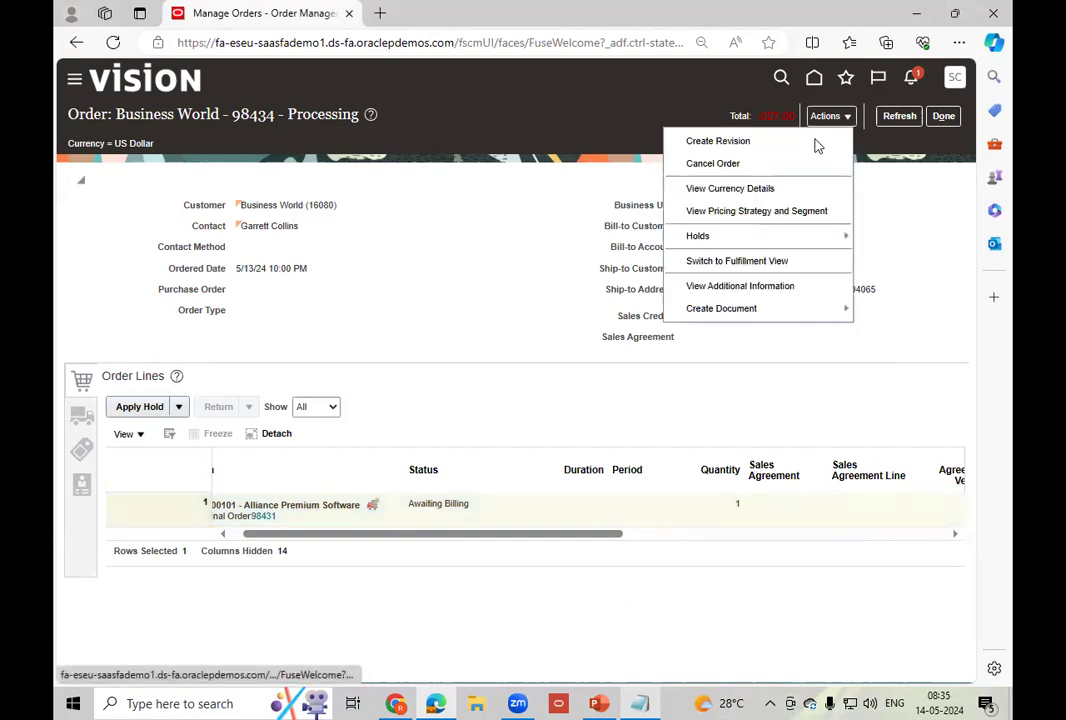
left_click(772, 261)
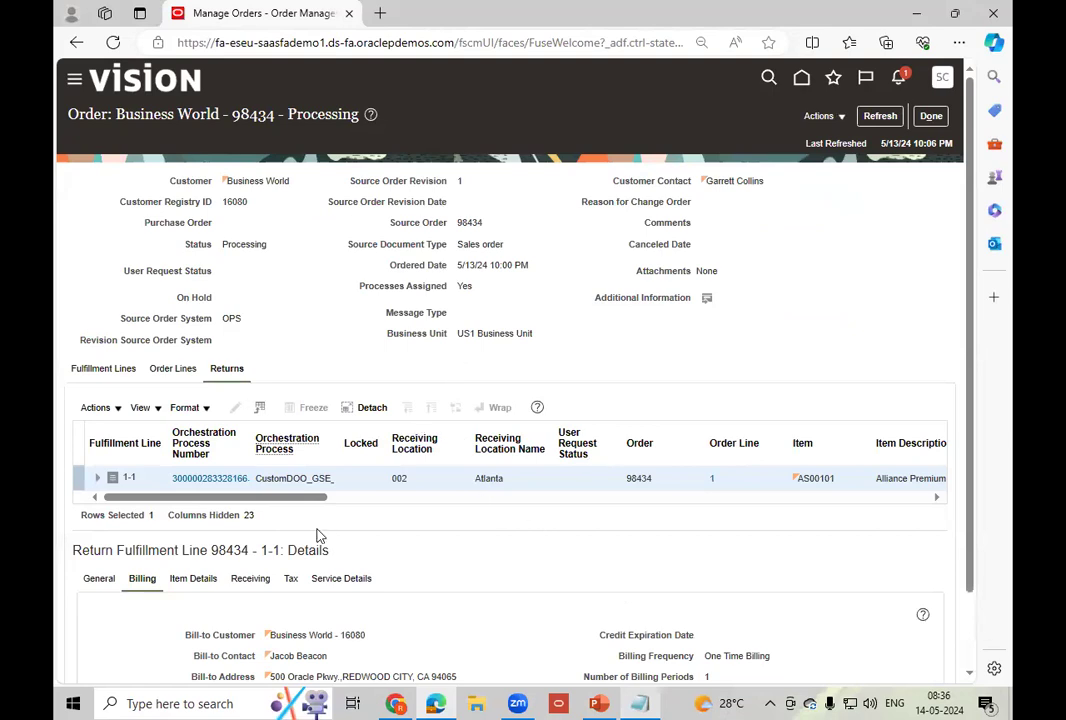
- Widen the Return Type column in the order's Returns table to read the full return type
left_click_drag(268, 503, 603, 515)
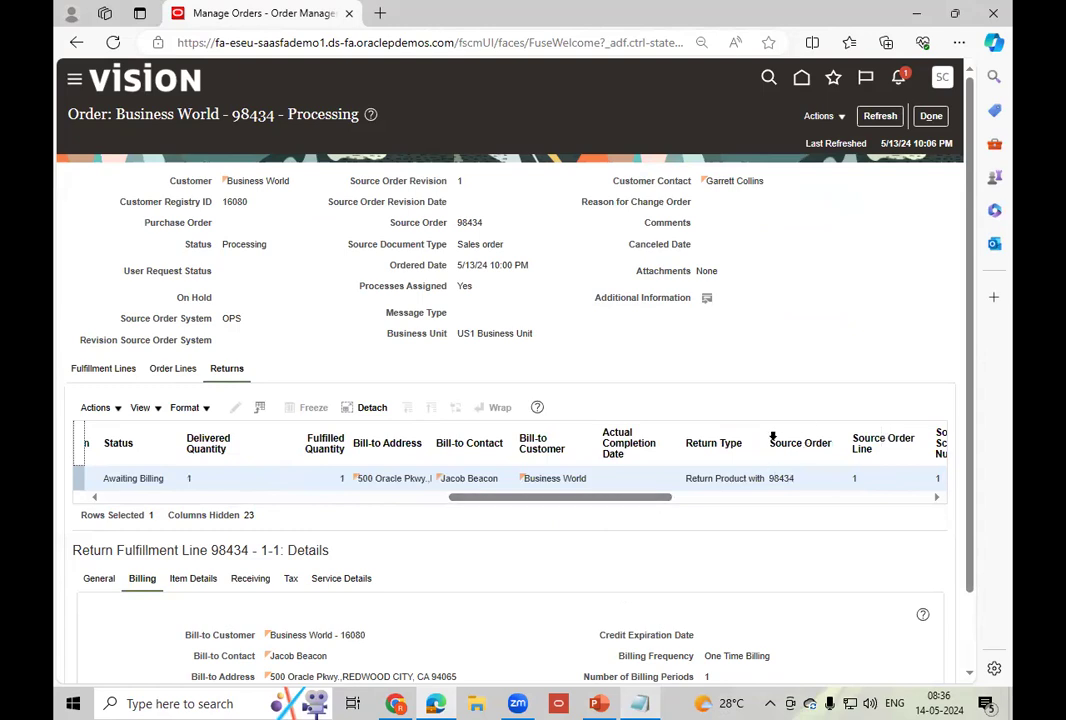
left_click_drag(764, 443, 850, 443)
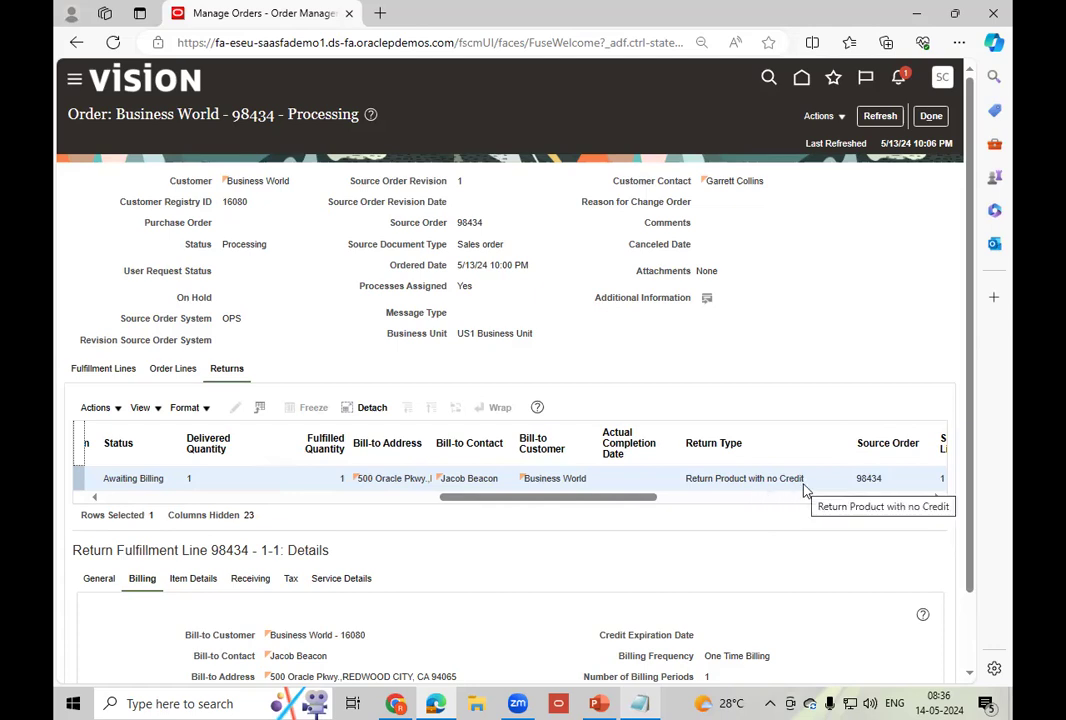
left_click_drag(449, 500, 171, 505)
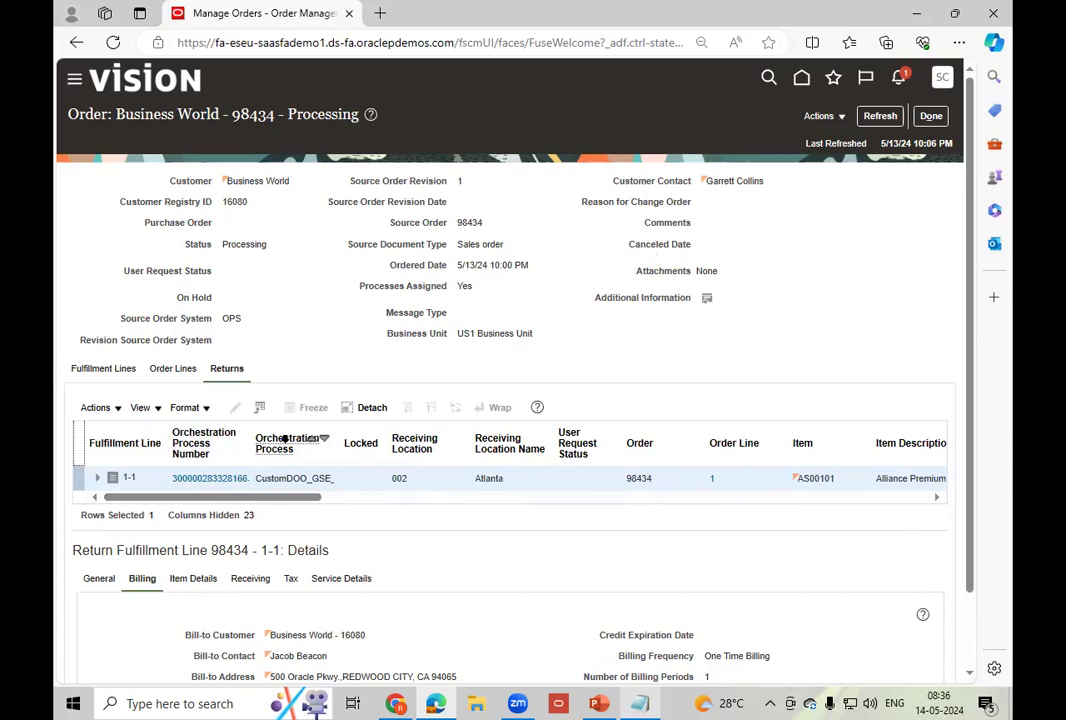
- Open the return line's orchestration process, examine its Invoice task, refresh the plan, and go back to the order
left_click(210, 480)
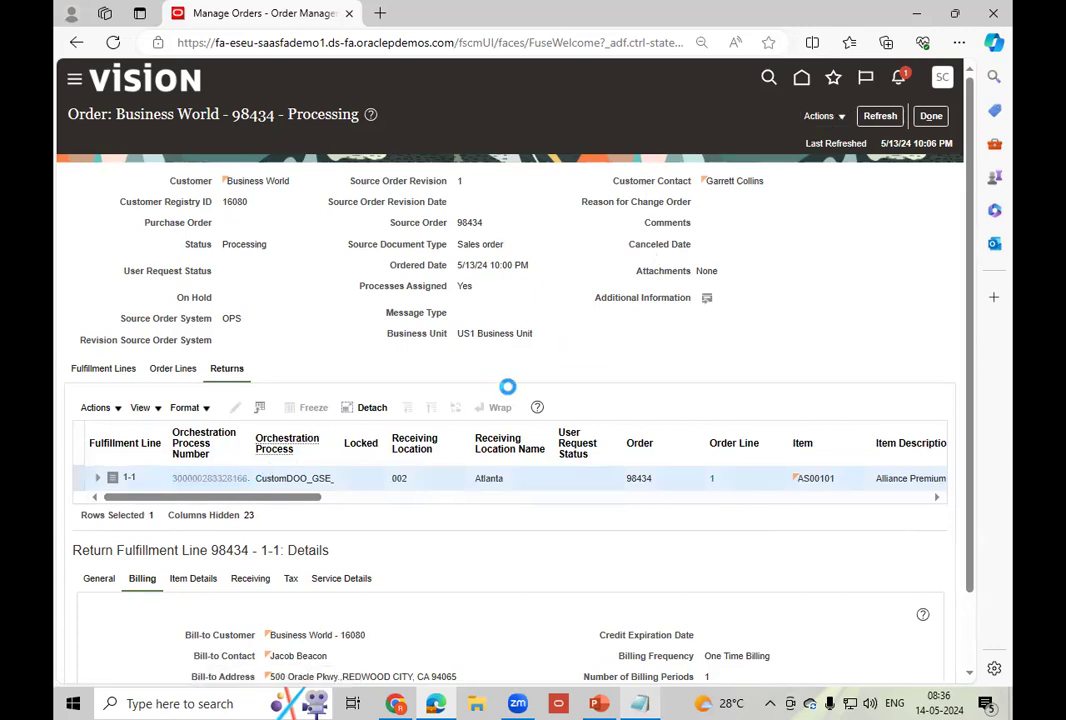
scroll(445, 364, "down", 1)
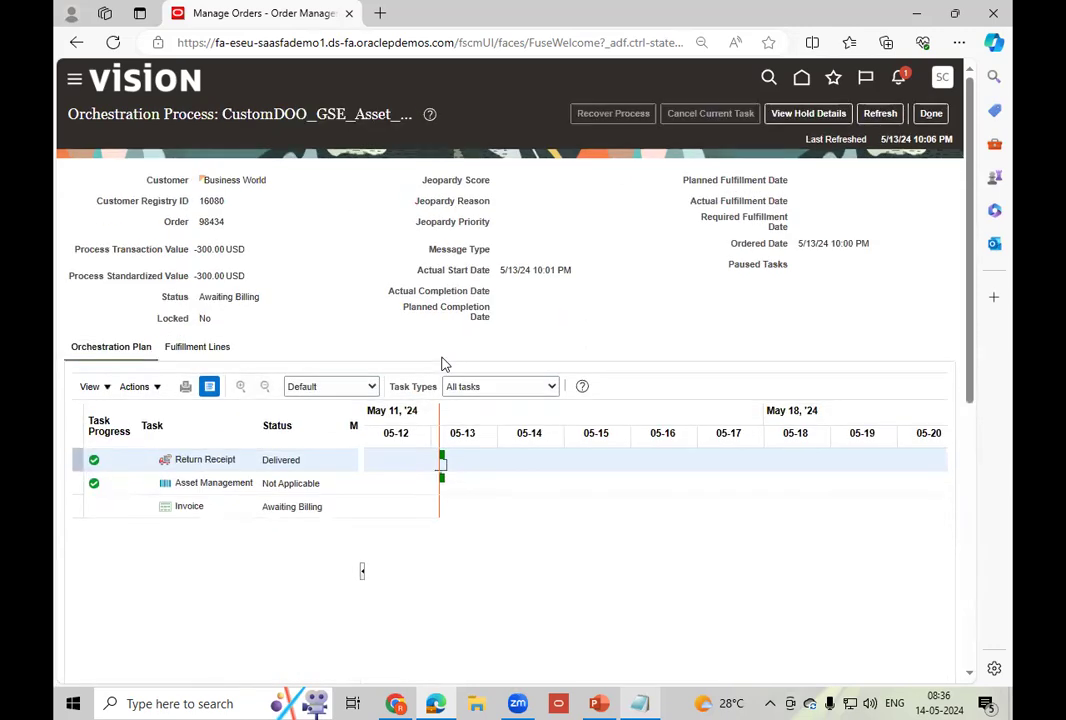
left_click(215, 508)
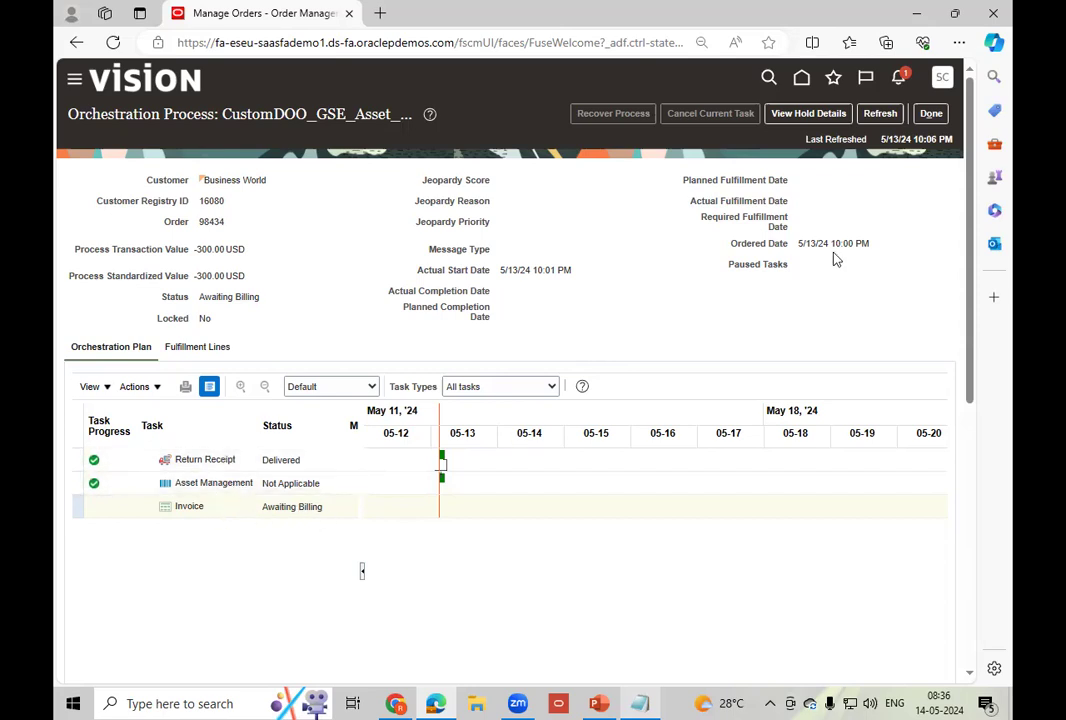
left_click(880, 116)
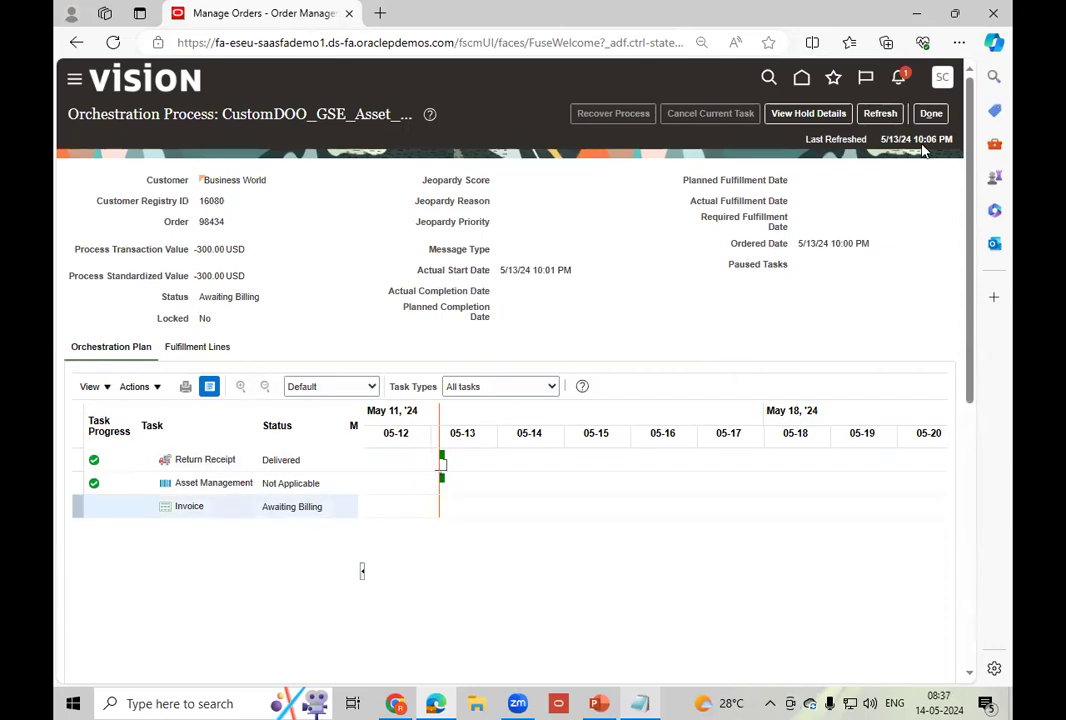
left_click(931, 113)
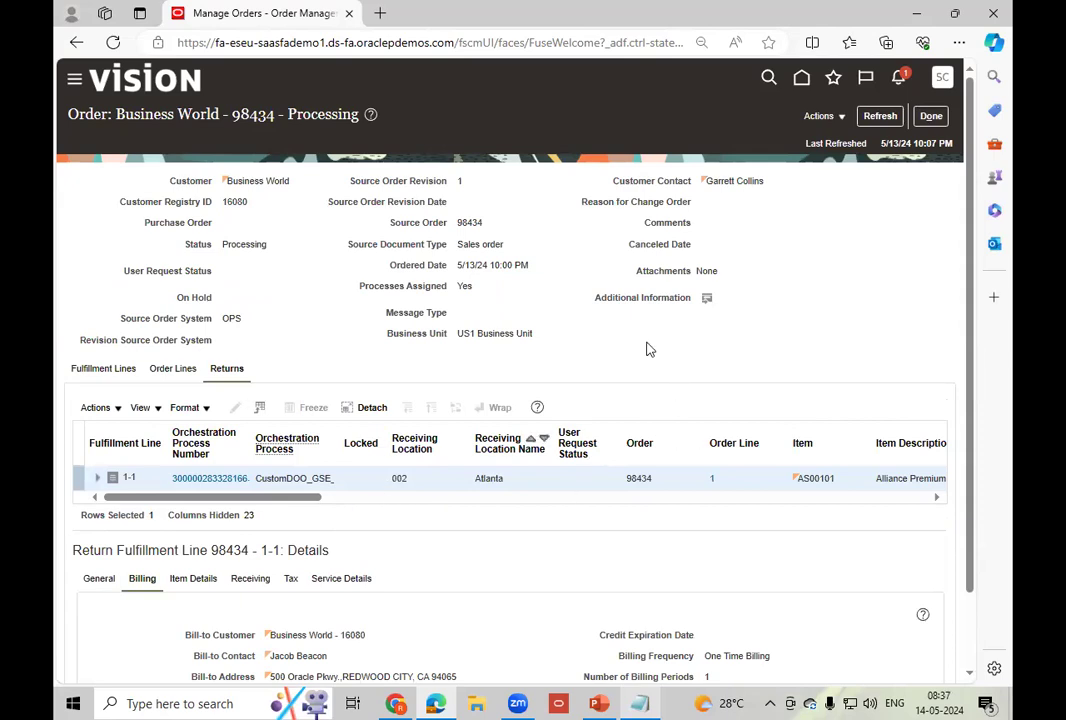
- Review the return fulfillment line's billing details, refresh the order, and close it
scroll(650, 345, "down", 2)
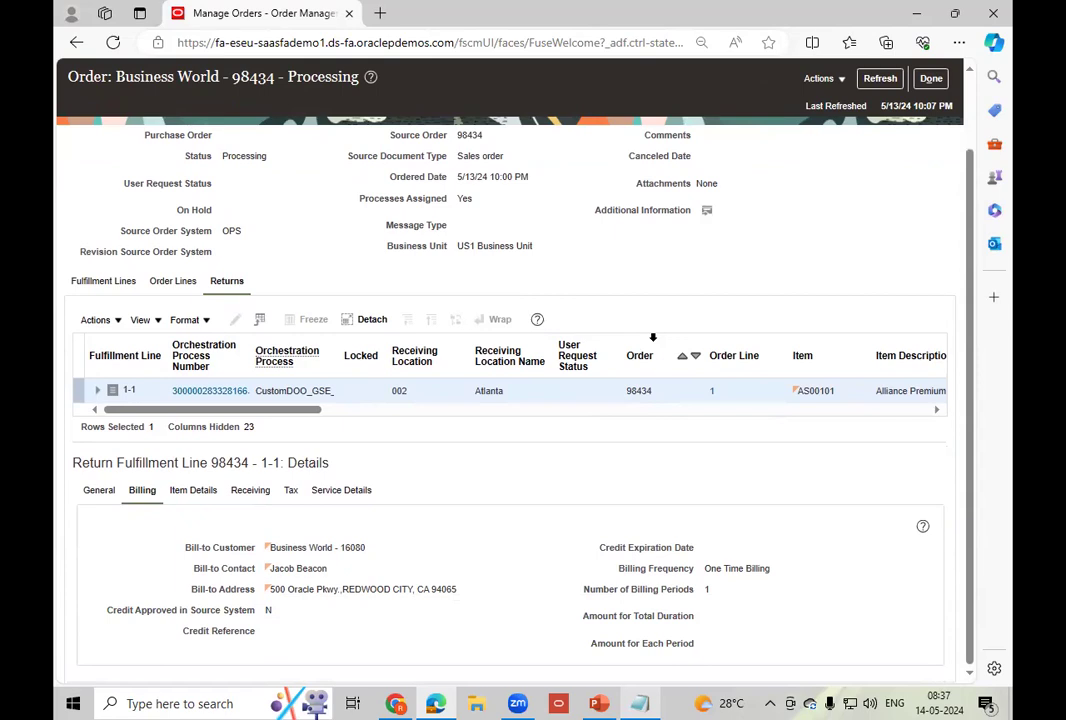
scroll(652, 340, "up", 2)
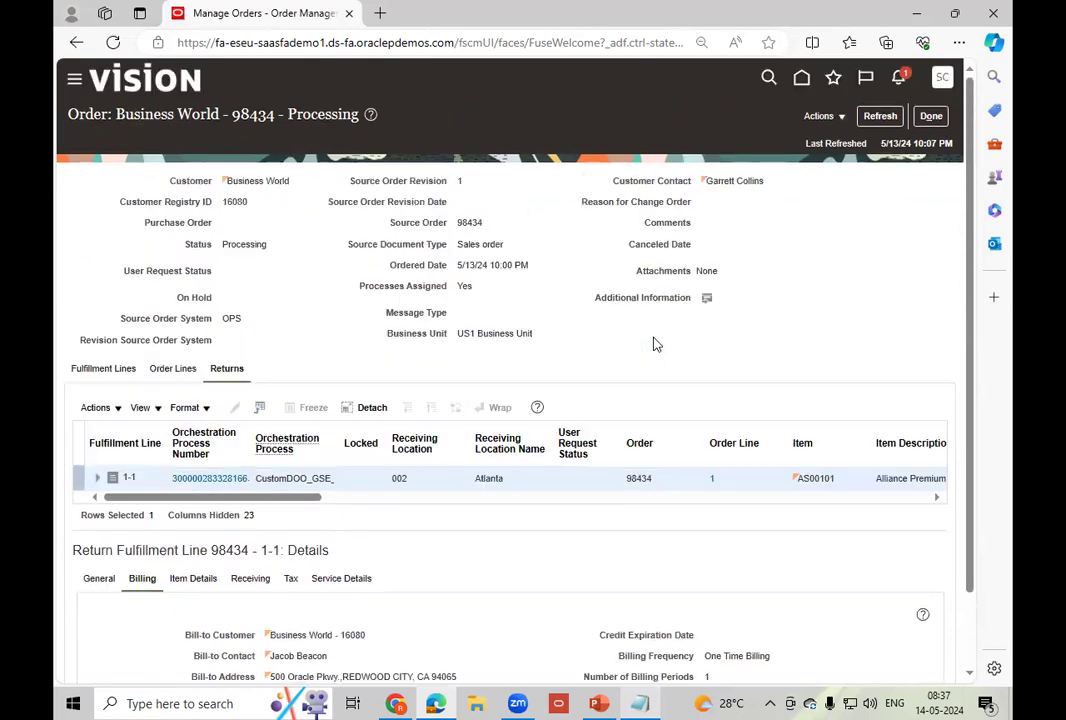
left_click(880, 116)
left_click(938, 120)
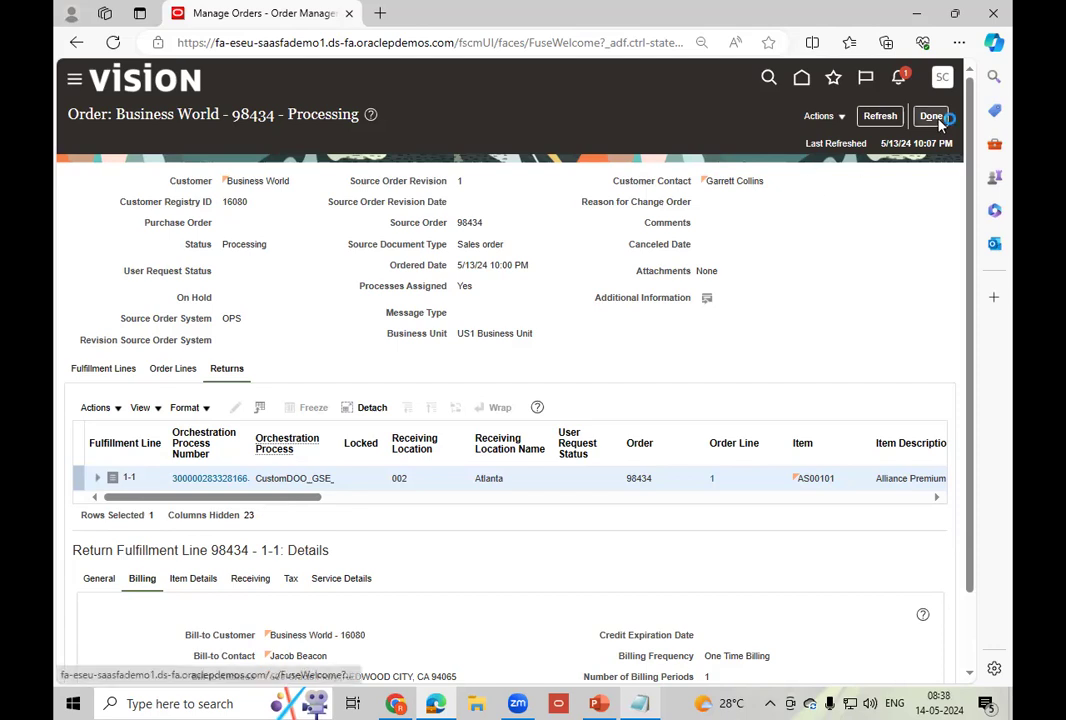